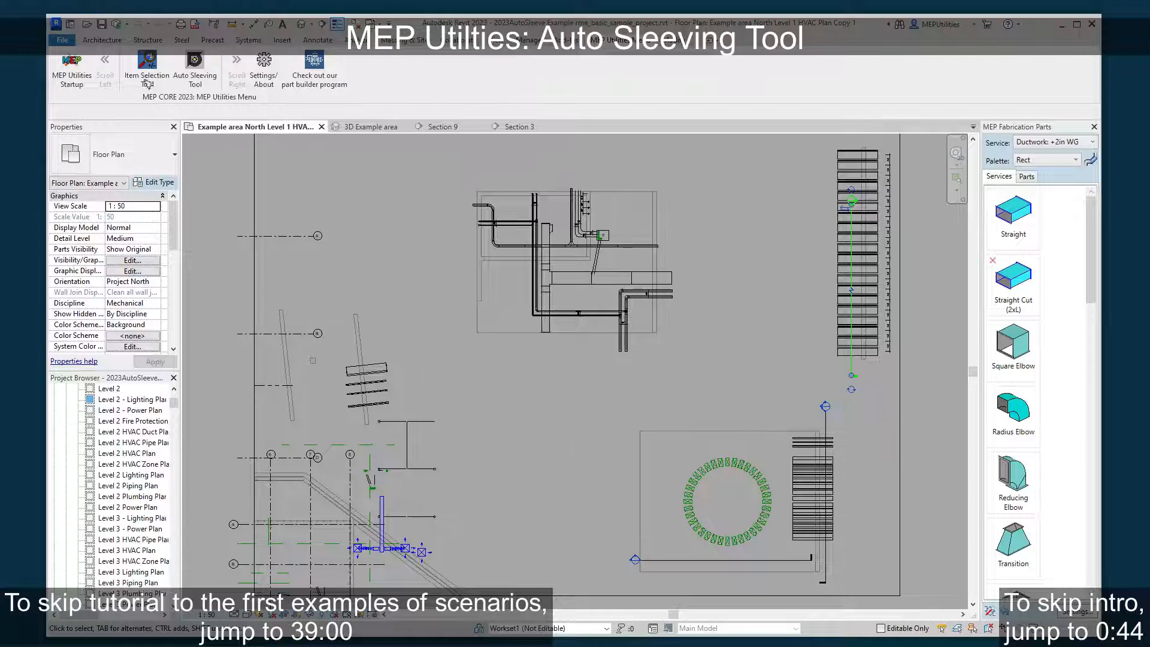
Open the Auto Sleeving Tool and place its window over the floor plan with all settings visible.
left_click(201, 88)
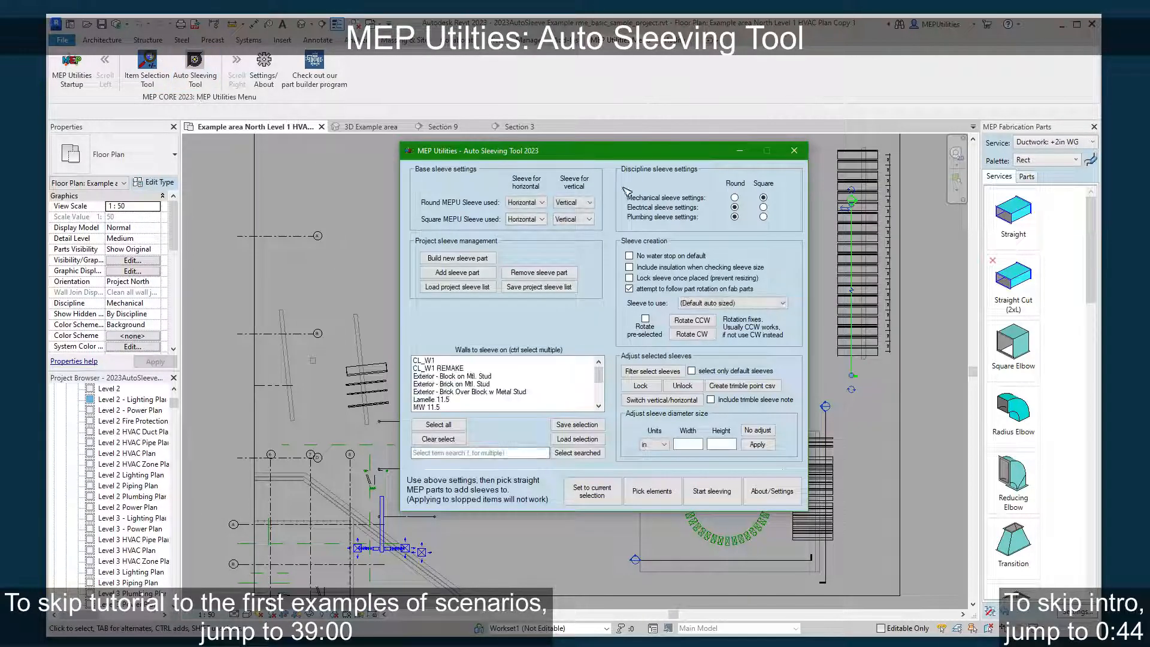
left_click_drag(630, 157, 598, 0)
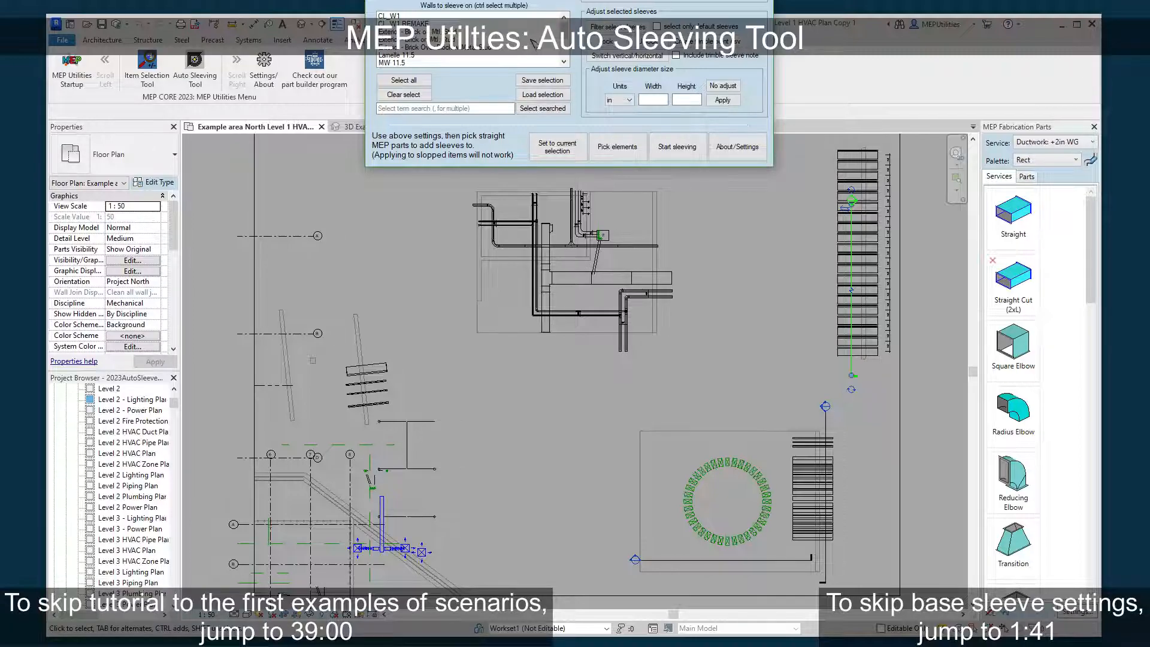
left_click_drag(583, 0, 627, 106)
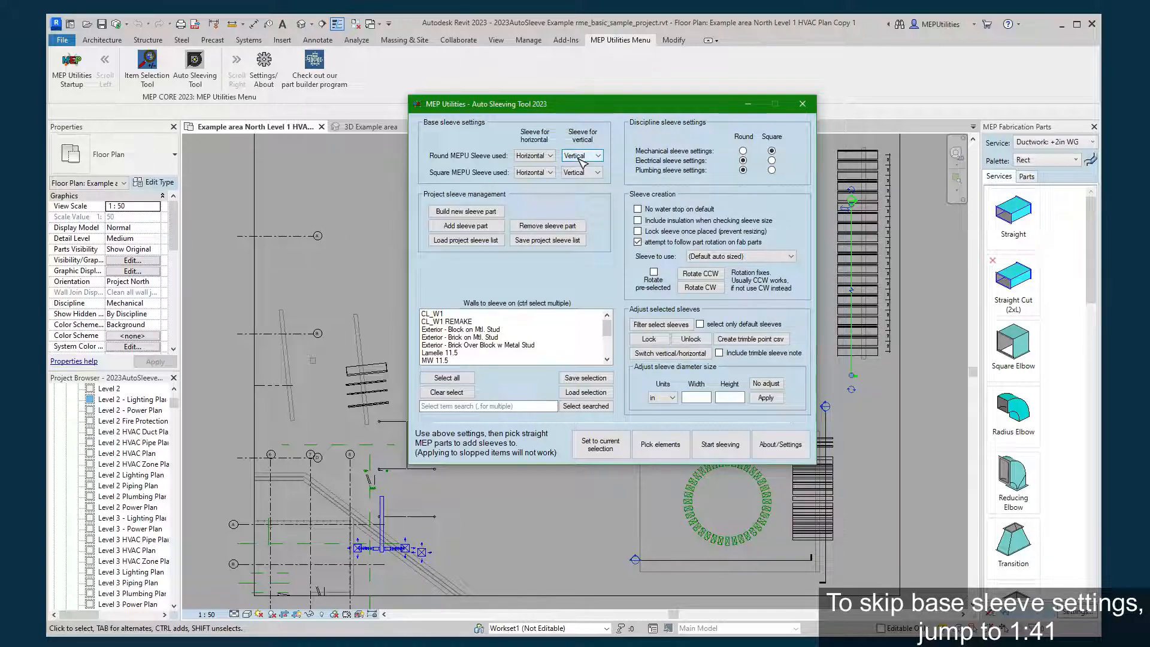
Review the available vertical sleeve choices for the round and square MEPU sleeves in the base sleeve settings.
left_click(581, 163)
left_click(579, 165)
left_click(584, 156)
left_click(576, 174)
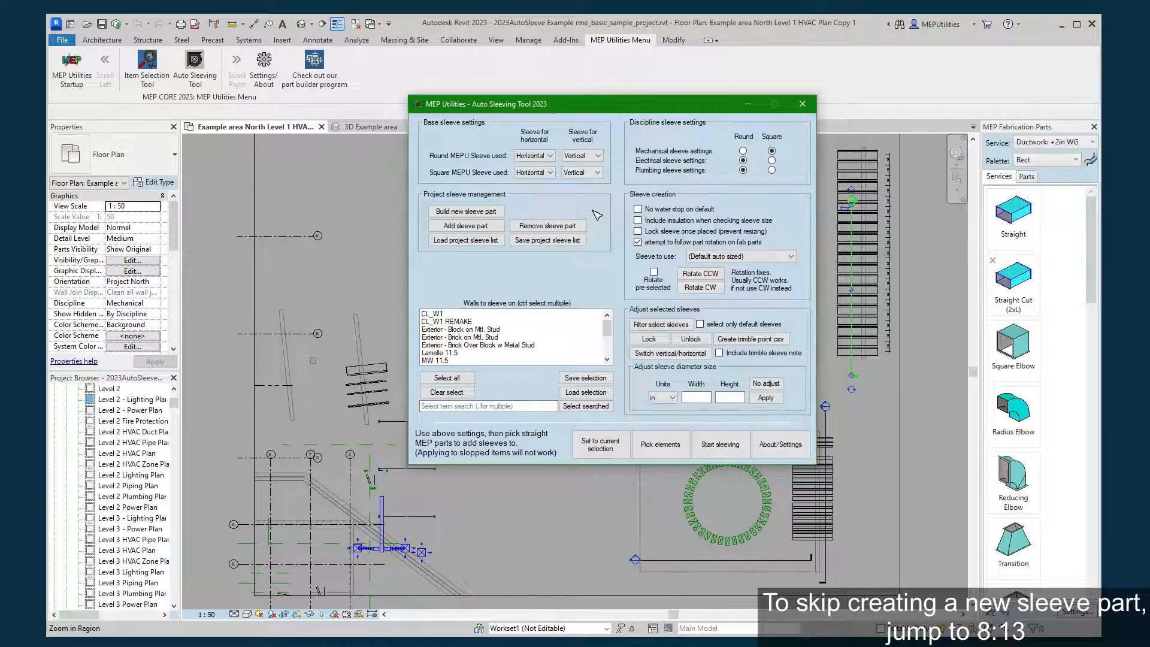
Start building a new sleeve part named "test sleeve" with its units set to mm.
left_click(498, 212)
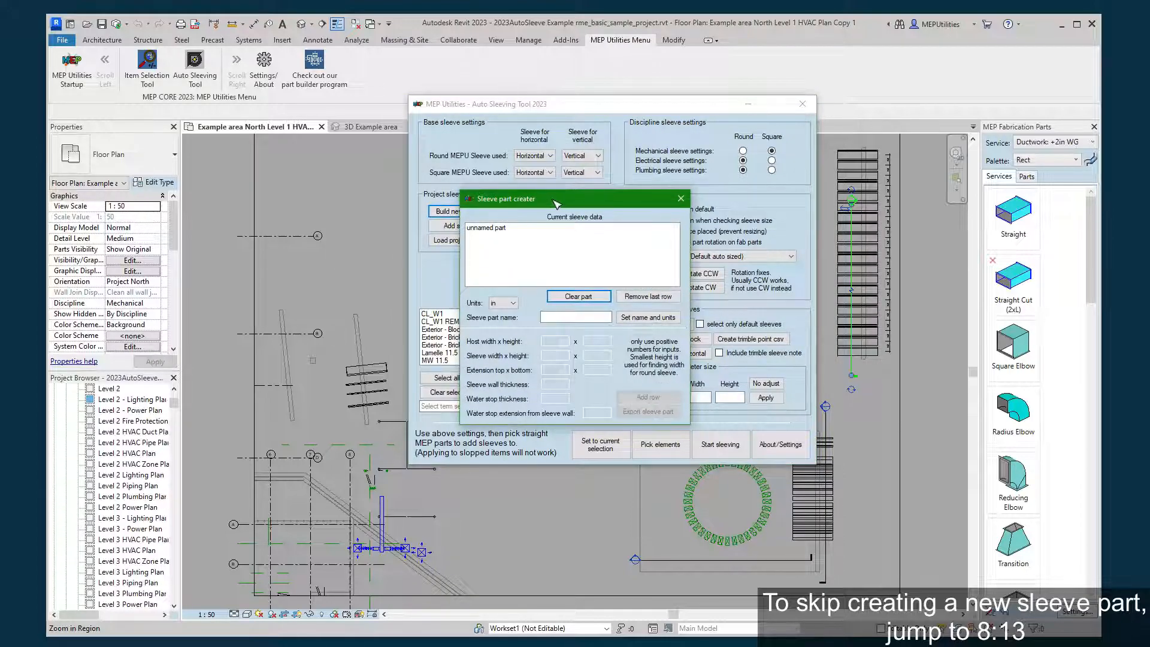
left_click(566, 315)
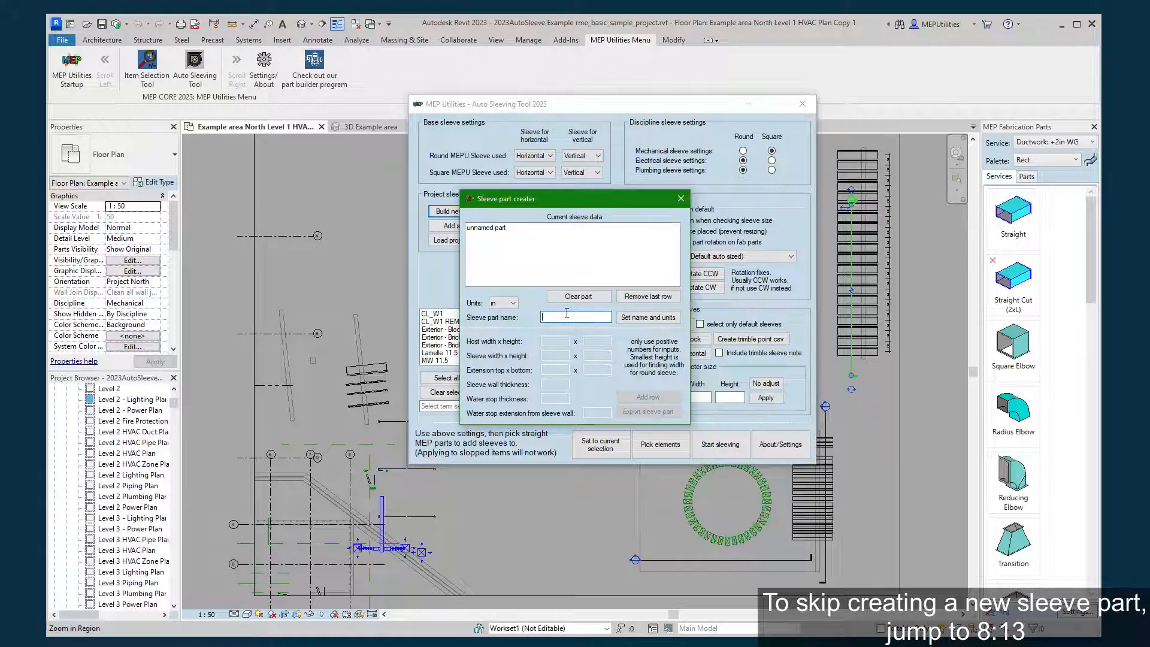
type("test sleeve")
left_click(503, 303)
left_click(504, 330)
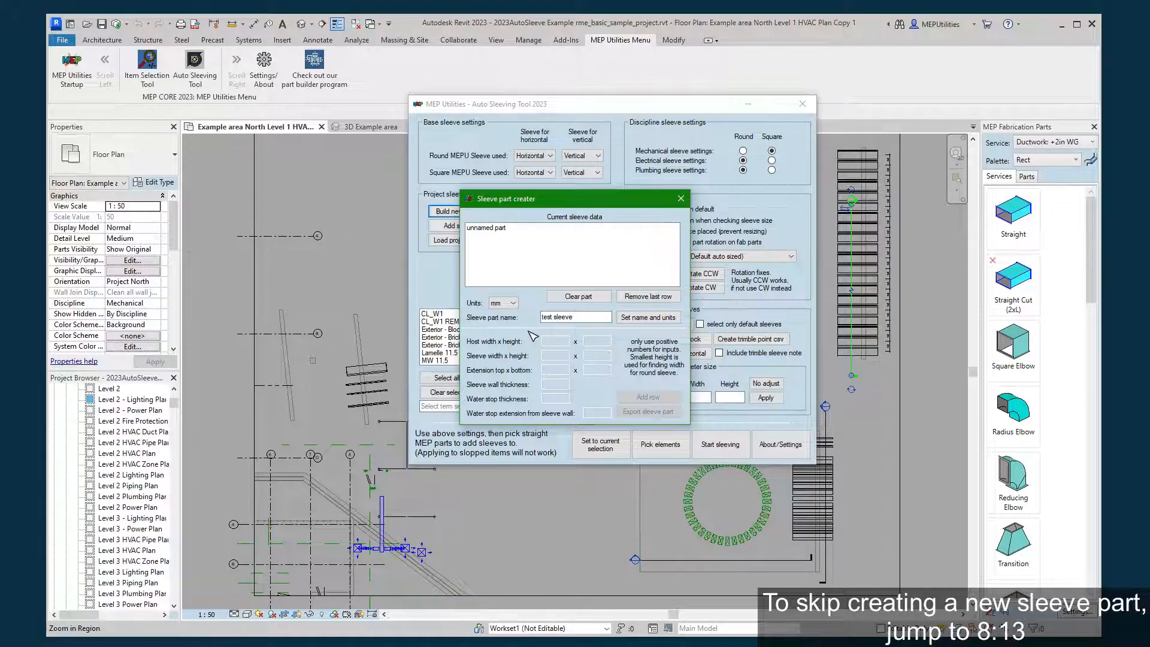
left_click(636, 326)
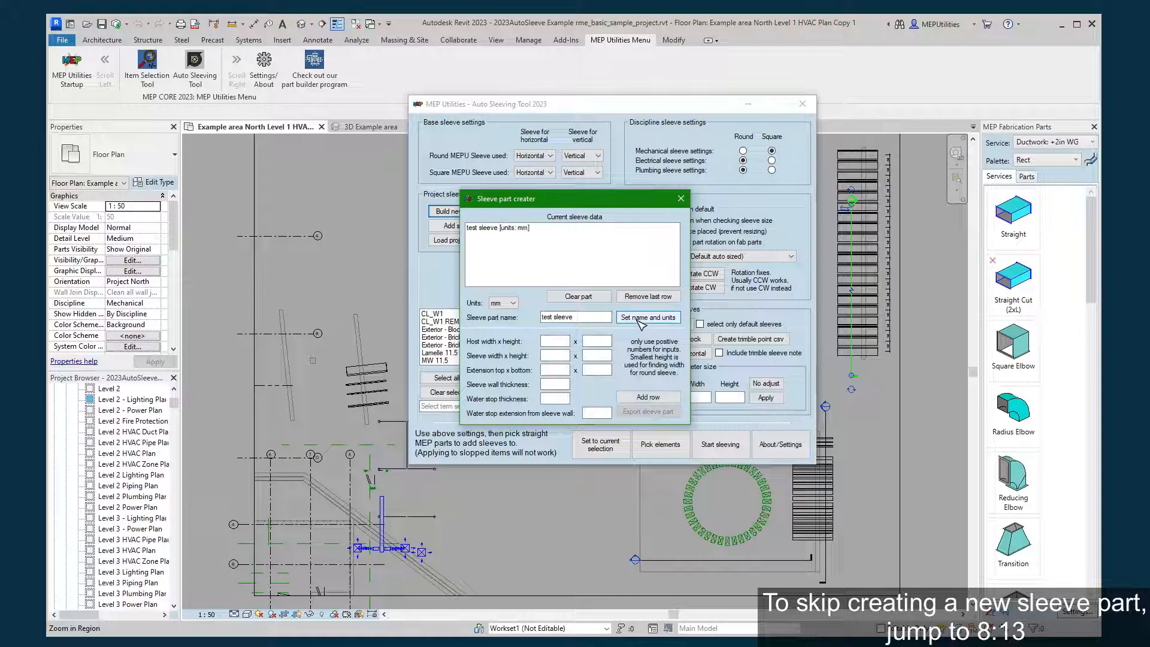
Rename the sleeve part as "test sleeve v2" and change it back to "test sleeve".
left_click(582, 315)
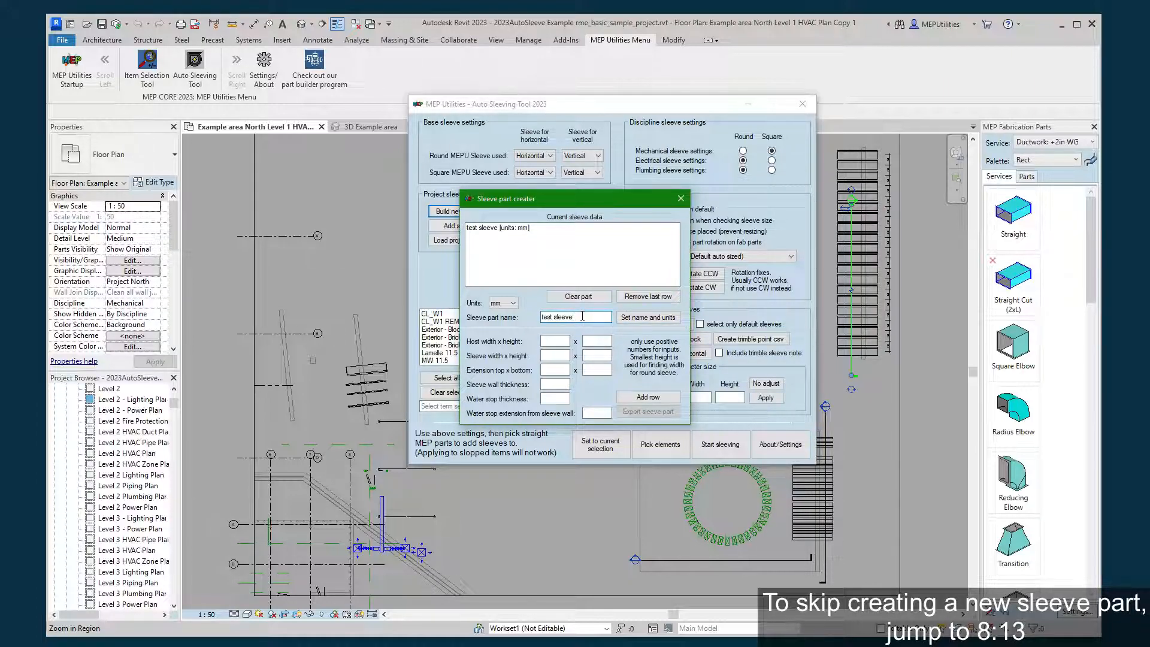
type("v2")
left_click(659, 316)
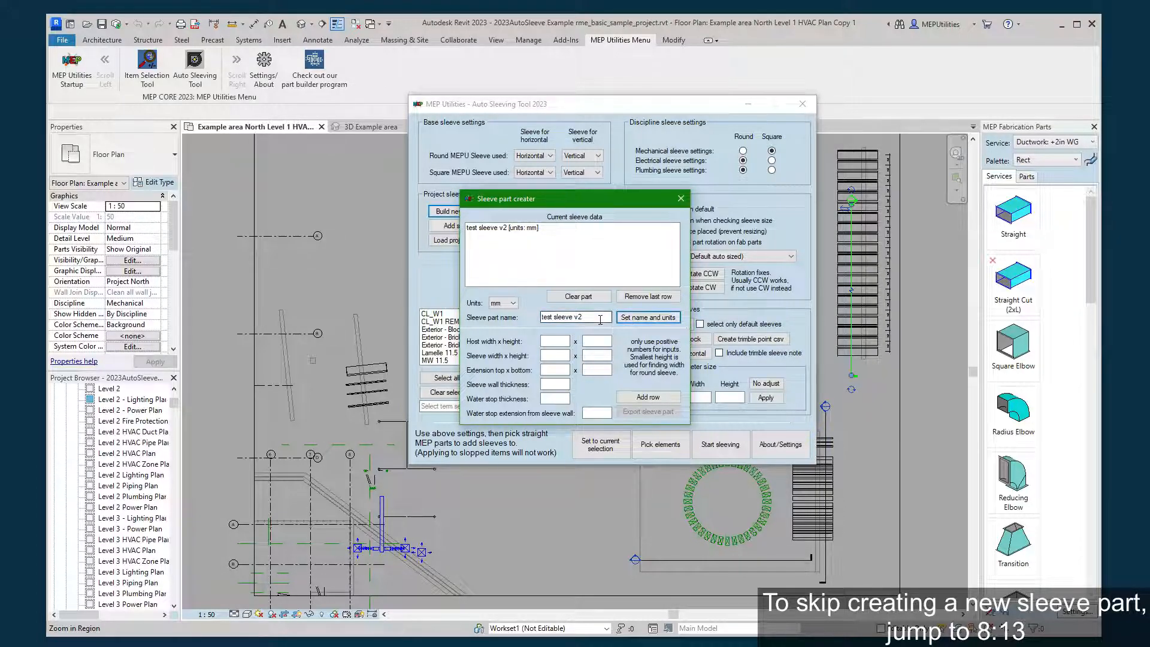
left_click(600, 319)
left_click(559, 338)
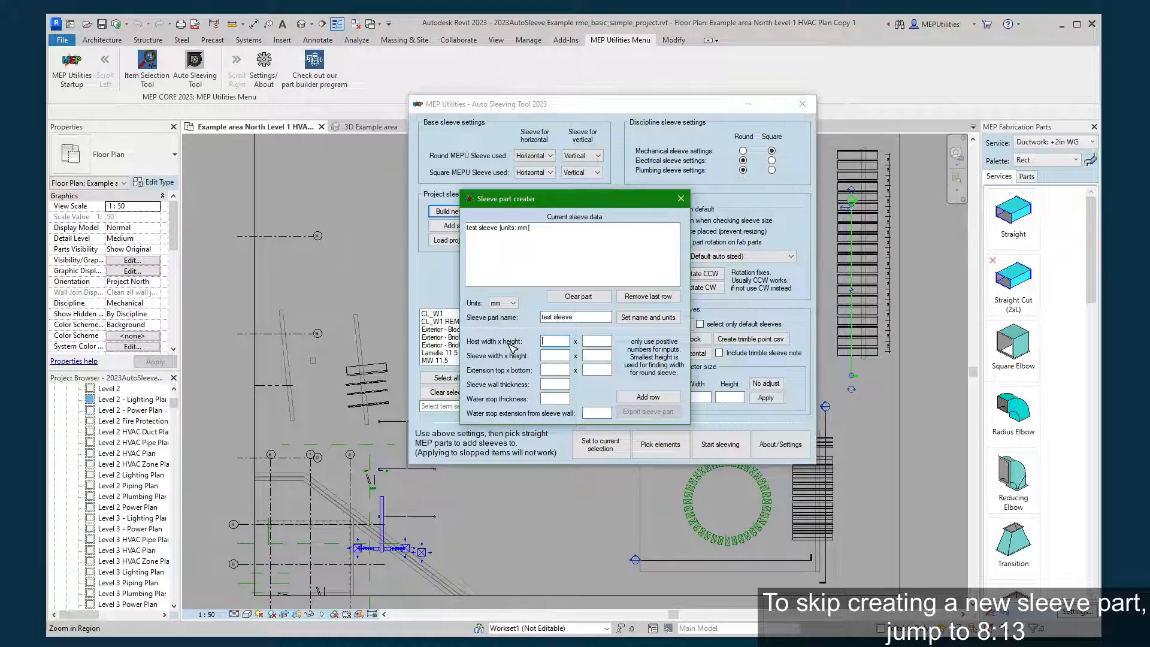
Open the Section 9 view and select the largest copper pipe to inspect its dimensions.
left_click(345, 200)
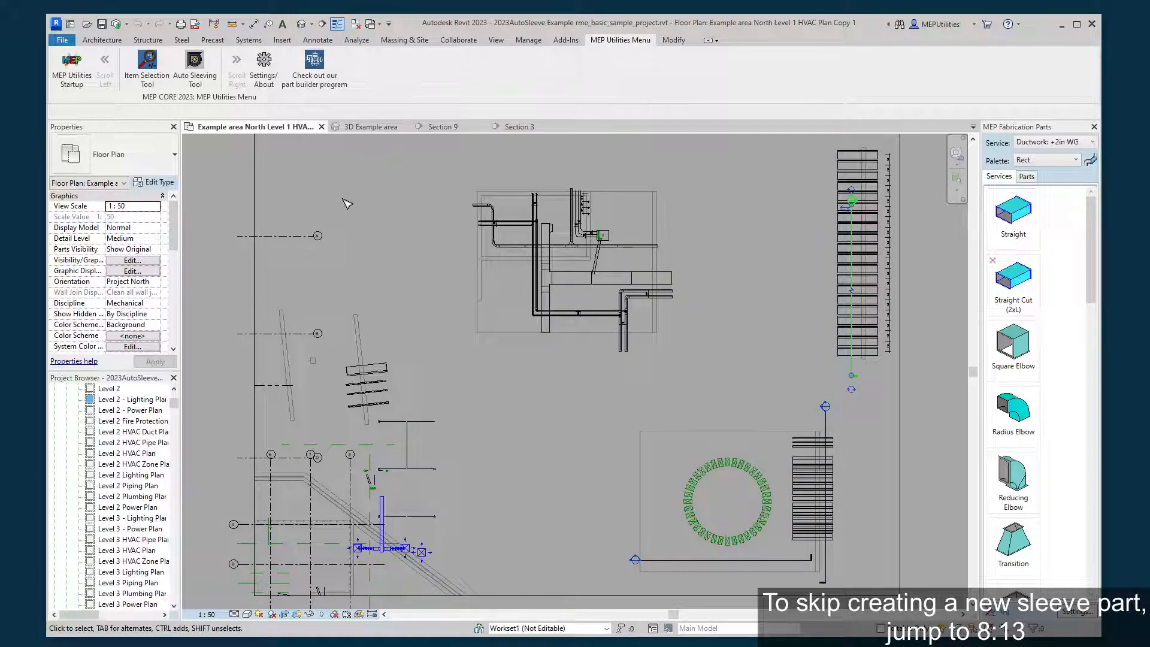
left_click(441, 127)
scroll(365, 203, "up", 5)
scroll(431, 224, "up", 5)
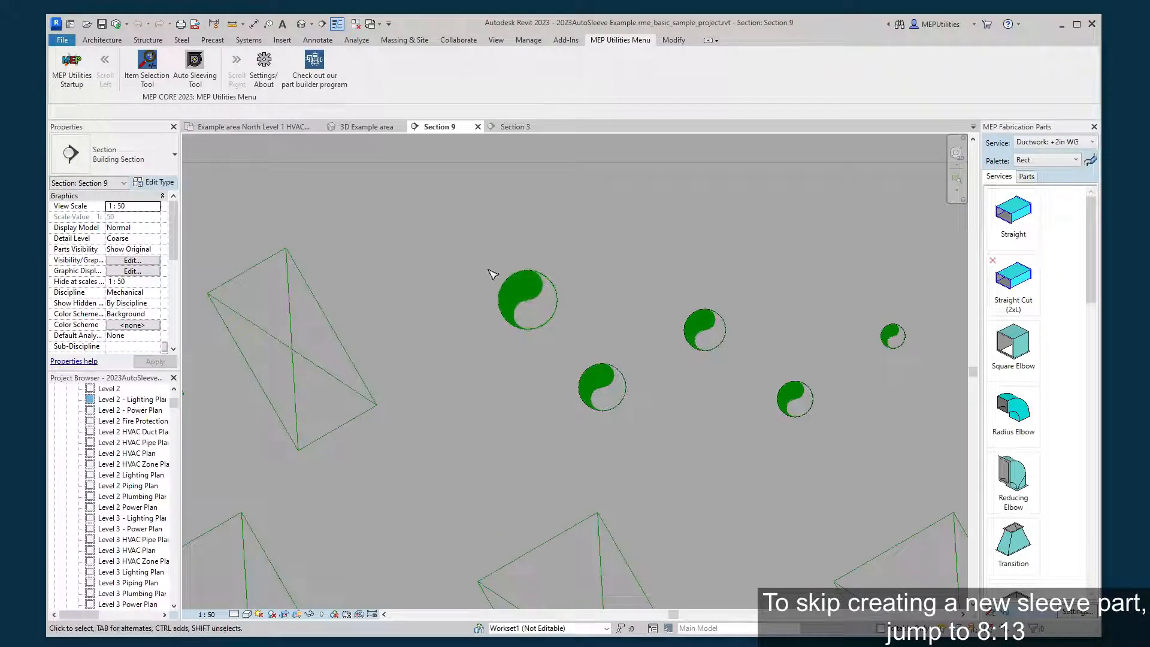
left_click(517, 286)
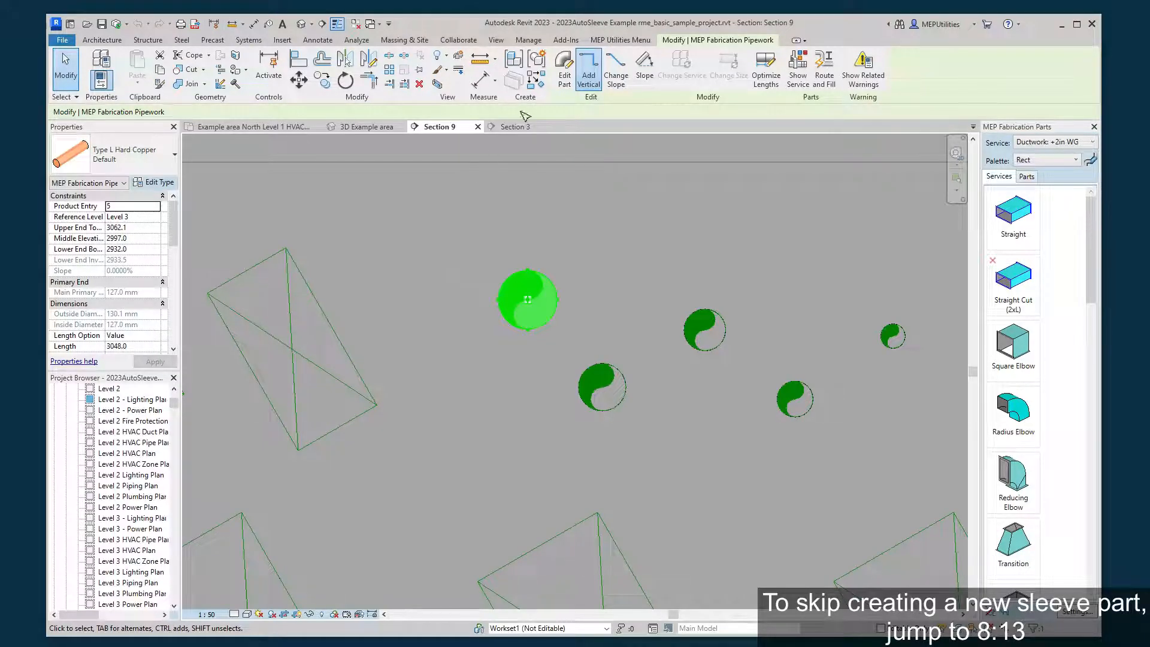
Measure the outside diameter of the largest pipe with an aligned dimension, cancel the dimension, and return to the floor plan.
left_click(252, 27)
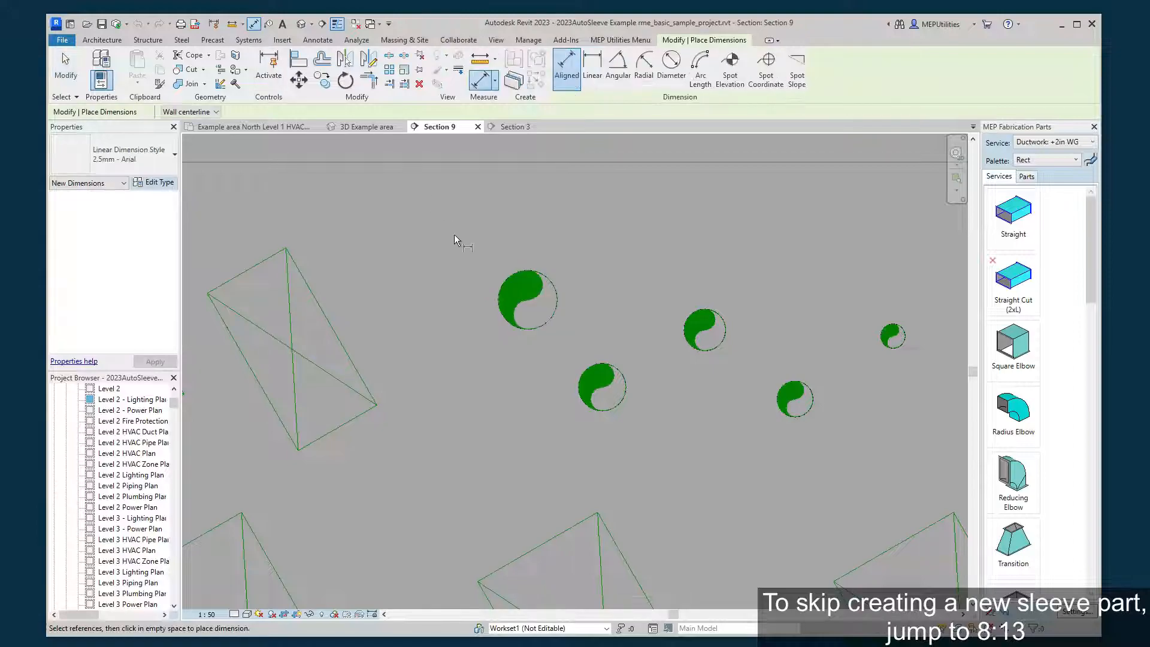
left_click(491, 297)
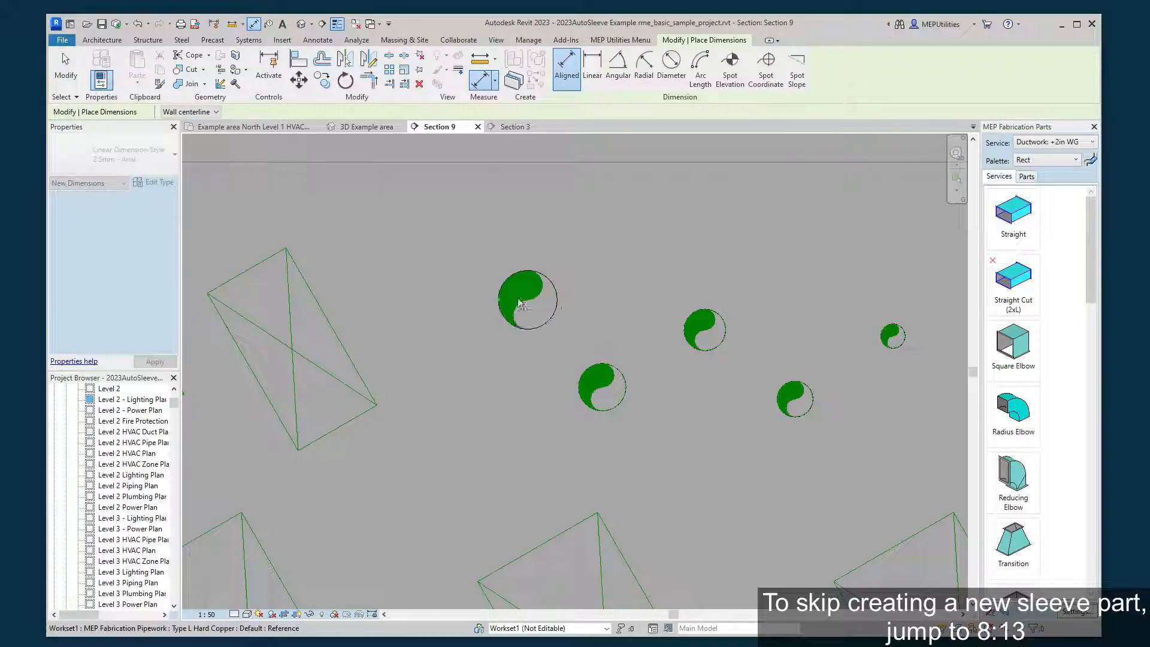
left_click(558, 298)
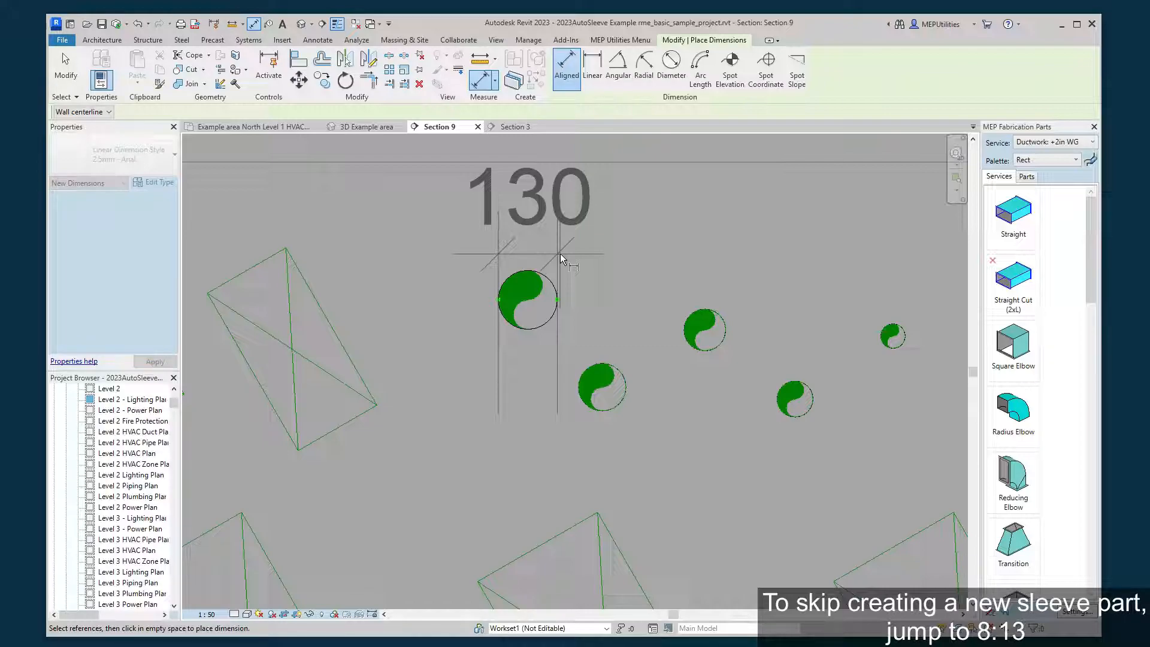
right_click(584, 226)
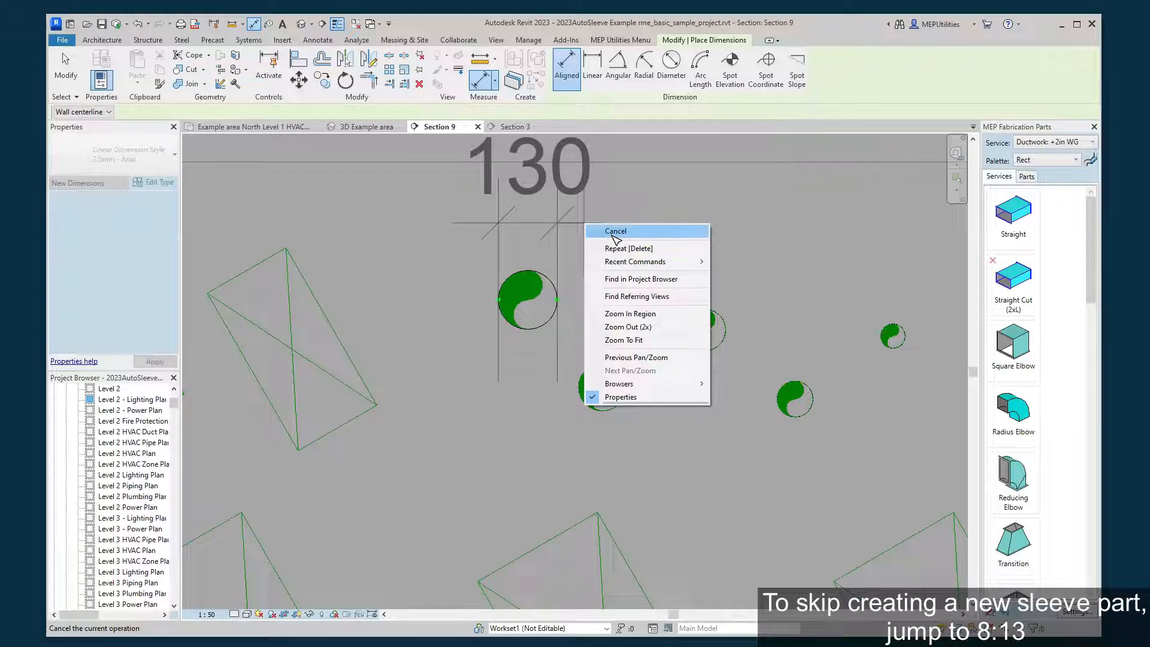
left_click(611, 236)
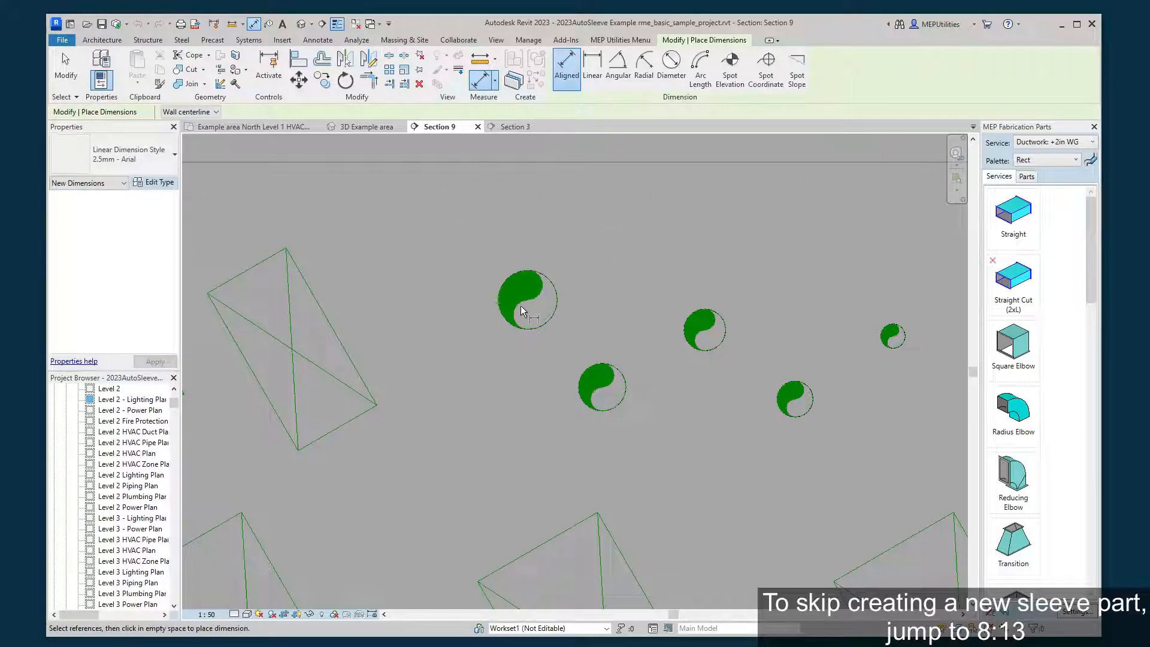
right_click(570, 259)
left_click(594, 273)
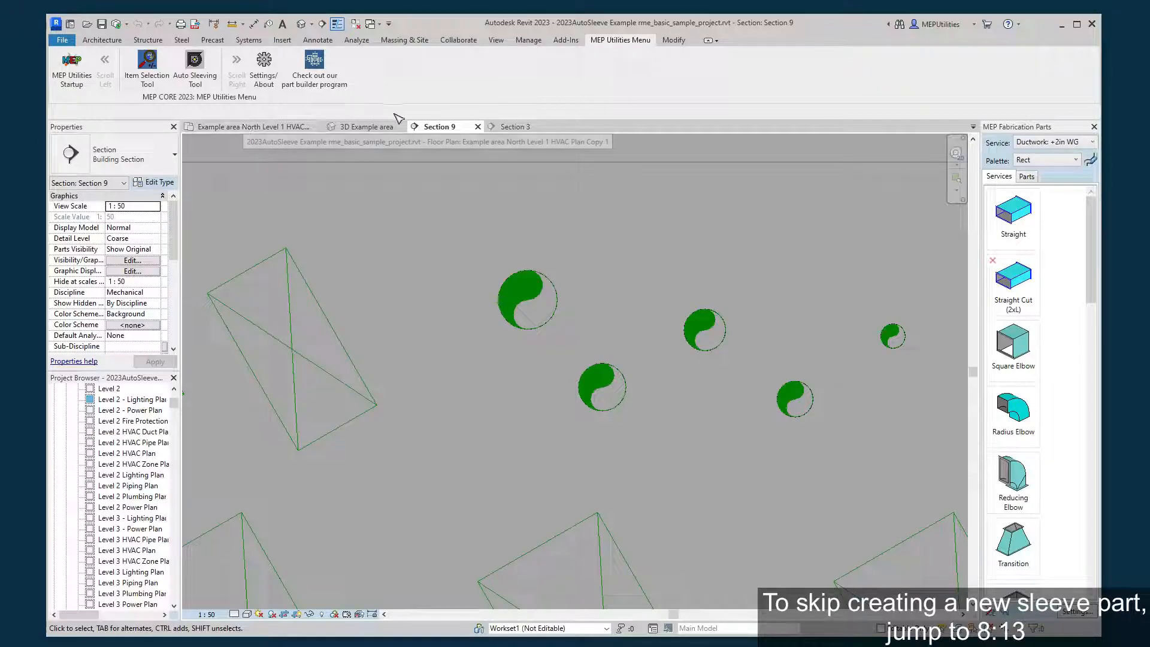
left_click(279, 128)
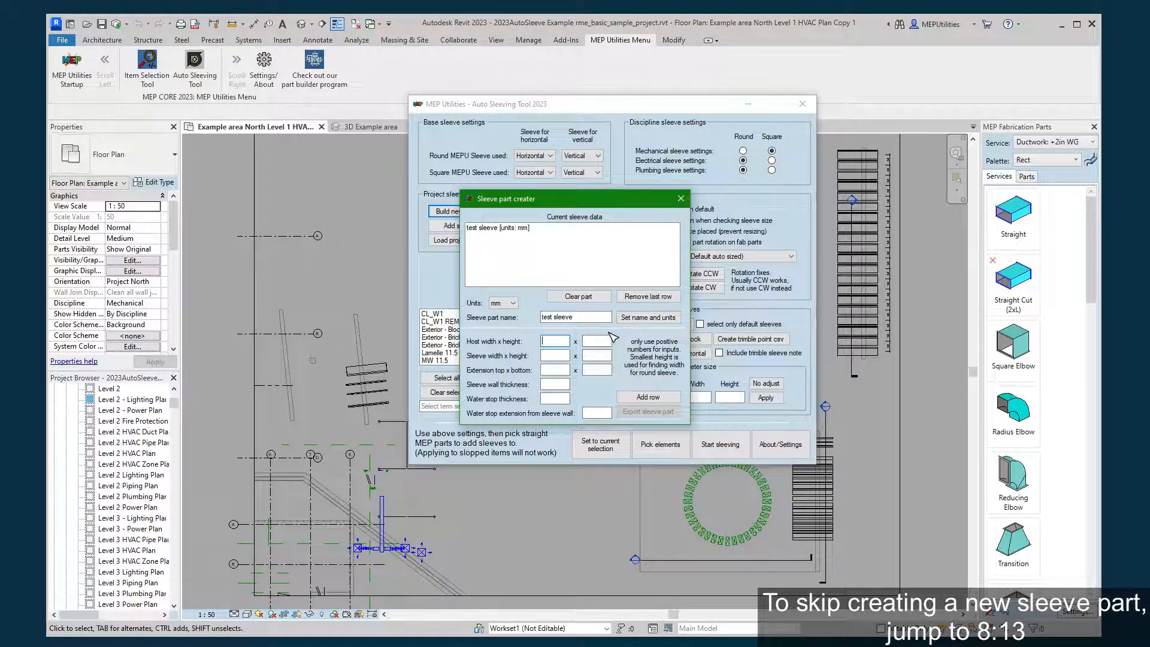
Set the host size to 125 x 10 mm and the sleeve size to 135 x 20 mm.
type("125")
left_click(595, 341)
type("10")
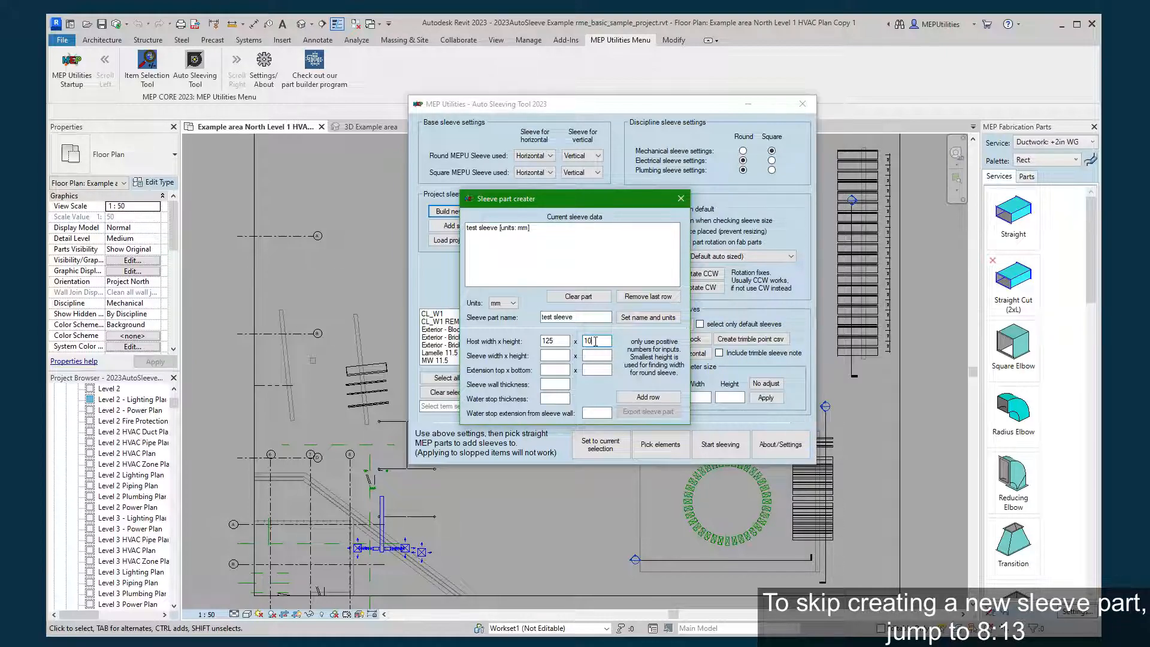
left_click(556, 357)
type("13")
key("BackSpace")
type("35")
left_click(586, 355)
type("20")
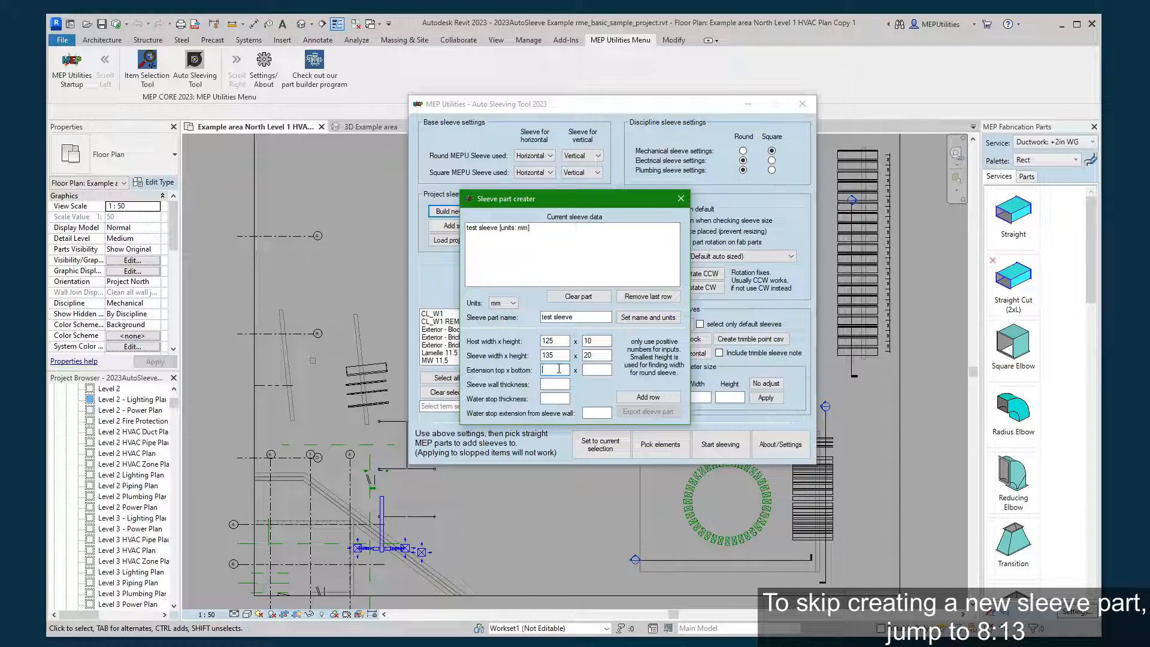
Set extensions to 0 x 0, sleeve wall thickness 10, water stop thickness 30 and water stop extension 30, and add the row.
type("0")
left_click(588, 370)
type("0")
left_click(562, 384)
type("10")
left_click(557, 398)
type("30")
left_click(590, 413)
type("30")
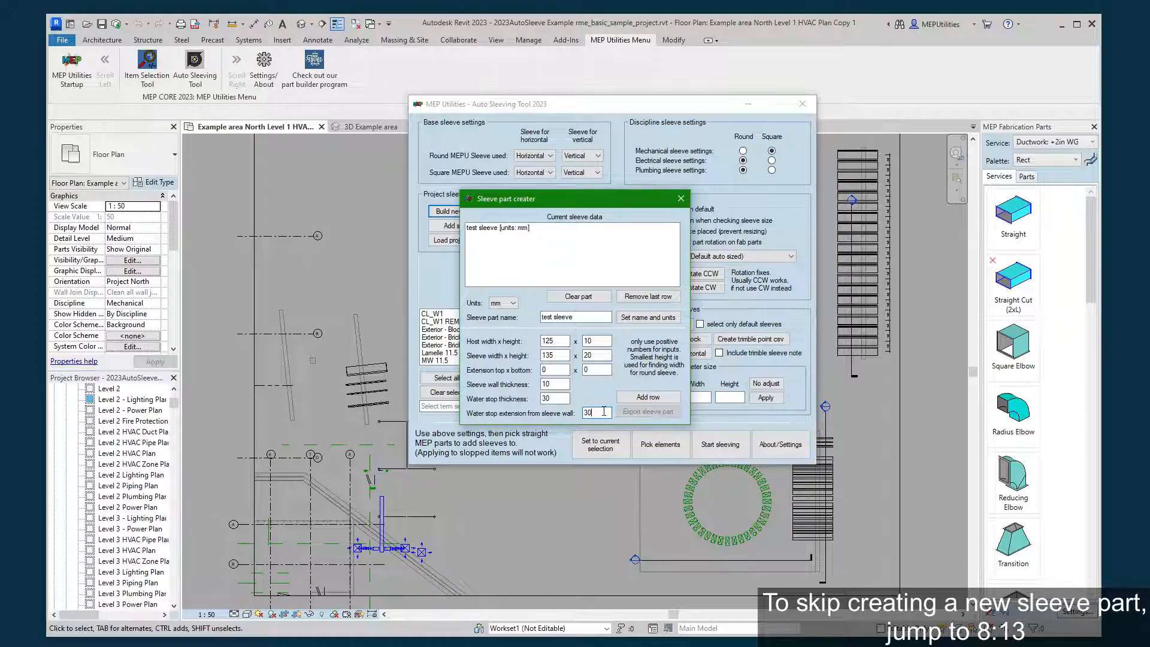
left_click(635, 400)
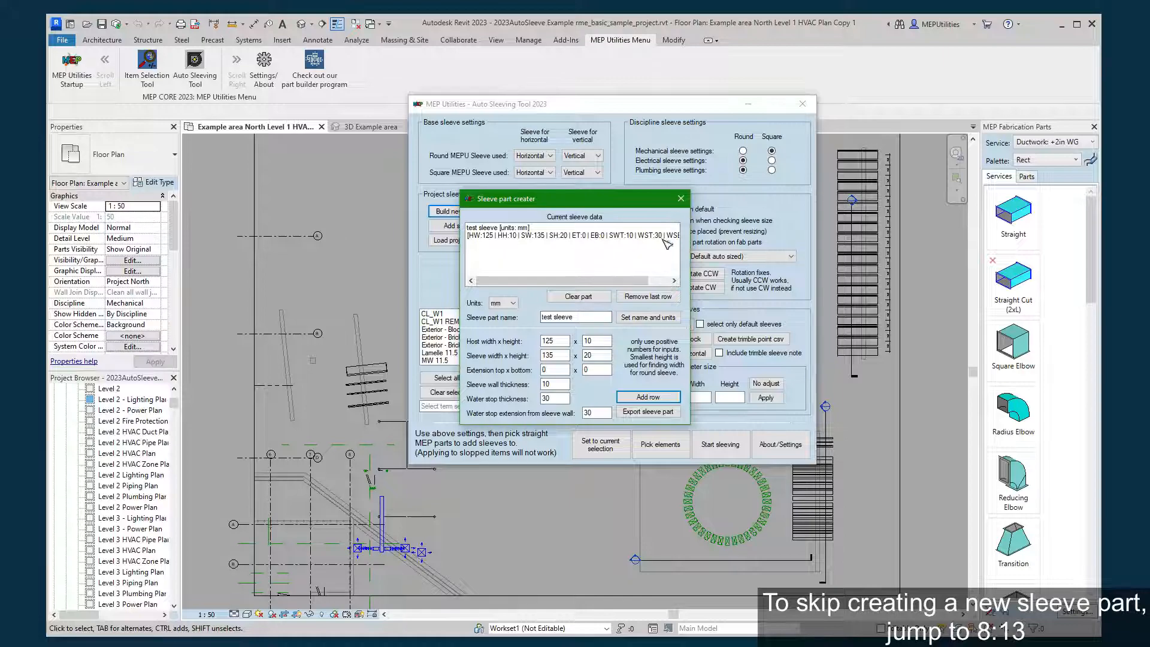
Add a second row with host width 120 and sleeve width 130, and close the sleeve part creator.
left_click(560, 343)
key("BackSpace")
type("0")
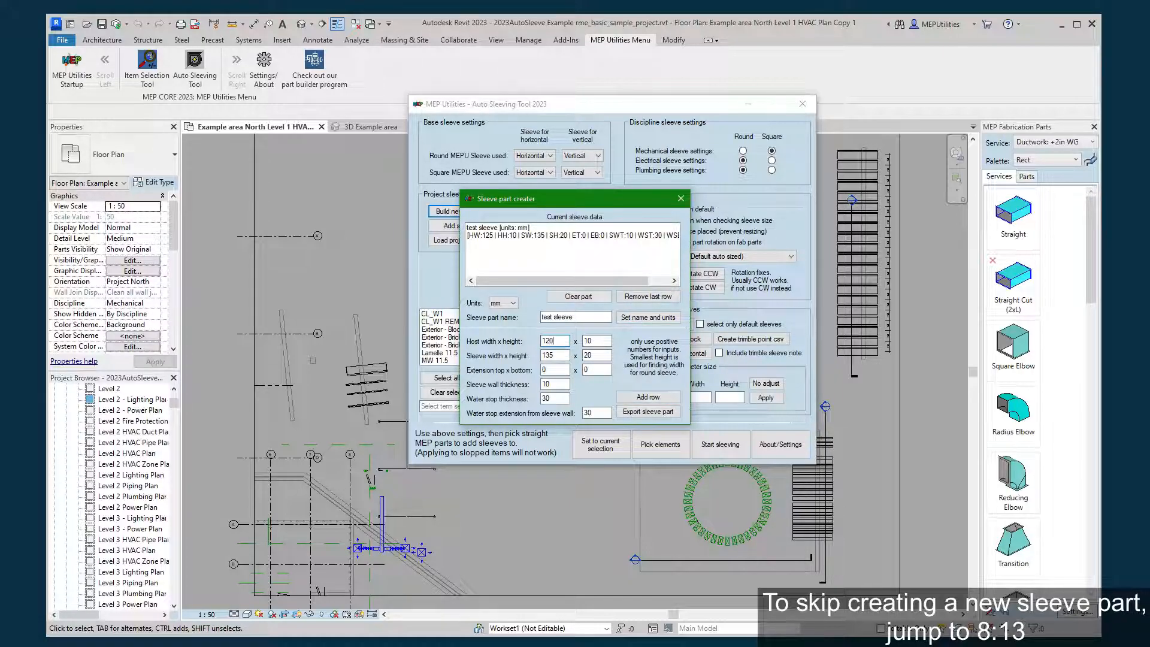
left_click(562, 354)
left_click(594, 355)
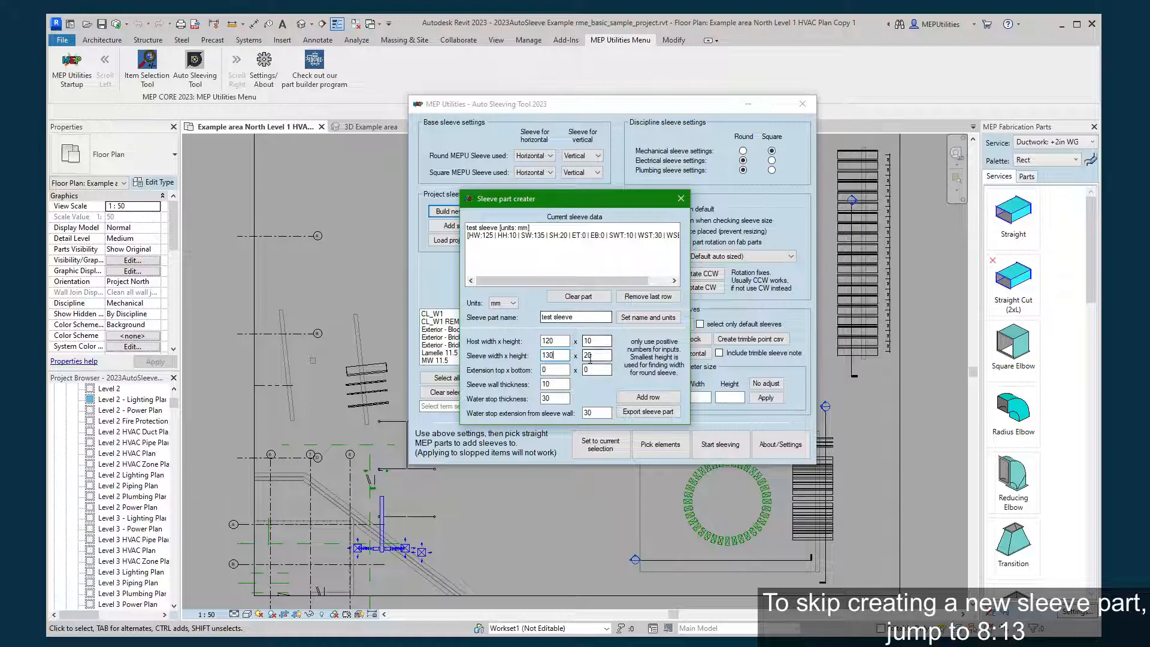
left_click(650, 398)
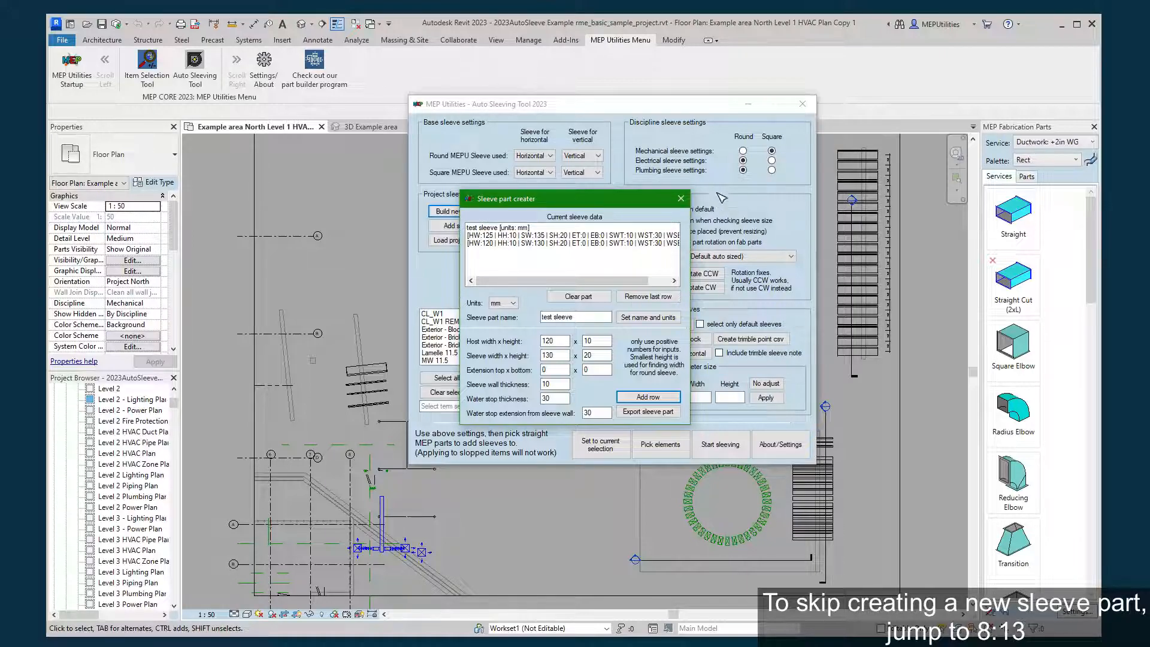
left_click(681, 199)
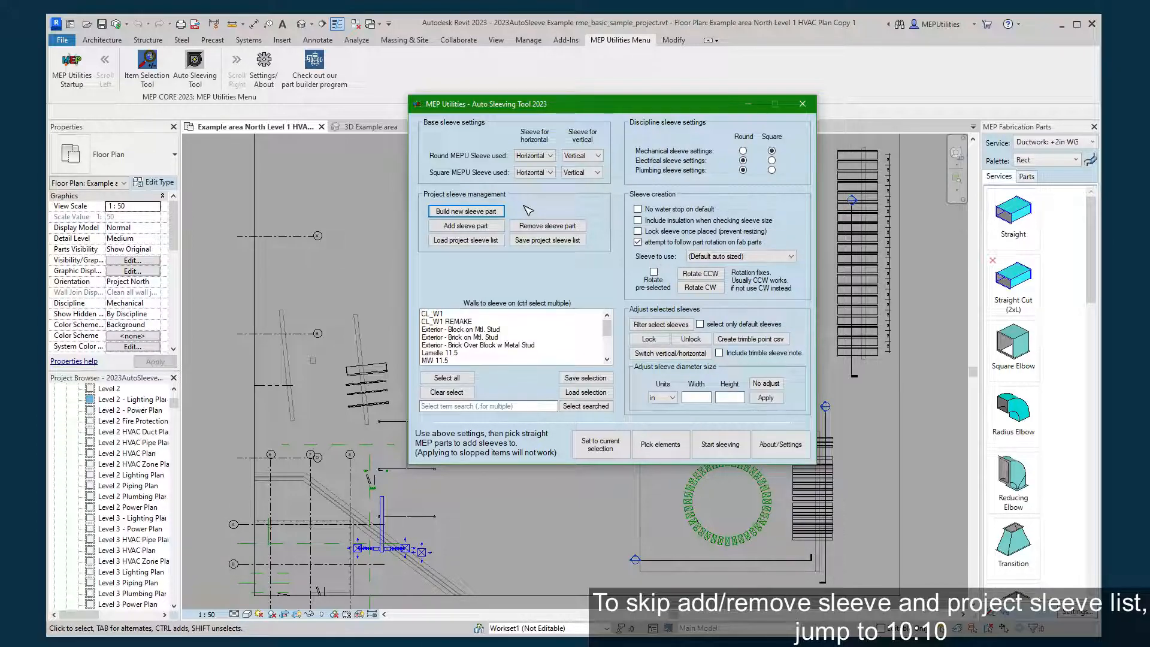
Add the sleeve part from the file "test sleeve part.csv" to the project.
left_click(496, 229)
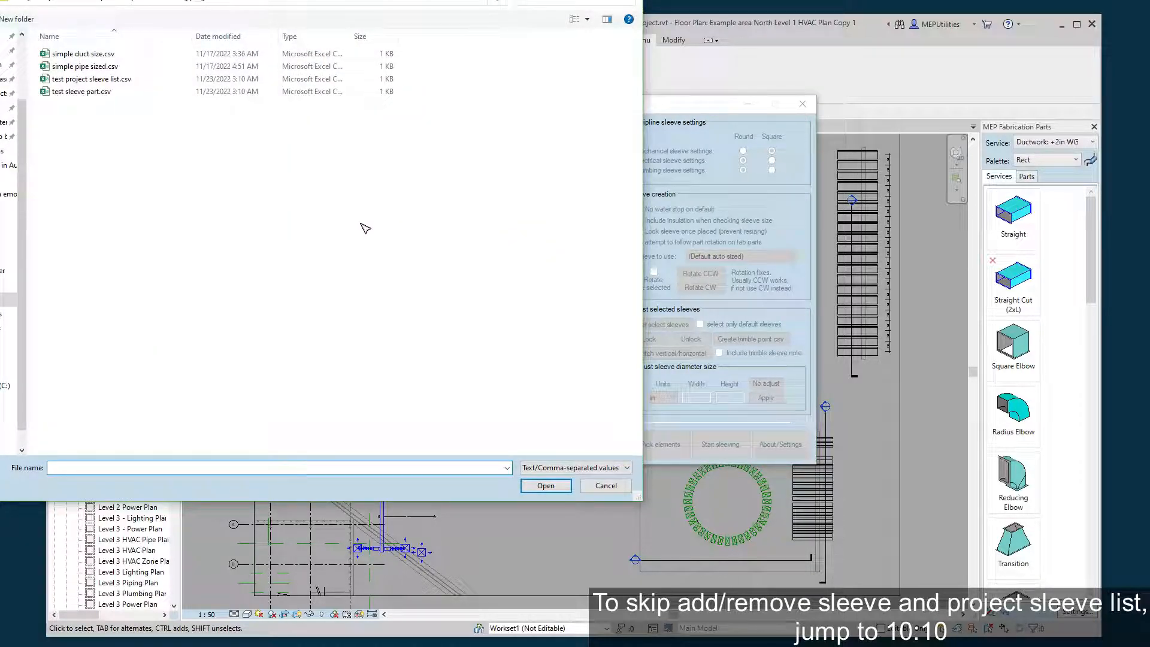
left_click(95, 93)
left_click(98, 94)
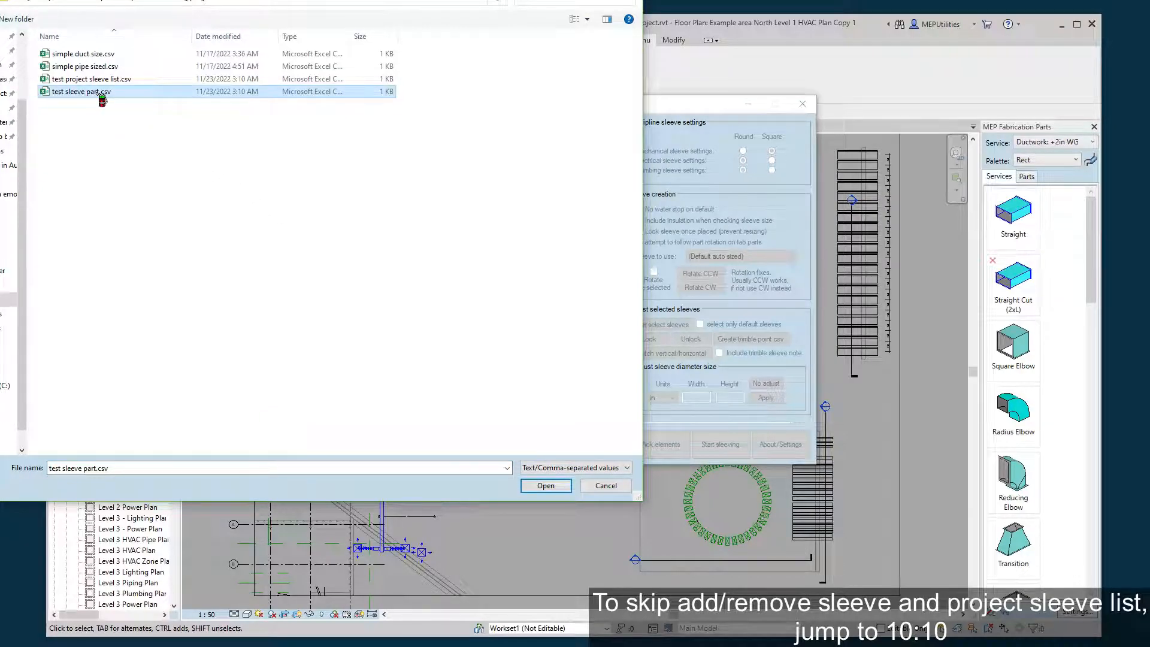
right_click(99, 95)
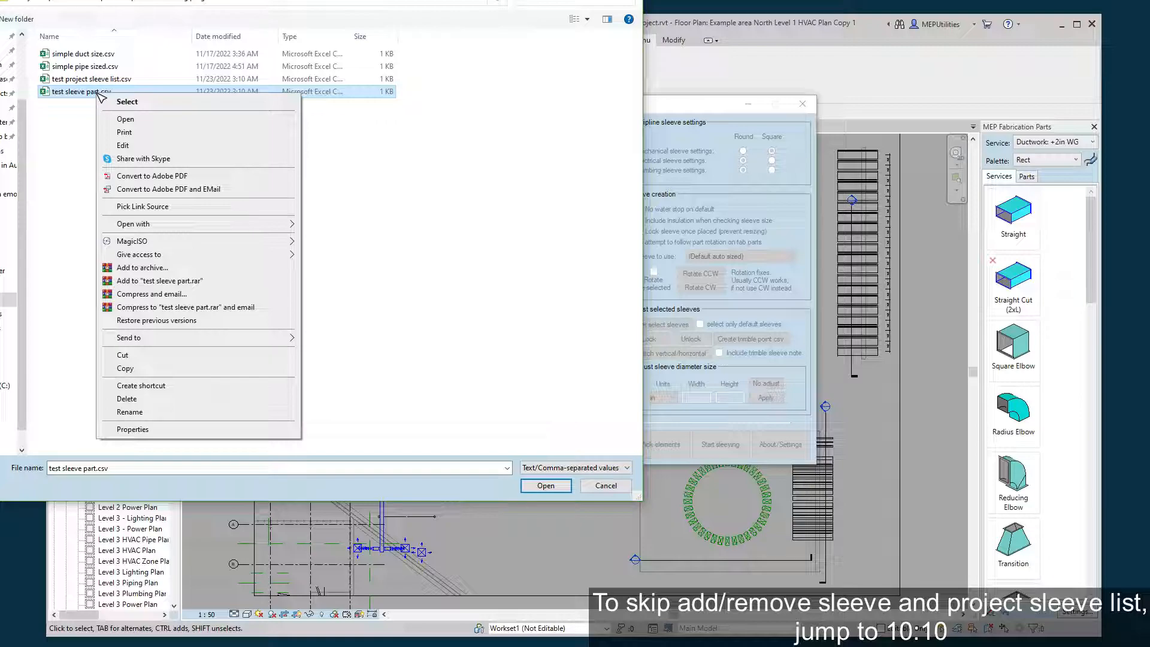
key("Escape")
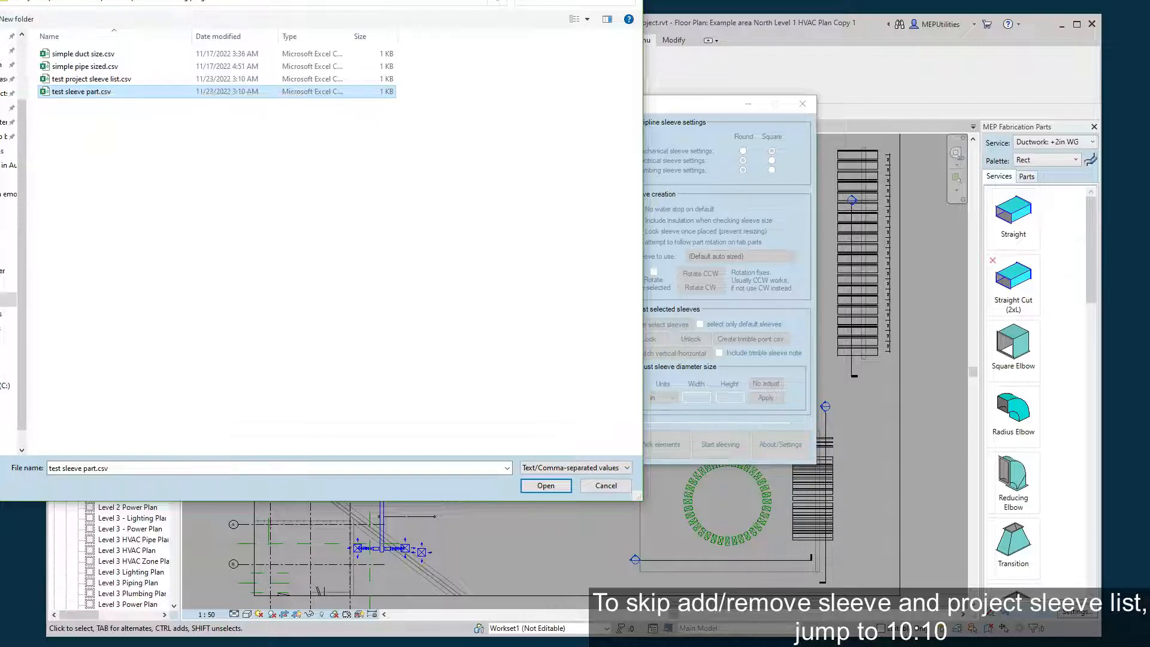
left_click(545, 485)
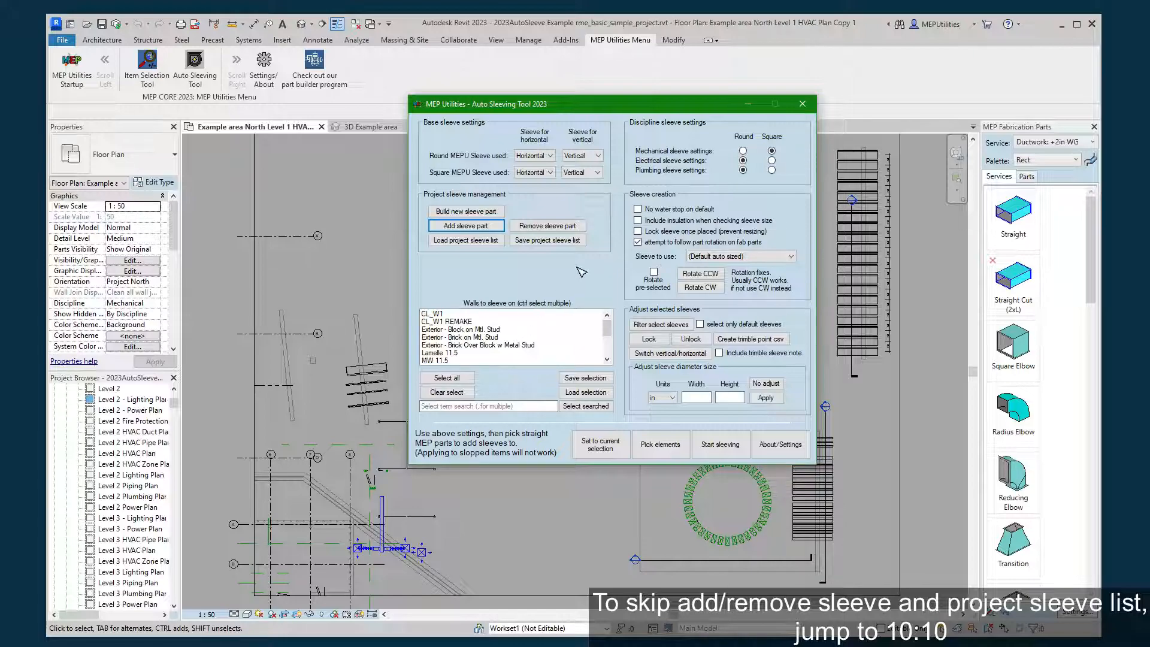
Open the list of removable sleeve parts, mark test sleeve, and close the list without removing it.
left_click(572, 231)
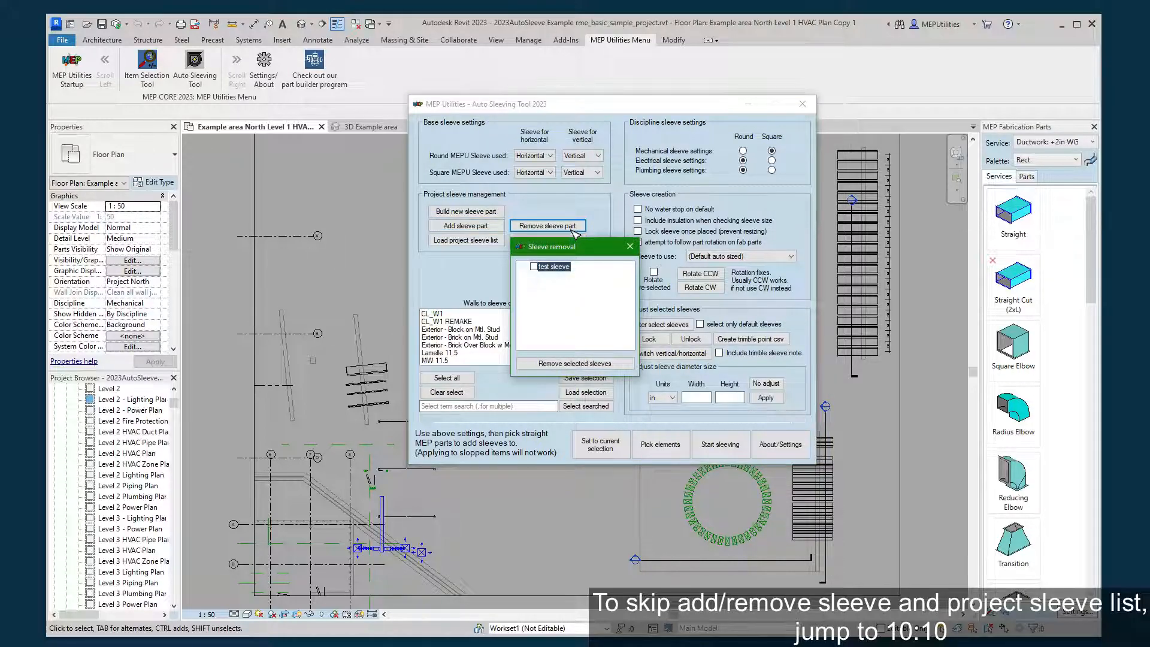
left_click(534, 266)
left_click(630, 247)
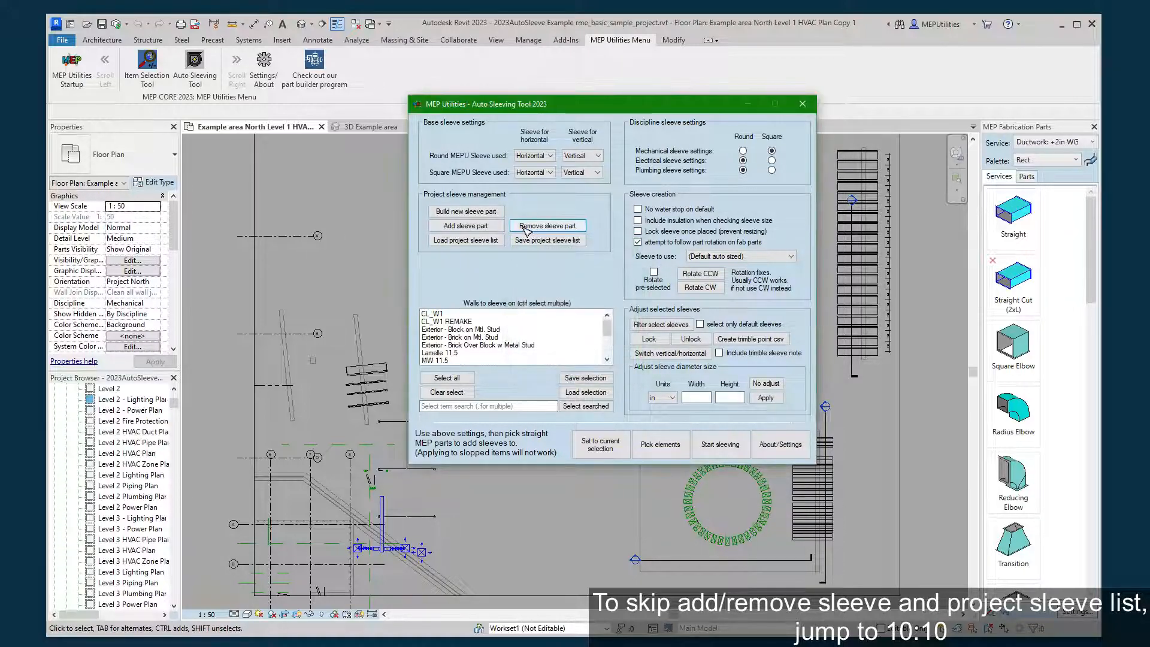
Choose test sleeve as the sleeve to use, and return the choice to (Default auto sized).
left_click(725, 257)
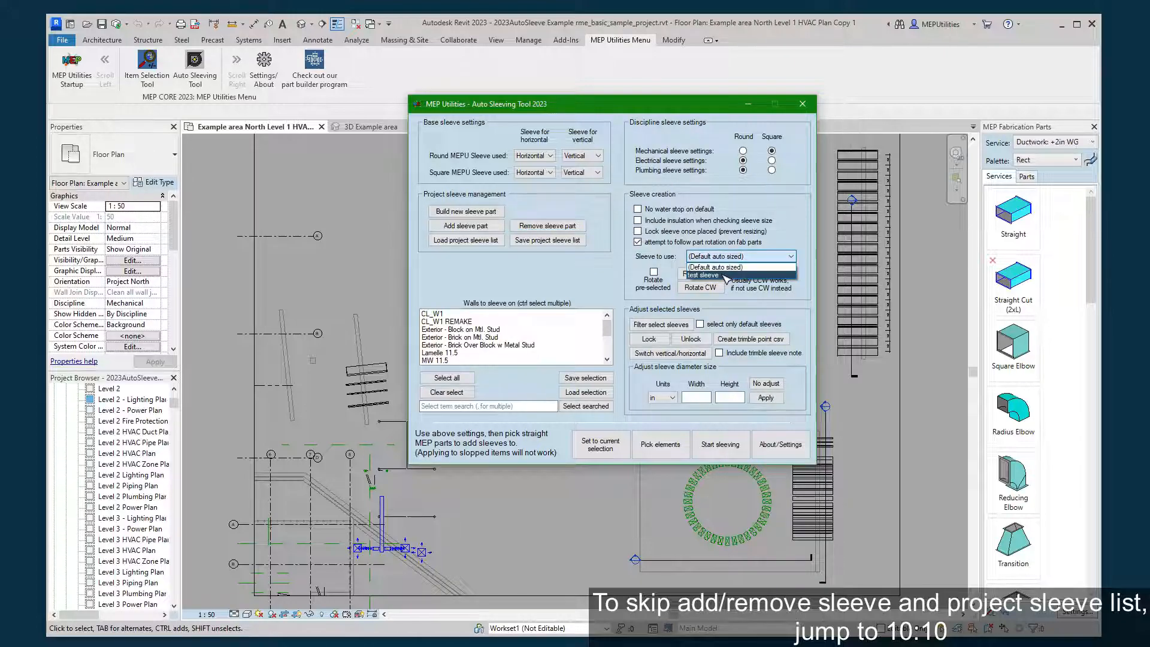
left_click(713, 275)
left_click(739, 258)
left_click(732, 267)
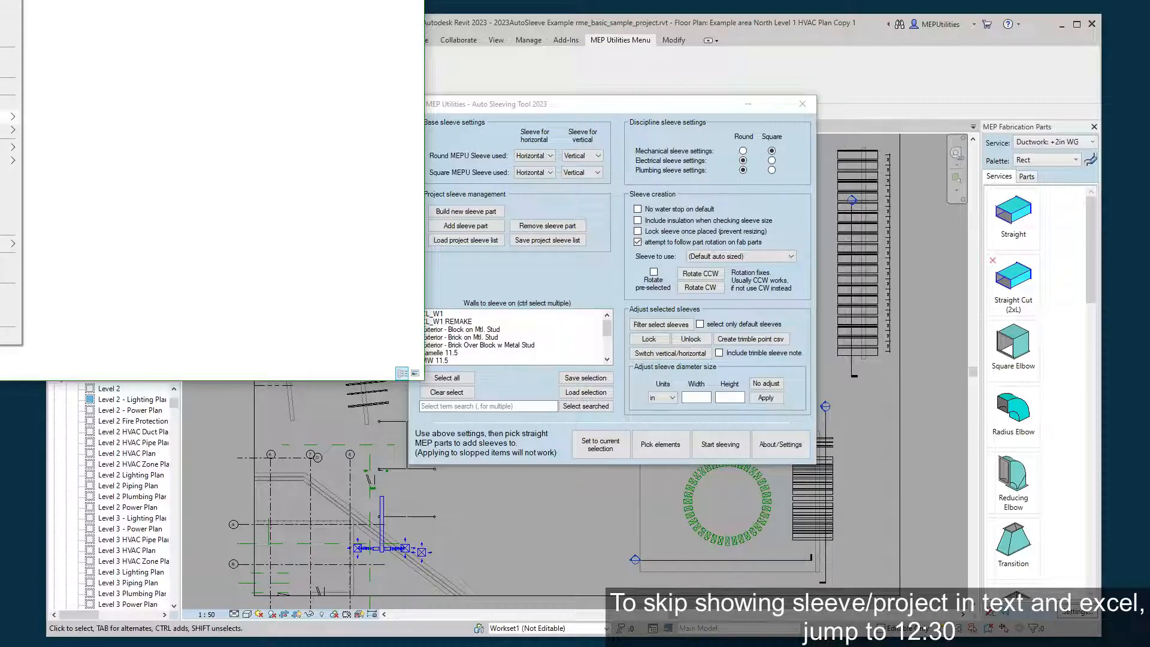
Open the file "test sleeve part.csv" from the Demo Items folder in Notepad.
mouse_move(15, 130)
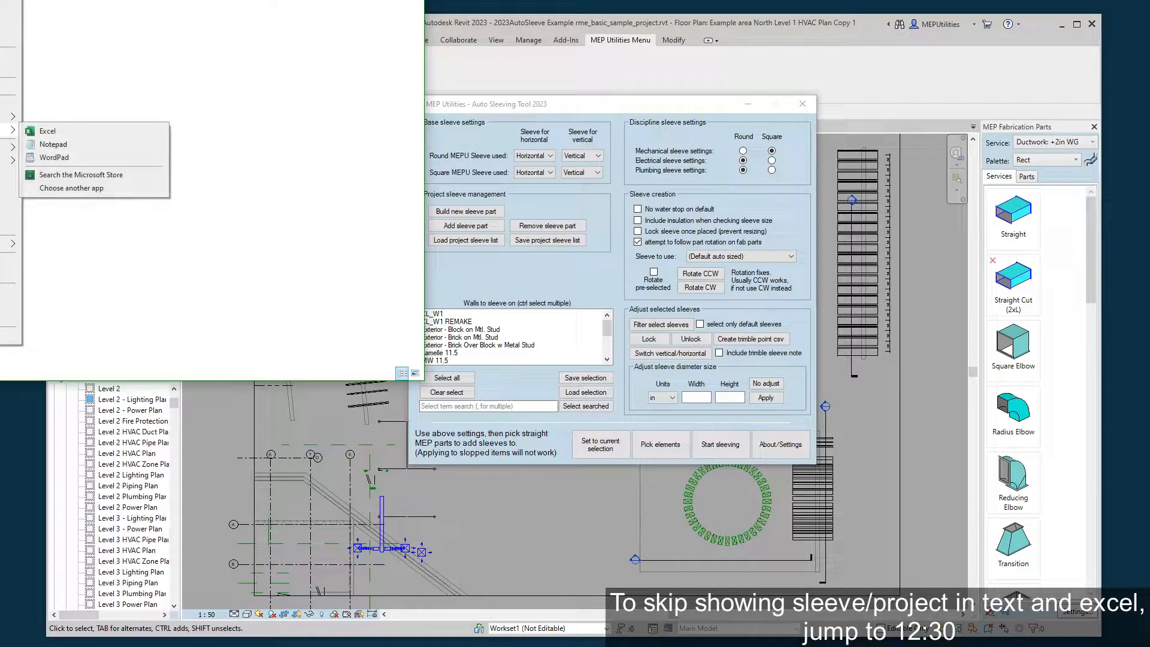
left_click(36, 131)
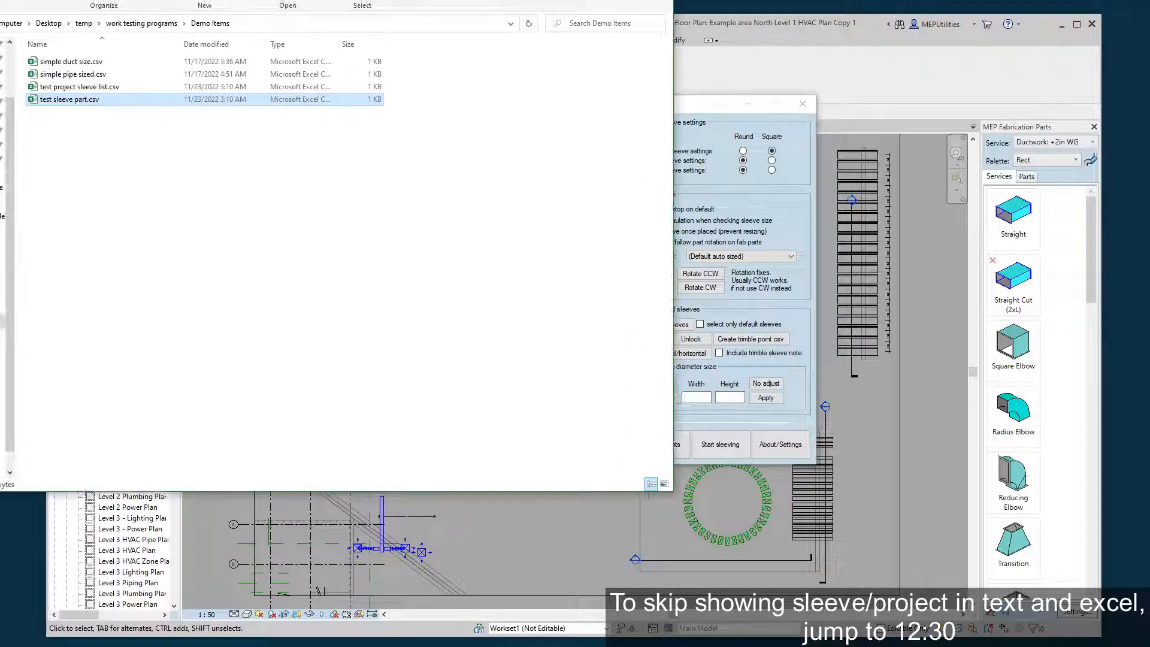
right_click(80, 102)
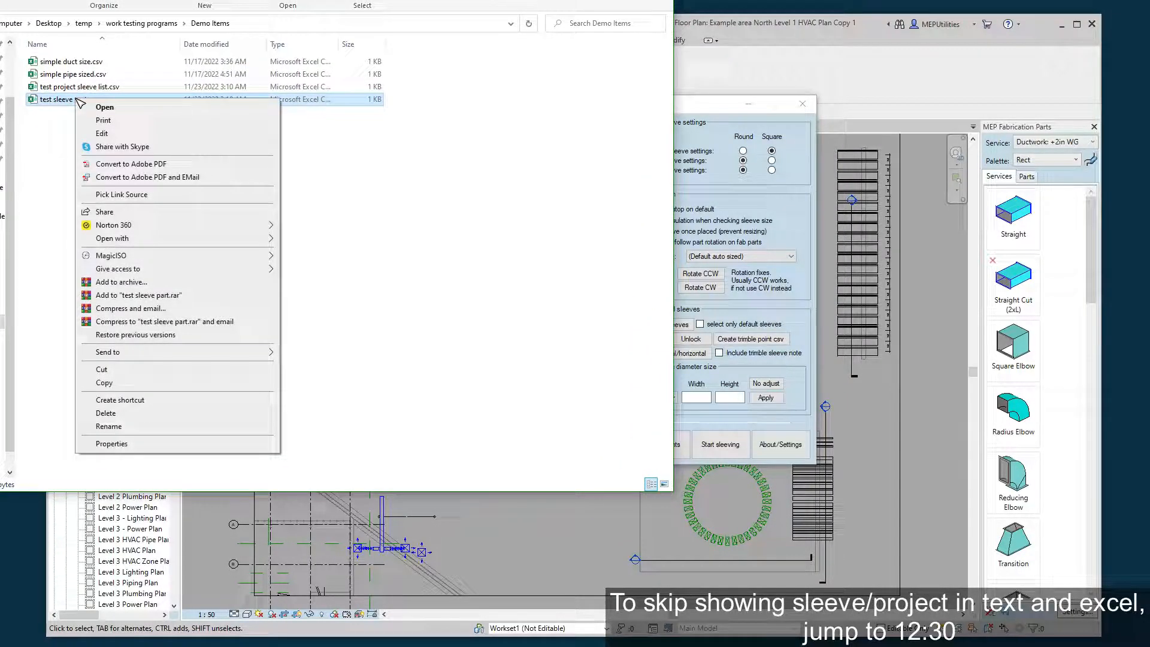
mouse_move(264, 239)
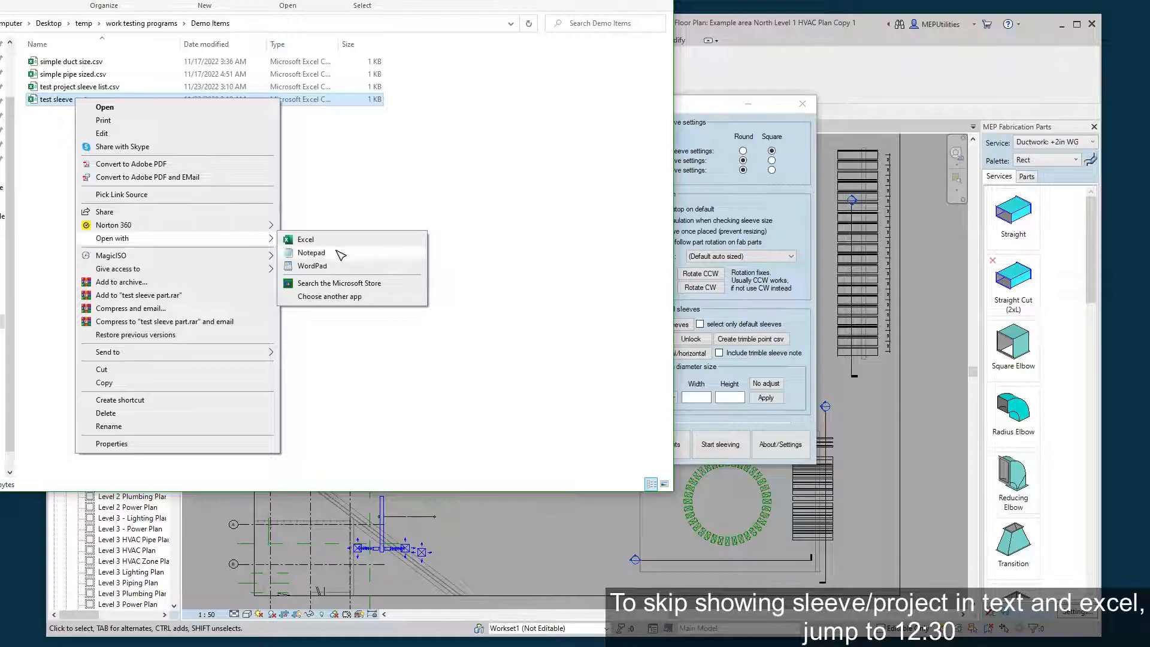
left_click(312, 252)
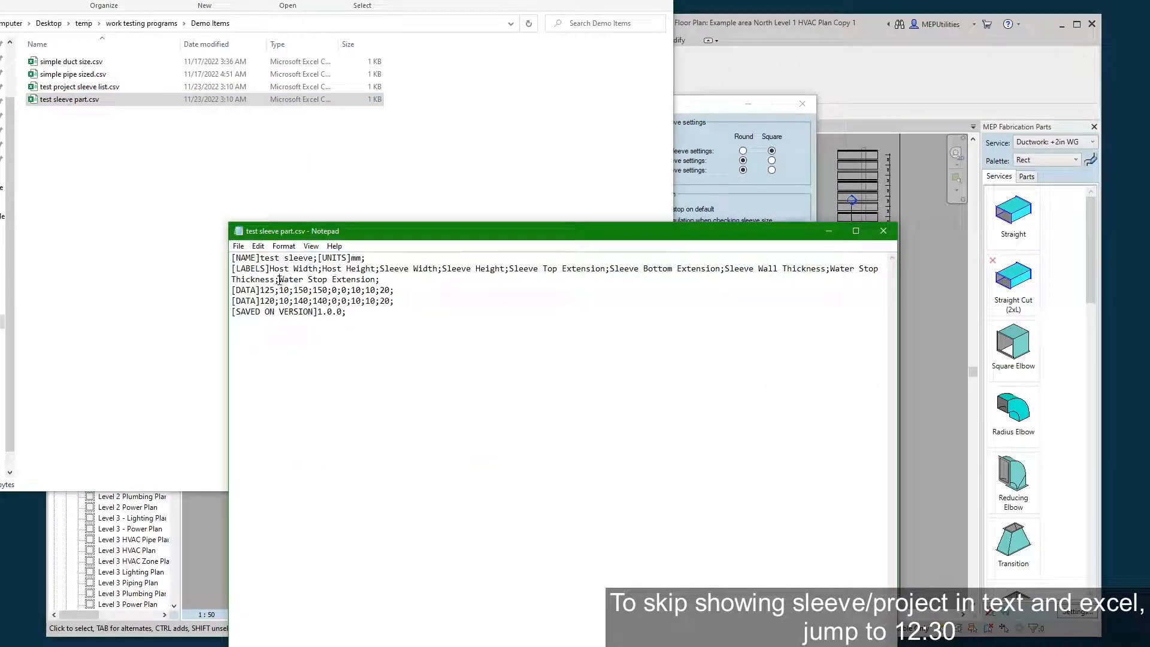
Examine the sleeve part file's name, units, labels, data rows and saved version entries, and close Notepad.
left_click(361, 324)
left_click_drag(260, 257, 367, 257)
left_click(394, 354)
left_click_drag(269, 269, 452, 280)
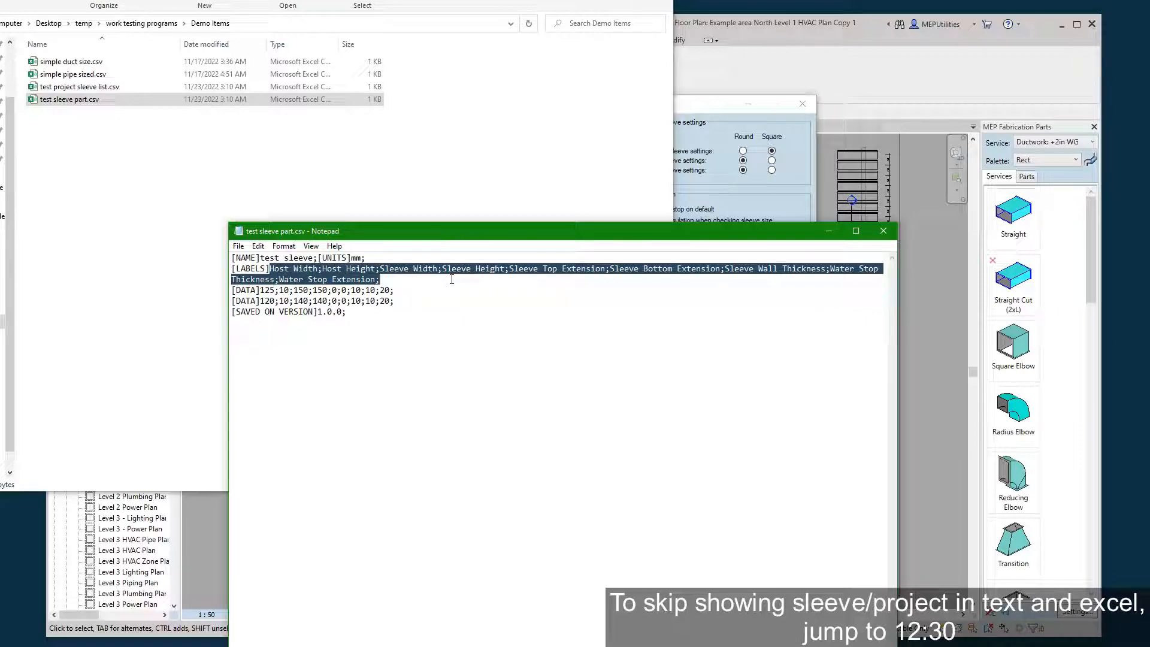
left_click(257, 291)
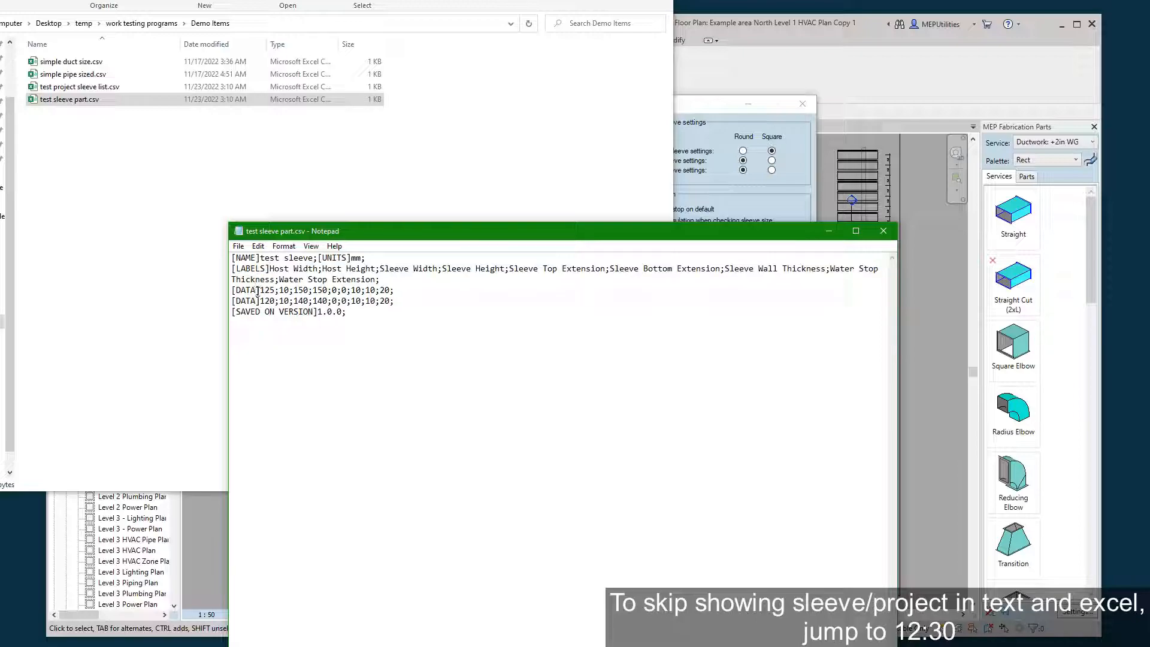
left_click_drag(257, 291, 372, 291)
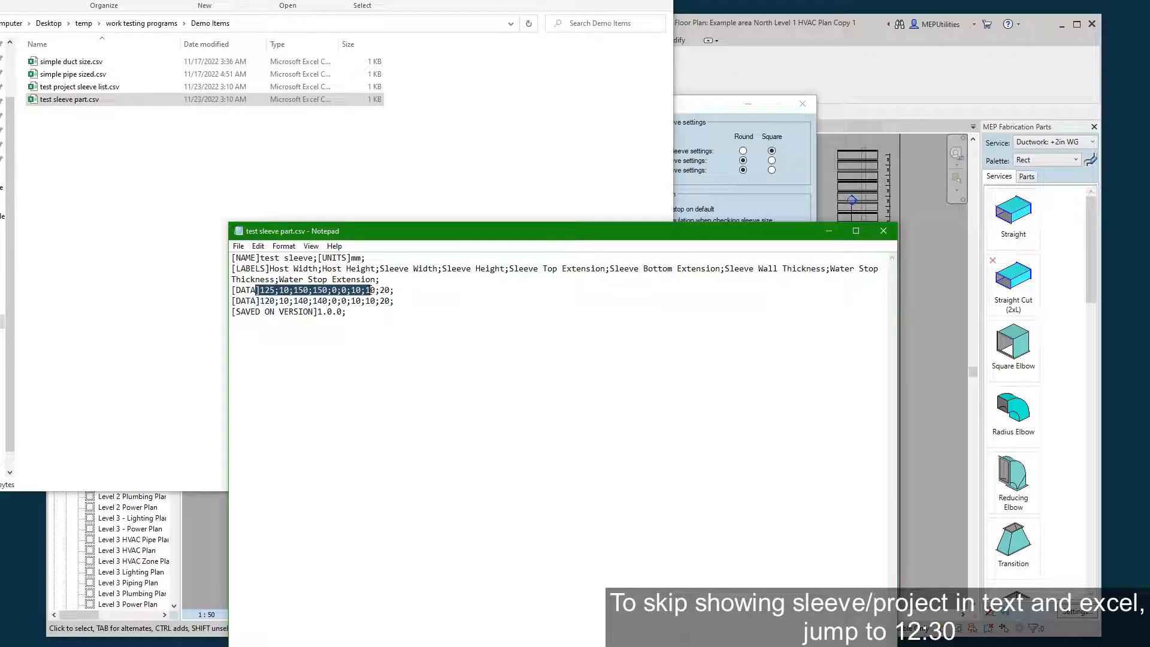
left_click(302, 294)
left_click_drag(278, 292, 266, 292)
left_click(286, 292)
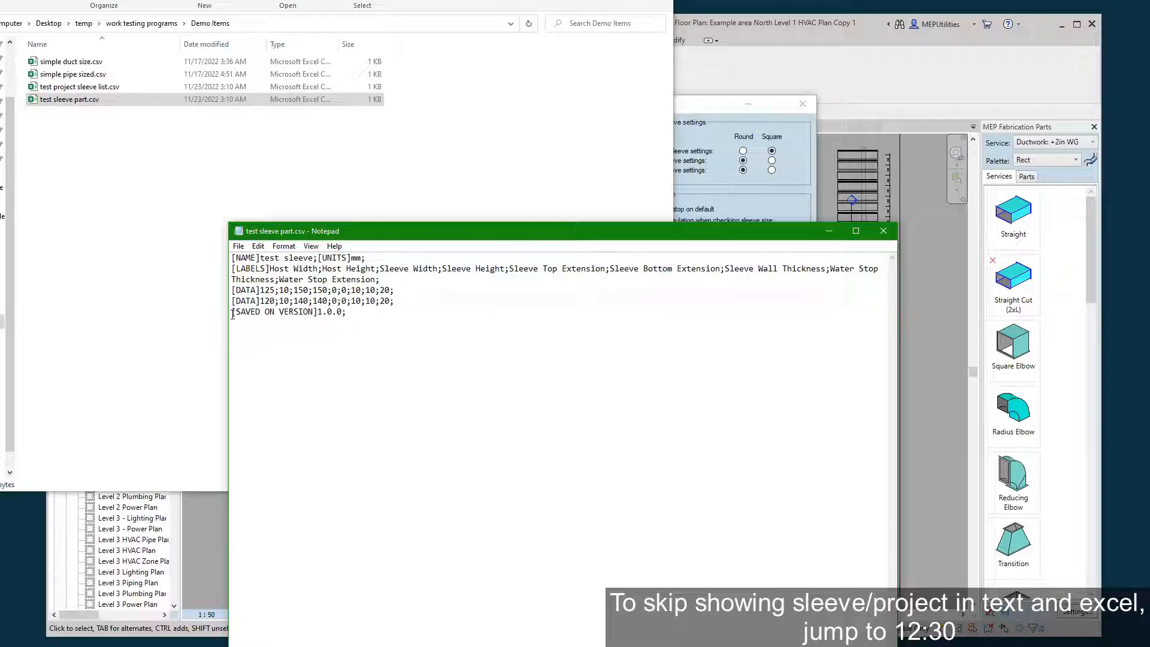
left_click_drag(232, 315, 367, 313)
left_click(431, 309)
left_click(884, 232)
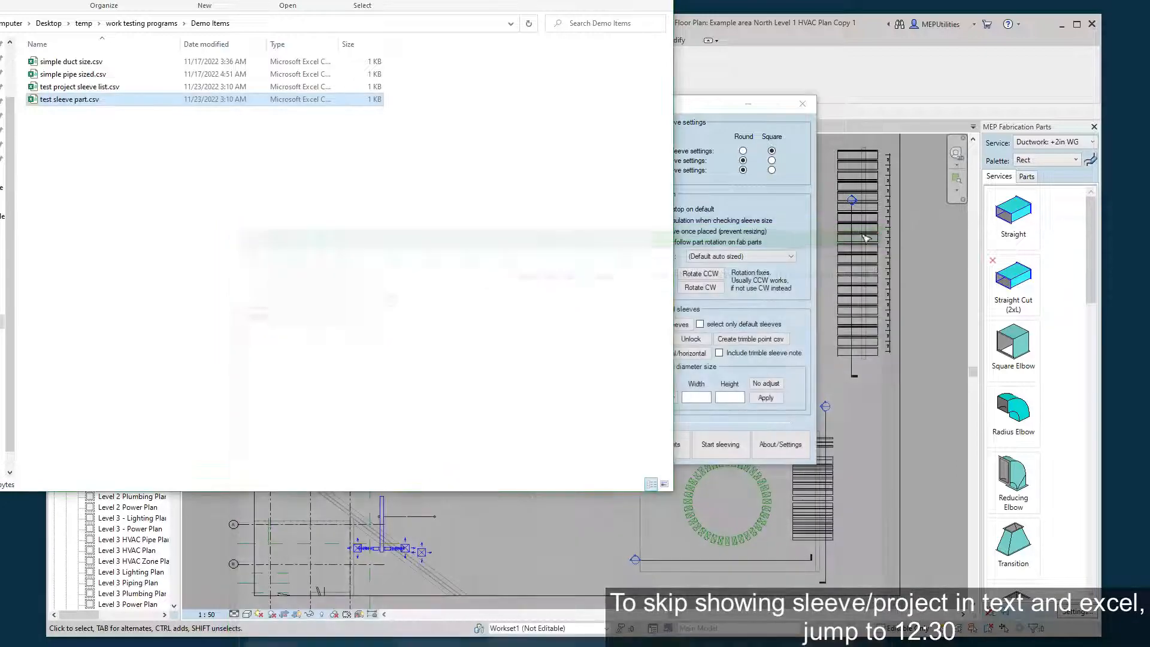
Open the file "test project sleeve list.csv" from the Demo Items folder in Excel.
right_click(80, 90)
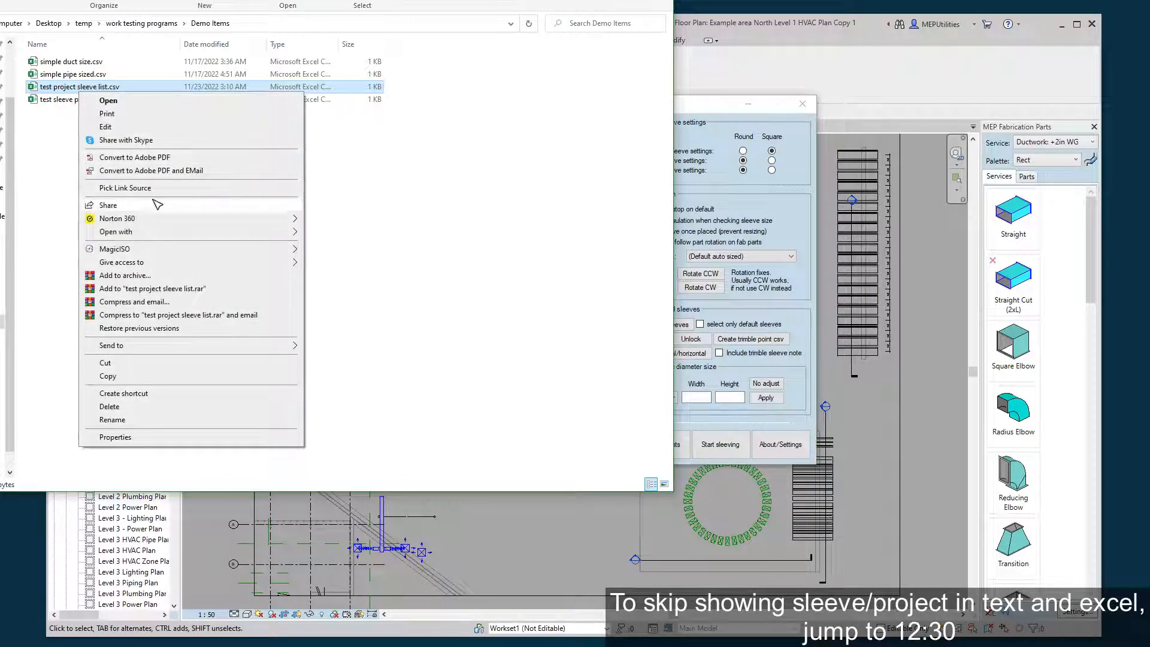
mouse_move(258, 234)
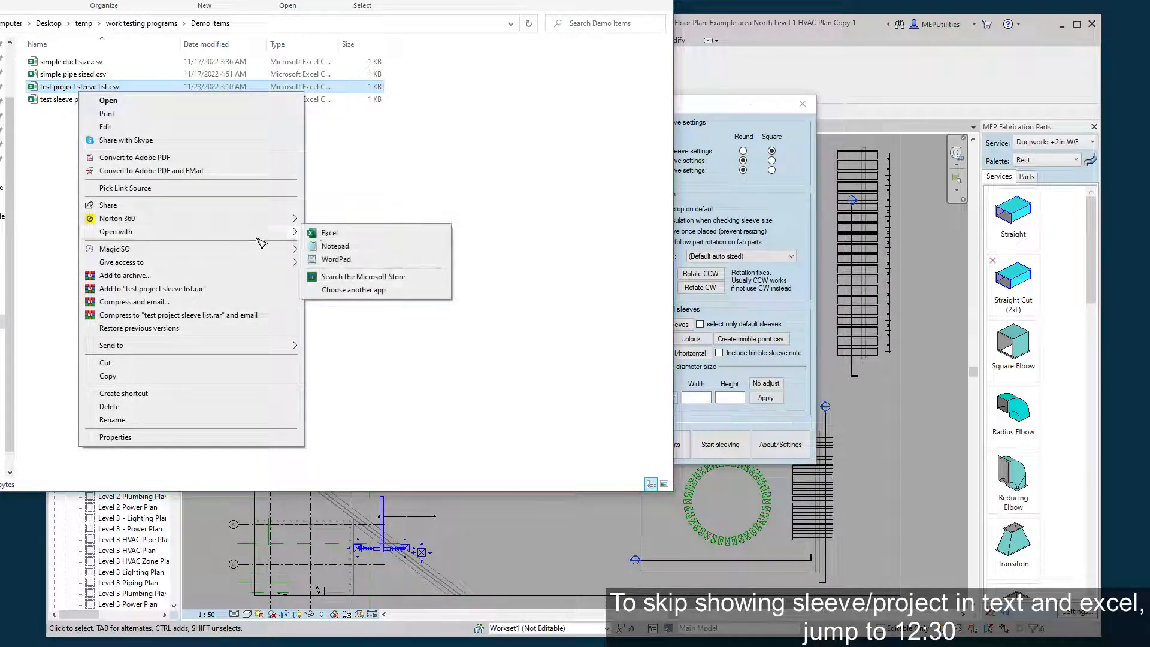
left_click(334, 234)
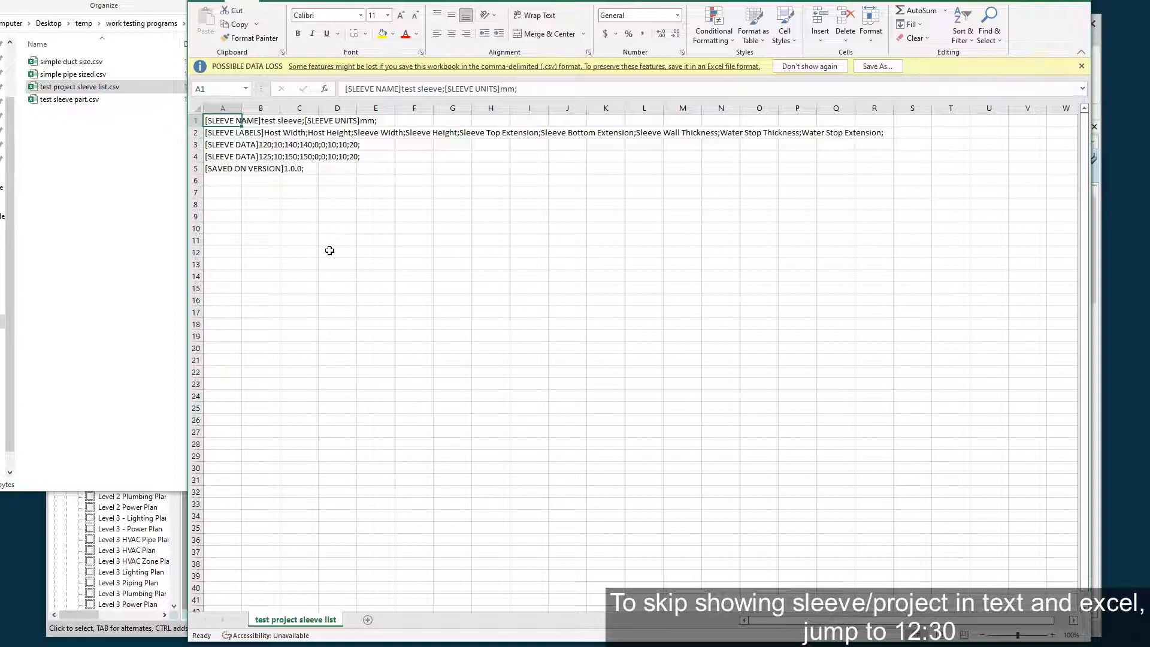
Split the text in cells A1:A5 into separate columns using tab and semicolon delimiters with General format.
left_click(263, 194)
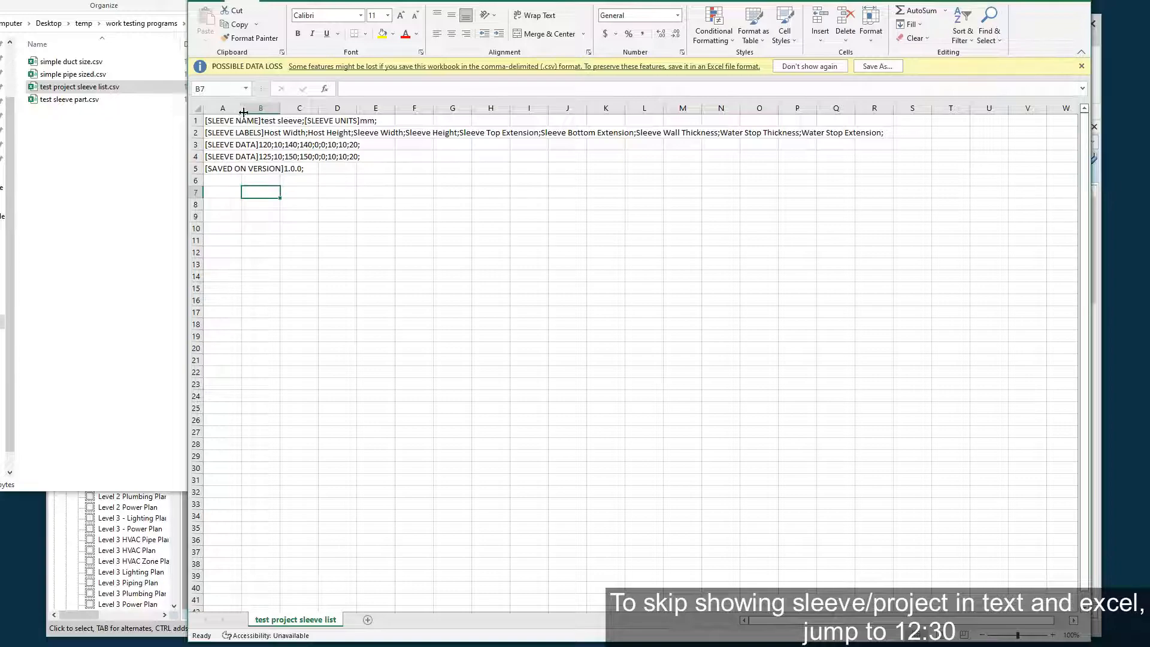
left_click_drag(217, 120, 230, 170)
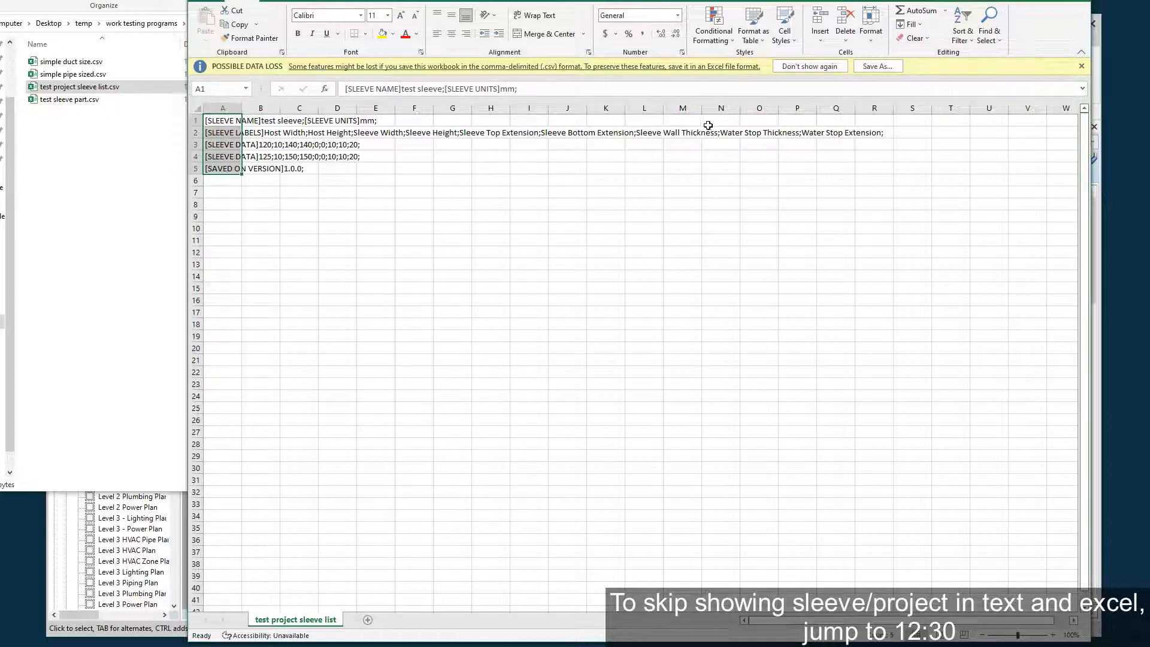
left_click(478, 0)
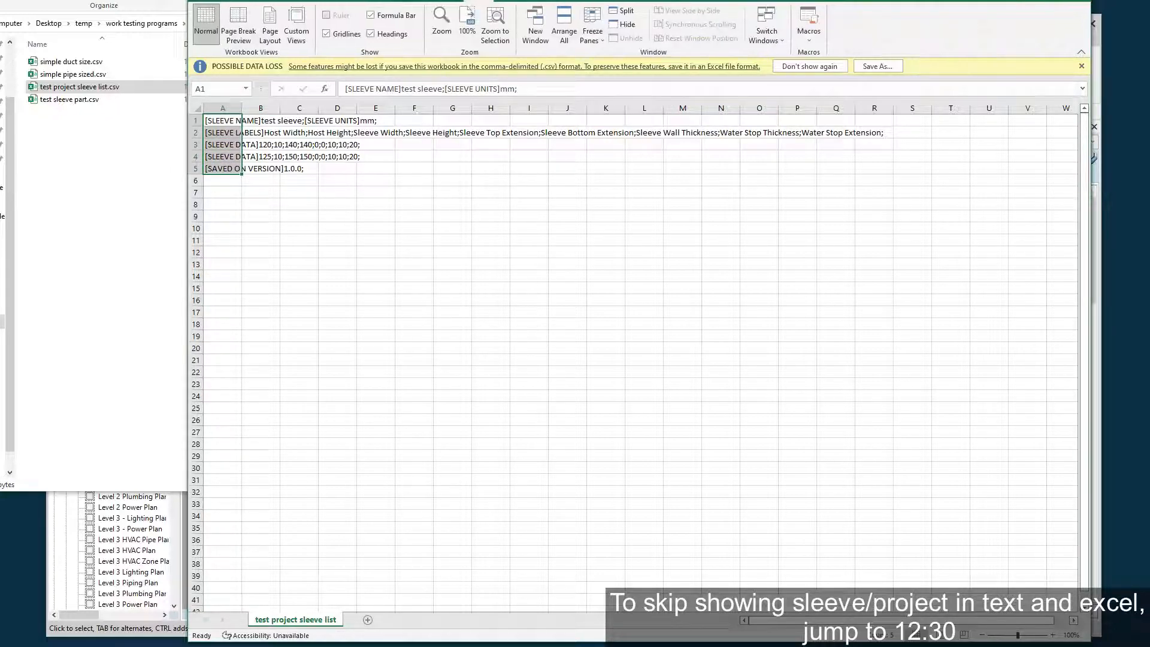
left_click(410, 1)
left_click(652, 32)
left_click(682, 369)
left_click(863, 530)
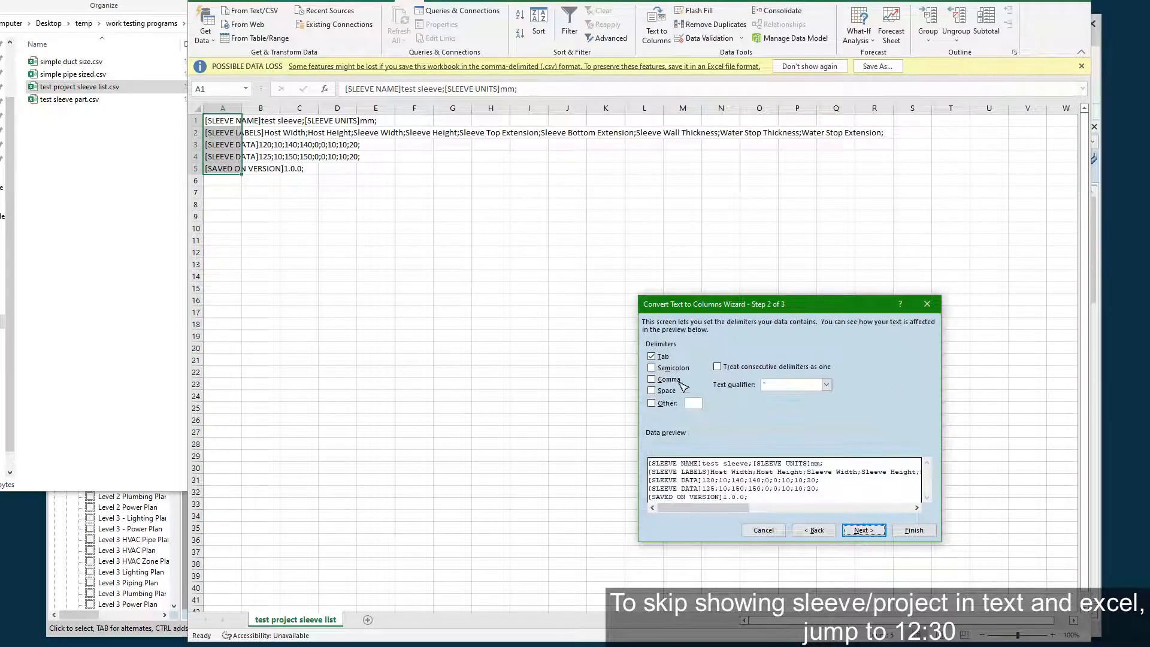
left_click(672, 367)
left_click(863, 530)
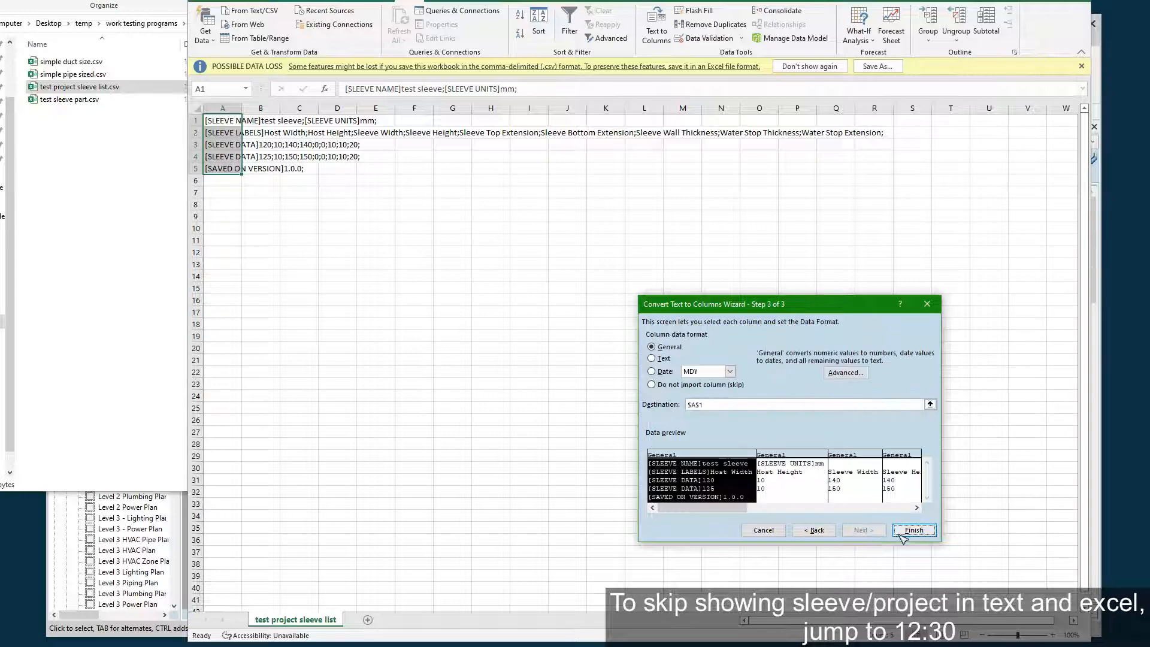
left_click(914, 530)
left_click(601, 424)
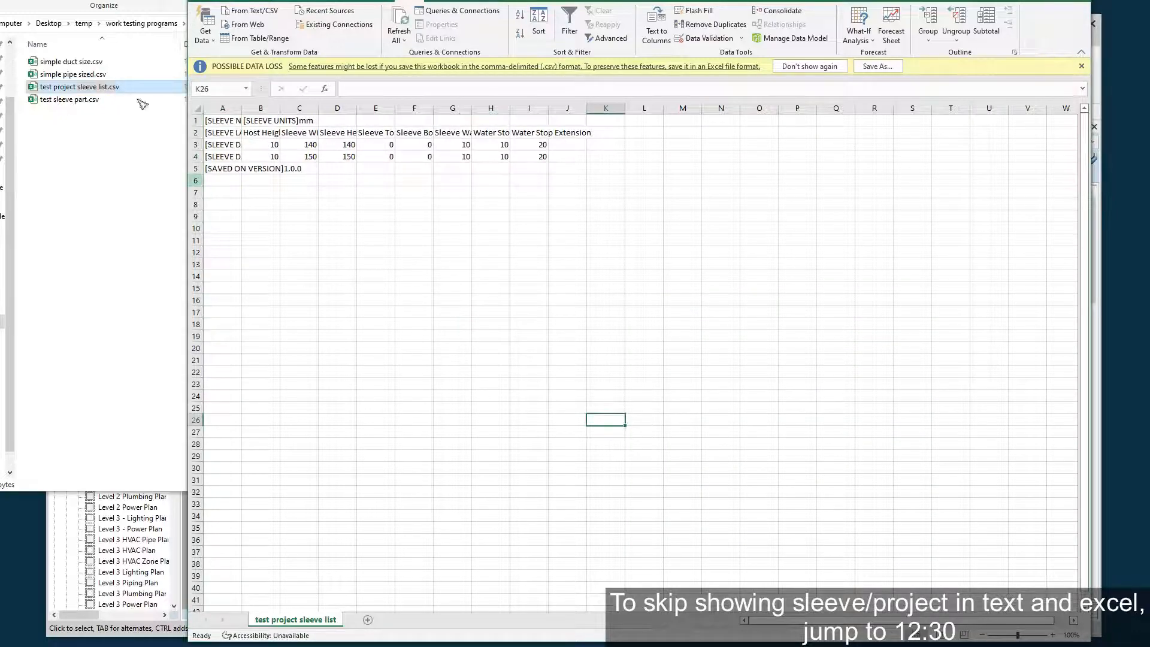
Auto-fit the widths of columns A, B and C to their contents.
double_click(242, 108)
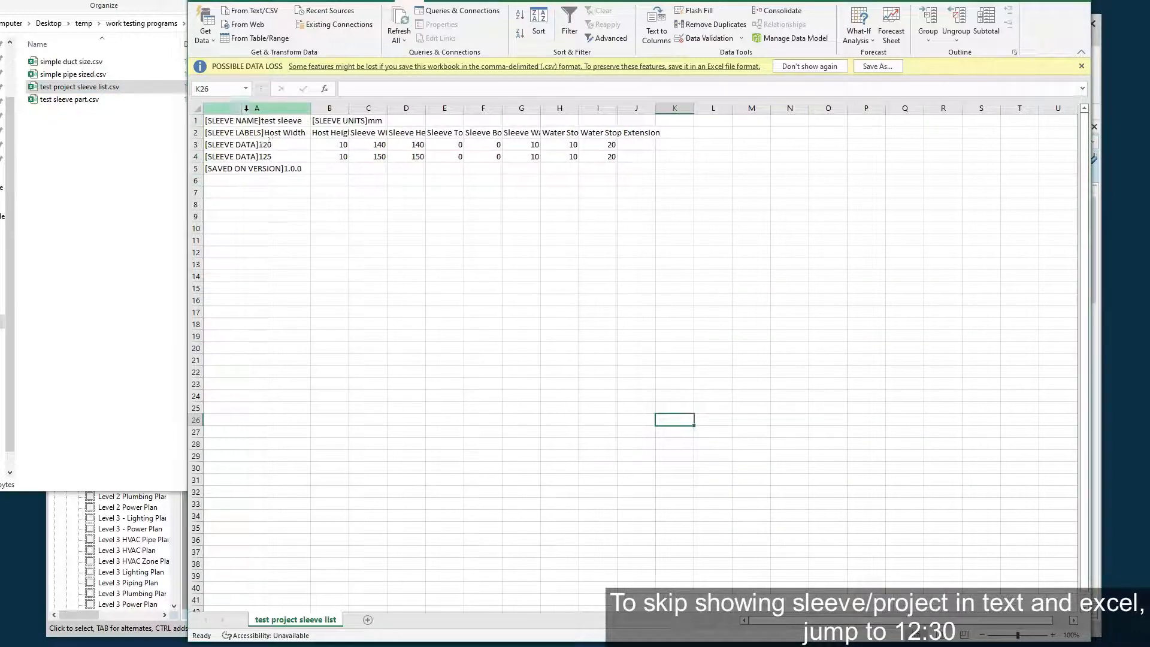
double_click(349, 108)
left_click(390, 204)
double_click(431, 107)
left_click(497, 216)
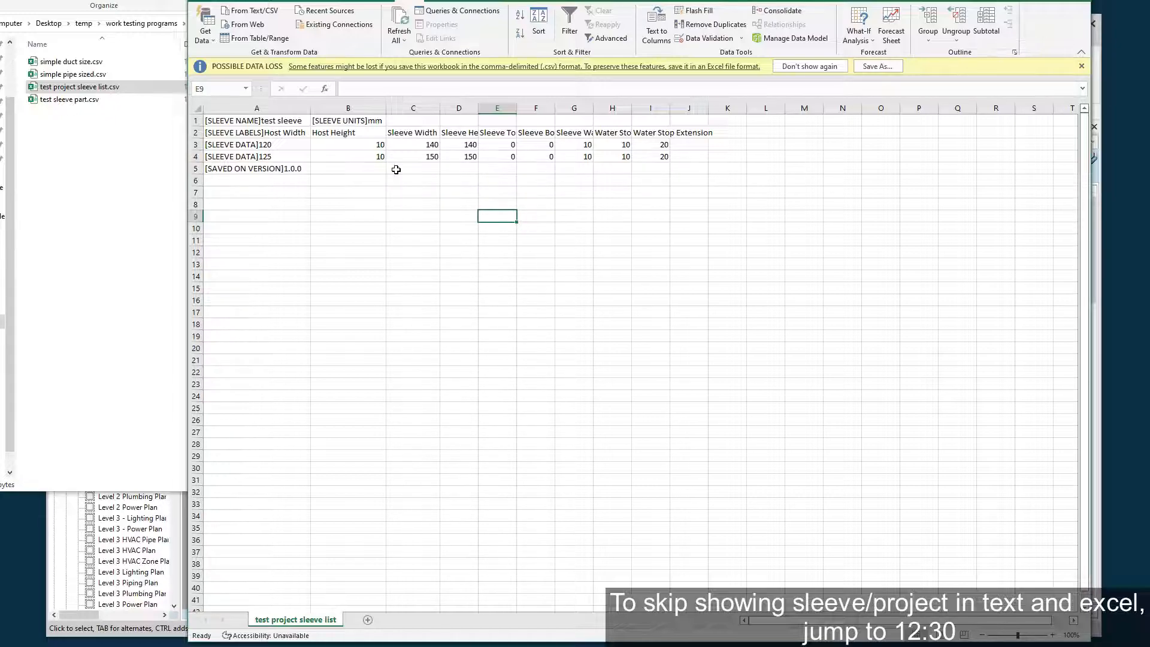
Examine the host and sleeve size values in the two sleeve data rows, and close the workbook without saving.
left_click(292, 145)
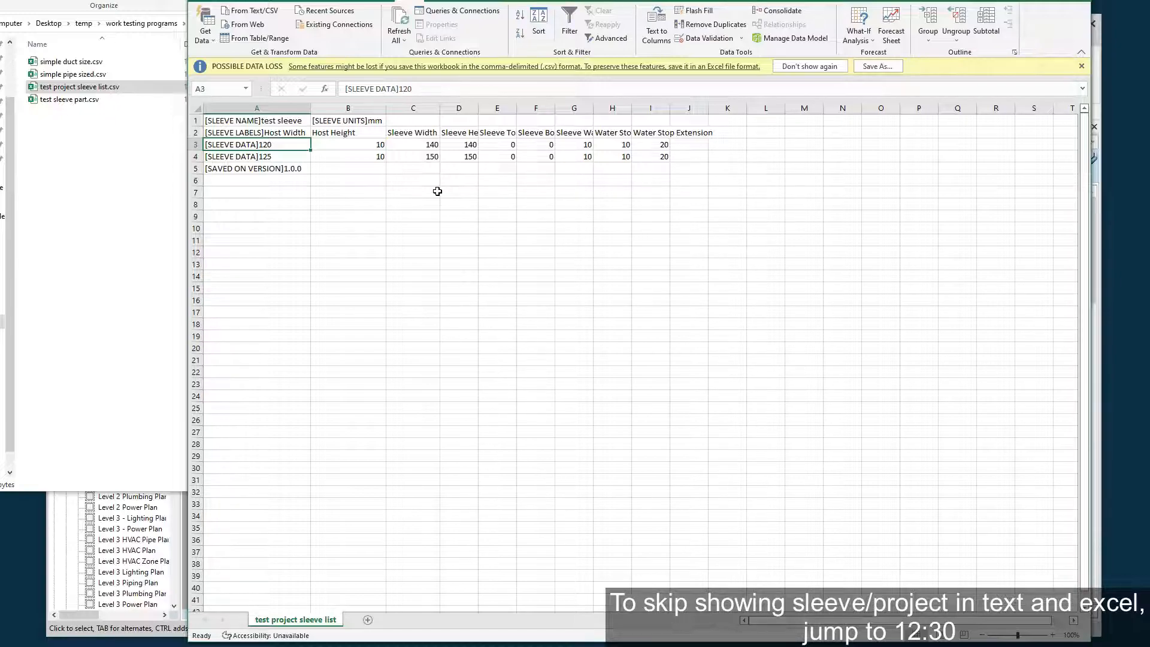
left_click(372, 192)
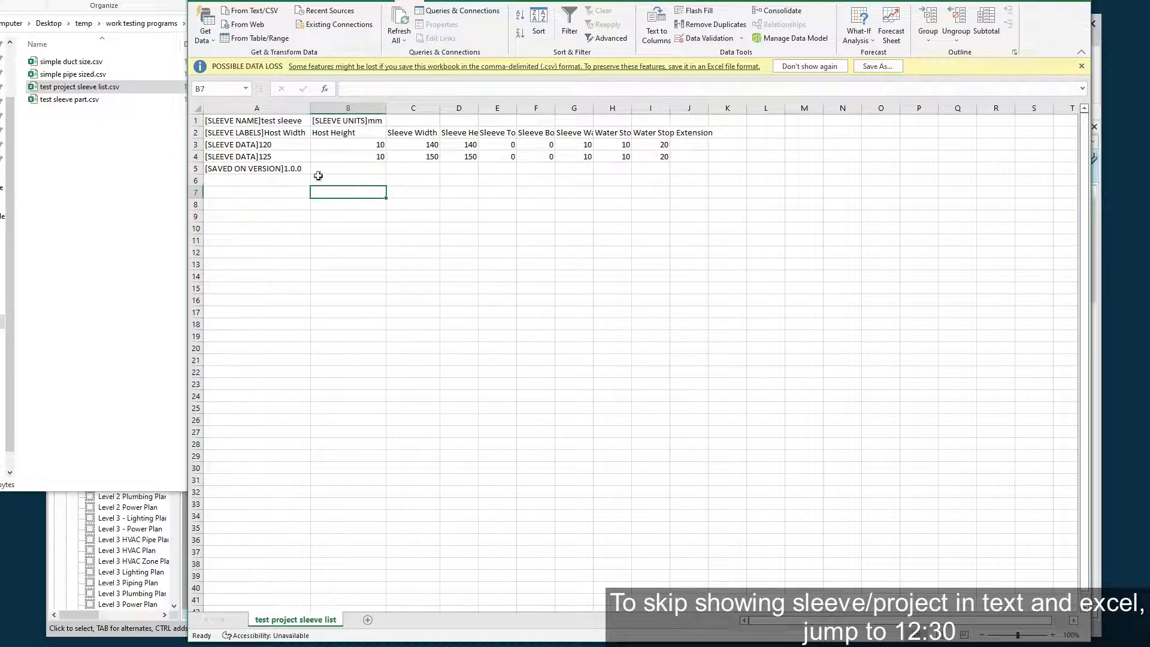
left_click(266, 145)
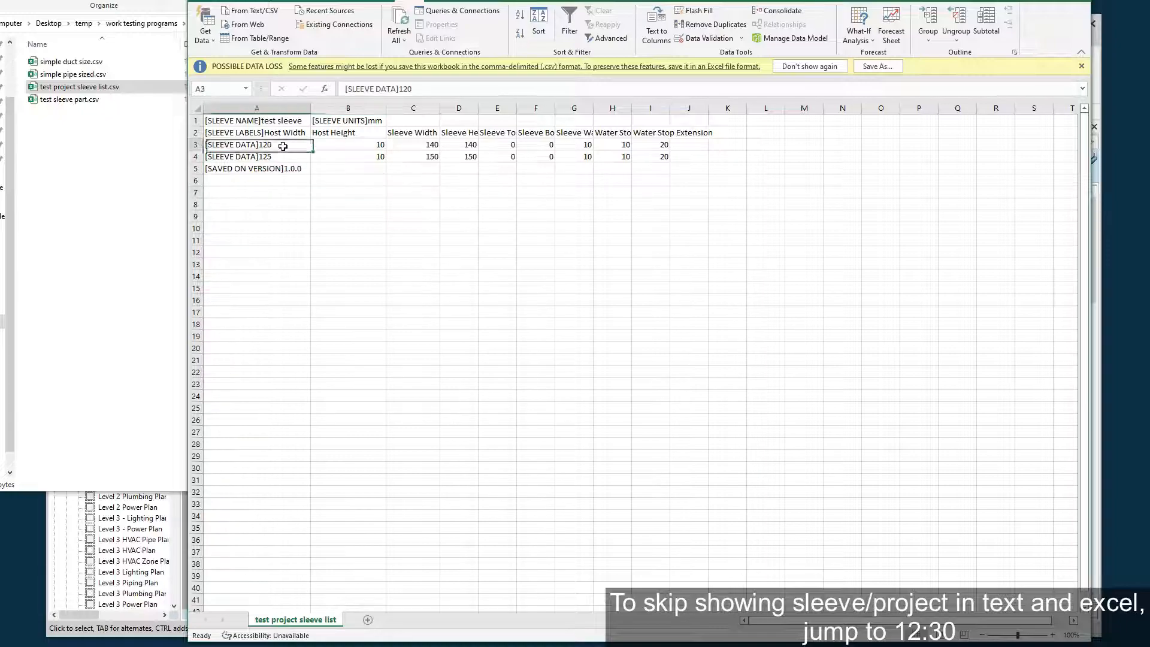
left_click(281, 155)
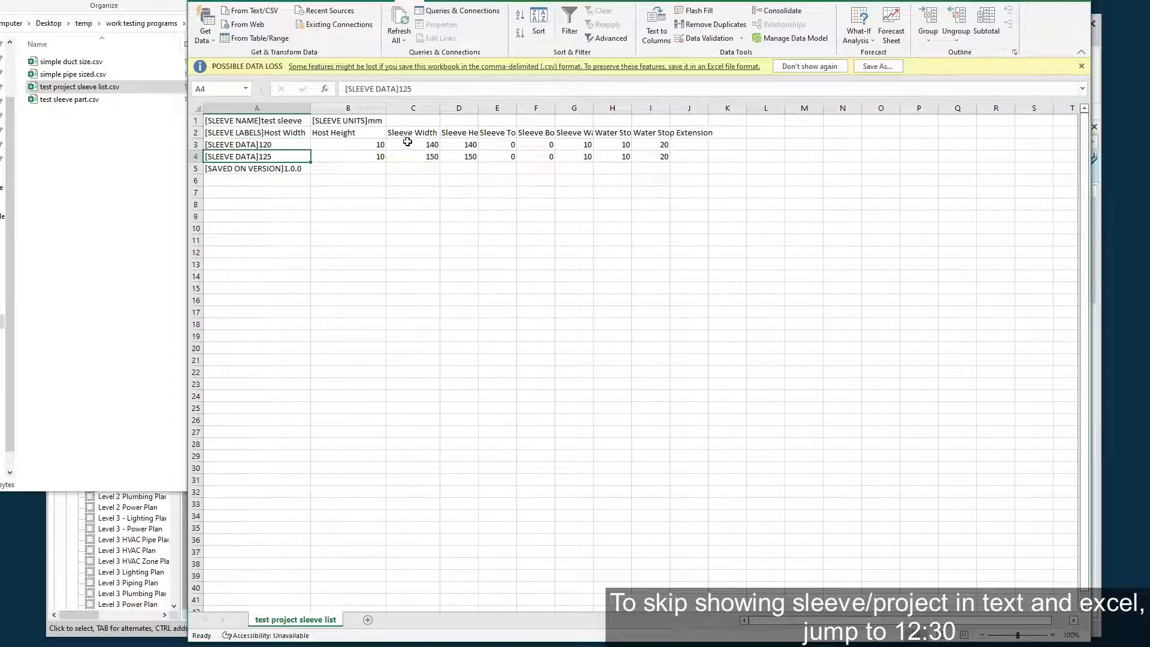
left_click(372, 146)
left_click(432, 149)
left_click(497, 158)
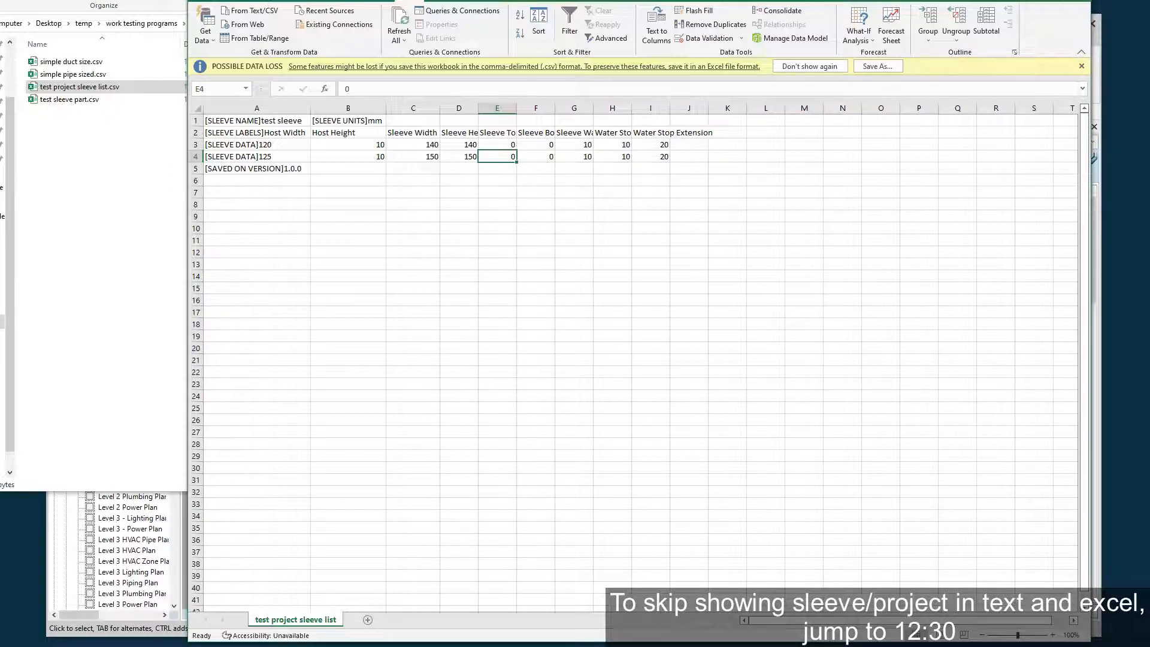
left_click(1076, 0)
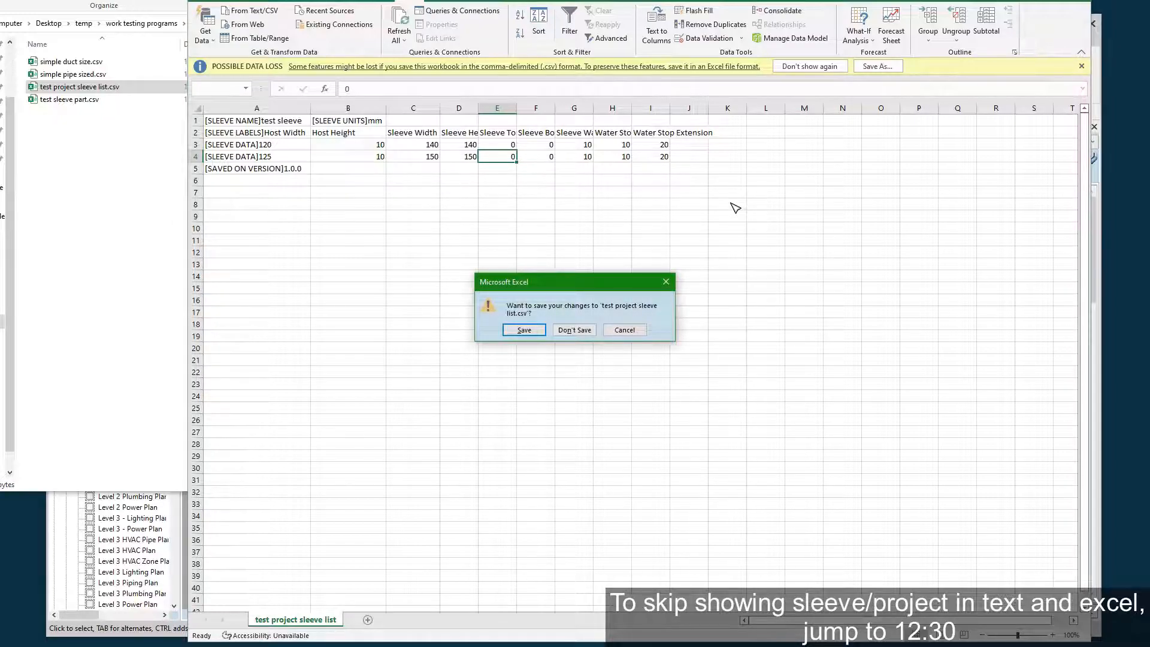
left_click(590, 331)
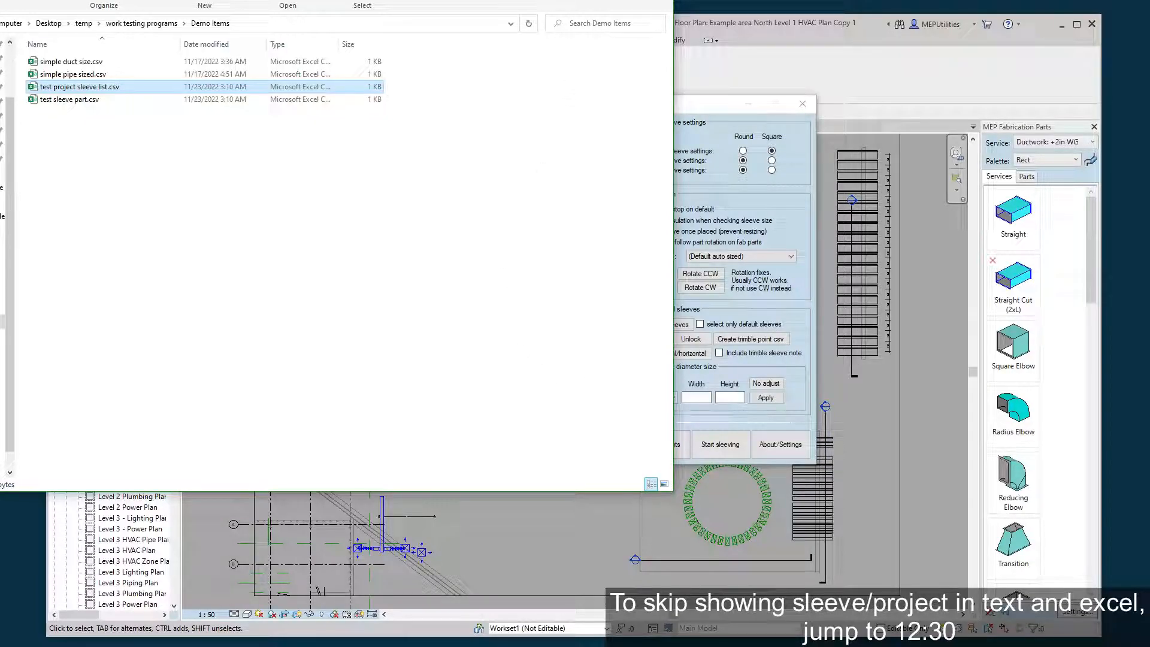
Try No water stop on default and the test sleeve in the Auto Sleeving Tool, restoring (Default auto sized) and turning the option off.
left_click(721, 106)
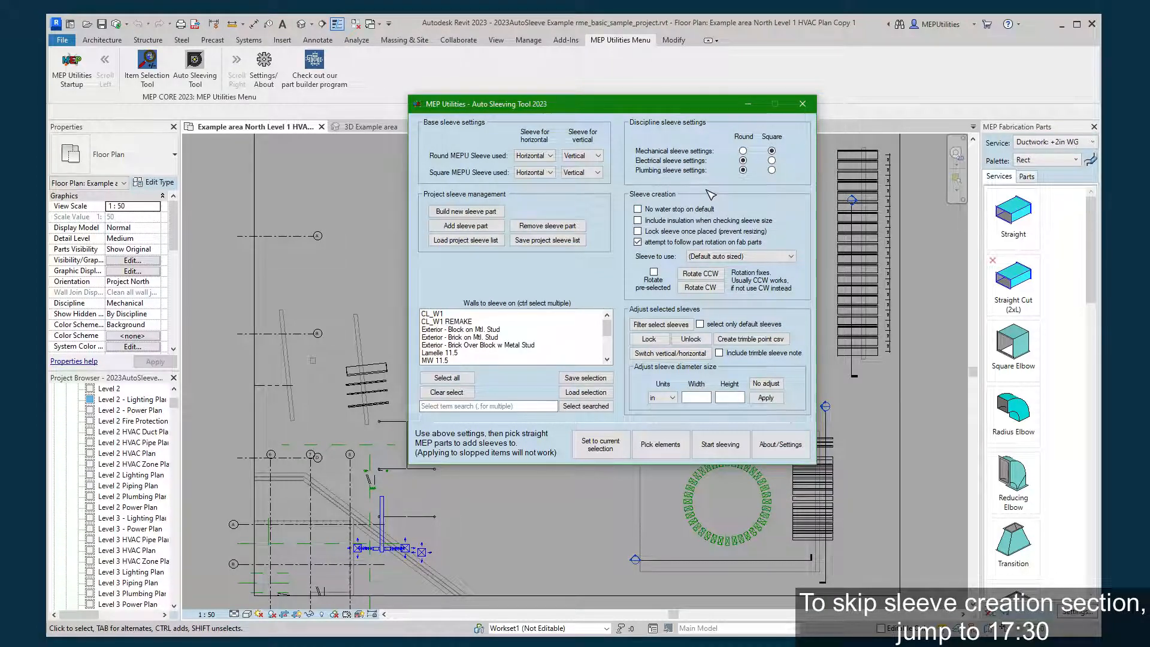
left_click(640, 209)
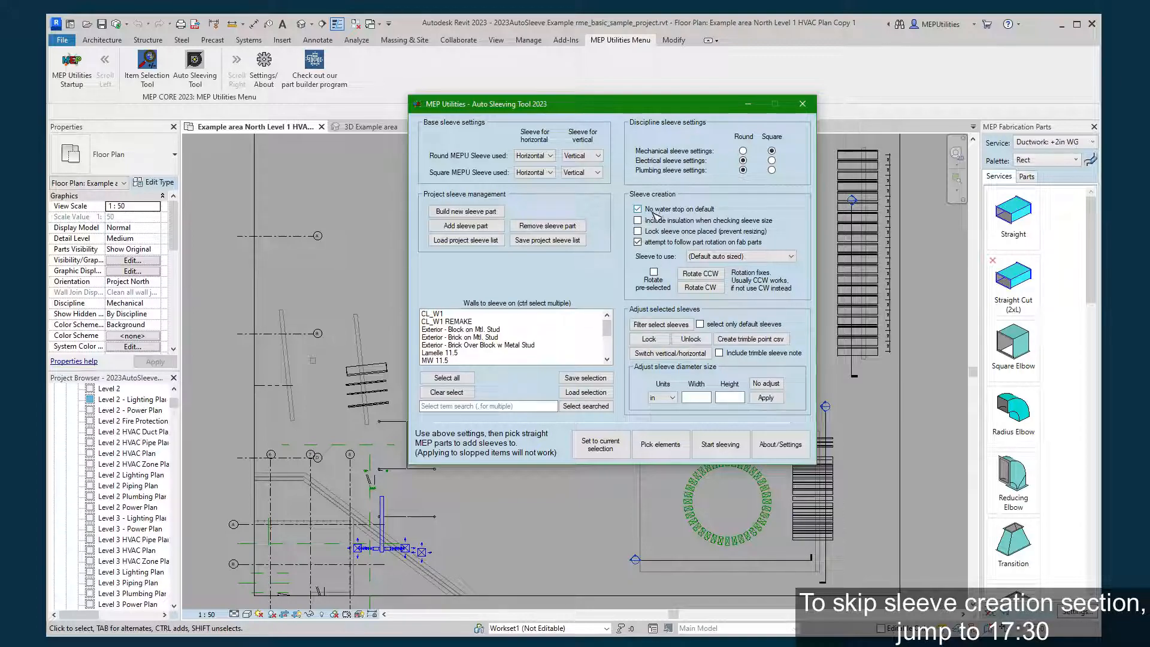
left_click(708, 260)
left_click(708, 276)
left_click(726, 257)
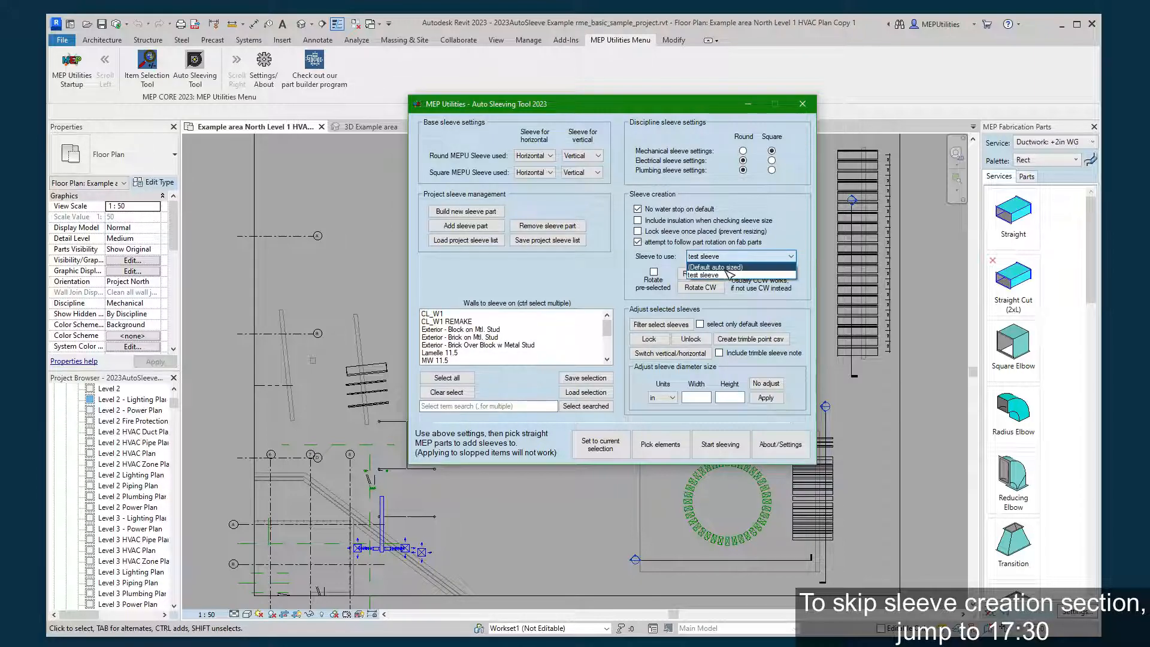
left_click(727, 266)
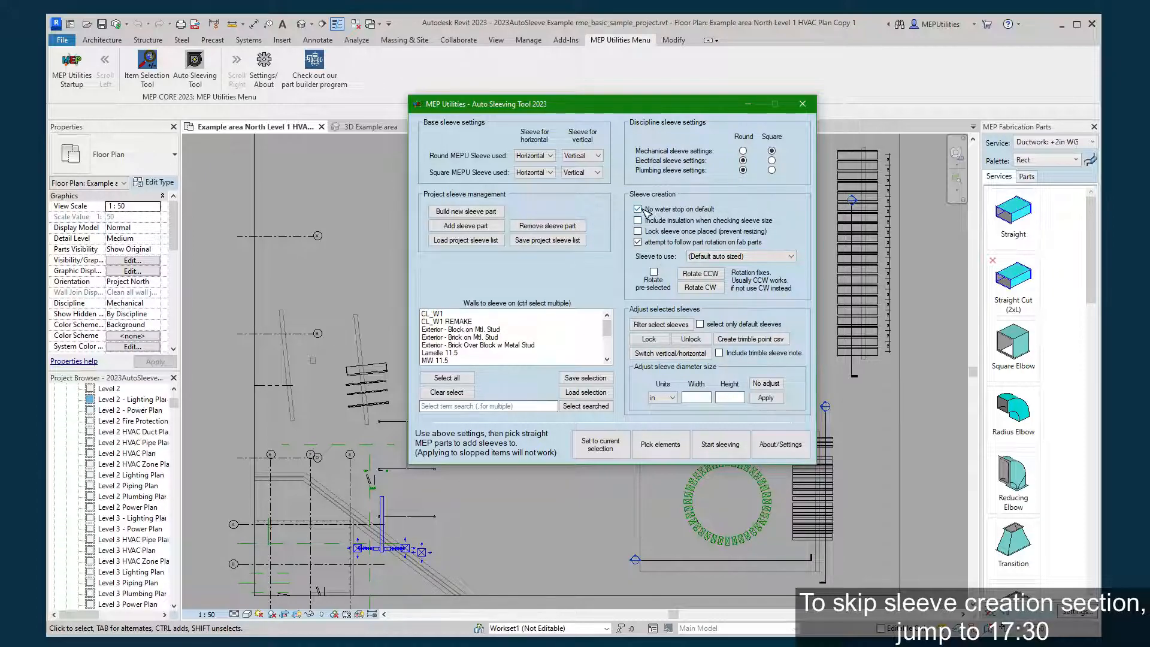
left_click(637, 209)
Switch from the floor plan to the Section 9 view.
left_click(658, 222)
left_click(297, 152)
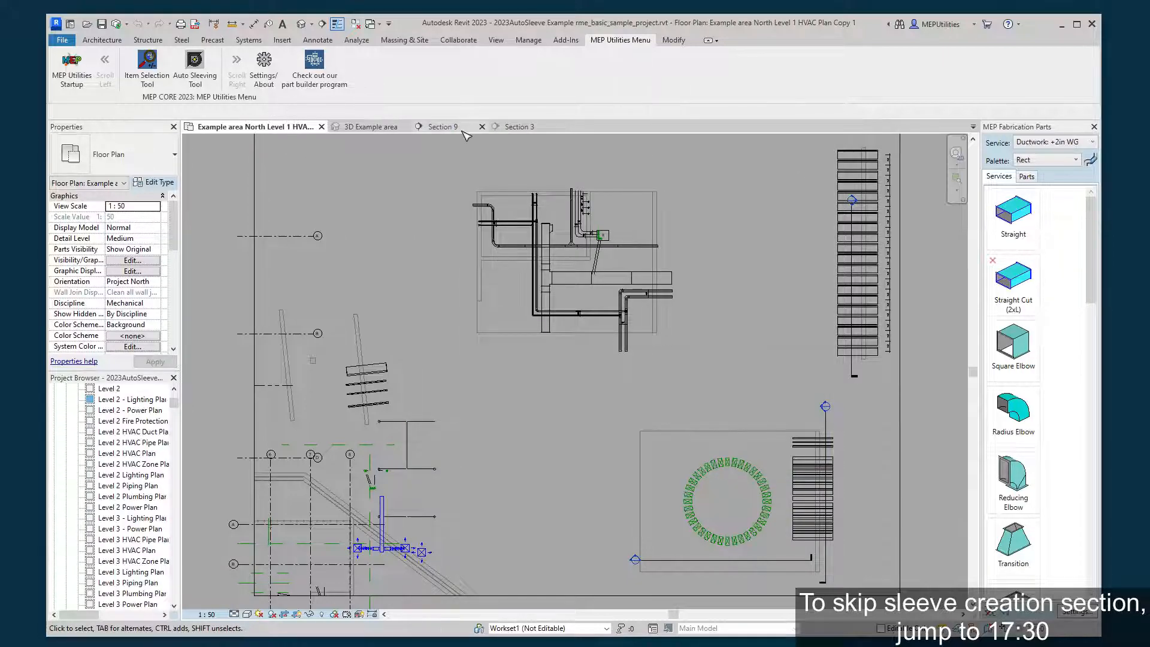
left_click(444, 127)
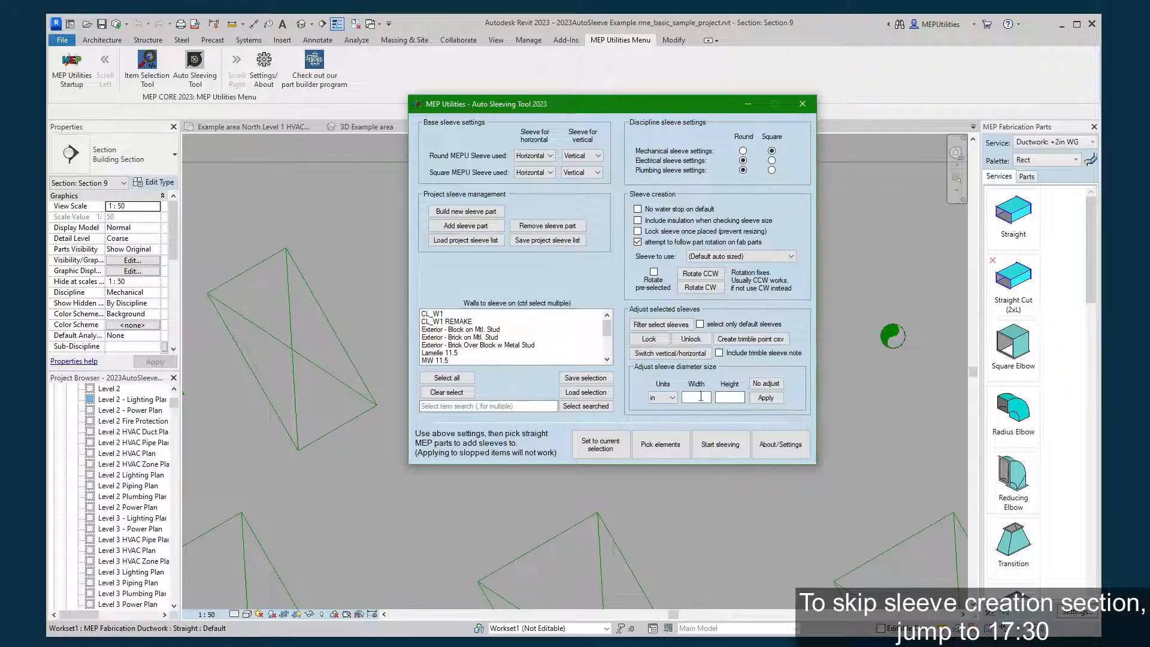
left_click(672, 398)
left_click(672, 398)
left_click(390, 255)
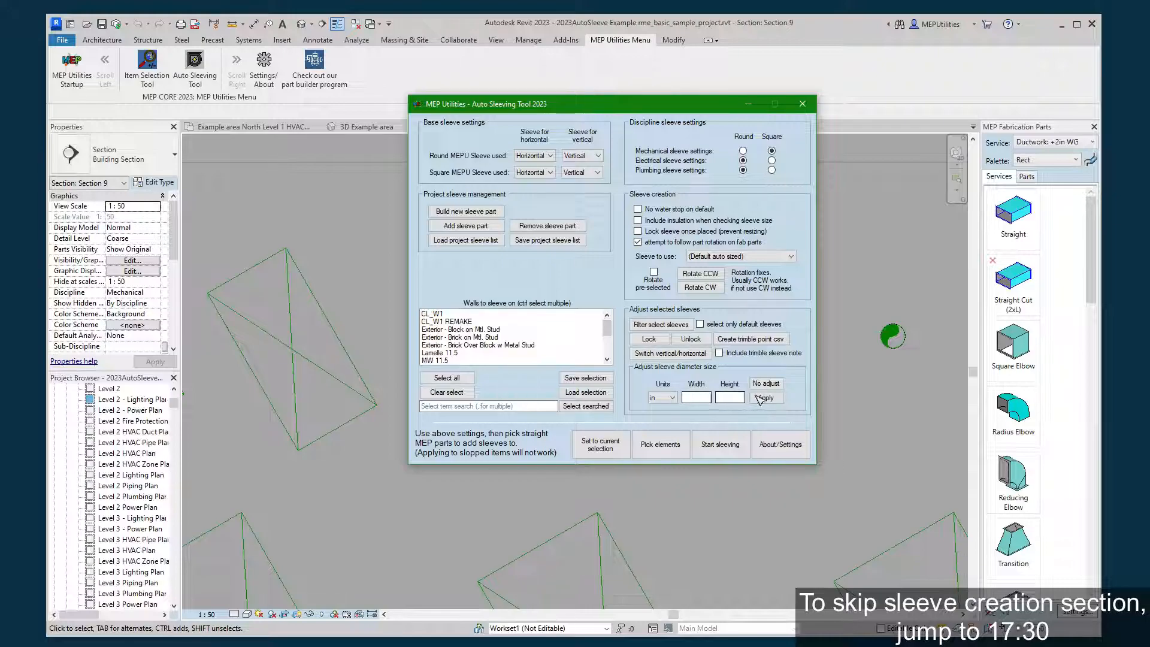
left_click(663, 398)
left_click(764, 399)
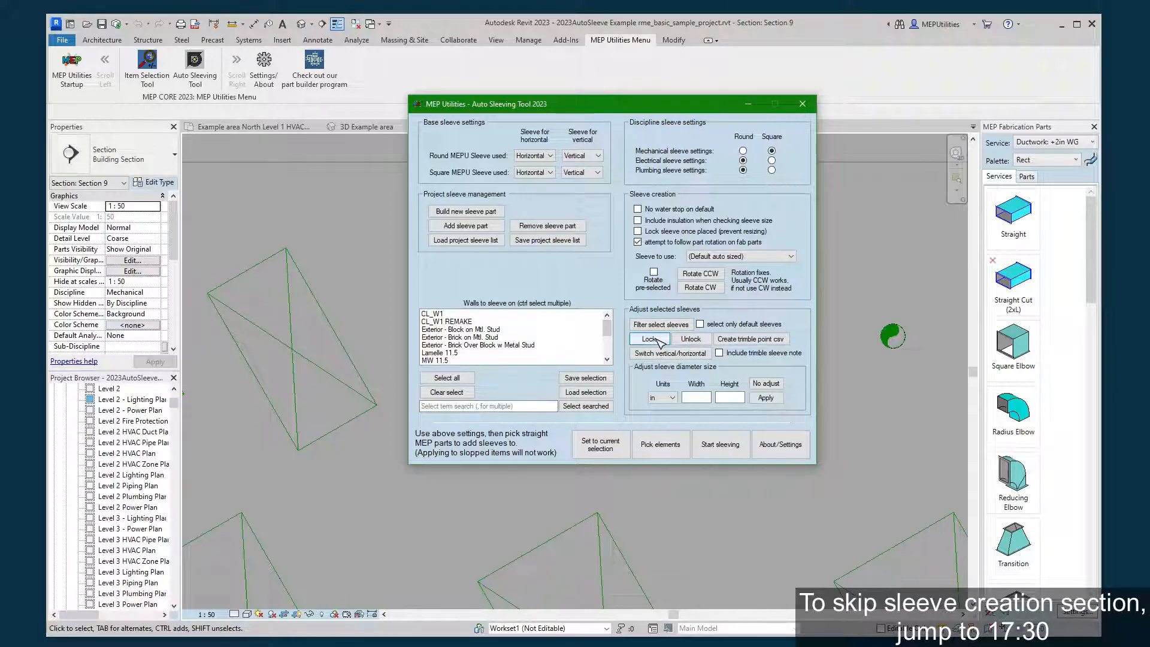
left_click(658, 339)
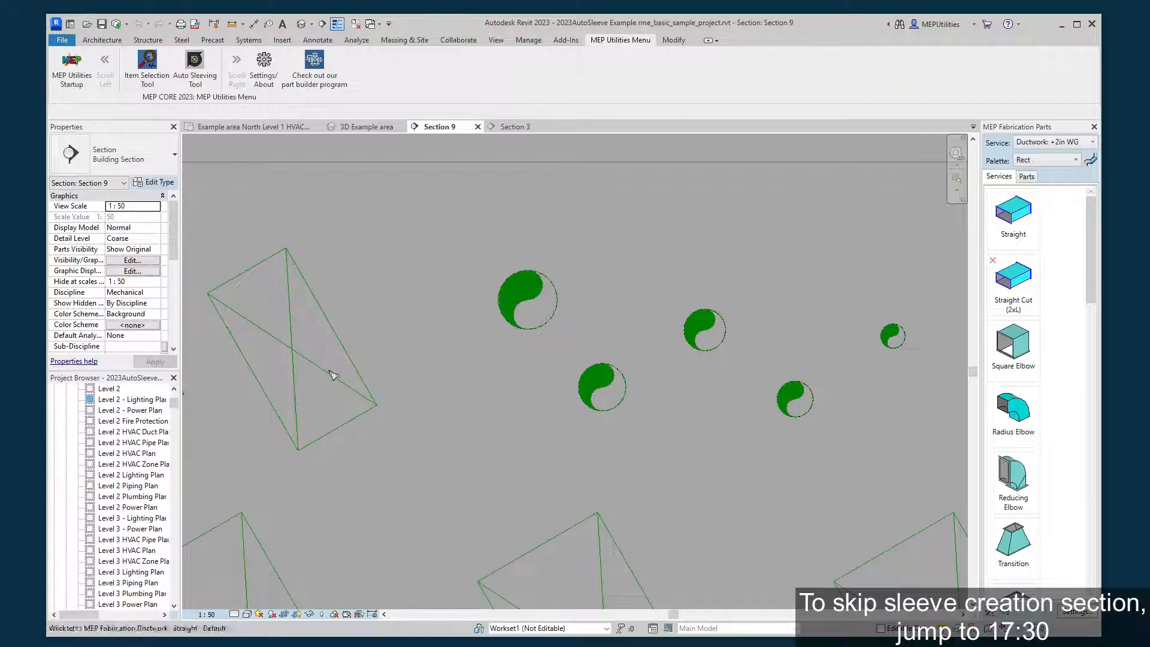
Check the rotated rectangular duct in Section 9 and turn off attempt to follow part rotation on fab parts.
left_click(306, 365)
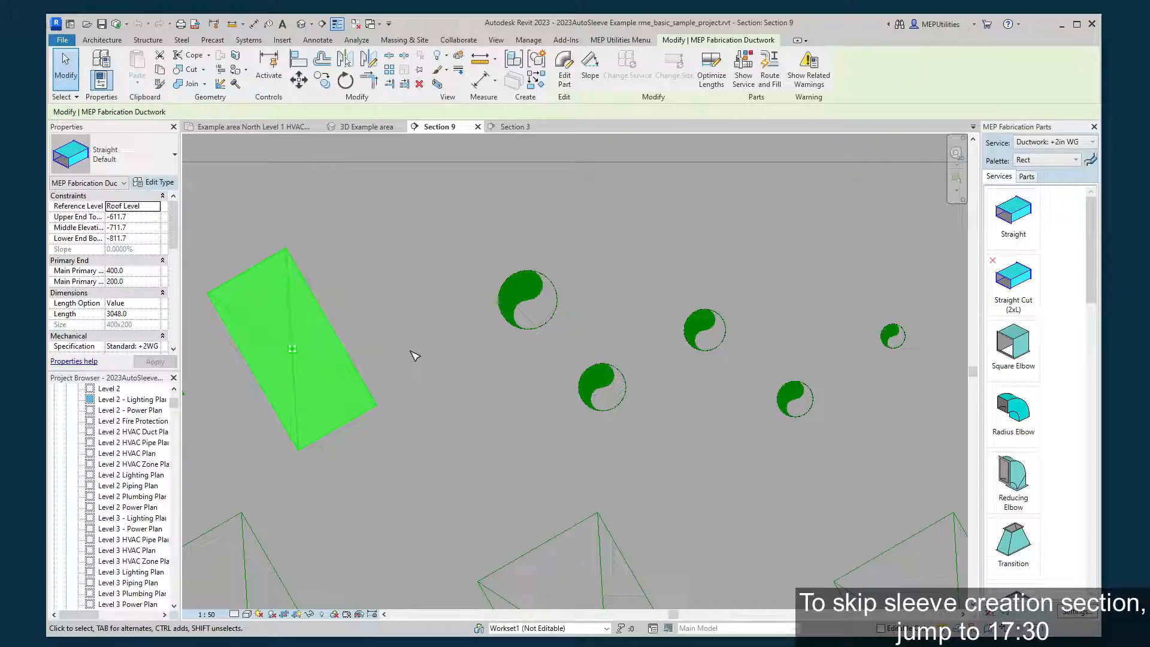
key("Escape")
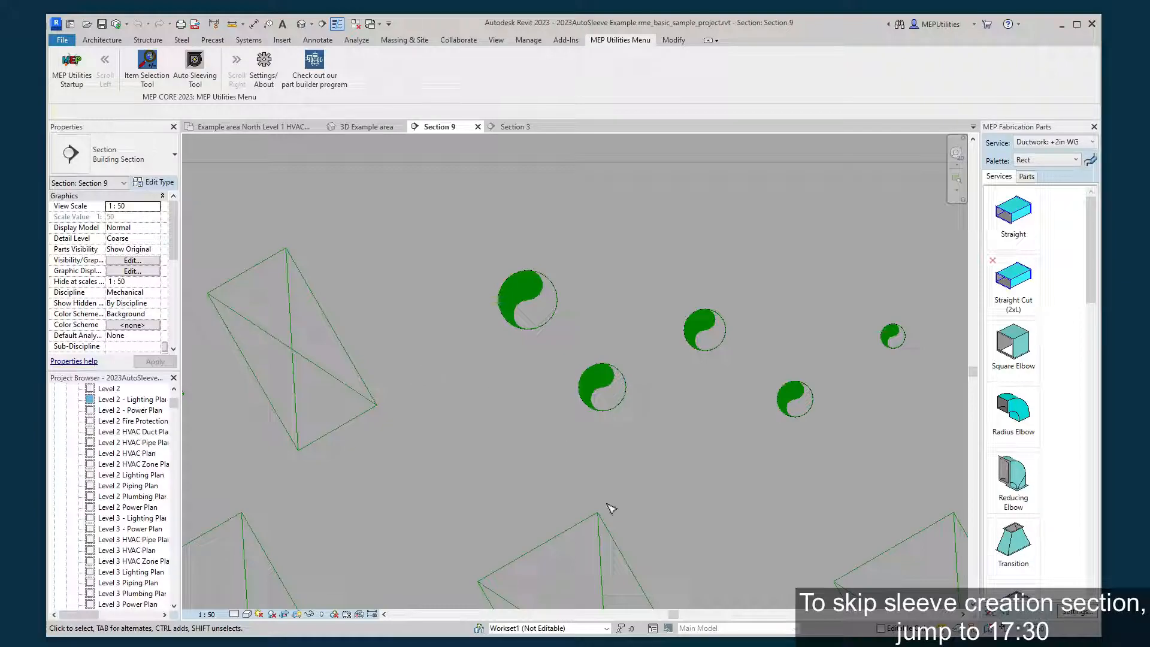
key("alt+Tab")
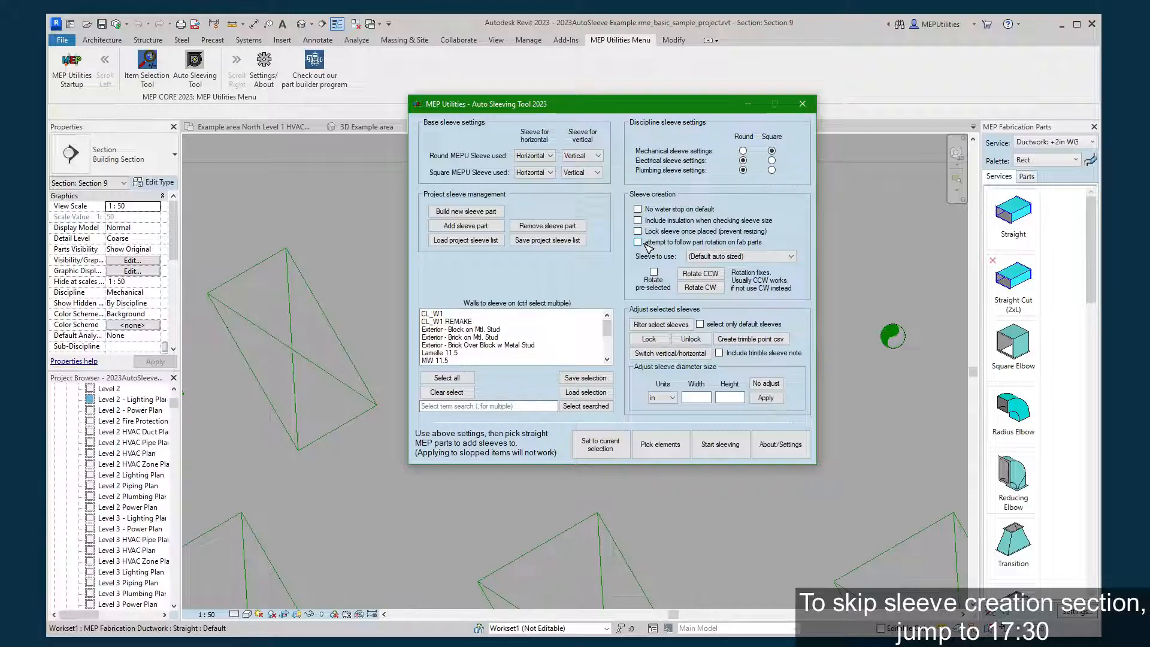
left_click(331, 251)
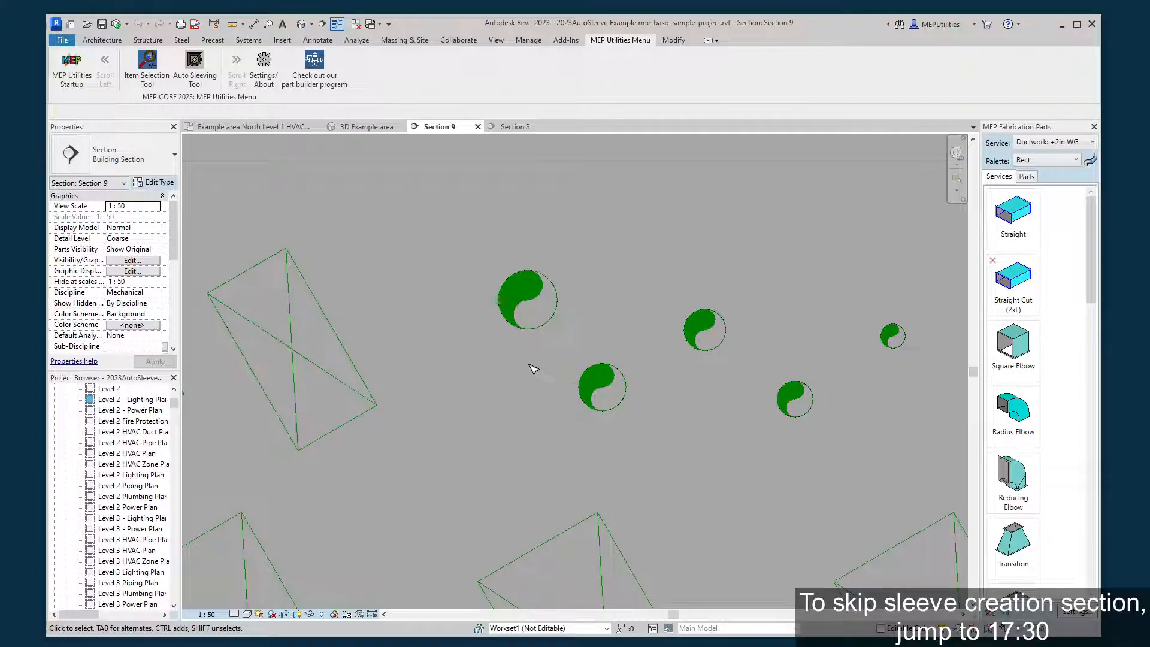
middle_click_drag(539, 372, 669, 352)
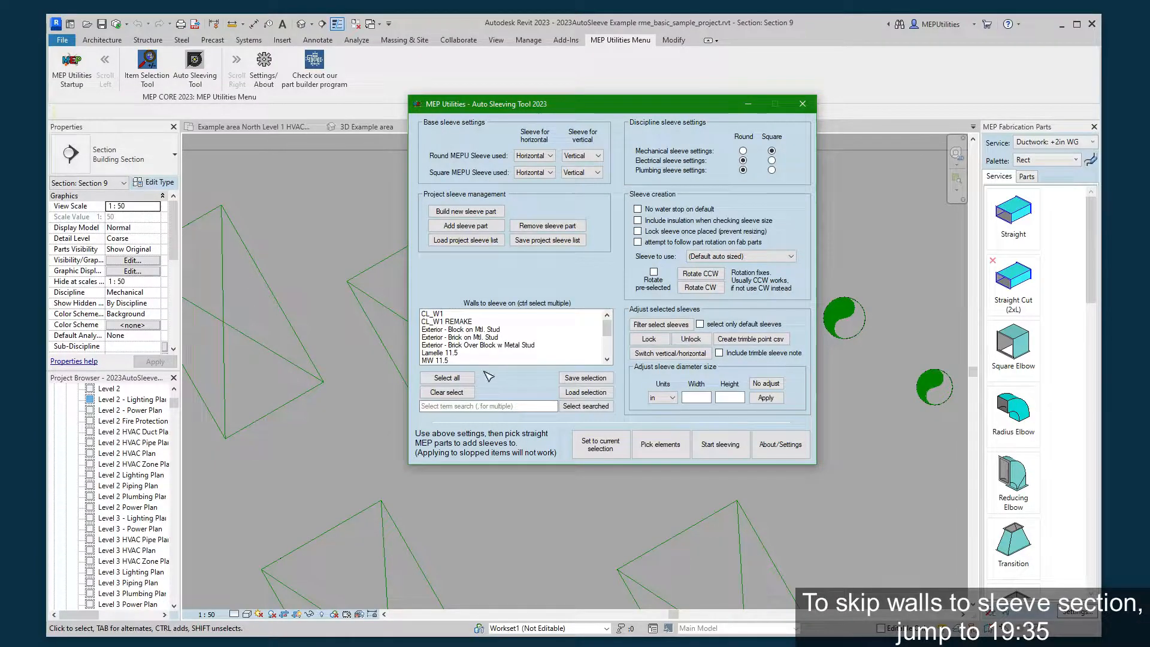
Select the wall types from CL_W1 through Lamelle 11.5 in the list of walls to sleeve on.
left_click_drag(583, 103, 401, 9)
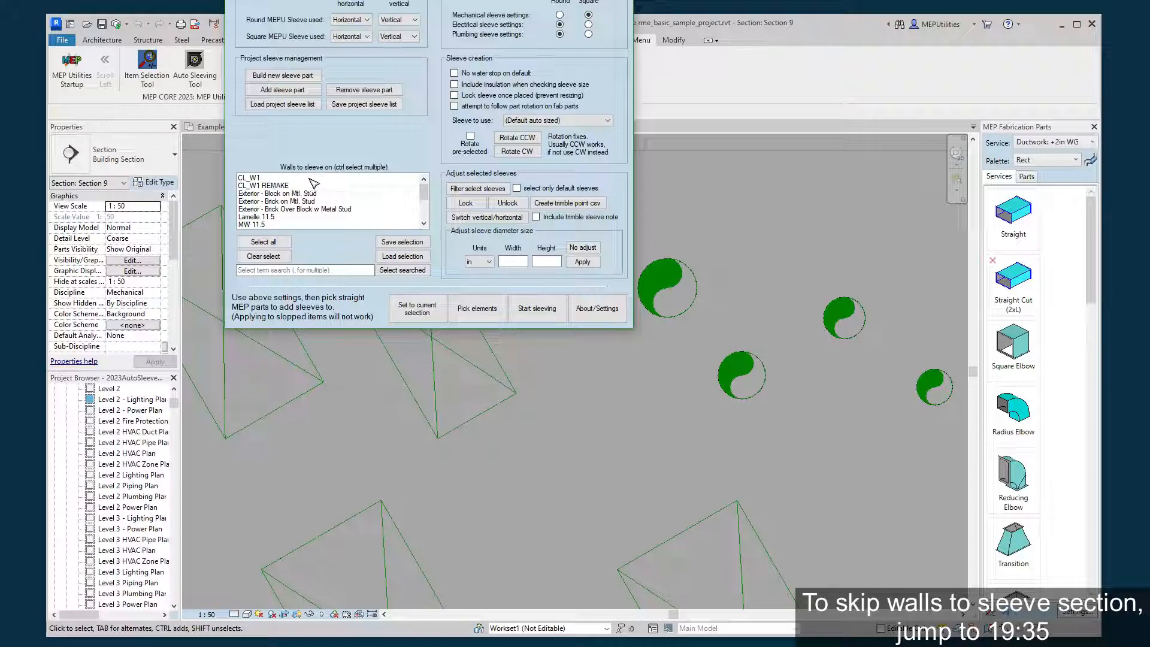
scroll(314, 200, "down", 1)
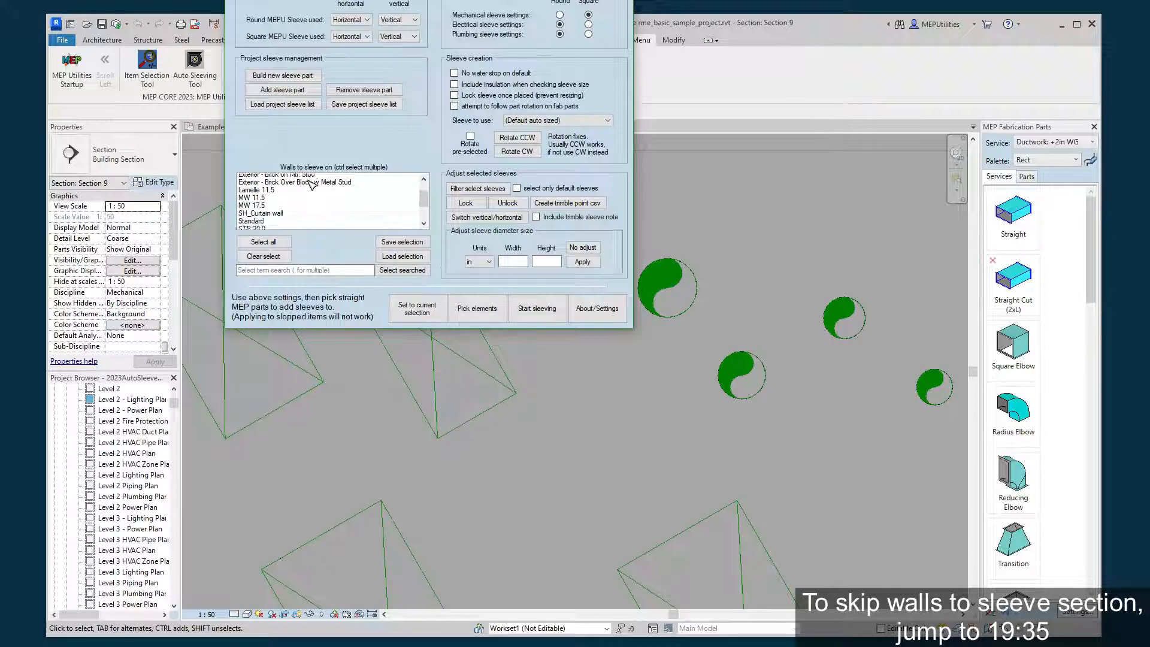
scroll(320, 203, "up", 1)
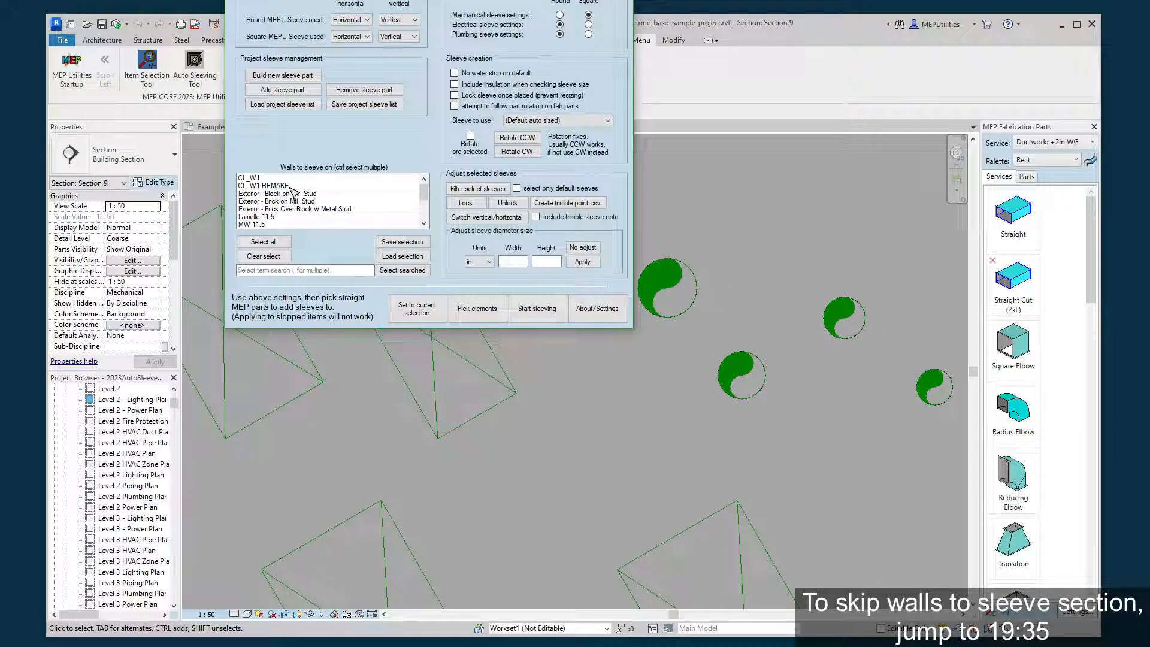
left_click(292, 188)
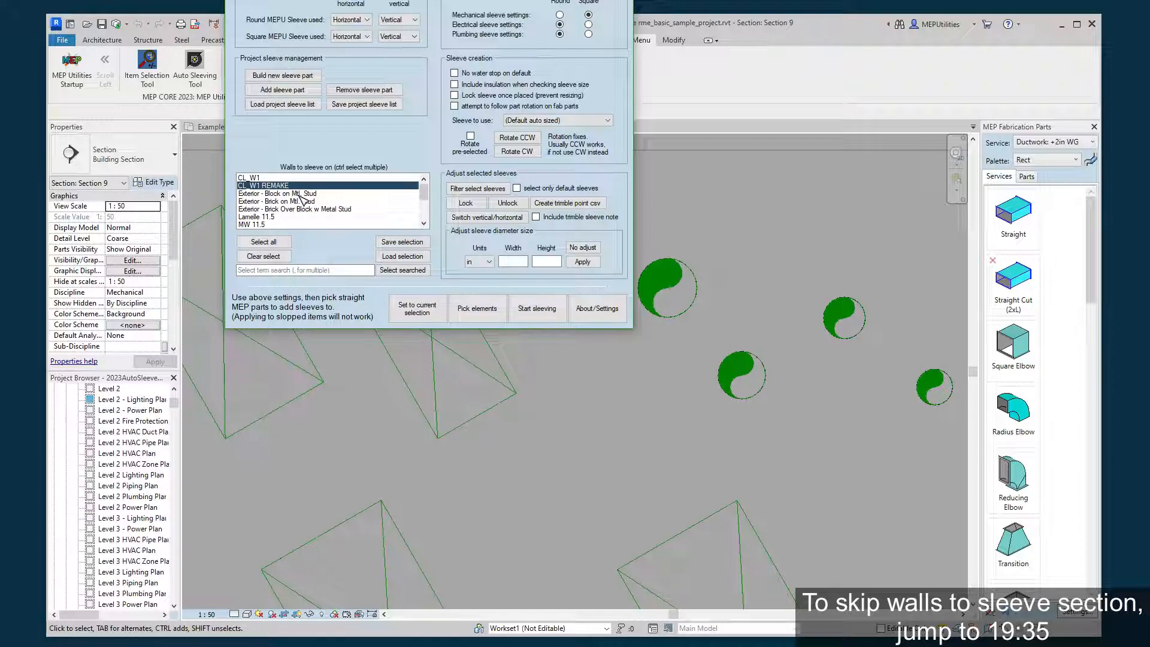
left_click(299, 208, "ctrl")
left_click(299, 201, "ctrl")
left_click(313, 219)
left_click(301, 179)
left_click(304, 216, "shift")
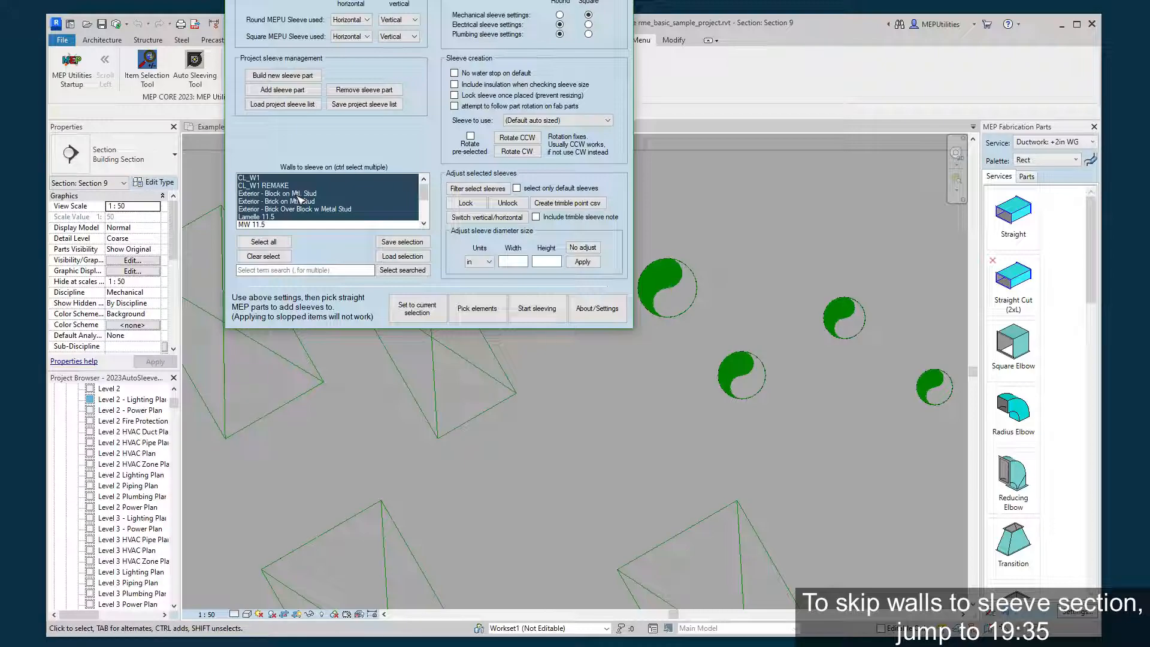
Reduce the wall selection to Exterior - Brick Over Block w Metal Stud, and add the Standard wall type.
left_click(297, 196, "ctrl")
left_click(275, 187, "ctrl")
left_click(284, 203, "ctrl")
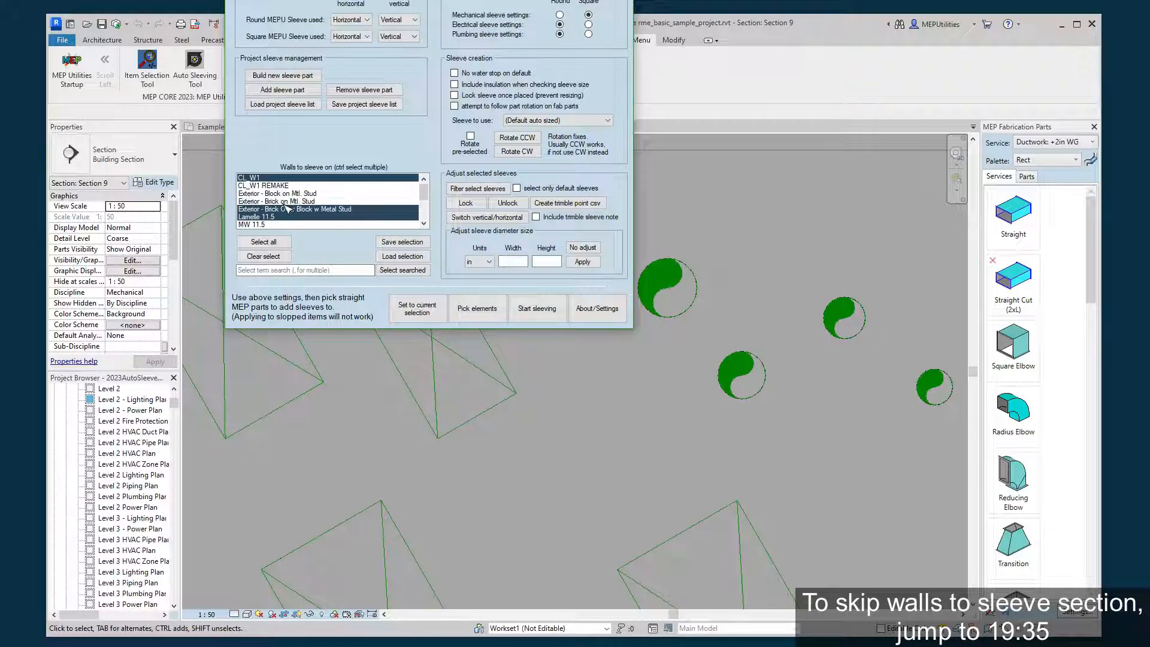
left_click(287, 209)
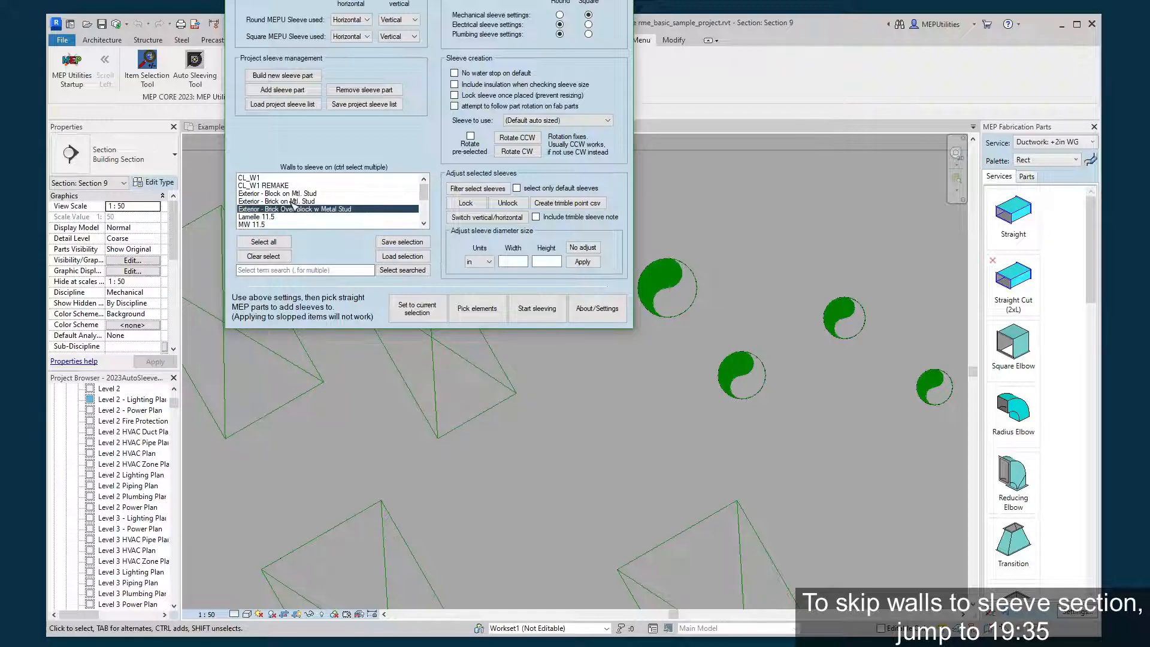
scroll(287, 210, "down", 2)
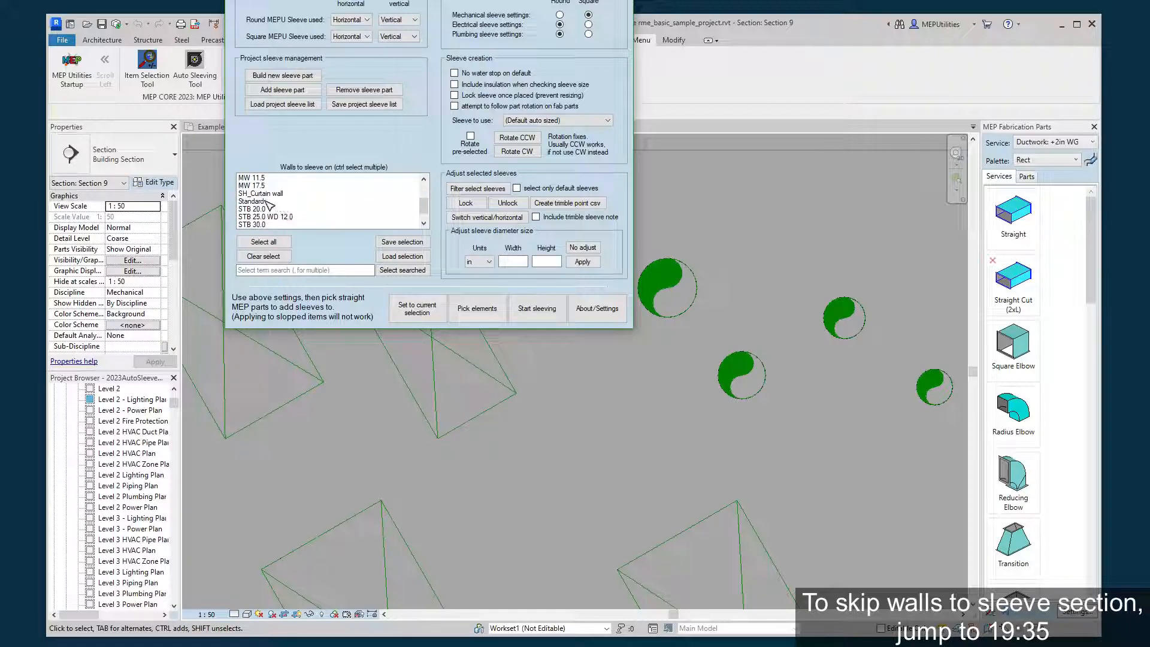
left_click(269, 202, "ctrl")
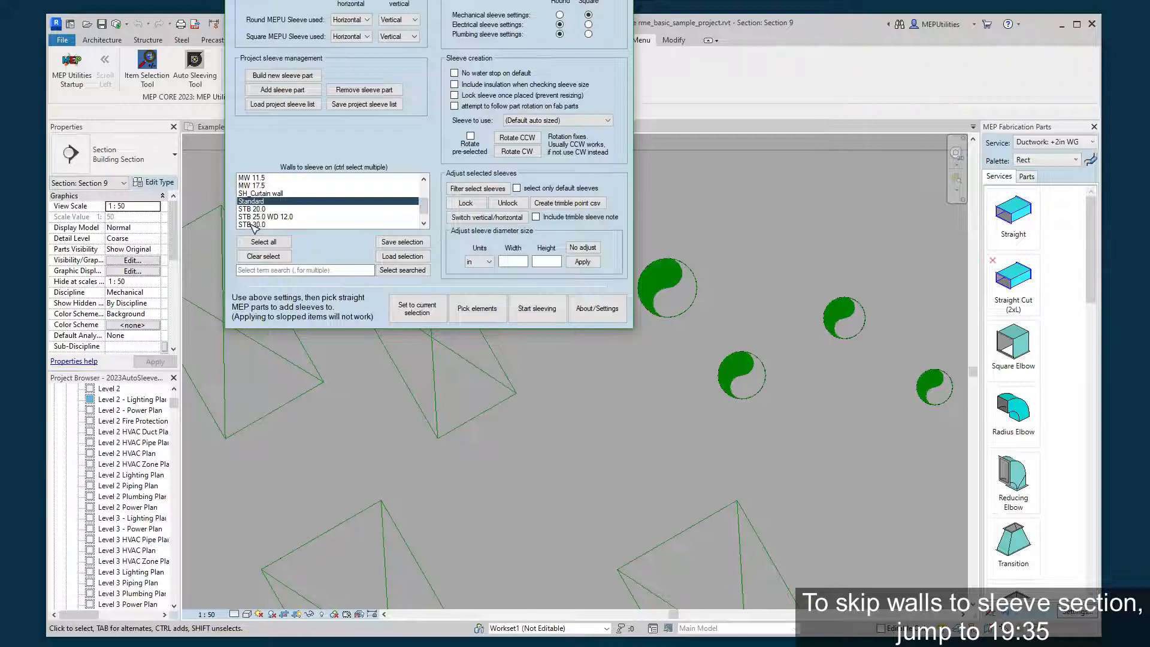
Add all wall types matching the search term "stb" to the wall selection.
left_click(270, 270)
type("stb")
left_click(395, 272)
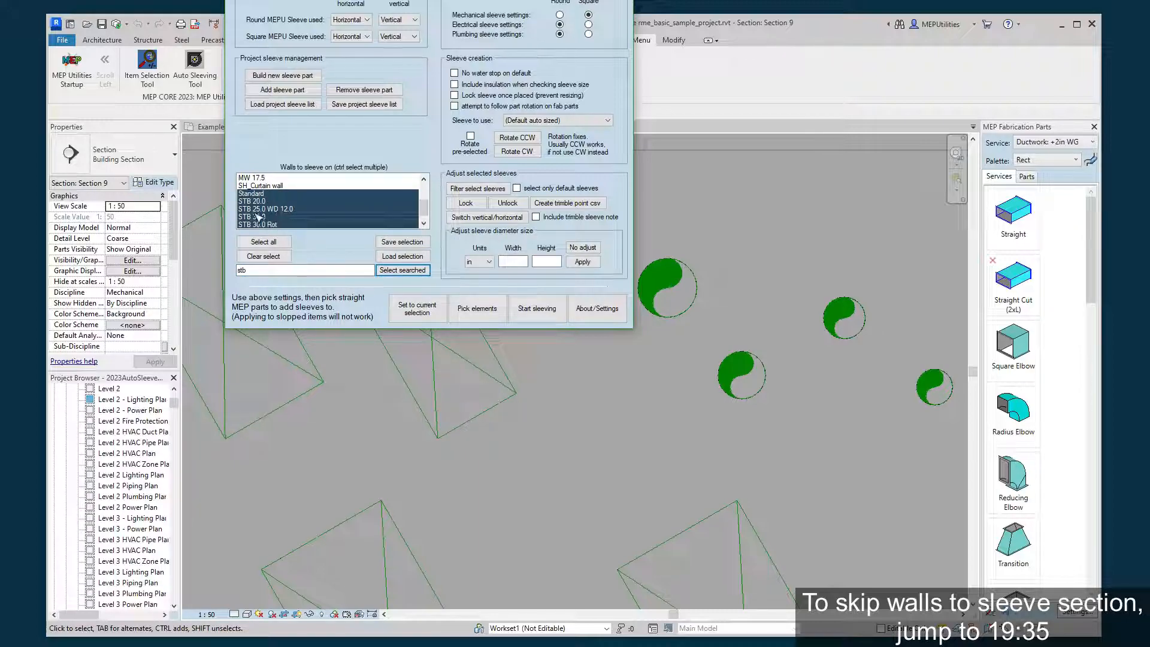
scroll(258, 218, "up", 3)
scroll(318, 210, "down", 3)
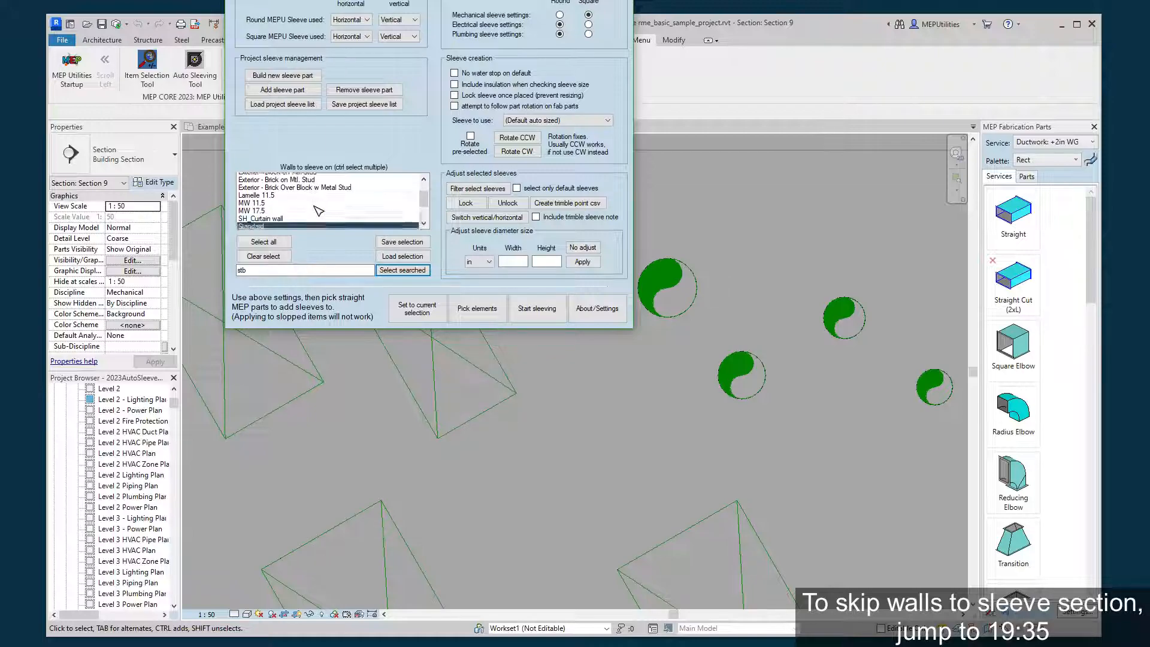
Add all wall types matching the search term "stud" to the wall selection.
left_click(284, 270)
key("BackSpace")
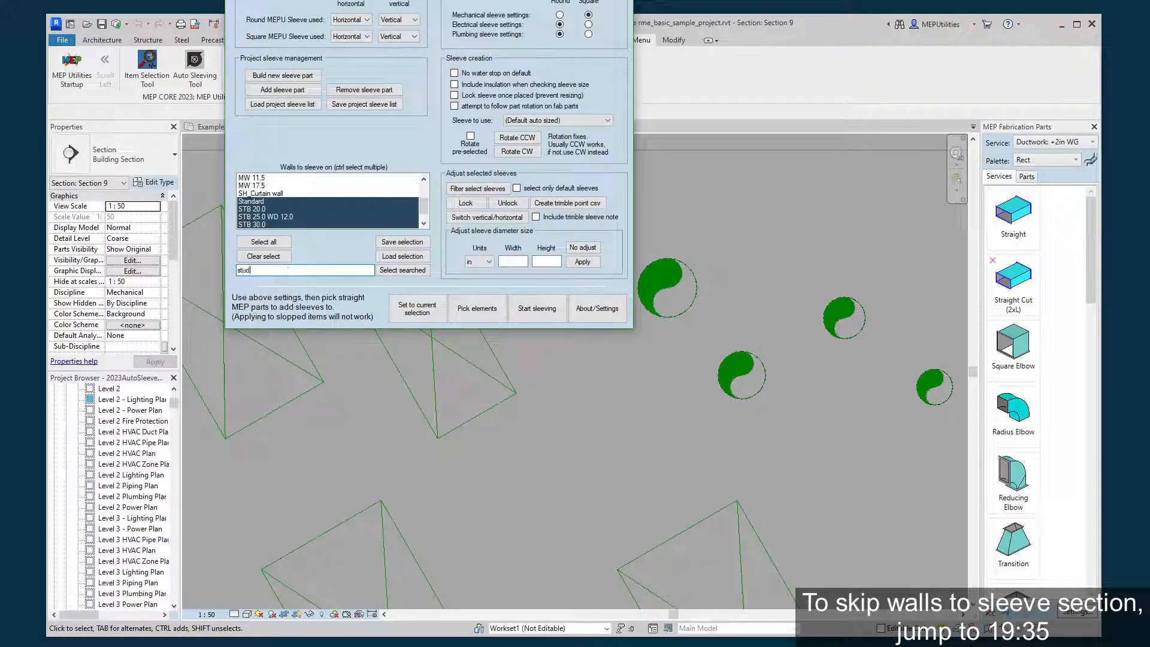
left_click(398, 270)
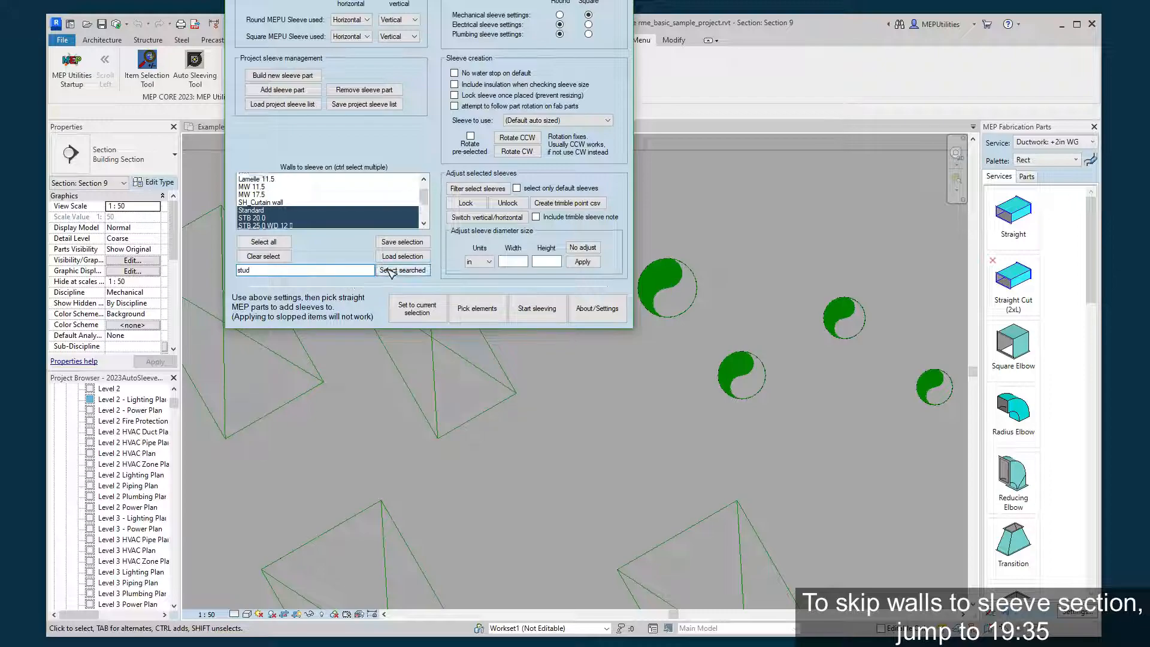
scroll(357, 207, "up", 1)
scroll(357, 213, "down", 4)
scroll(357, 213, "up", 1)
scroll(357, 213, "up", 2)
scroll(357, 212, "down", 2)
Replace Standard and STB 20.0 with SH_Curtain wall in the wall selection, and try saving and reloading the selection.
left_click_drag(290, 204, 286, 208, "ctrl")
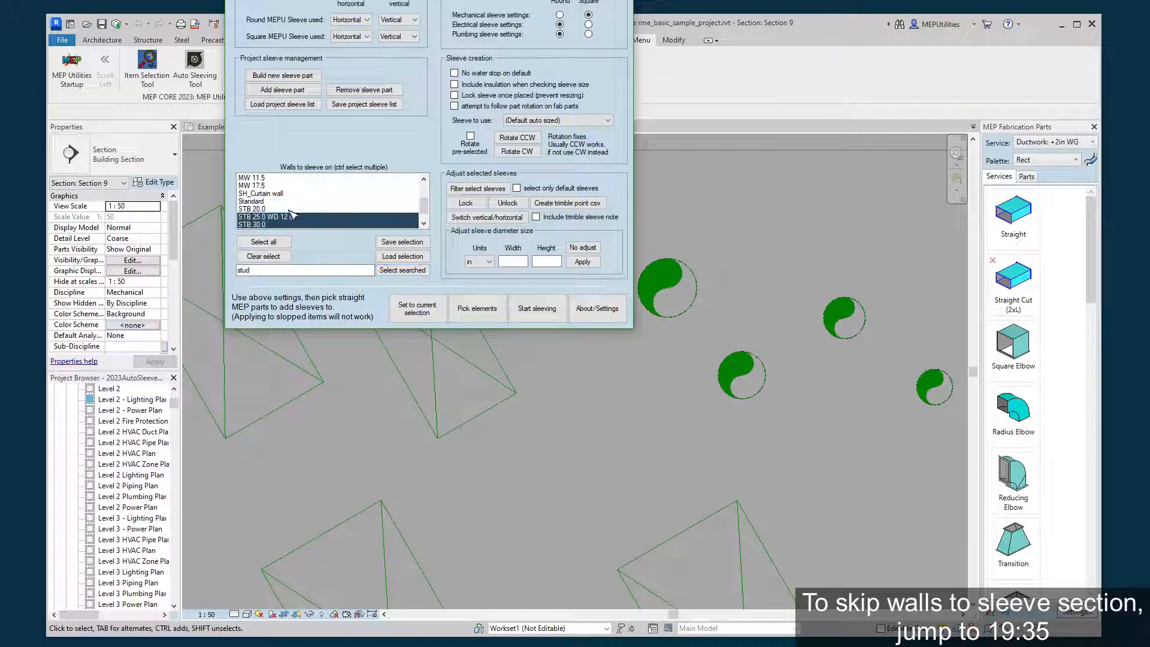
left_click(294, 195, "ctrl")
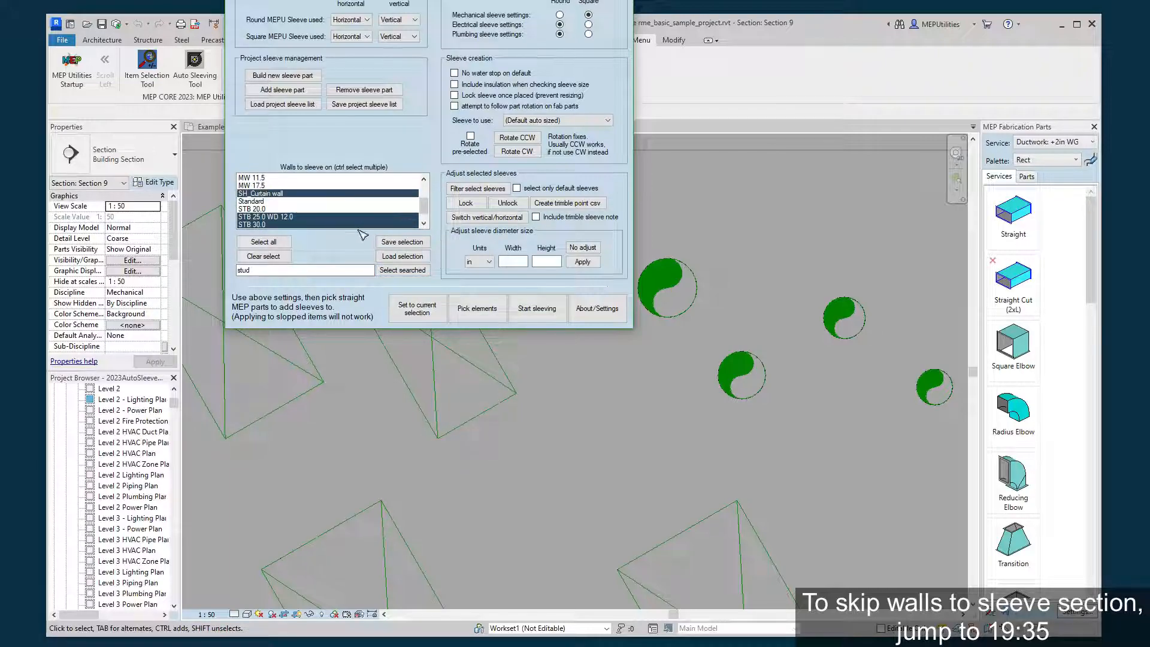
left_click(404, 240)
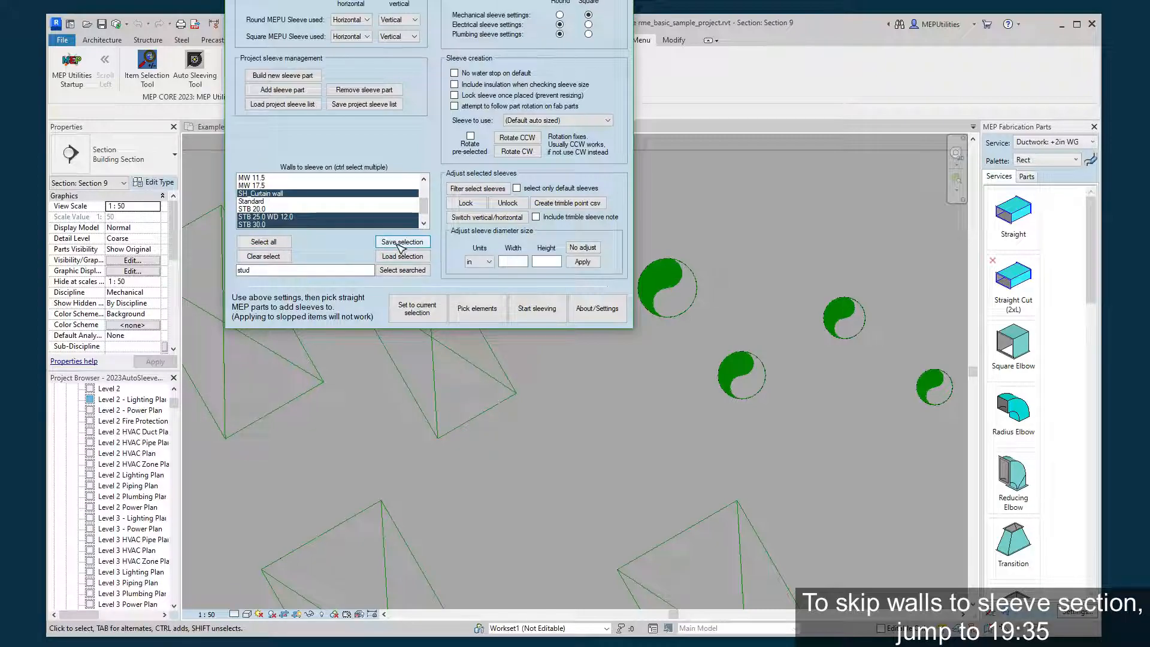
left_click(403, 257)
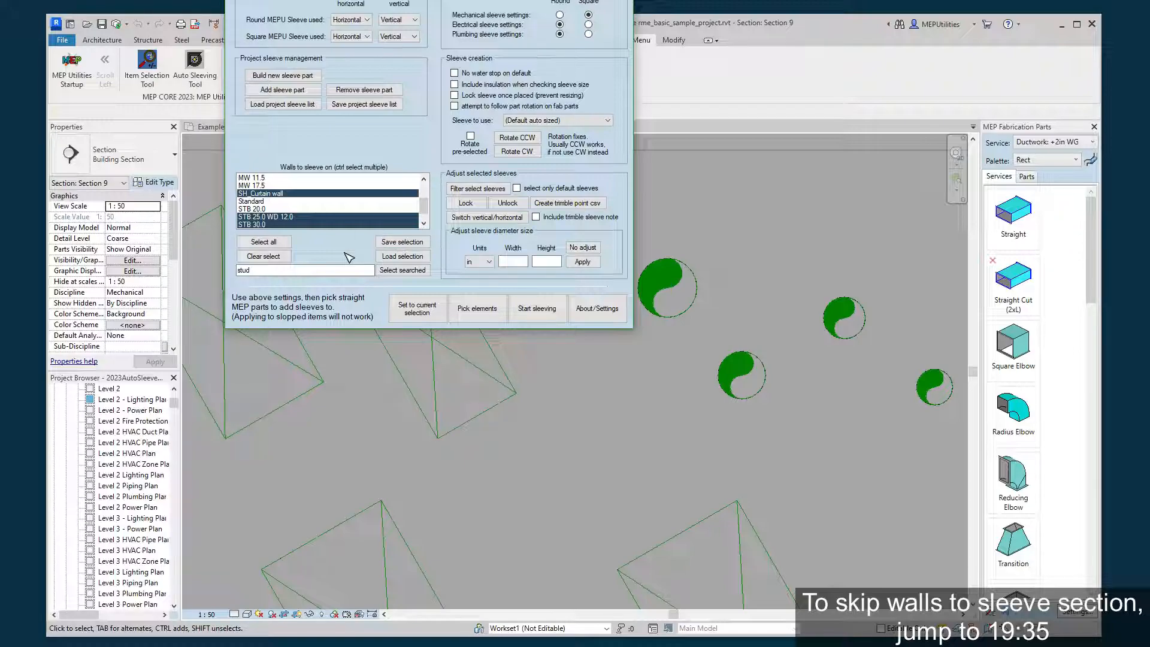
Clear the wall selection and select all wall types to sleeve on.
left_click(278, 246)
left_click(280, 256)
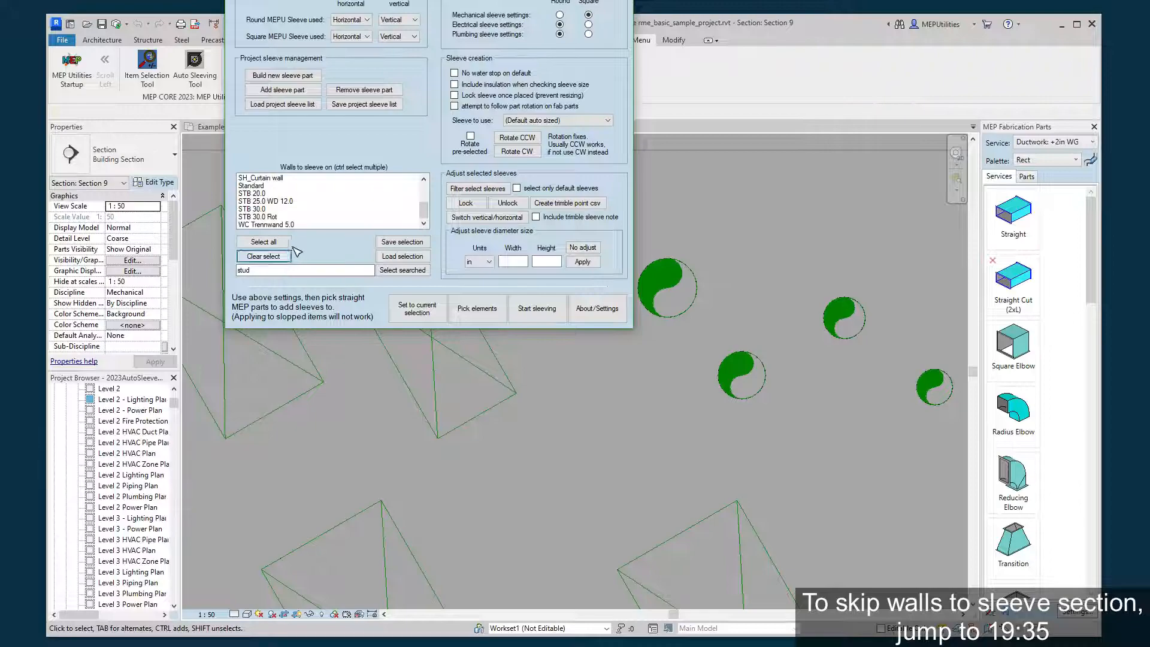
left_click(280, 242)
left_click(281, 256)
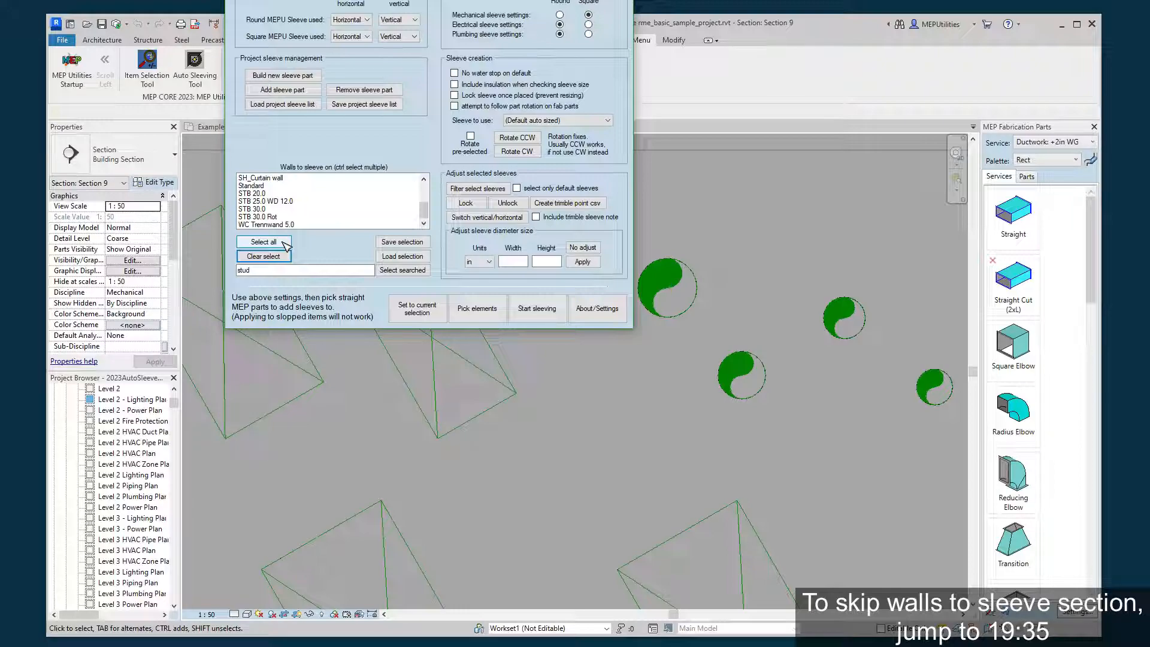
left_click(283, 242)
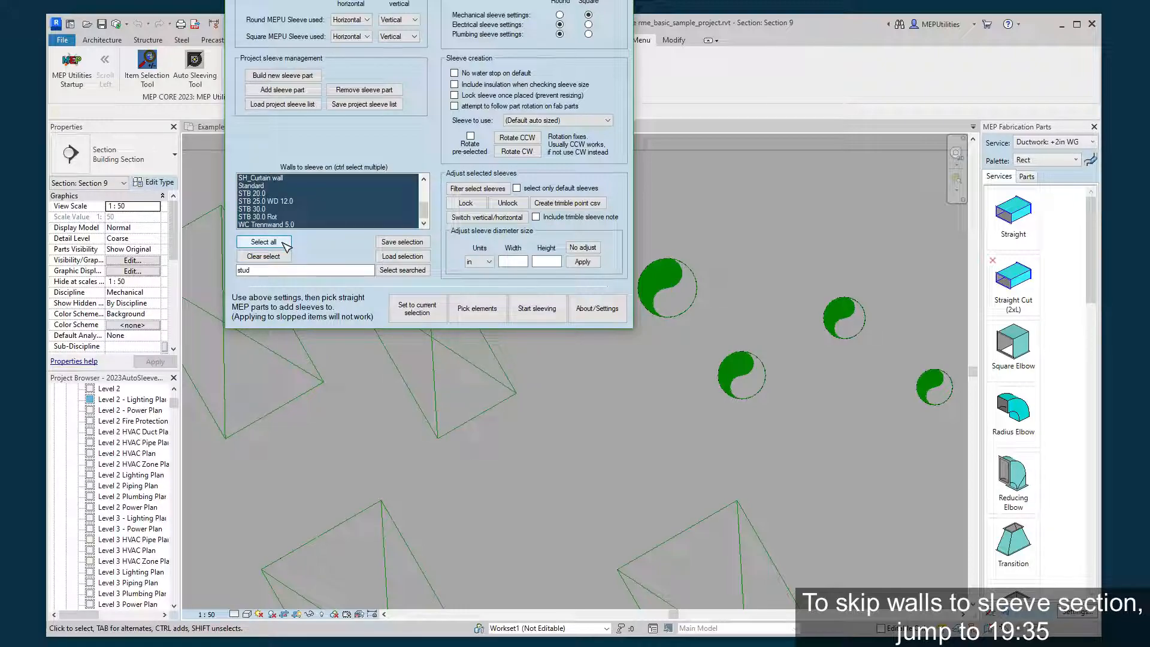
Box-select the three upper-row ducts, five round pipes and two ducts below them in Section 9, and set them as the current sleeving selection.
left_click_drag(419, 0, 705, 0)
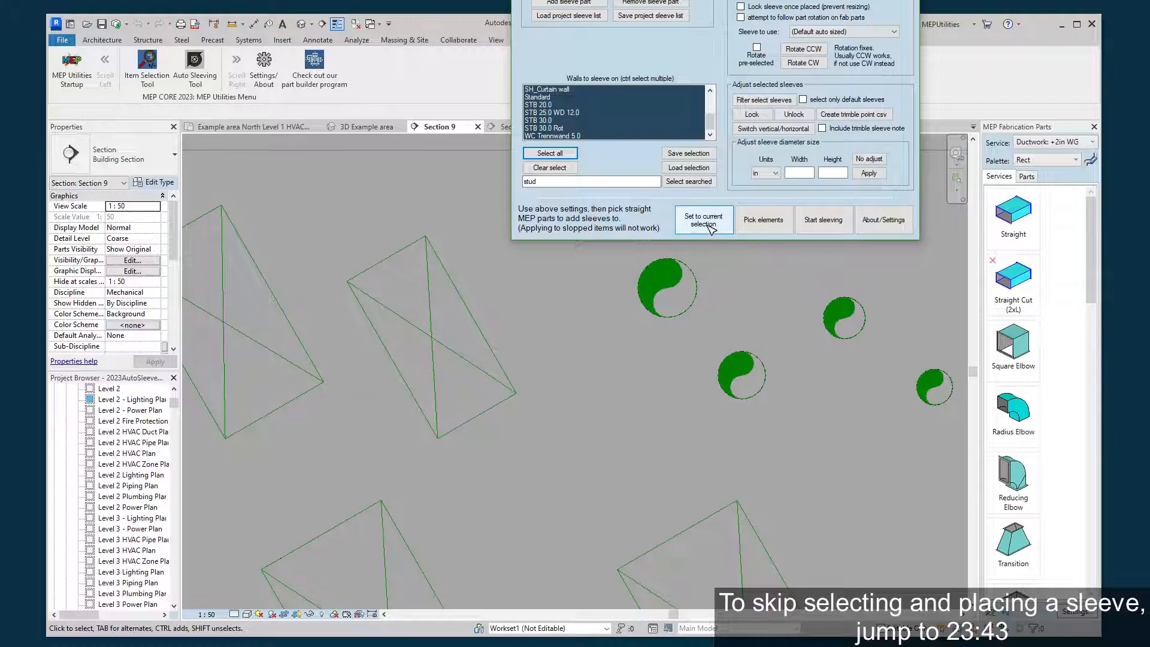
scroll(591, 382, "down", 1)
left_click(590, 384)
mouse_move(589, 417)
middle_mouse_down()
mouse_move(606, 339)
mouse_move(584, 295)
mouse_move(542, 276)
middle_mouse_up()
scroll(601, 337, "down", 2)
scroll(583, 292, "down", 1)
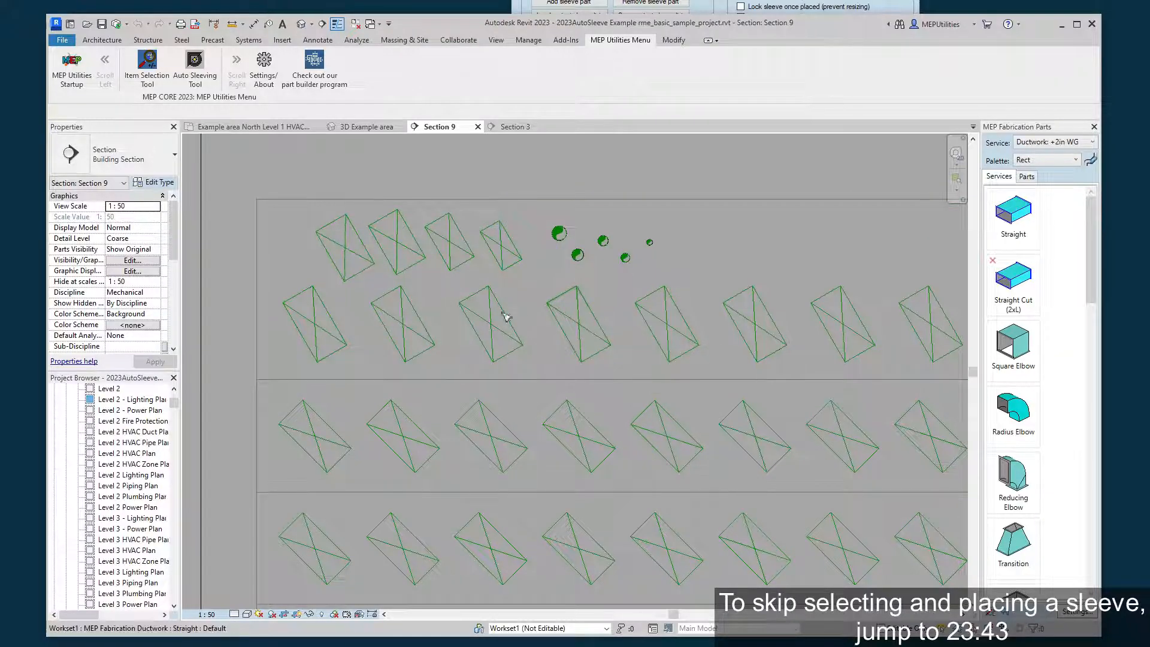
left_click_drag(298, 176, 694, 281)
left_click_drag(543, 276, 723, 382, "ctrl")
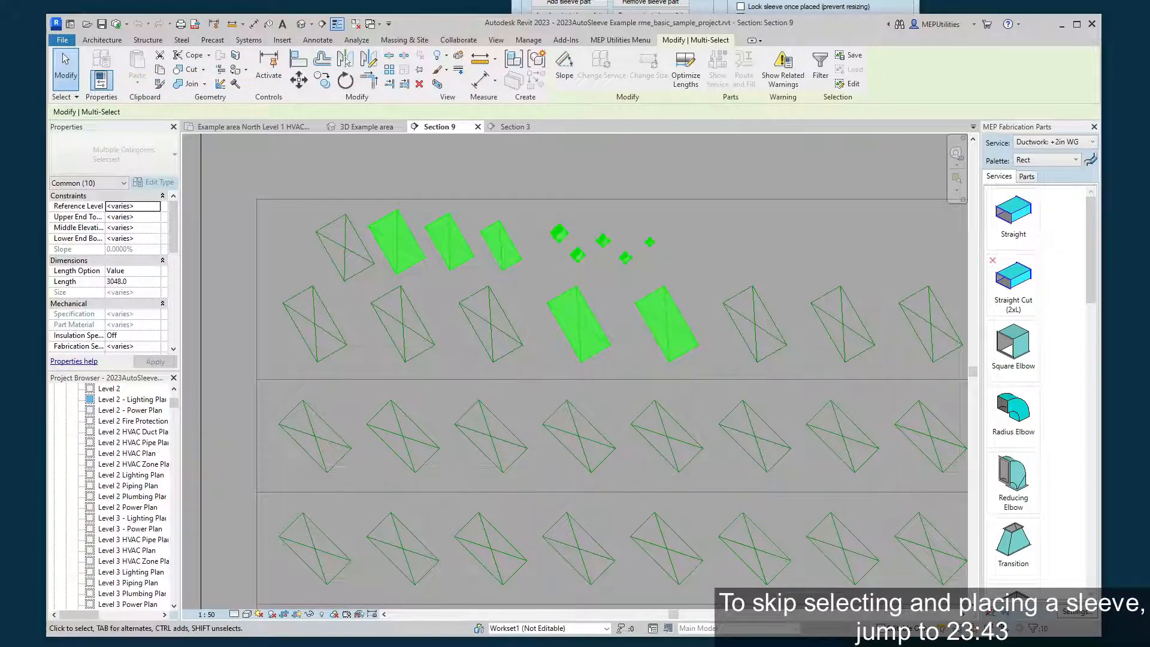
left_click(721, 6)
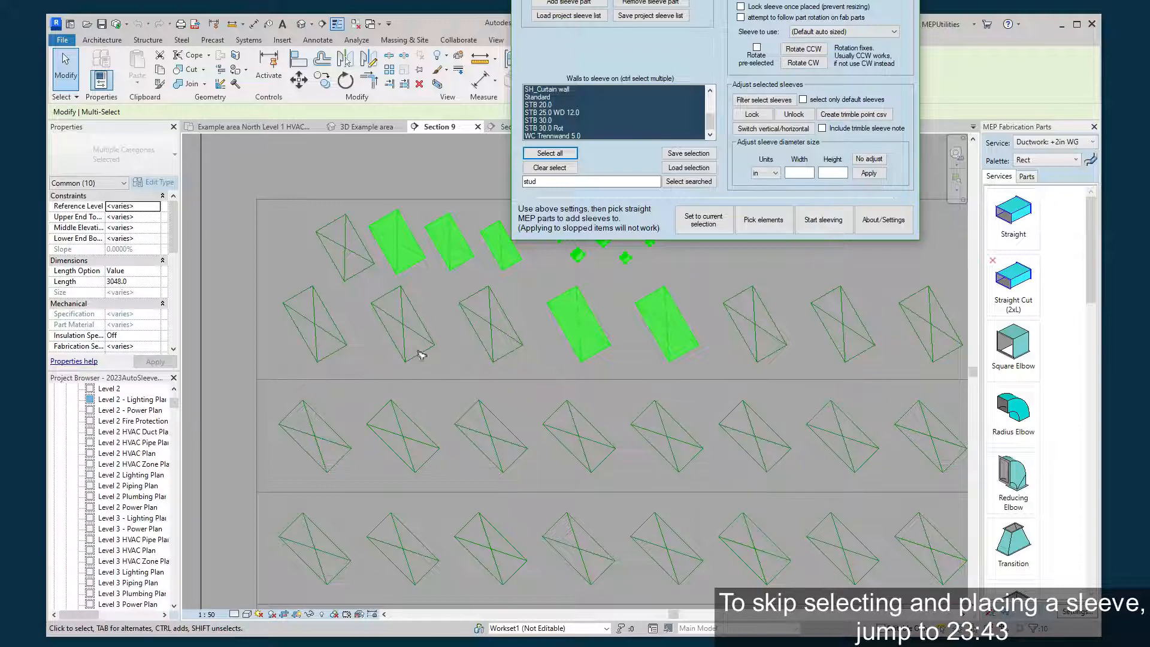
left_click(703, 272)
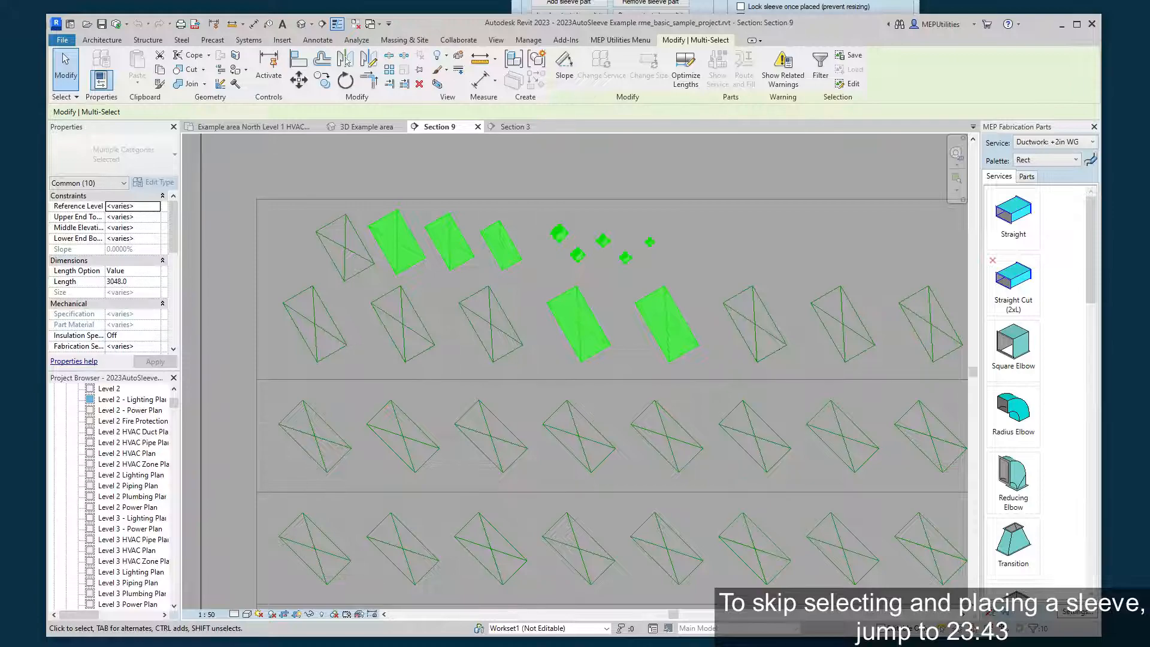
key("alt+Tab")
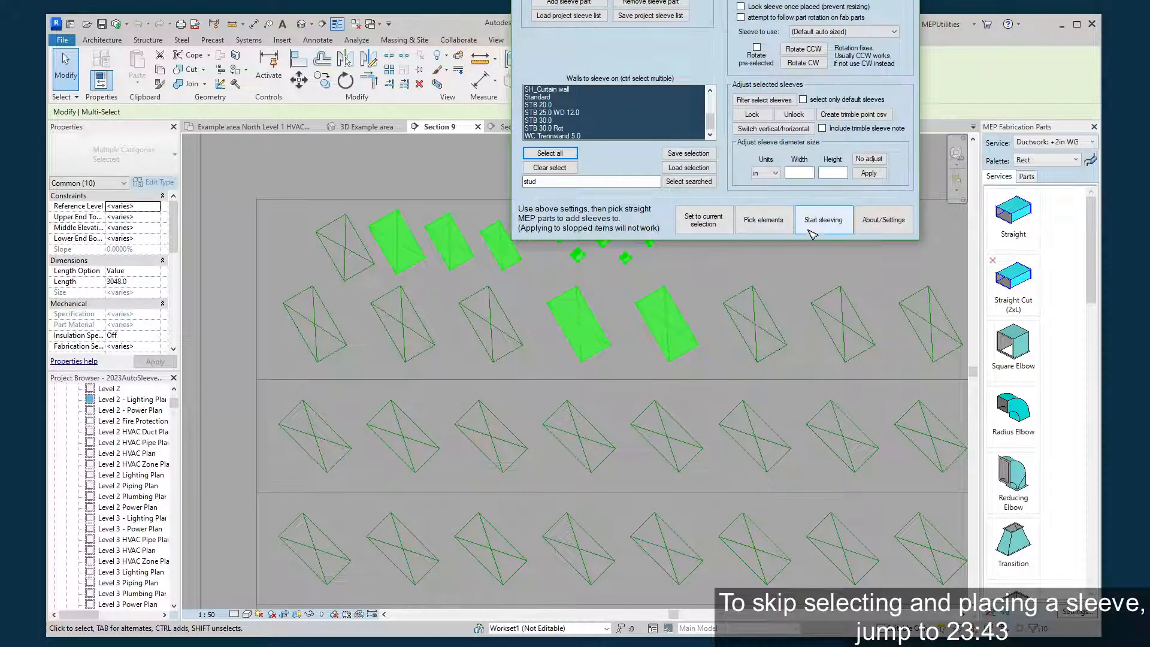
left_click(698, 232)
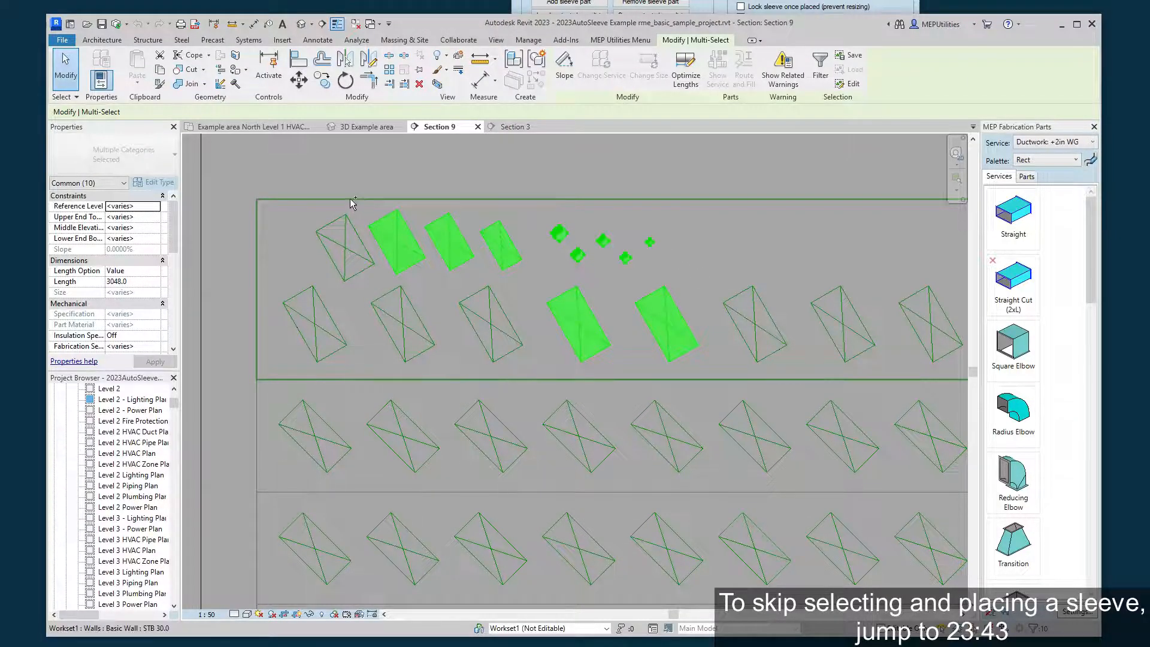
Select two upper-row ducts together with the surrounding wall, set them as the current sleeving selection, and clear the selection in the view.
left_click(499, 213)
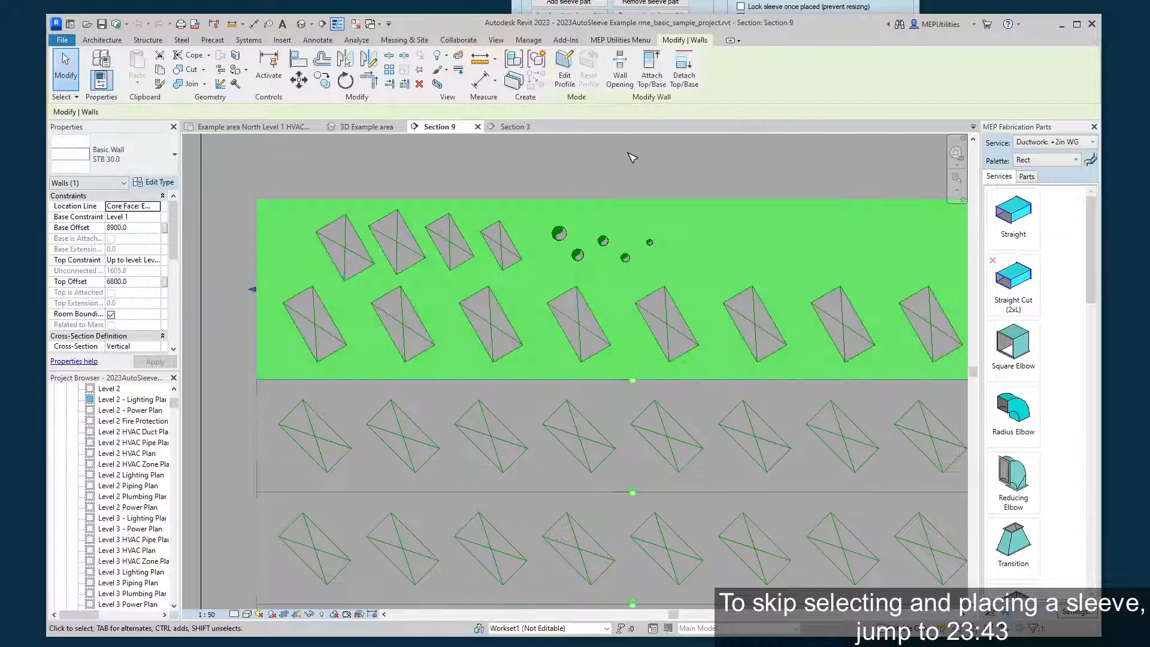
key("Escape")
left_click(397, 242)
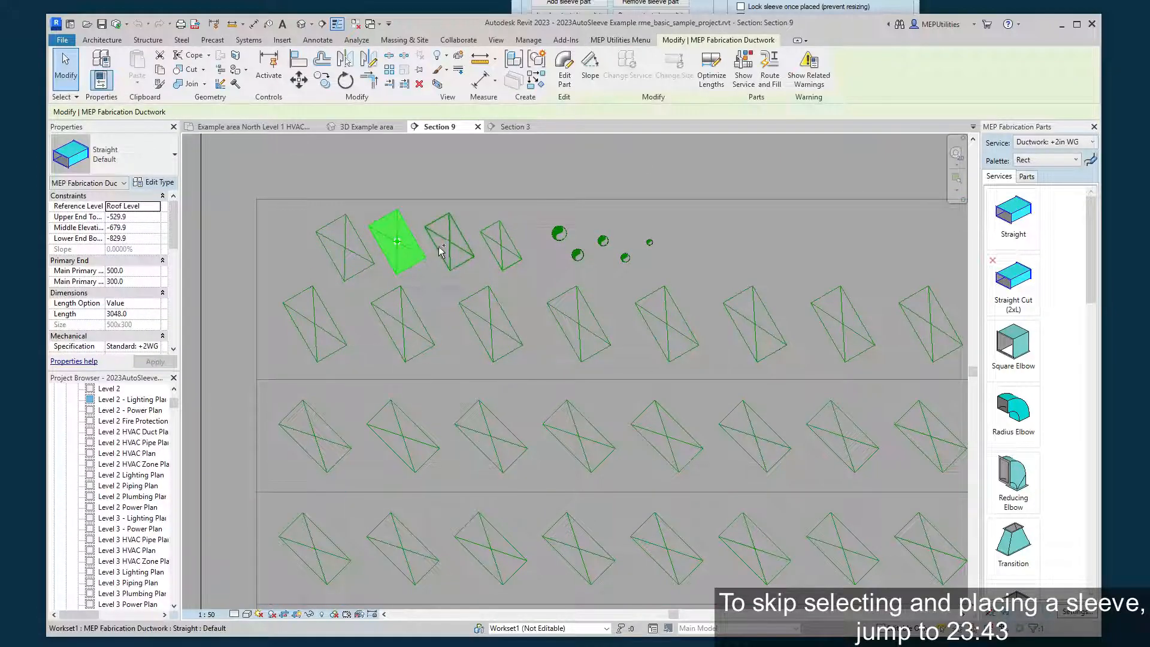
left_click(442, 249, "ctrl")
left_click(481, 204, "ctrl")
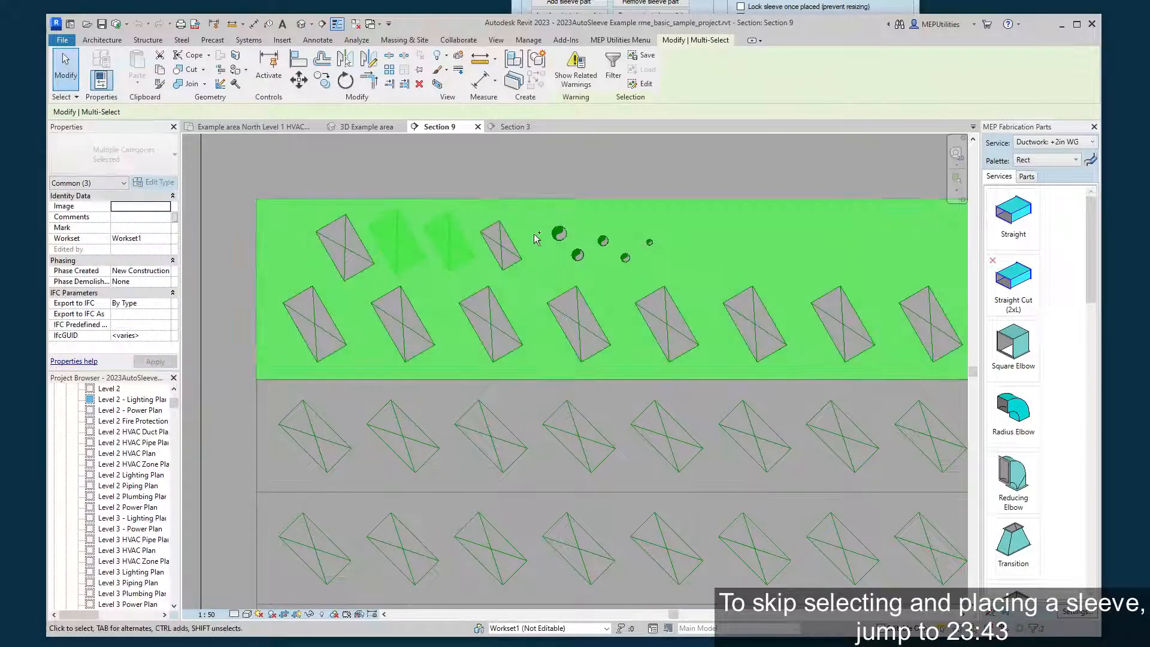
left_click(716, 4)
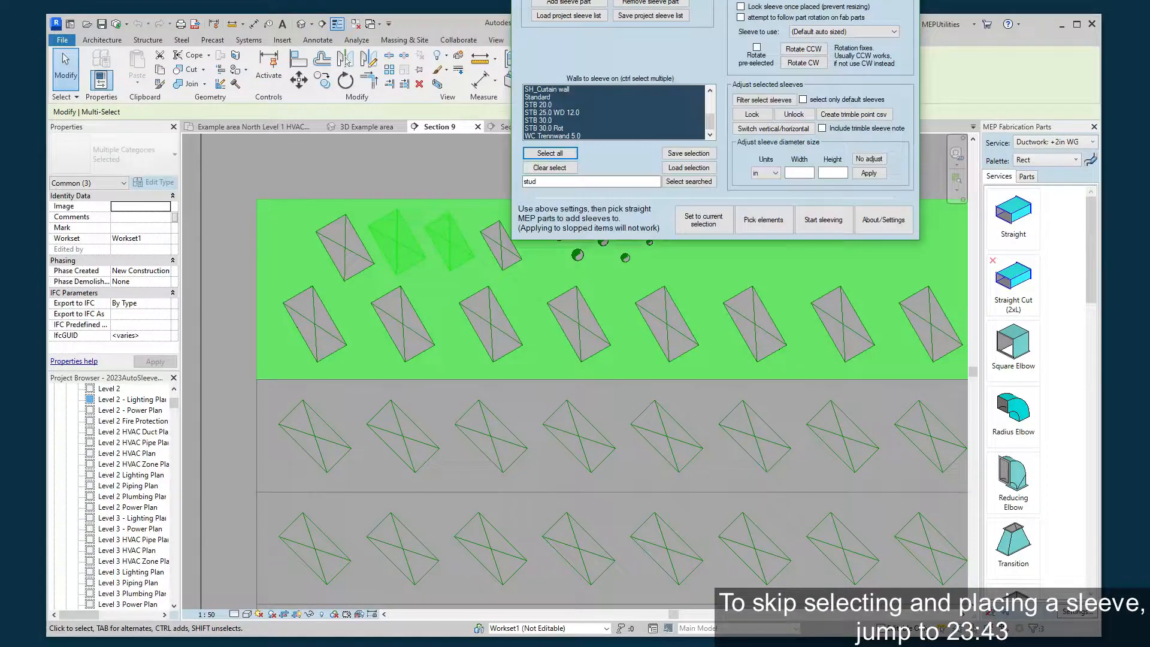
left_click(703, 231)
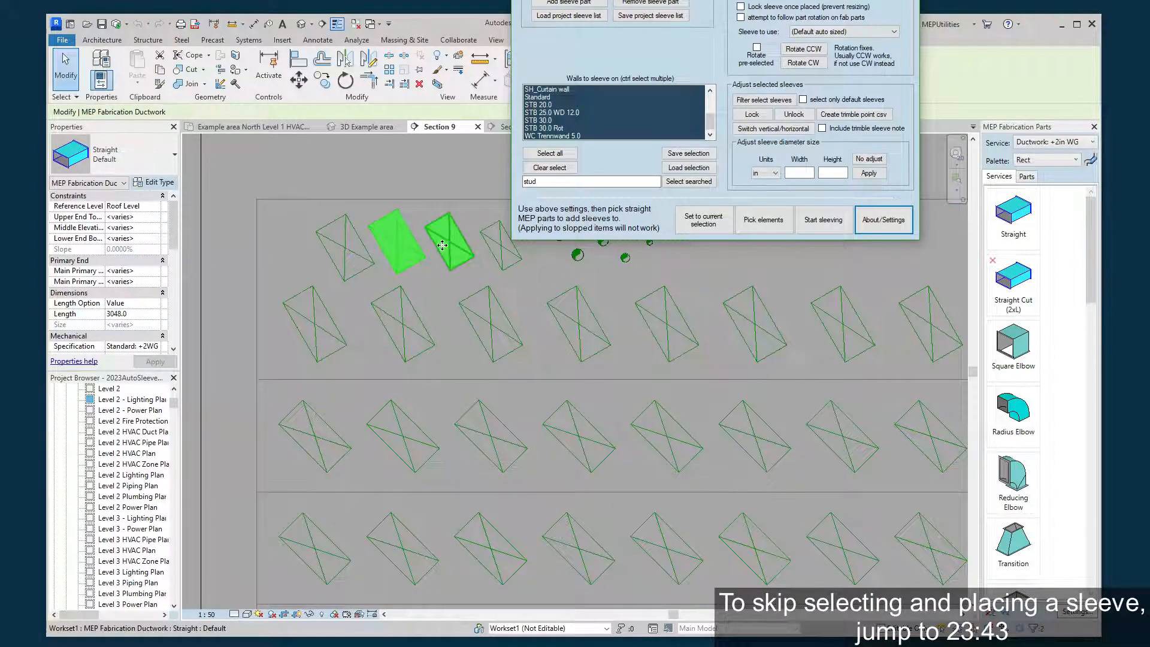
left_click(440, 179)
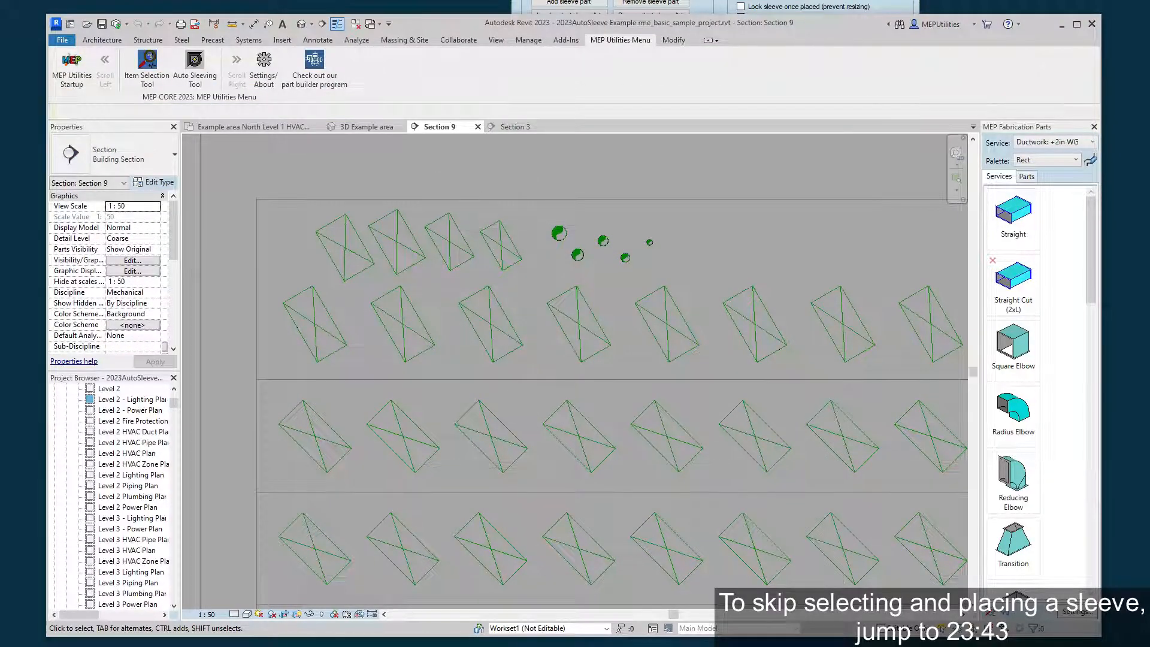
Pick the small upper-row duct nearest the round pipes as the sleeving element, using manual picking instead of box selection.
left_click(756, 2)
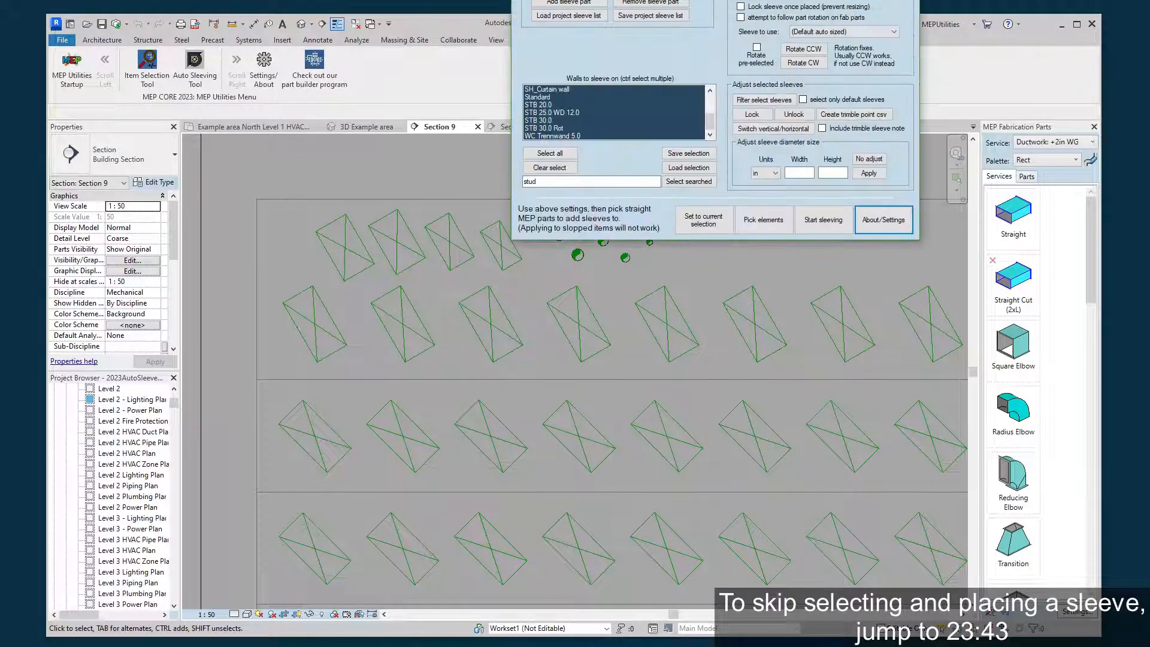
left_click(763, 221)
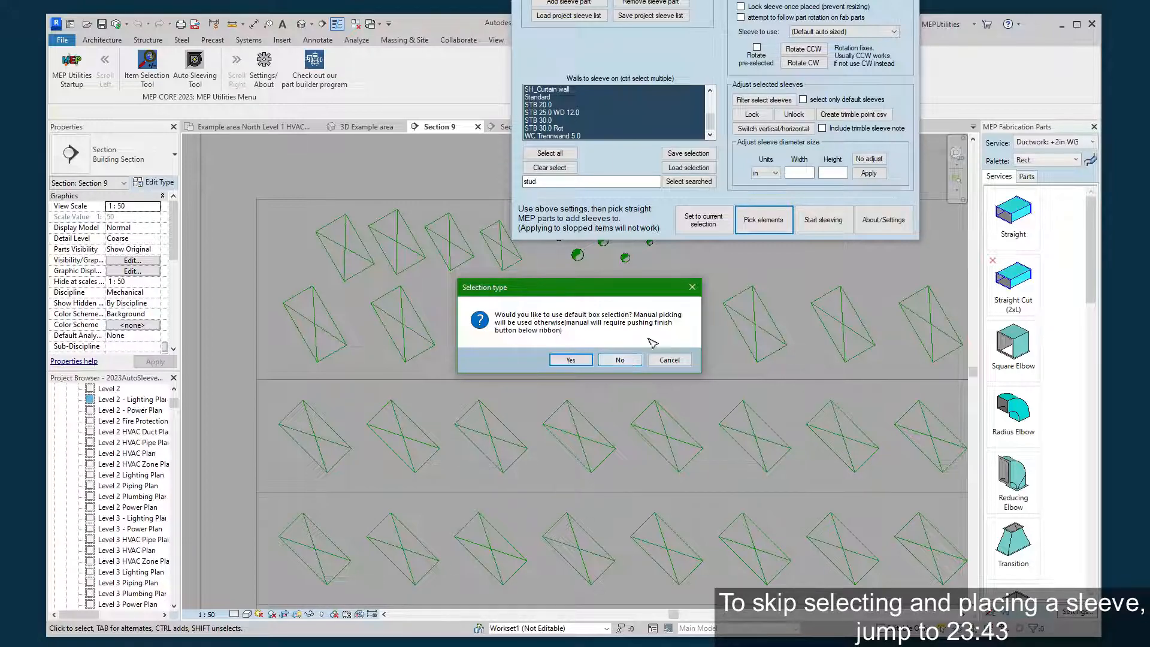
left_click(619, 360)
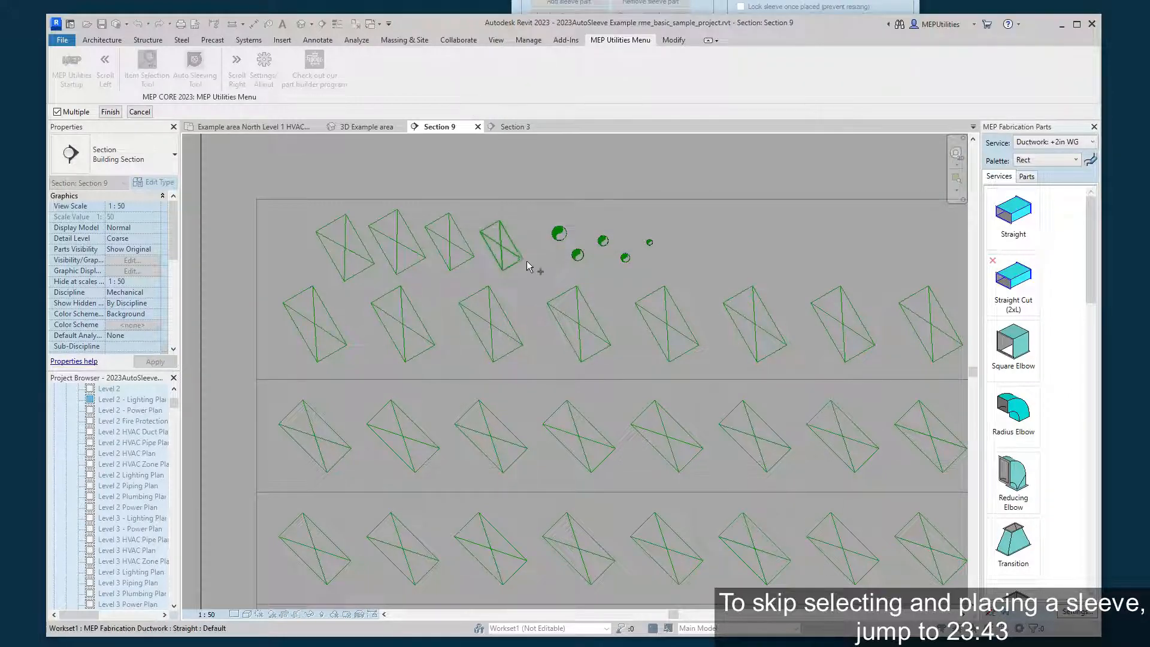
scroll(520, 245, "up", 2)
left_click(490, 258)
scroll(539, 255, "up", 1)
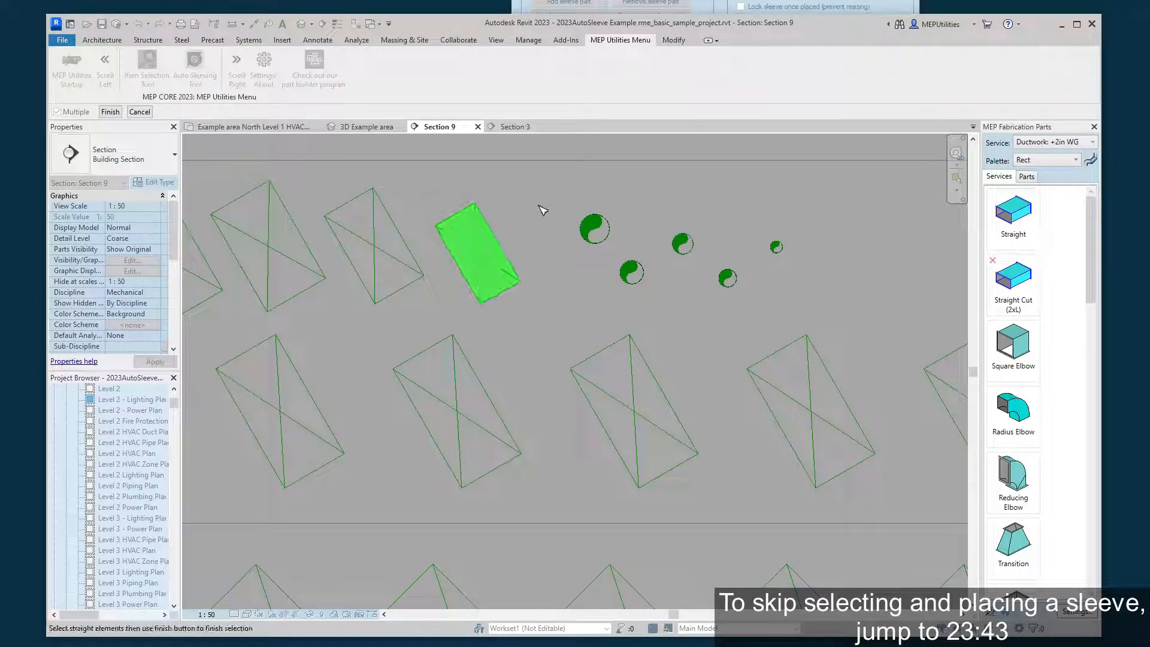
middle_click_drag(556, 230, 577, 290)
scroll(547, 269, "up", 1)
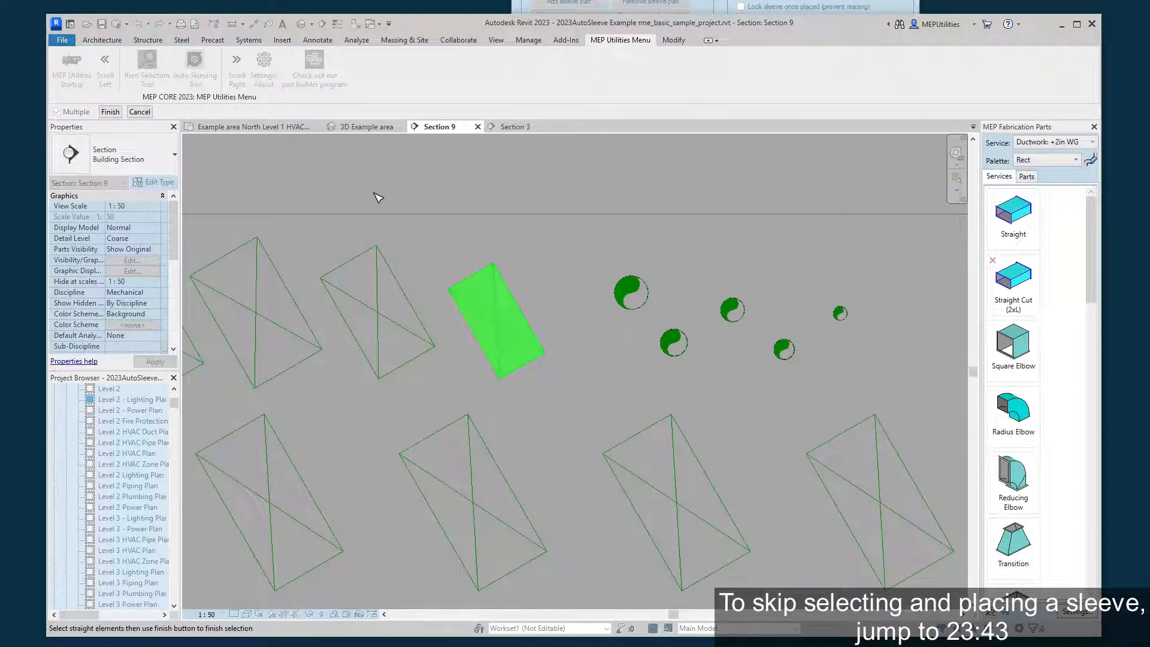
left_click(111, 112)
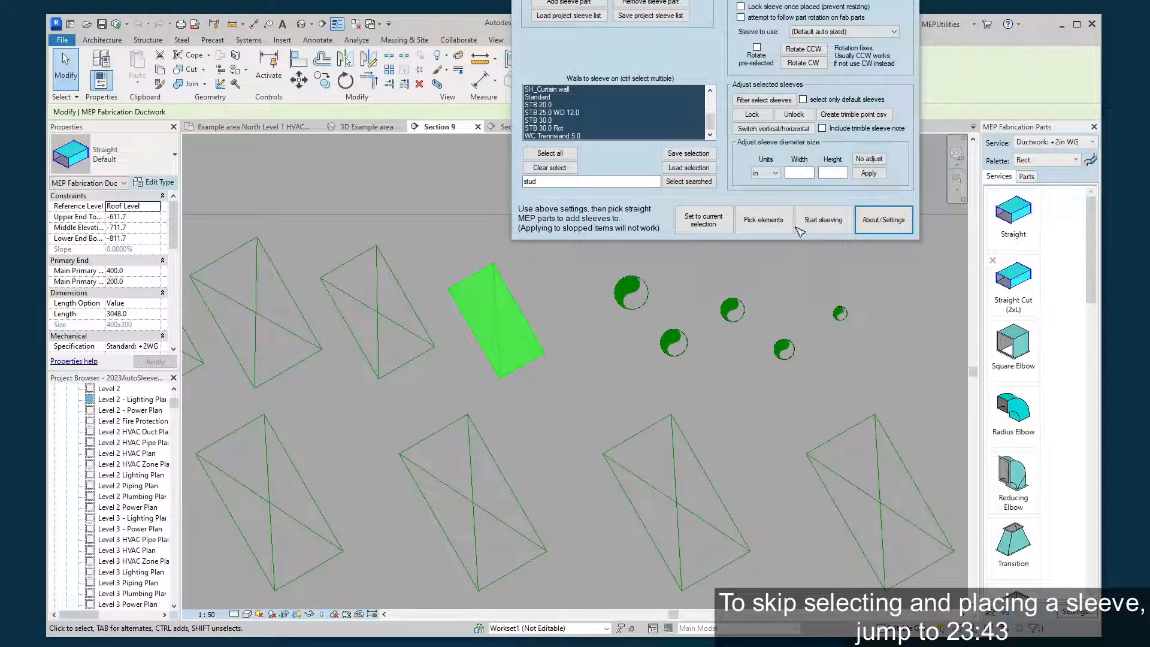
Create a sleeve on the picked duct without having it selected, and deselect the duct.
left_click(822, 220)
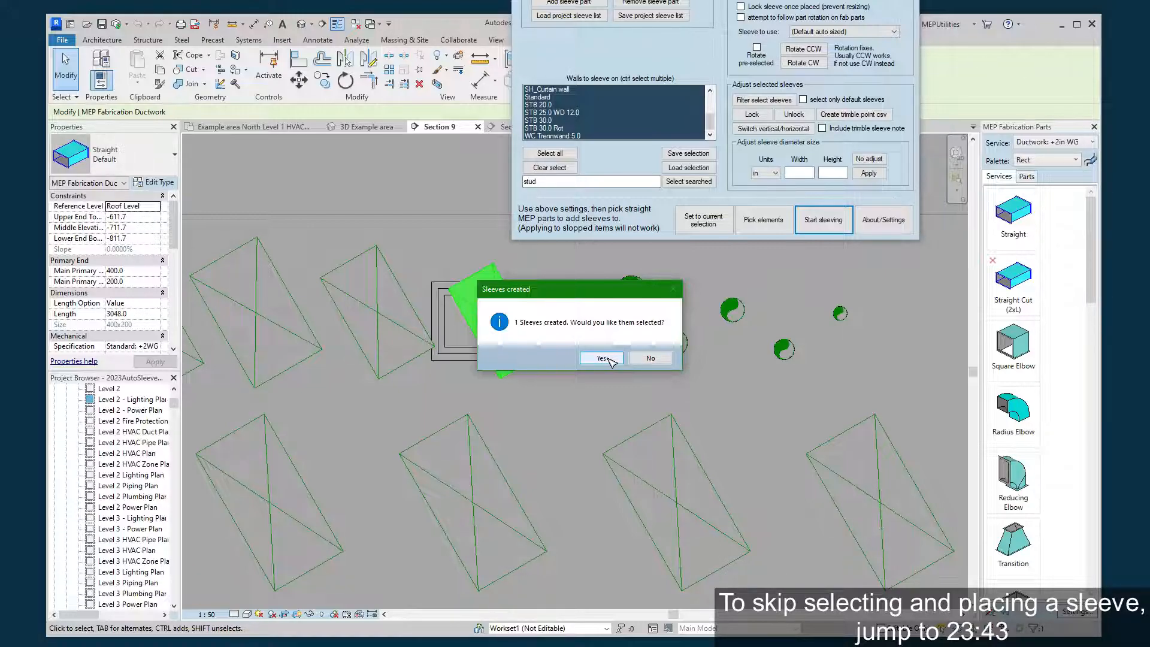
left_click(651, 358)
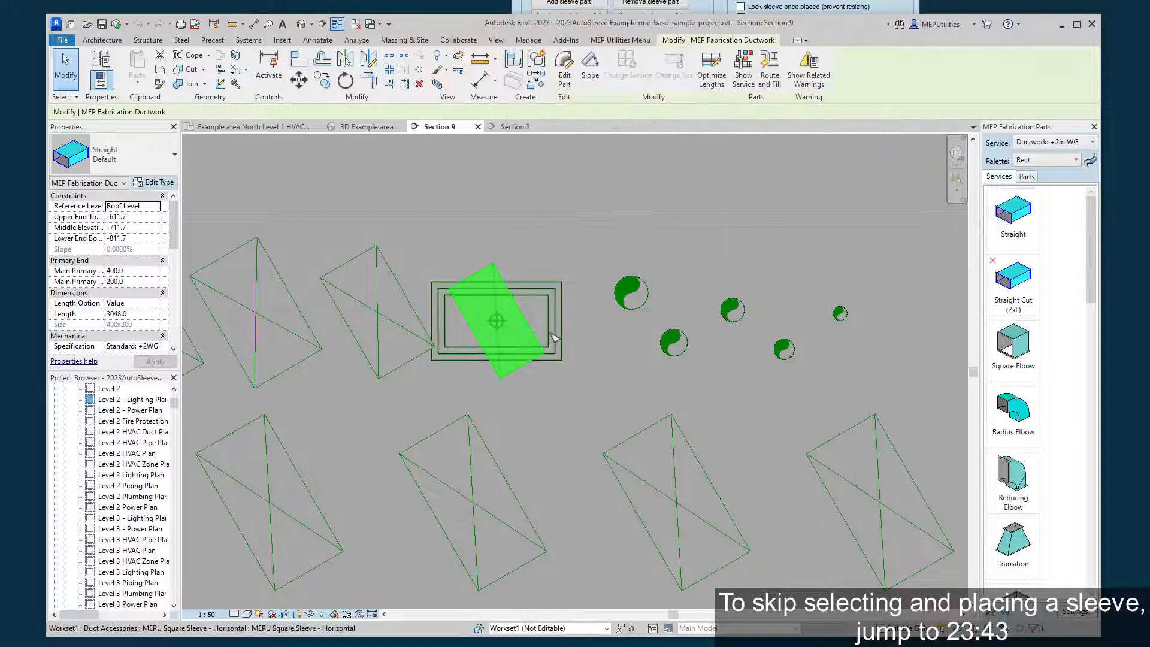
left_click(609, 344)
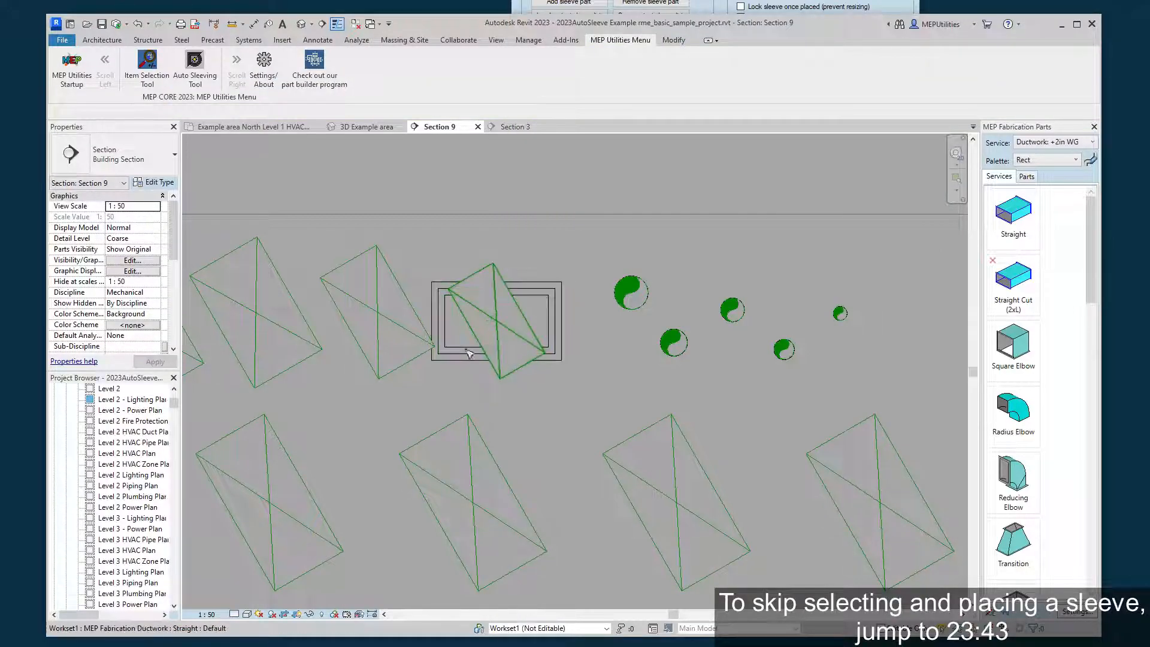
Rotate the new square sleeve about its centre to align it with the slanted duct.
left_click(556, 323)
scroll(479, 348, "up", 3)
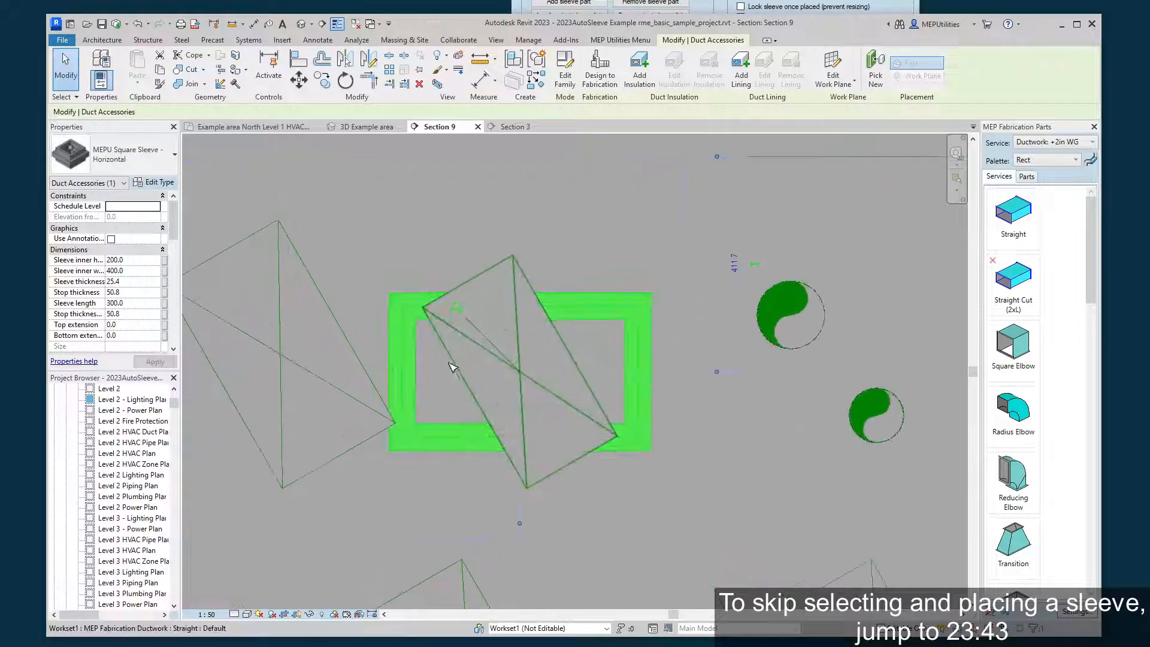
middle_click_drag(489, 358, 472, 371)
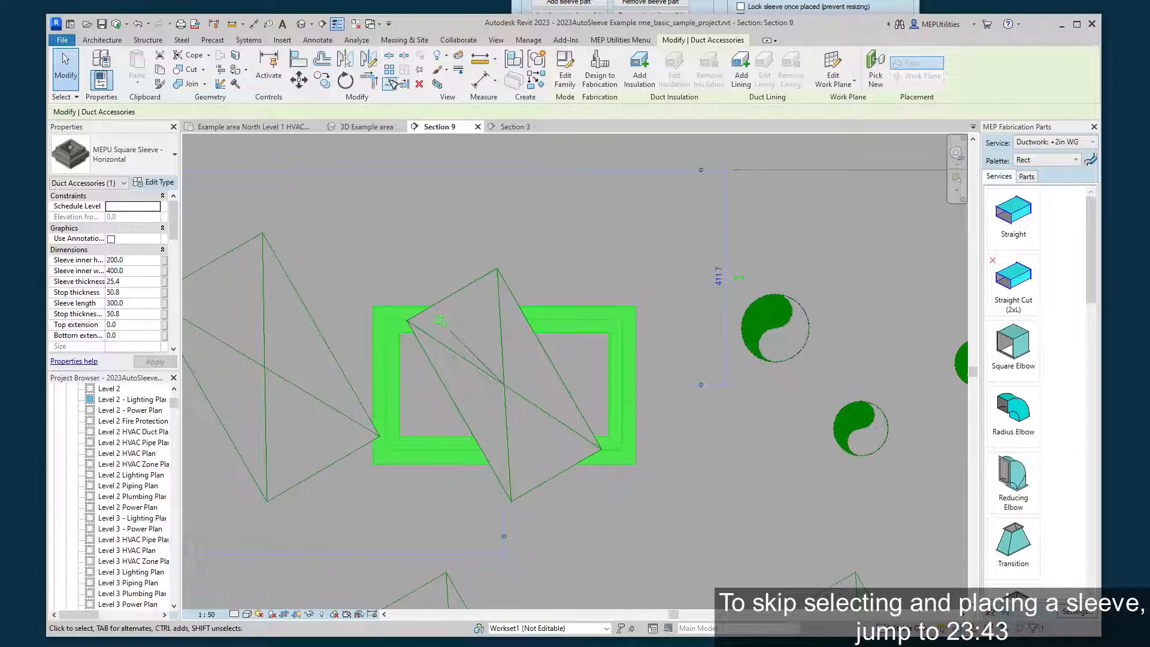
left_click(346, 81)
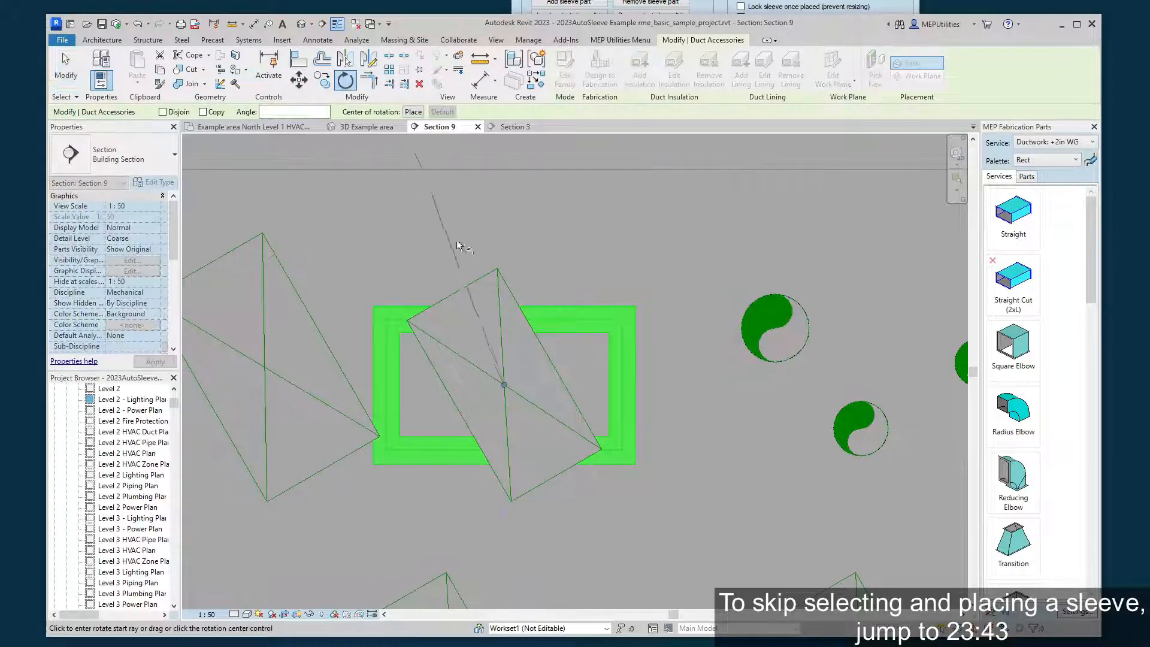
left_click(372, 384)
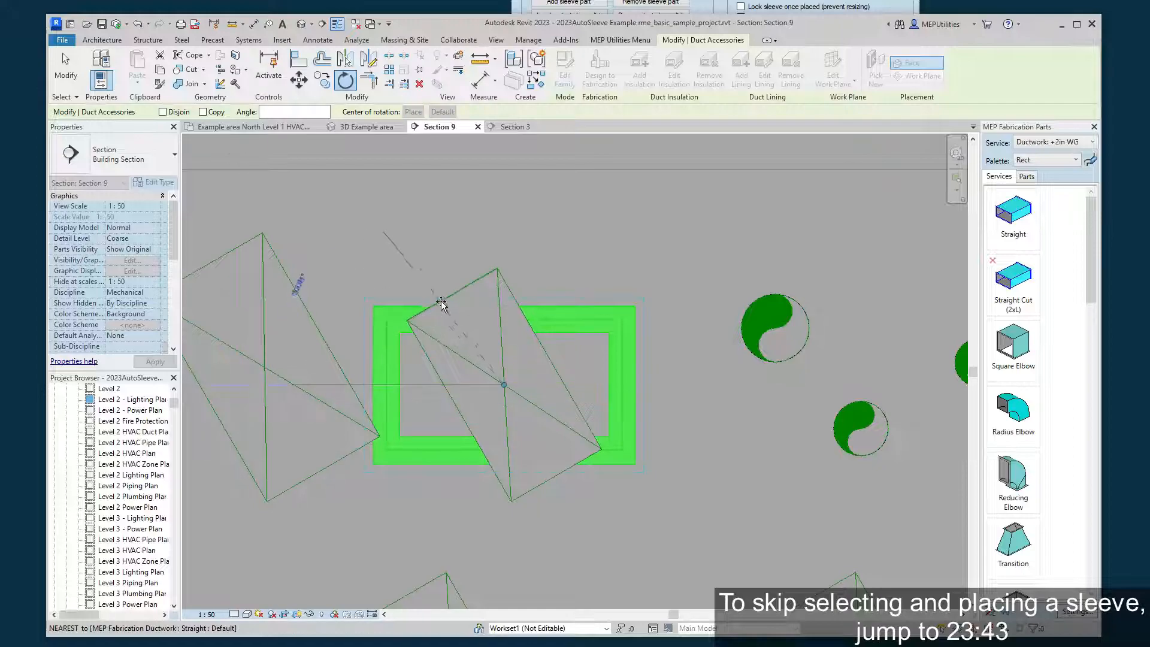
left_click(440, 303)
left_click(605, 291)
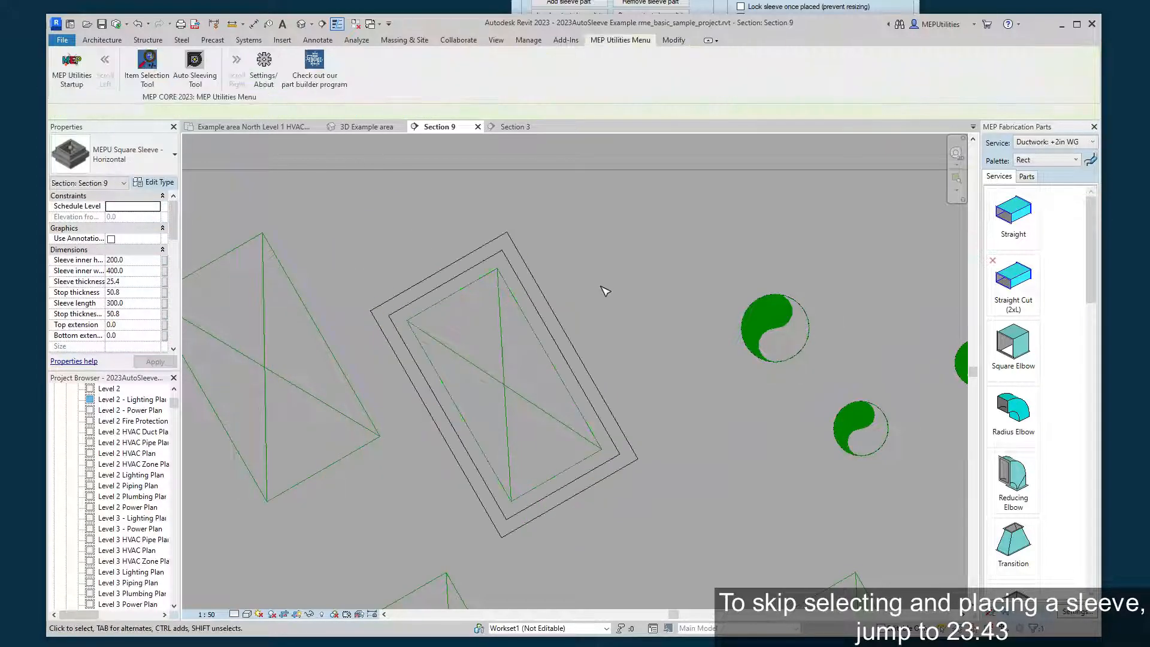
Delete the rotated sleeve from around the duct.
scroll(605, 291, "down", 2)
middle_click_drag(605, 291, 603, 312)
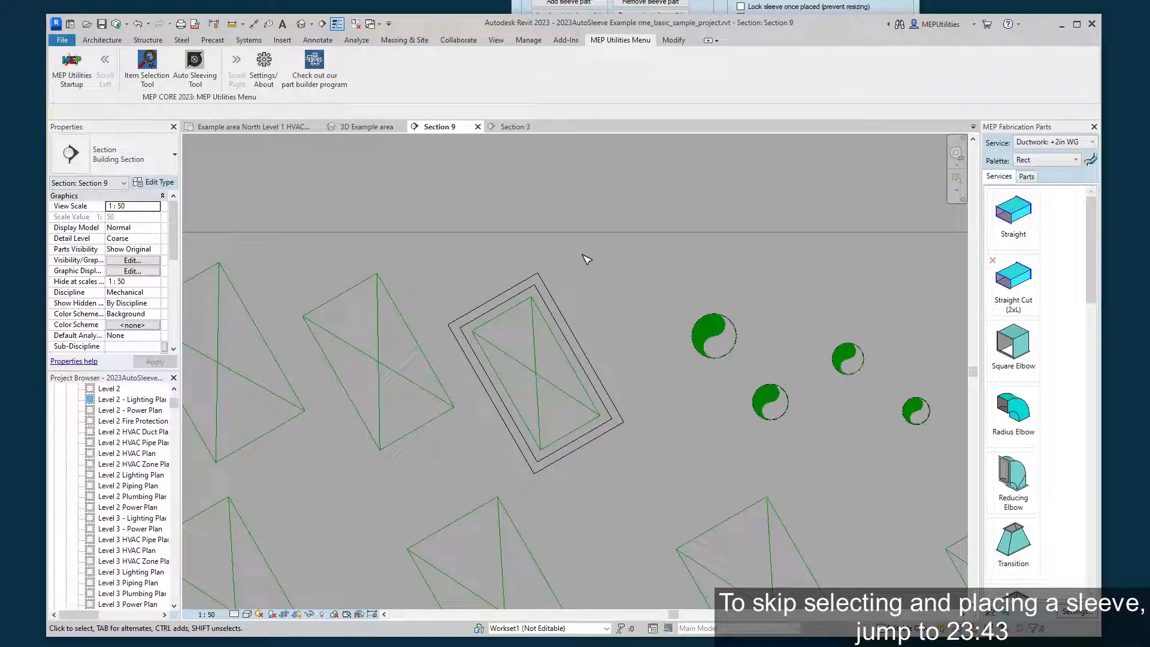
left_click(546, 288)
key("Delete")
View the ring of rotated ducts in Section 3 and return to Section 9.
key("alt+Tab")
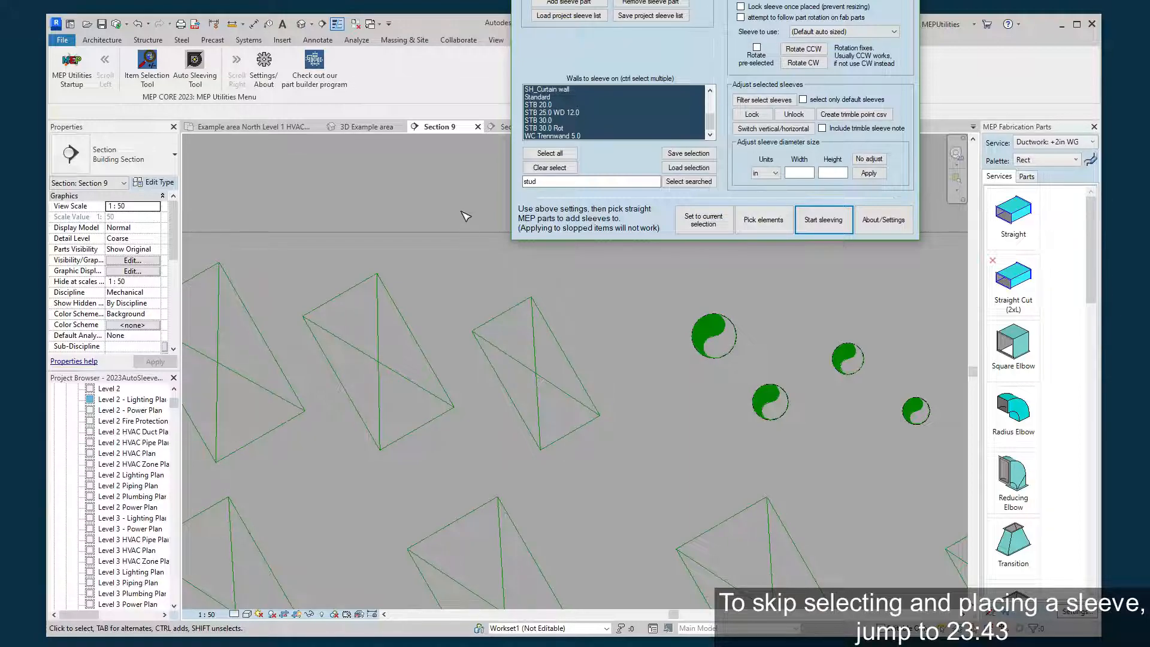
left_click(508, 126)
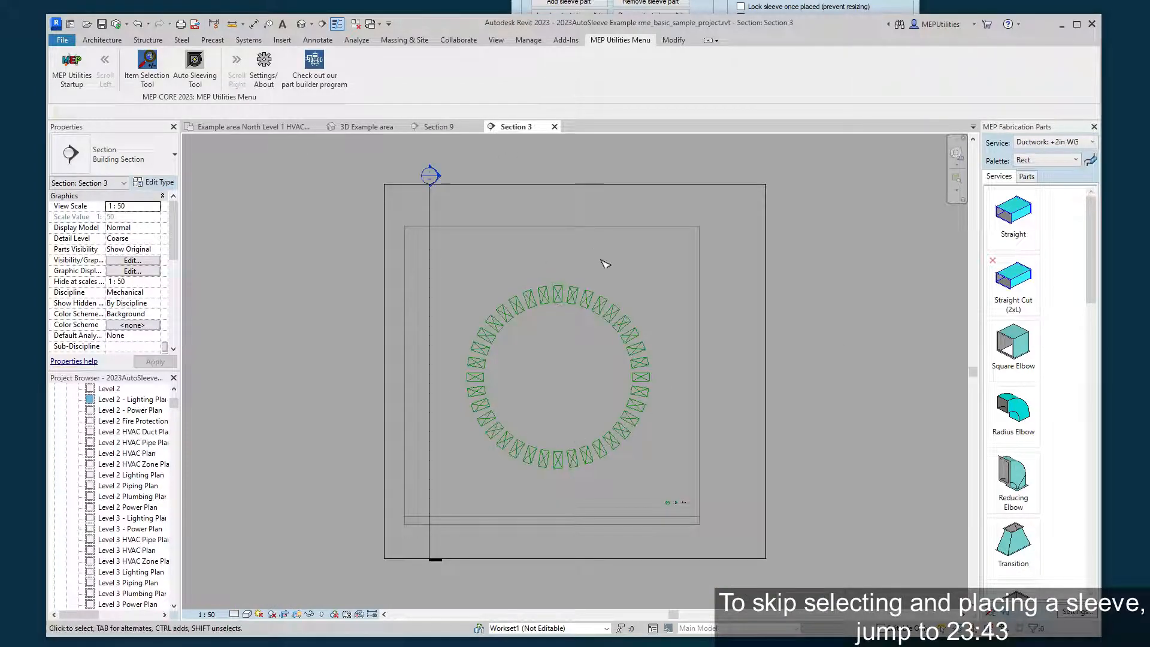
left_click(450, 131)
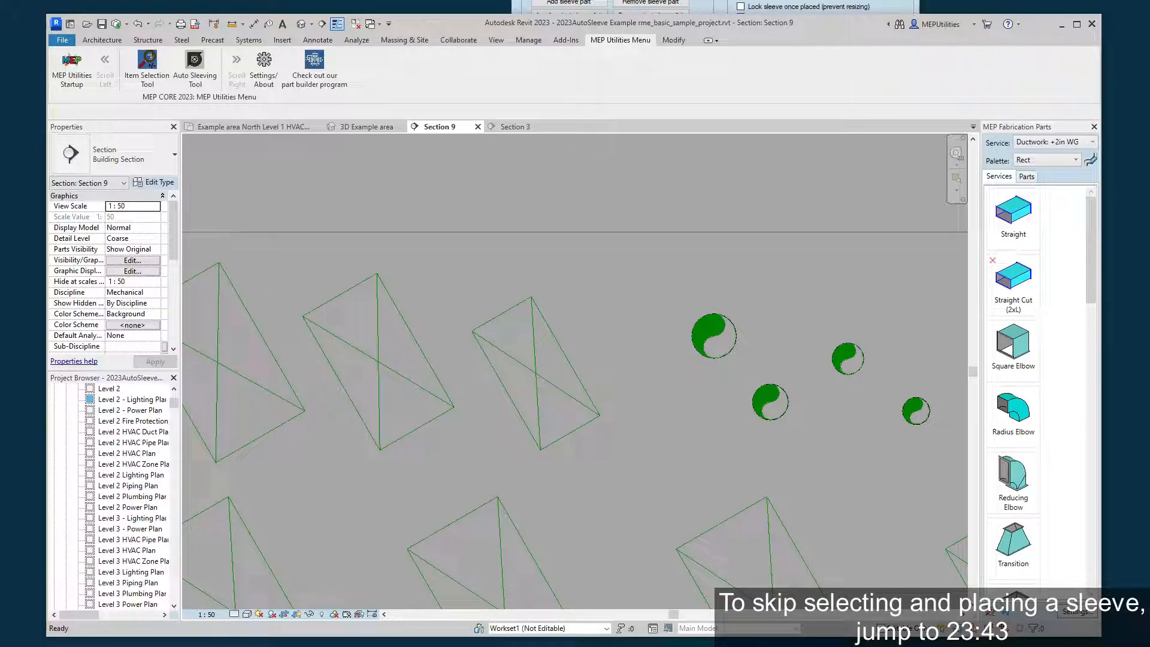
Enable the attempt to follow part rotation on fab parts, create the sleeve on the picked duct, and have it selected.
key("alt+Tab")
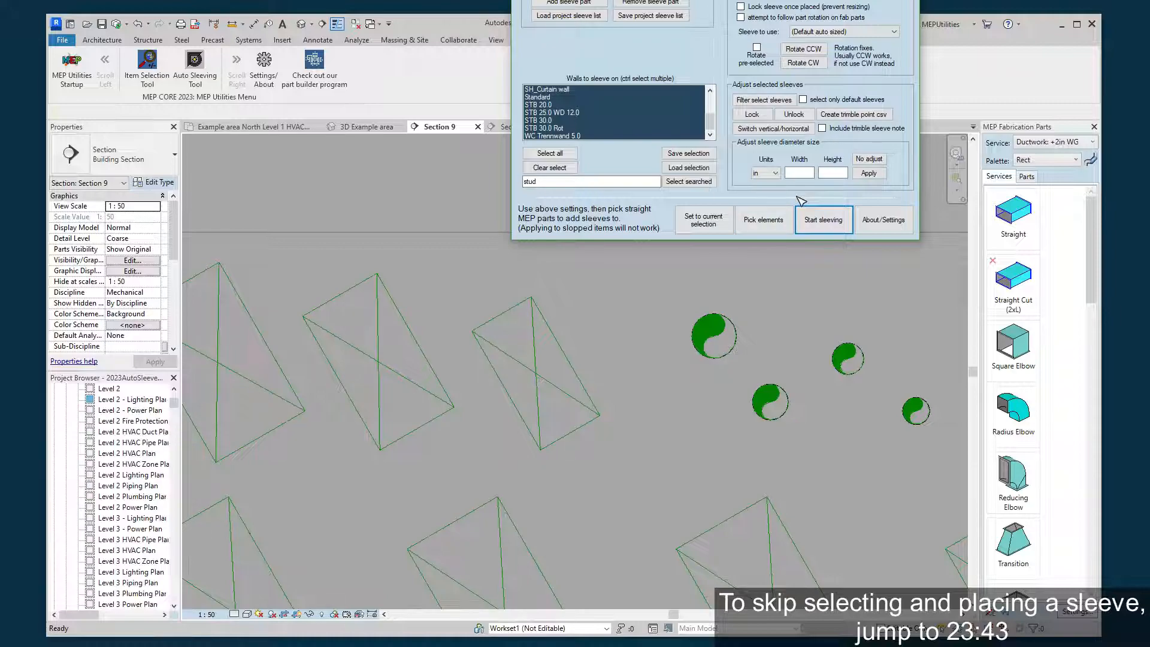
left_click(750, 17)
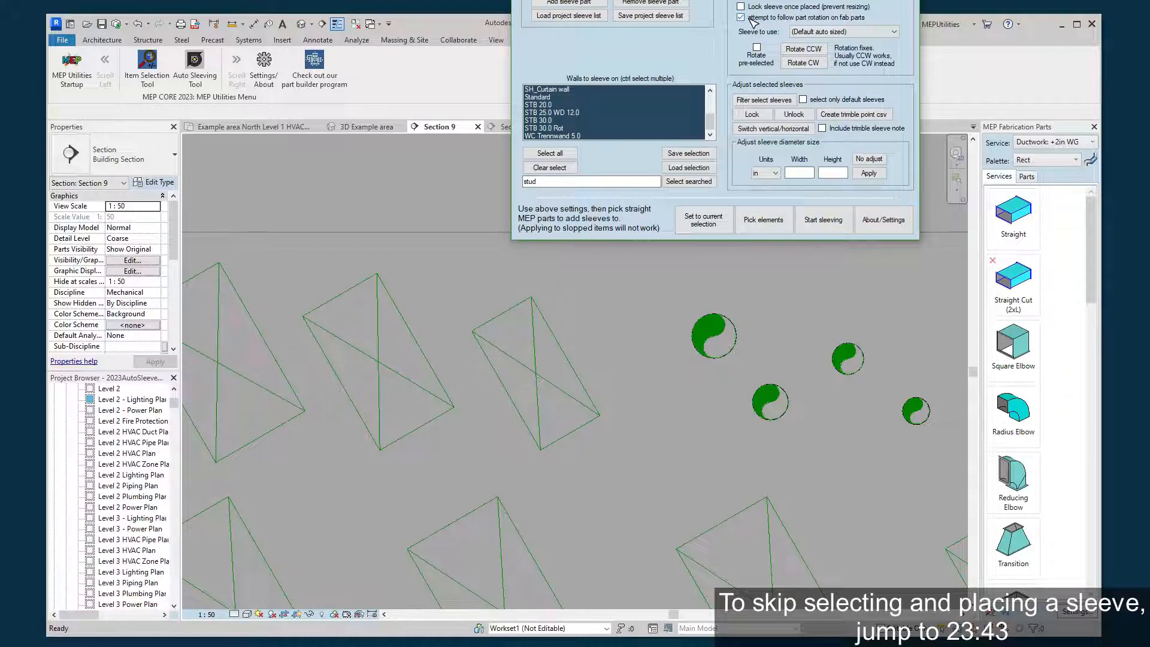
left_click(825, 221)
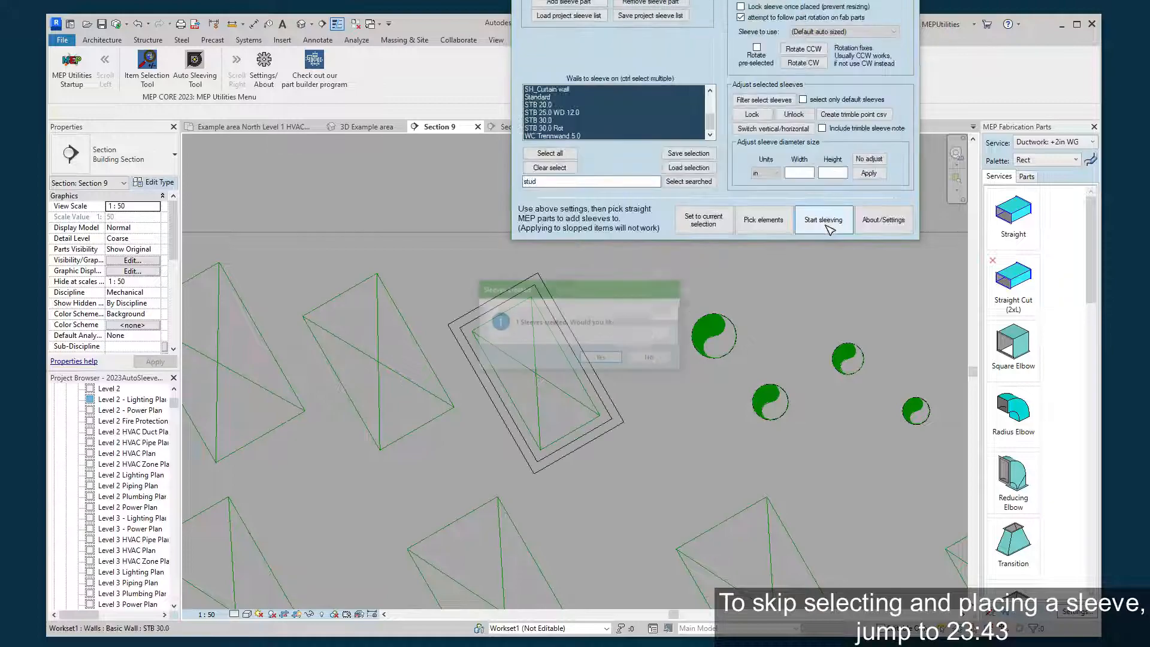
left_click(606, 358)
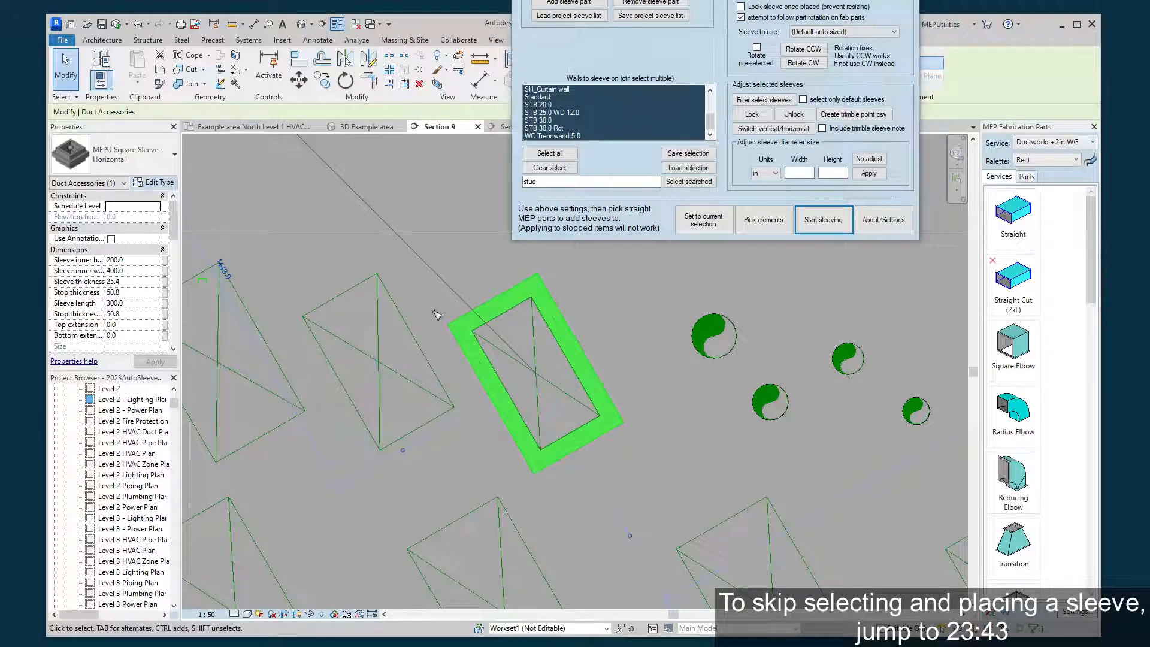
Examine in the 3D Example area view how the newly placed square sleeve fits around the rotated duct at the wall.
left_click(643, 374)
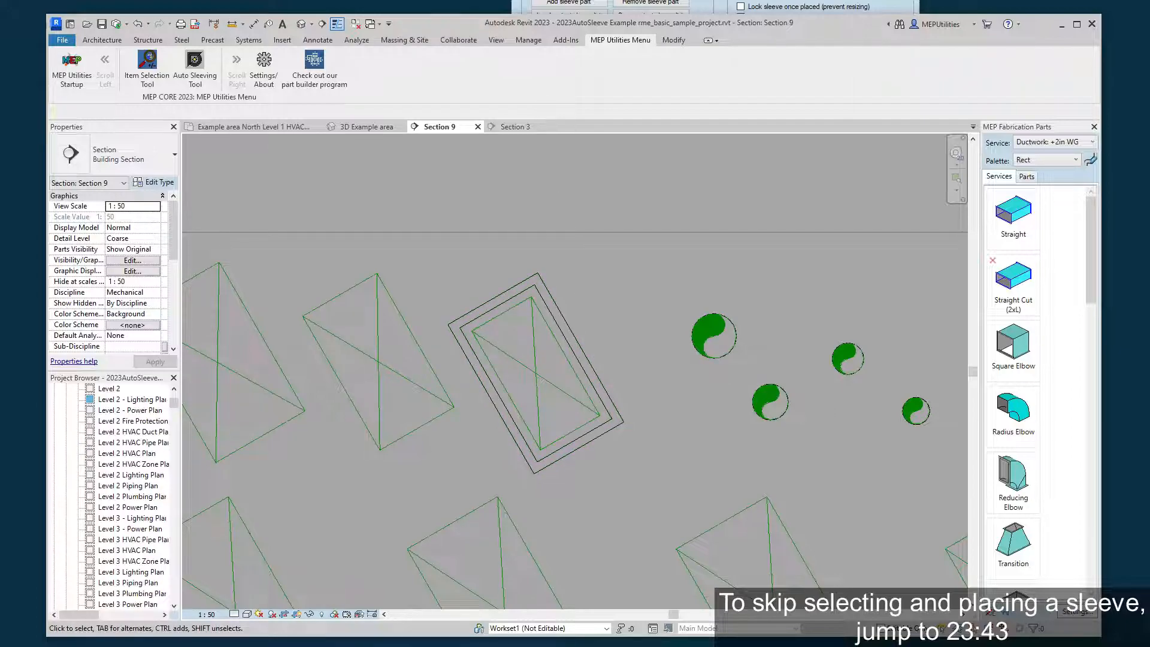
left_click(519, 128)
left_click(363, 126)
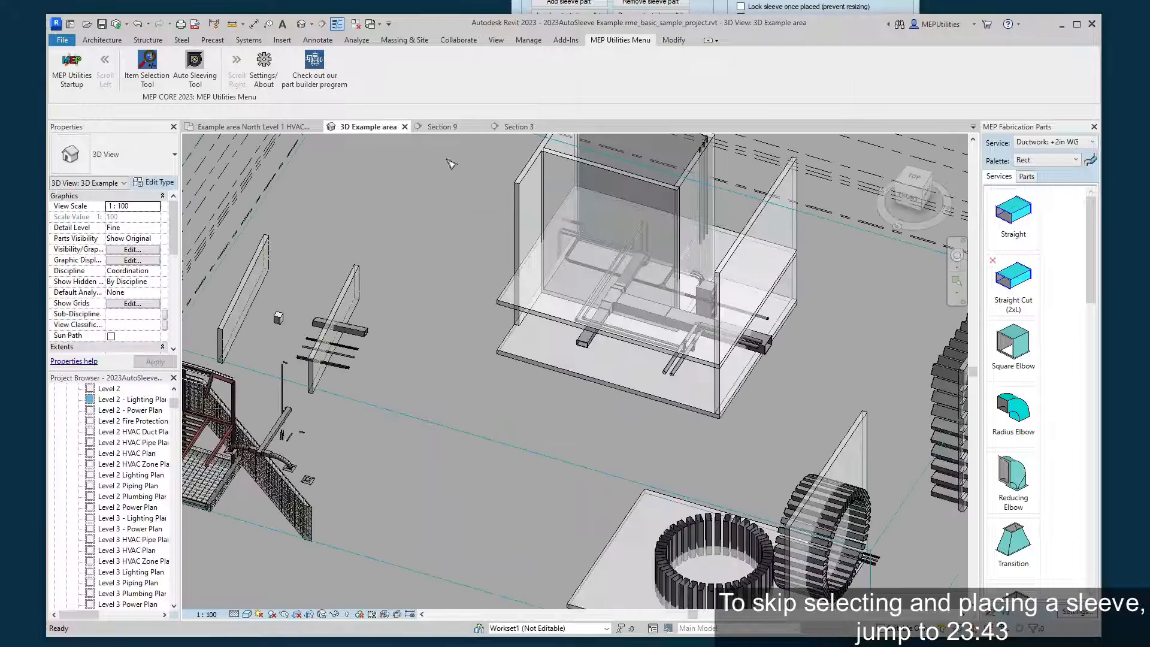
middle_click_drag(632, 288, 362, 284)
scroll(492, 362, "up", 5)
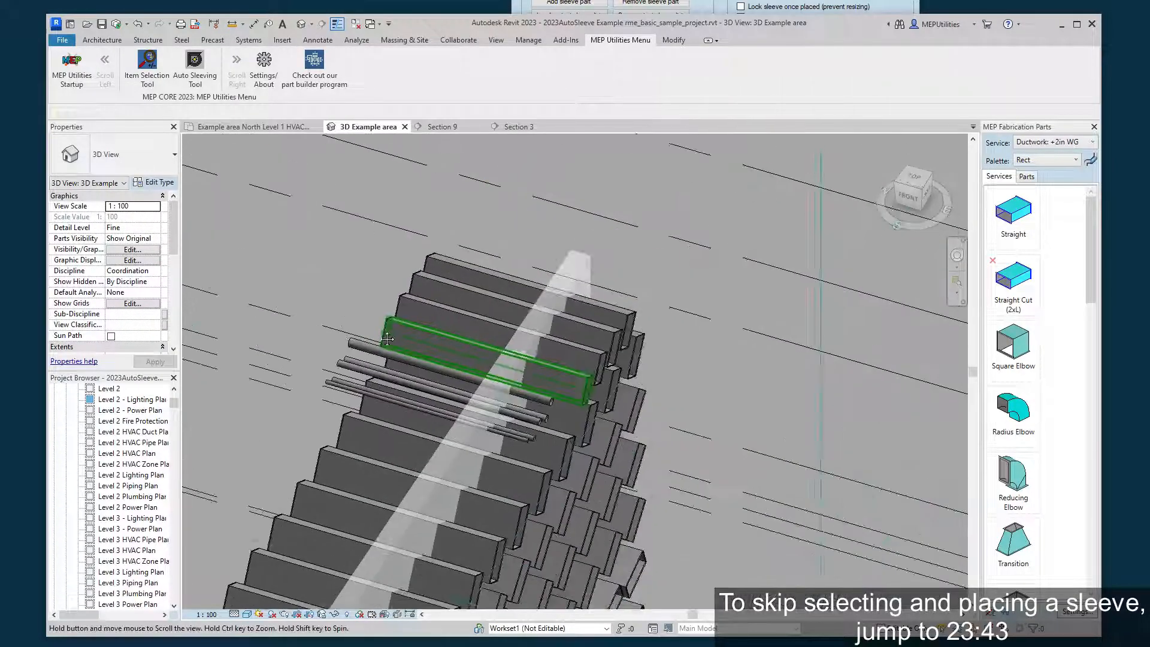
left_click(554, 367)
scroll(591, 384, "up", 4)
middle_click_drag(602, 398, 624, 418, "shift")
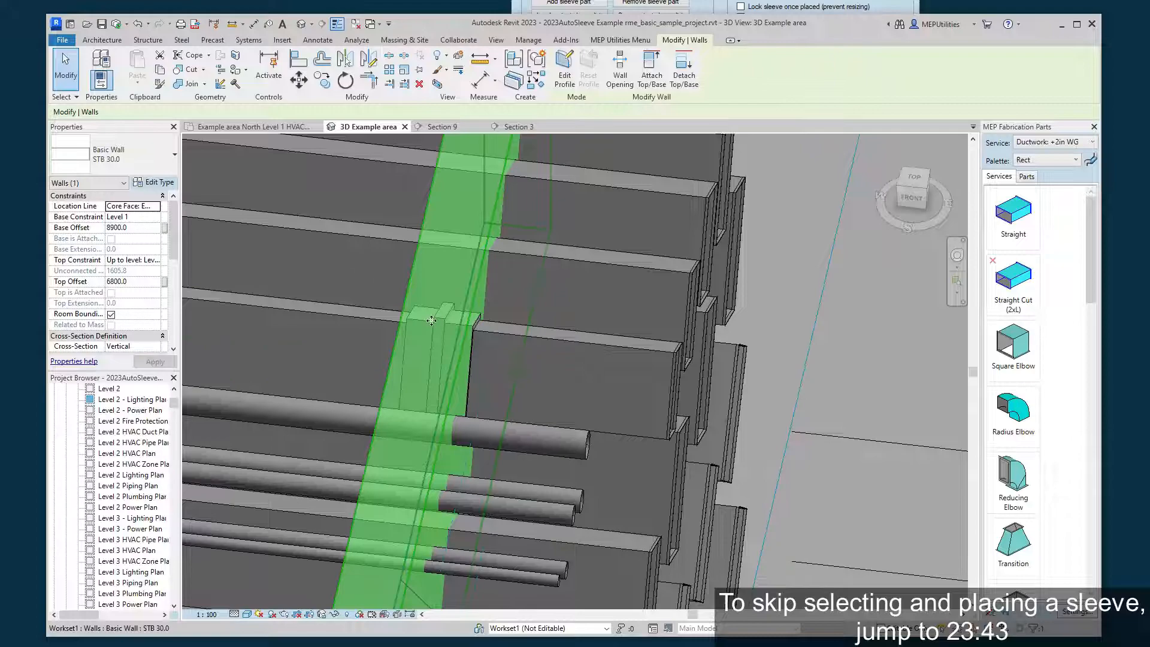
left_click(384, 326)
middle_click_drag(436, 331, 435, 278, "shift")
scroll(541, 360, "up", 2)
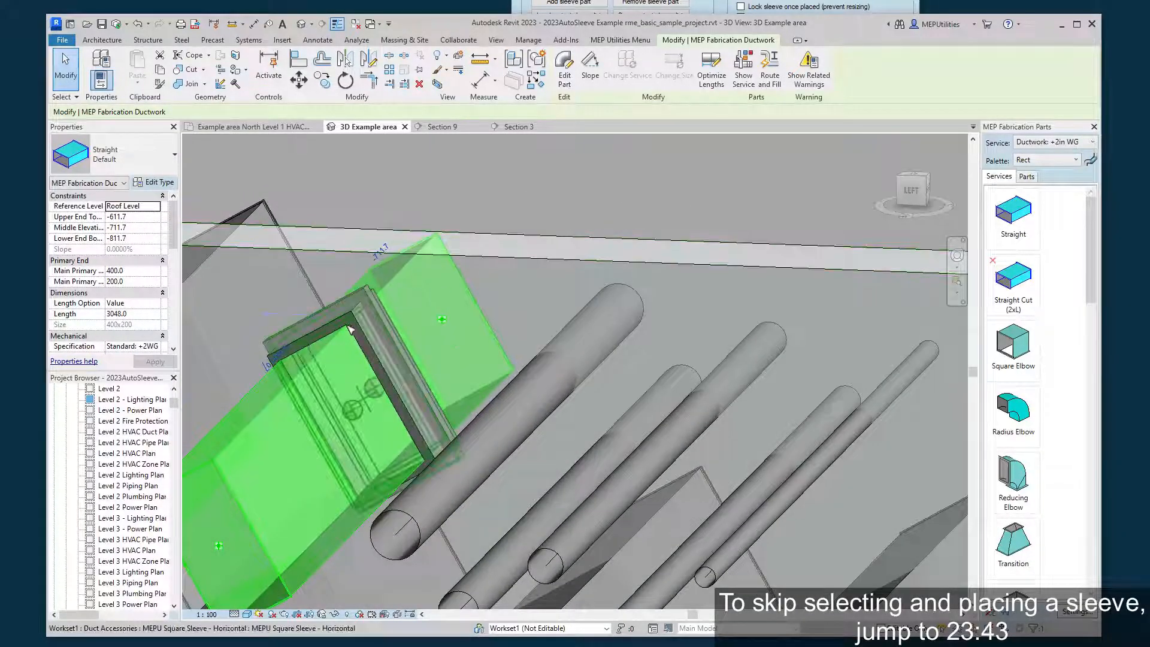
scroll(467, 299, "up", 4)
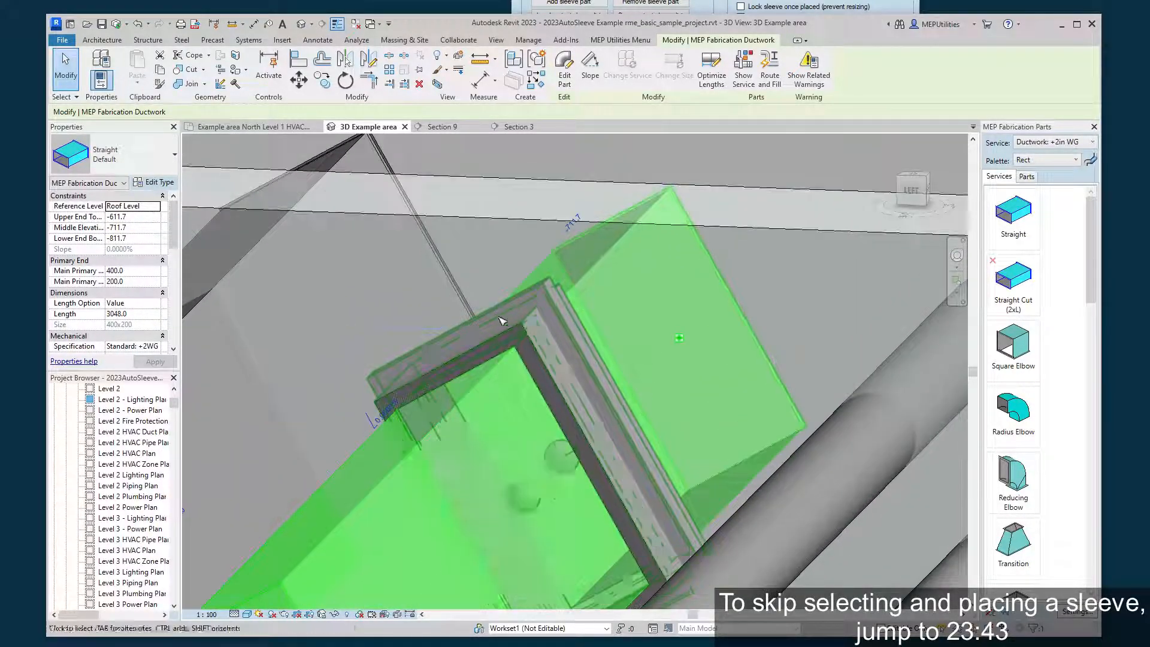
middle_click_drag(502, 342, 466, 349, "shift")
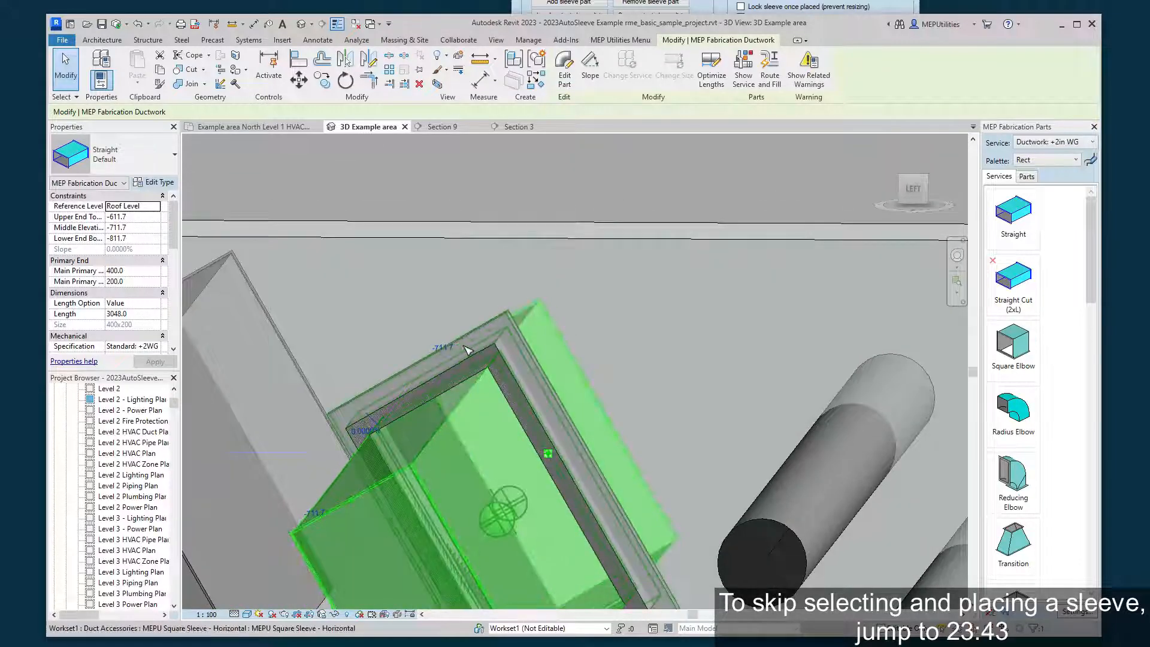
middle_click_drag(636, 344, 548, 419, "shift")
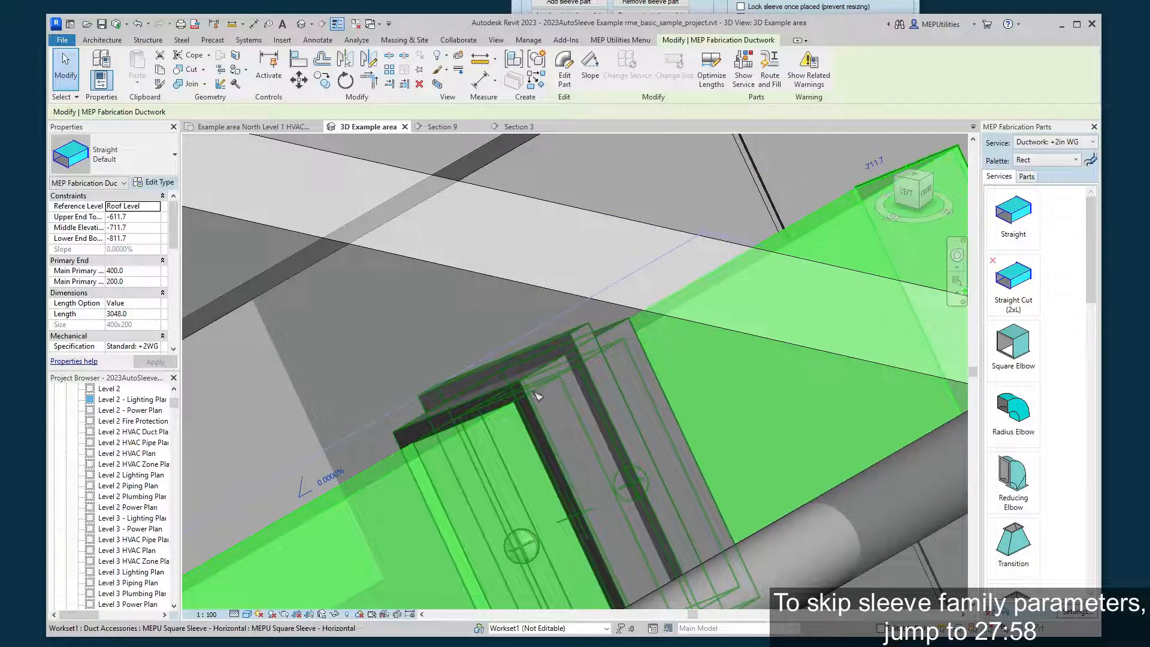
key("Escape")
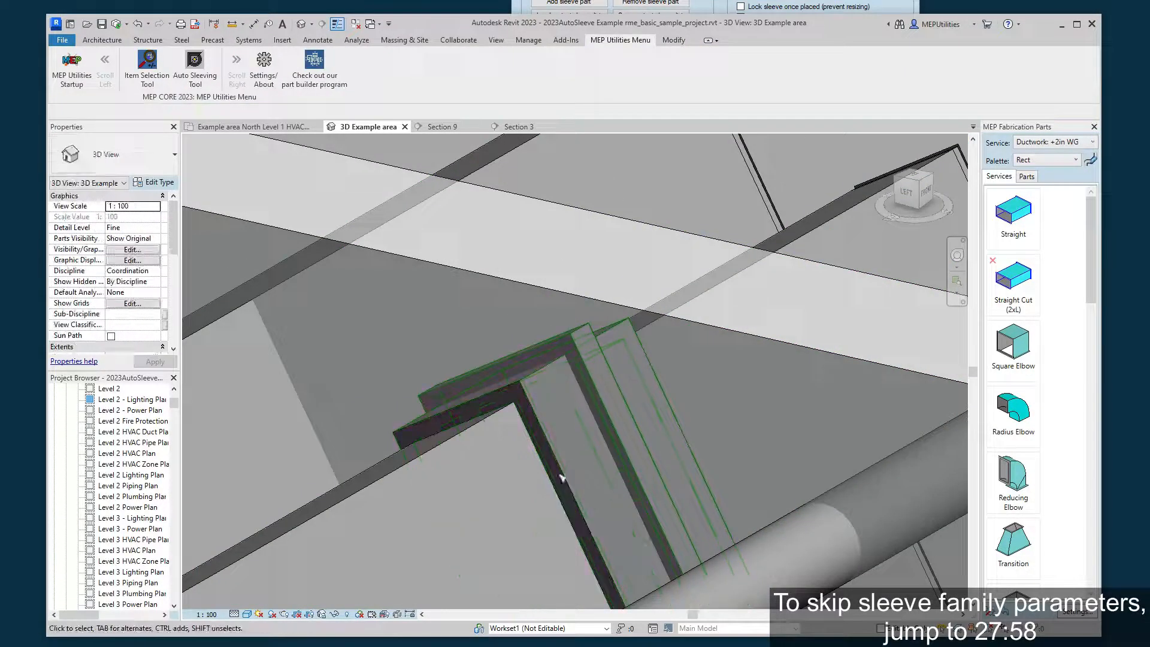
Move the square sleeve off the slanted duct to the empty space above it in Section 9.
left_click(592, 398)
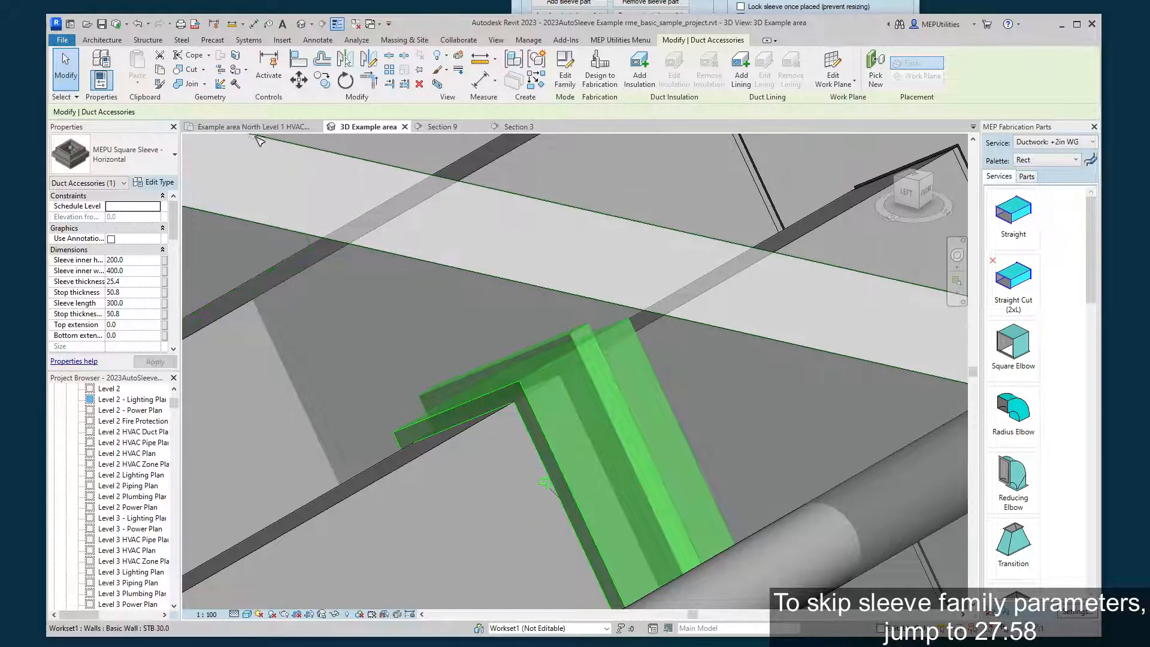
left_click(516, 126)
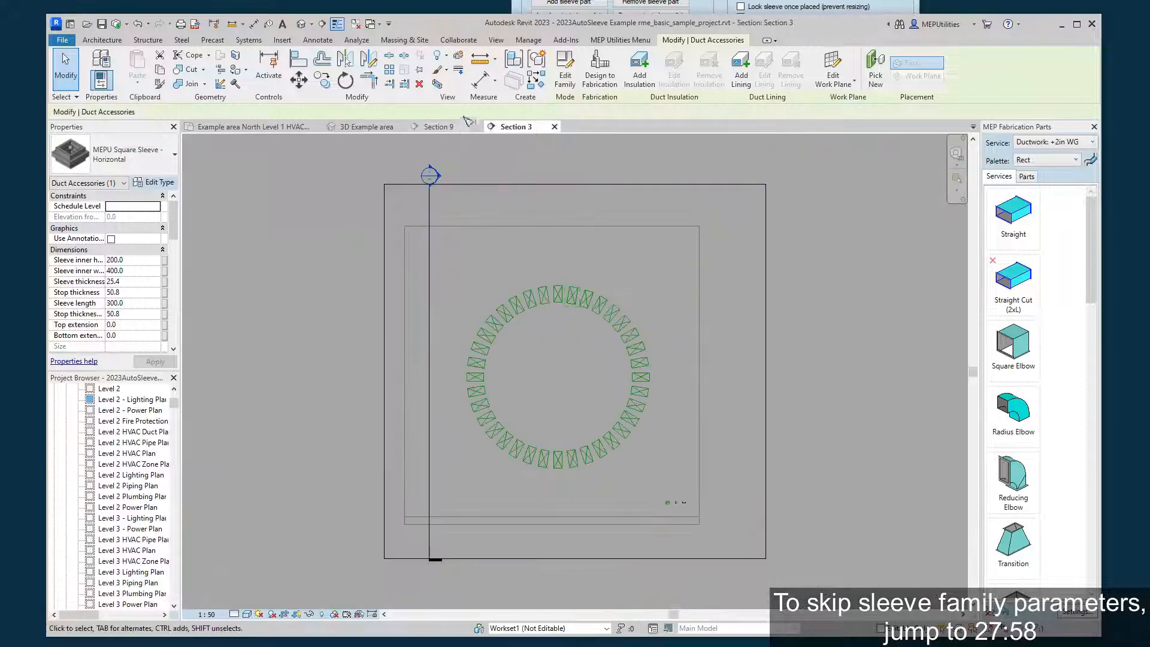
left_click(429, 130)
middle_click_drag(534, 290, 576, 440)
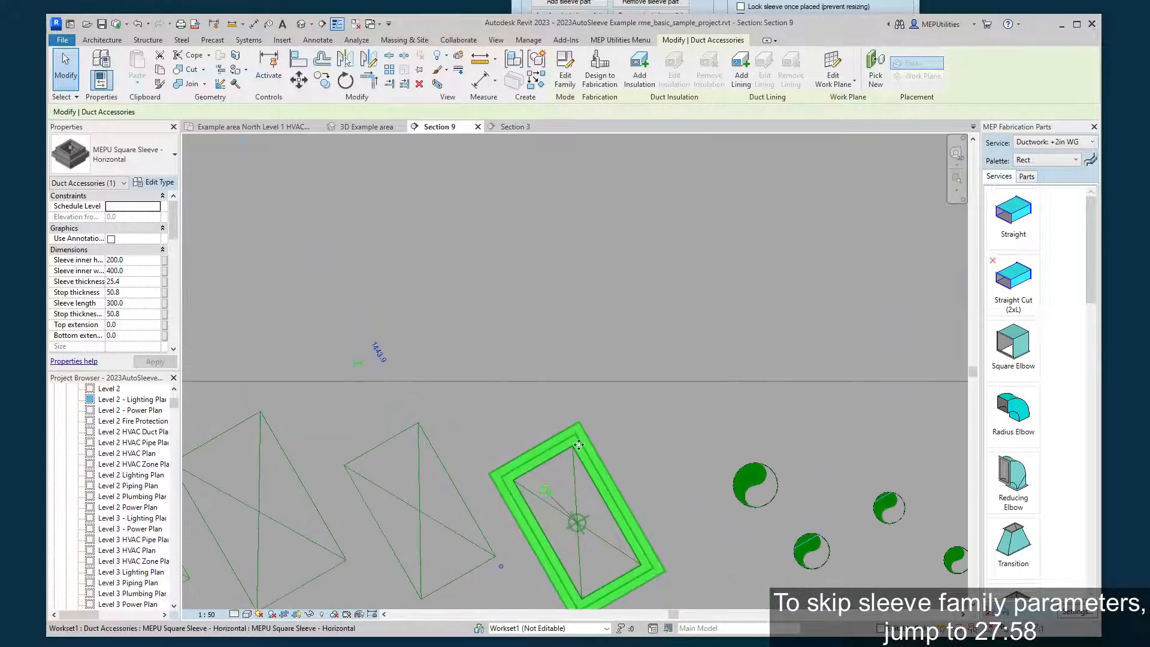
left_click_drag(616, 355, 639, 328)
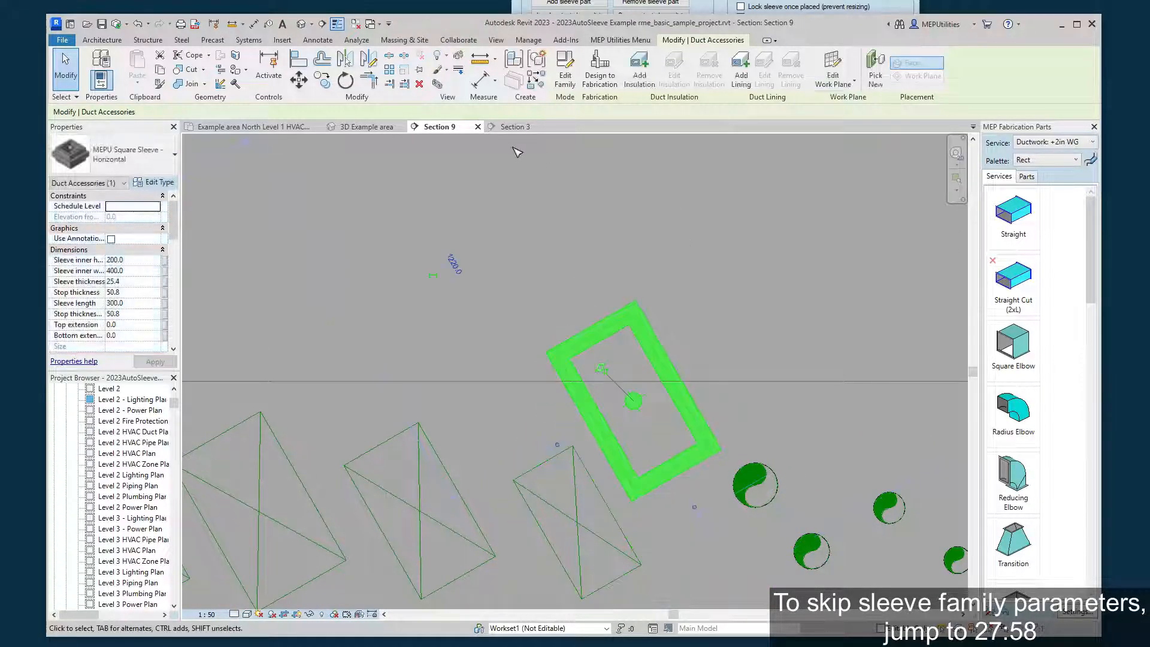
Examine the relocated square sleeve and its end points in the 3D Example area view, and have it selected.
left_click(512, 128)
left_click(366, 127)
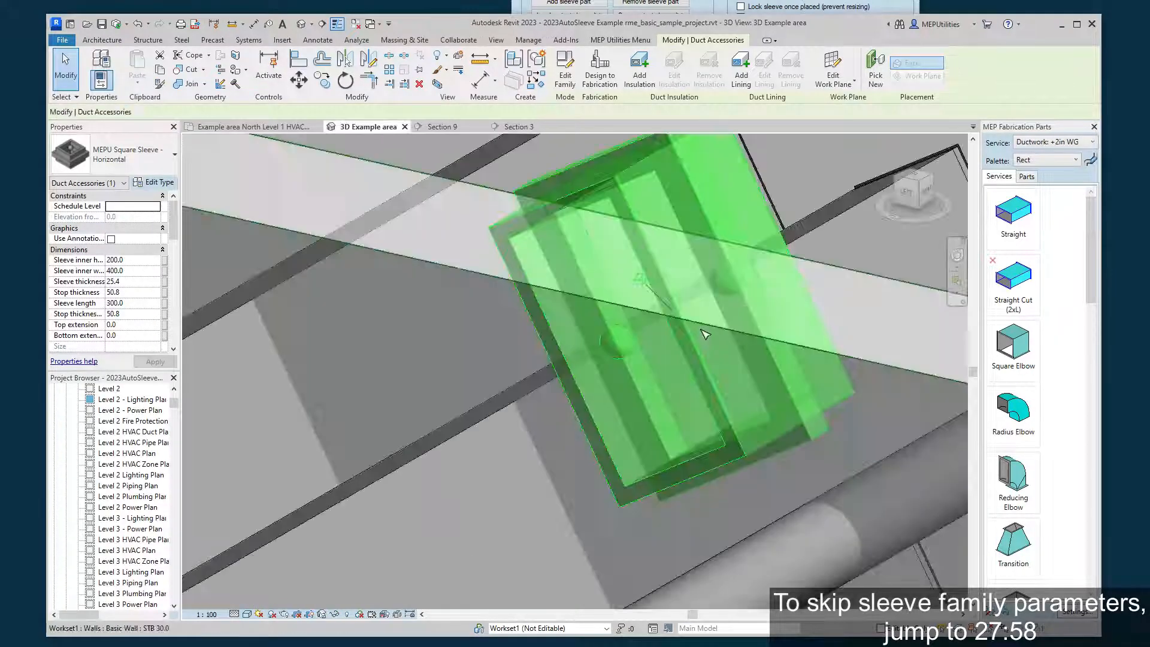
middle_click_drag(681, 337, 440, 516)
scroll(471, 473, "down", 1)
left_click(586, 339)
middle_click_drag(531, 443, 624, 352)
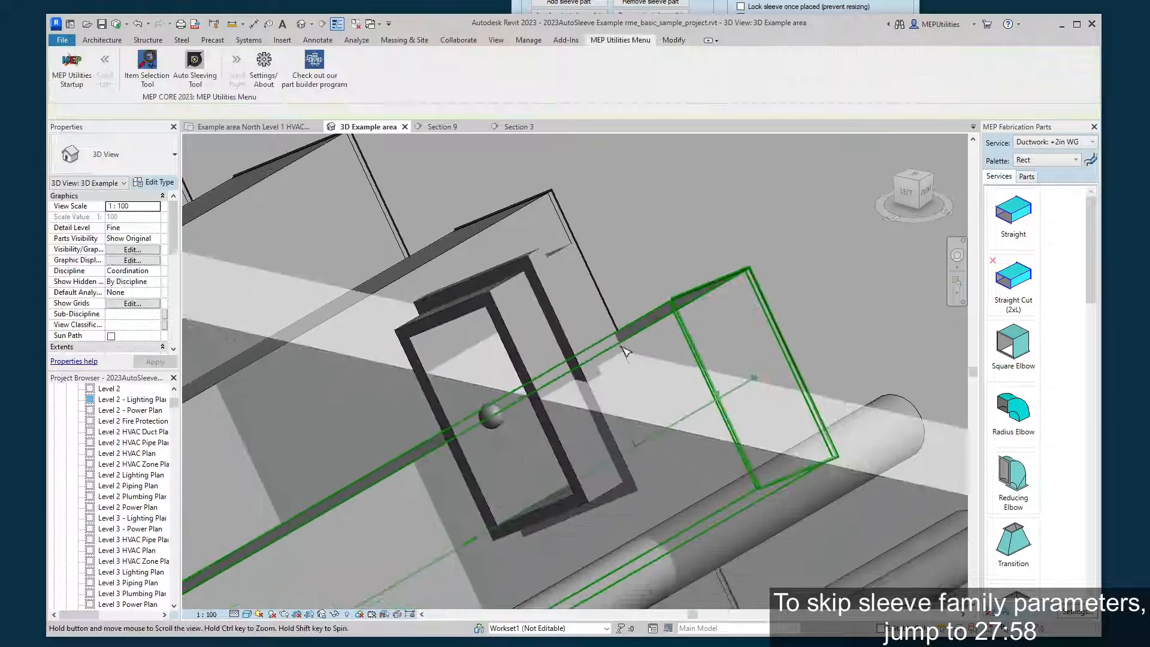
scroll(623, 351, "up", 1)
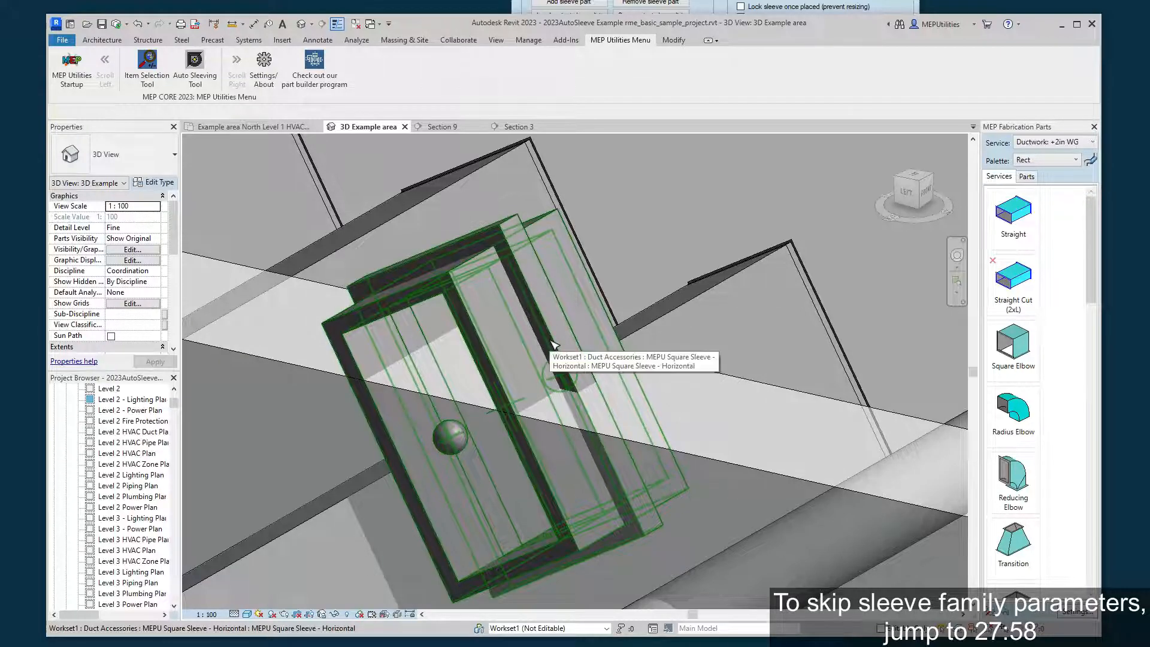
middle_click_drag(552, 344, 610, 295)
left_click(610, 295)
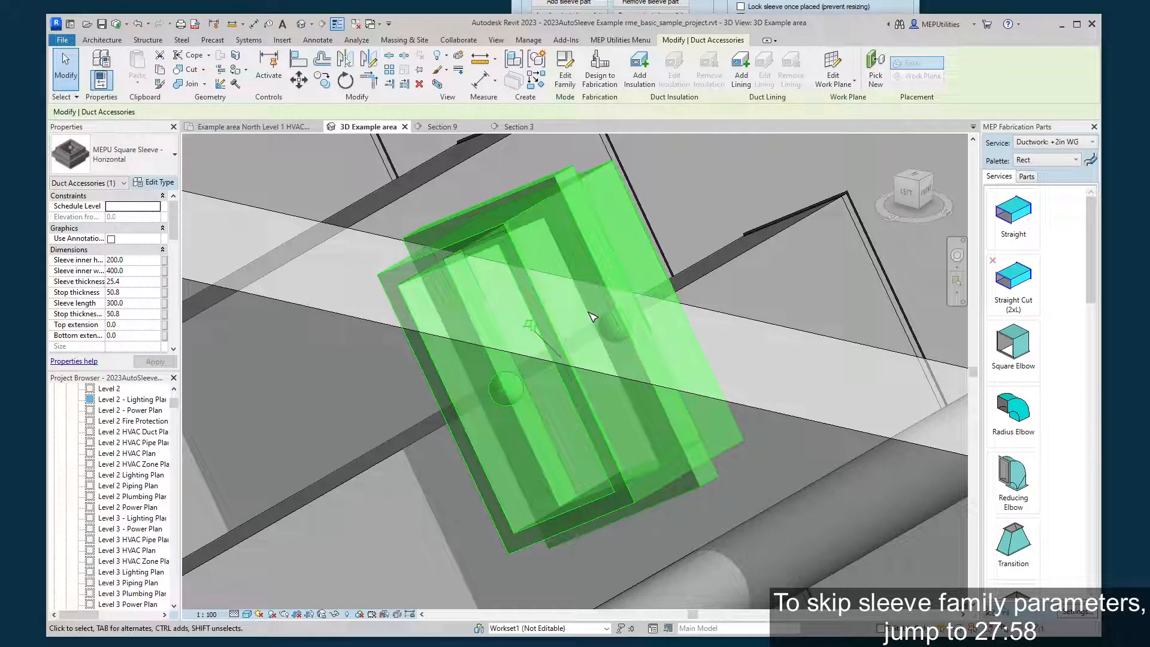
Switch the selected square sleeve from horizontal to vertical with the Auto Sleeving Tool and deselect it.
key("alt+Tab")
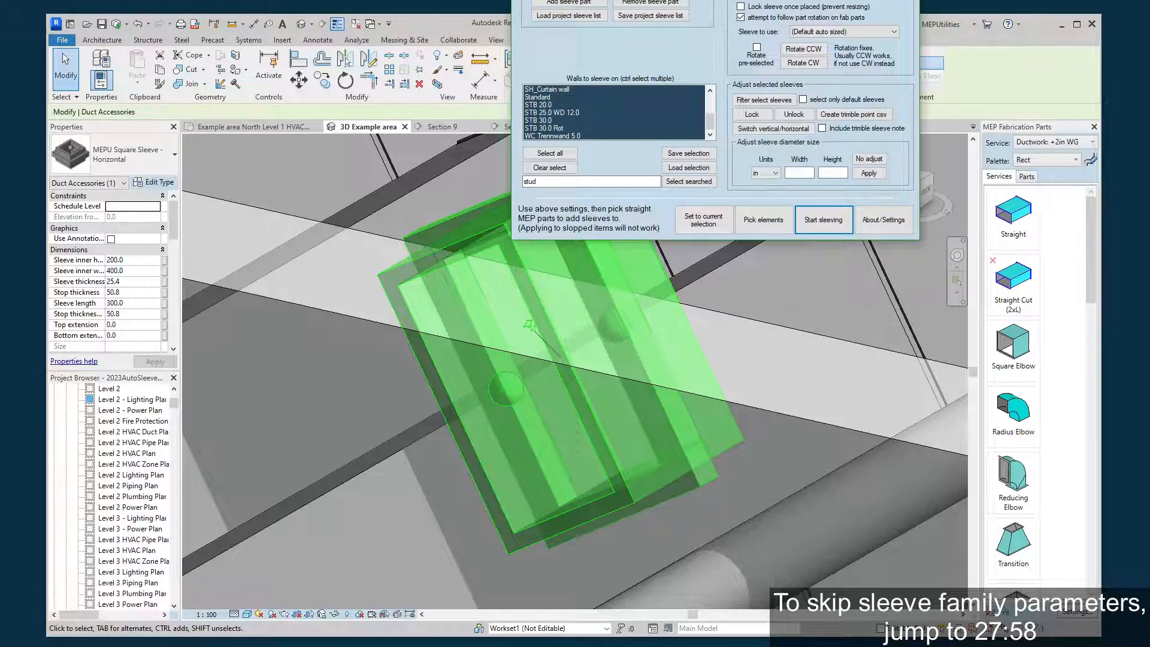
left_click_drag(715, 0, 744, 0)
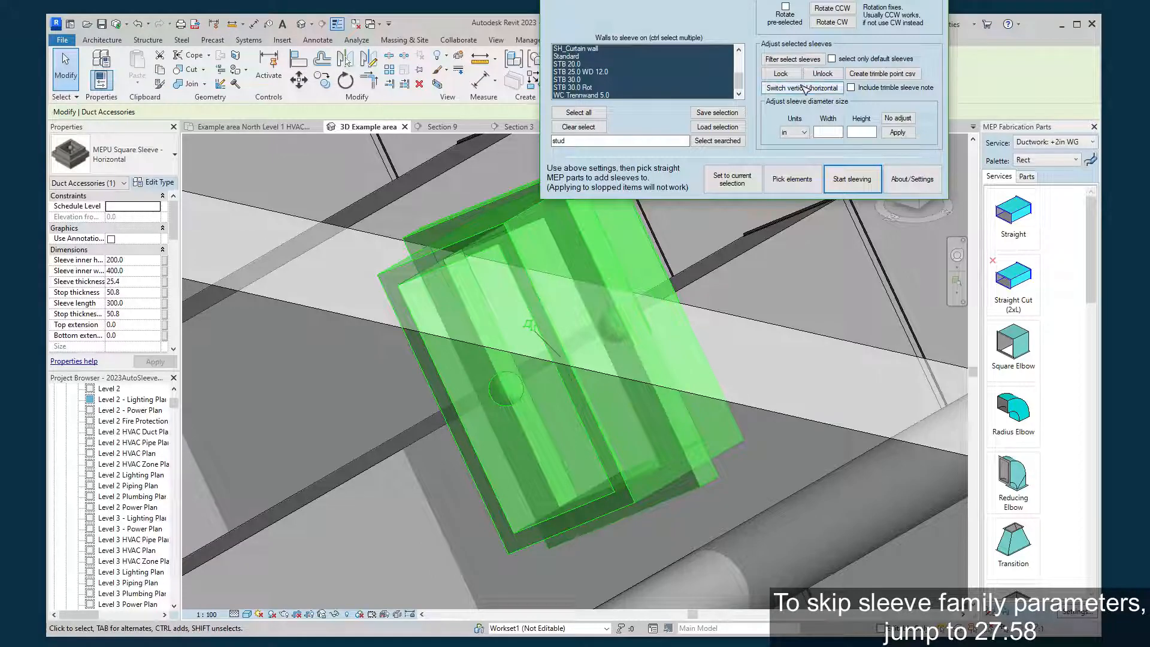
left_click(806, 89)
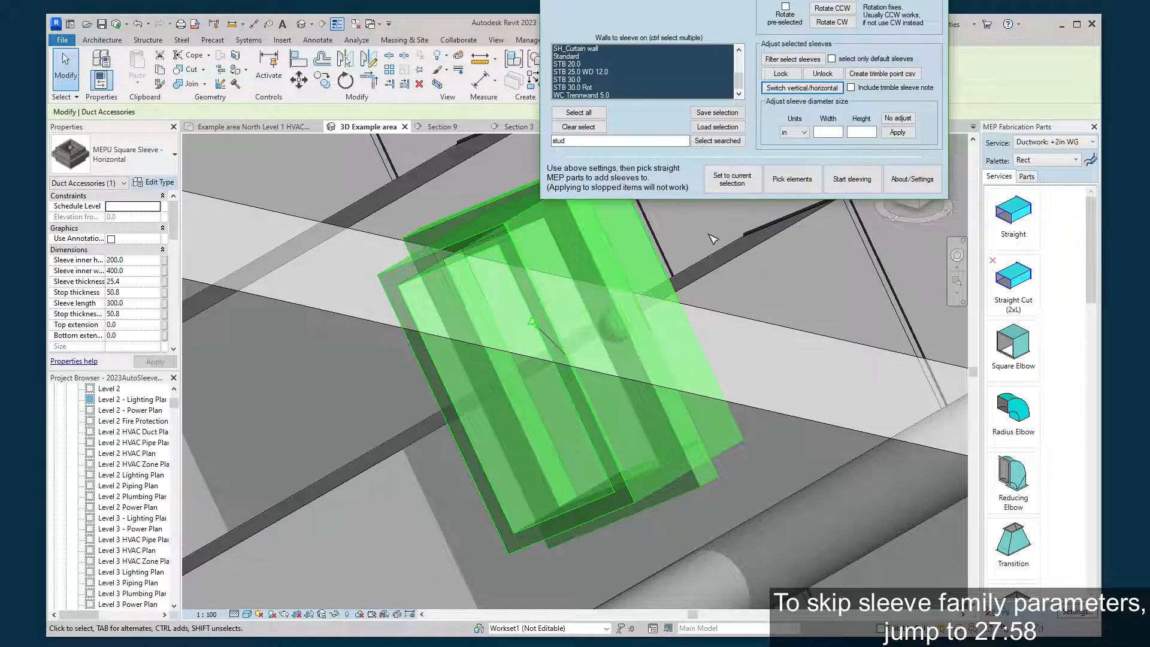
left_click(713, 238)
key("Escape")
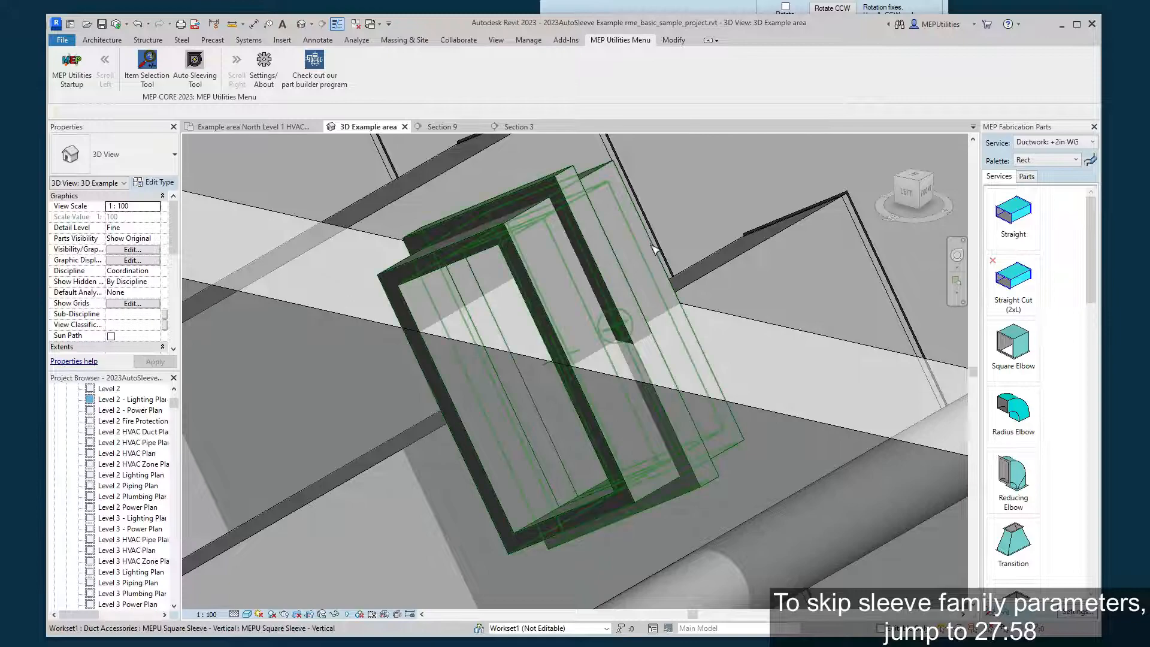
Reselect the vertical square sleeve, inspect it from several angles, and switch it back to horizontal.
left_click(656, 246)
middle_click_drag(655, 246, 648, 310, "shift")
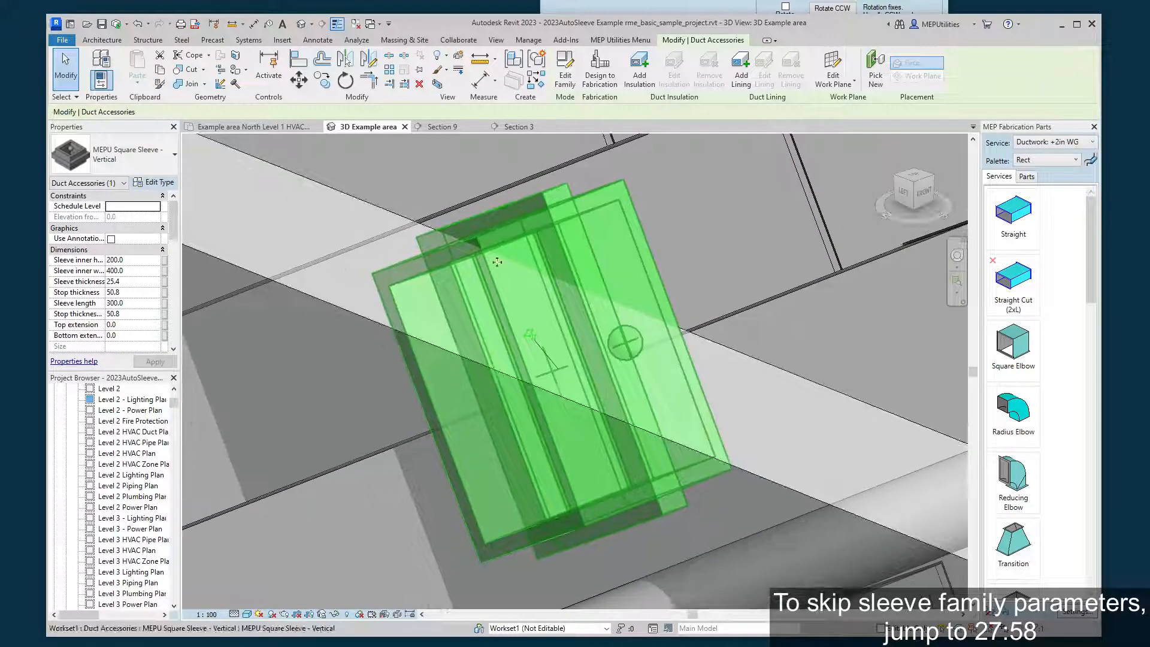
middle_click_drag(438, 405, 637, 257, "shift")
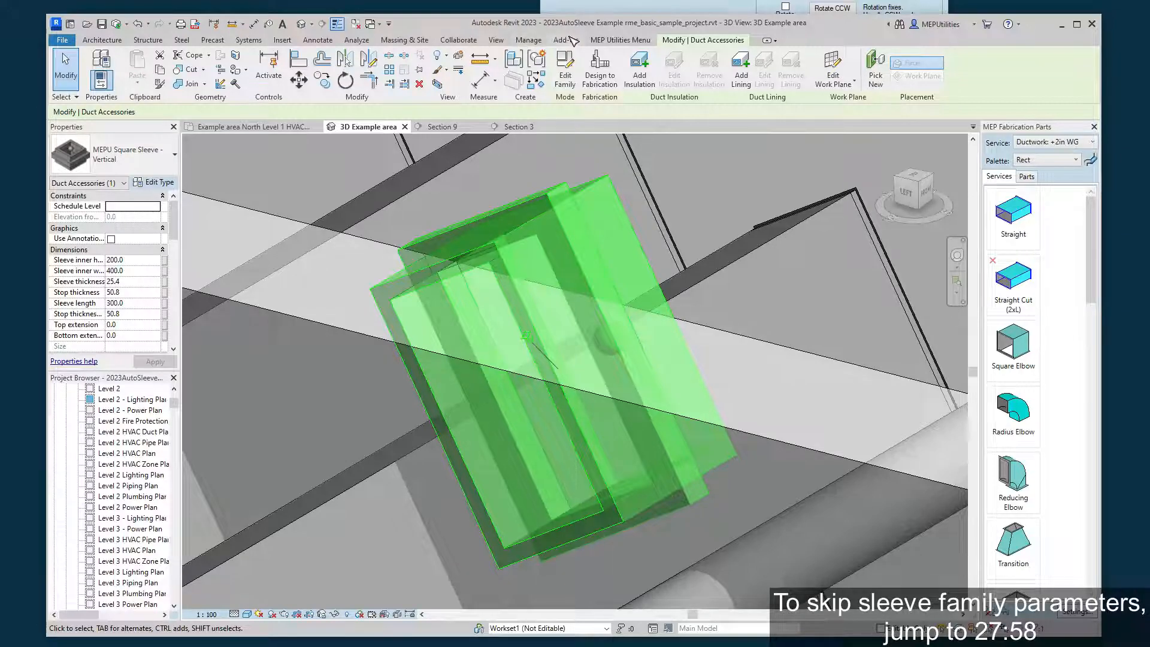
left_click(671, 7)
left_click(794, 88)
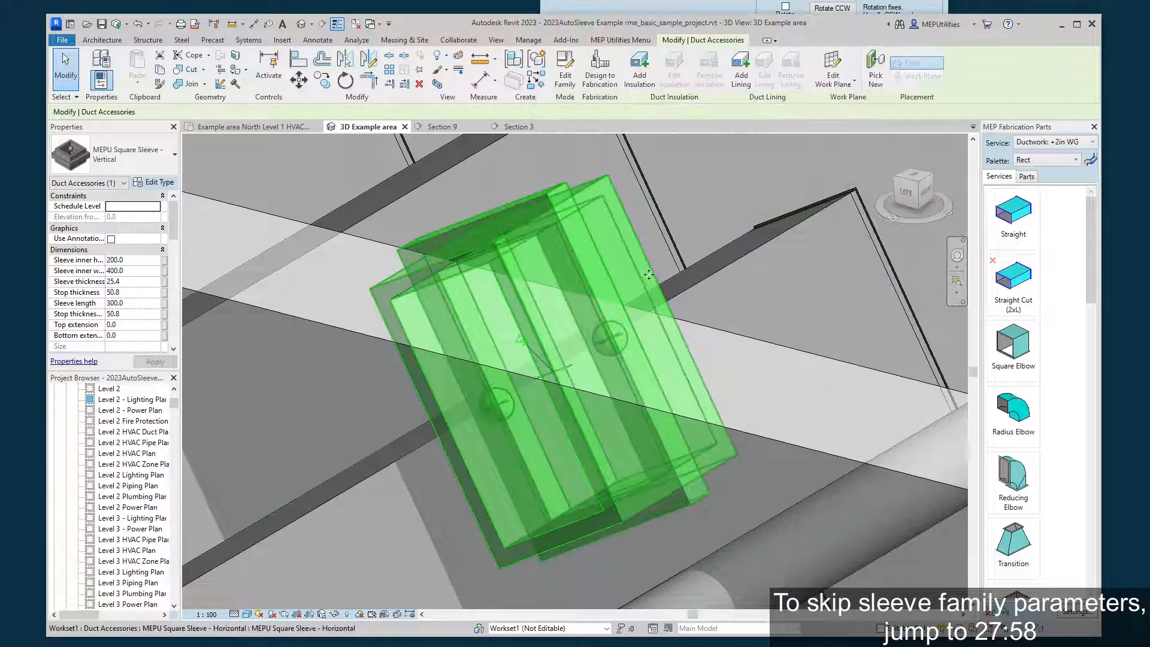
Try a top extension of 30 on the square sleeve and set it back to 0.
middle_click_drag(585, 243, 601, 233)
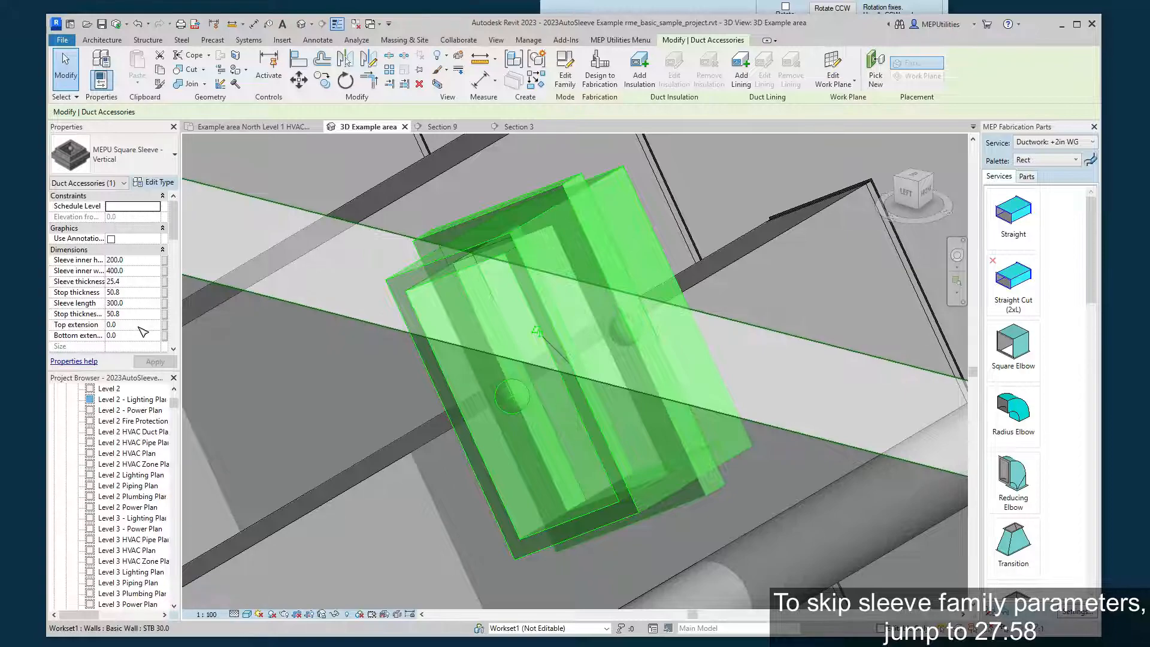
left_click_drag(129, 326, 99, 330)
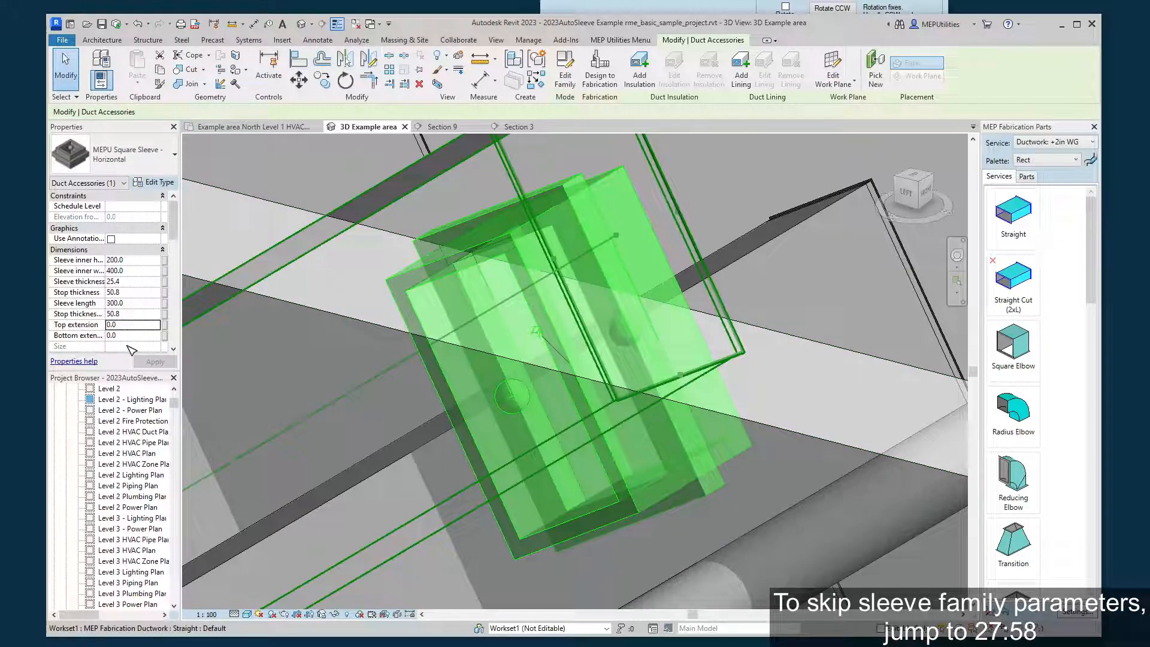
left_click(119, 327)
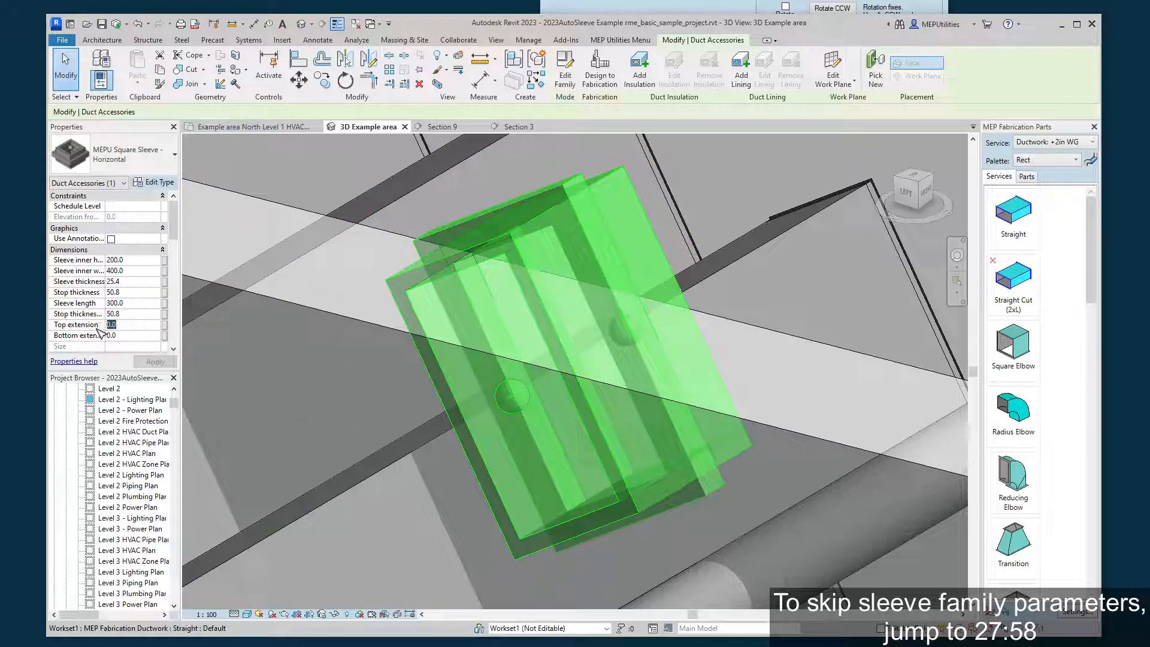
type("30")
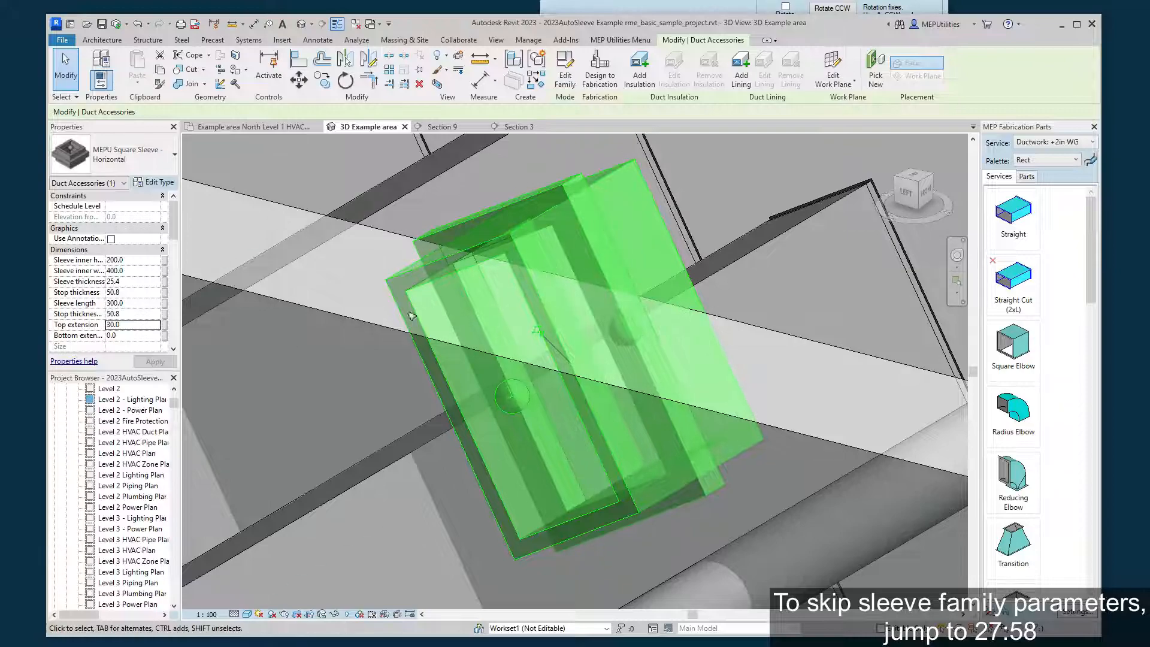
double_click(126, 327)
type("0")
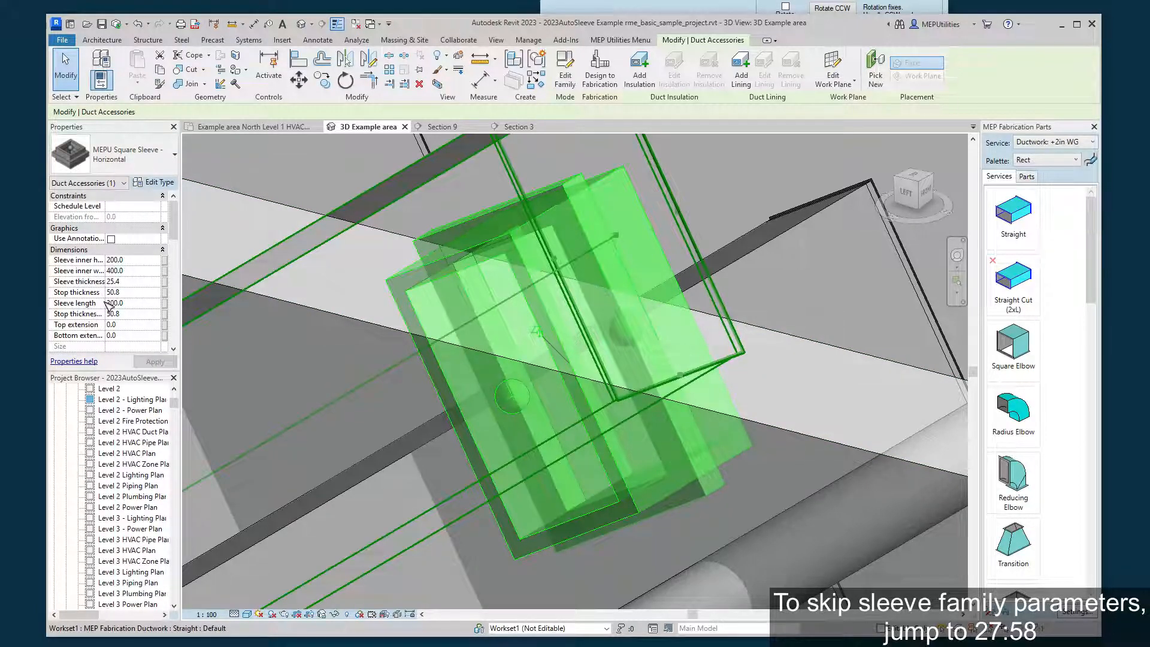
Turn the Tremble point visibility off and back on for the selected square sleeve.
scroll(107, 304, "down", 2)
scroll(109, 298, "down", 5)
scroll(108, 294, "down", 5)
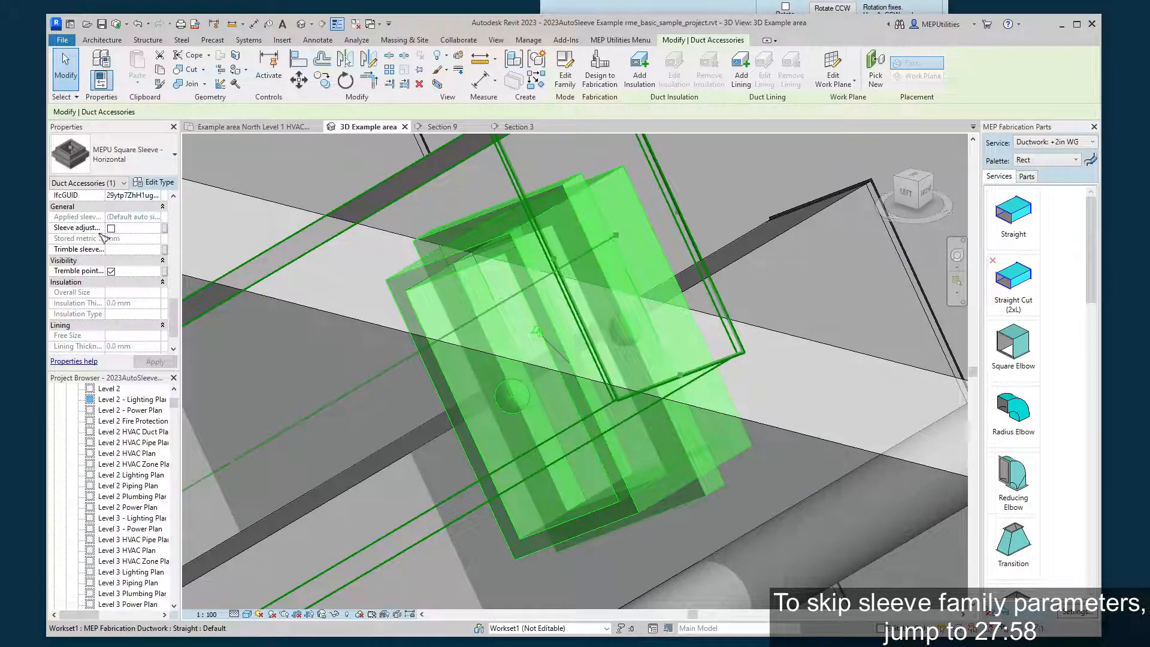
left_click(111, 271)
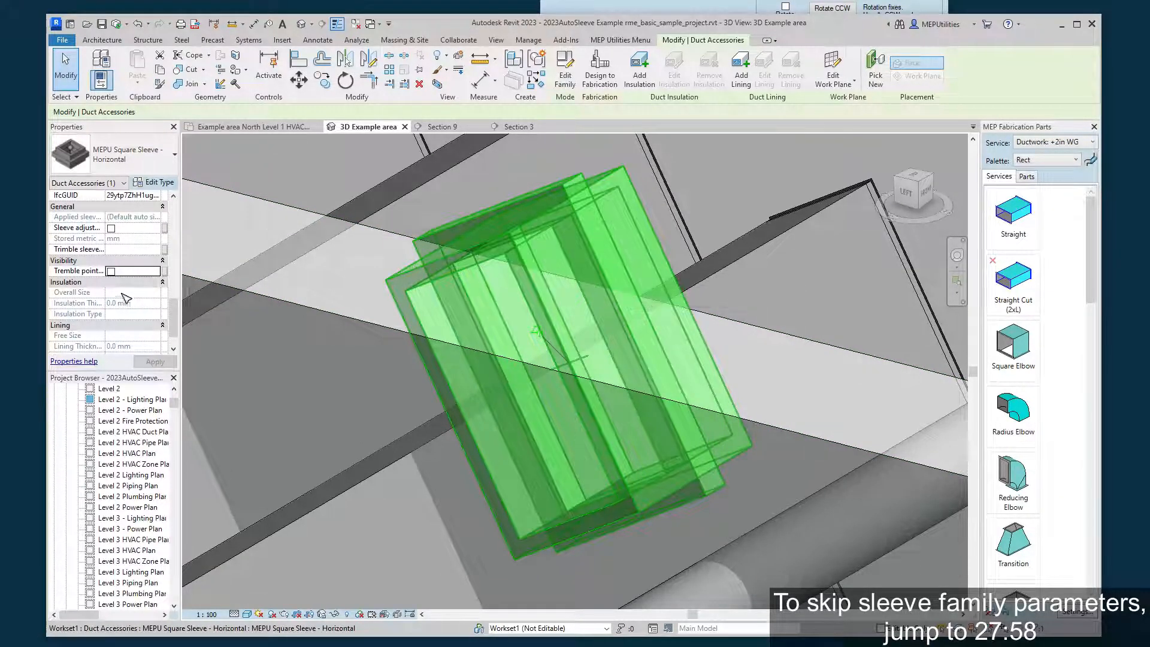
left_click(110, 271)
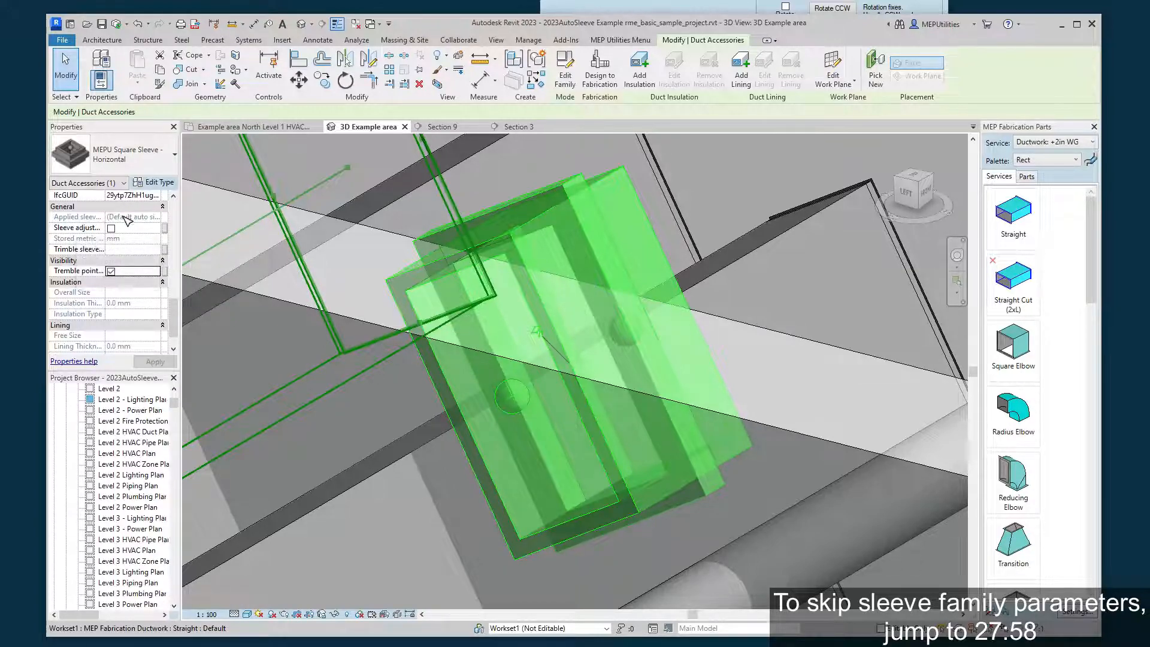
Check the choices for the sleeve to use in the Auto Sleeving Tool and uncover the model.
left_click_drag(744, 0, 539, 30)
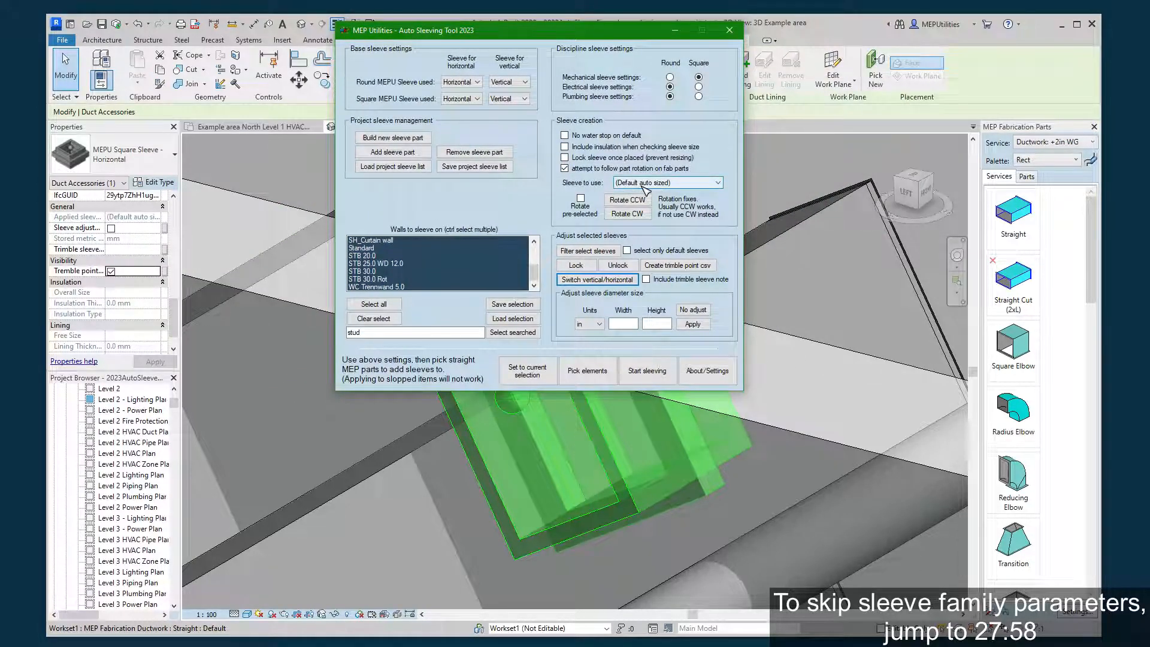
left_click(651, 185)
left_click(653, 191)
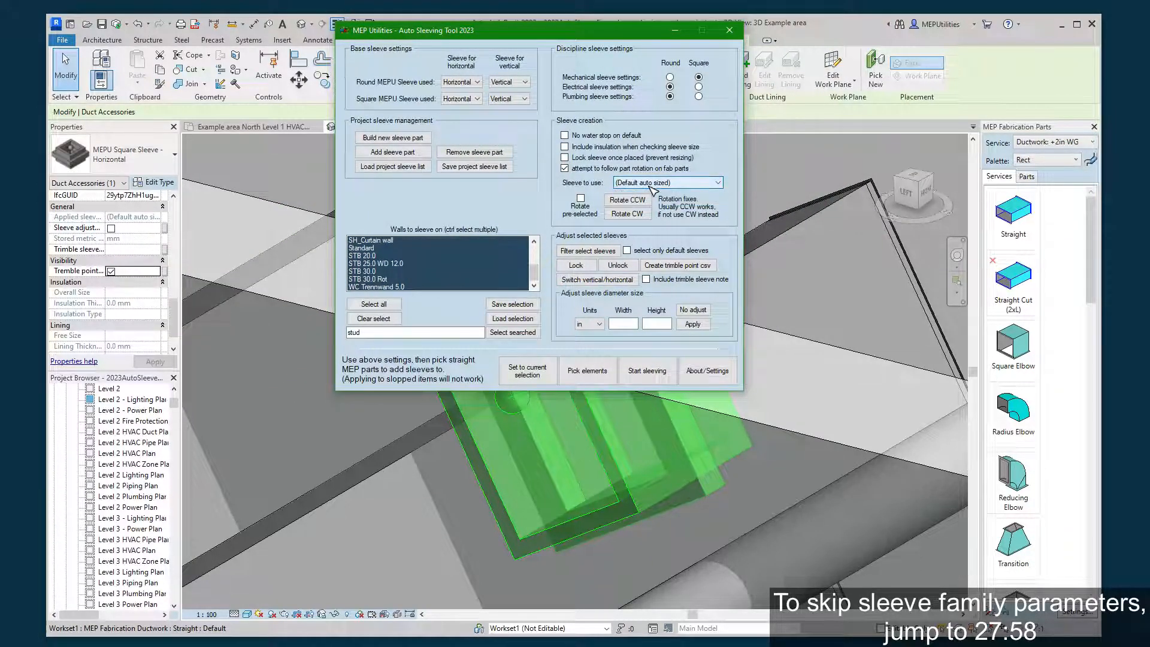
left_click_drag(525, 35, 626, 0)
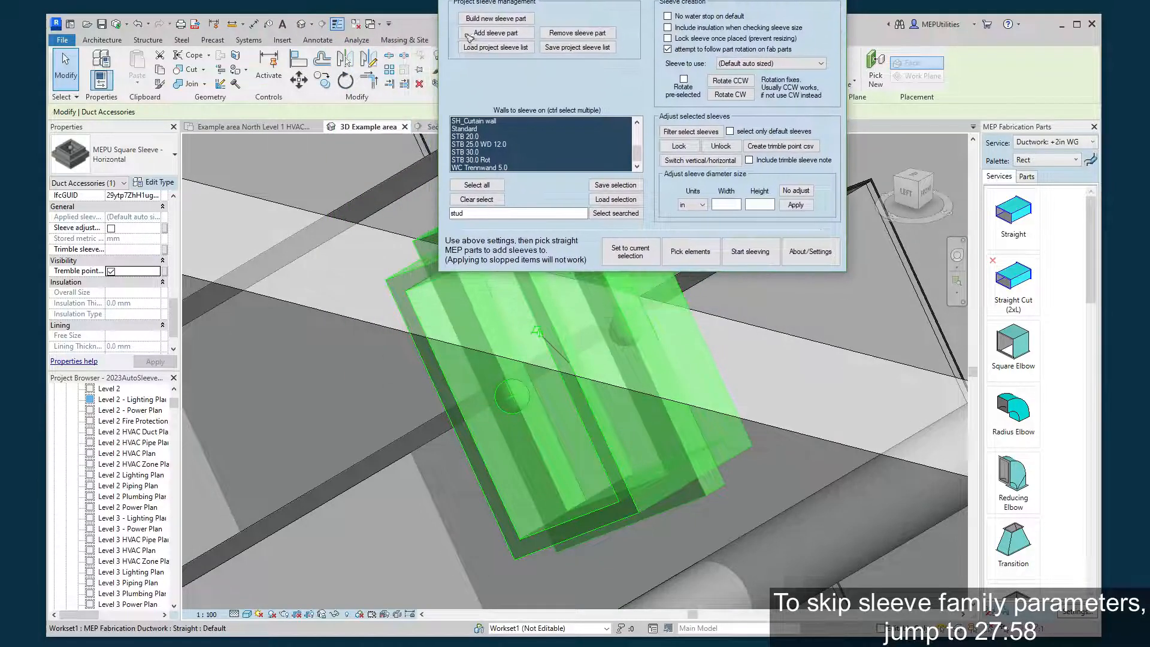
Turn the Sleeve adjustment locked parameter on and back off for the selected square sleeve.
left_click(142, 221)
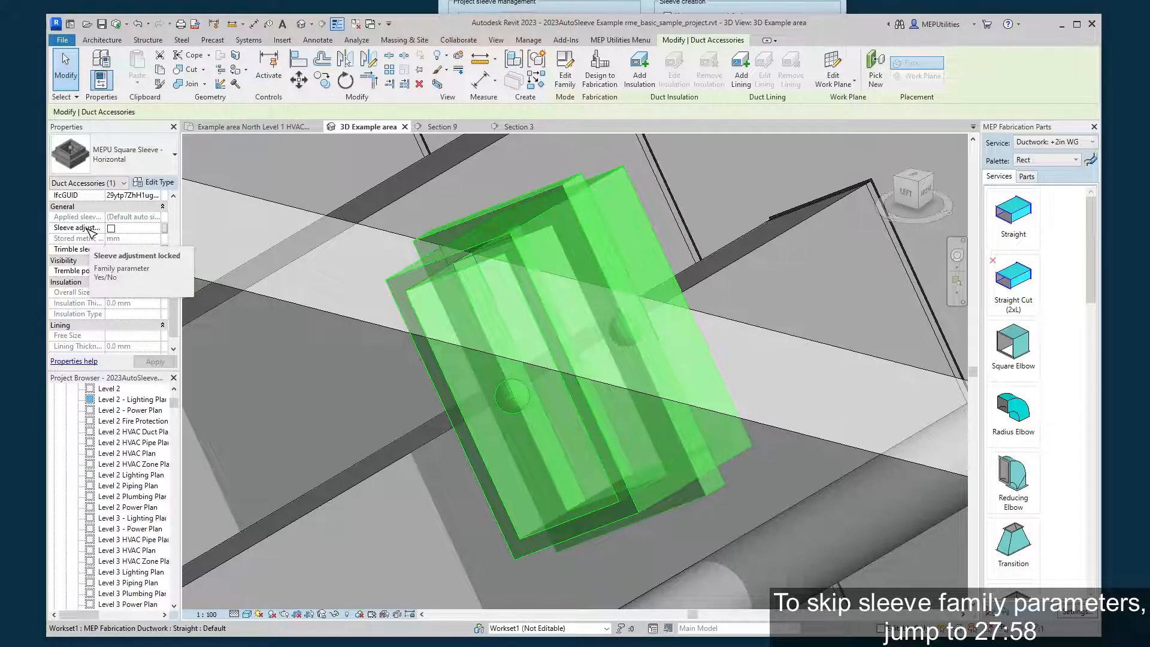
left_click(111, 228)
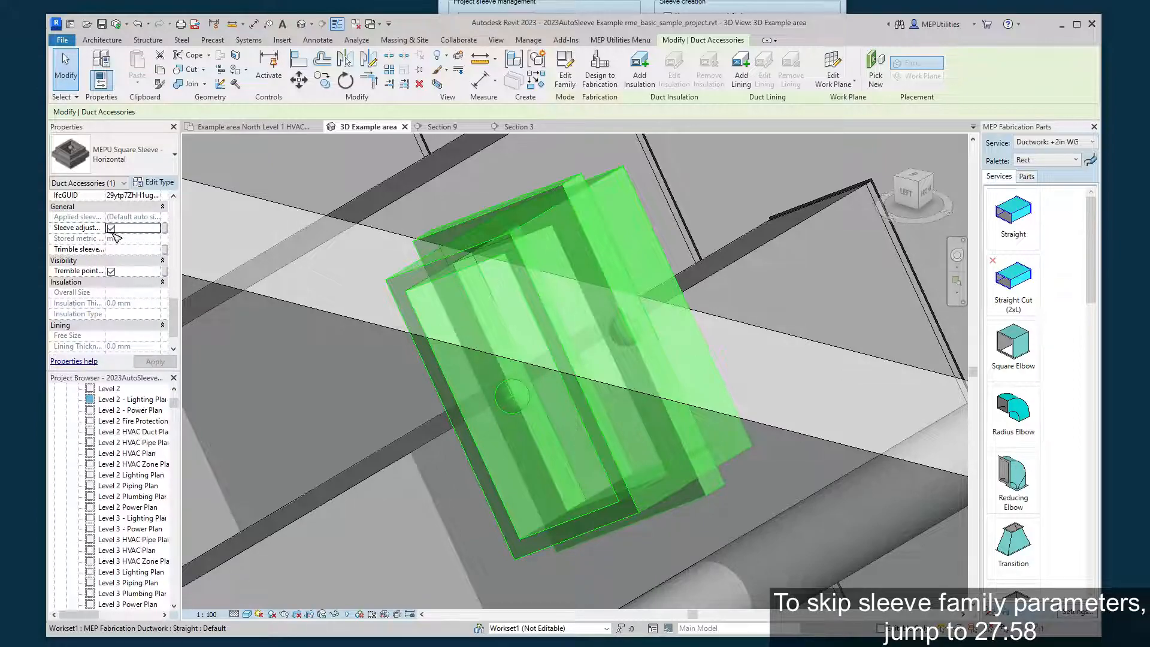
left_click(111, 229)
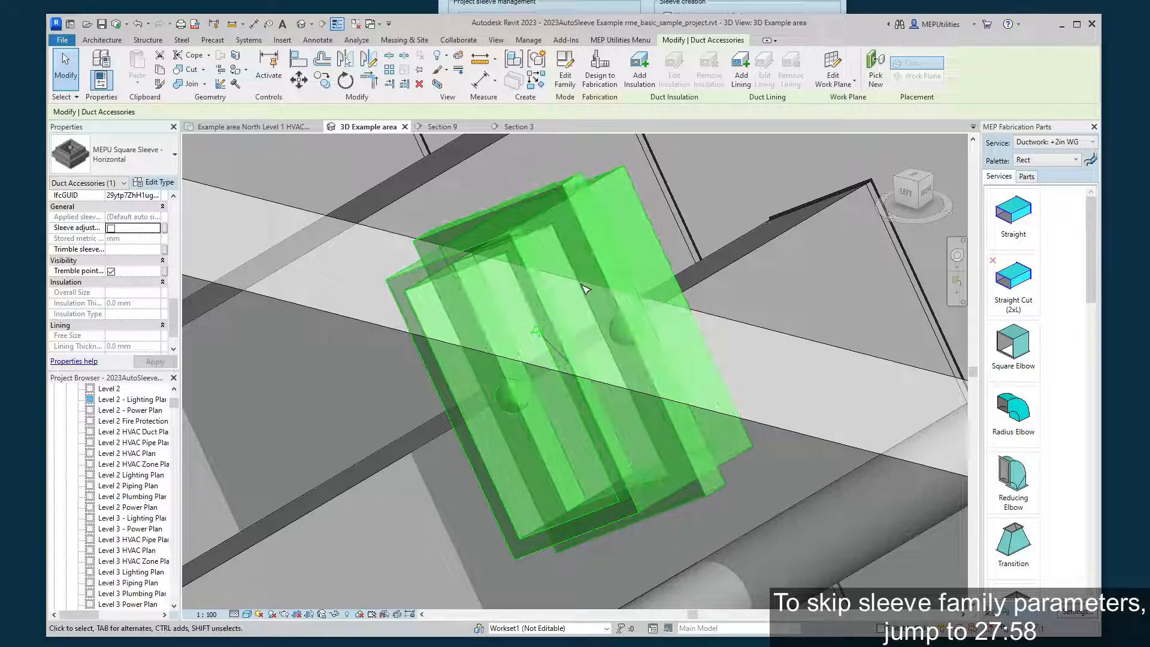
Review the sleeve-to-use options in the Auto Sleeving Tool, keep (Default auto sized), and return to the selected sleeve in the model.
left_click_drag(683, 0, 622, 0)
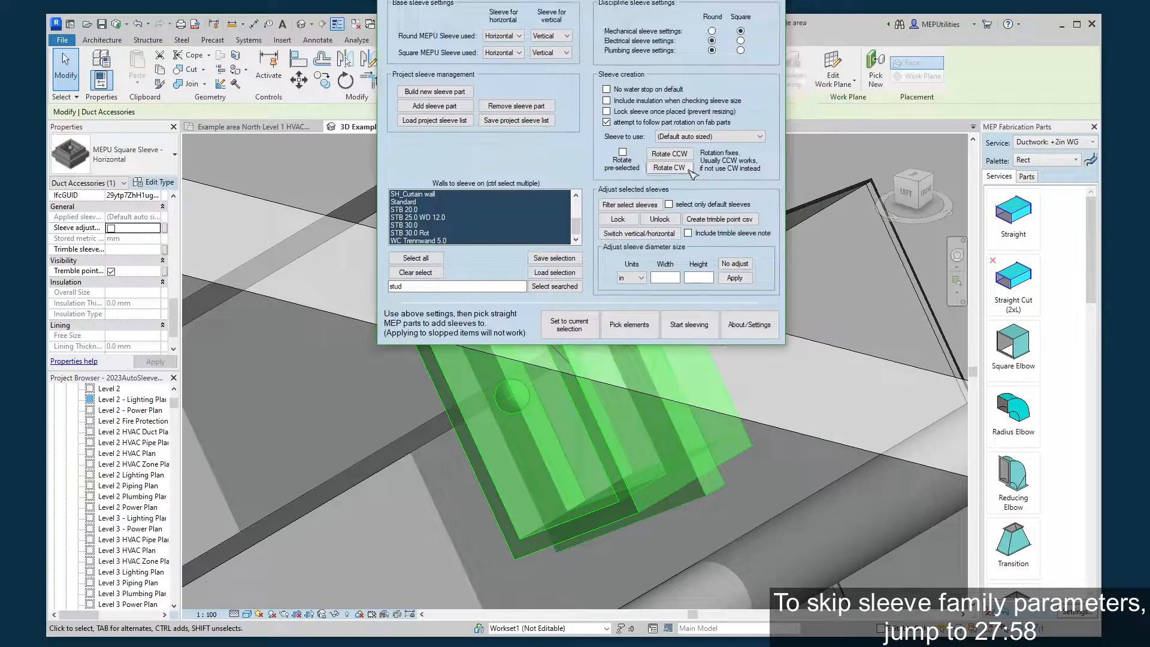
left_click(713, 133)
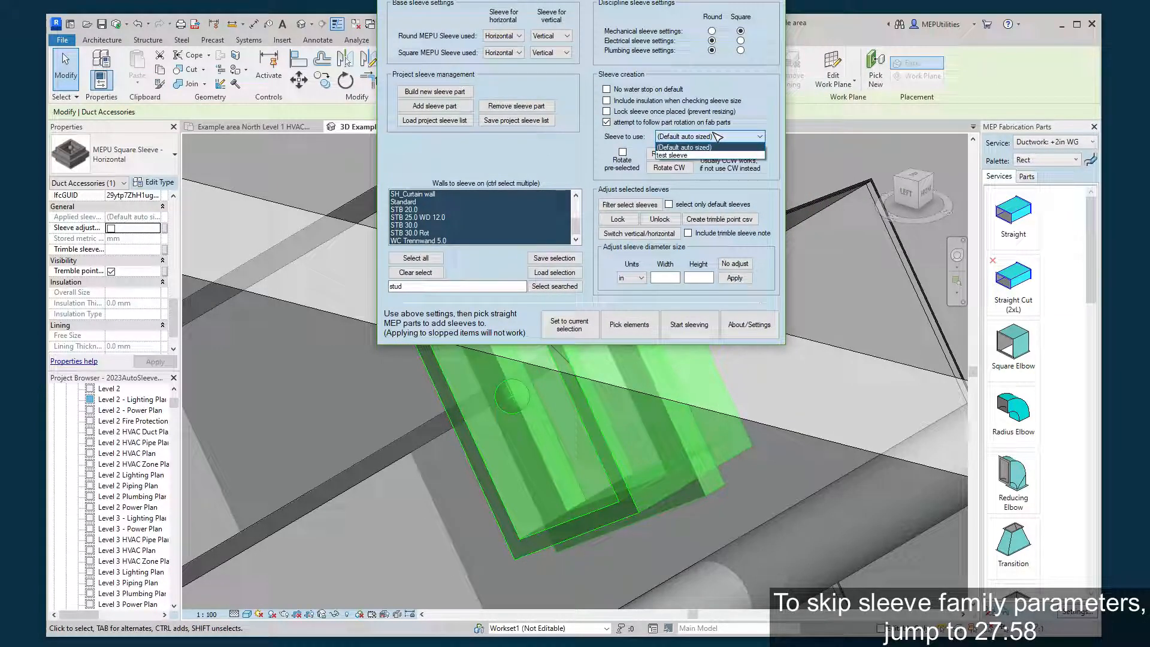
left_click(683, 146)
left_click_drag(688, 0, 742, 0)
left_click(850, 37)
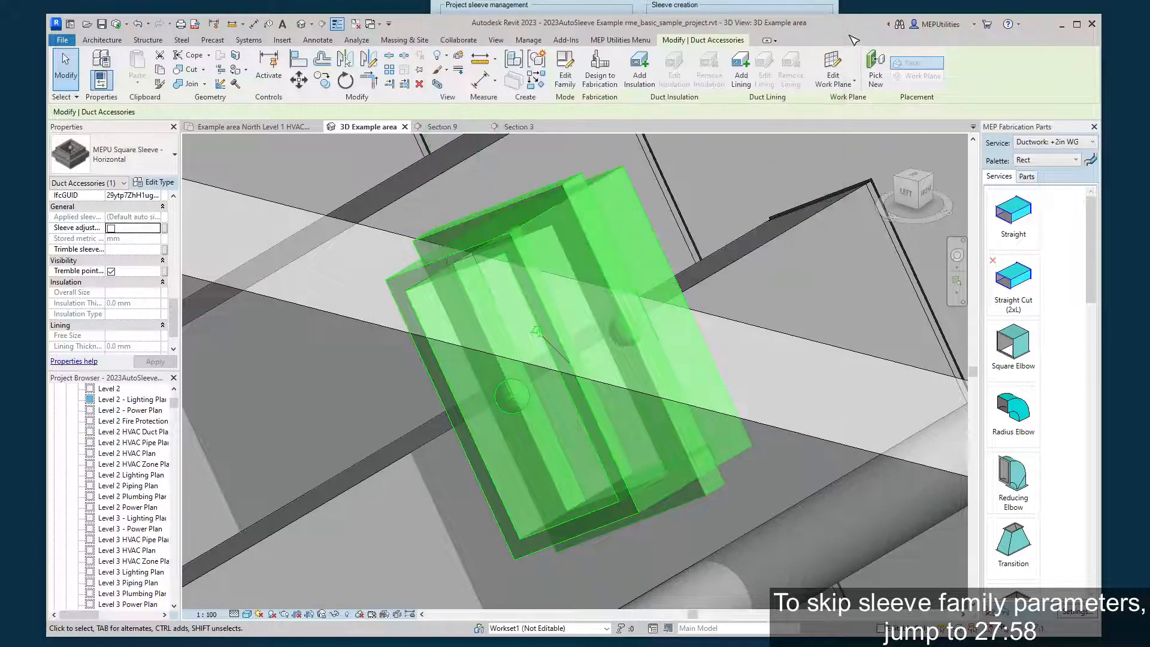
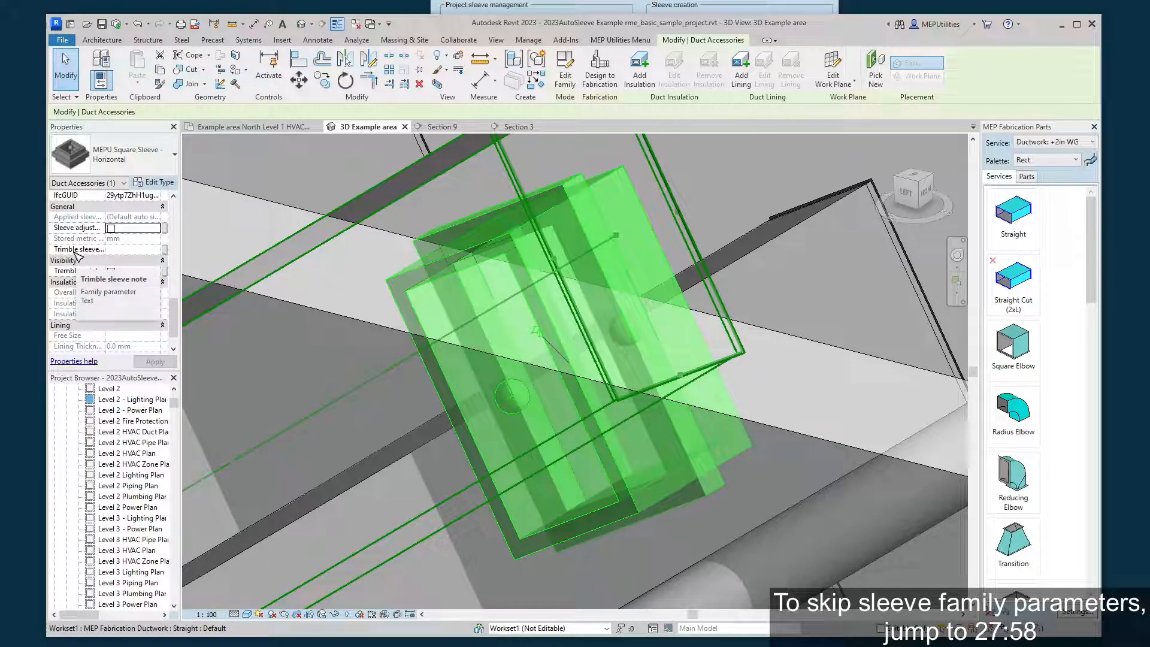
Set the Trimble sleeve note of the selected square sleeve to "sleeve to add v2".
left_click(127, 249)
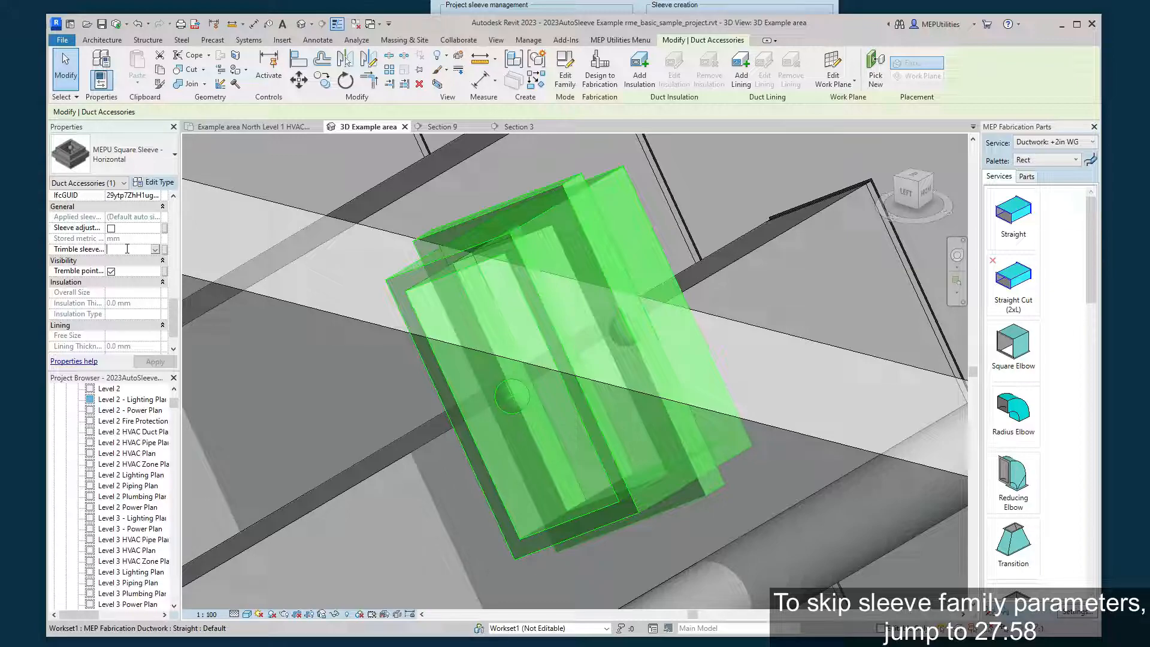
type("sleeve to add")
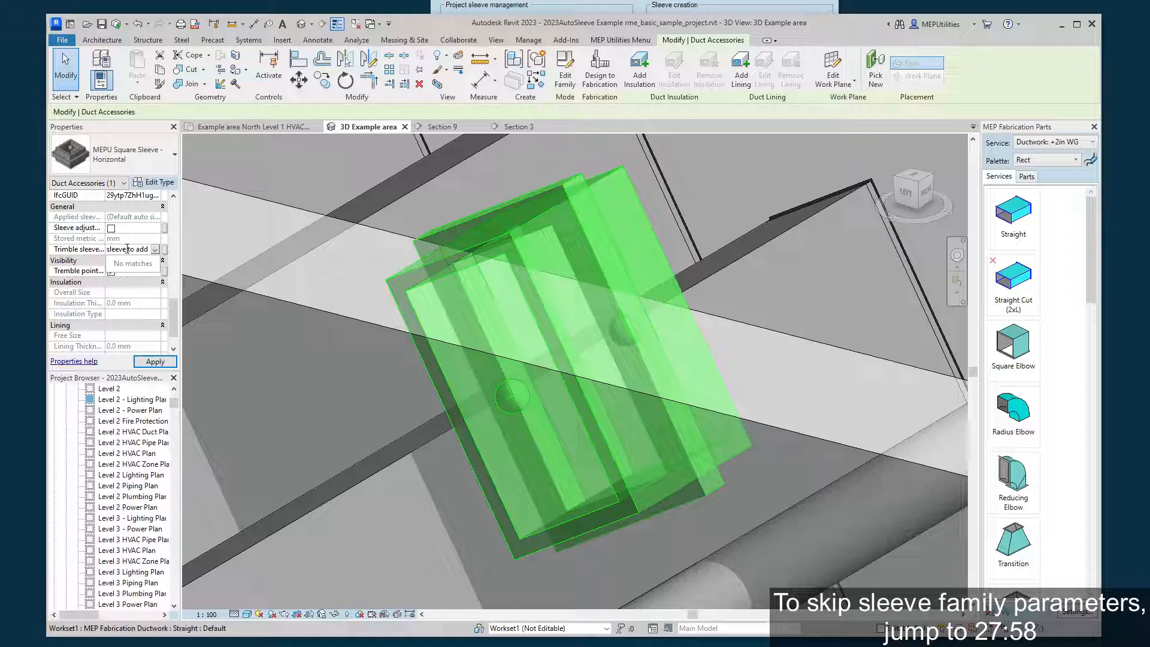
type(" v2")
key("Return")
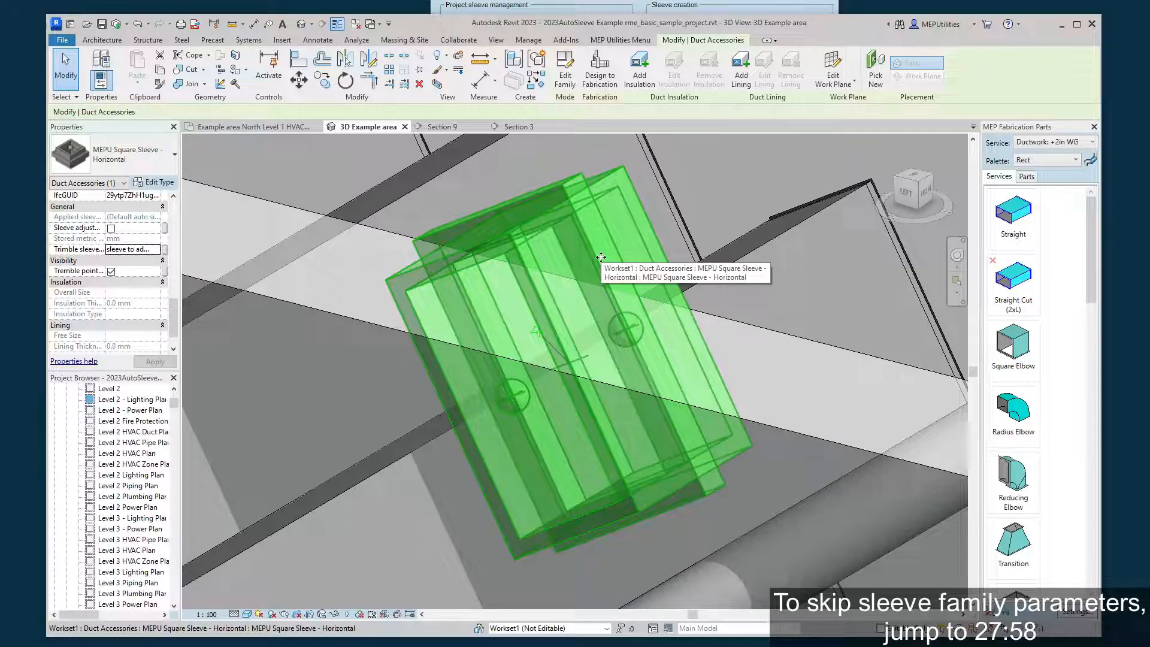
middle_click_drag(600, 257, 650, 212, "shift")
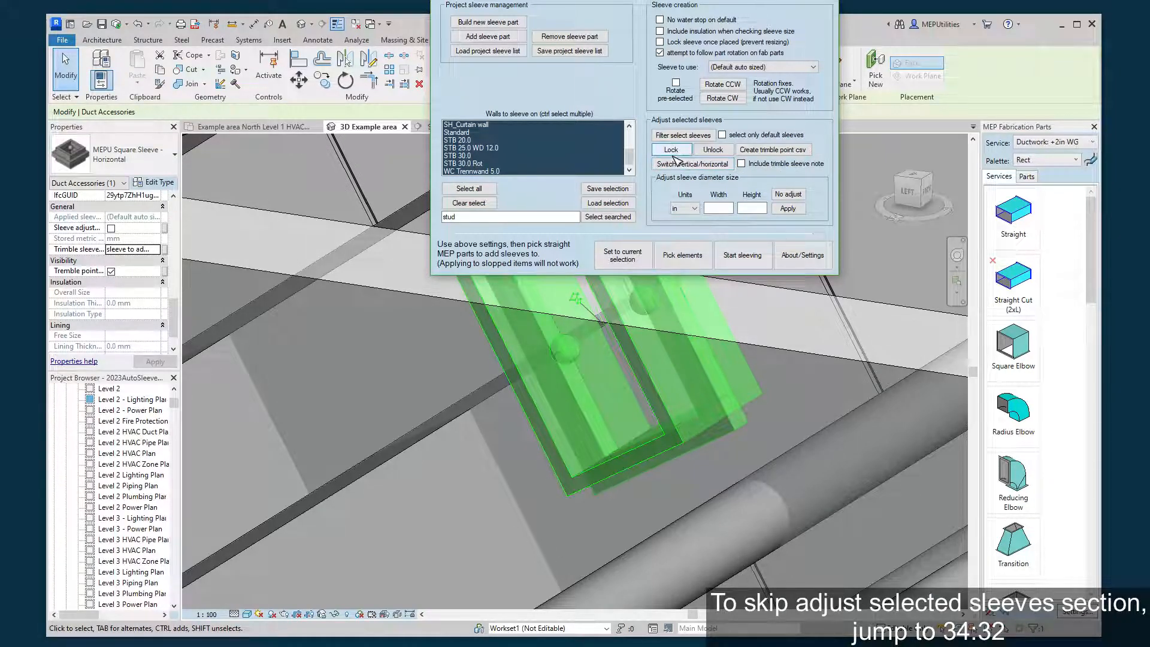
left_click(685, 398)
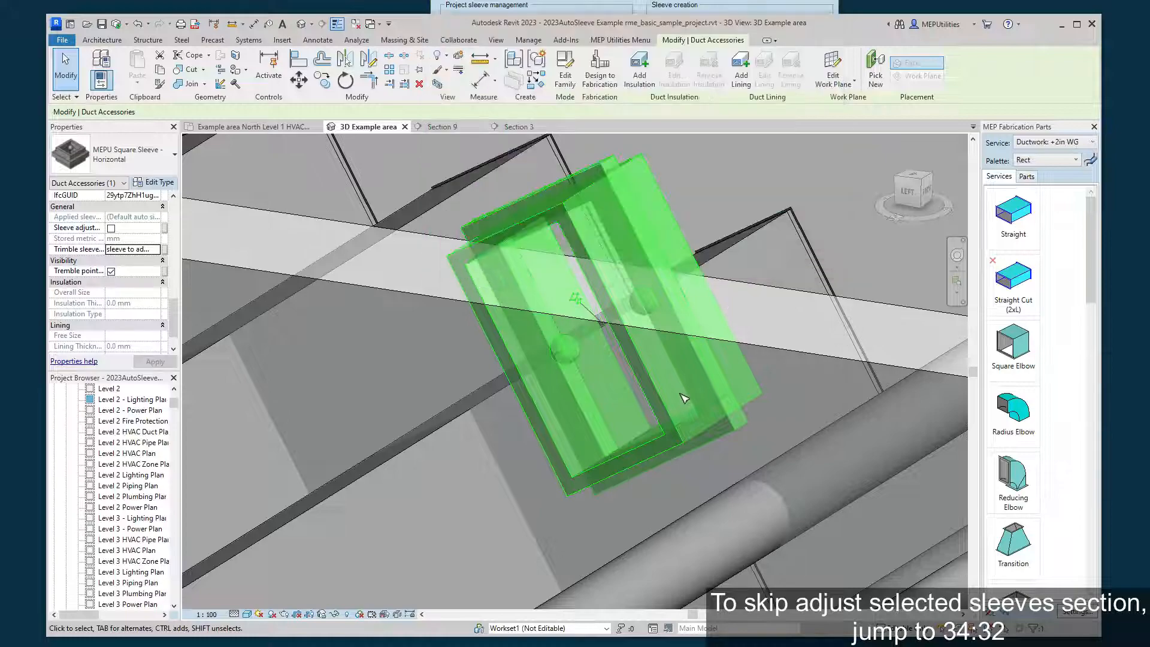
left_click(709, 212)
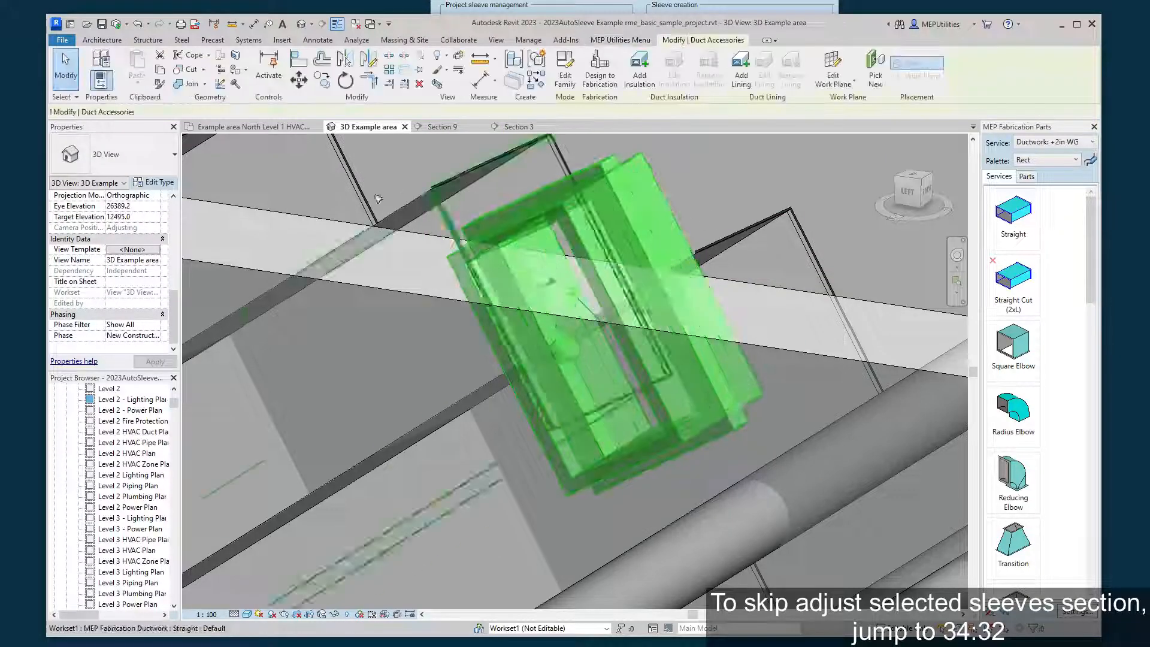
left_click(652, 7)
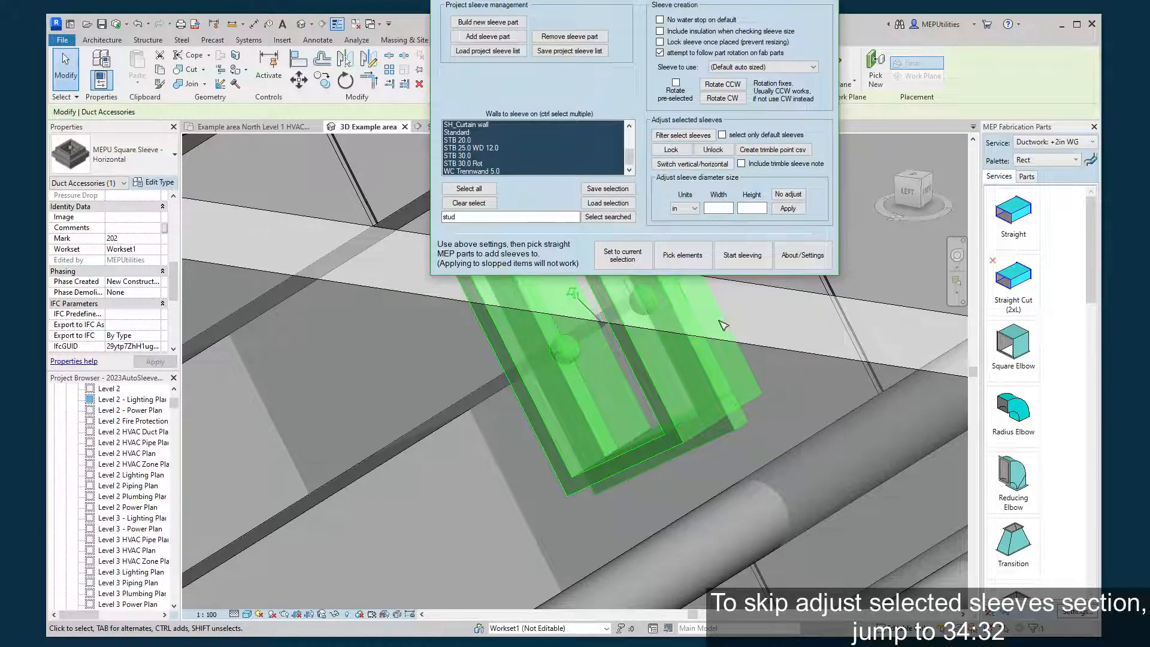
left_click(379, 188)
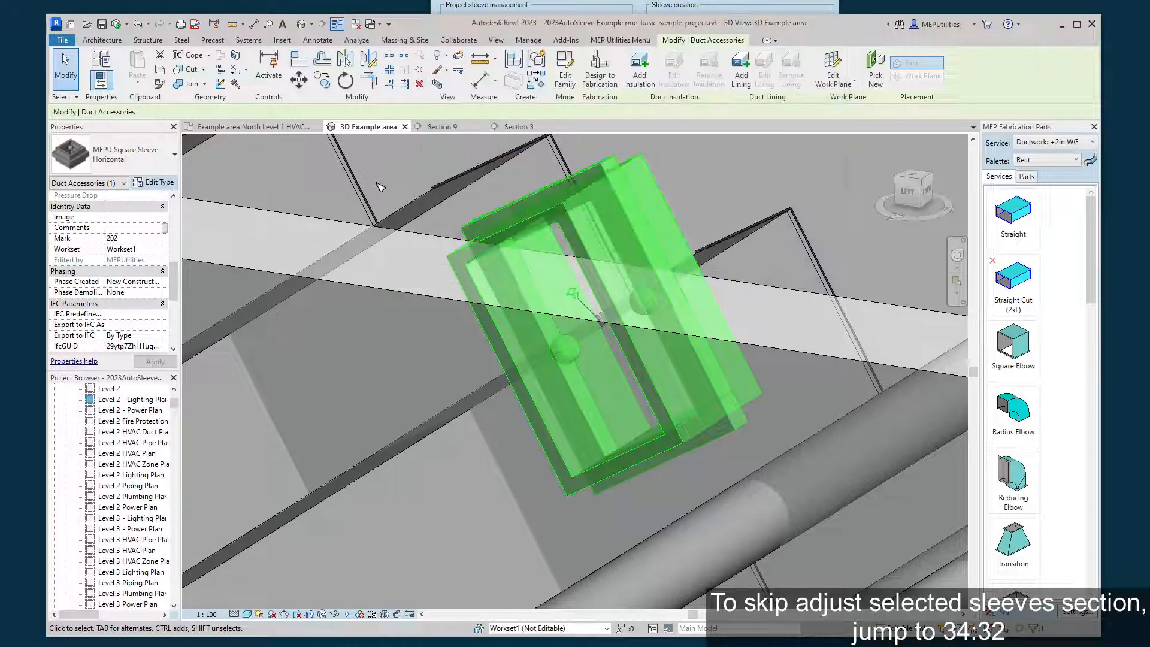
left_click(720, 181)
left_click(661, 199)
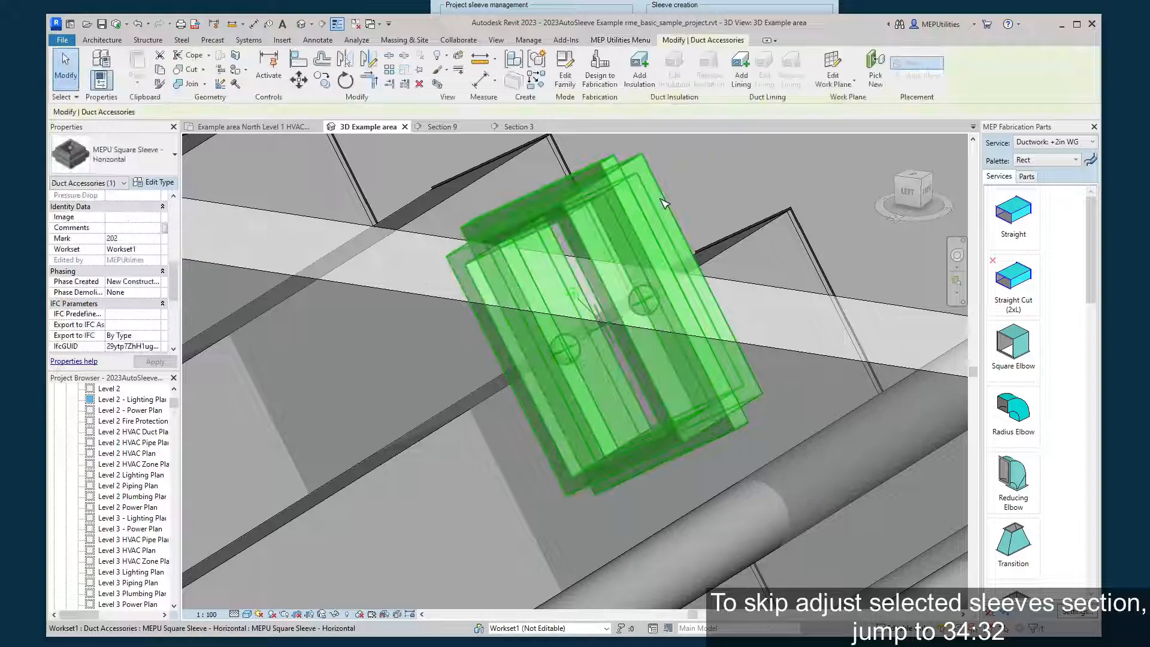
key("Escape")
Open the Section 9 view at the upper row of four rectangular ducts.
left_click(517, 126)
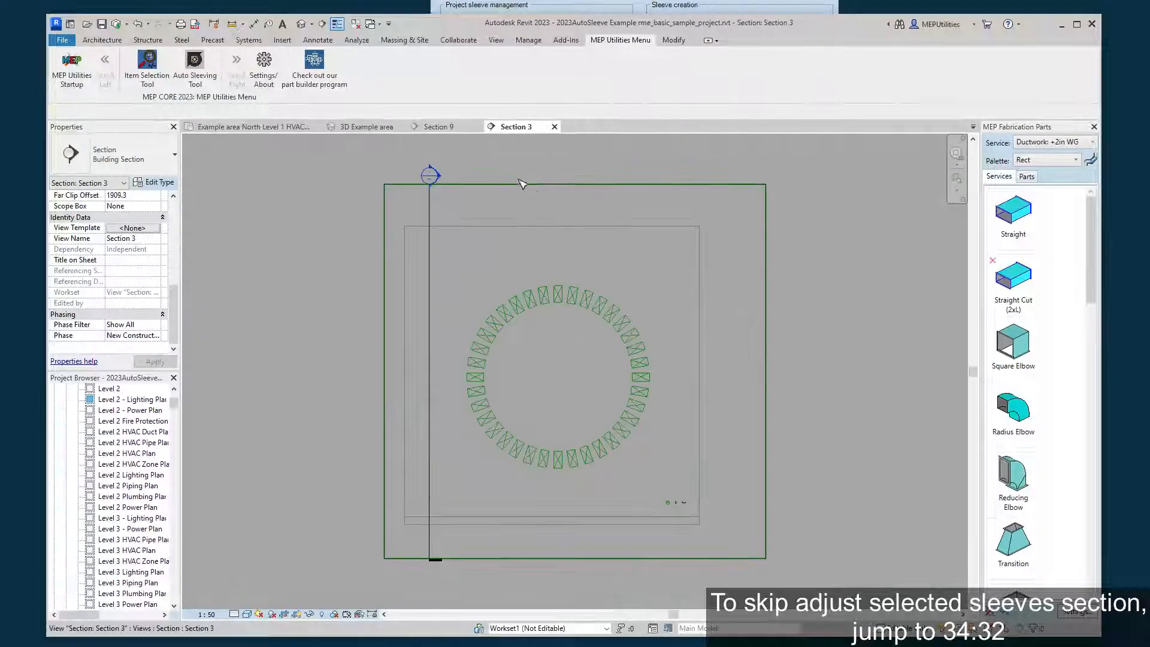
left_click(437, 126)
middle_click_drag(555, 328, 733, 189)
scroll(621, 139, "down", 1)
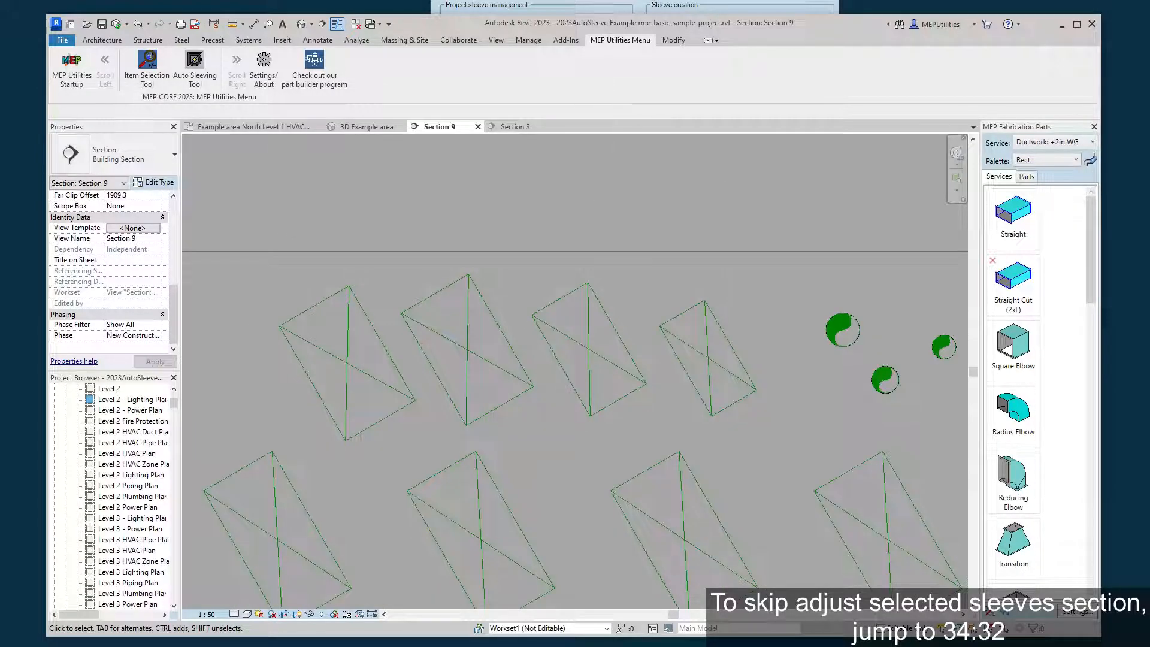
Box-select the four upper rectangular ducts, create default auto-sized sleeves on them, and select the new sleeves.
left_click(639, 6)
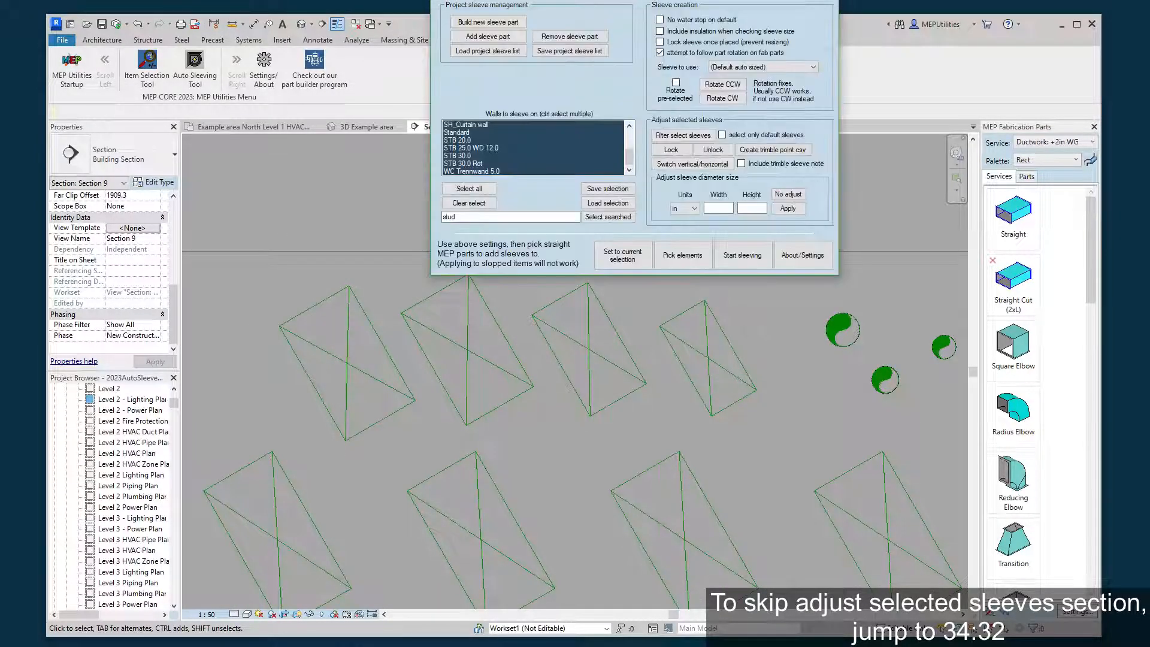
left_click(669, 254)
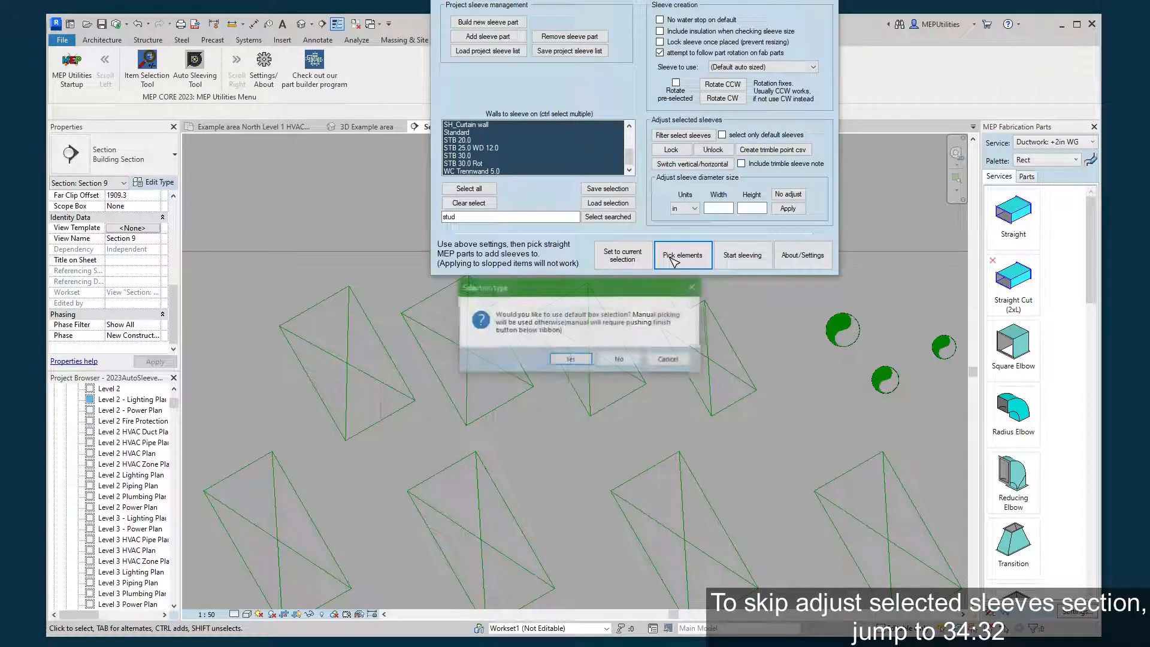
left_click(571, 360)
left_click_drag(221, 215, 787, 472)
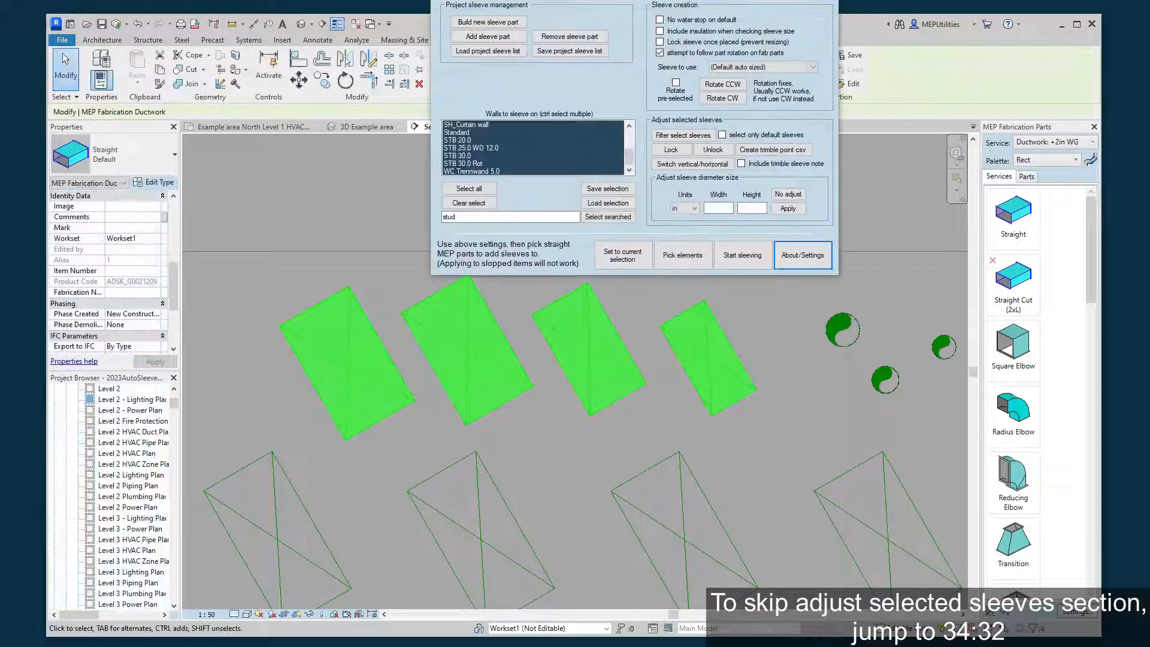
left_click(740, 262)
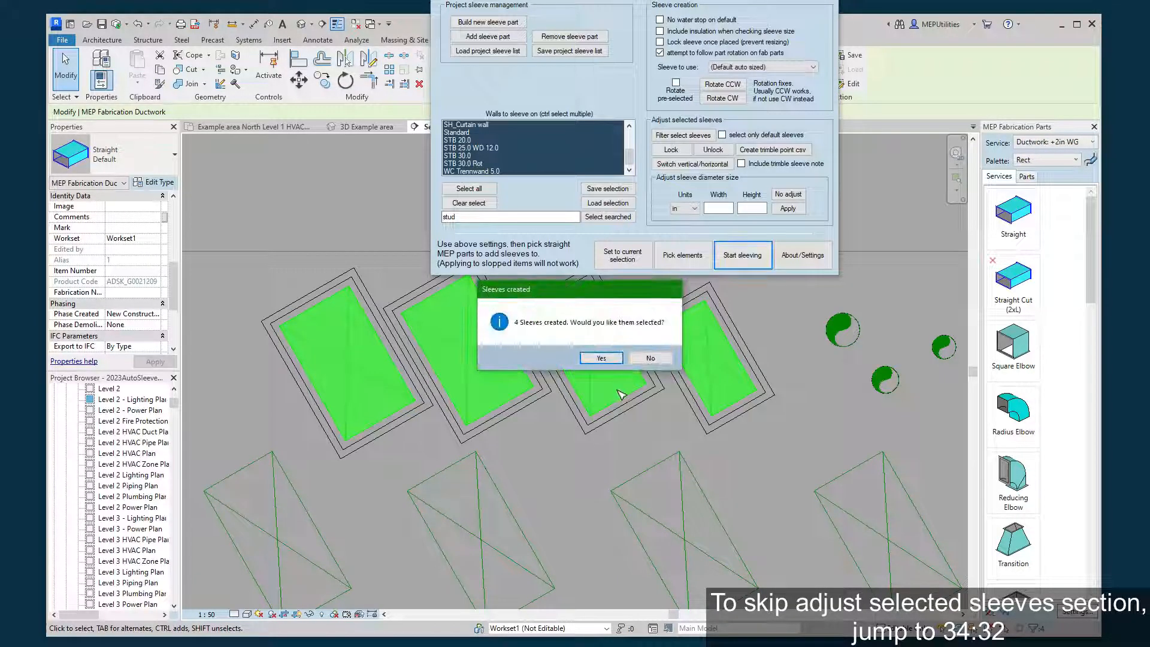
left_click(611, 358)
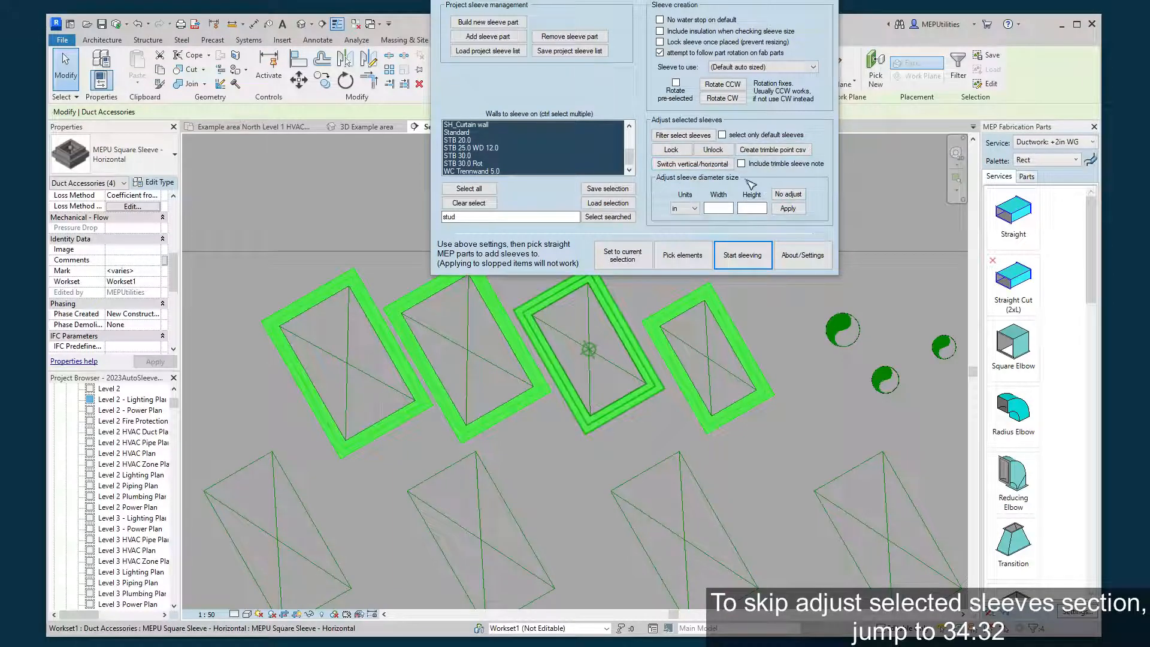
Pick the four new square sleeves with the default box selection and lock them against adjustment.
left_click(313, 251)
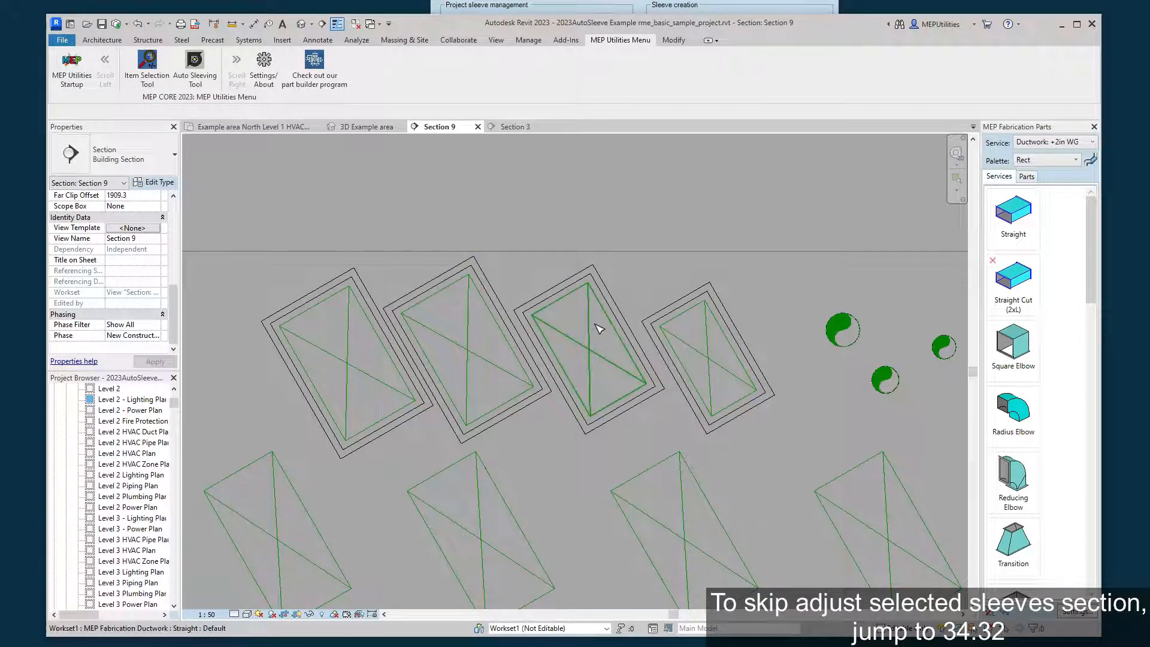
left_click(701, 4)
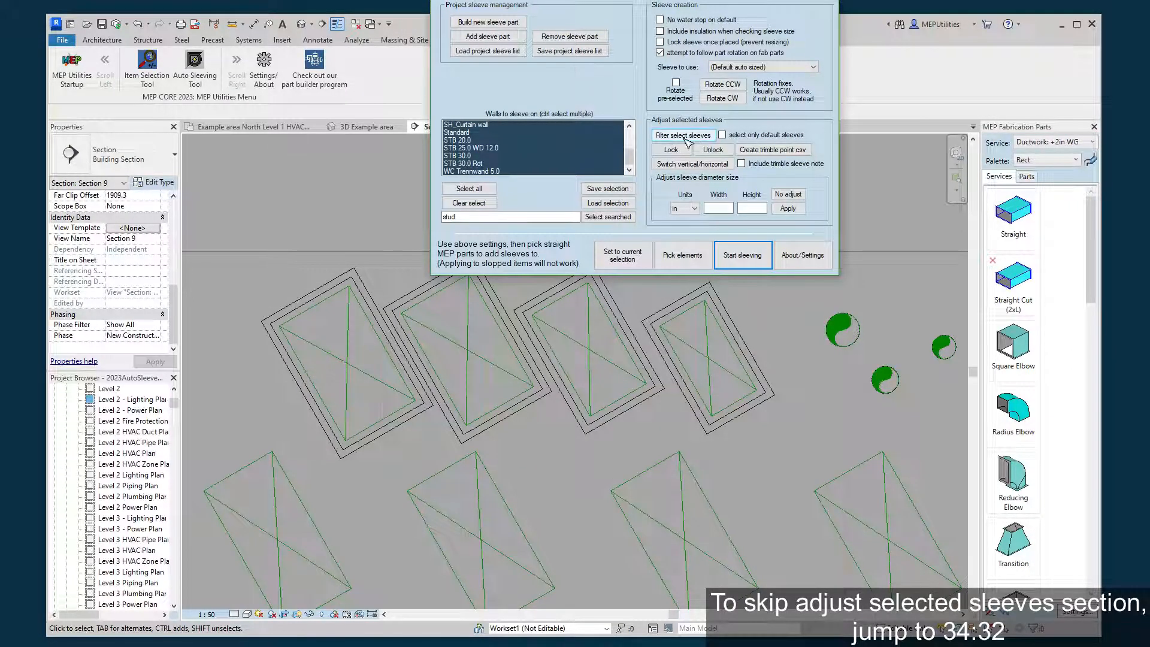
left_click_drag(681, 0, 684, 0)
left_click(684, 219)
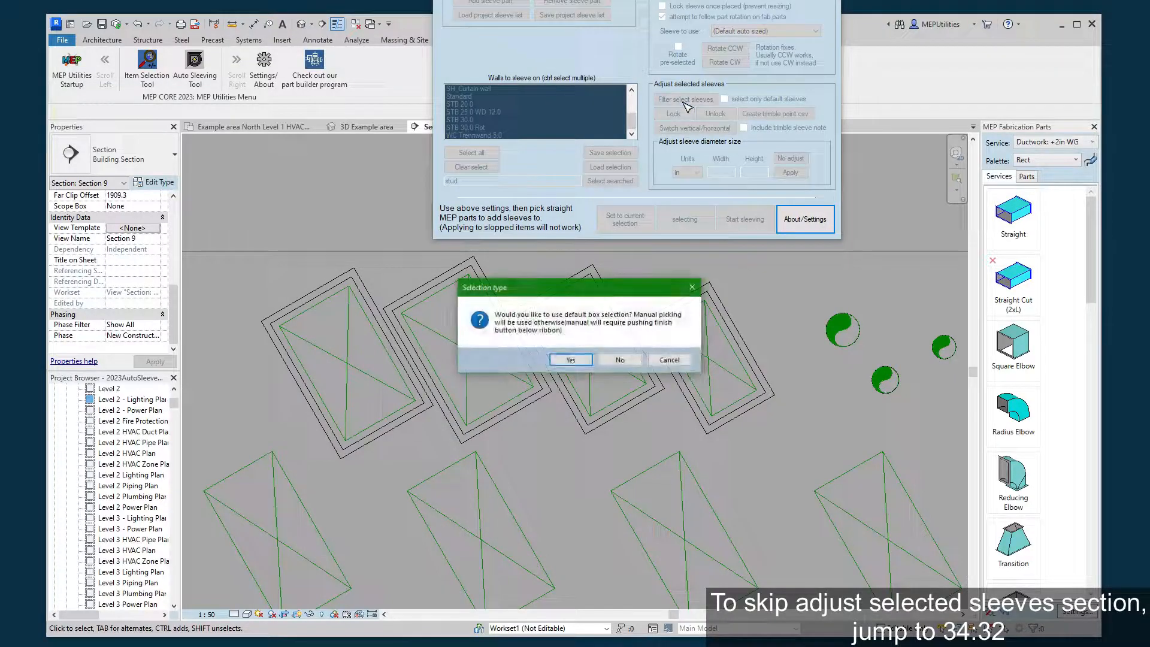
left_click(572, 359)
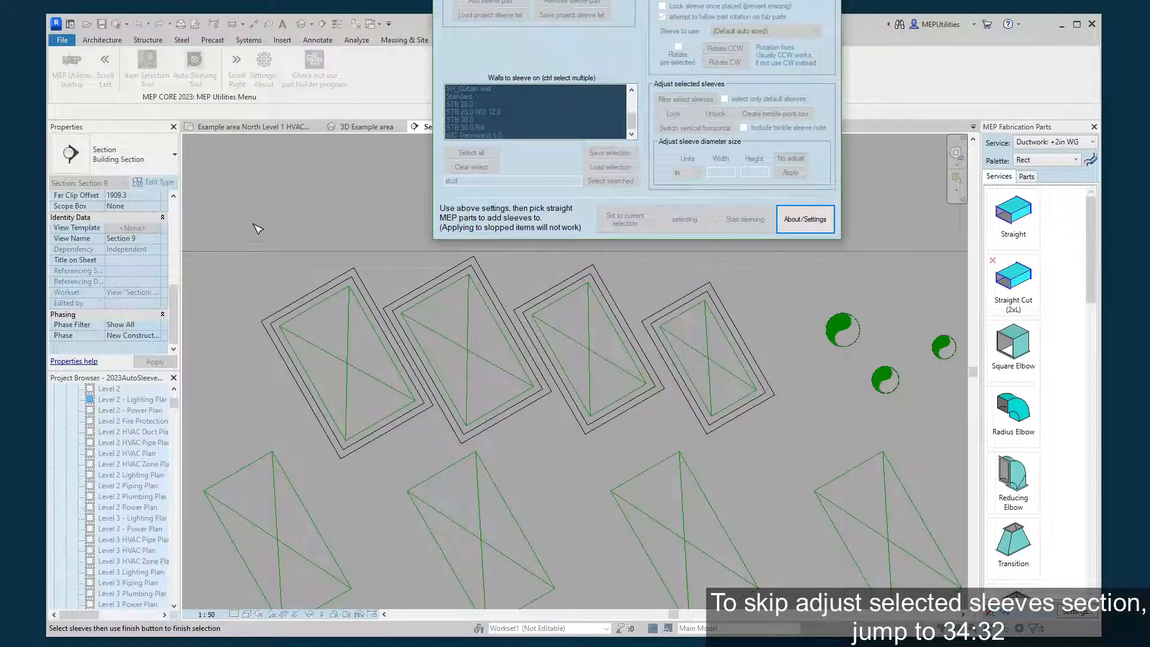
left_click_drag(241, 212, 839, 520)
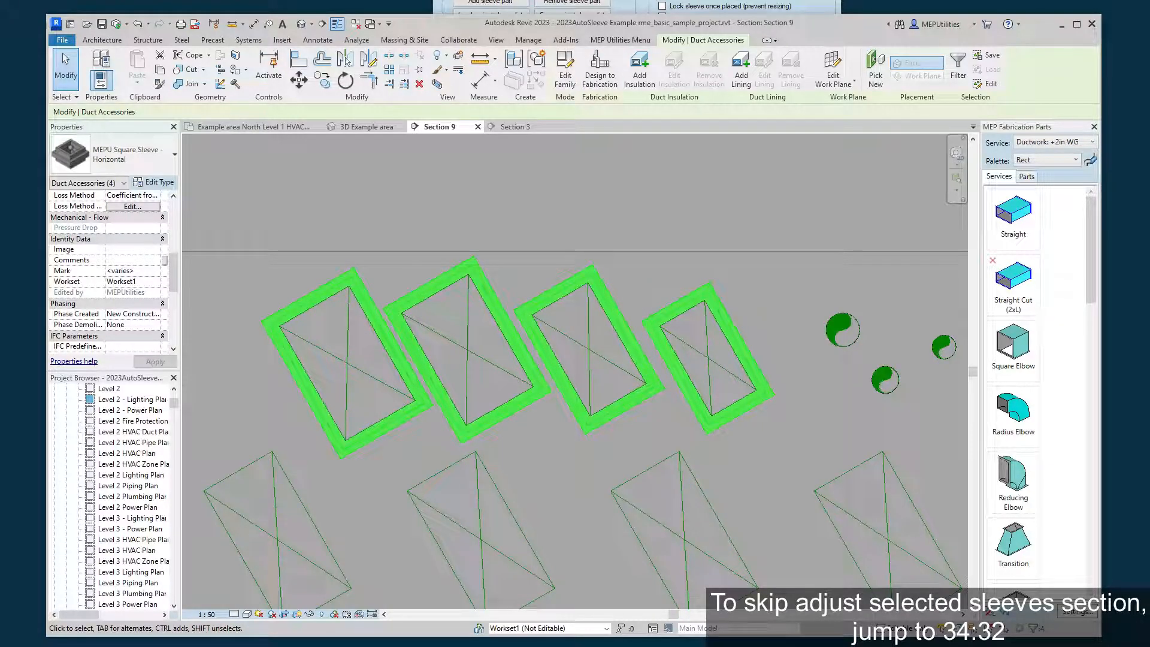
key("alt+Tab")
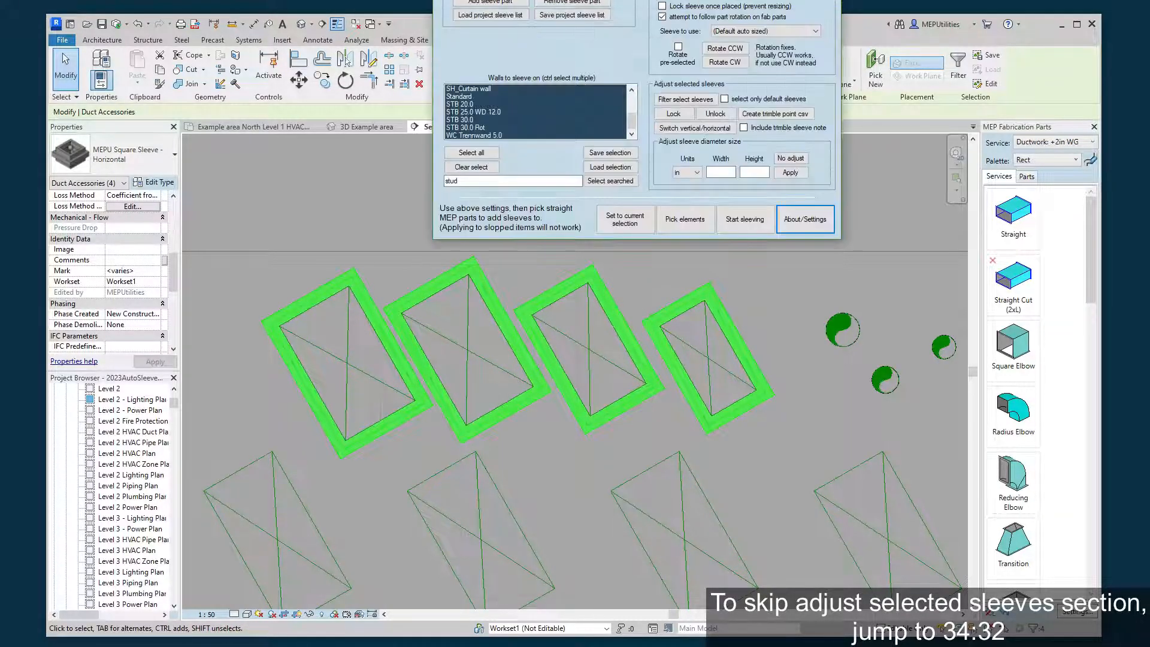
left_click(682, 114)
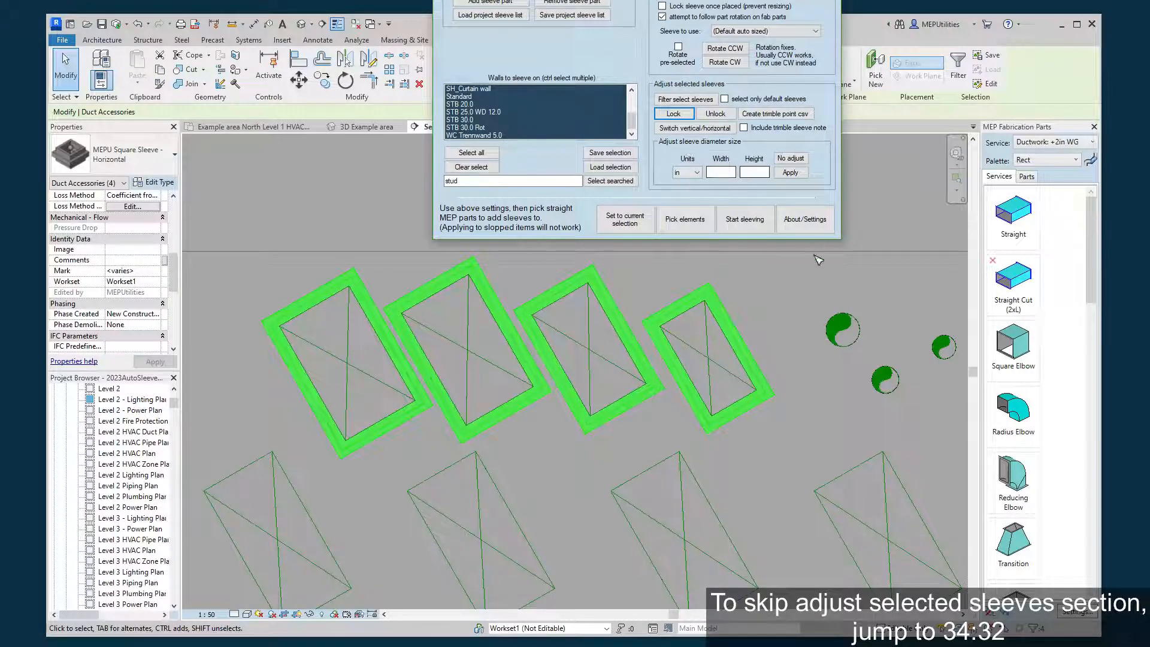
Check the Sleeve adjustment locked parameter of the rightmost square sleeve, then clear the selection.
left_click(772, 302)
left_click(672, 296)
left_click(667, 308)
scroll(116, 292, "down", 5)
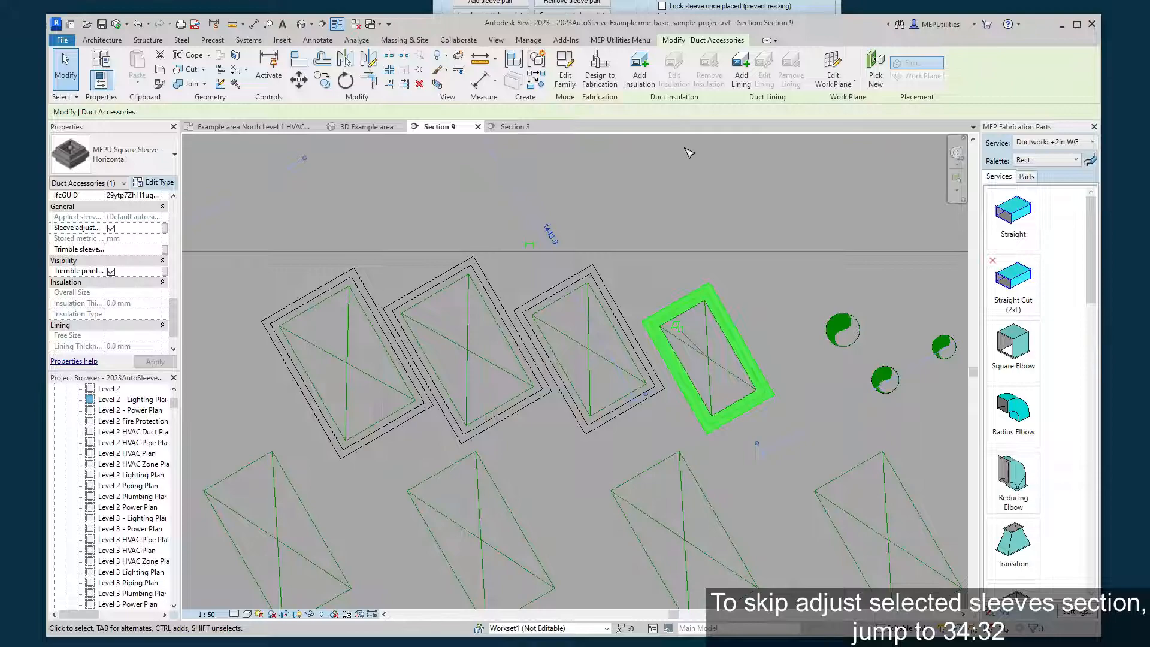
left_click(746, 277)
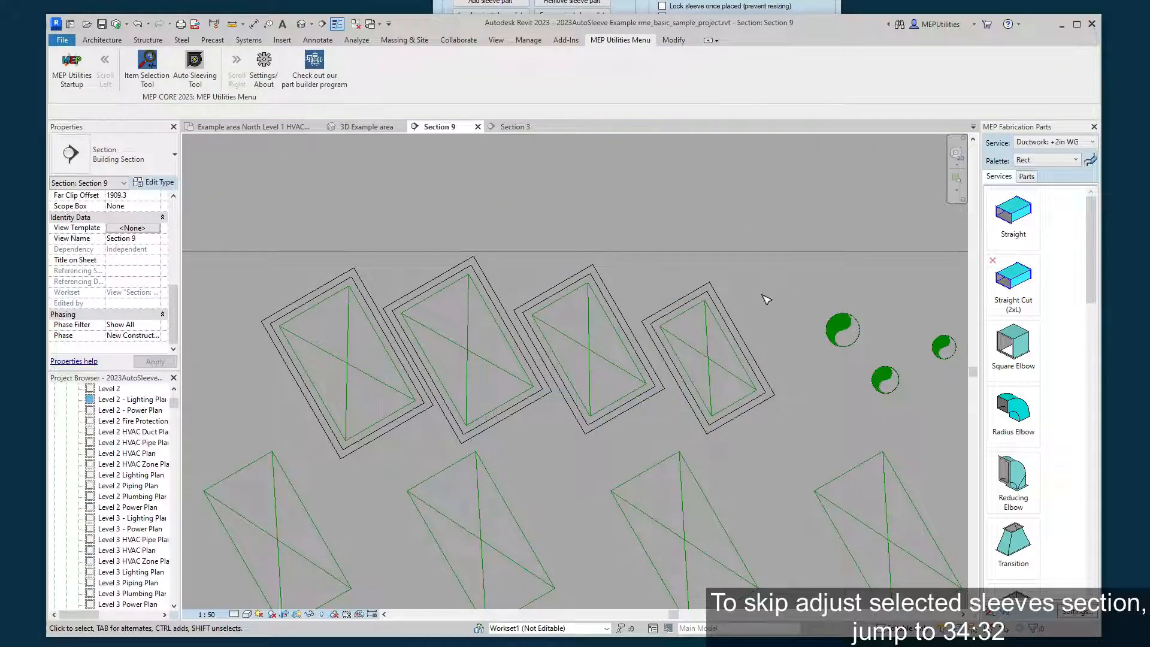
left_click(677, 326)
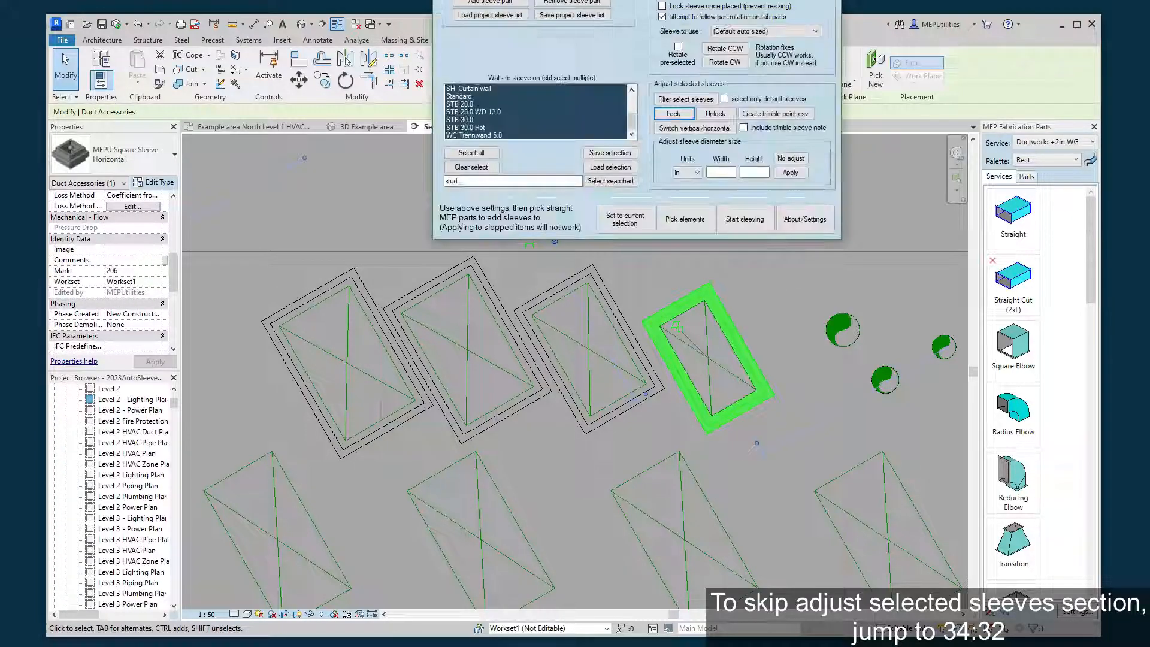
left_click_drag(637, 1, 480, 0)
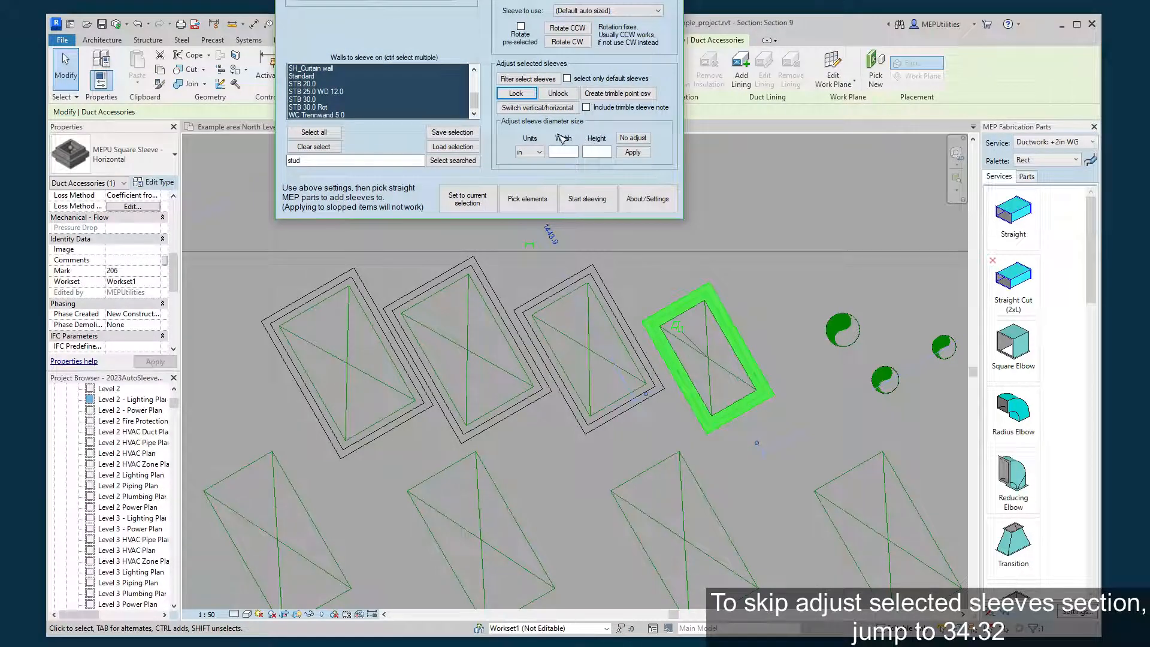
left_click(243, 241)
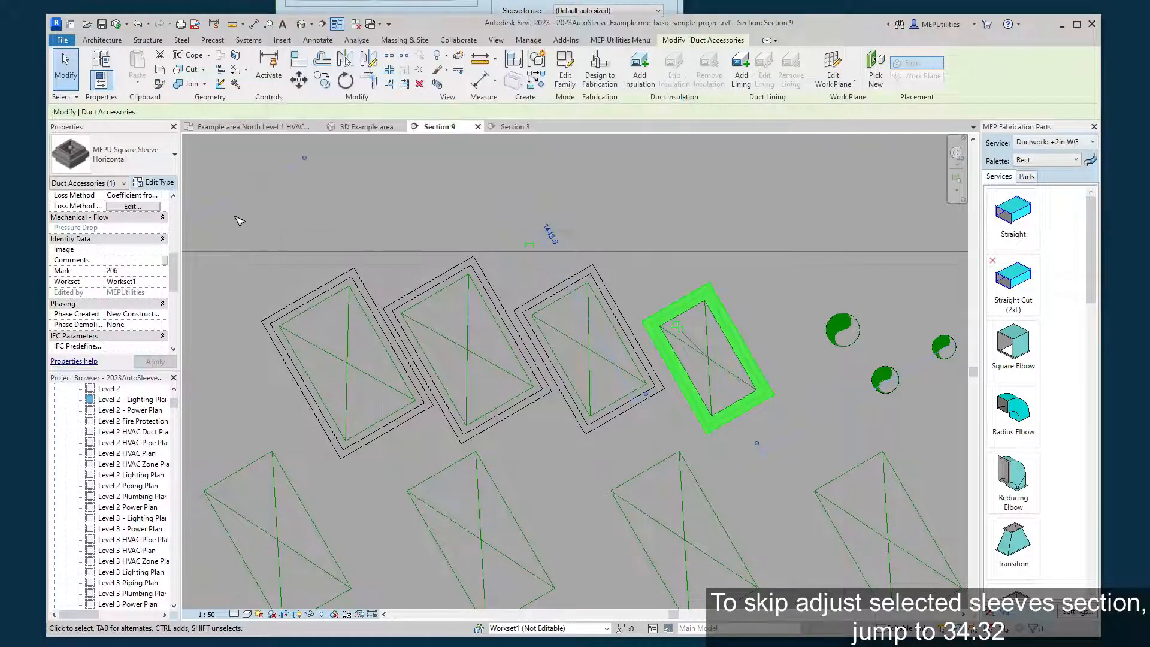
left_click(248, 225)
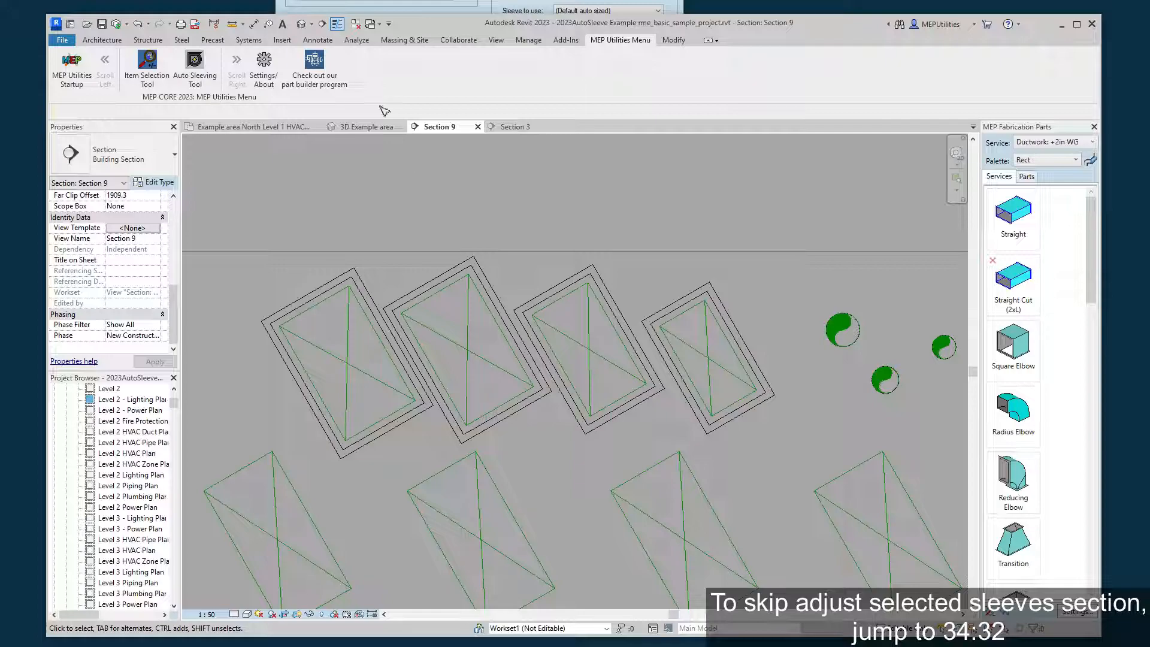
Pick the four upper square sleeves with the default box selection and unlock their adjustment.
key("alt+Tab")
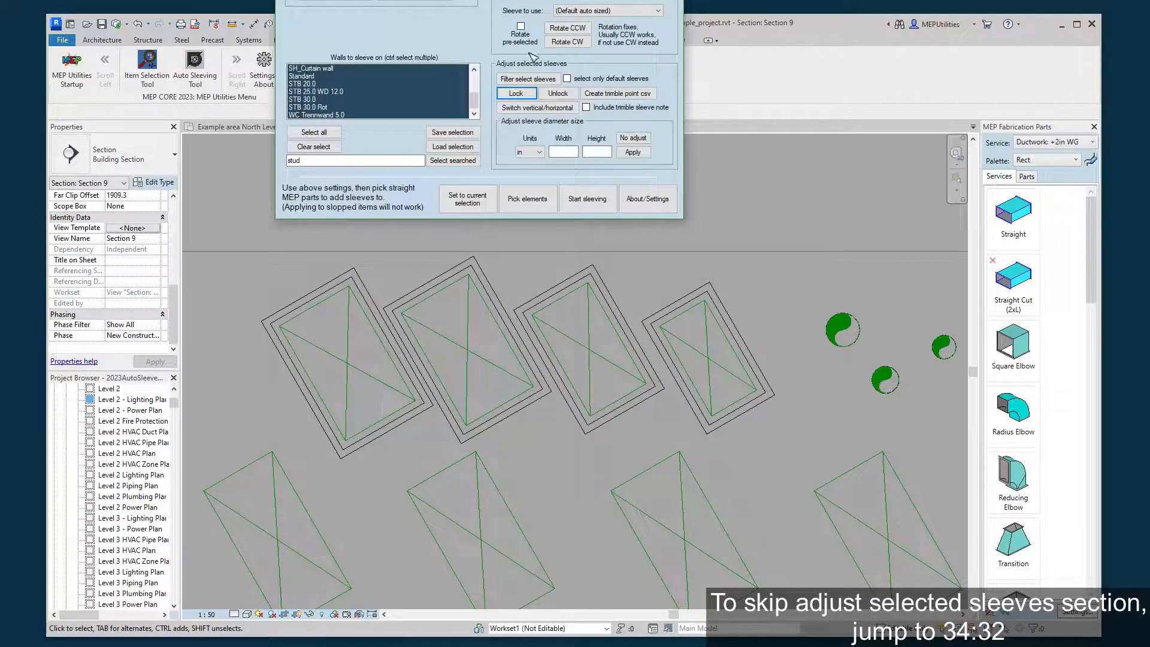
left_click(527, 198)
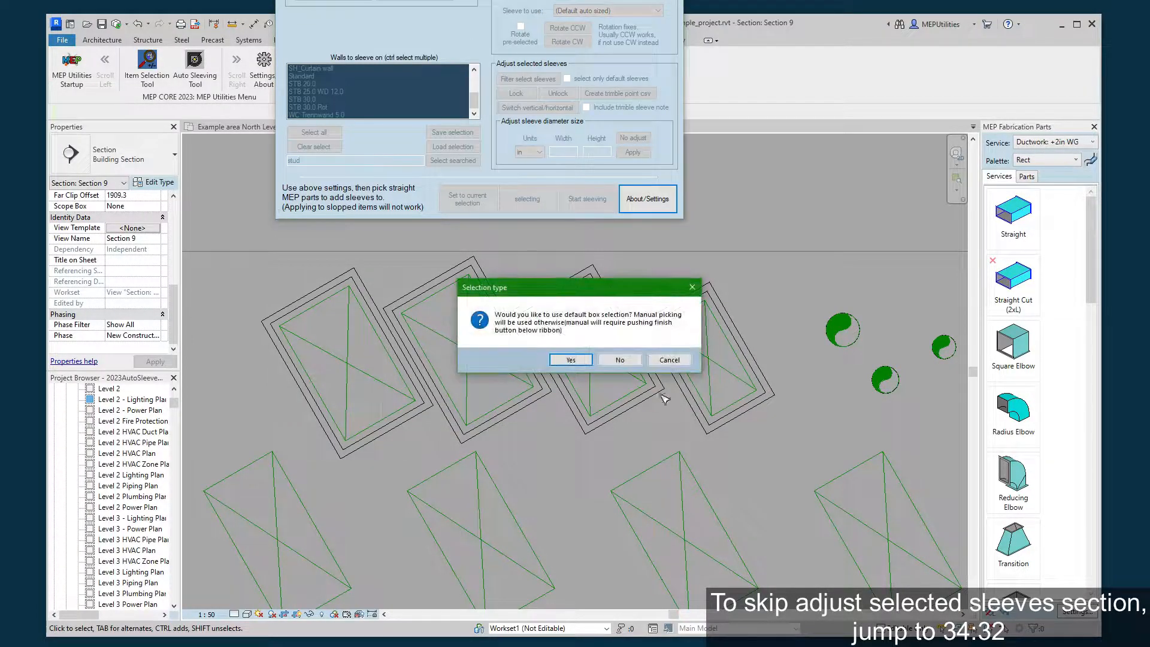
left_click(571, 360)
left_click_drag(220, 210, 798, 464)
left_click(557, 94)
Select the rightmost upper square sleeve and adjust its size by 4 in width and 6 in height.
left_click(783, 332)
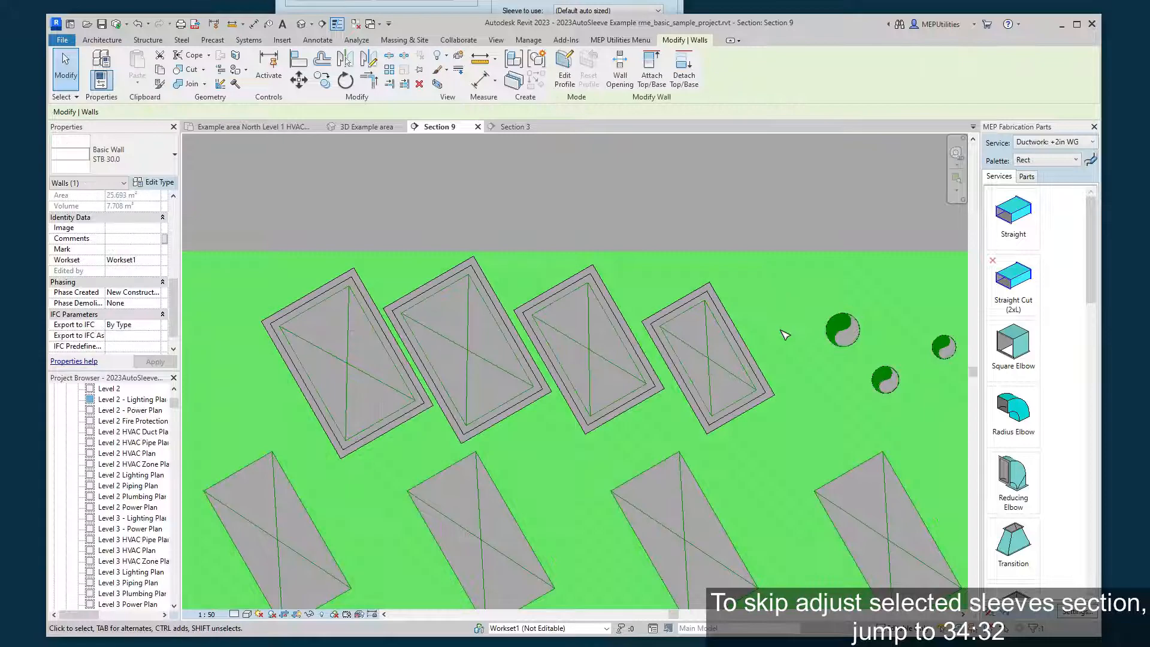
left_click(746, 212)
left_click(715, 293)
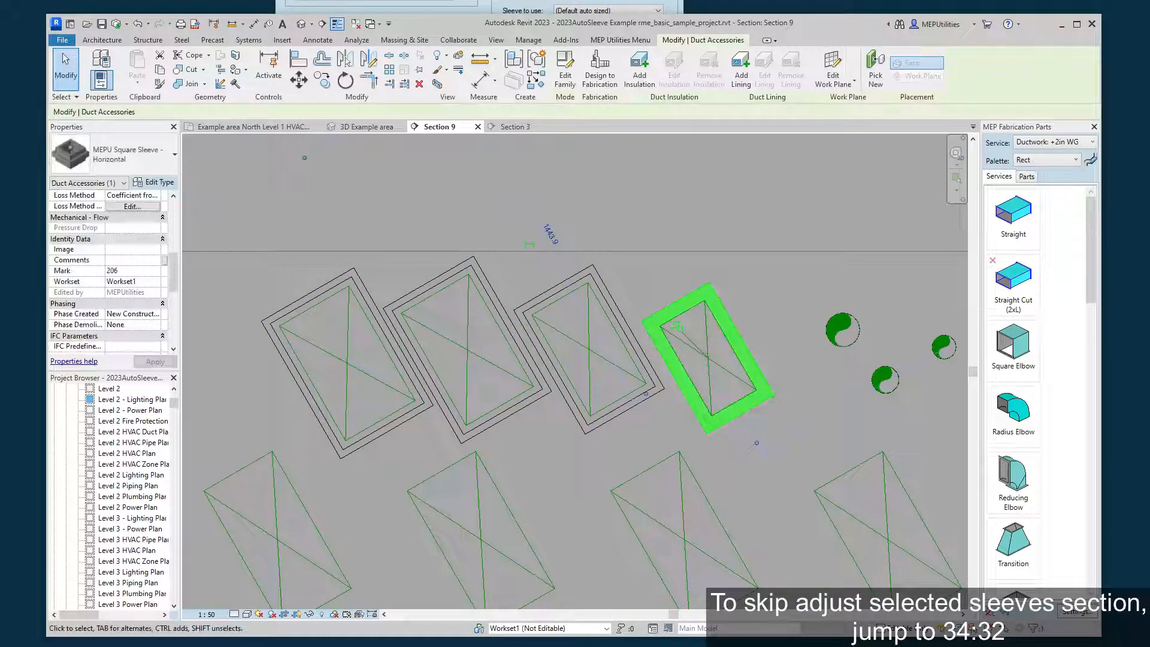
left_click(587, 4)
left_click(557, 153)
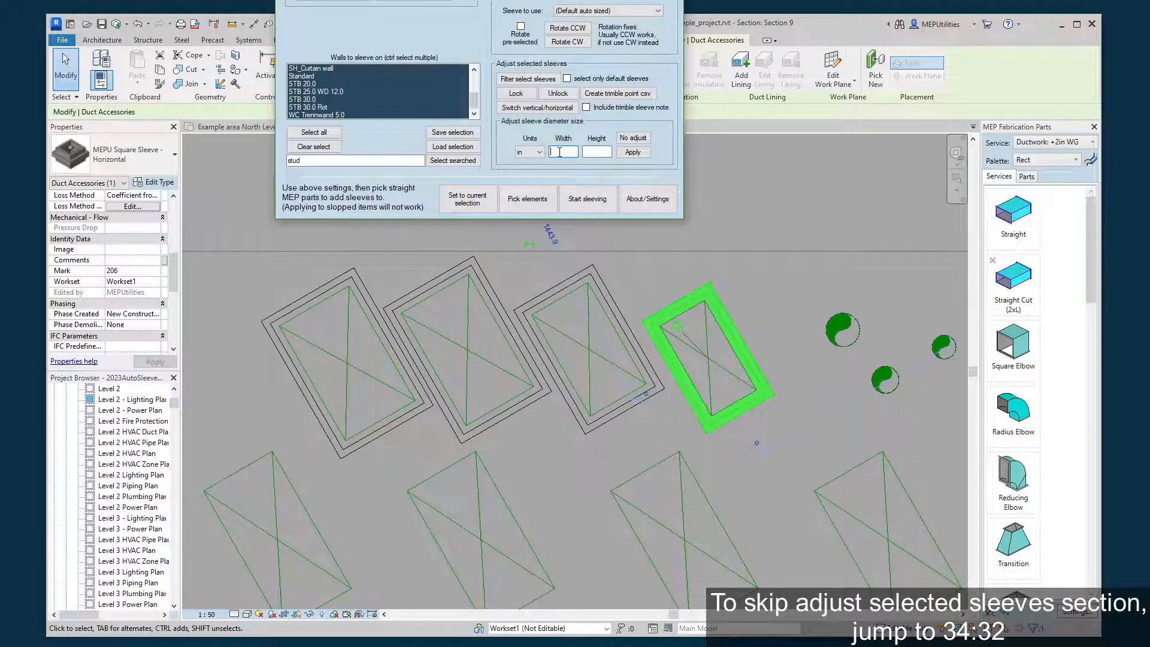
type("4")
left_click(608, 151)
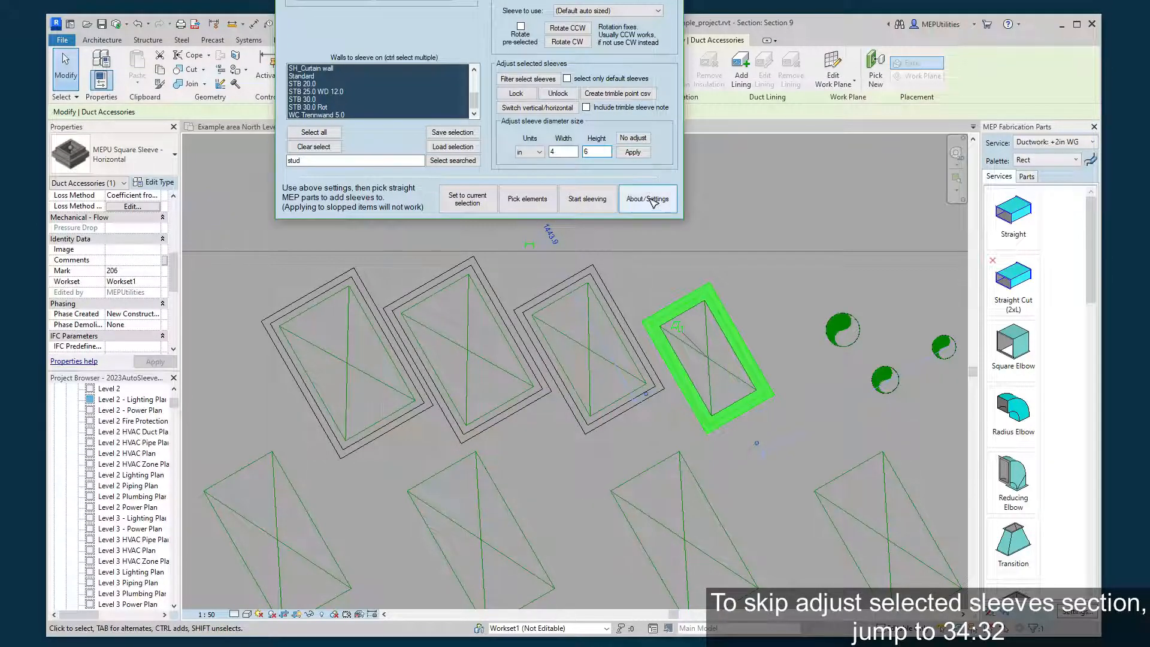
left_click(633, 157)
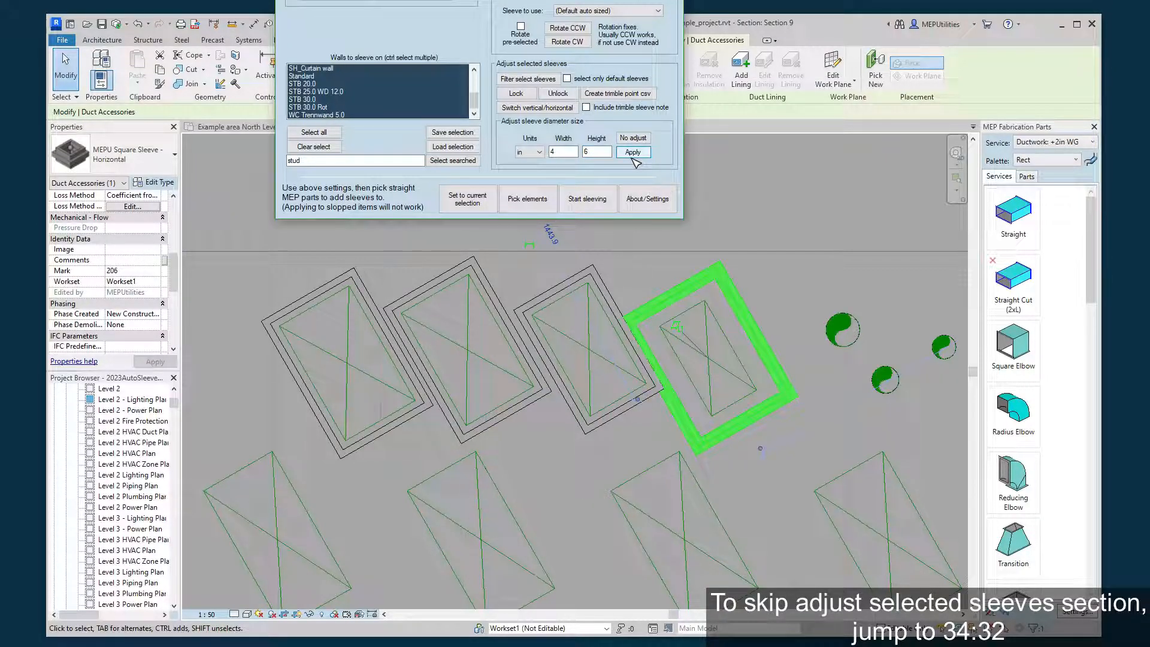
Check the rightmost sleeve's general parameters for the applied sleeve setting and its recorded size adjustment.
left_click(782, 302)
left_click(747, 299)
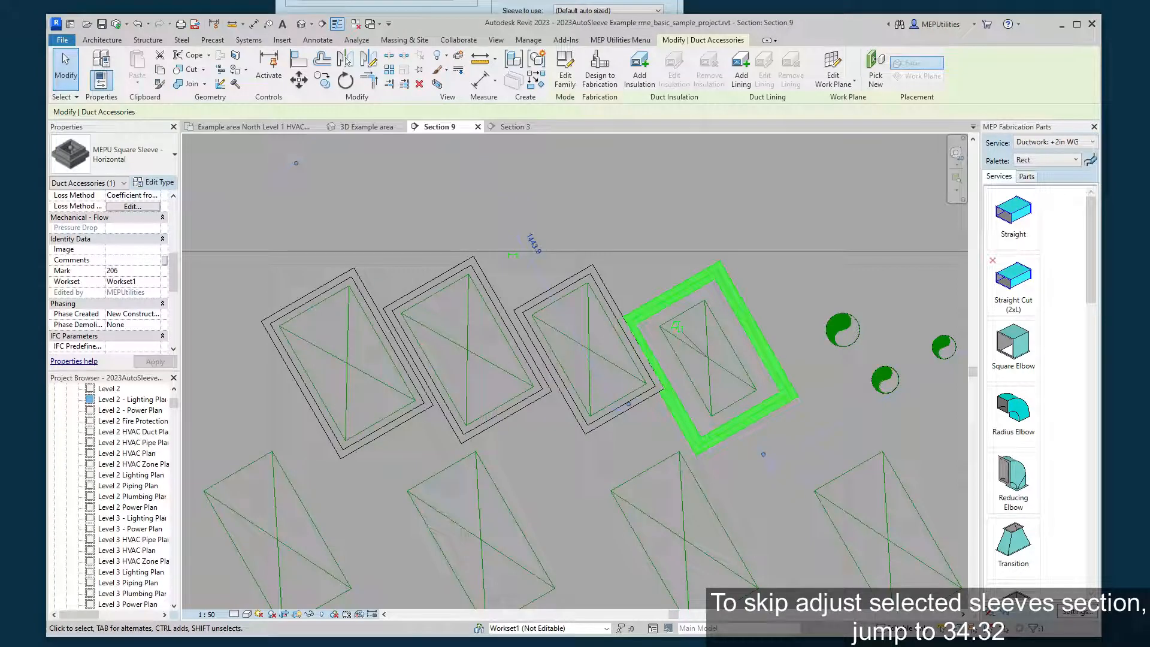
scroll(147, 285, "down", 4)
scroll(147, 285, "down", 2)
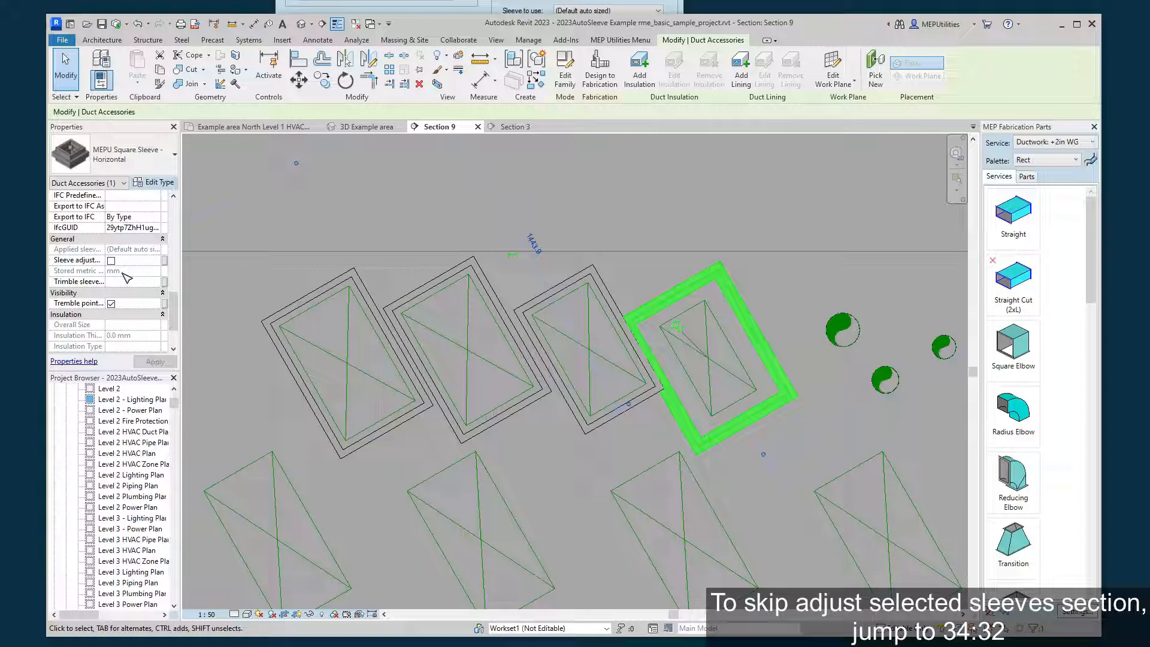
key("alt+Tab")
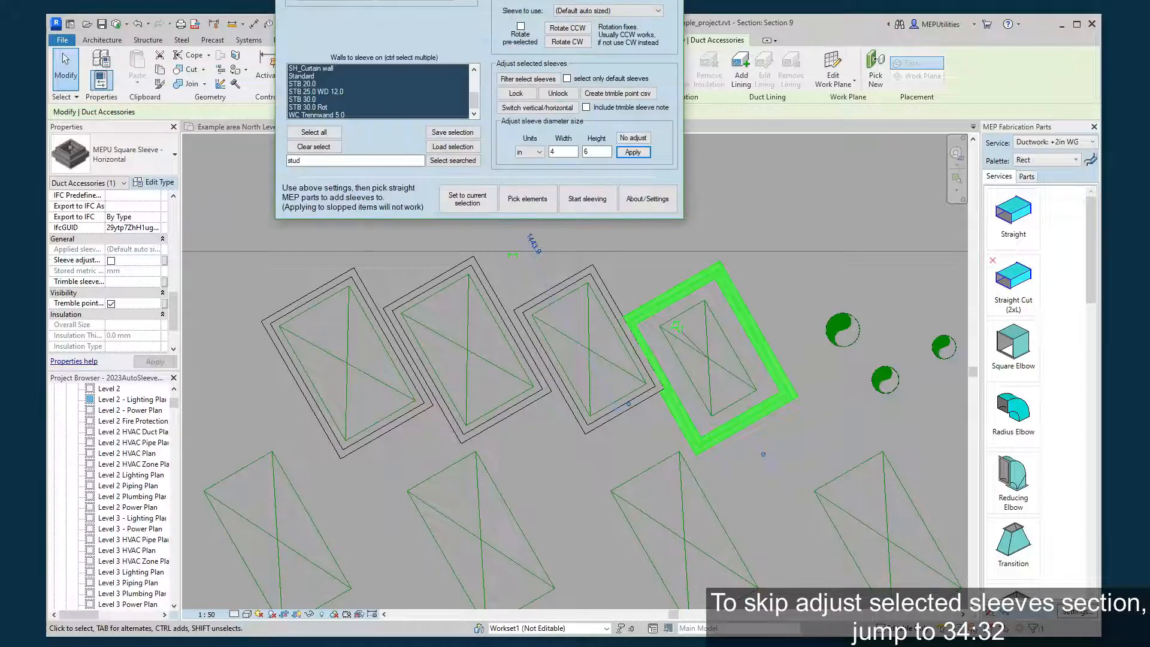
left_click(587, 153)
left_click(152, 250)
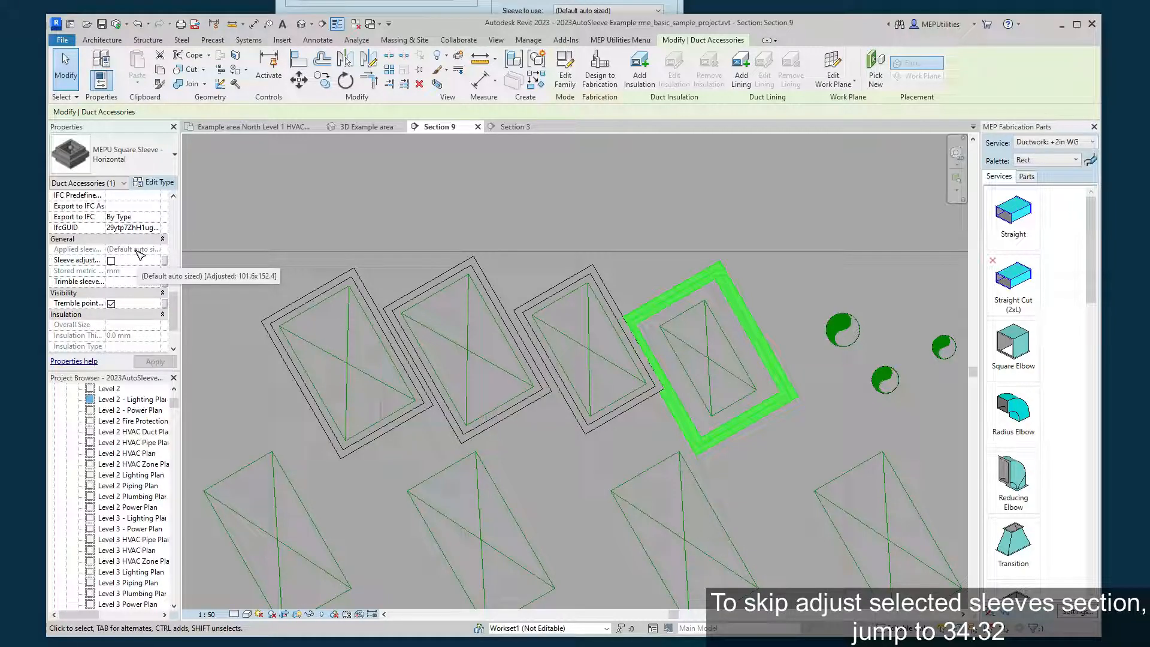
Adjust the rightmost sleeve's size by -4 in width and -6 in height.
left_click(531, 9)
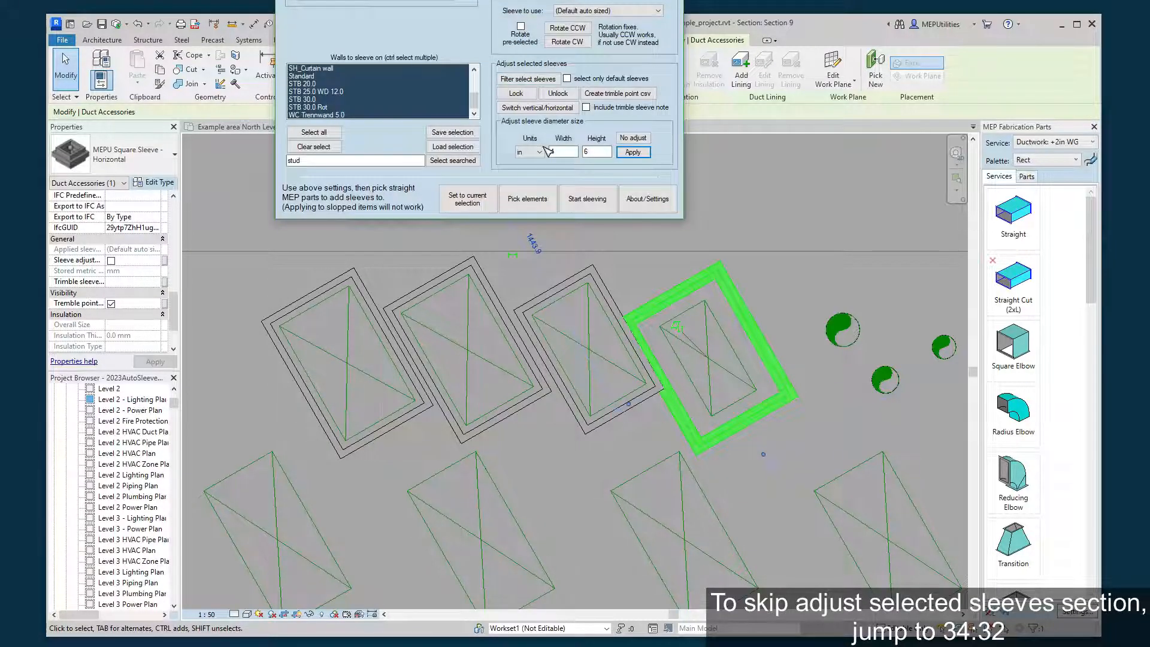
left_click(564, 151)
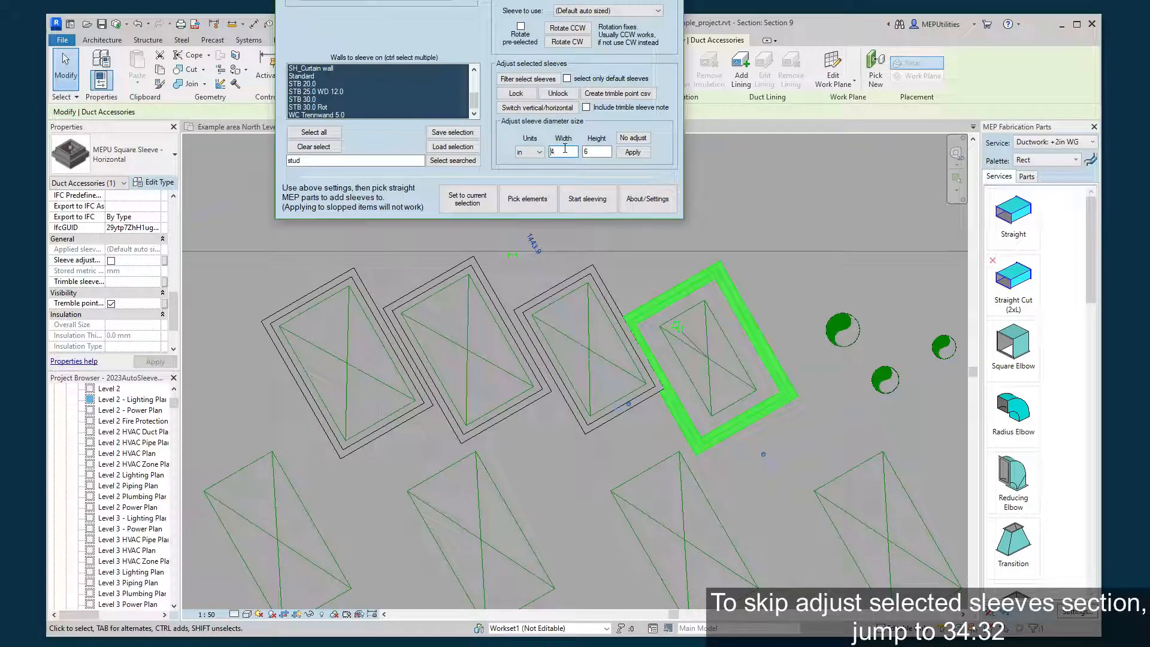
type("-")
left_click(599, 152)
key("Home")
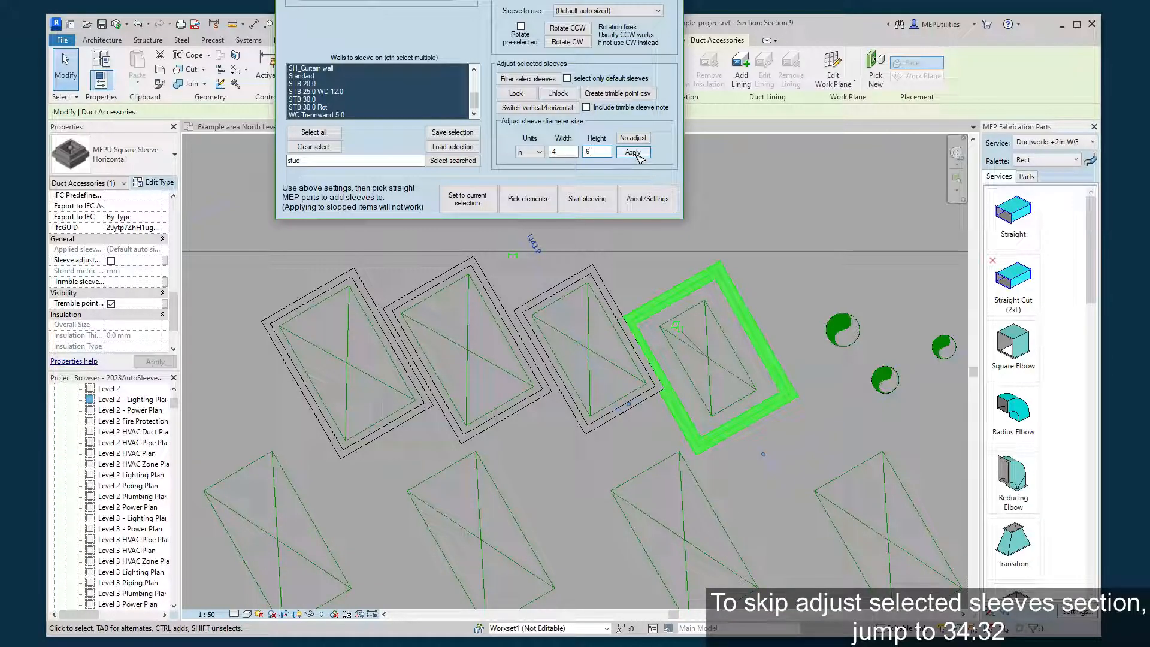
left_click(638, 154)
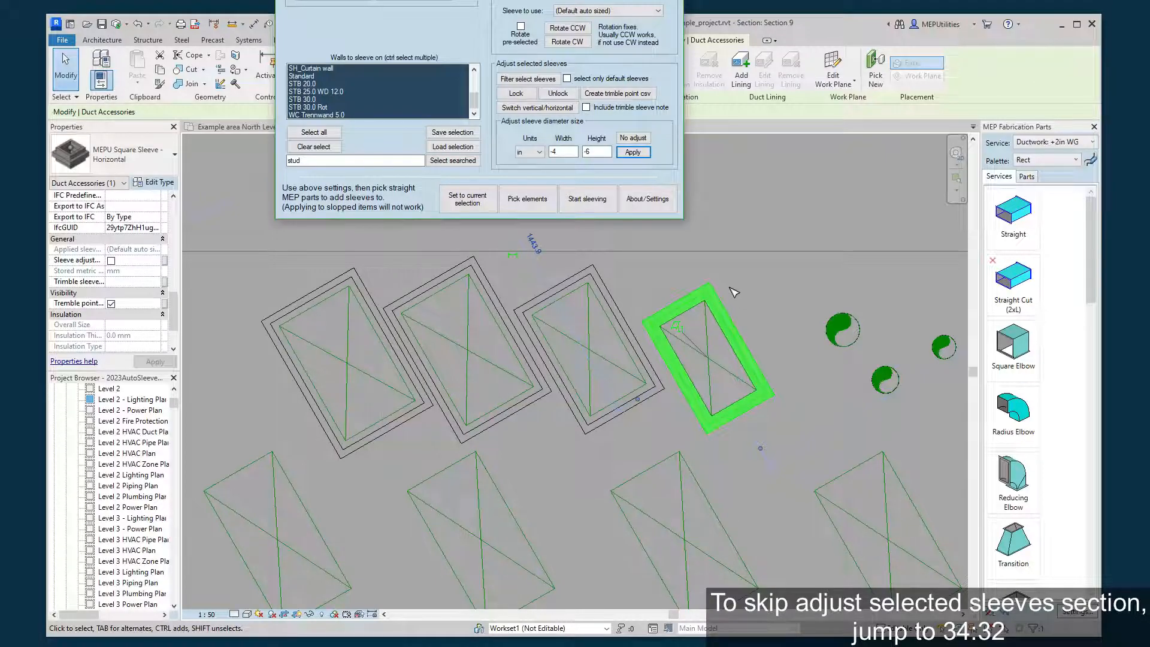
left_click(764, 282)
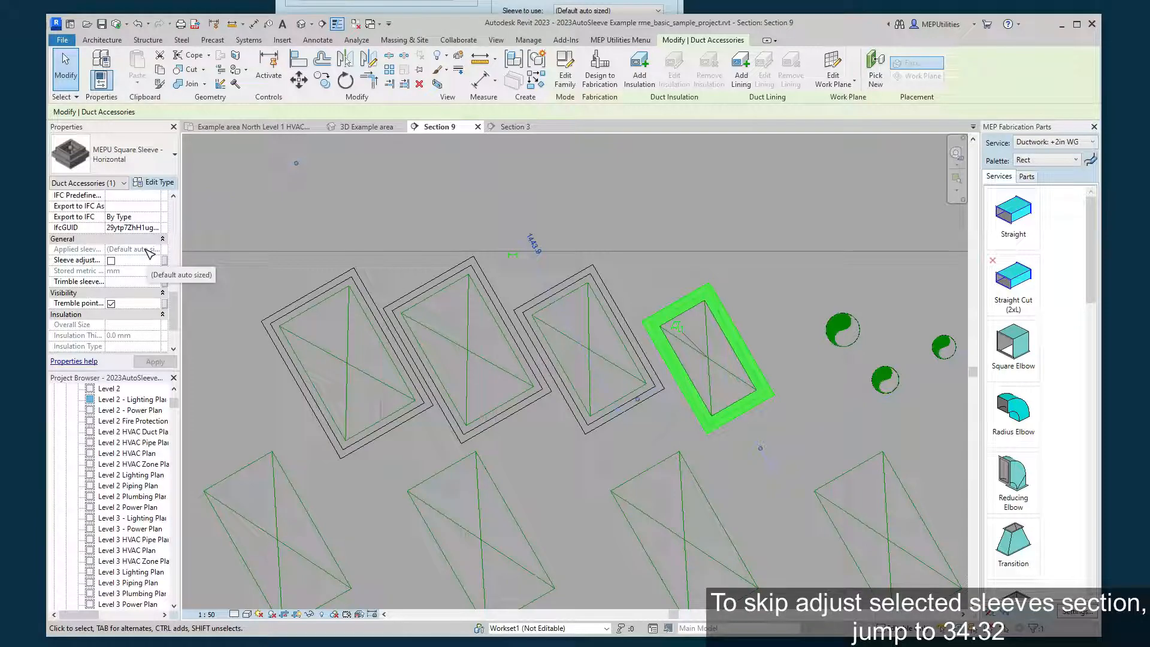
Lock the rightmost sleeve through its Sleeve adjustment locked parameter and try to apply a 6 in height adjustment.
left_click(111, 260)
left_click(520, 6)
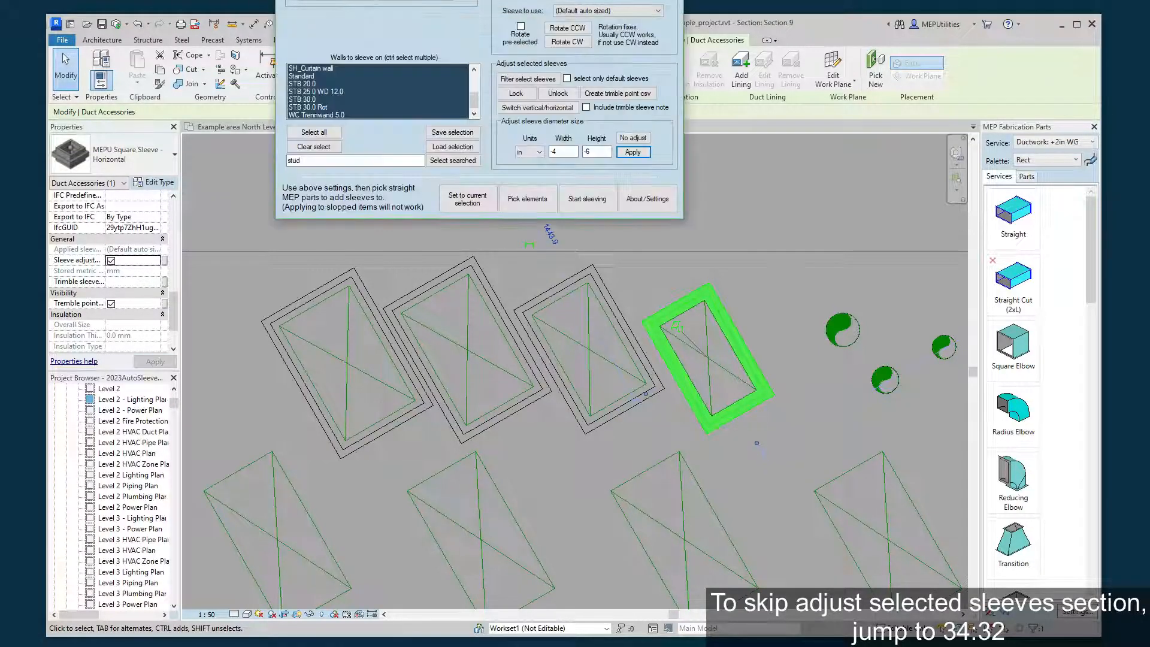
double_click(588, 152)
type("6")
left_click_drag(563, 155, 524, 163)
type("4")
left_click(602, 151)
left_click(634, 153)
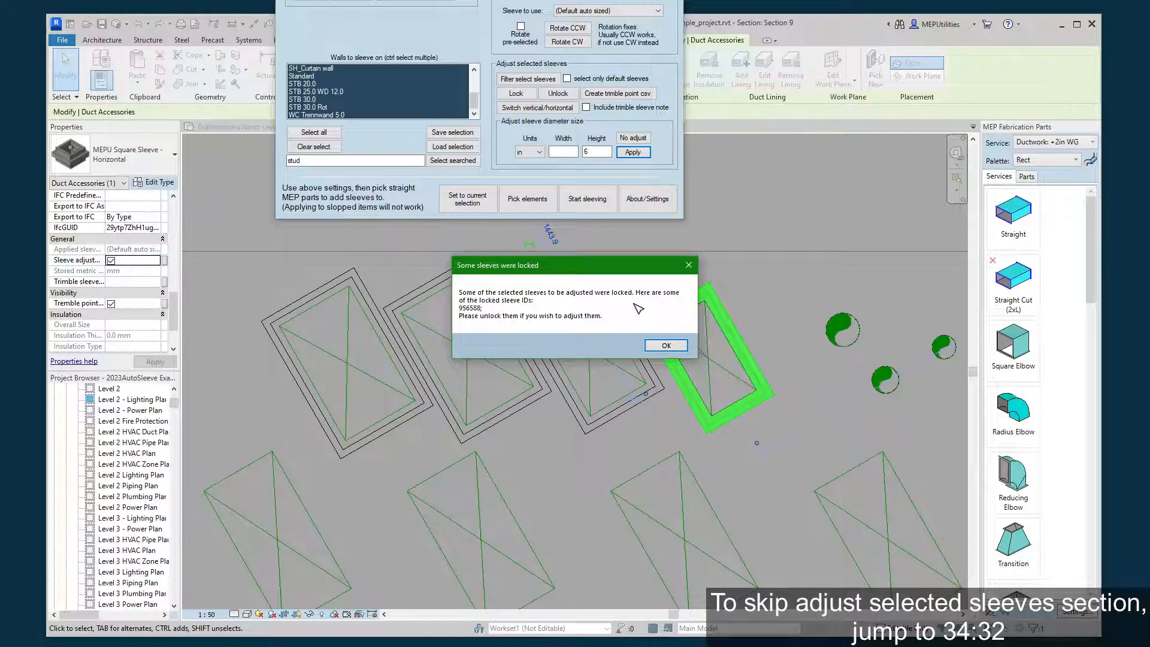
left_click(665, 345)
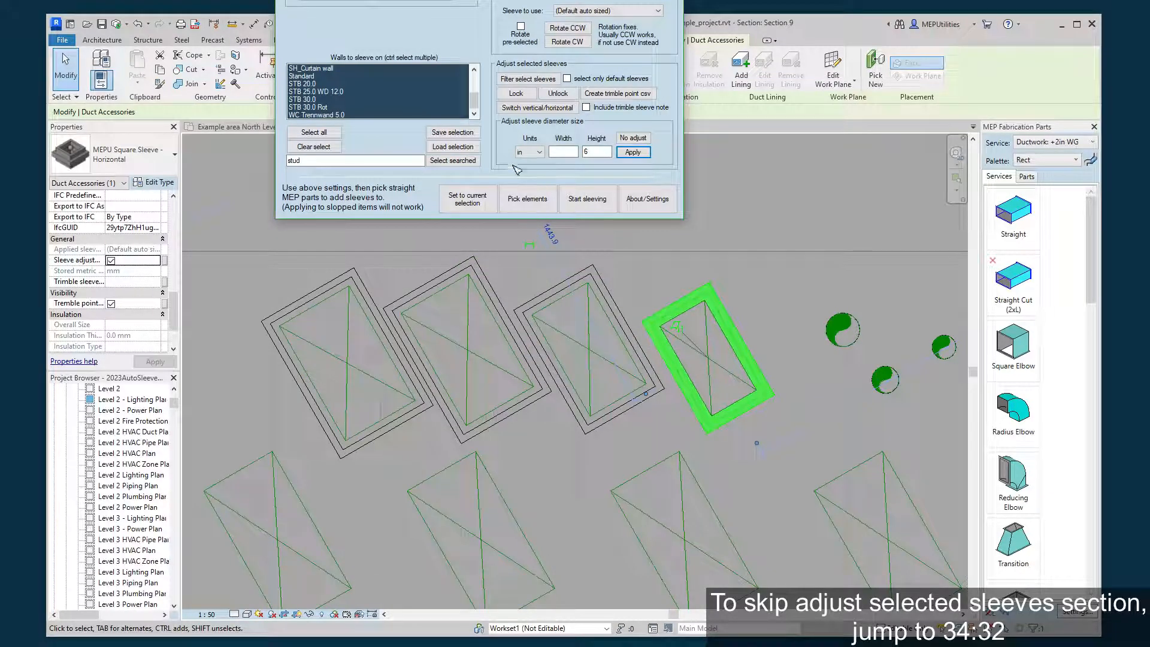
Unlock the rightmost sleeve, apply the 6 in height adjustment, and apply a further adjustment of 4 in width and 6 in height.
left_click(559, 94)
left_click(647, 153)
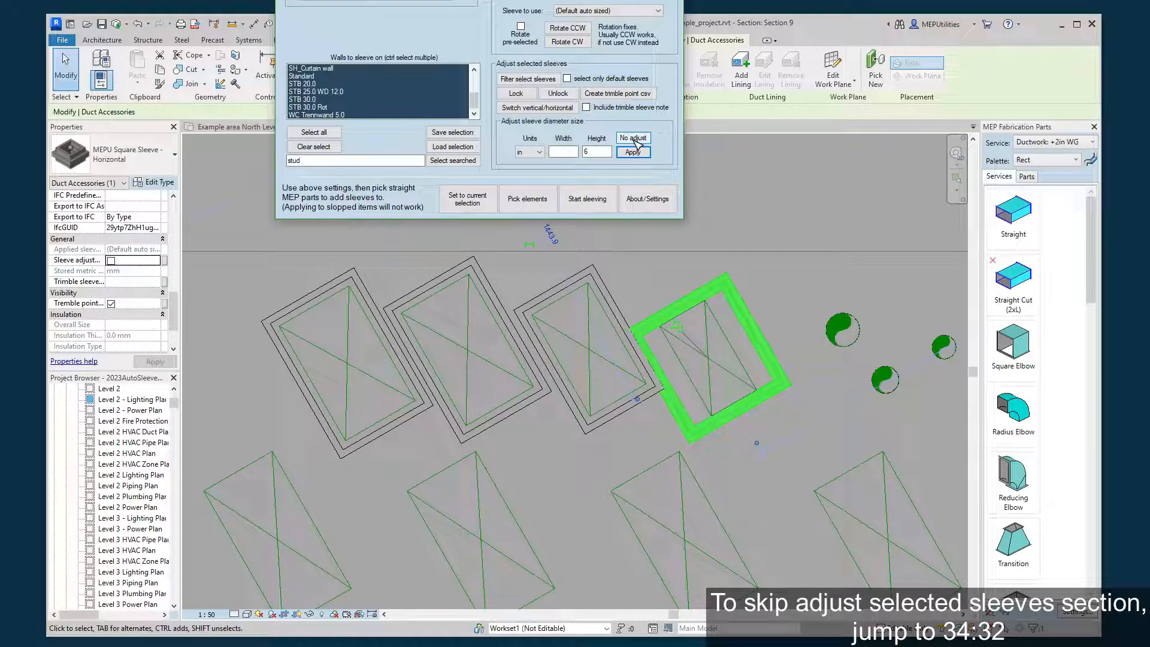
left_click(569, 152)
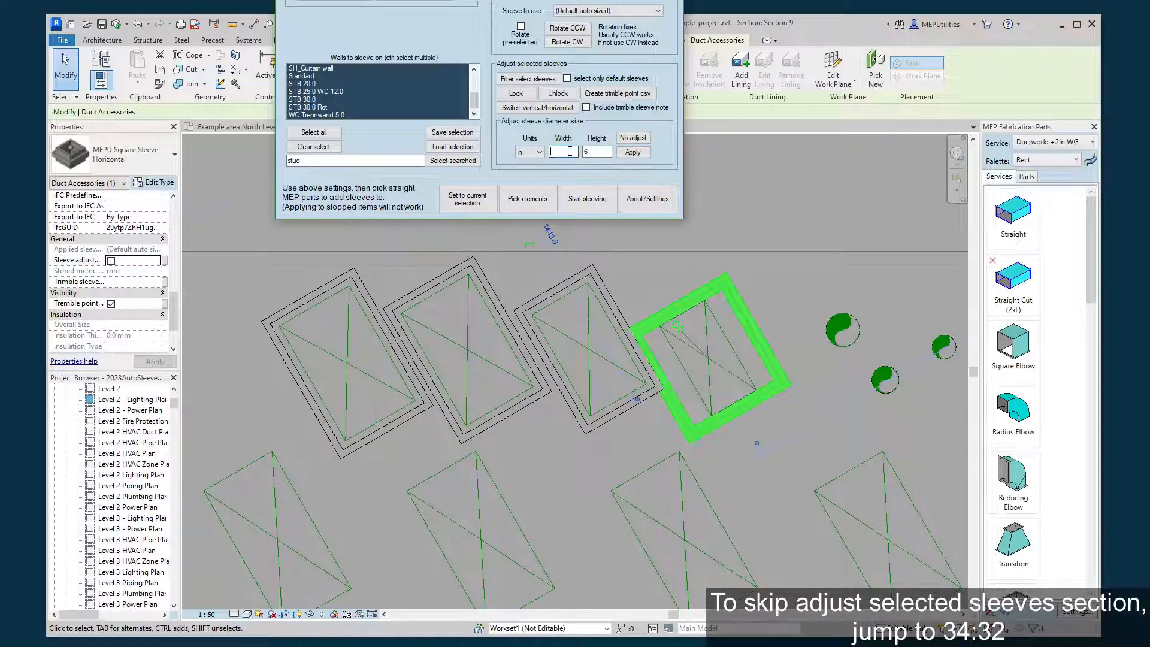
type("4")
left_click(633, 152)
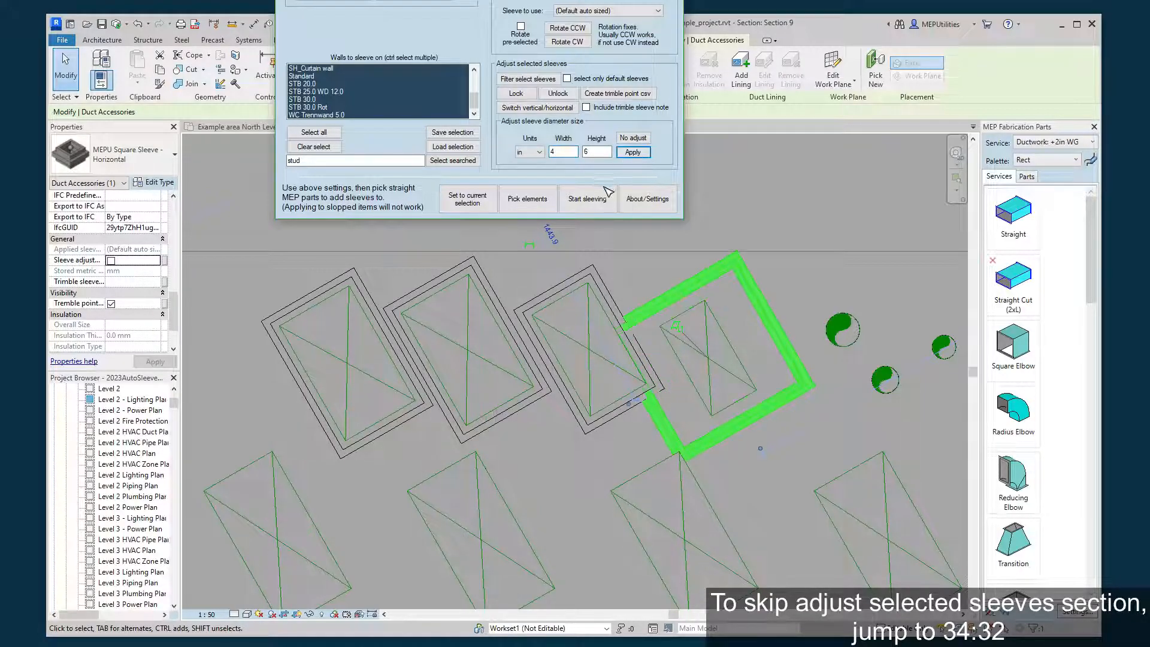
Reset the rightmost sleeve to no size adjustment and clear the selection.
left_click(643, 139)
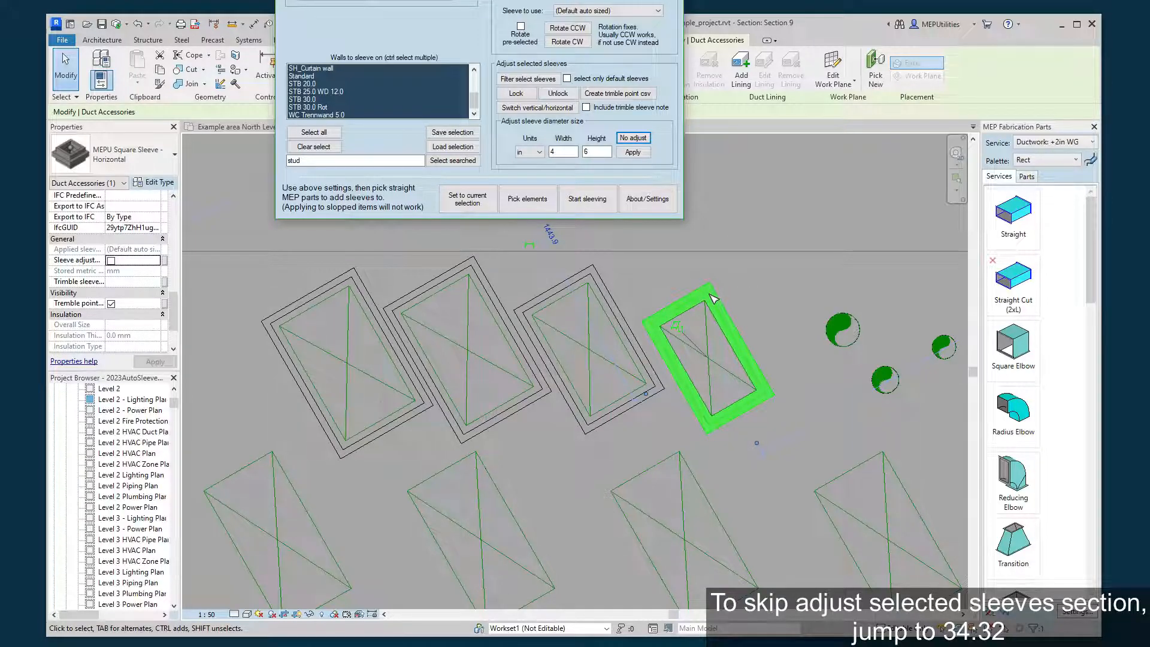
left_click(746, 279)
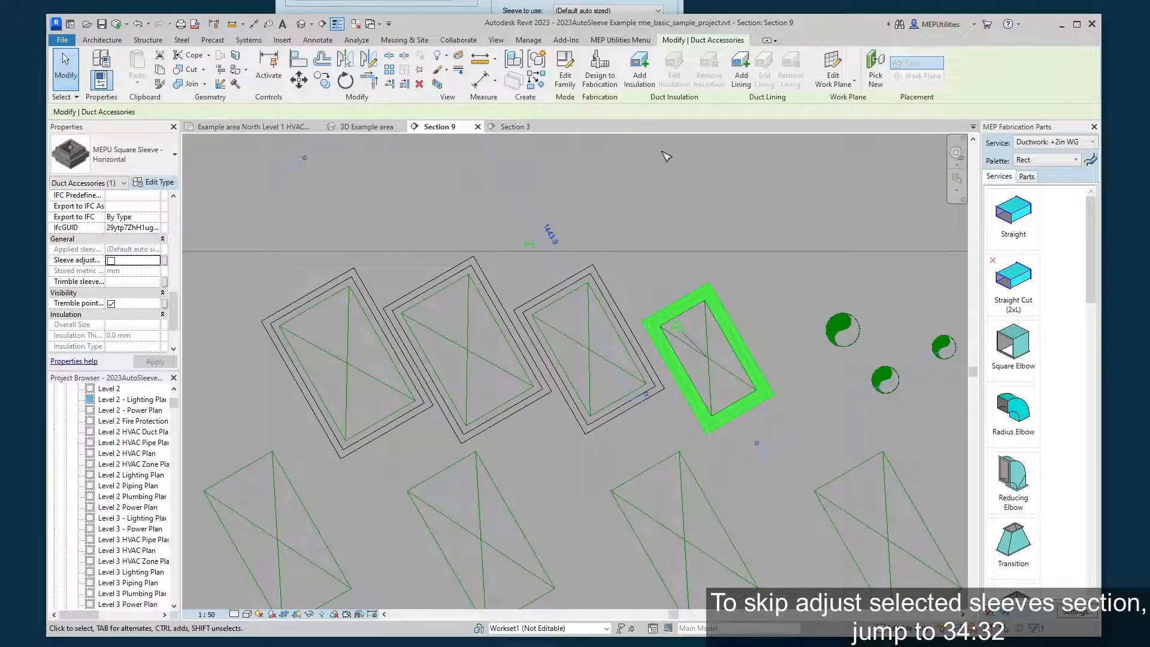
key("Escape")
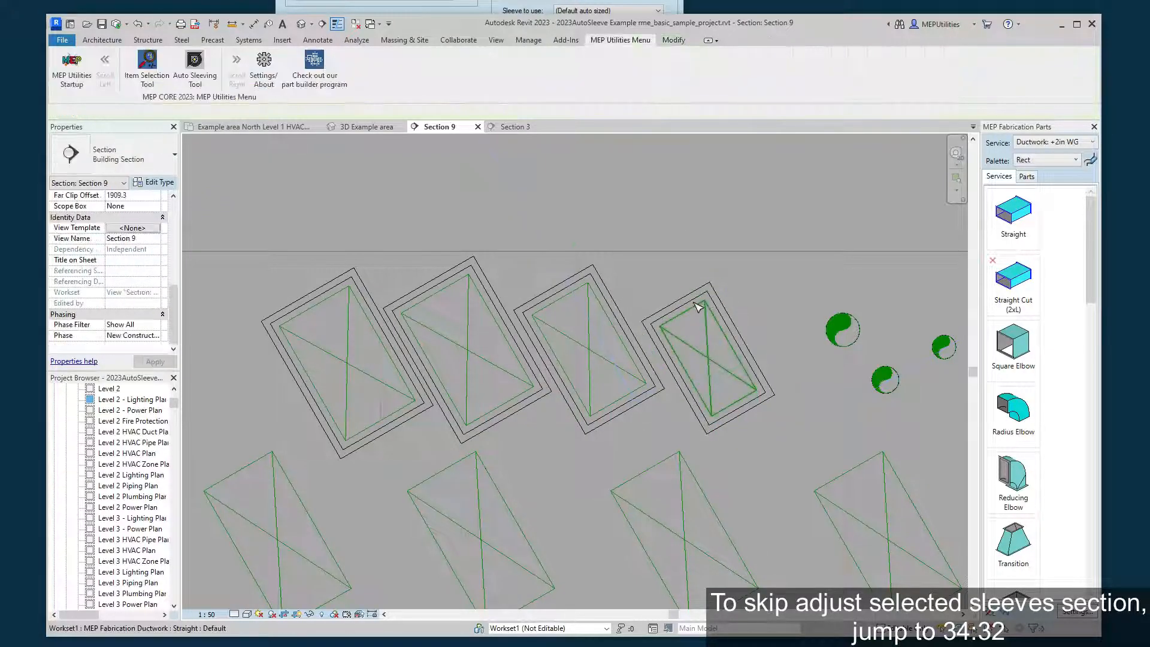
left_click(703, 297)
key("Escape")
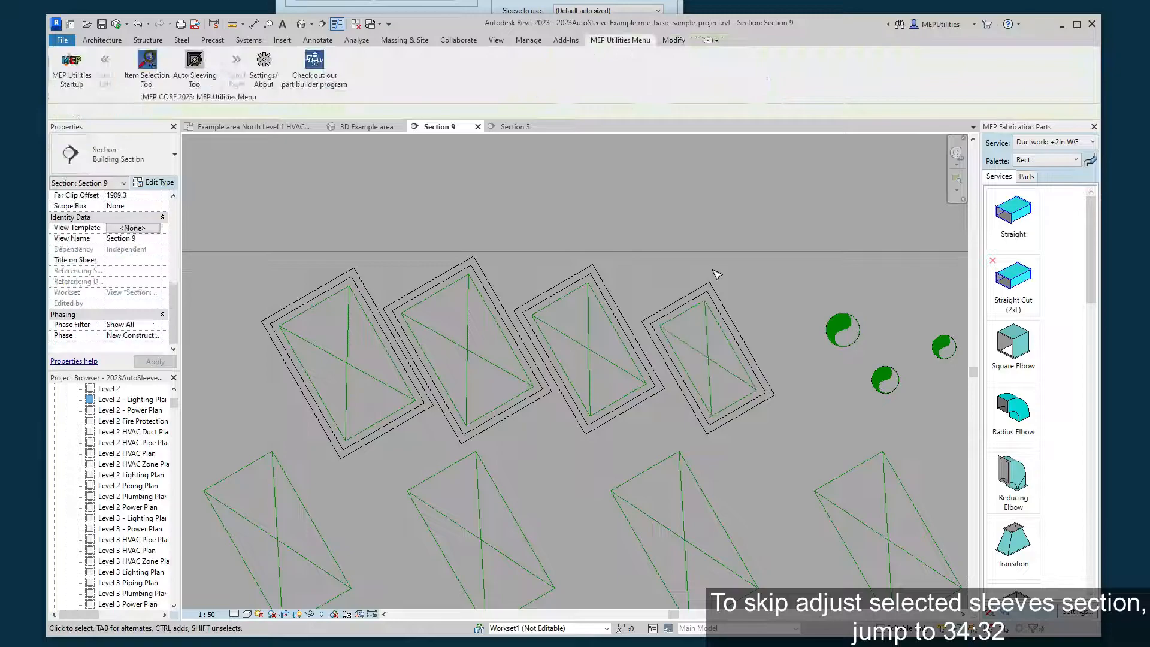
Select all four upper square sleeves and adjust their size by 1 in width and 1 in height.
left_click(676, 326)
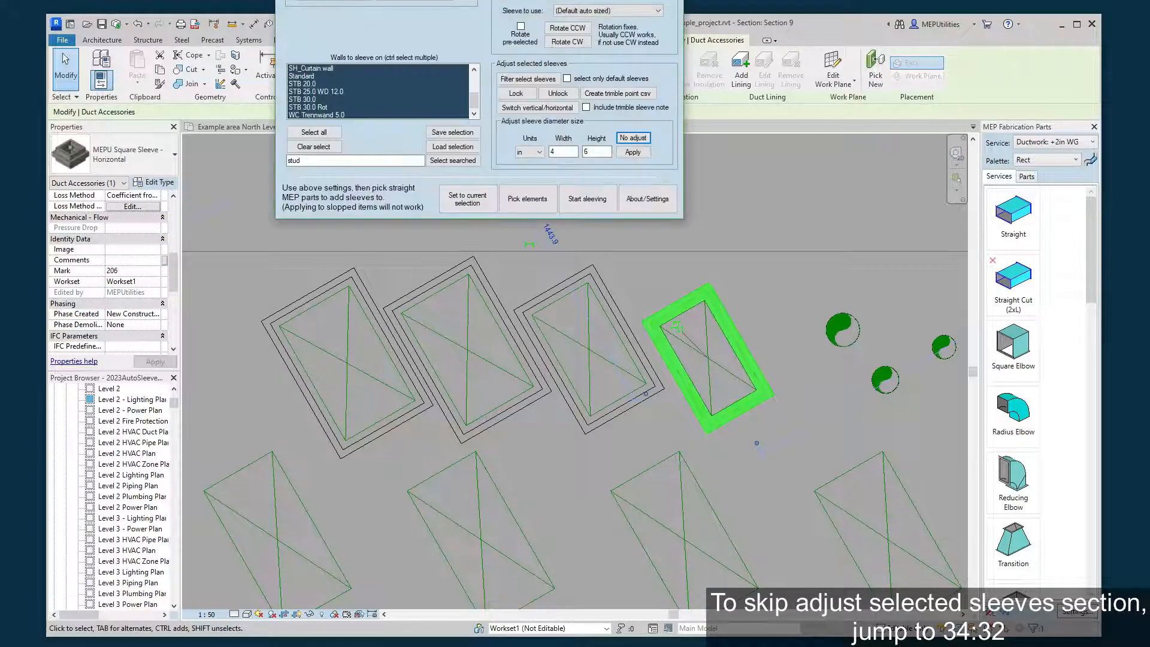
double_click(563, 152)
type("1")
key("Tab")
type("1")
left_click(686, 283)
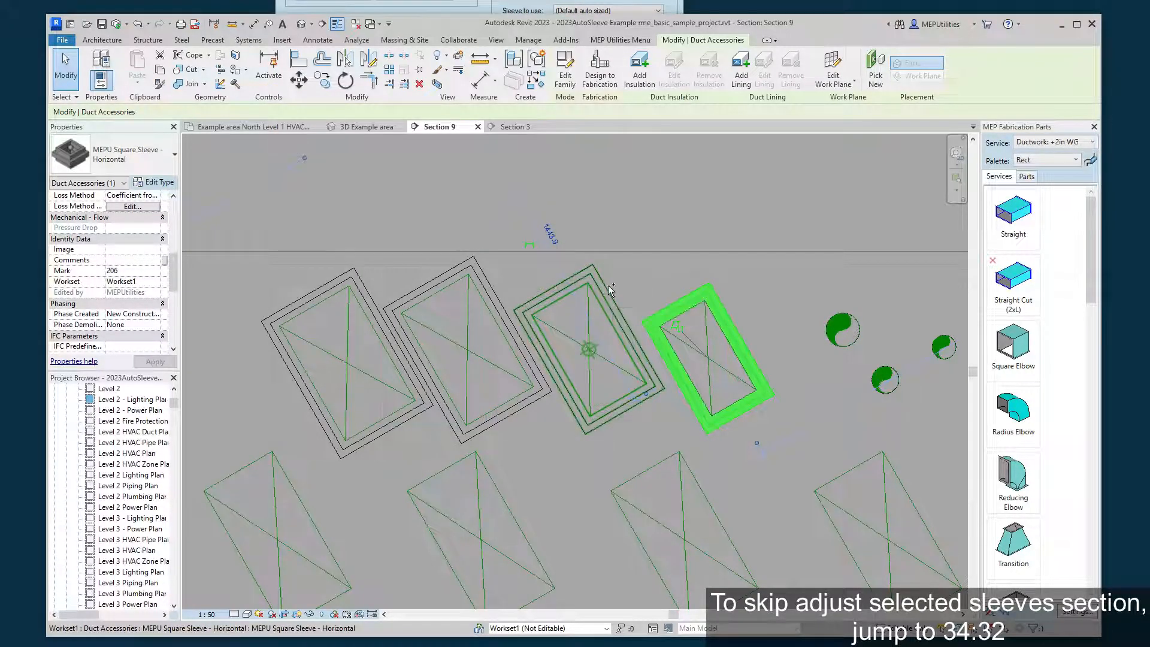
left_click(609, 290, "ctrl")
left_click(484, 277, "ctrl")
left_click(343, 276, "ctrl")
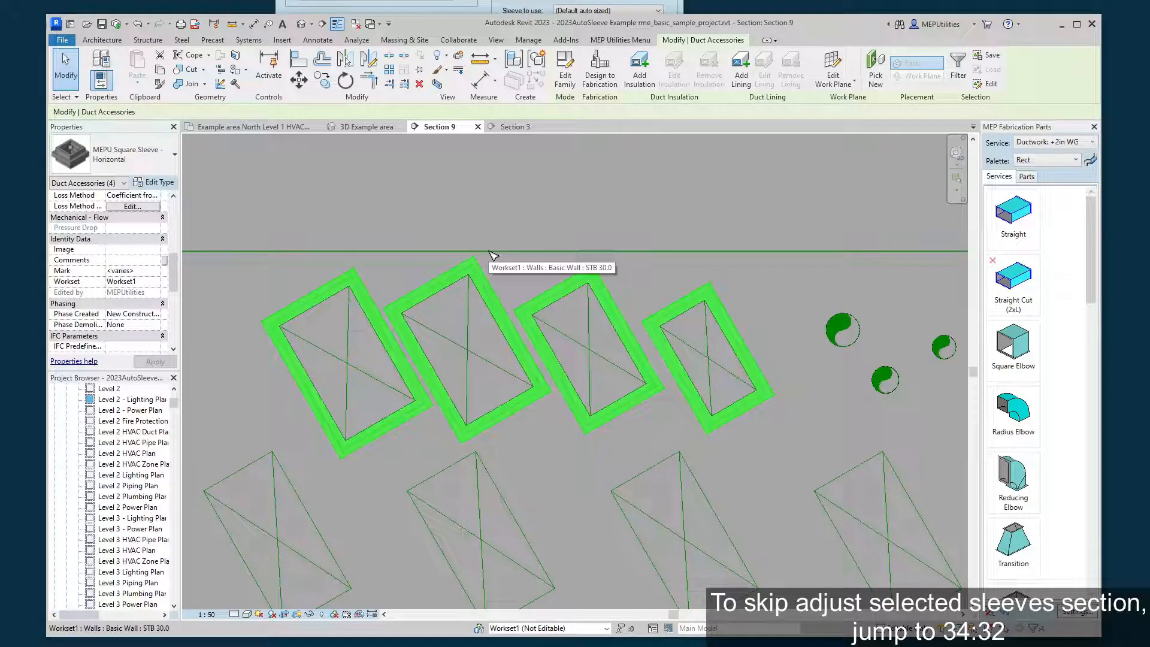
left_click(466, 5)
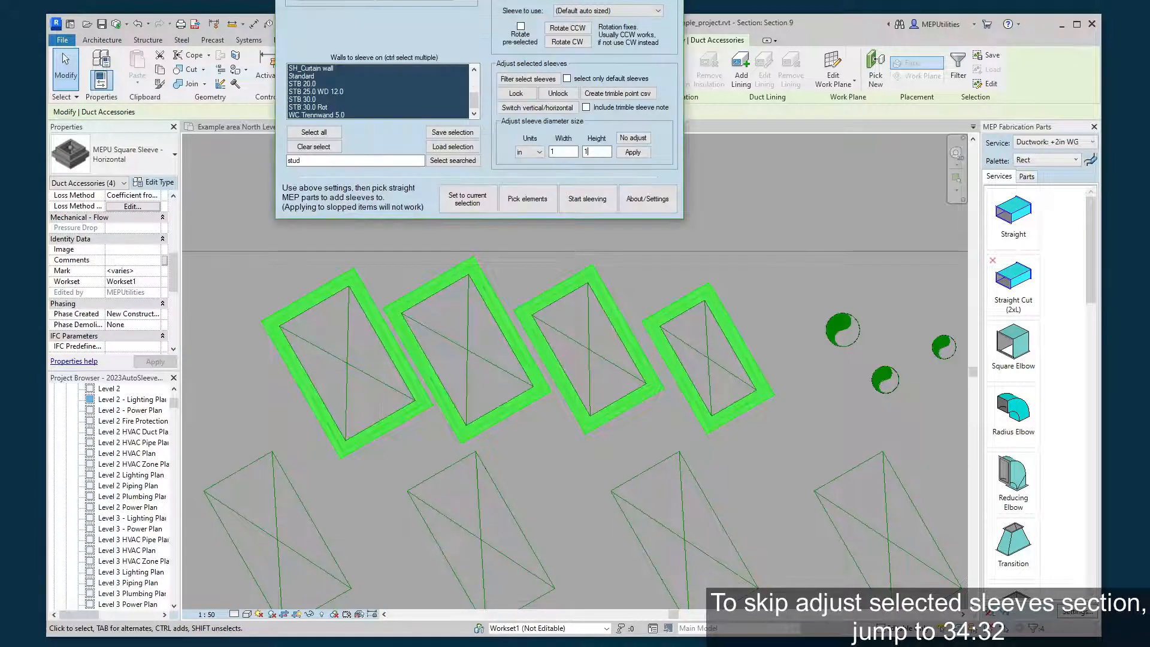
left_click(632, 153)
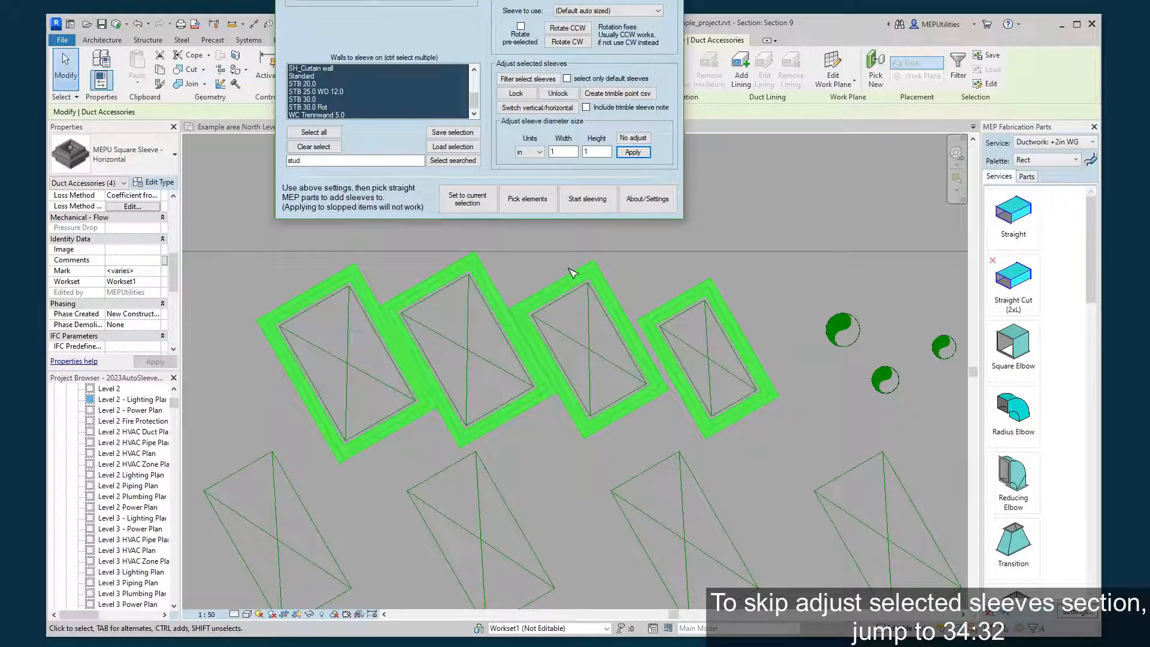
Reset the four selected sleeves to no size adjustment and clear the selection.
left_click(638, 138)
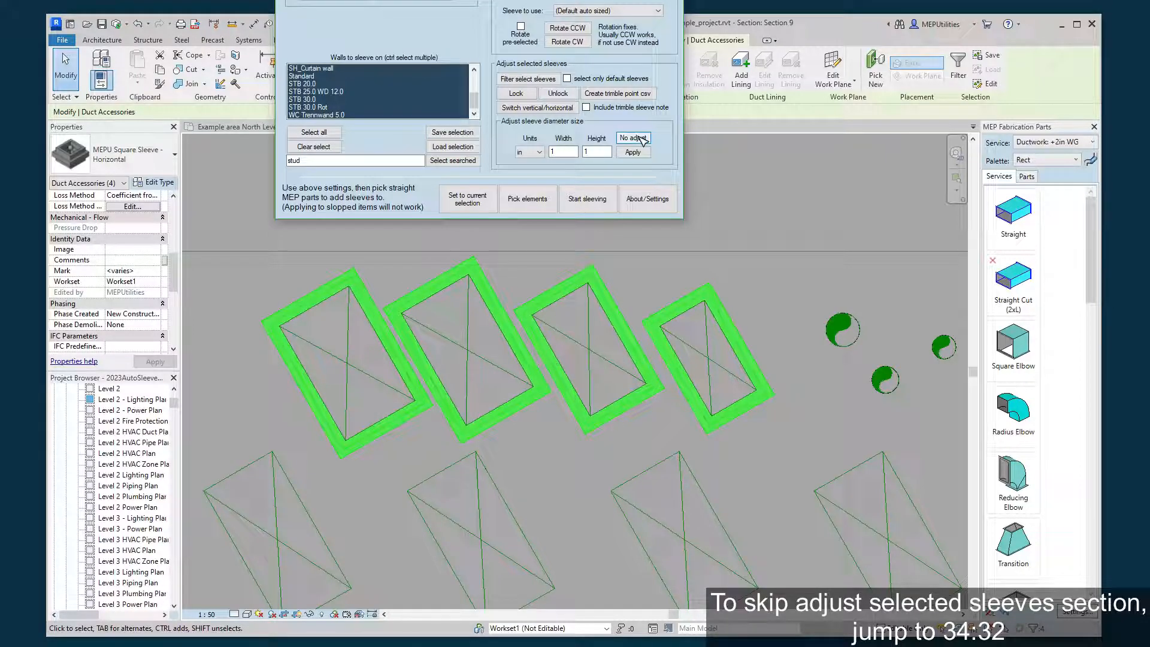
left_click(643, 140)
left_click(759, 198)
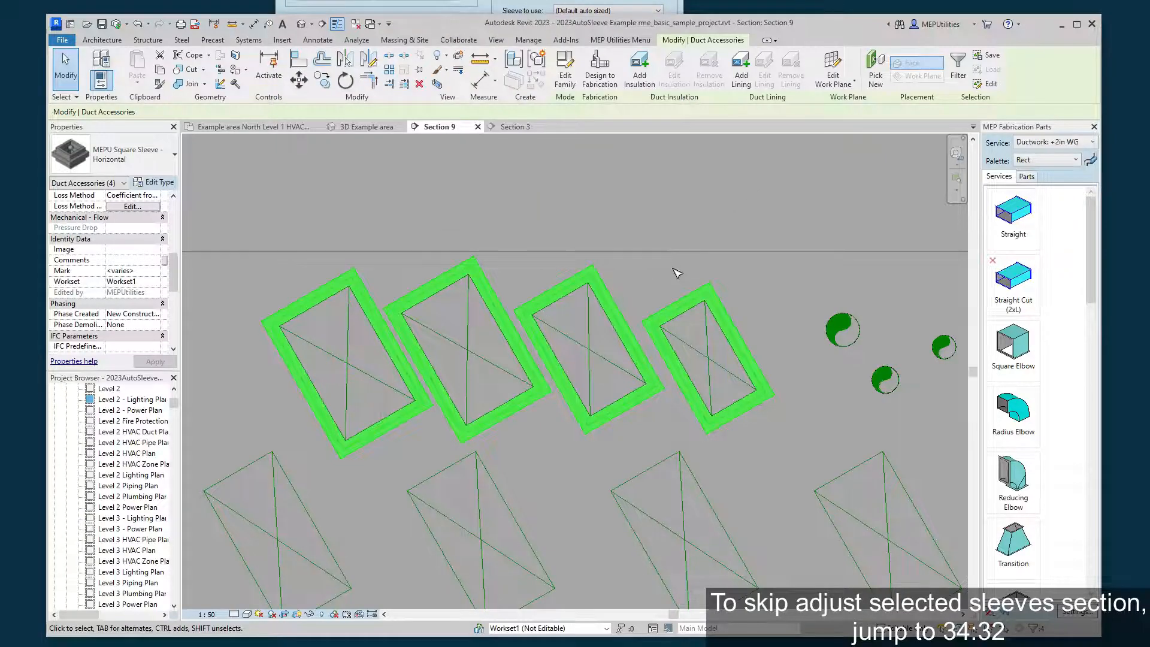
left_click(673, 269)
left_click(686, 295)
left_click(417, 221)
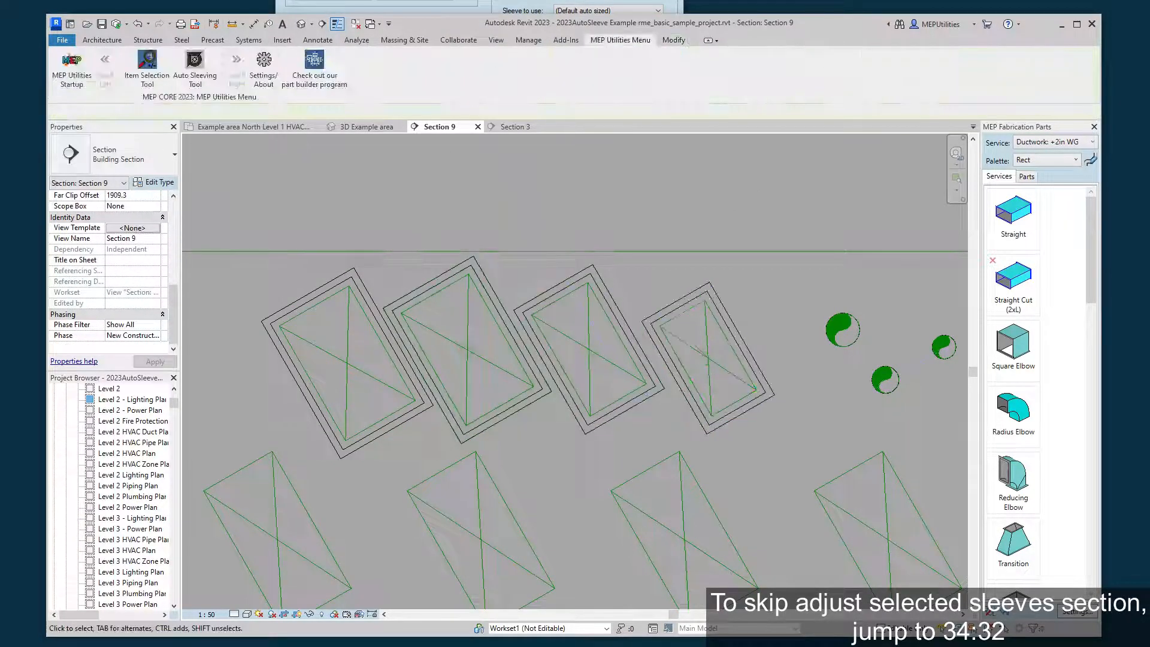
Pick the four upper square sleeves with the default box selection and delete them.
left_click(524, 5)
left_click(530, 76)
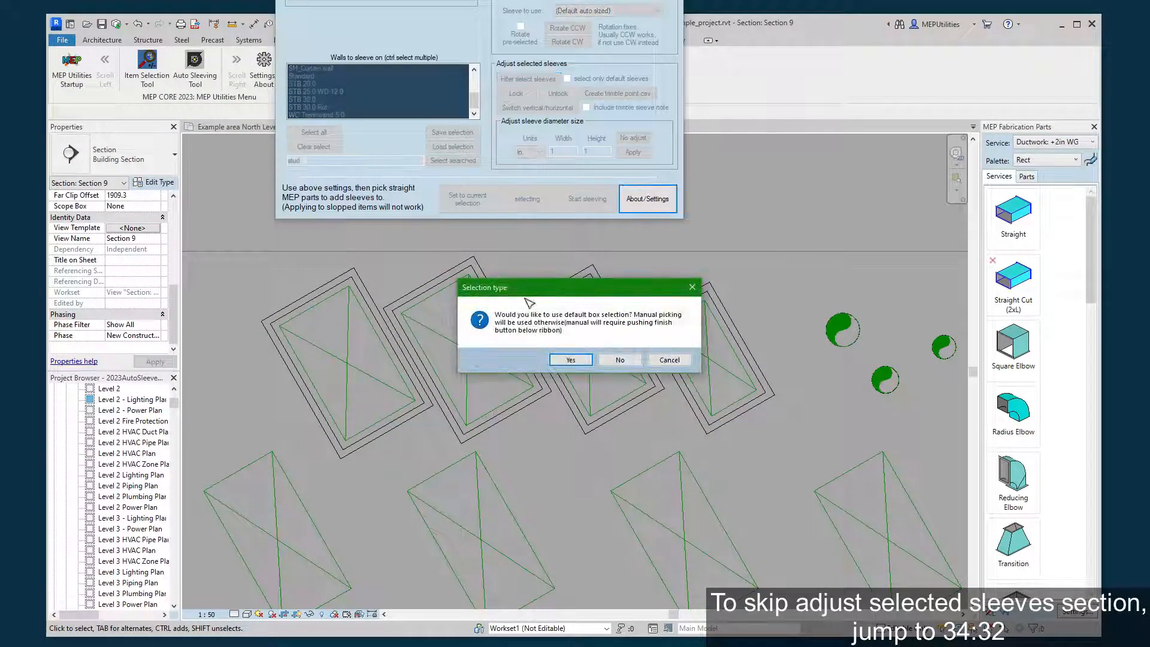
left_click(571, 360)
left_click_drag(236, 226, 821, 503)
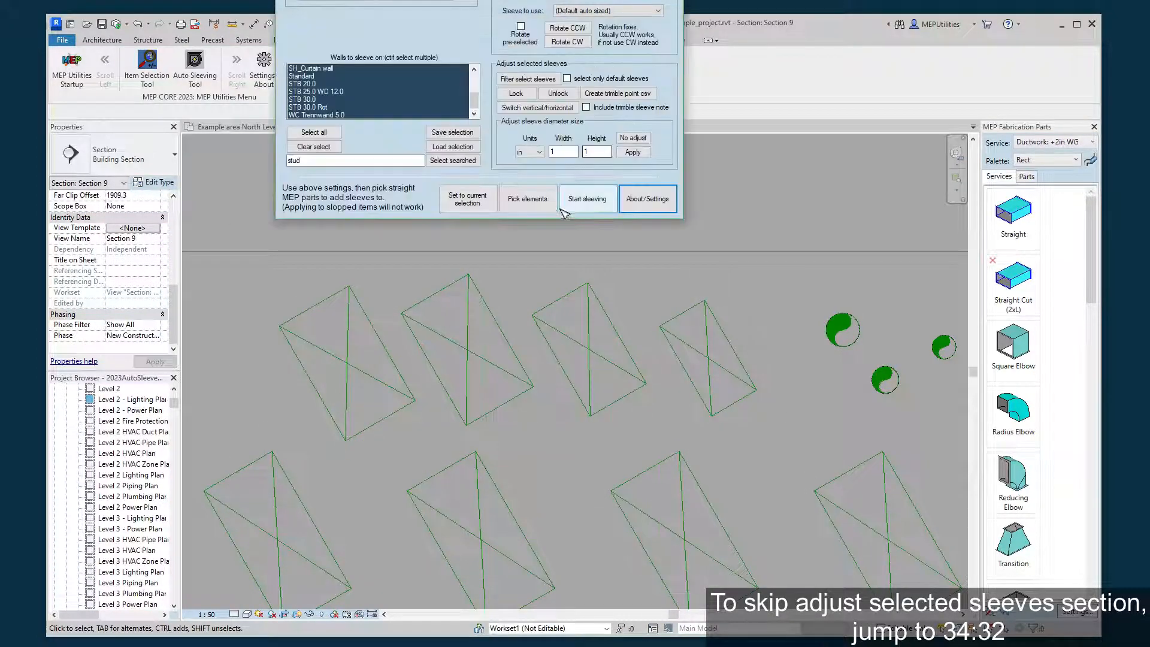
Manually pick the rightmost upper rectangular duct, sleeve it with the default auto-sized sleeve and have the created sleeve selected.
left_click(515, 202)
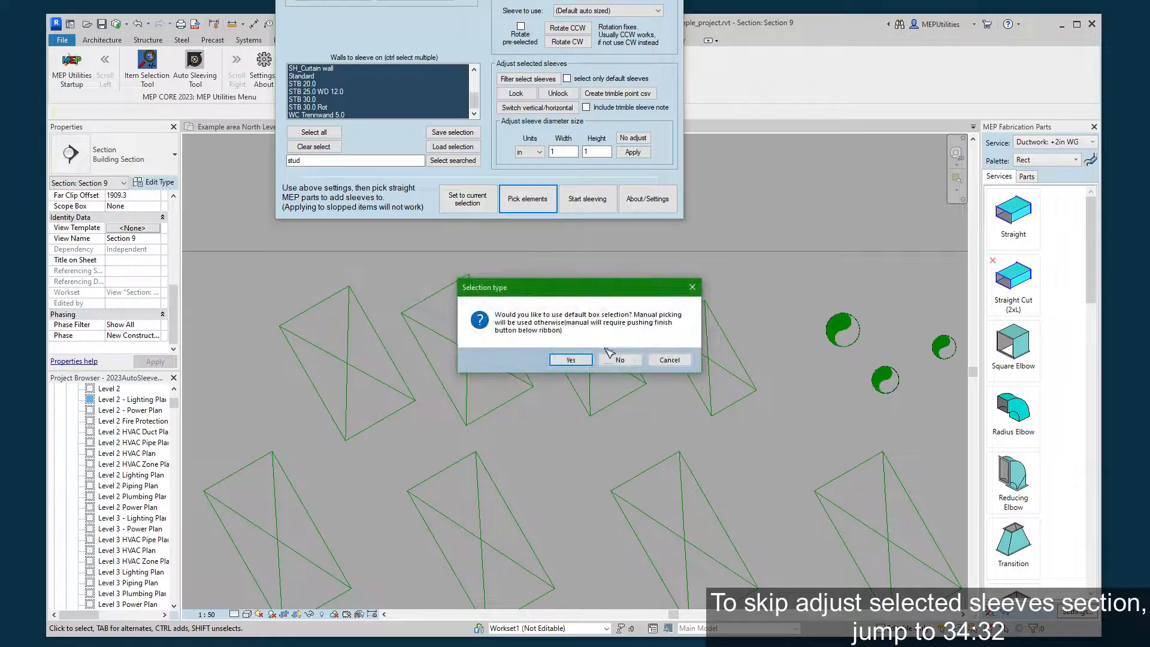
left_click(619, 359)
left_click(699, 338)
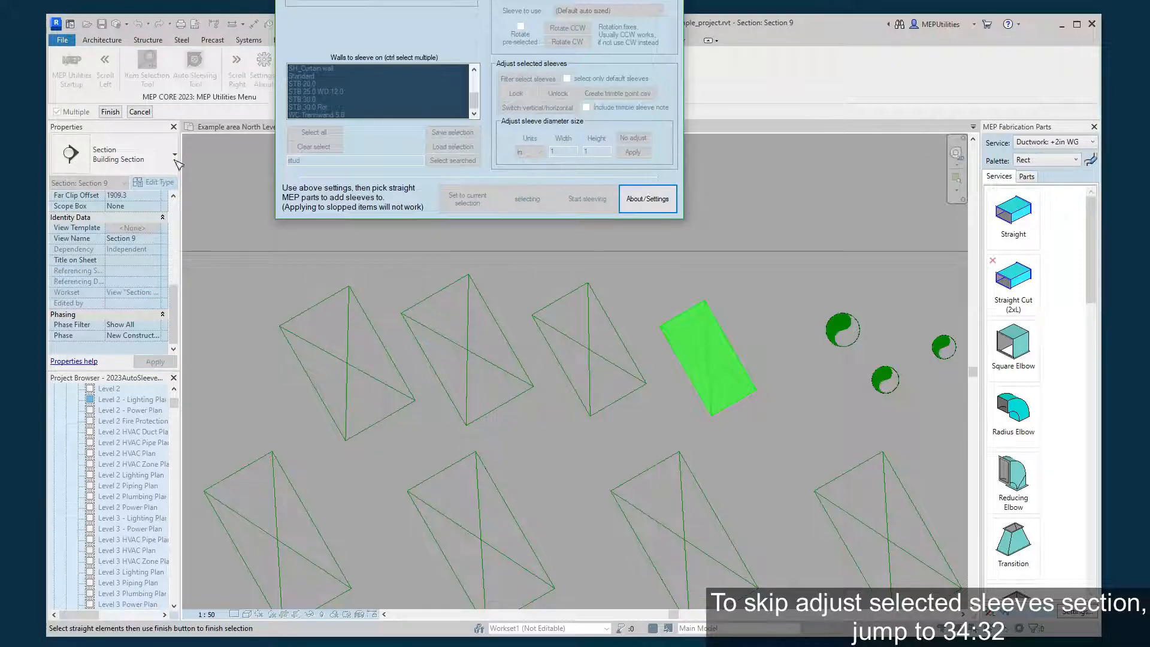
left_click(110, 112)
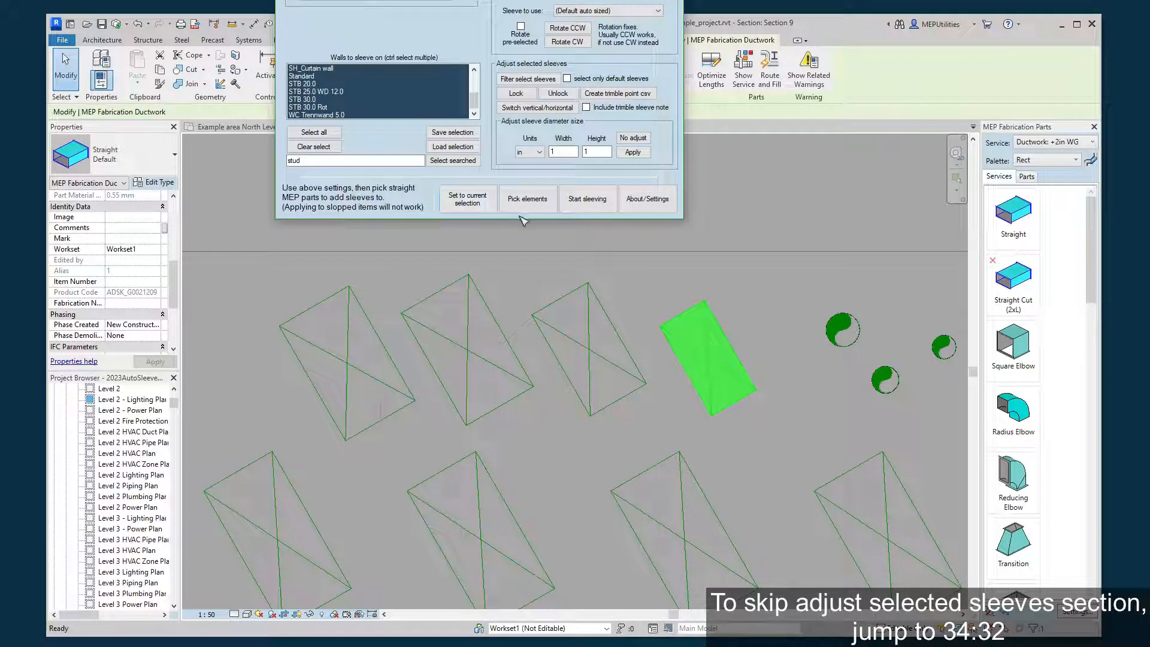
left_click(584, 206)
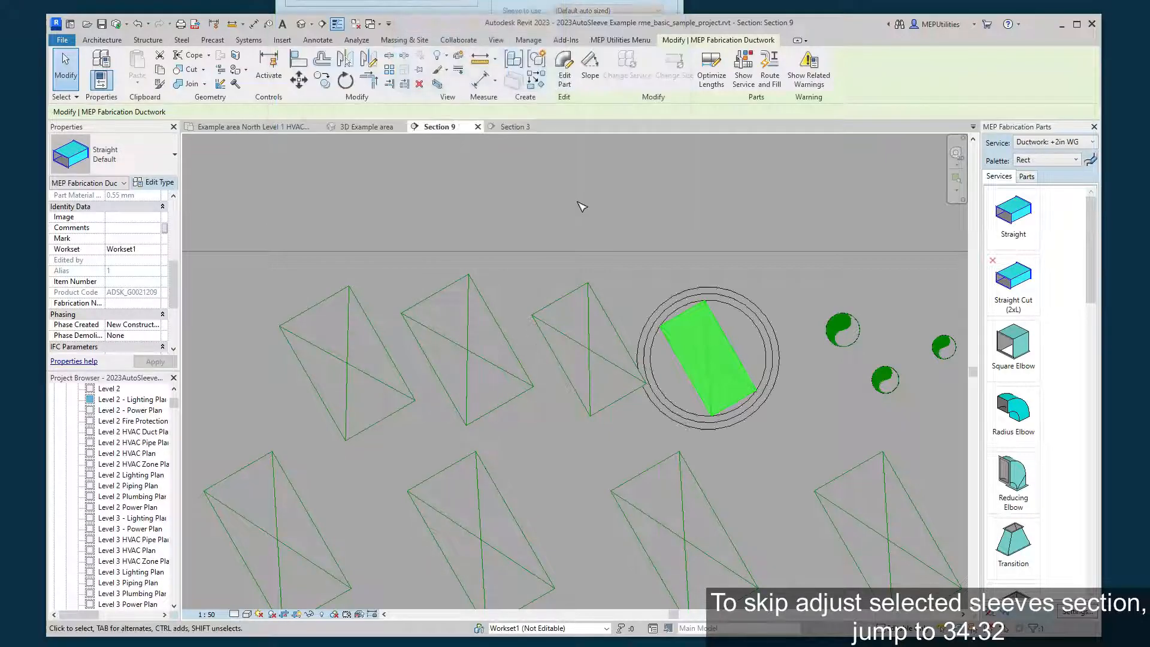
left_click(599, 358)
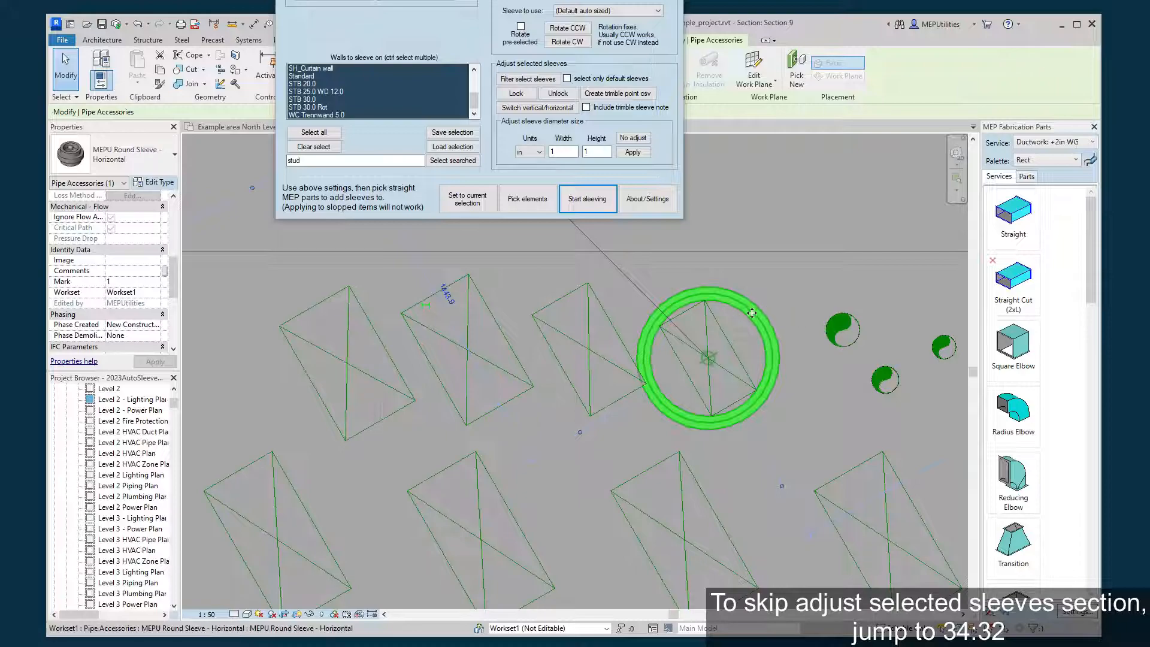
Delete the round sleeve around the rightmost upper rectangular duct.
left_click(778, 285)
left_click(757, 301)
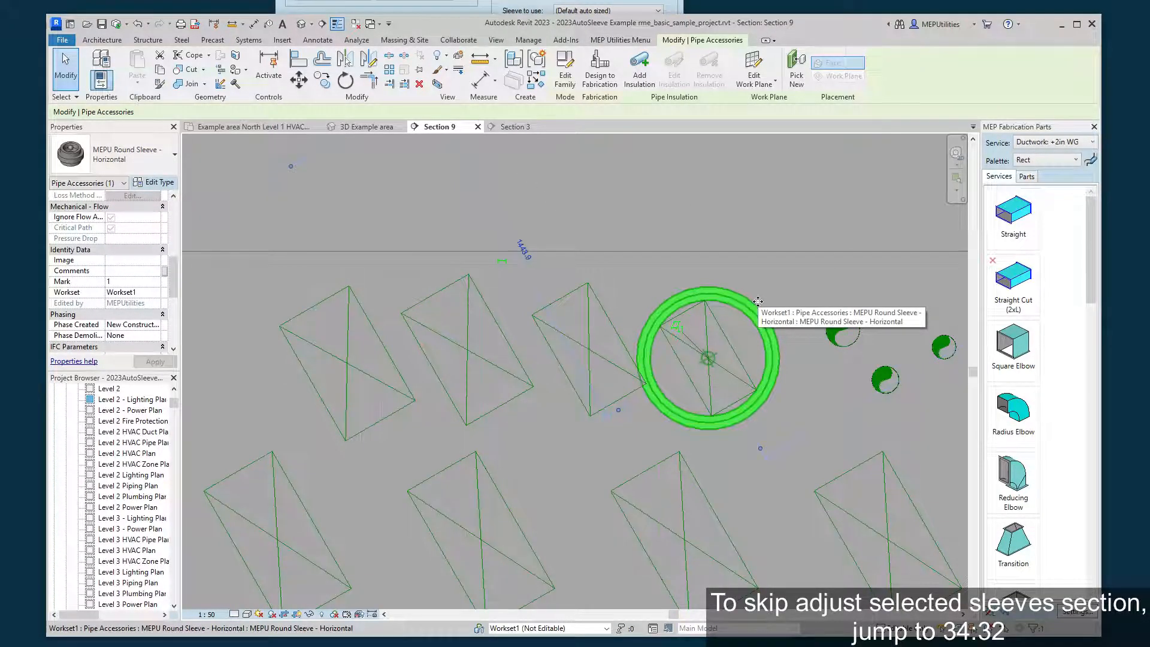
key("Delete")
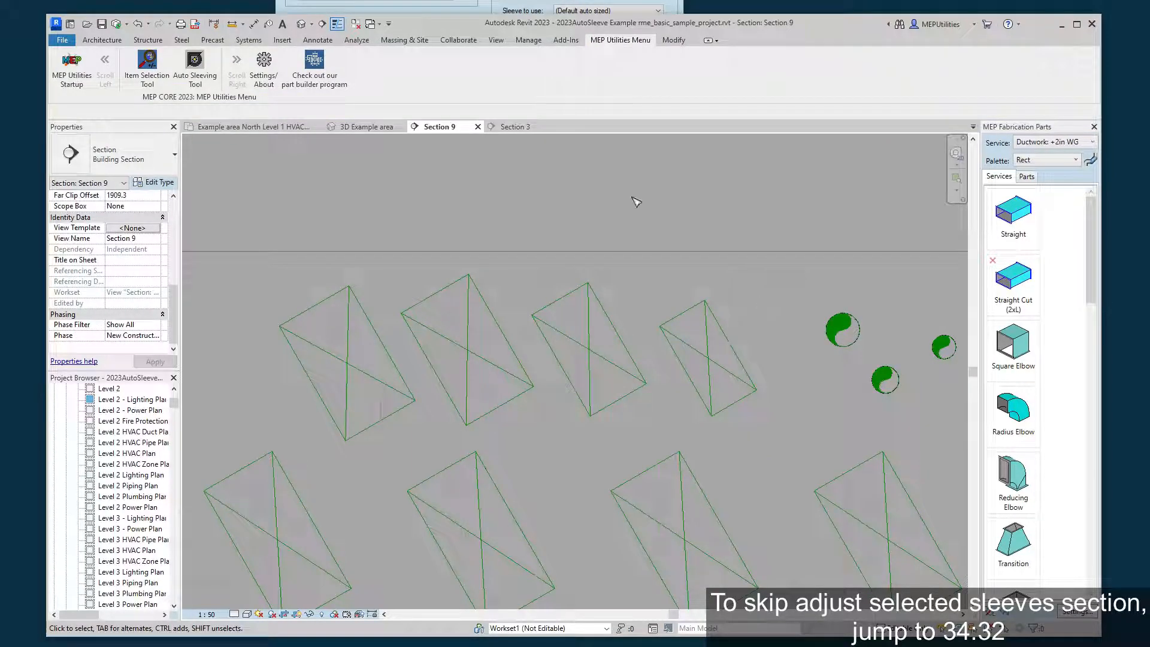
Set the sleeve to use in the Auto Sleeving Tool to "test sleeve".
key("alt+Tab")
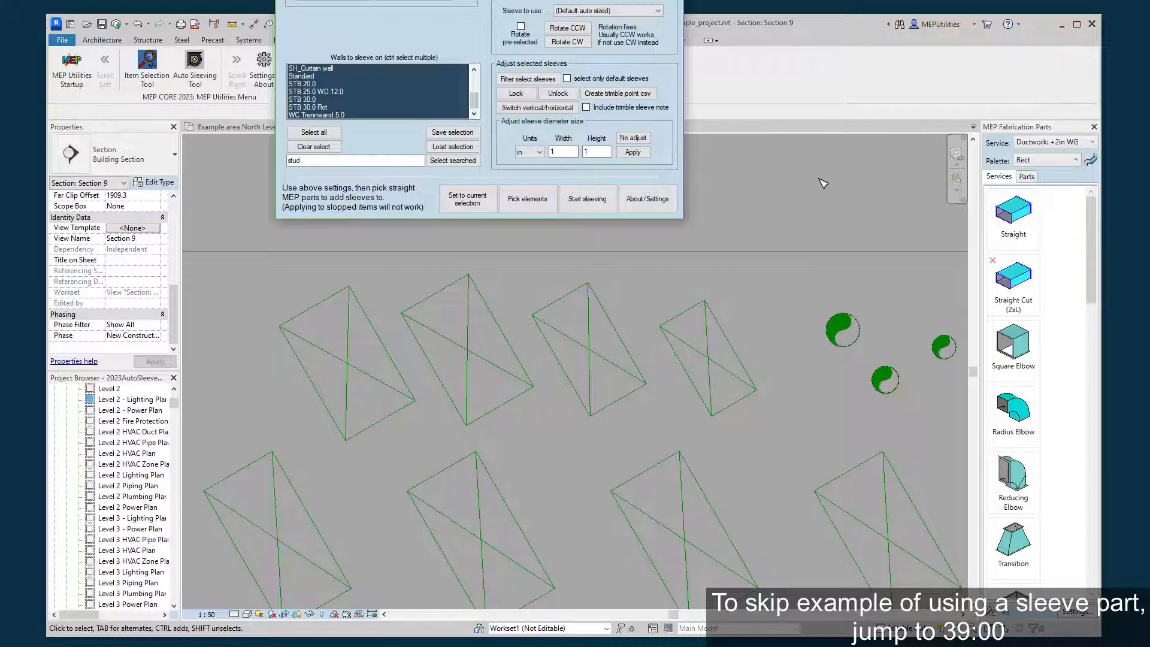
left_click(619, 11)
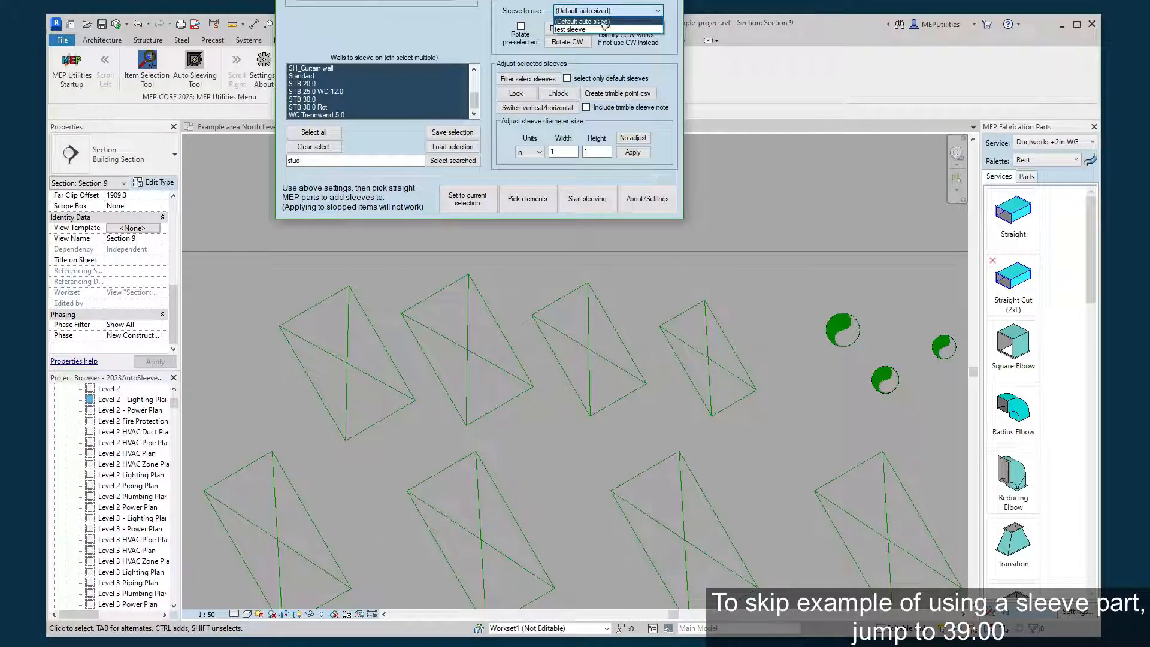
left_click(602, 29)
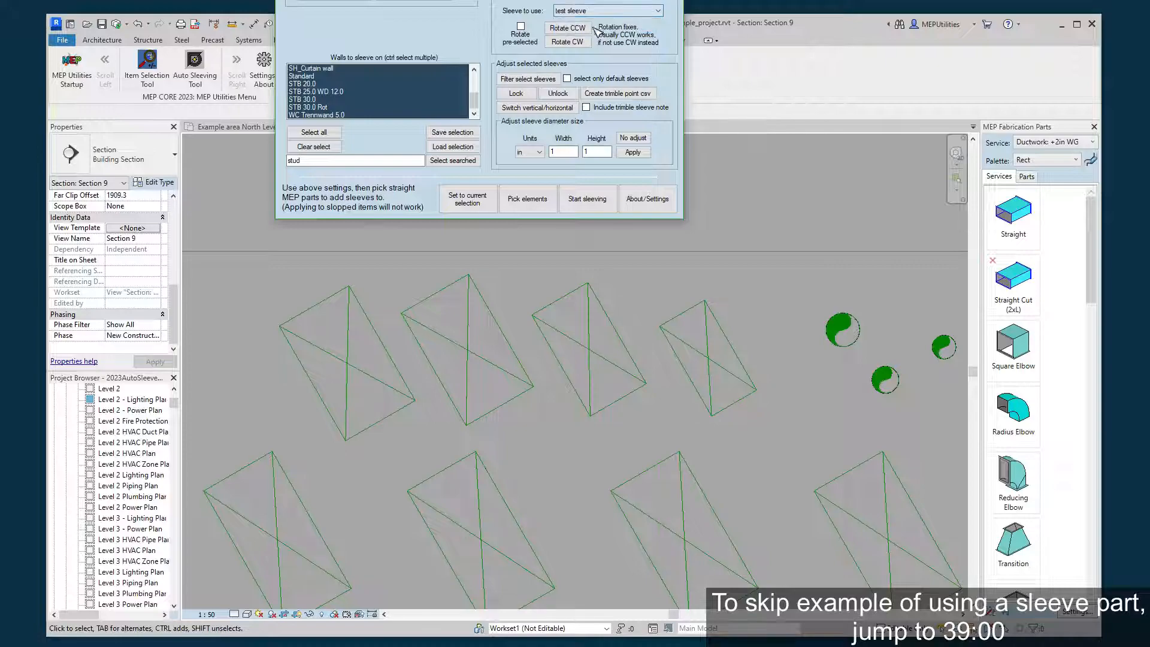
Examine the group of five copper pipes, selecting the largest pipe and the one below it in turn, and clear the selection.
left_click(772, 203)
middle_click_drag(806, 222, 587, 171)
scroll(637, 221, "up", 3)
middle_click_drag(676, 277, 465, 272)
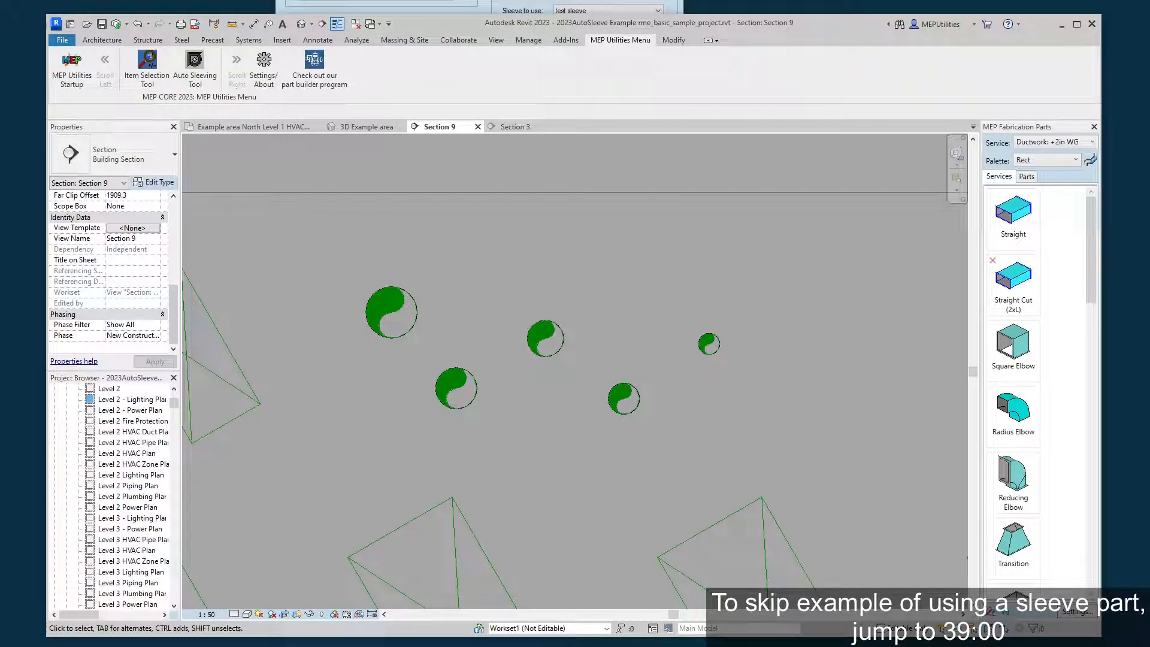
key("alt+Tab")
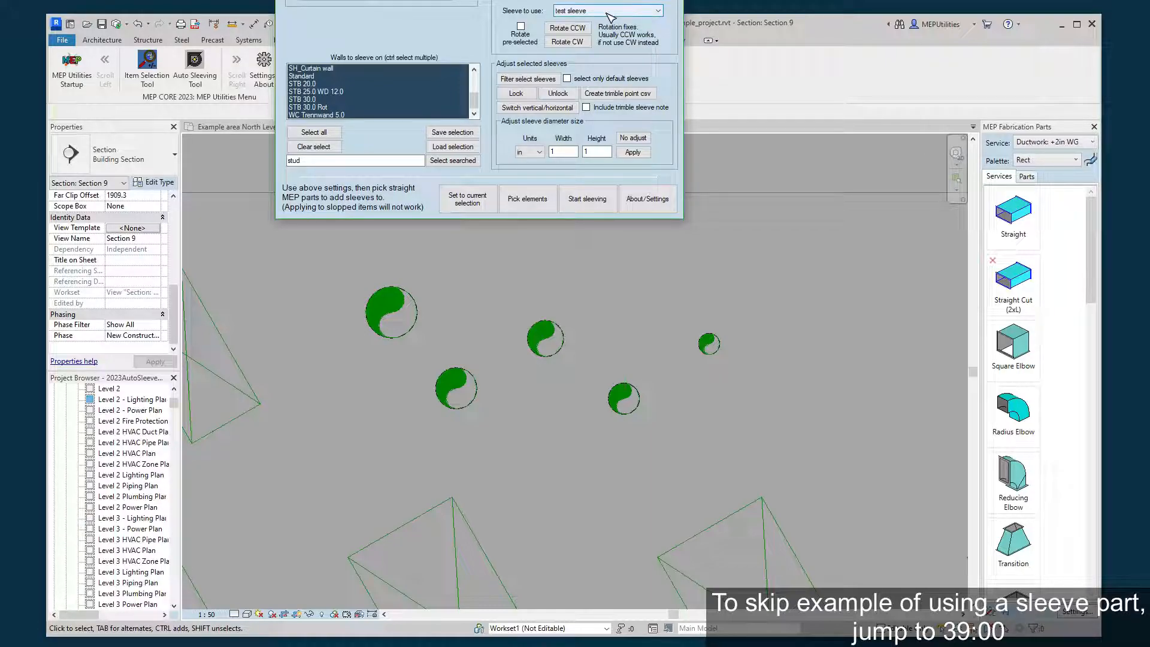
left_click(787, 62)
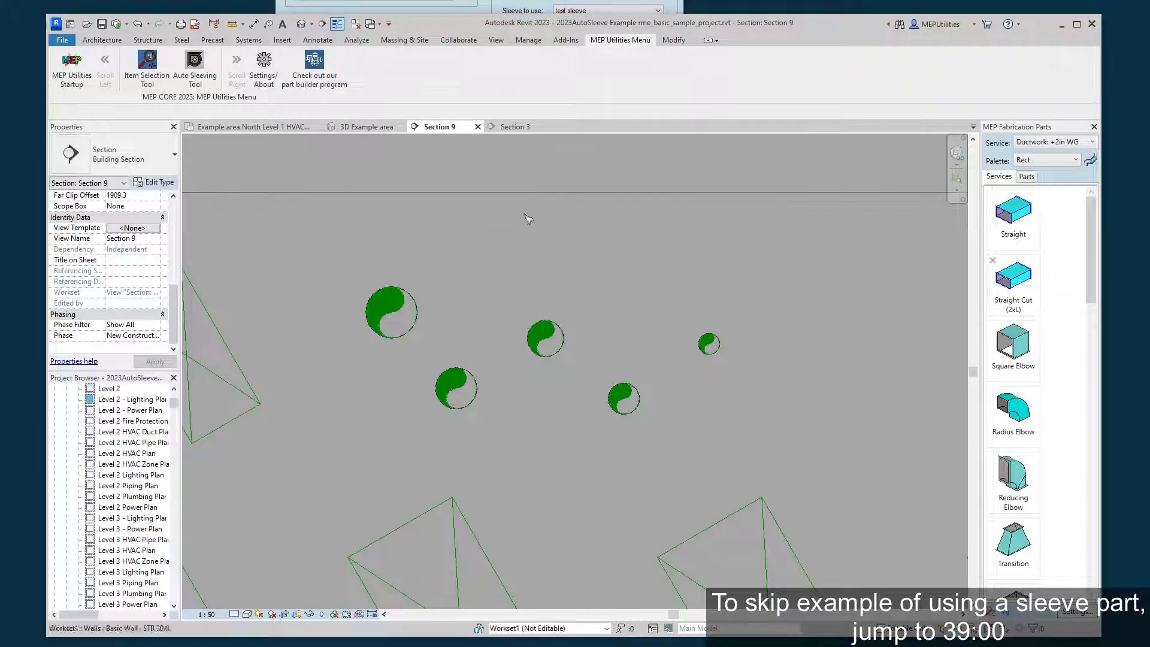
left_click(405, 310)
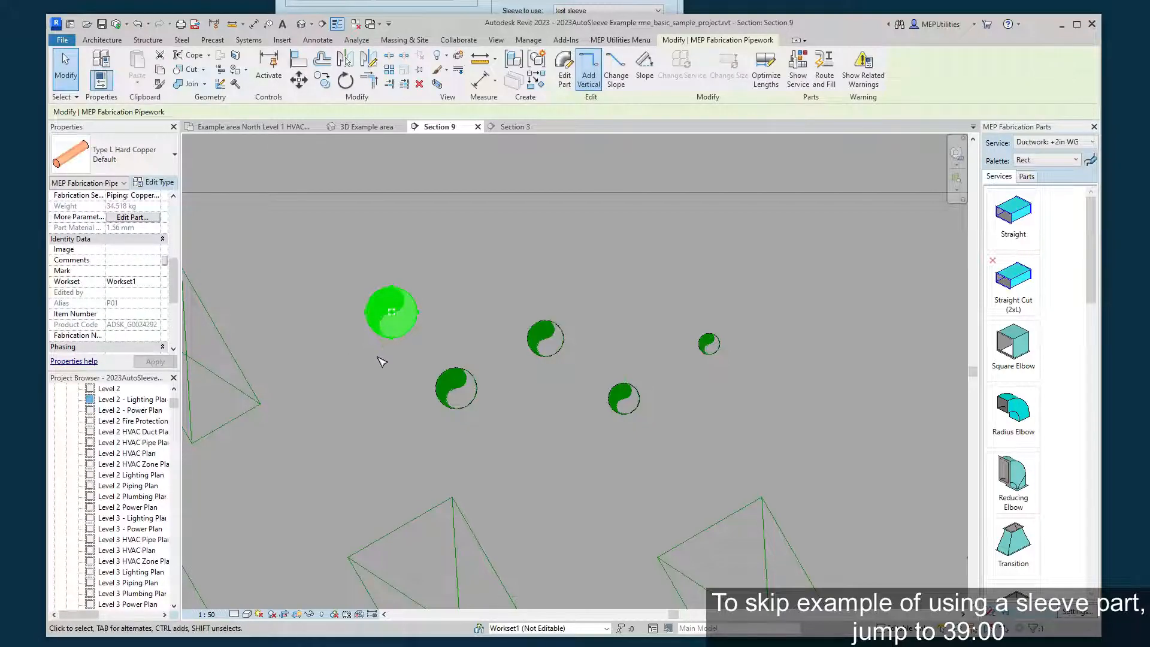
left_click(422, 378)
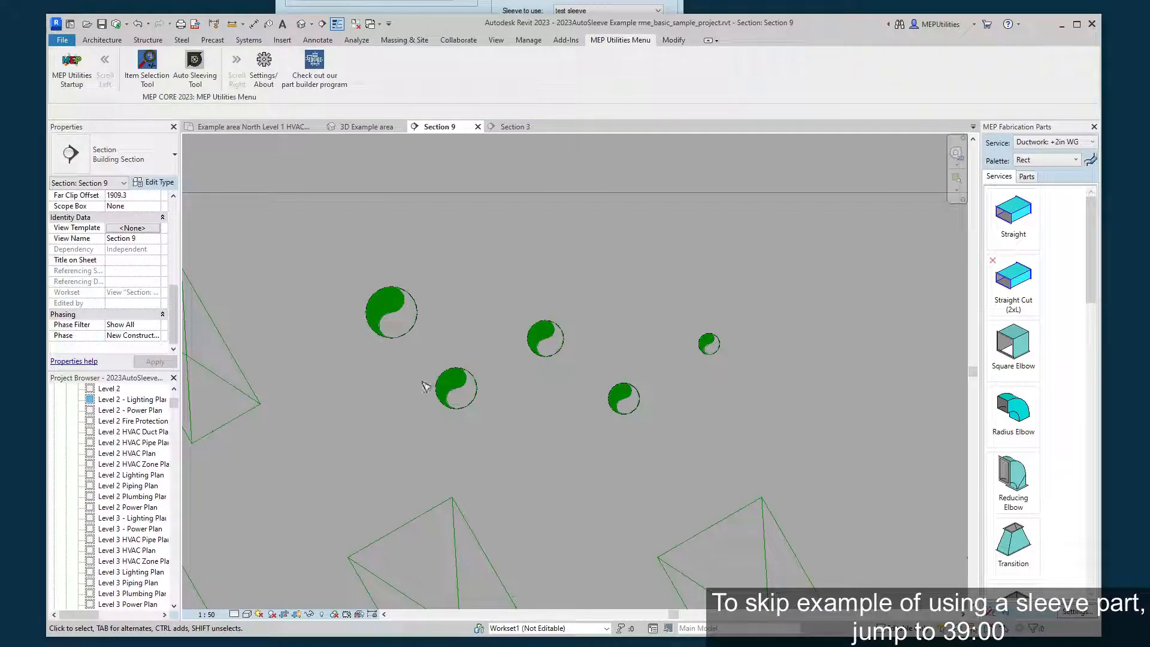
left_click(456, 389)
left_click(624, 354)
Measure the width of the second-largest copper pipe with an aligned dimension, leaving the command without placing it.
left_click(253, 24)
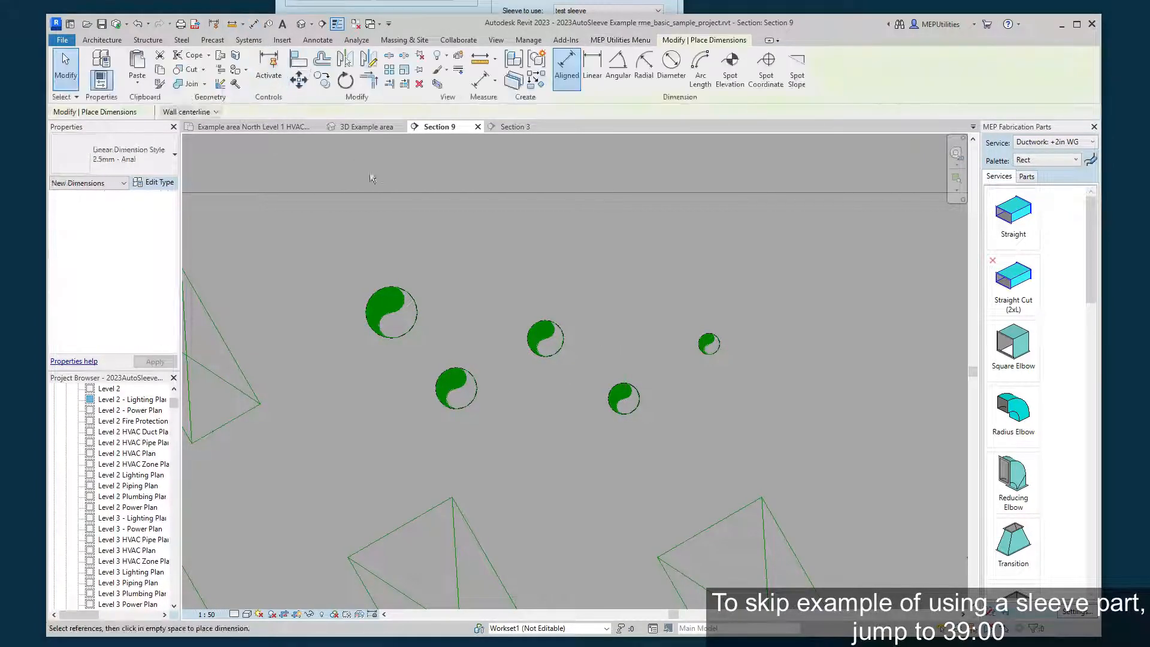
left_click(436, 388)
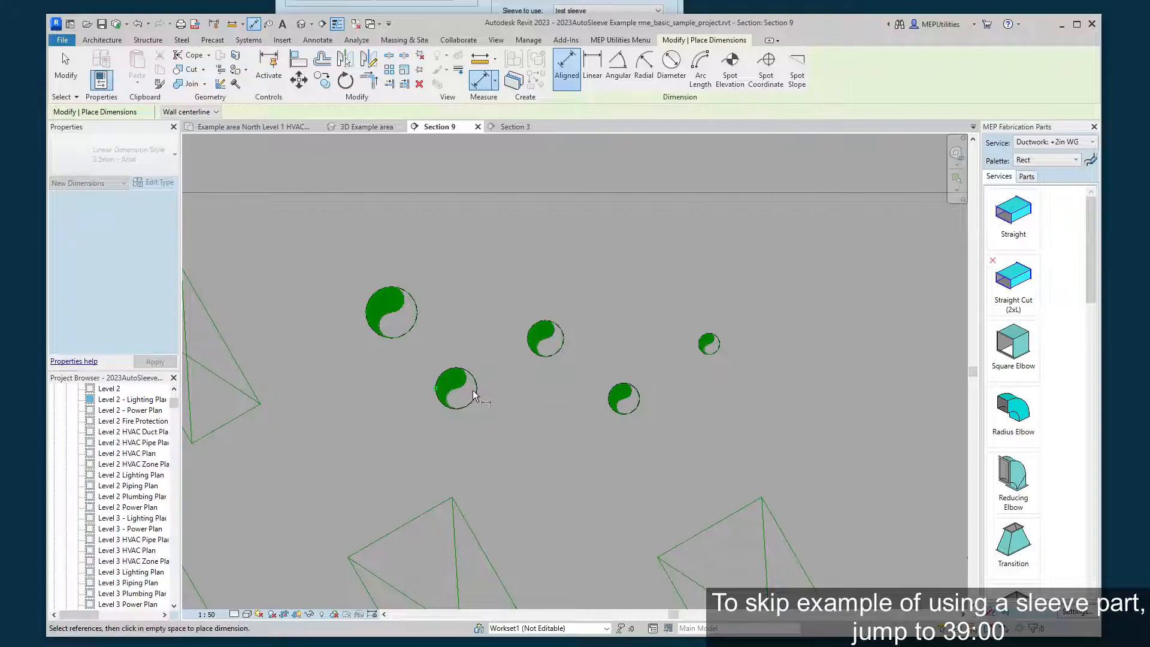
left_click(478, 390)
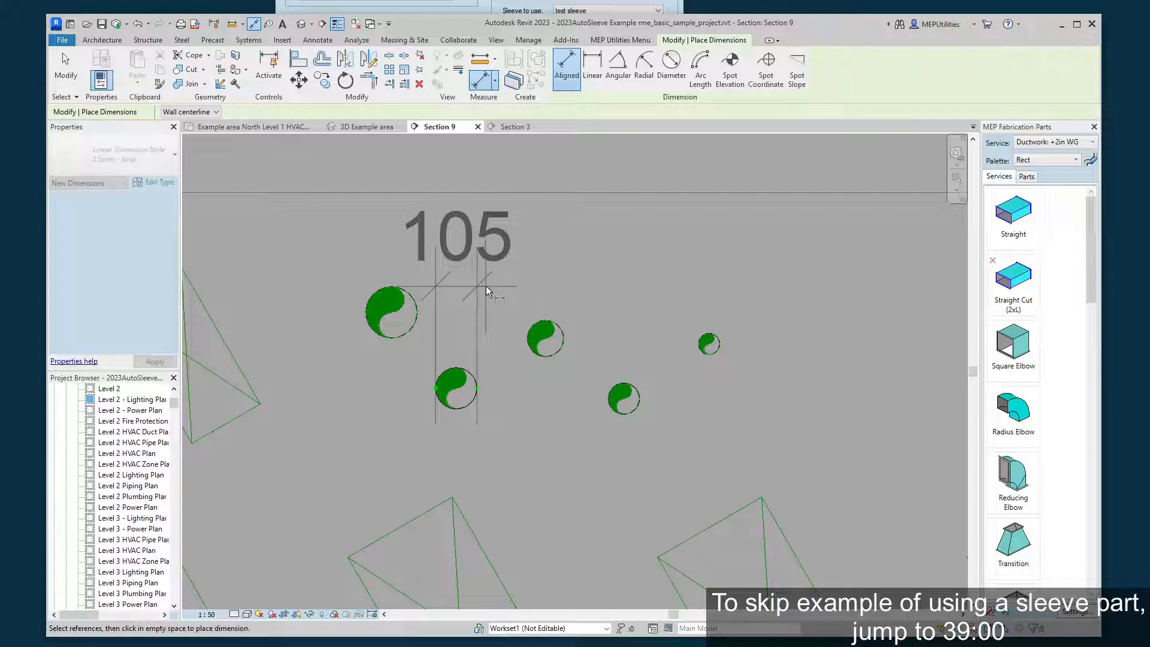
right_click(486, 290)
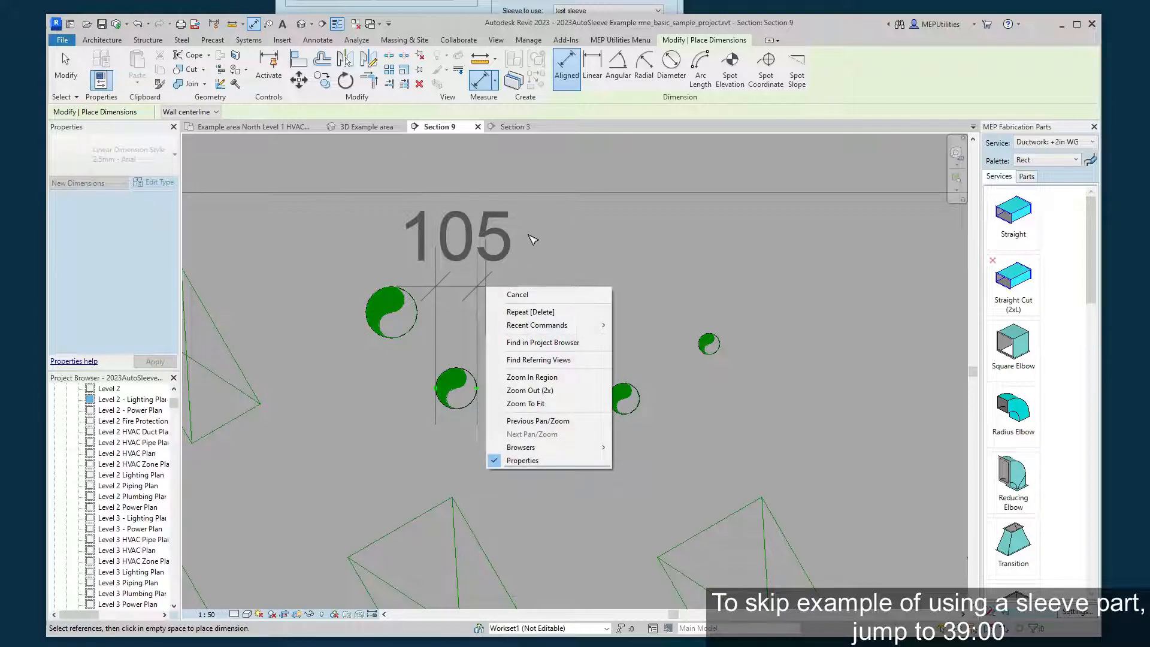
key("Escape")
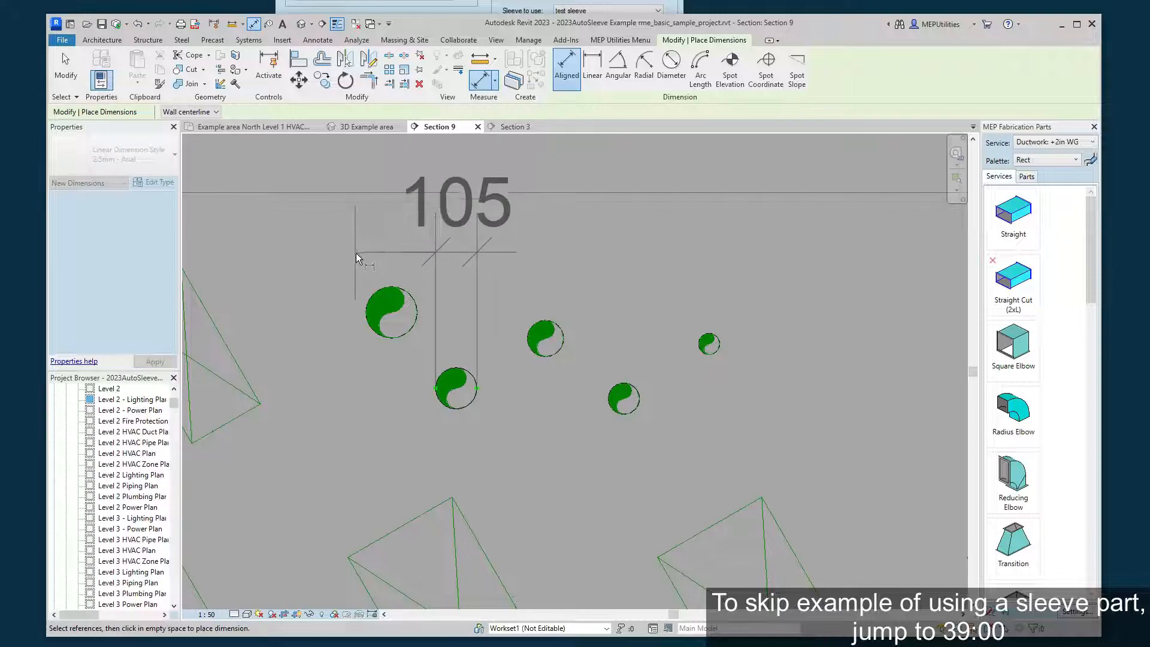
key("Escape")
key("Escape")
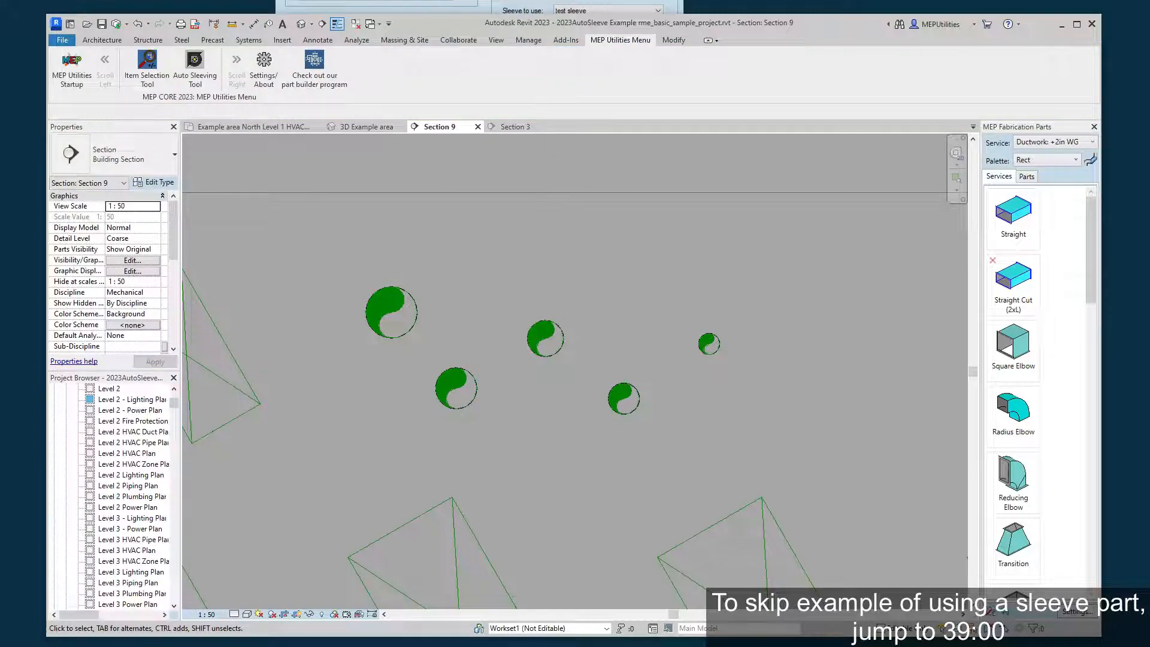
Pick the five copper pipes with the default box selection and sleeve them with "test sleeve", without selecting the created sleeves.
key("alt+Tab")
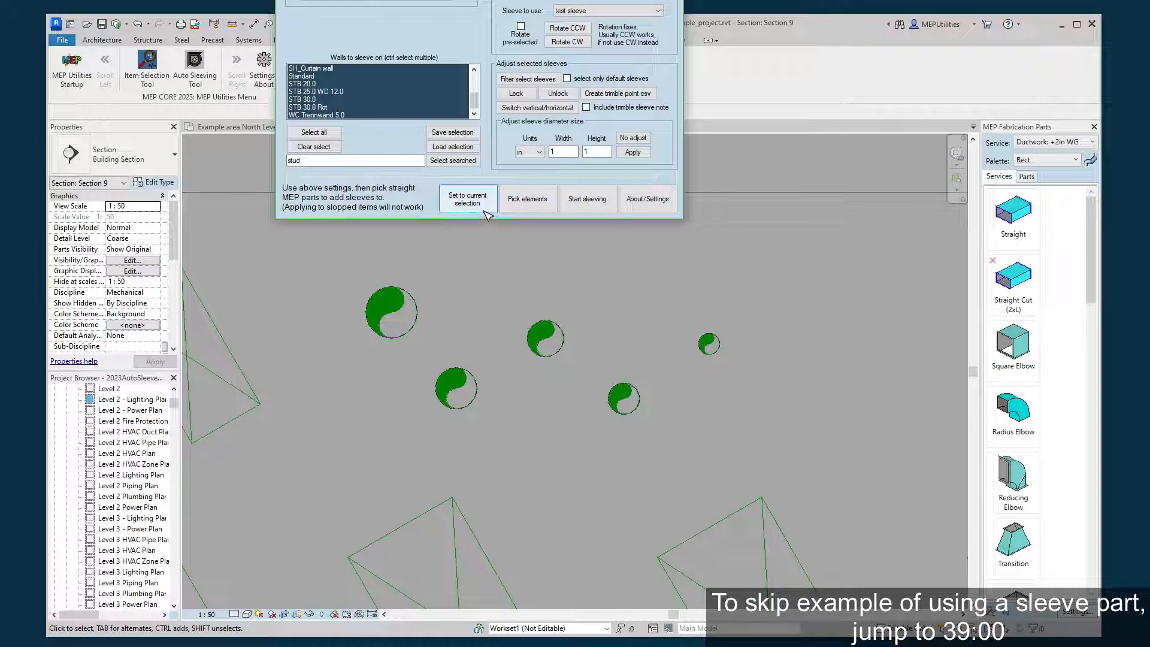
left_click(530, 210)
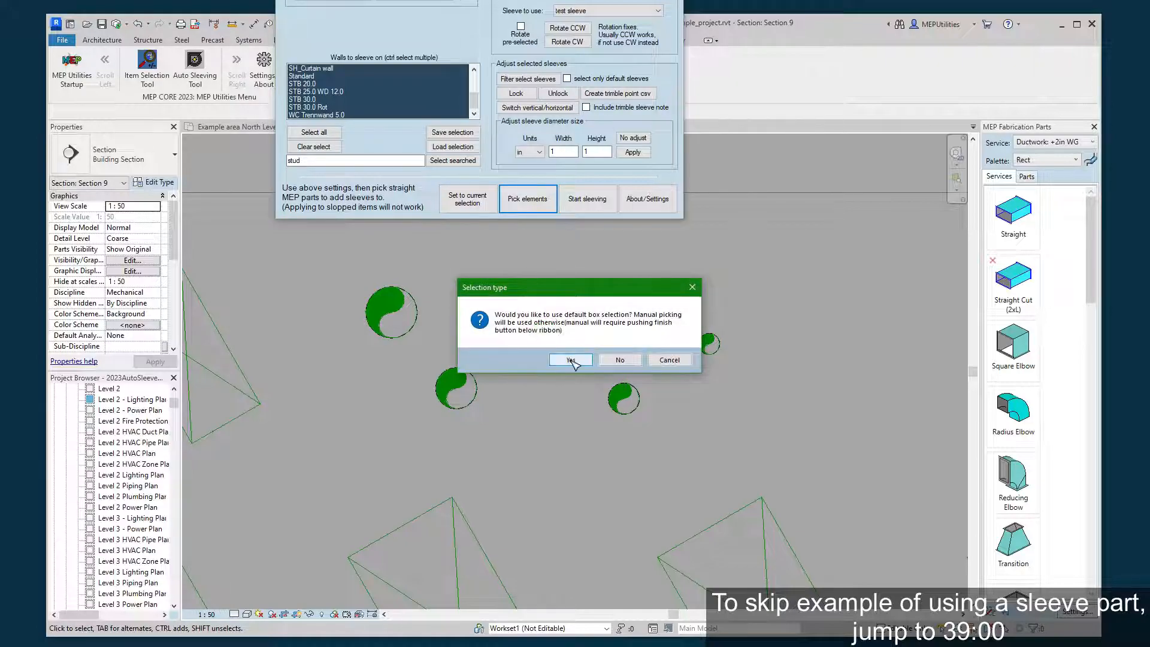
left_click(566, 358)
left_click_drag(311, 257, 746, 453)
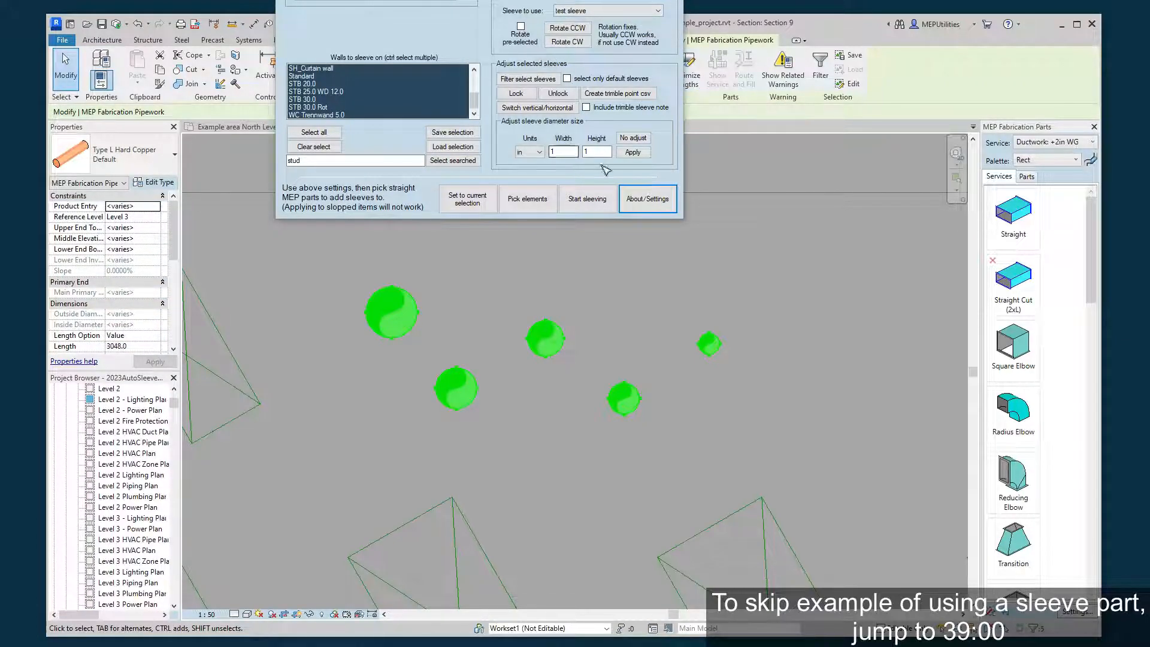
left_click(591, 203)
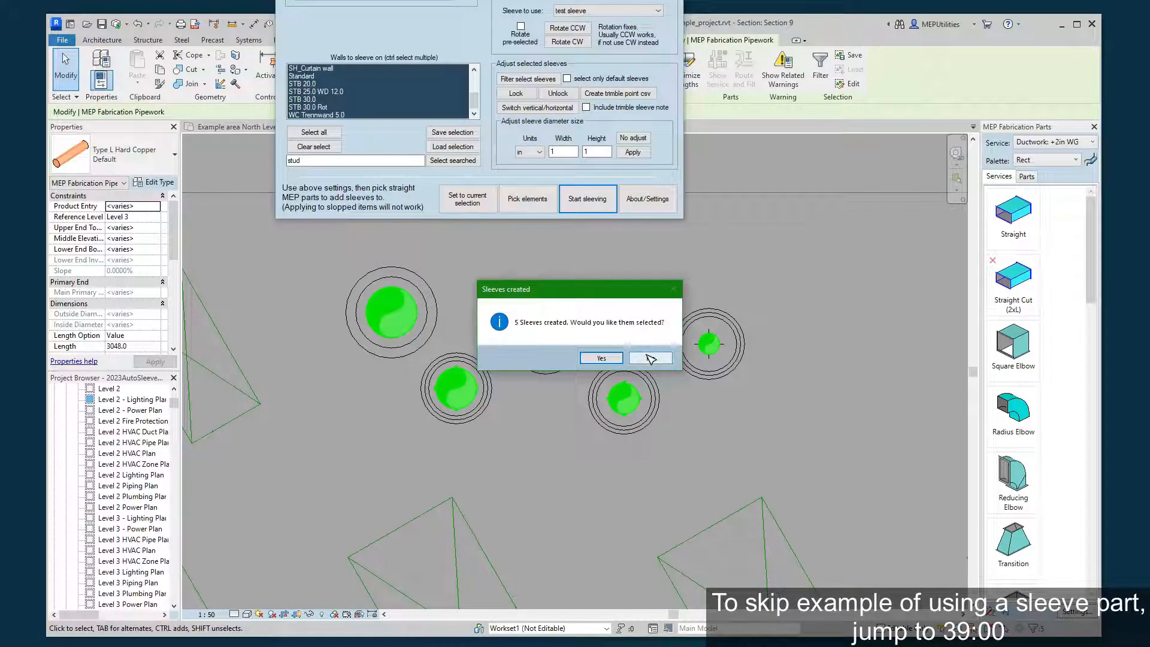
left_click(650, 358)
Compare the dimension properties of the sleeves on the smallest and the largest copper pipes, and clear the selection.
scroll(617, 332, "up", 2)
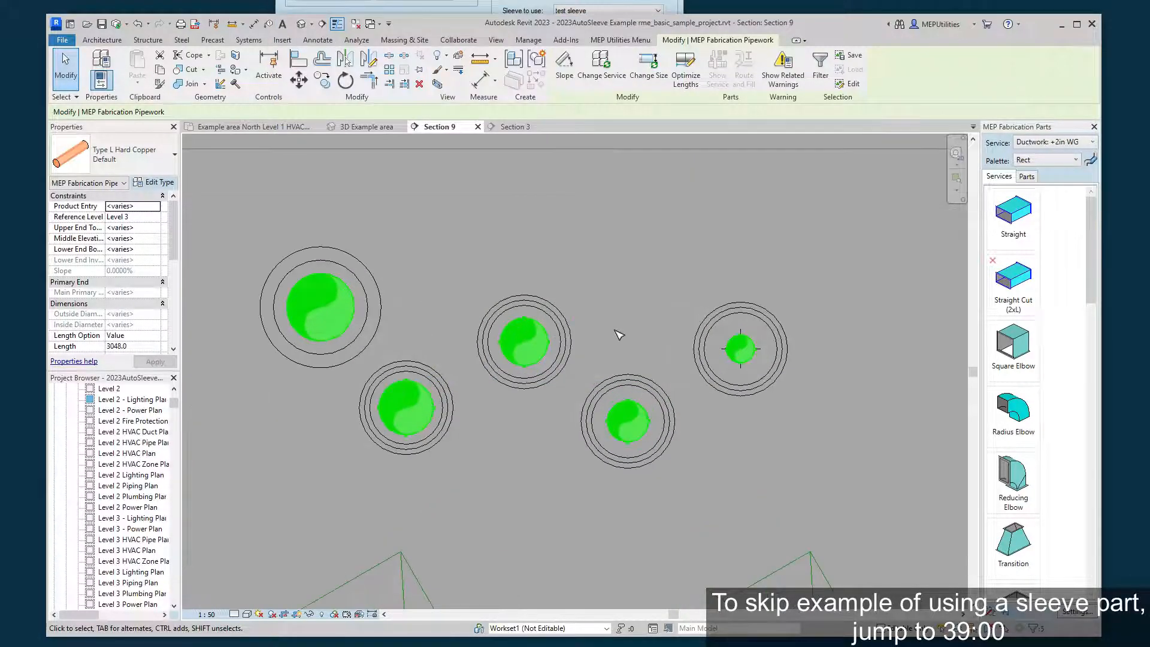
scroll(619, 335, "up", 1)
left_click(620, 335)
middle_click_drag(620, 335, 659, 340)
left_click(810, 314)
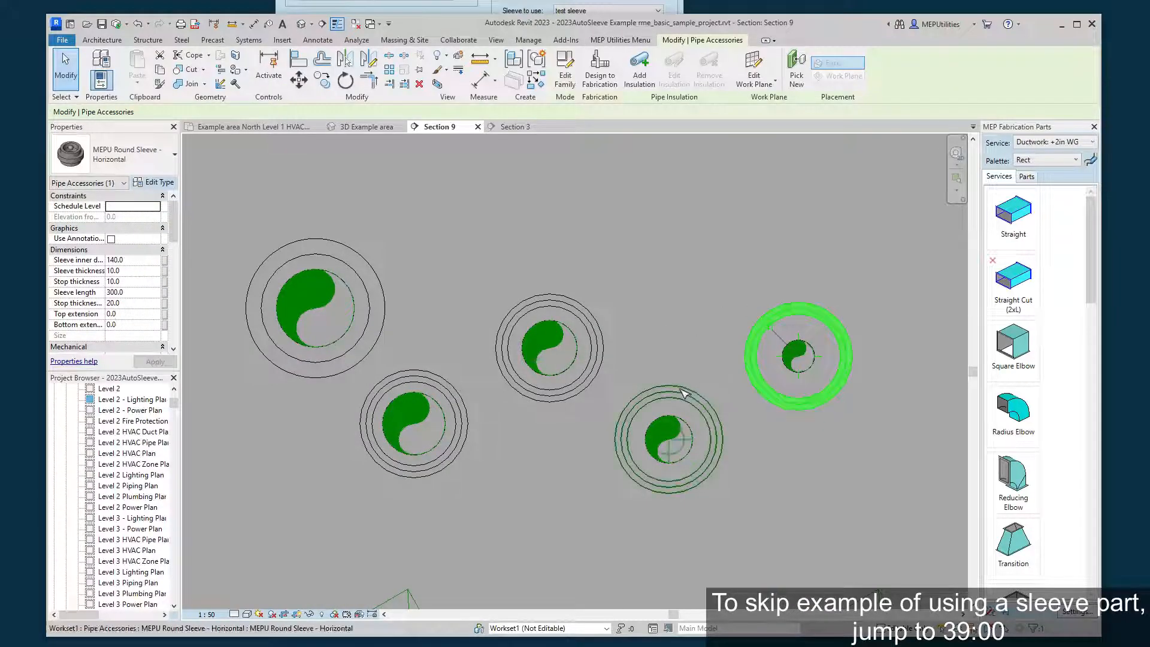
left_click(386, 325)
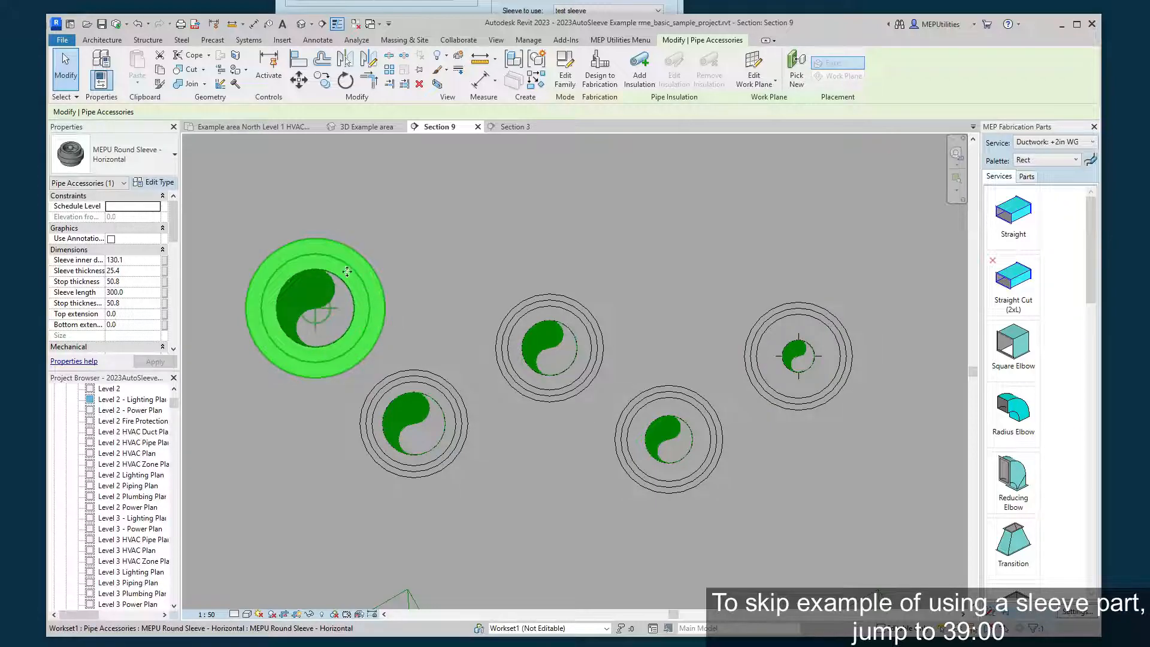
middle_click_drag(326, 316, 372, 301)
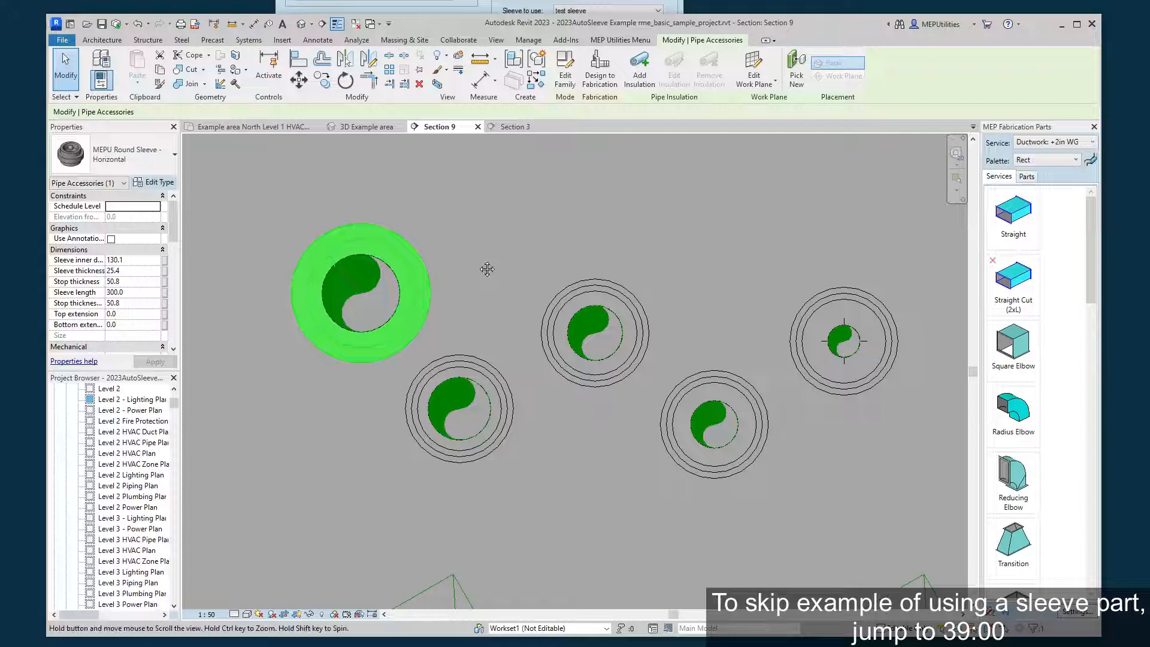
middle_click_drag(487, 269, 469, 273)
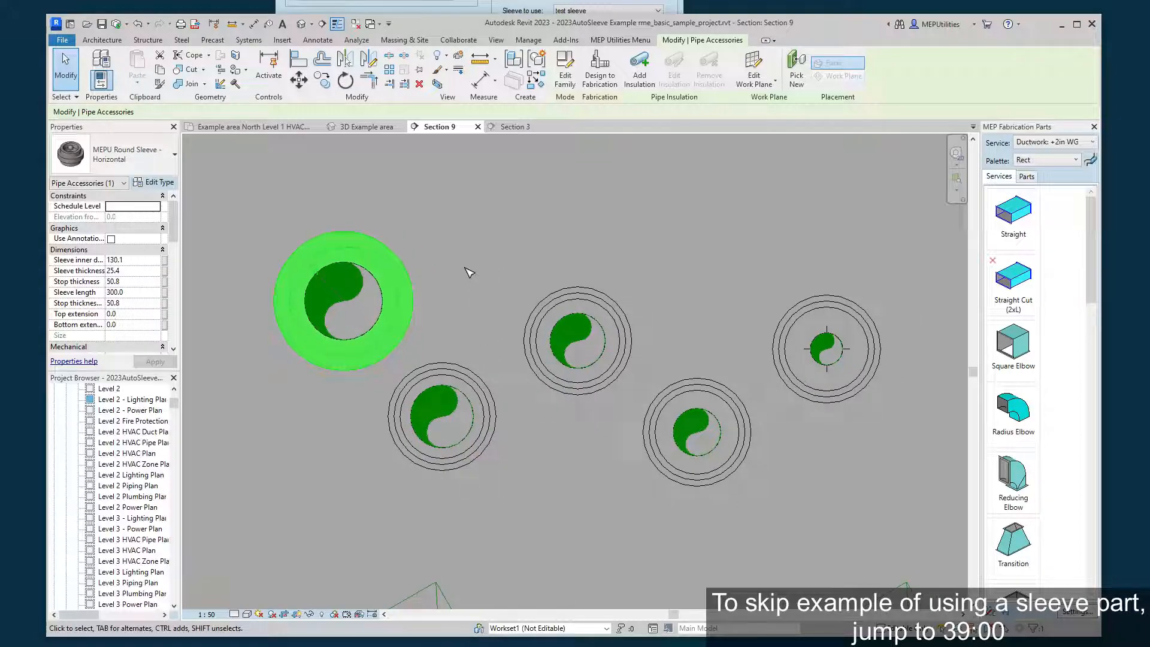
left_click(466, 269)
Select the sleeve on the second-largest pipe and check its applied sleeve property against the tool's sleeve setting.
scroll(466, 268, "down", 1)
middle_click_drag(473, 286, 486, 320)
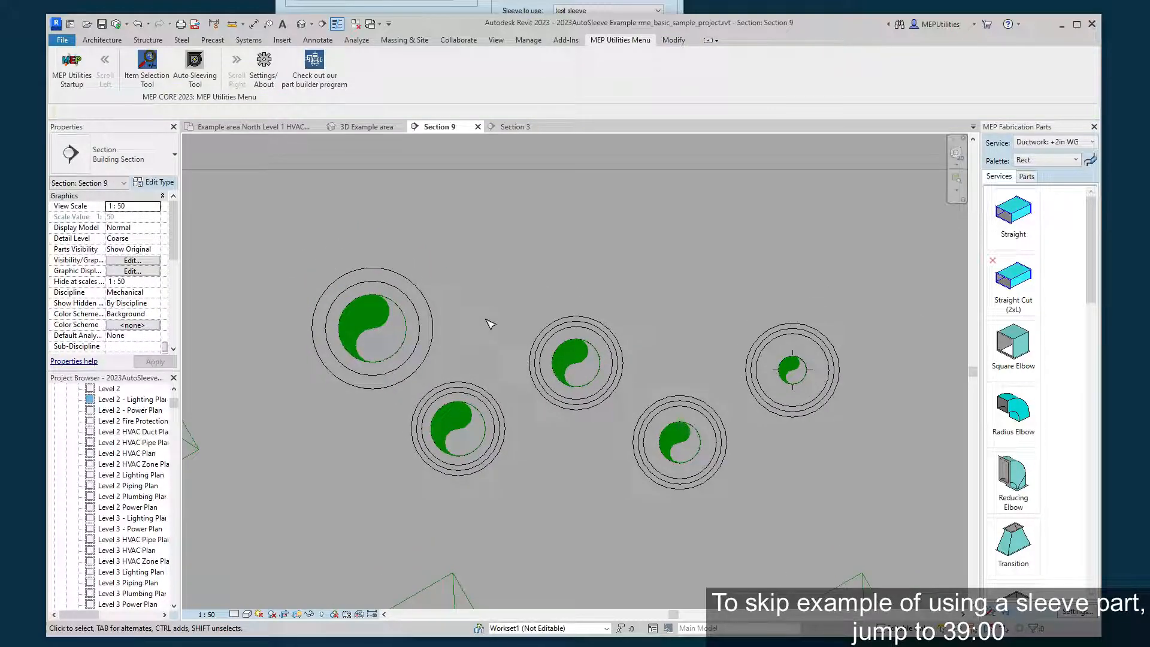
left_click(469, 391)
scroll(144, 301, "down", 5)
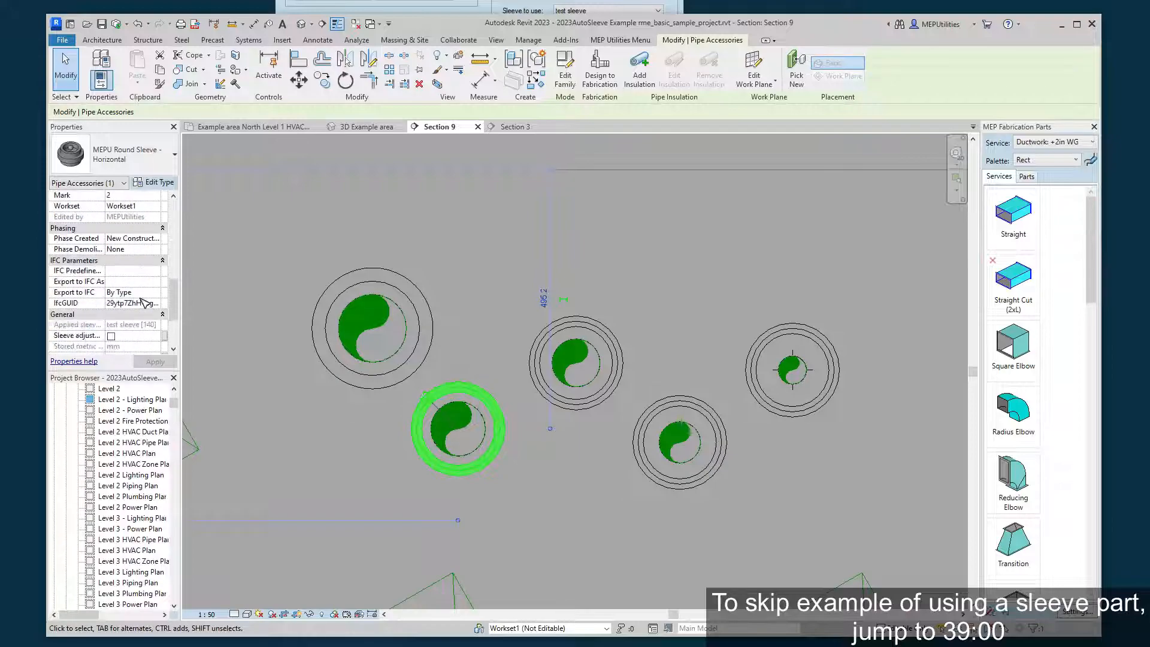
scroll(143, 301, "down", 3)
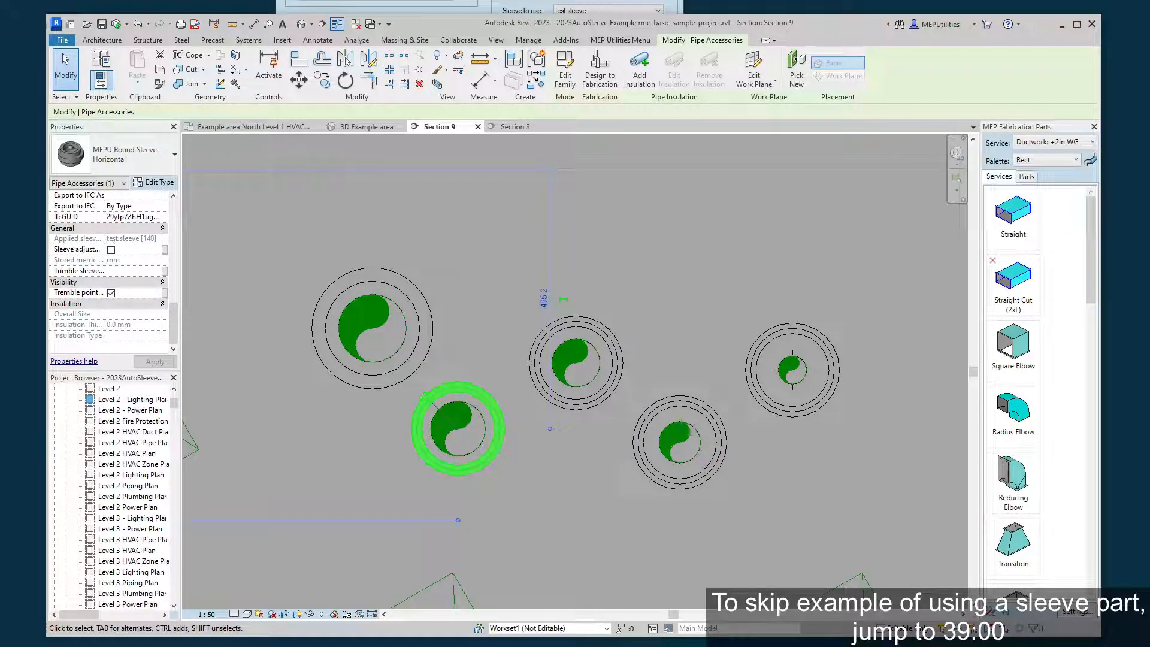
left_click(578, 4)
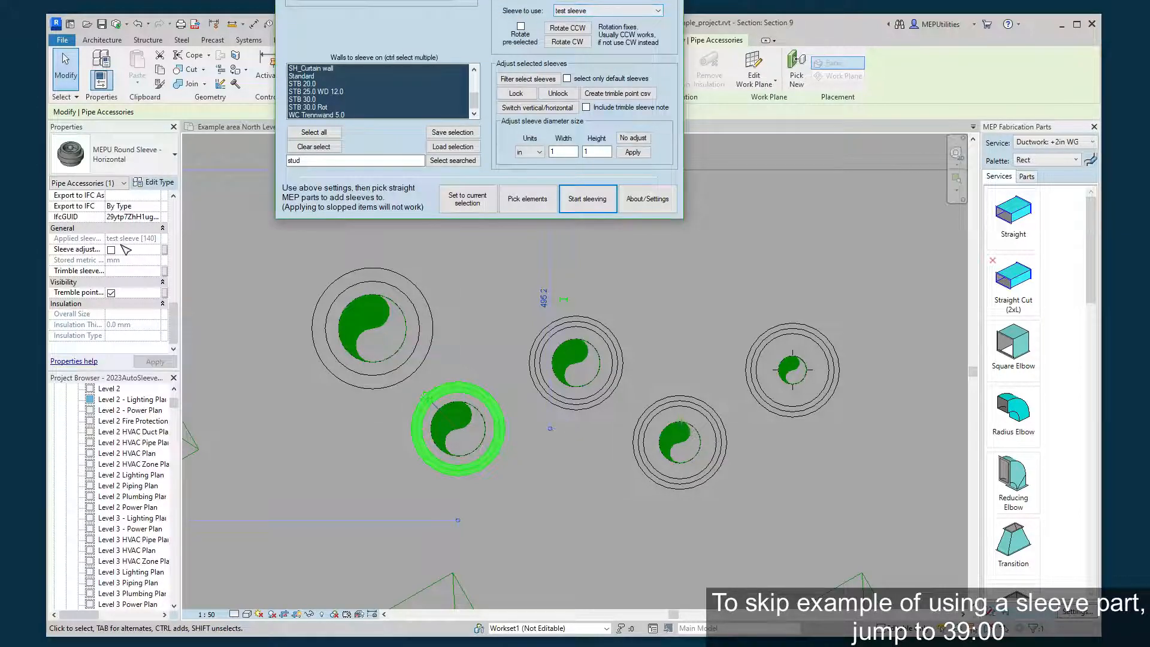
Look over the inputs of the sleeve part creator and close it without making a part, returning to the selected sleeve's properties.
left_click(147, 248)
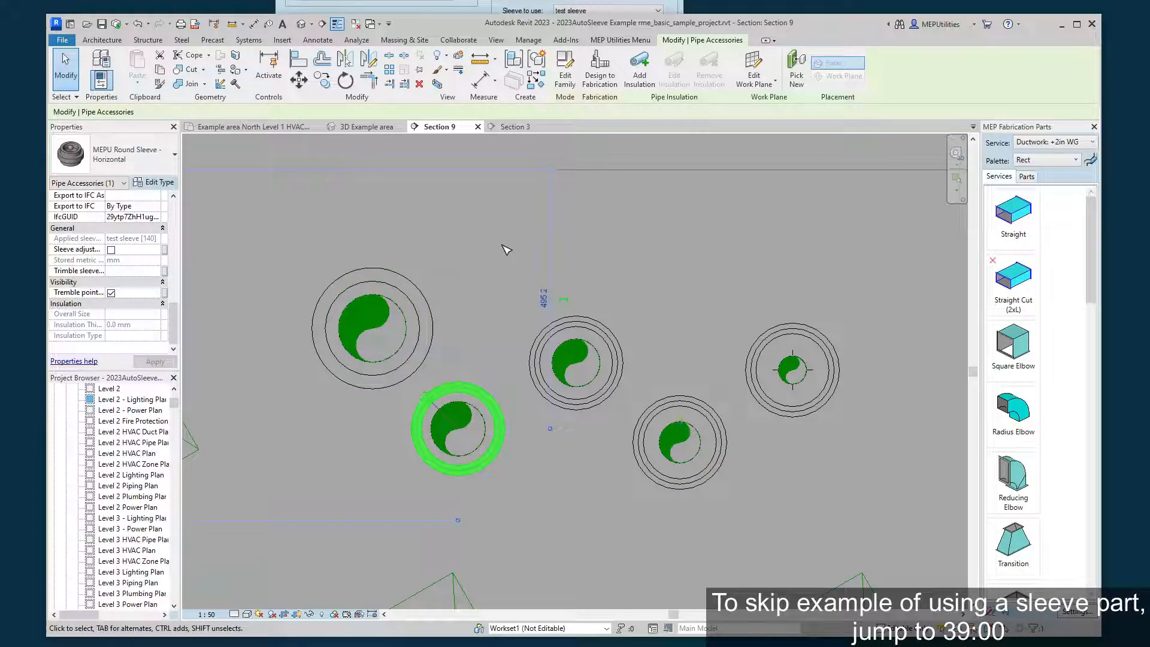
left_click(479, 6)
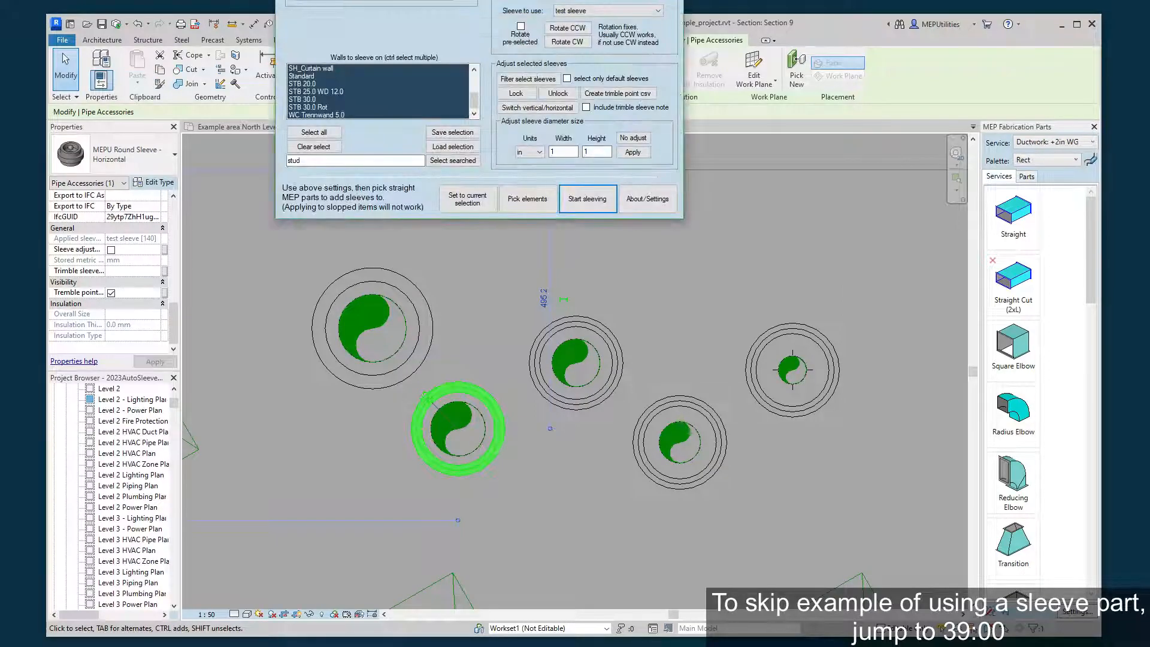
left_click(335, 1)
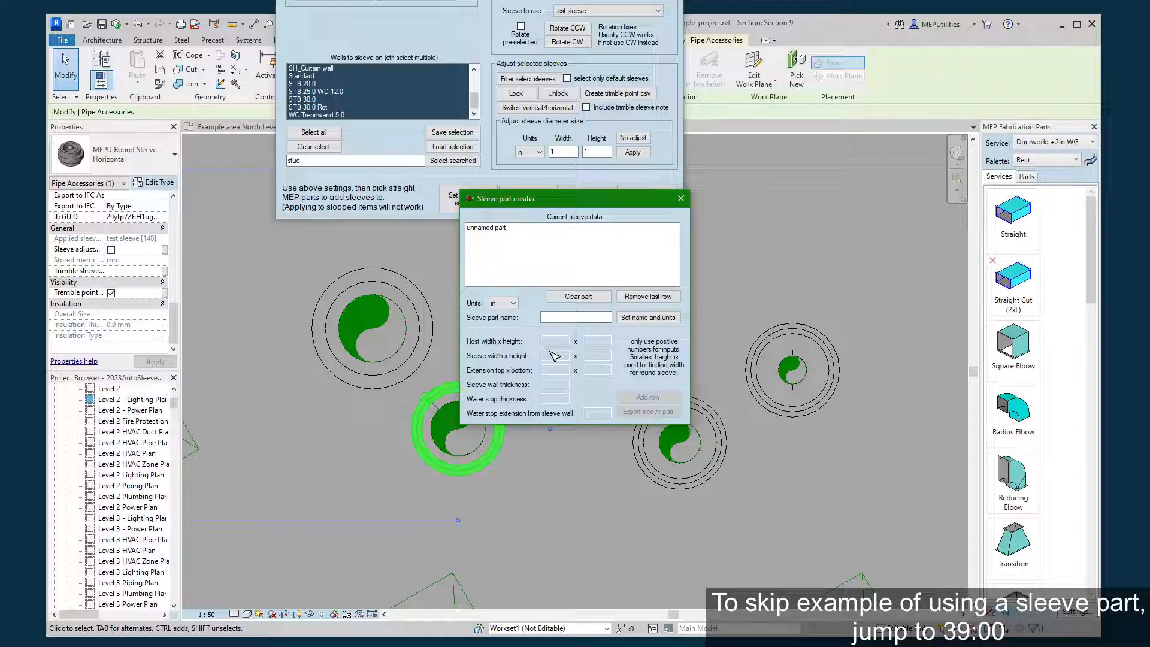
left_click(680, 198)
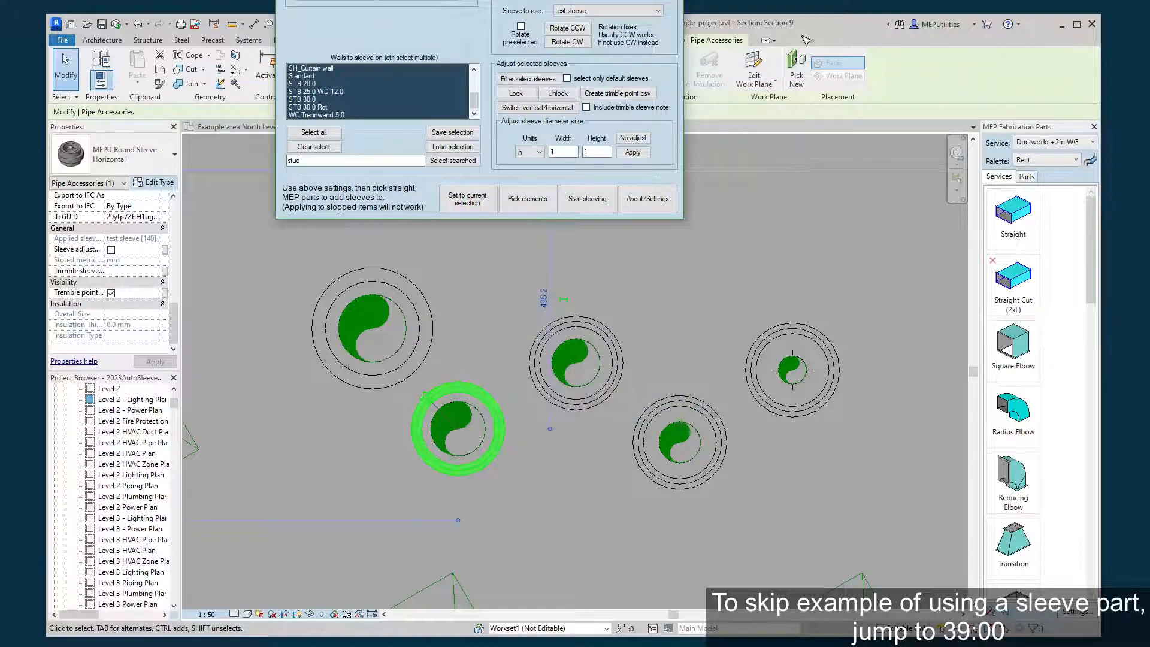
left_click(801, 36)
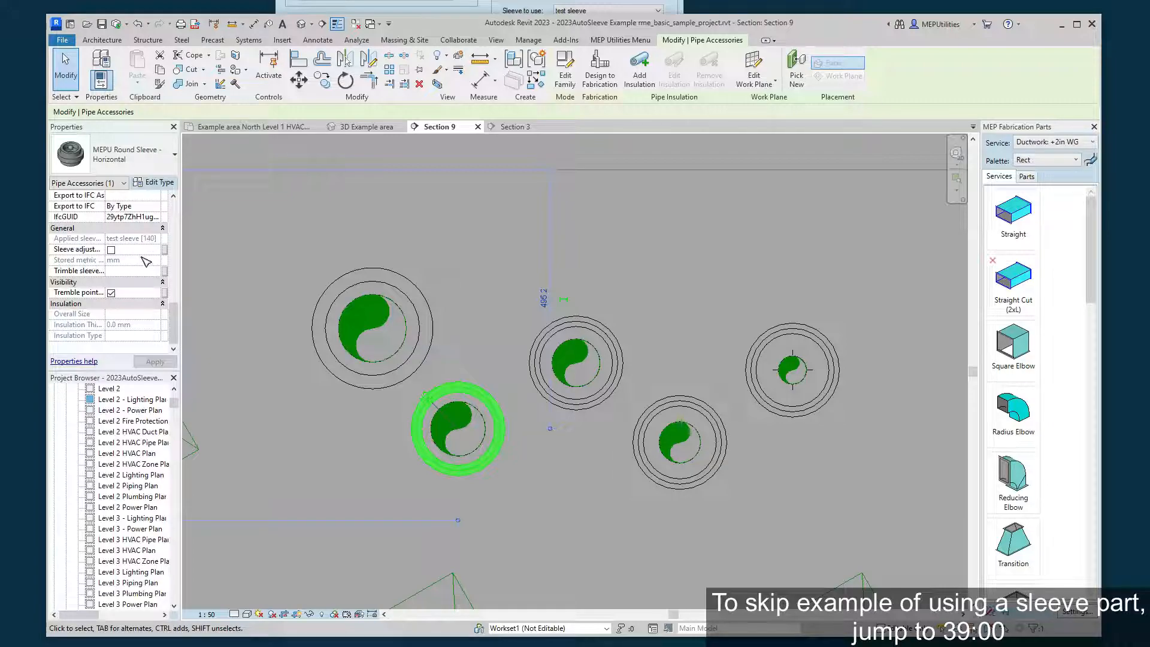
Select the sleeve on the largest copper pipe, check its applied sleeve property, and clear the selection.
left_click(490, 283)
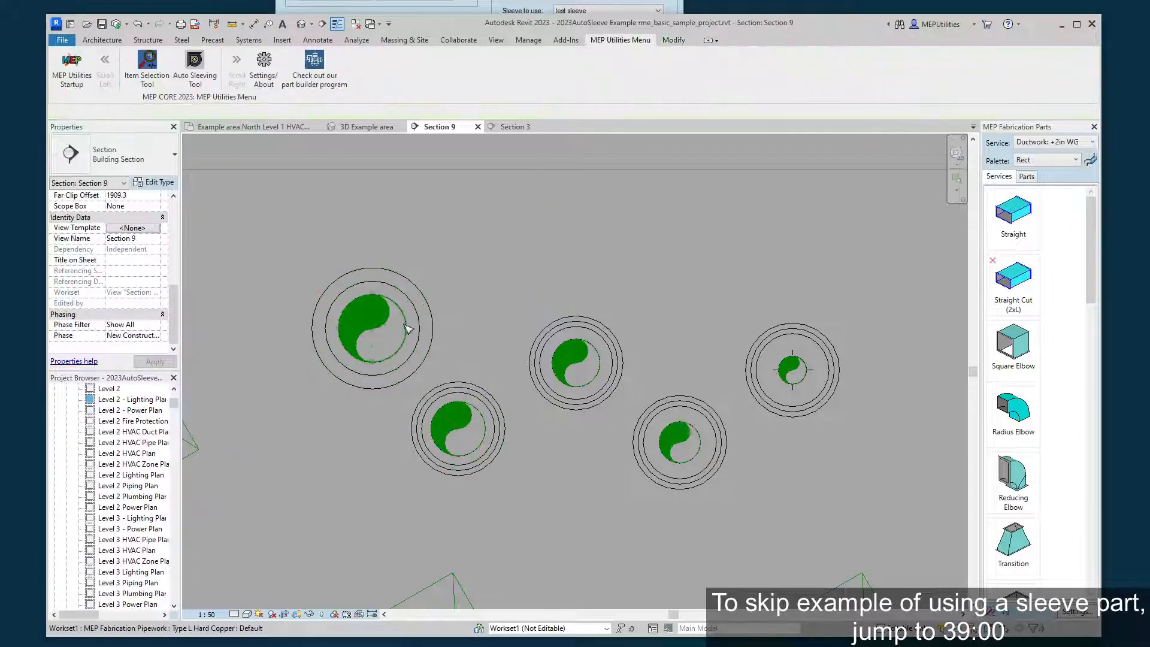
left_click(430, 336)
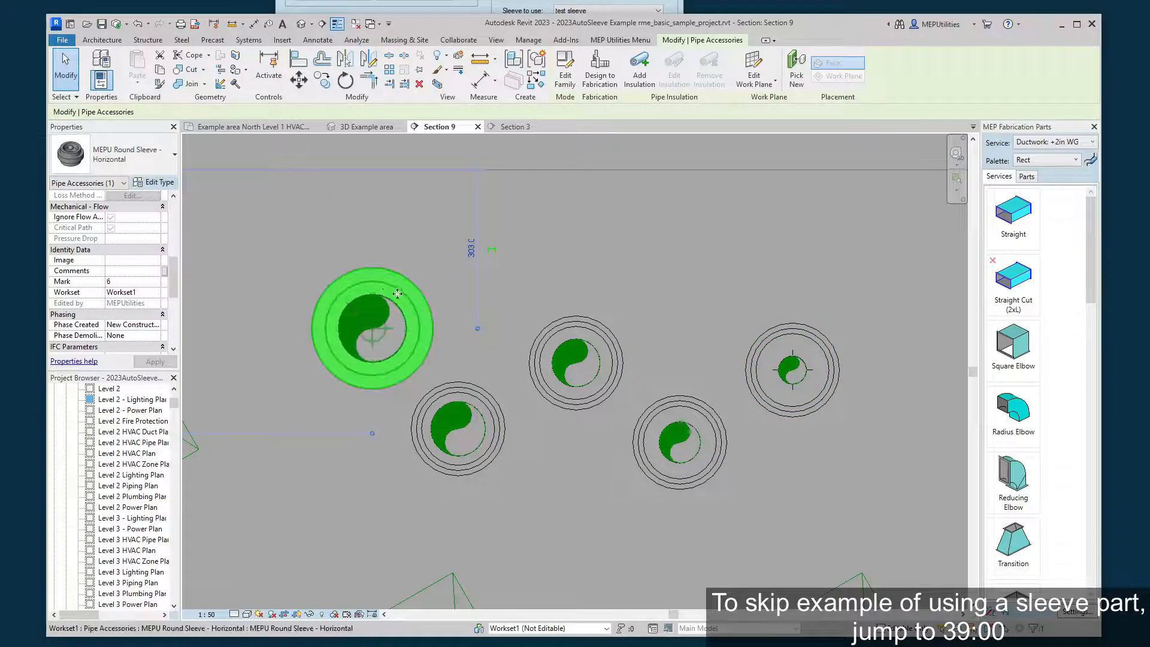
scroll(130, 318, "down", 5)
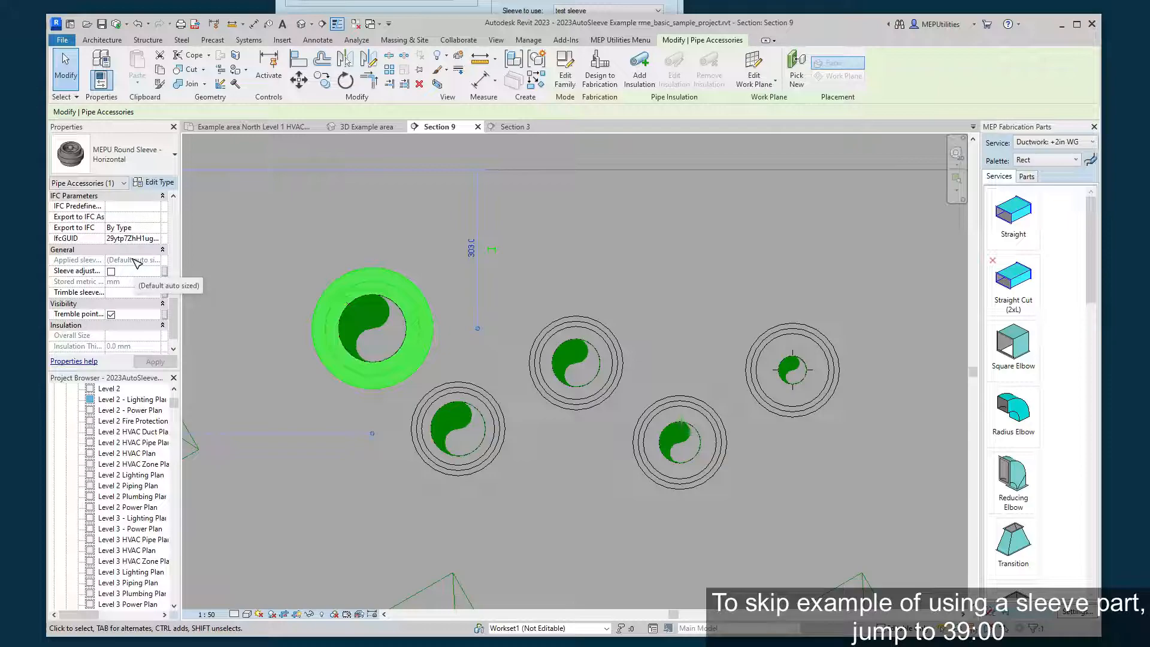
key("Escape")
Filter-select only the default sleeves among the five pipes using default box selection, and delete the selected sleeve.
middle_click_drag(605, 249, 563, 278)
left_click(528, 5)
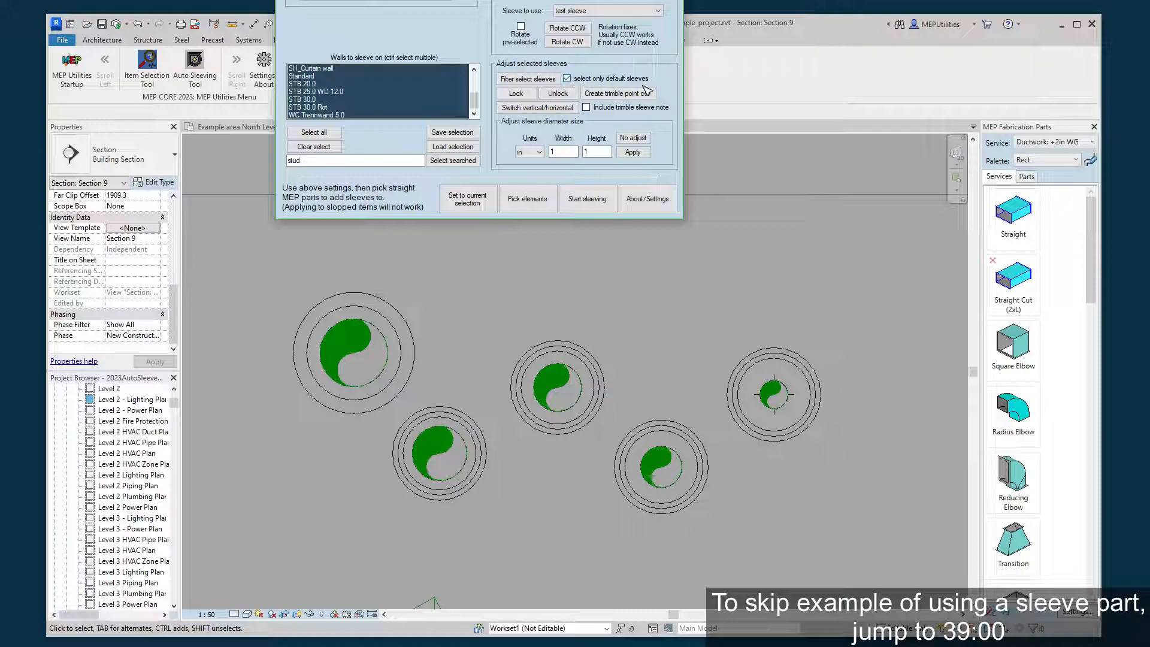
left_click(536, 81)
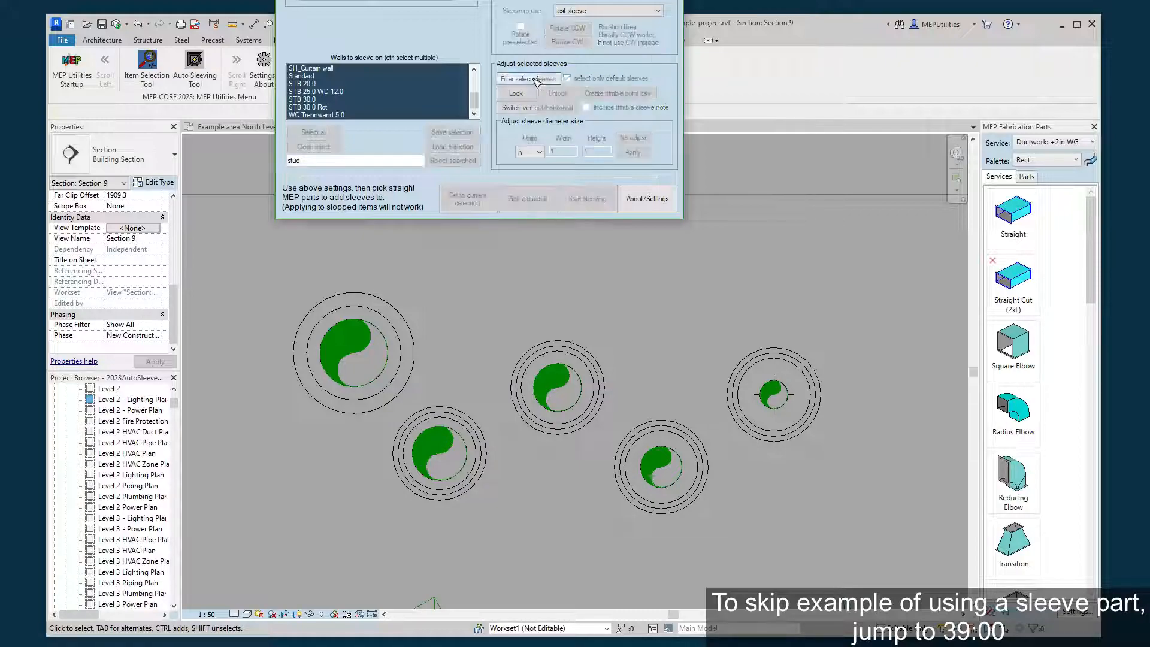
left_click(599, 361)
left_click_drag(879, 262, 266, 542)
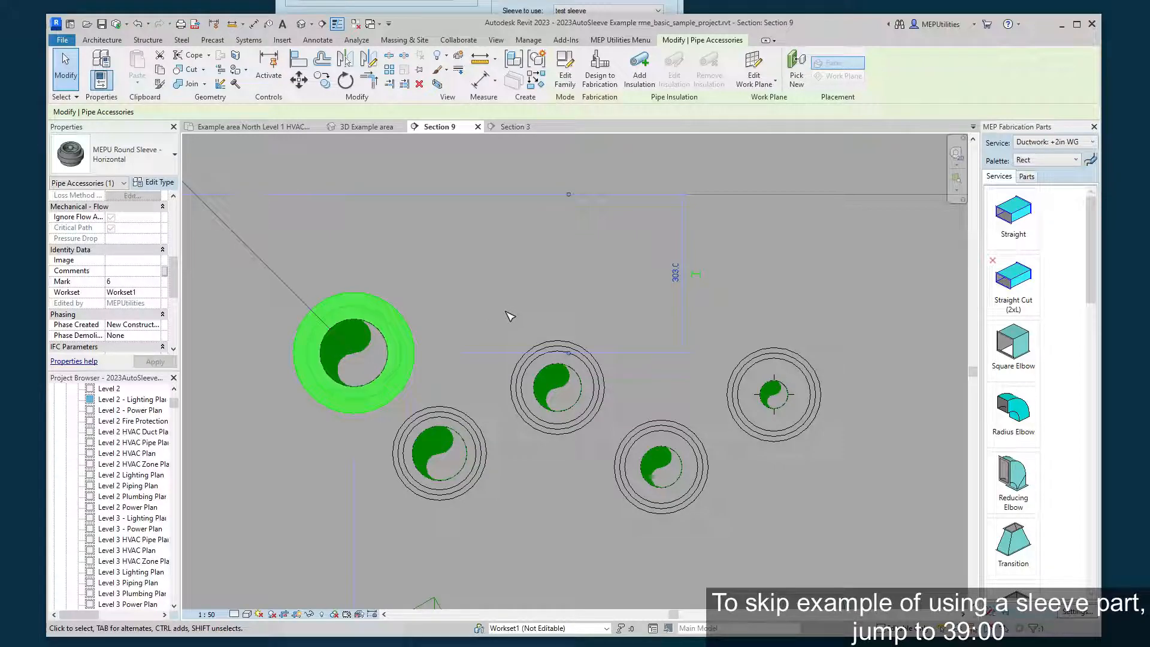
key("Delete")
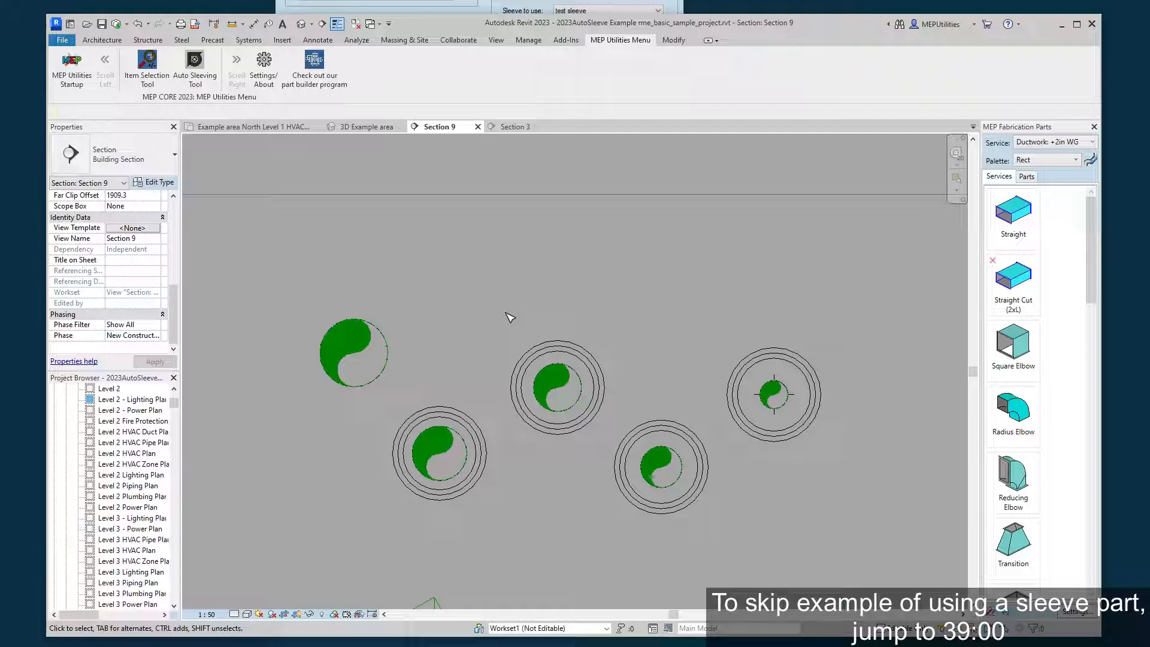
Turn off the default-only option, filter-select the remaining sleeves on the copper pipes with default box selection, and delete them.
left_click(514, 8)
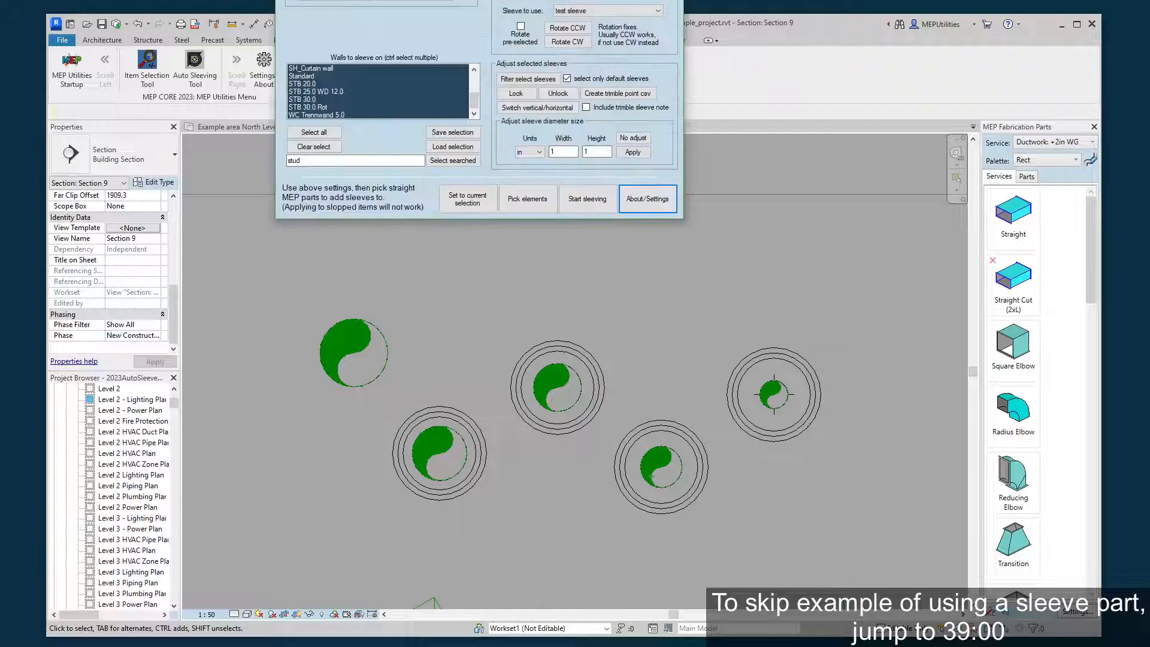
left_click(542, 83)
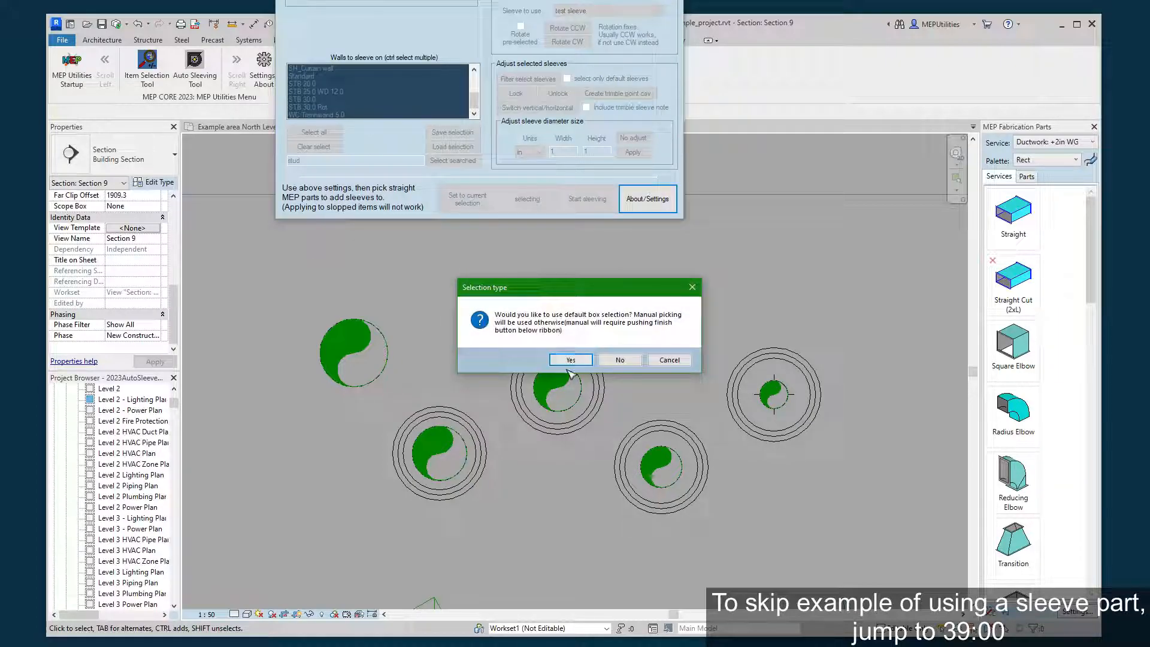
left_click(570, 362)
left_click_drag(284, 279, 859, 537)
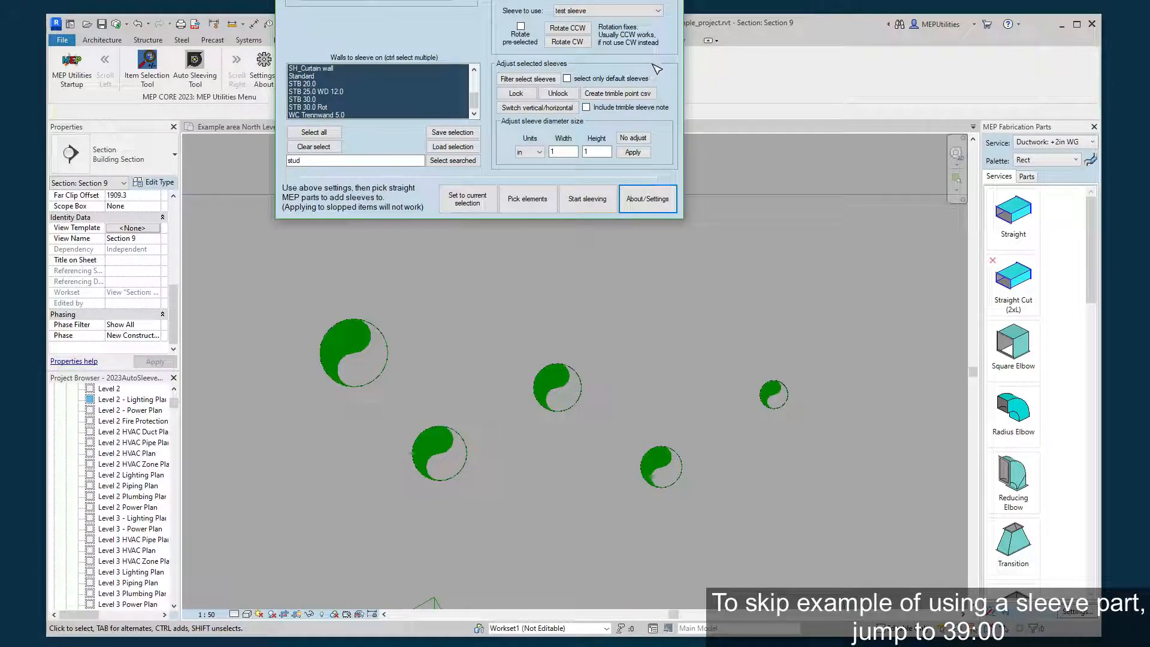
left_click(737, 247)
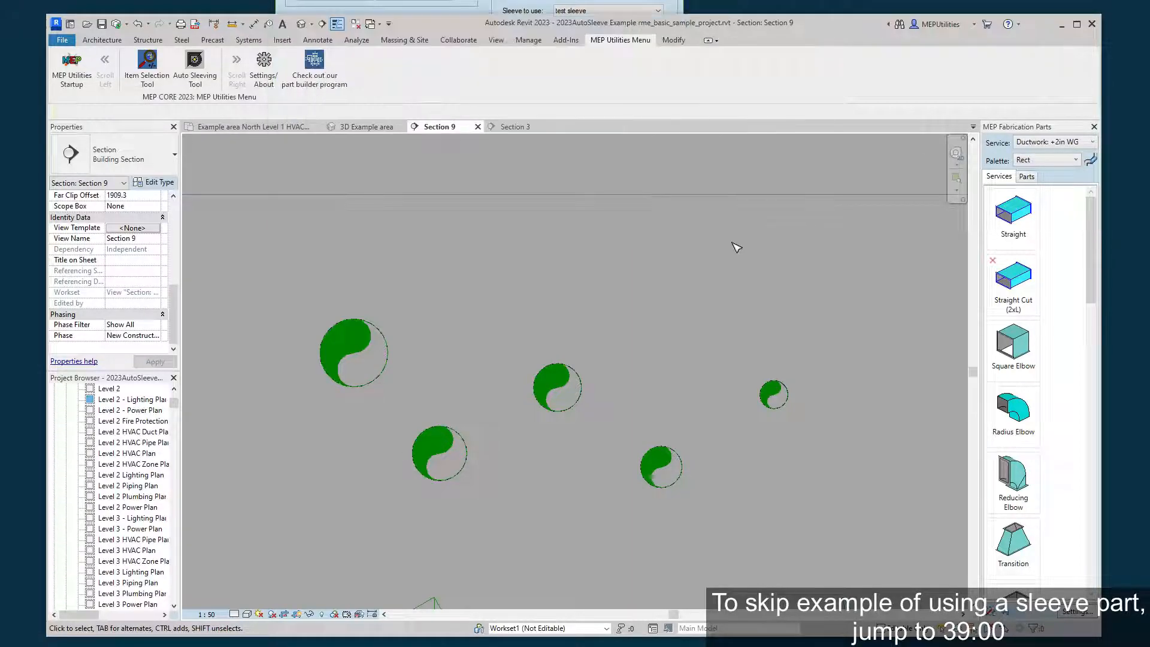
Look at Section 3, and examine the ring of rectangular ducts passing through the wall in the 3D Example area view.
scroll(580, 321, "down", 2)
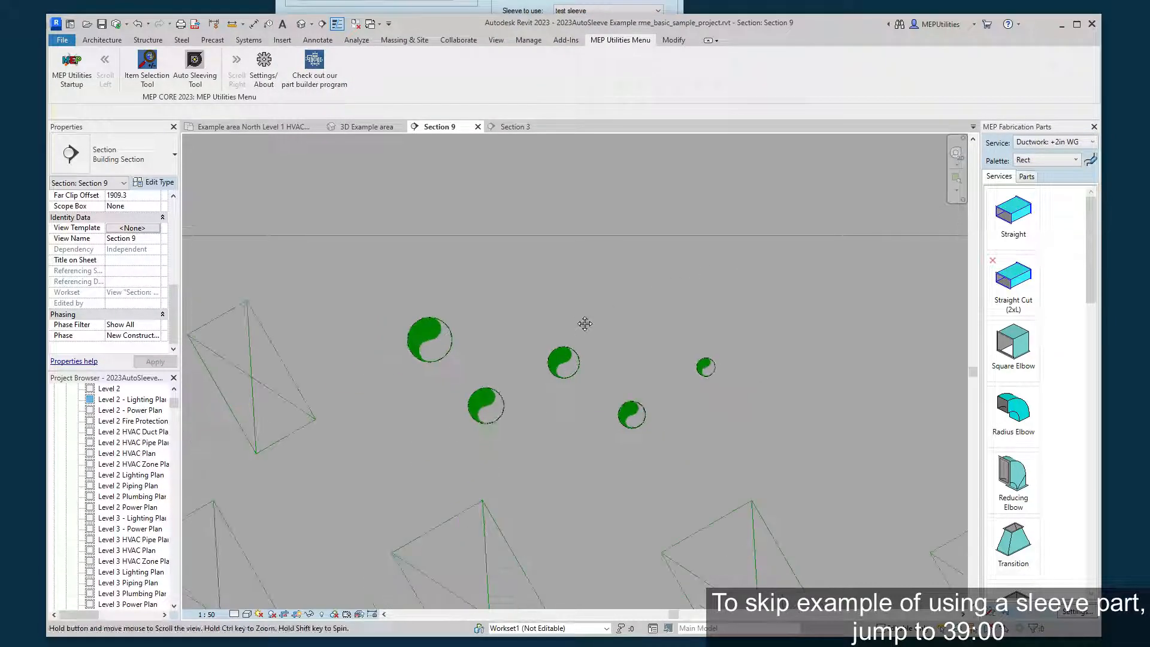
middle_click_drag(585, 324, 597, 272)
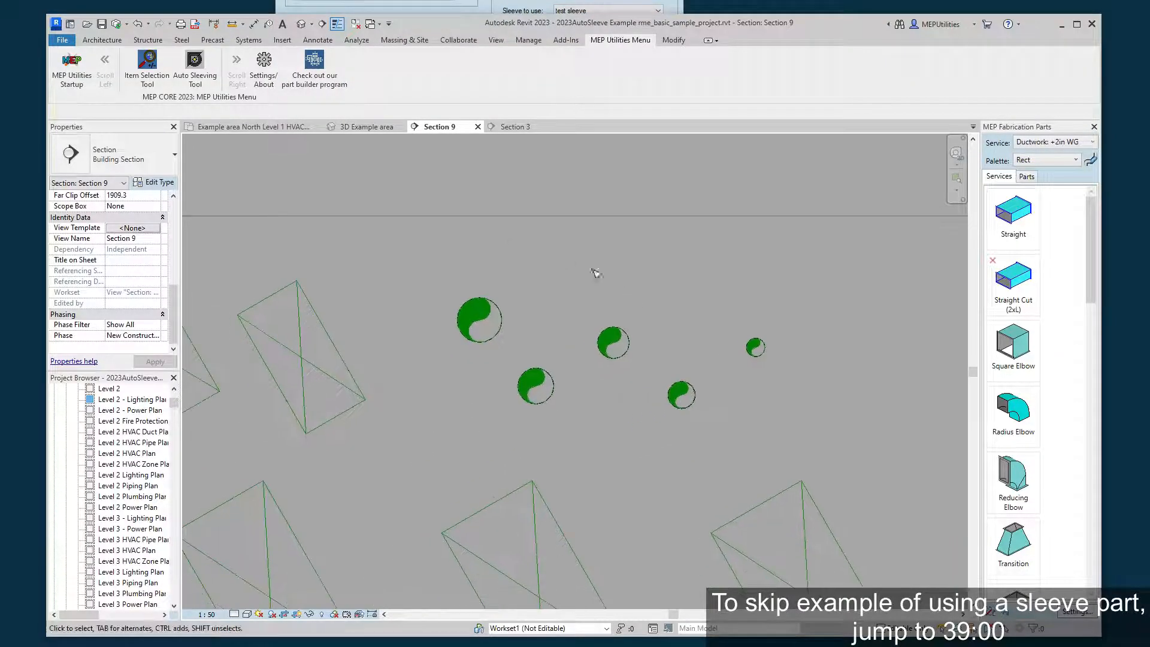
left_click(514, 127)
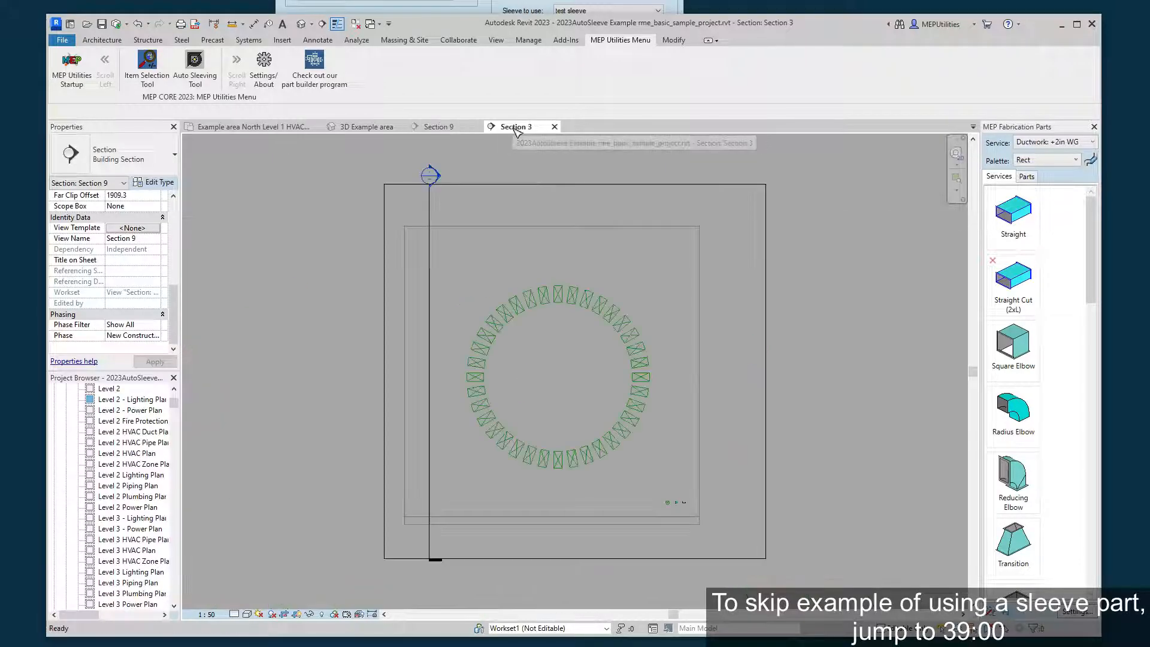
left_click(364, 128)
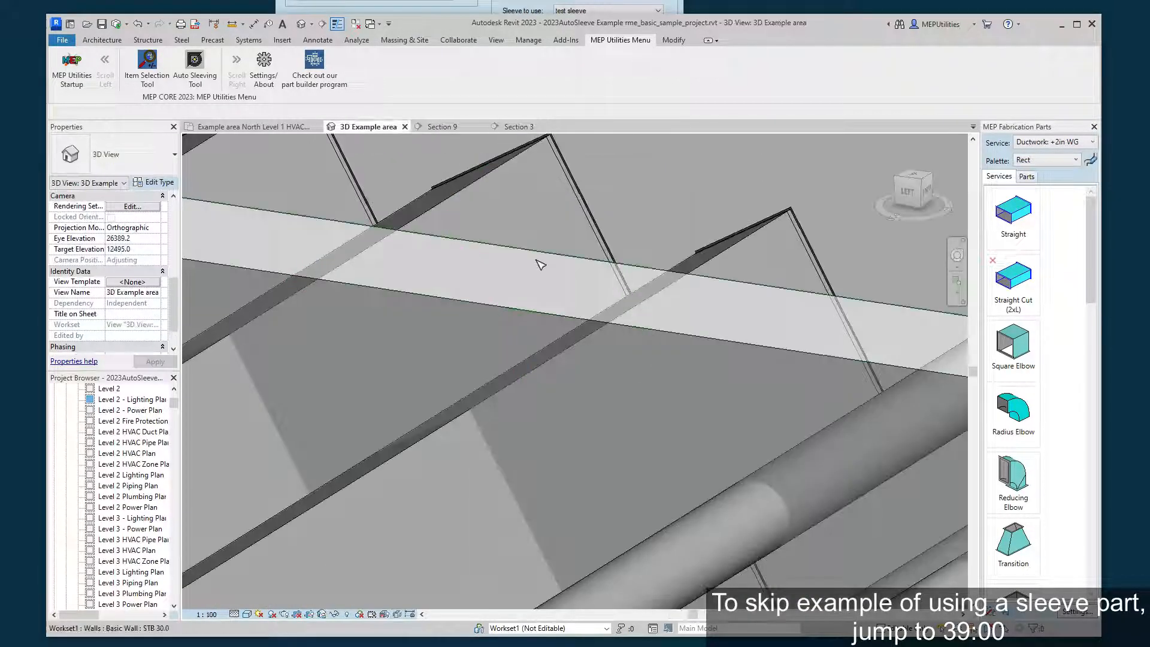
middle_click_drag(534, 262, 303, 280)
middle_click_drag(813, 354, 495, 251)
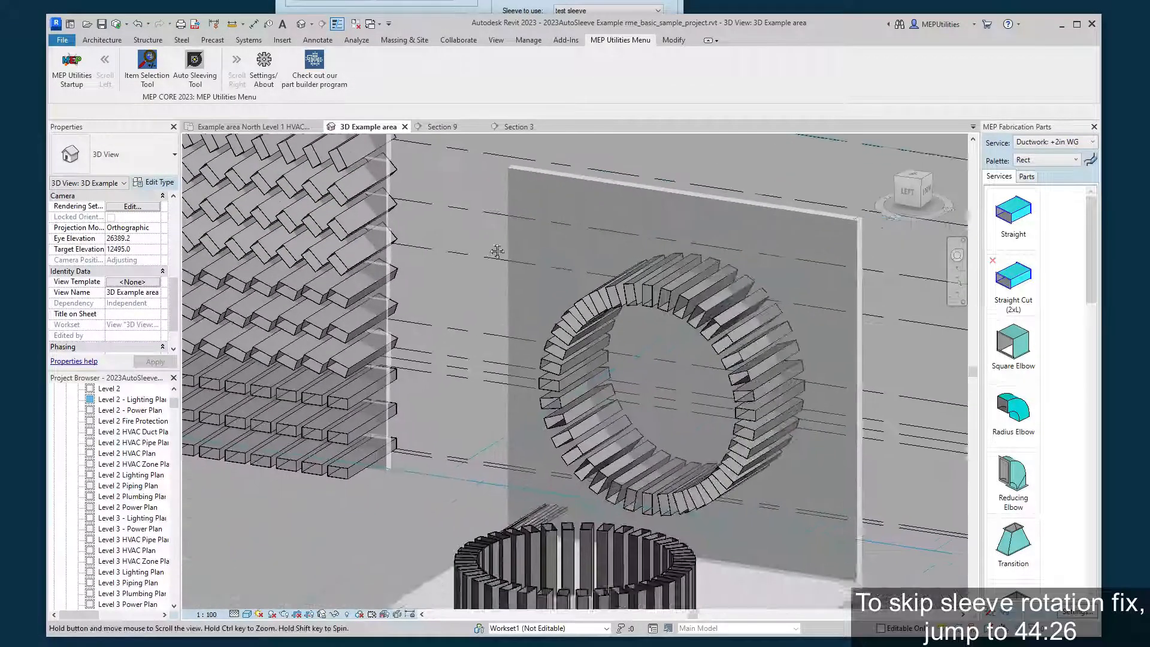
scroll(495, 251, "down", 1)
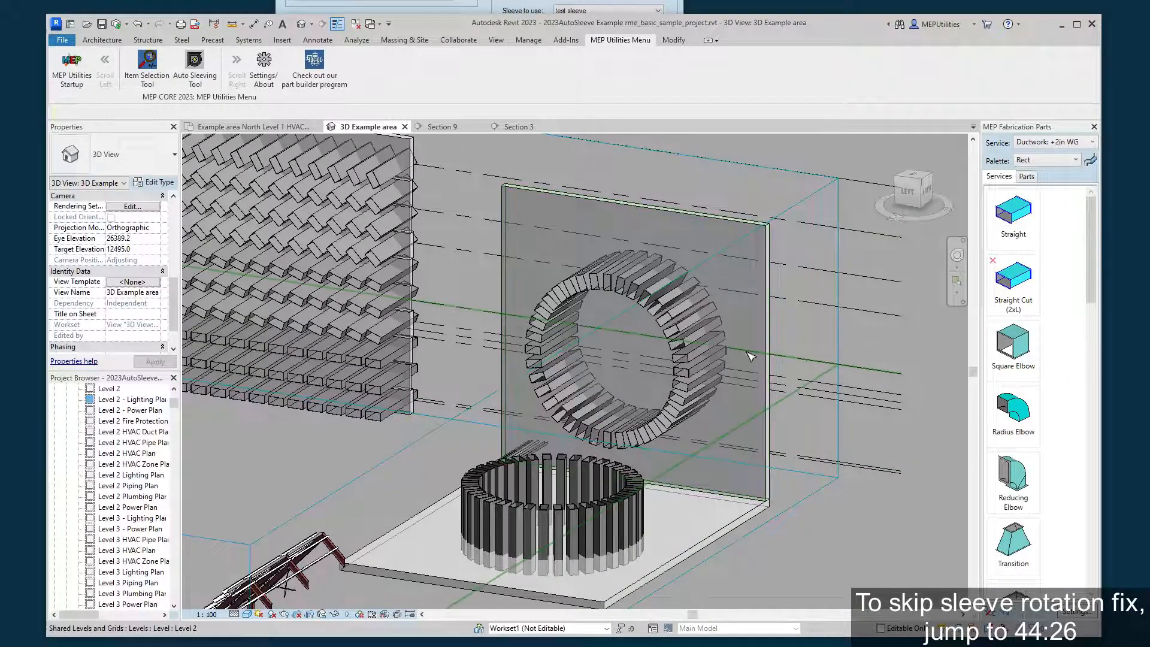
Select the STB 30.0 wall crossed by the duct ring in 3D, and review the sleeving tool's rotation options.
left_click(774, 315)
middle_click_drag(774, 316, 721, 296, "shift")
scroll(675, 394, "up", 2)
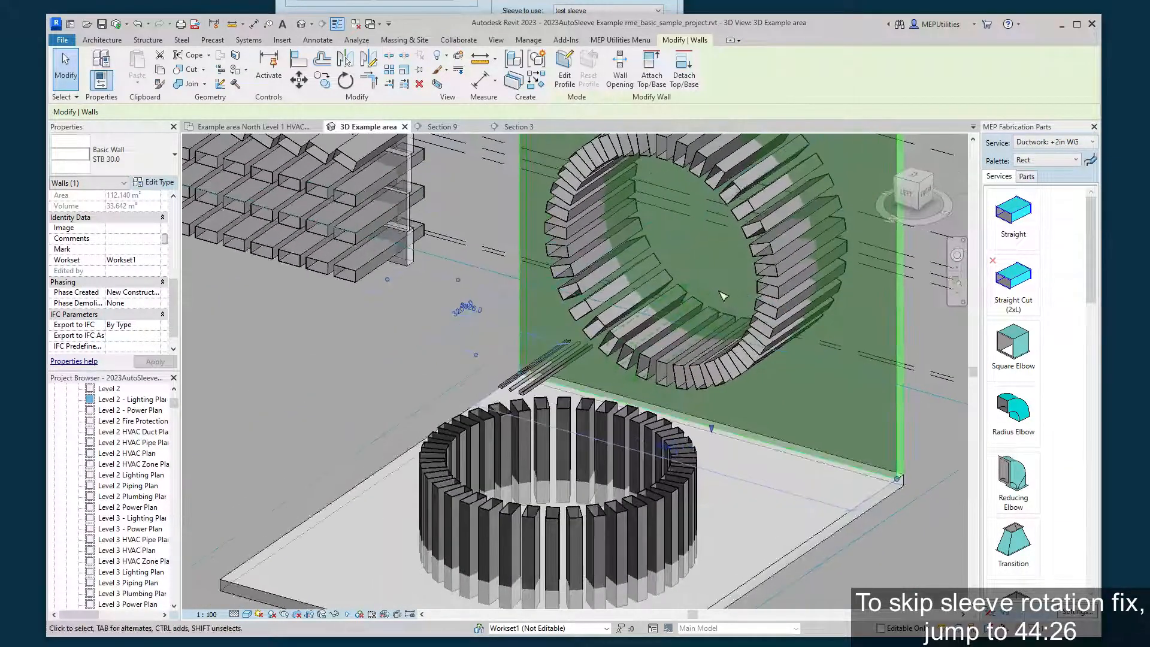
middle_click_drag(684, 345, 662, 296, "shift")
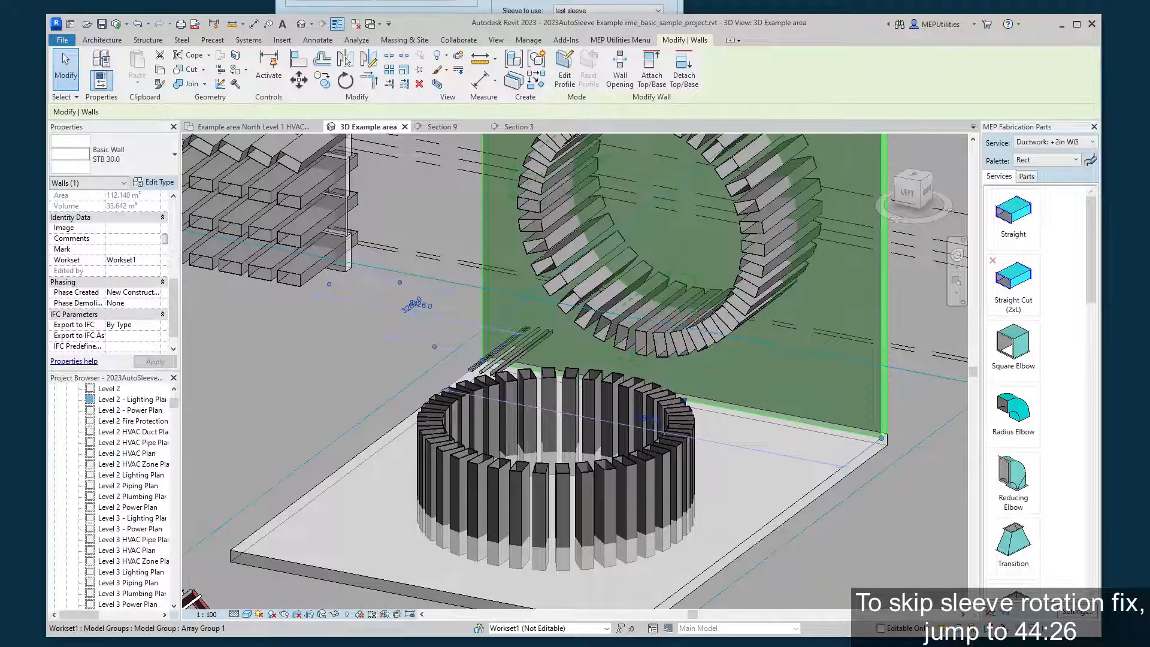
left_click(629, 3)
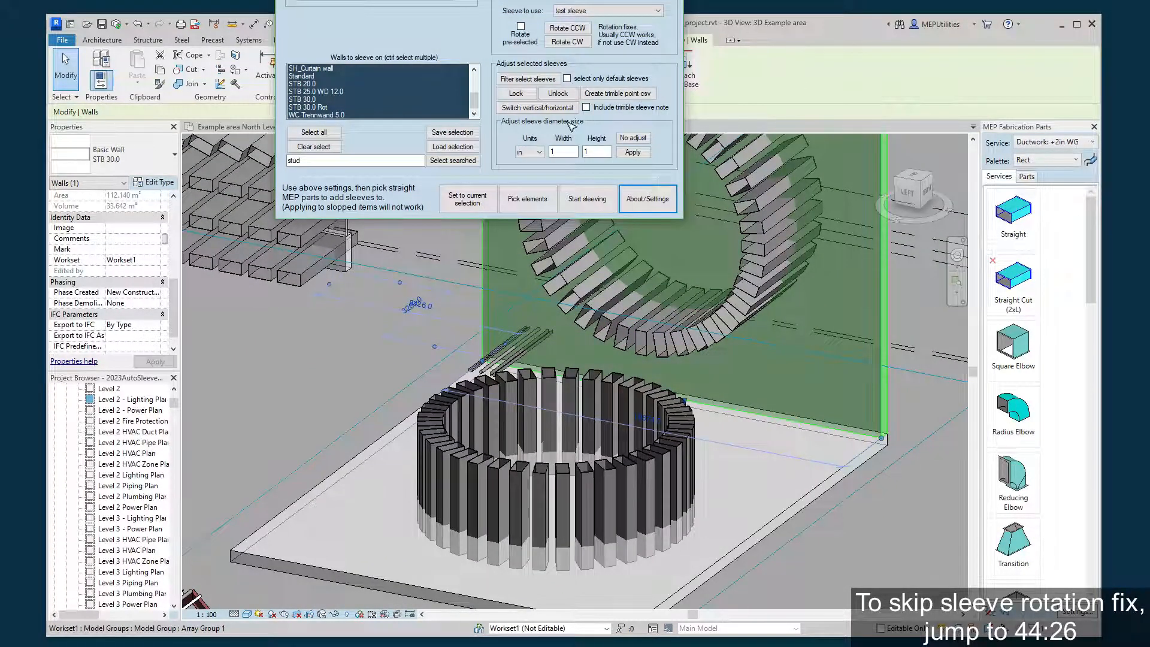
left_click(818, 81)
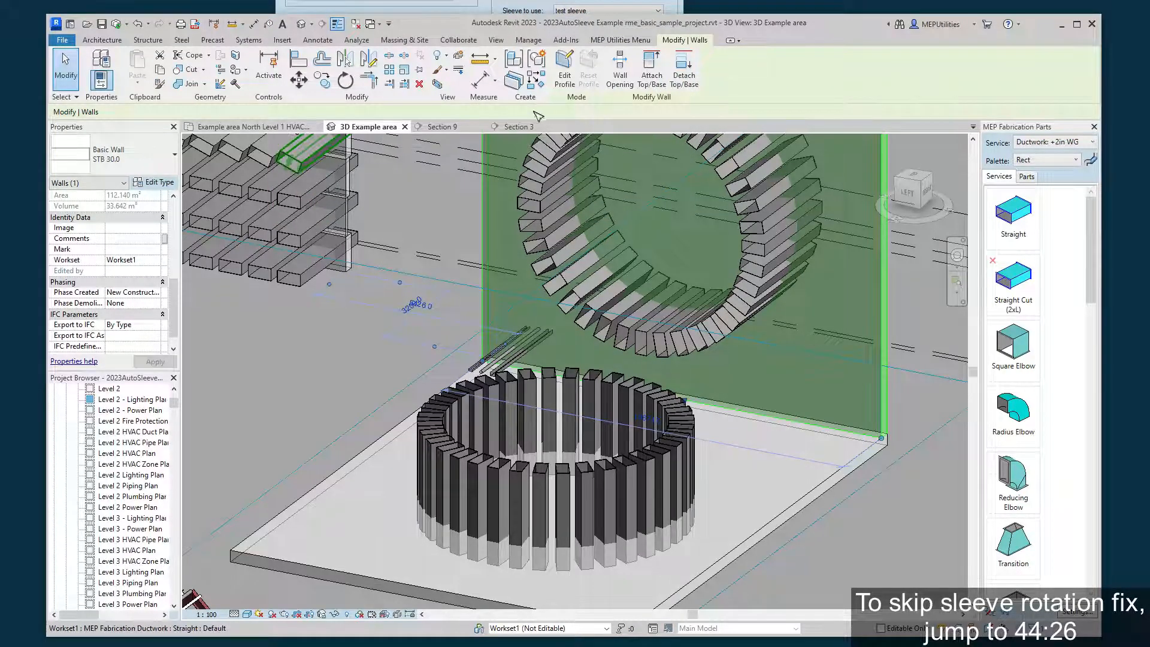
Check the example area floor plan, return to Section 3, clear the wall selection, and inspect the rotated ducts in the ring.
left_click(287, 129)
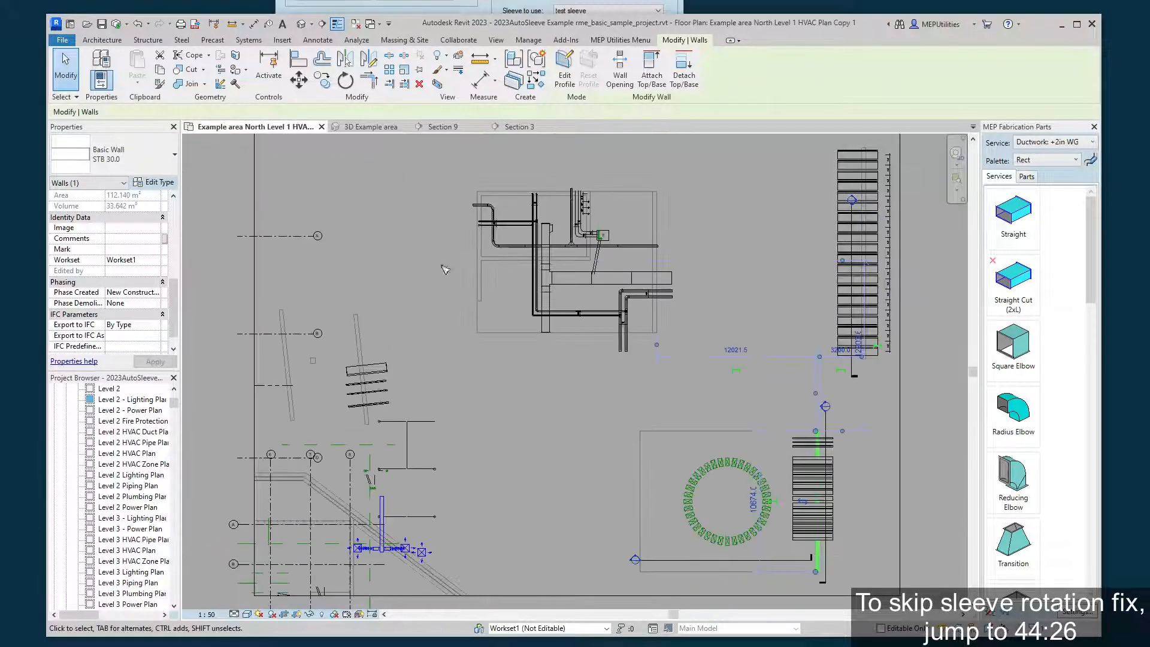
left_click(491, 128)
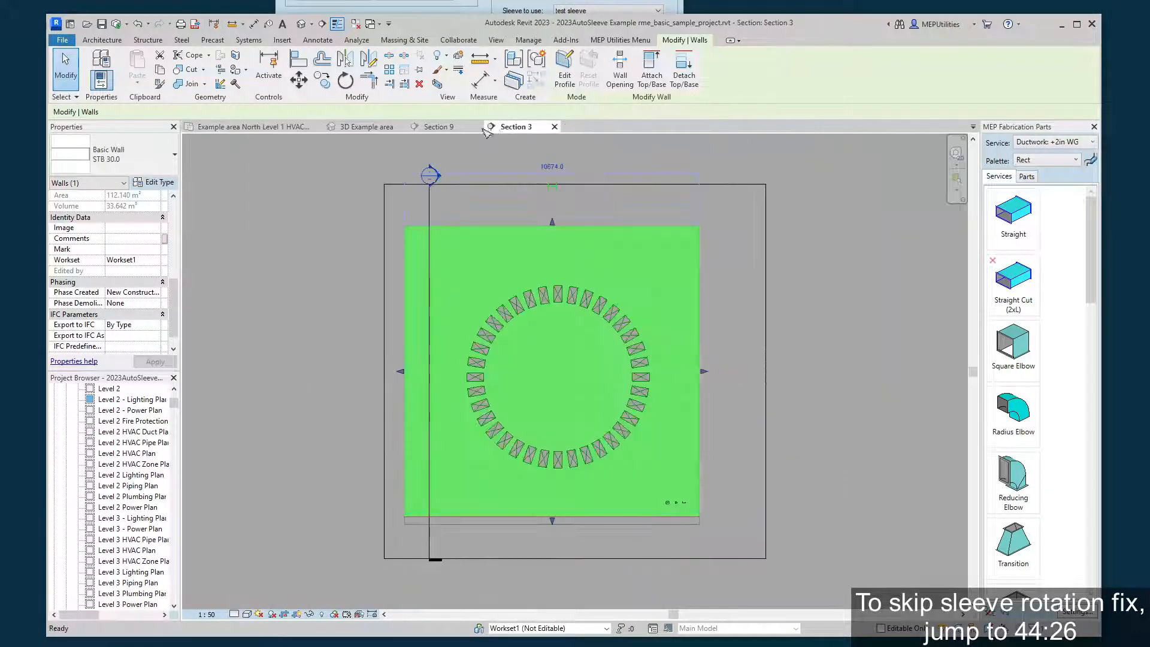
left_click(831, 252)
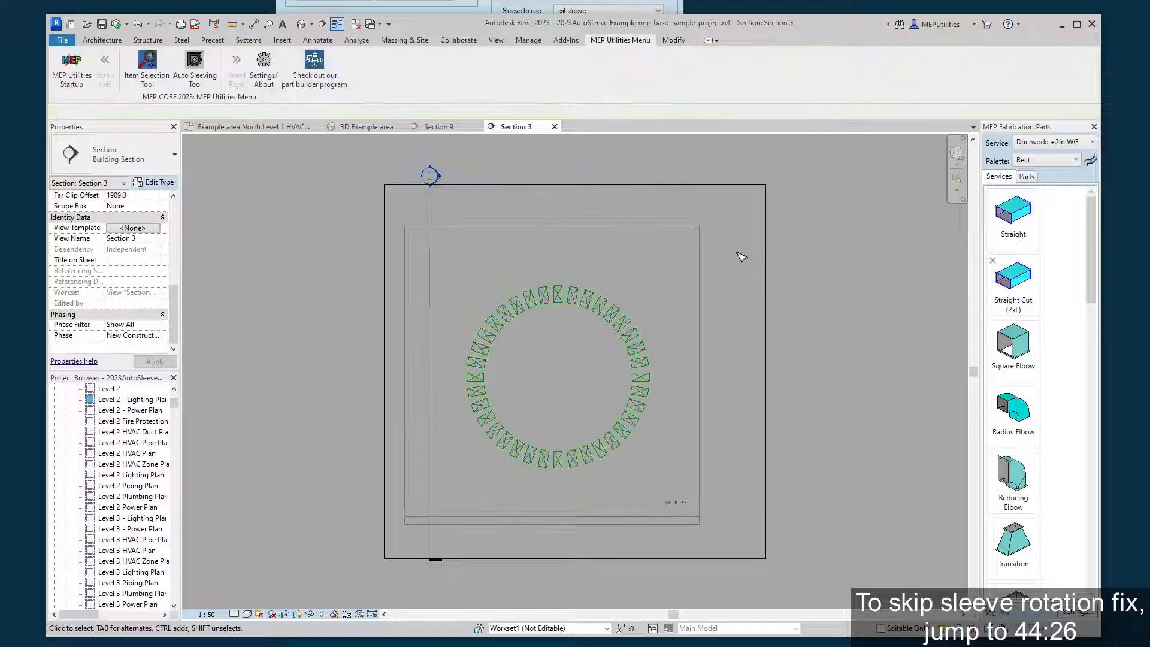
scroll(559, 259, "up", 4)
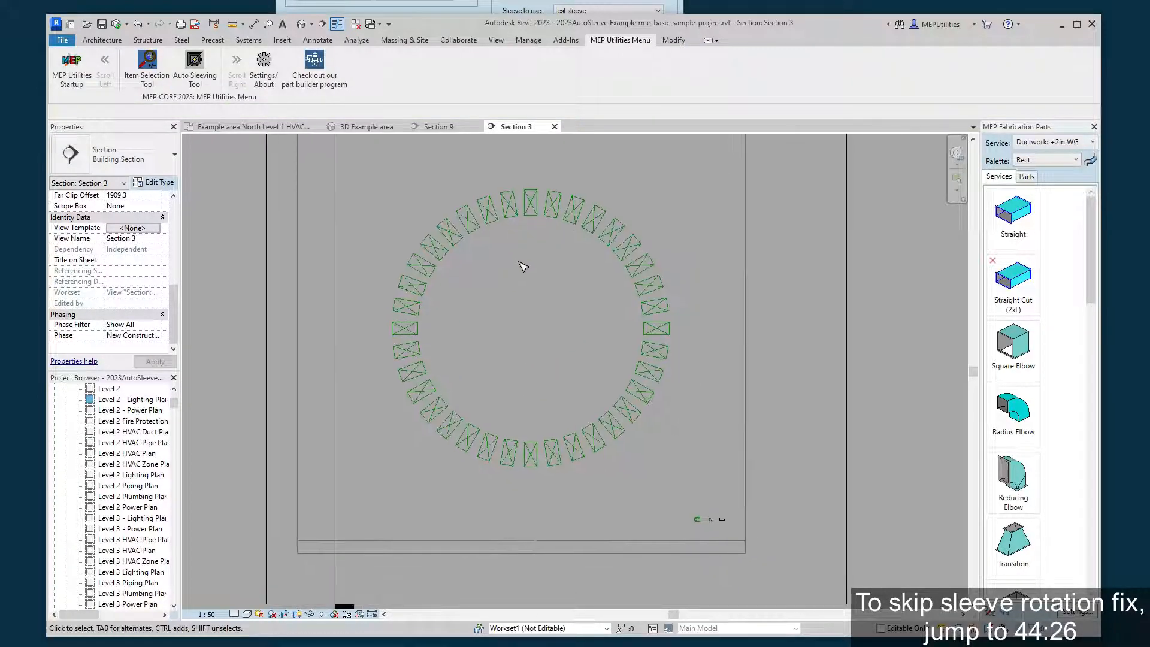
scroll(709, 540, "up", 5)
scroll(685, 486, "down", 4)
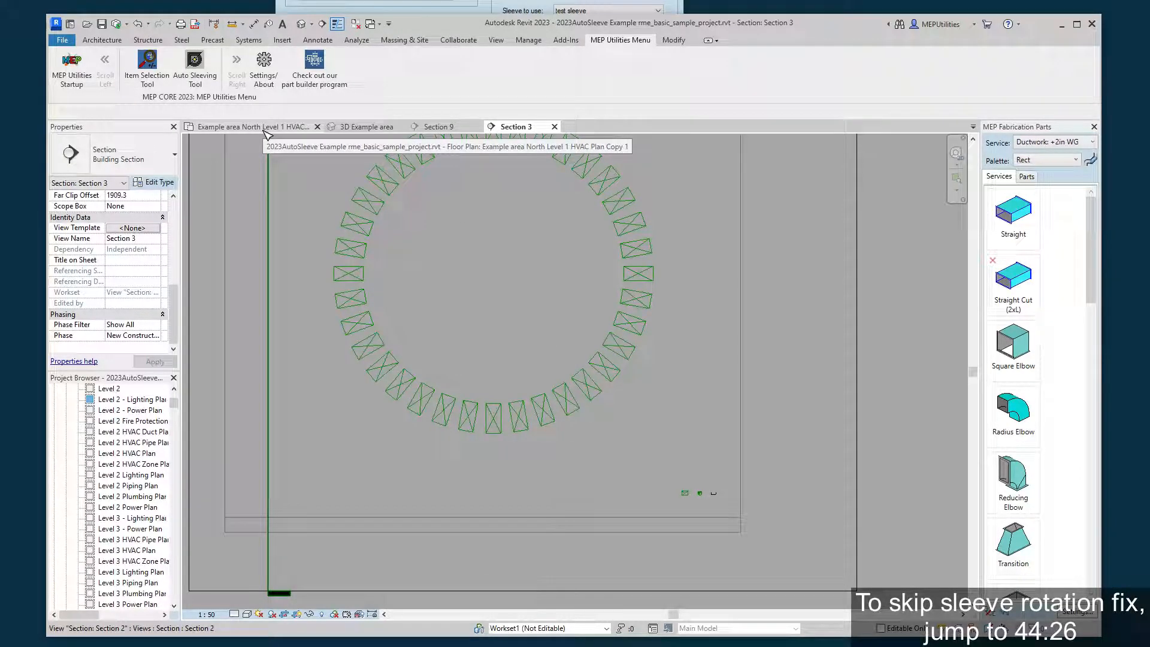
middle_click_drag(422, 281, 513, 425)
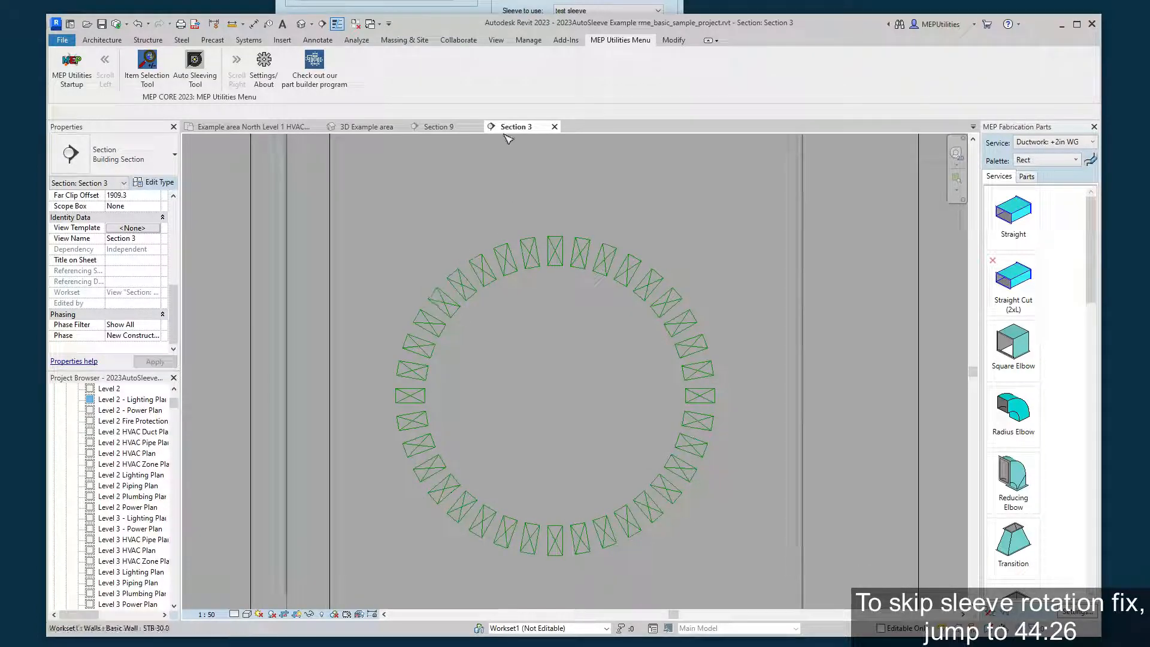
Compare the duct ring in the 3D Example area view with Section 3, and bring the Auto Sleeving Tool forward over the section.
left_click(383, 127)
scroll(703, 328, "up", 1)
middle_click_drag(703, 327, 588, 523)
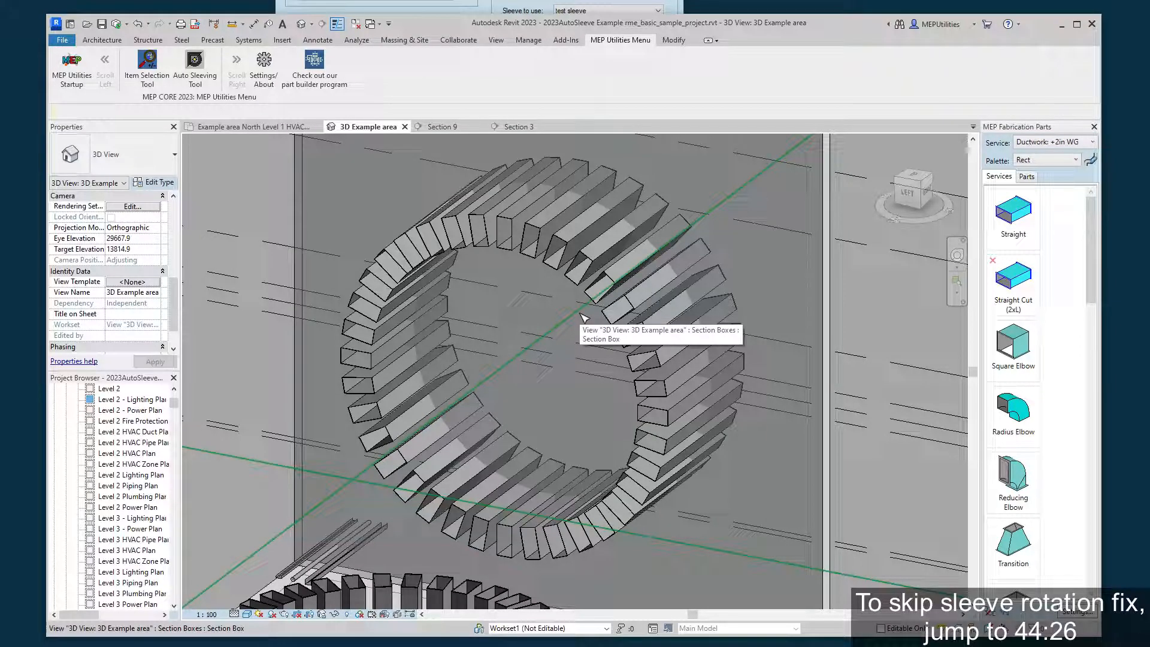
left_click(518, 126)
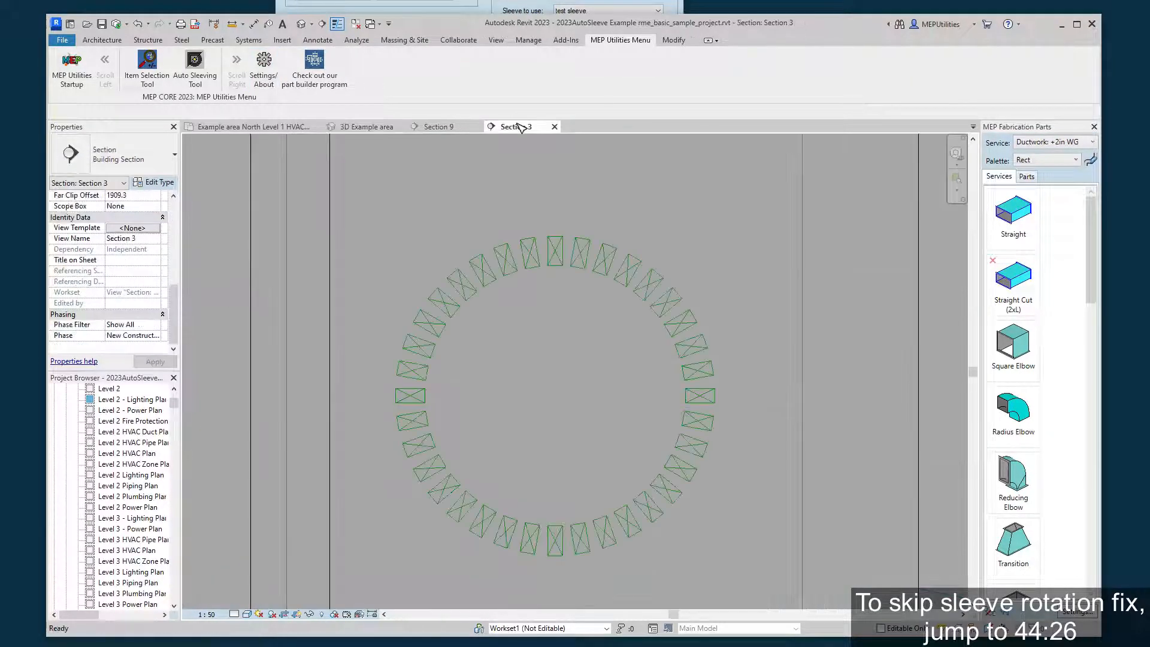
left_click(519, 3)
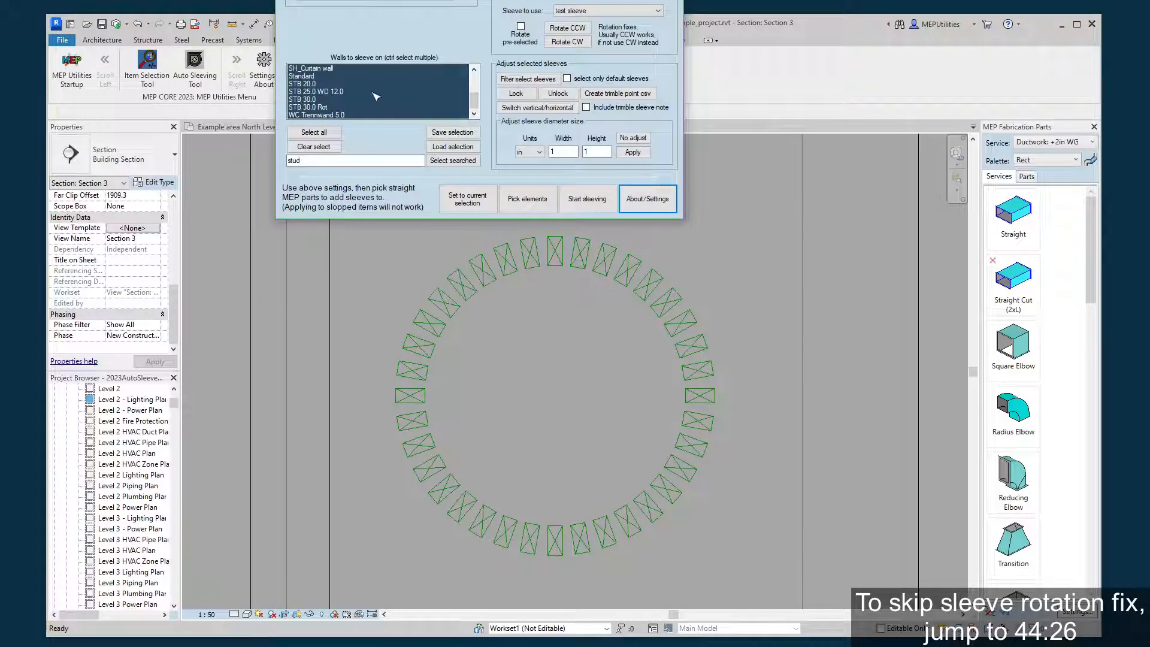
Add (Default auto sized) sleeves to all ducts in the Section 3 ring, and select the created sleeves.
left_click(597, 11)
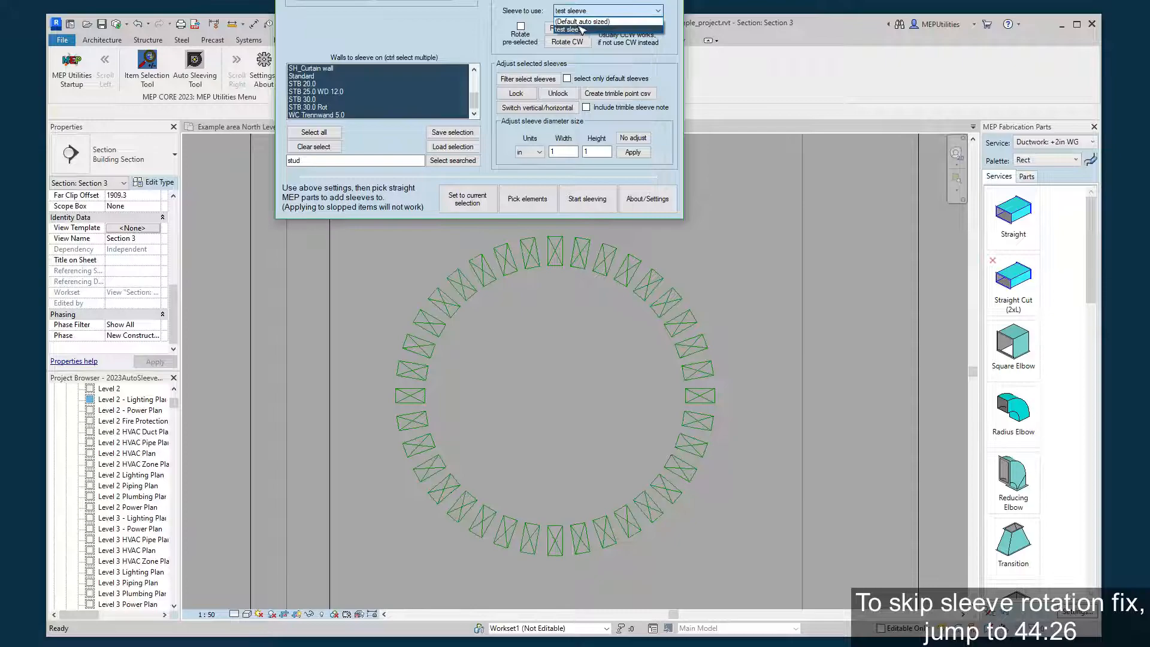
left_click(580, 22)
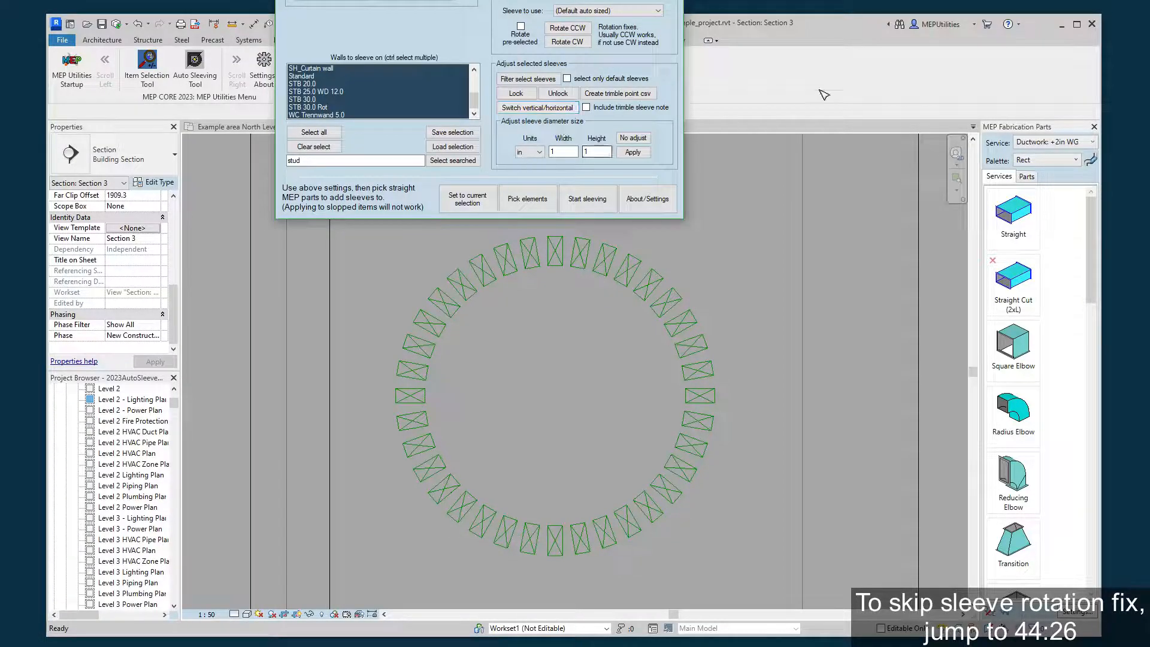
left_click(527, 198)
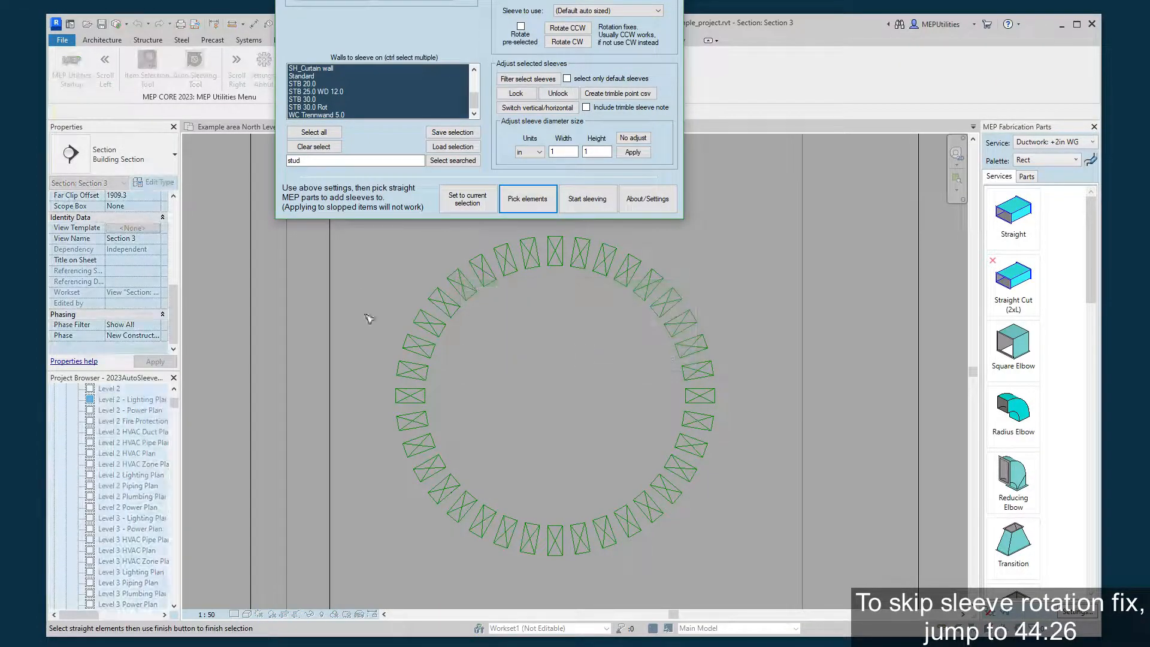
left_click_drag(337, 587, 792, 221)
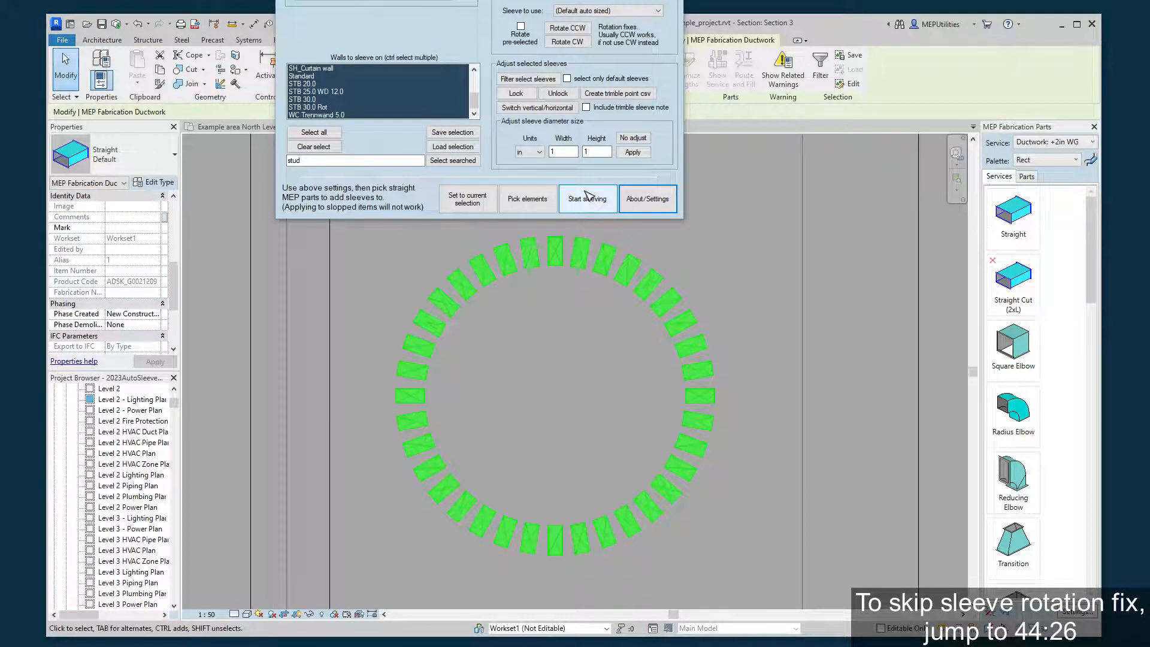
left_click(588, 197)
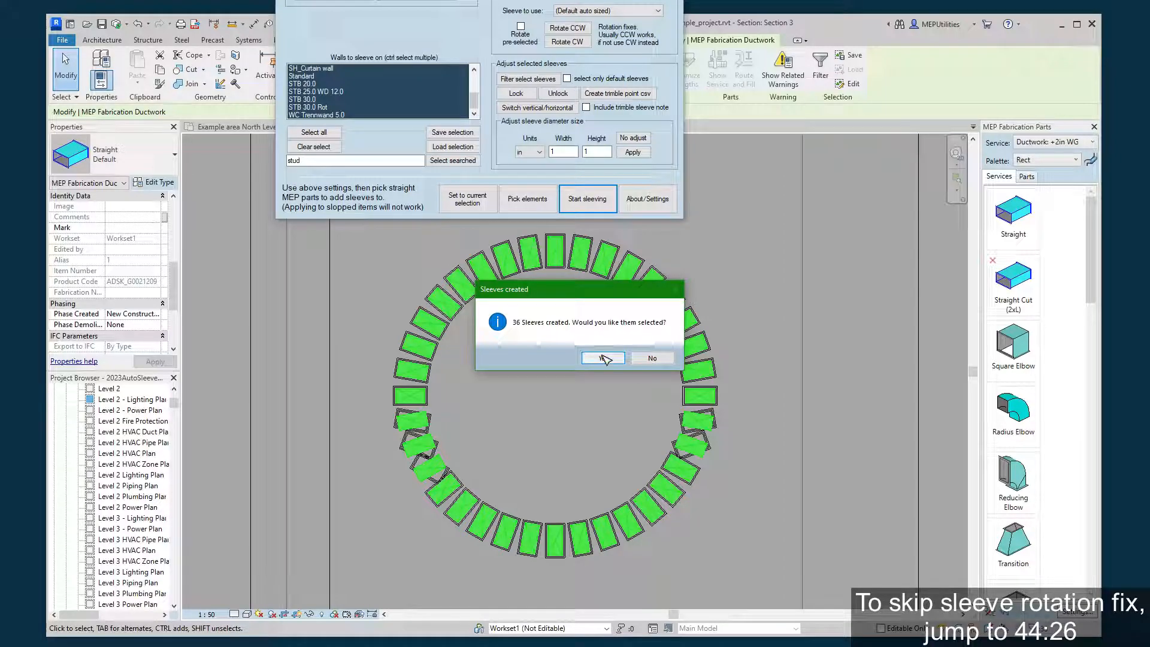
left_click(604, 358)
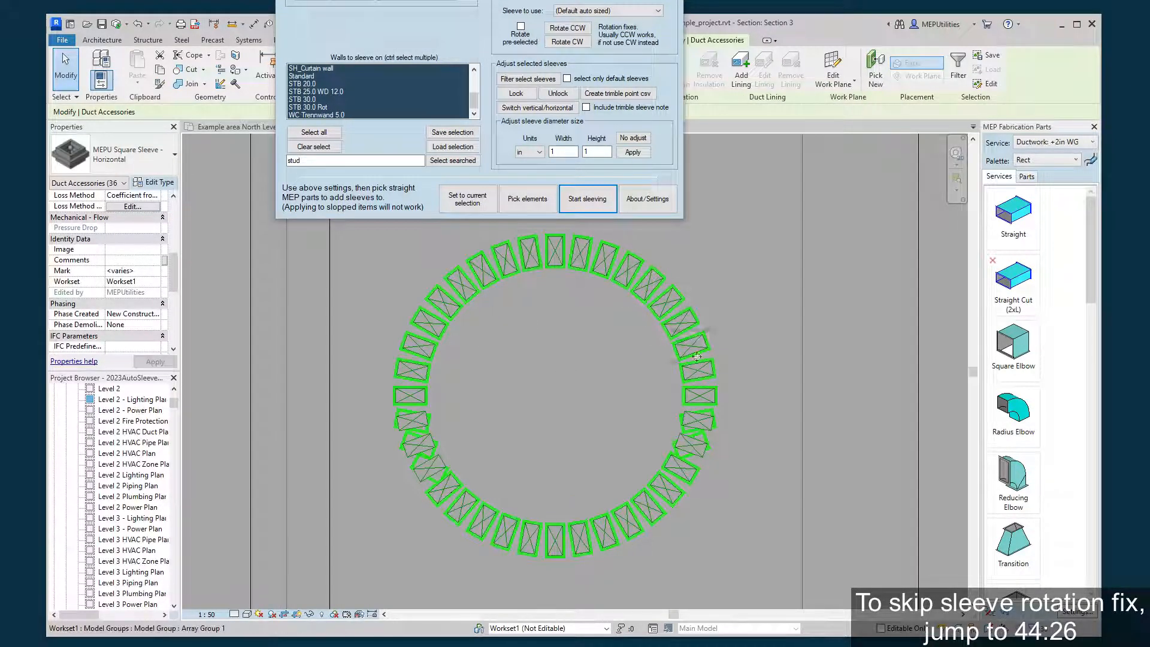
Clear the sleeve selection and inspect how the new sleeves align with the rotated ducts around the ring.
scroll(460, 464, "up", 2)
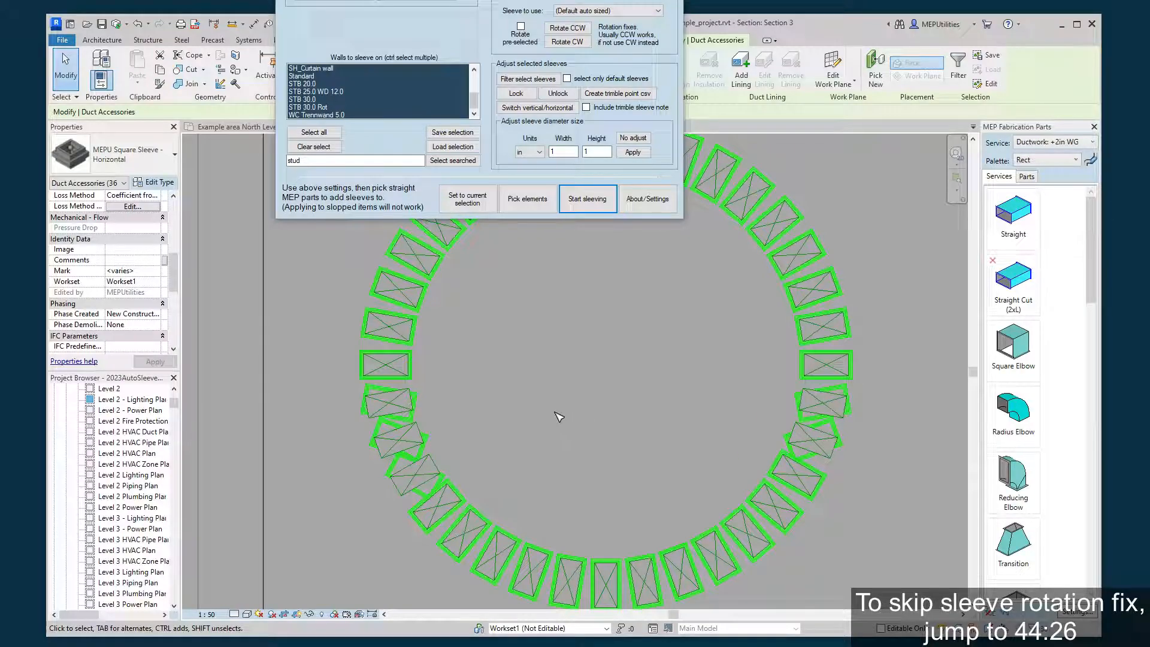
middle_click_drag(557, 415, 526, 423)
left_click(522, 418)
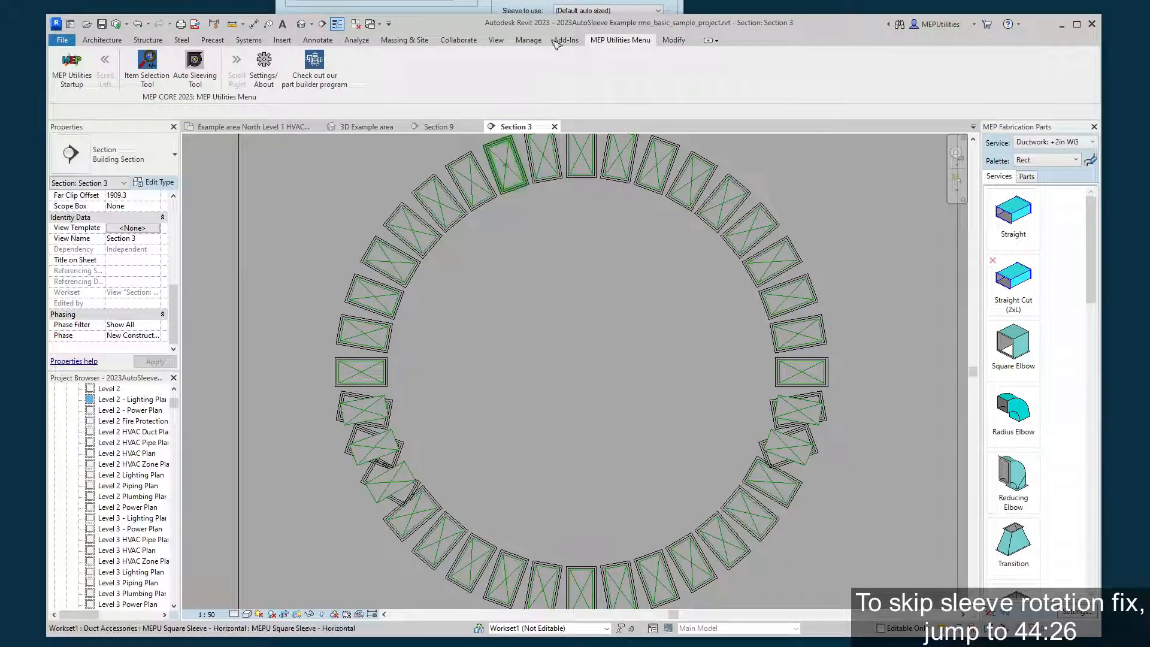
middle_click_drag(516, 412, 480, 411)
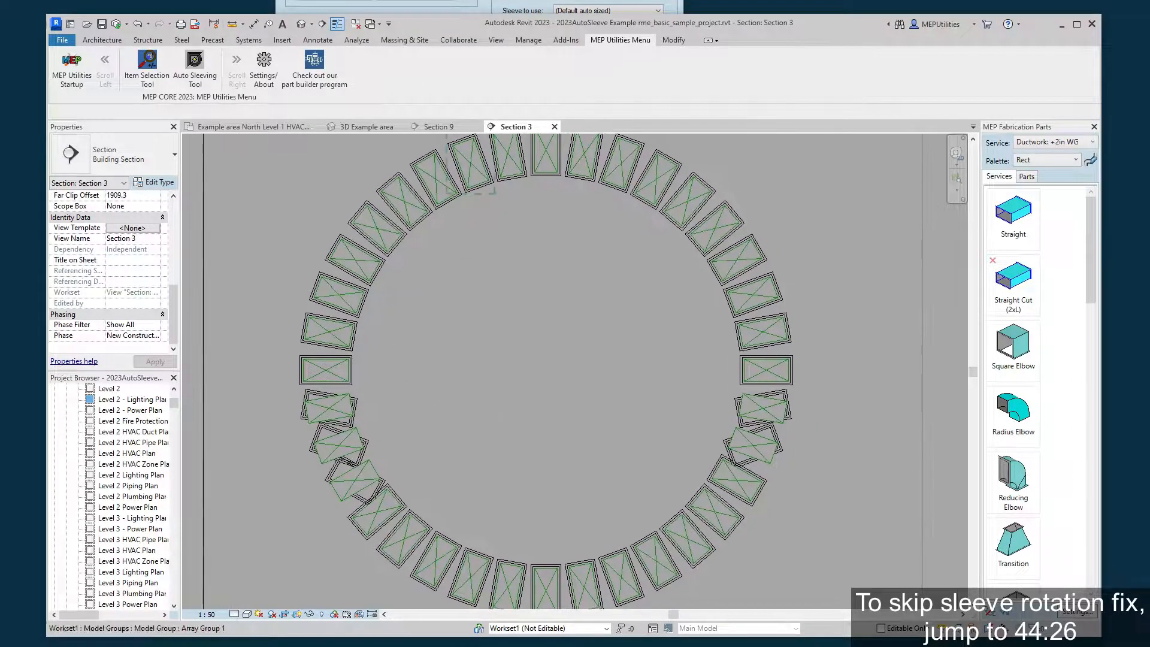
Try the Rotate CCW fix on the lowest misaligned sleeve in the ring's lower-left part, and correct it with Rotate CW.
left_click(484, 7)
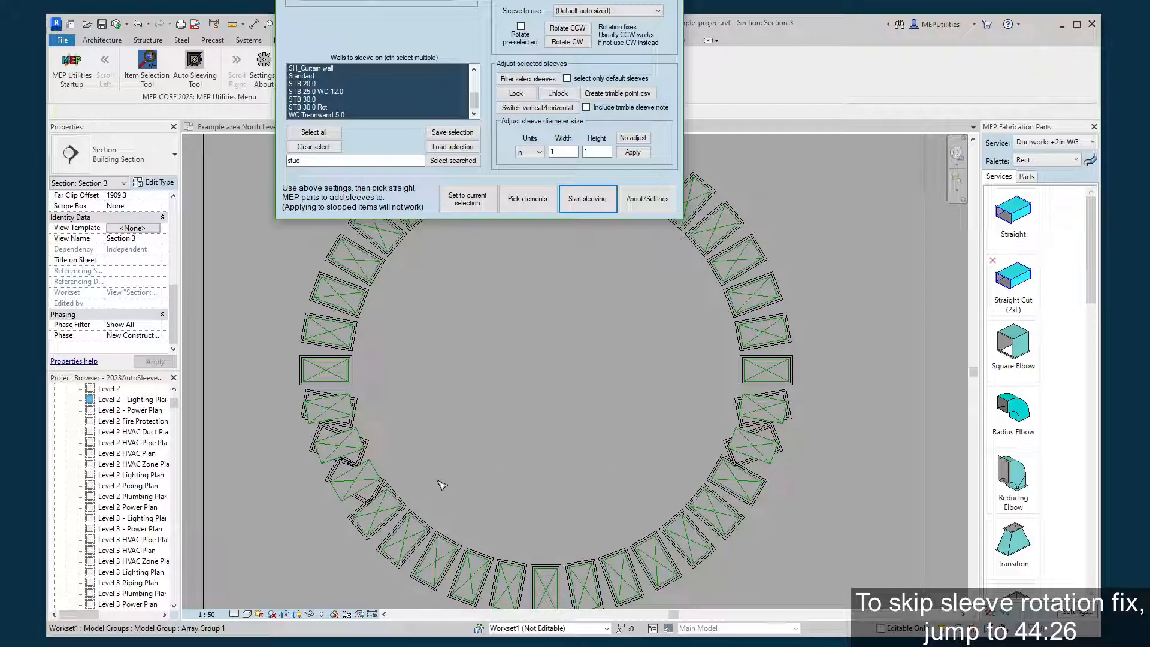
scroll(359, 483, "up", 2)
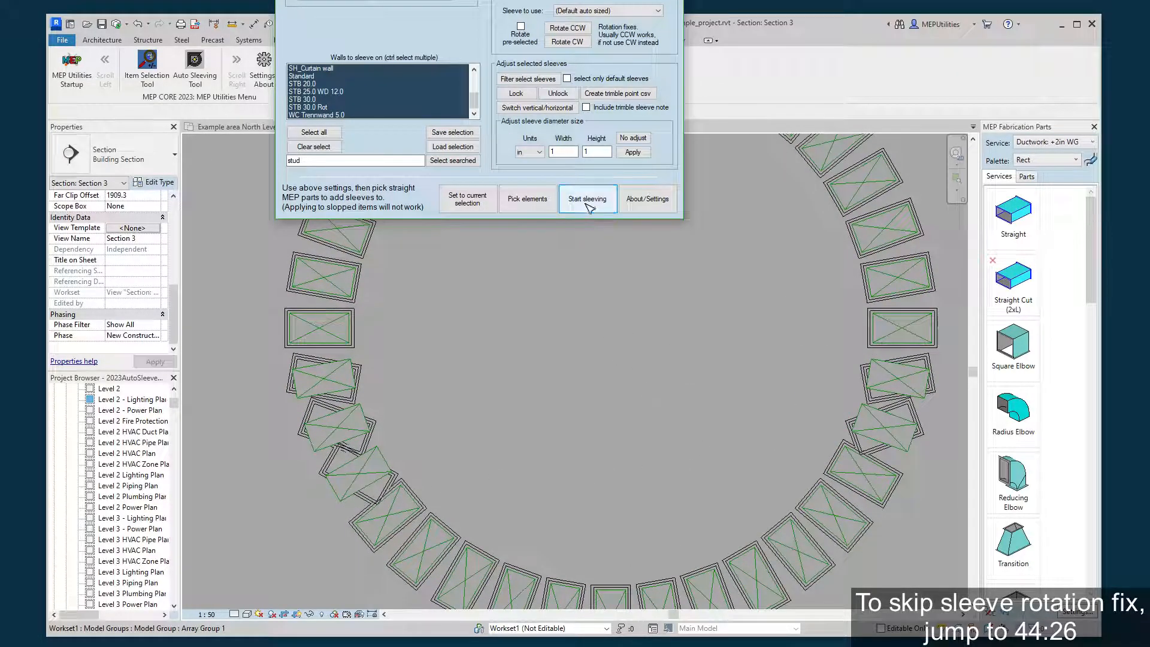
left_click(574, 30)
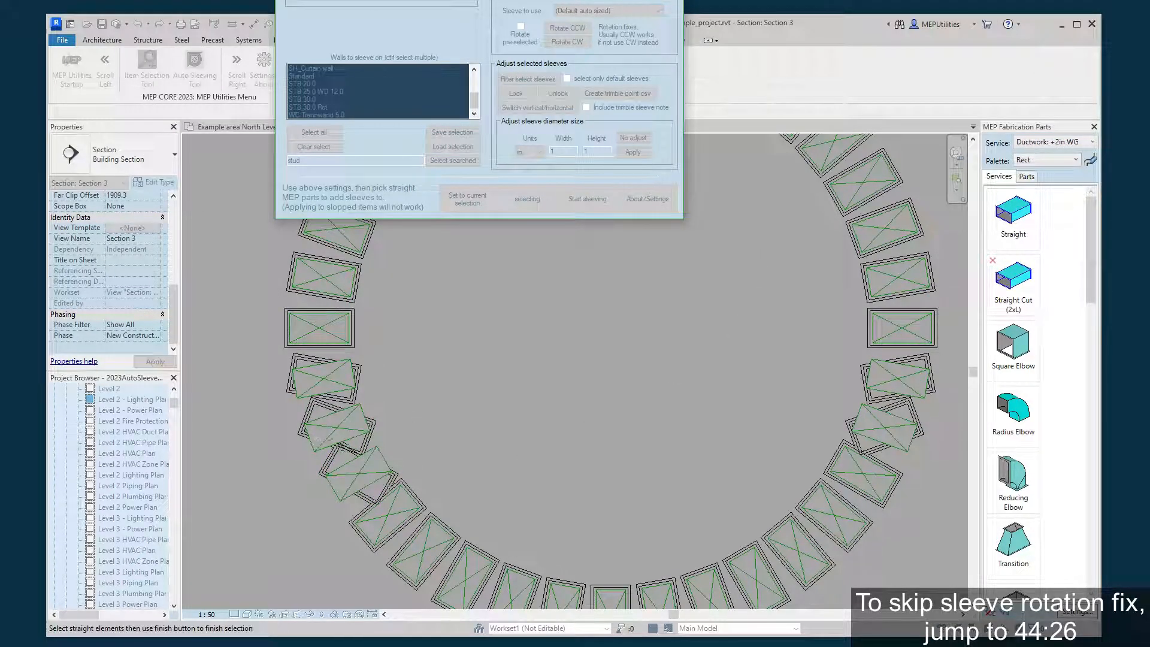
left_click(397, 475)
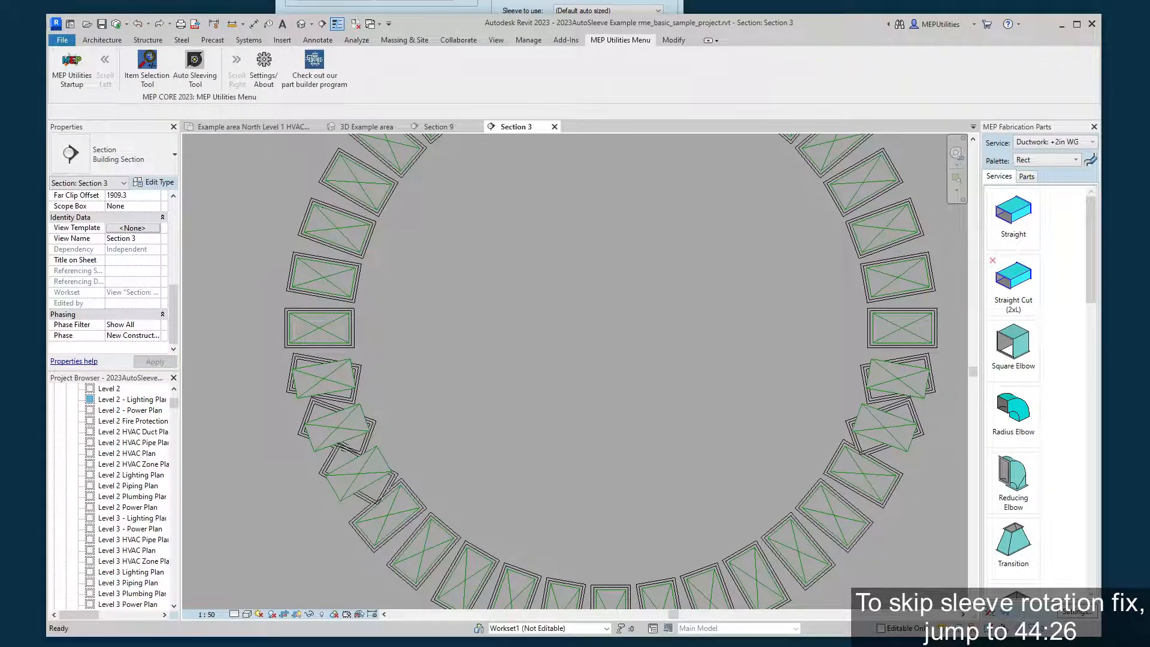
left_click(567, 48)
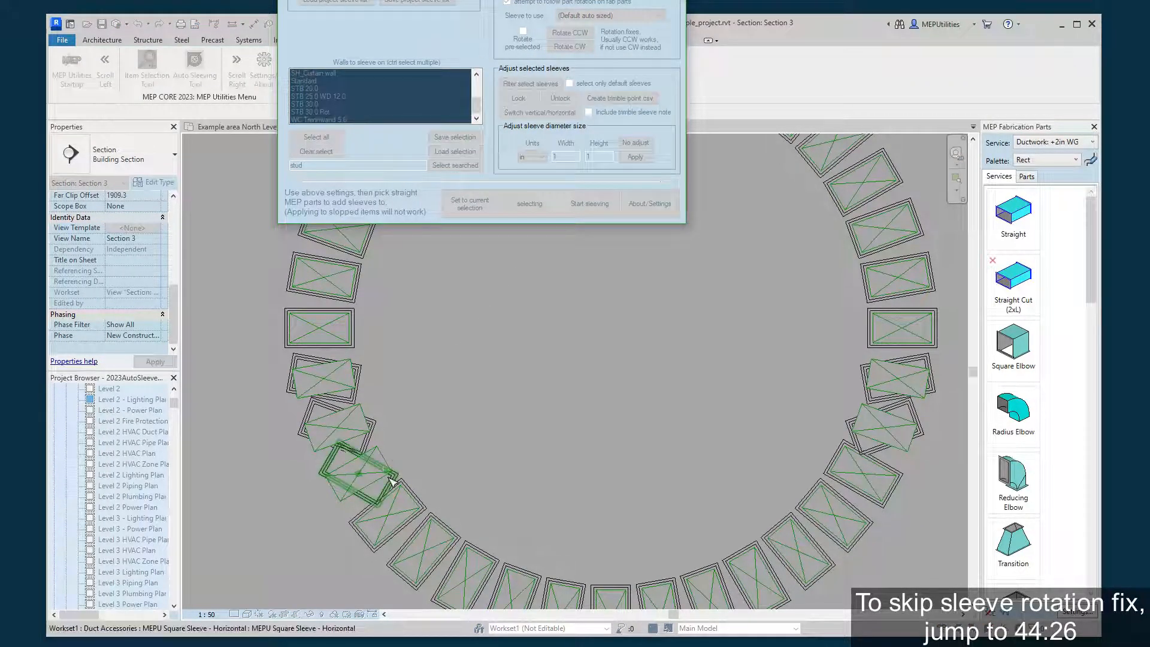
left_click(390, 476)
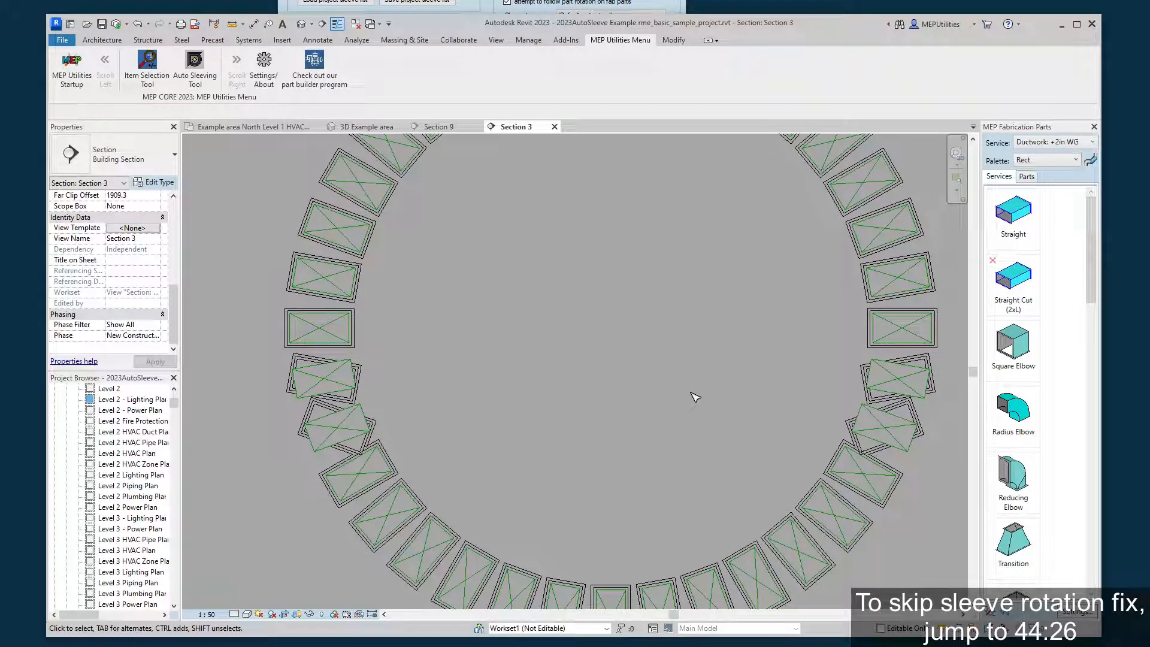
mouse_move(355, 319)
middle_mouse_down()
mouse_move(297, 318)
mouse_move(356, 333)
middle_mouse_up()
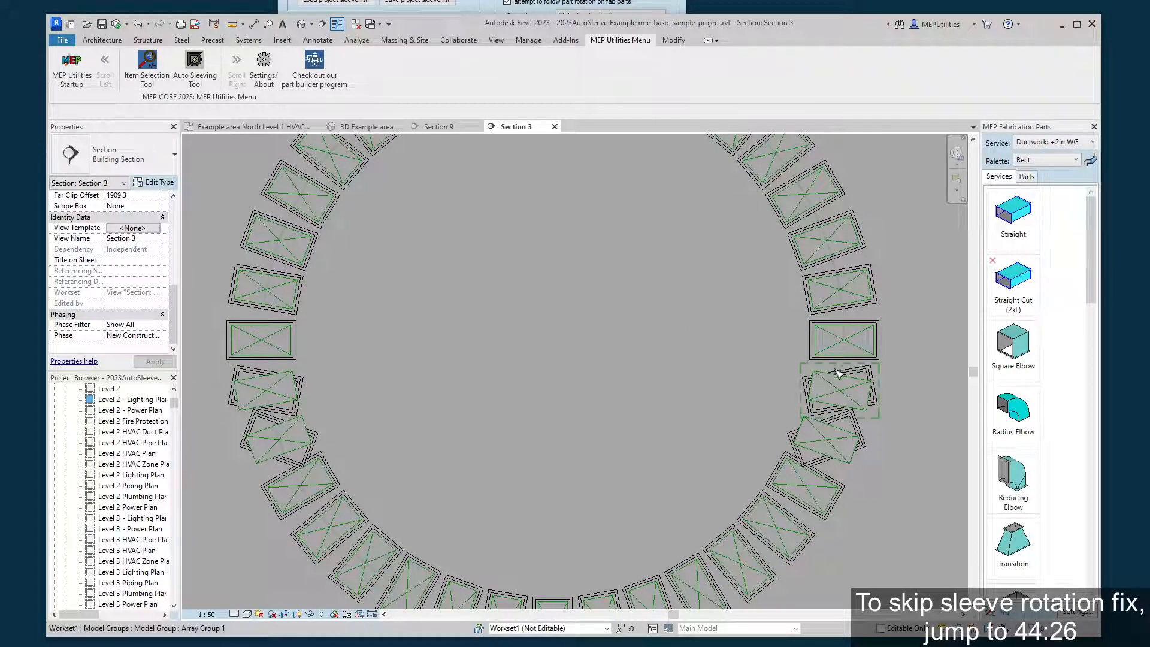
left_click(281, 391)
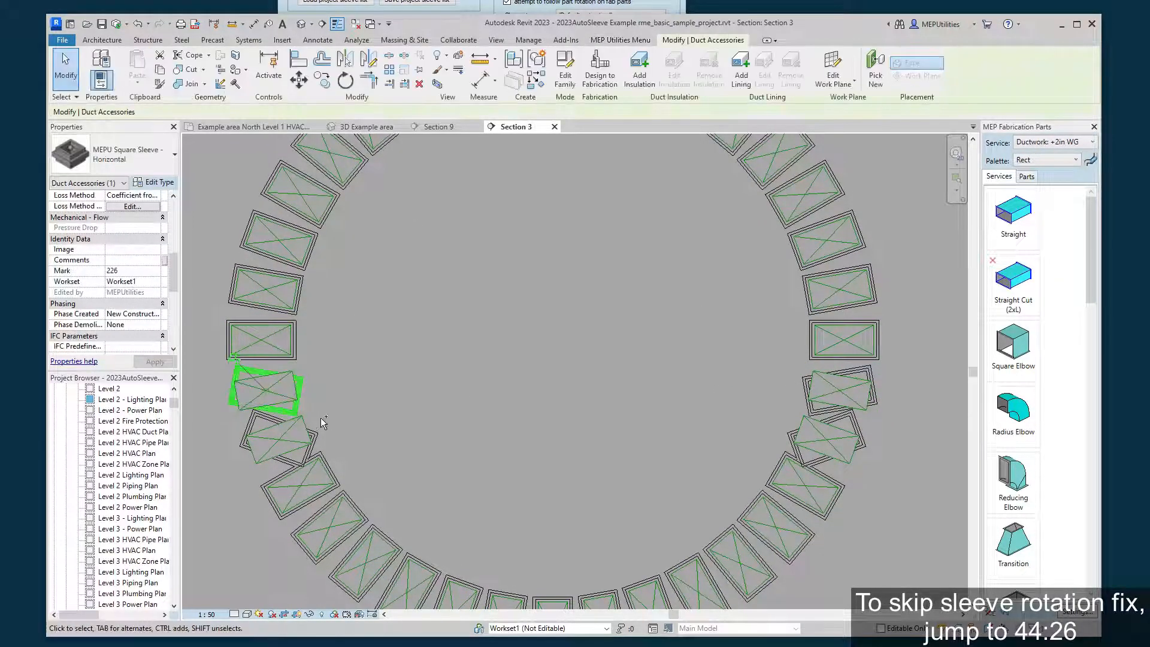
left_click(303, 440, "ctrl")
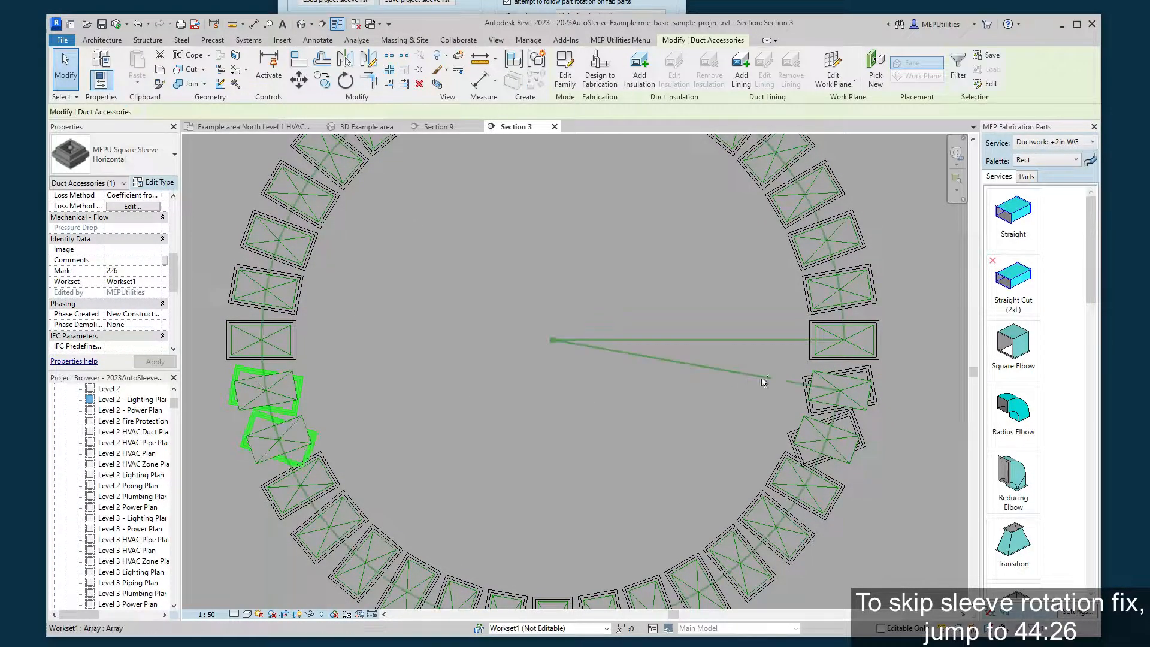
left_click(961, 371)
Use Filter select sleeves to select the four remaining misaligned sleeves, two on each side of the duct ring.
left_click(593, 7)
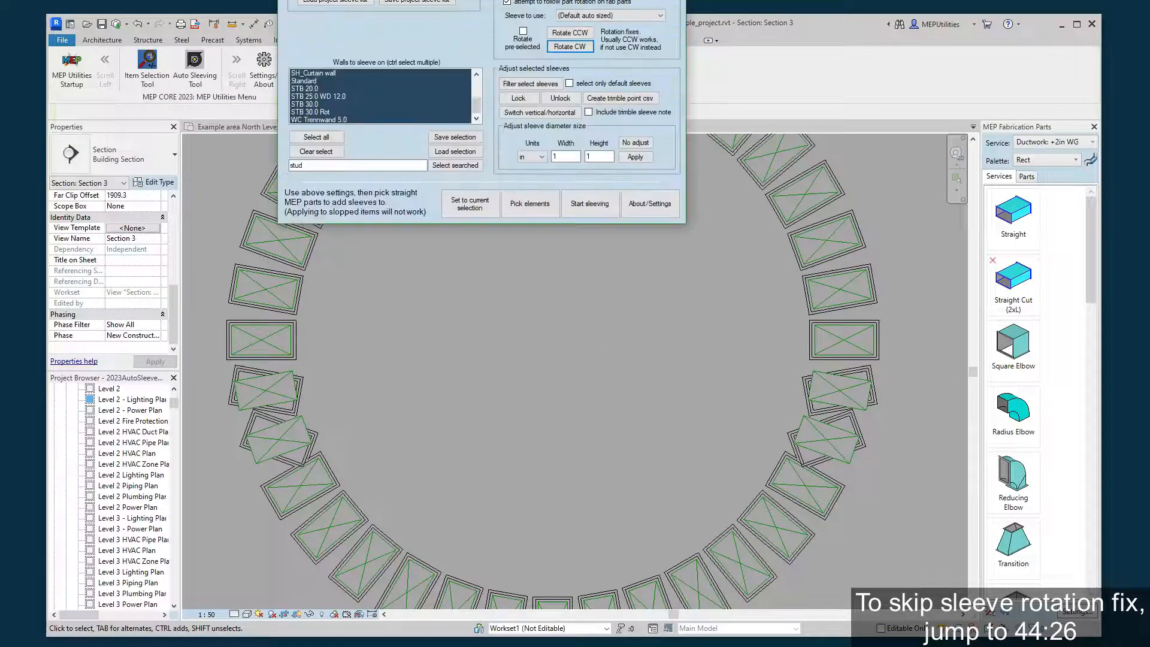
left_click(528, 83)
left_click(626, 360)
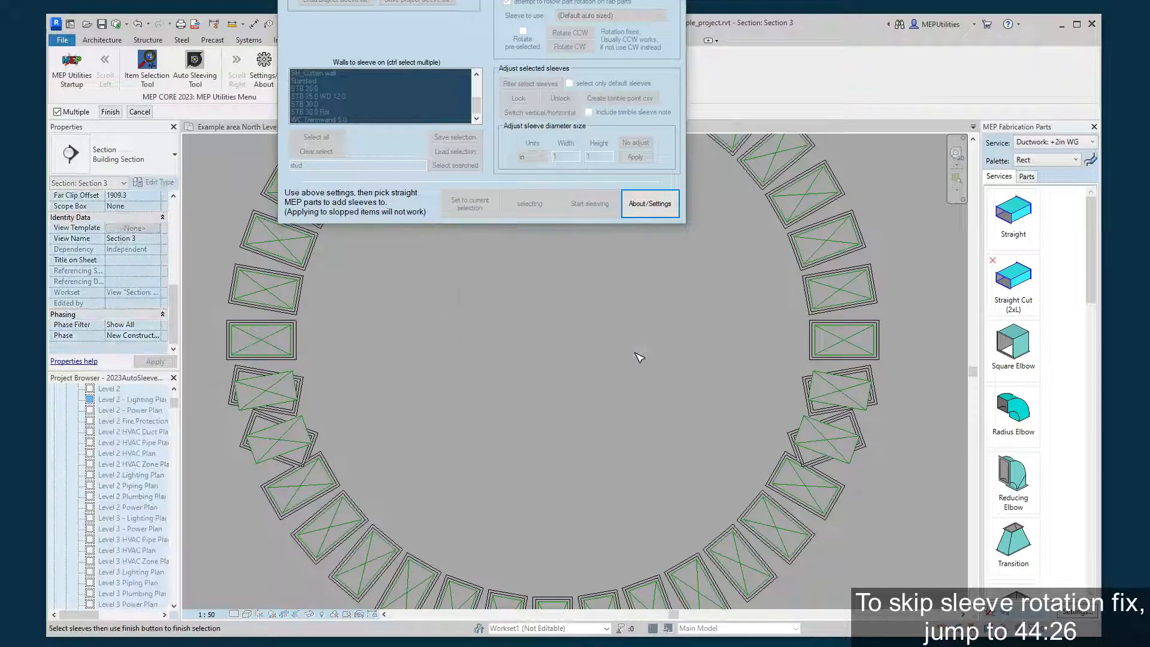
left_click(273, 390)
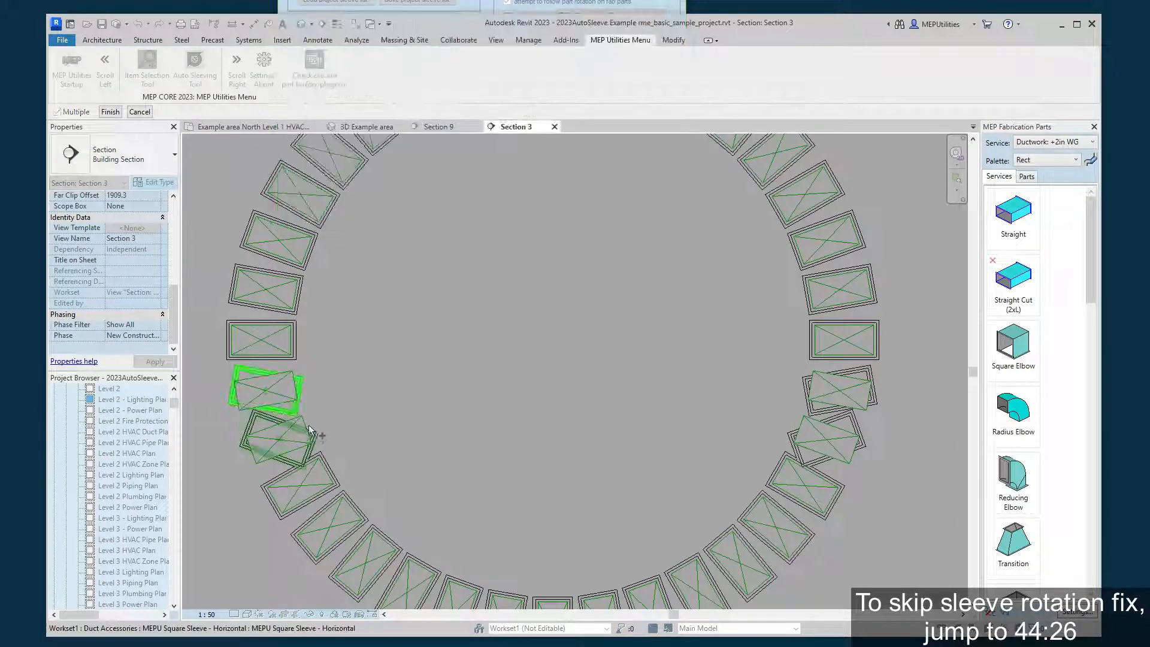
left_click(285, 440)
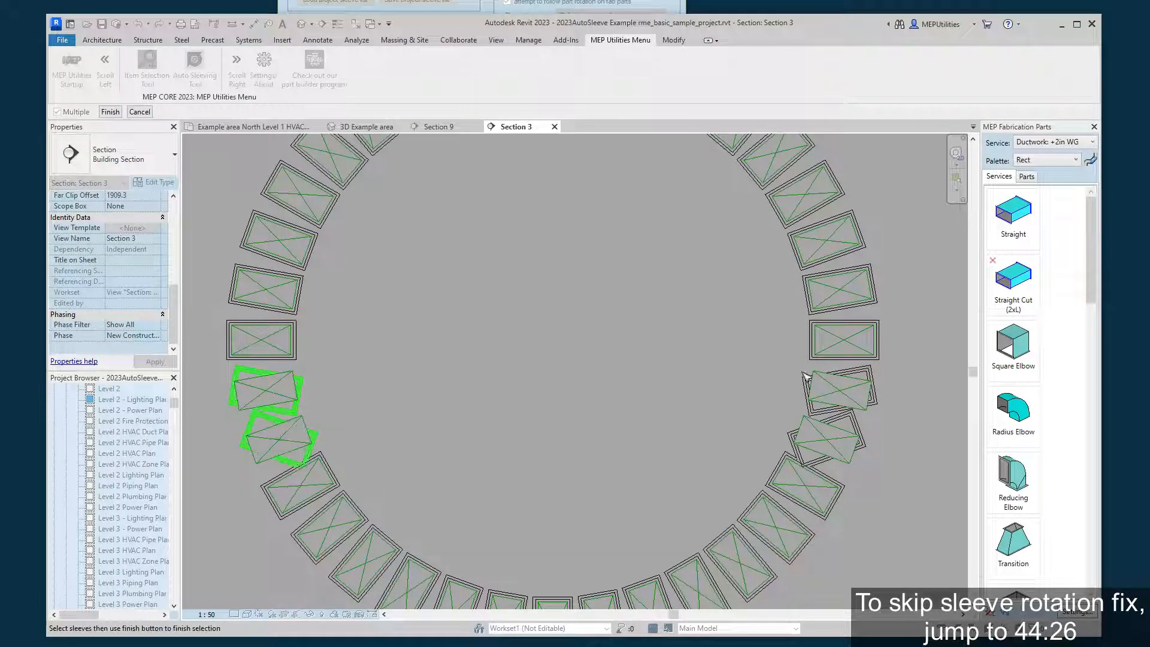
left_click(868, 396)
left_click(860, 417)
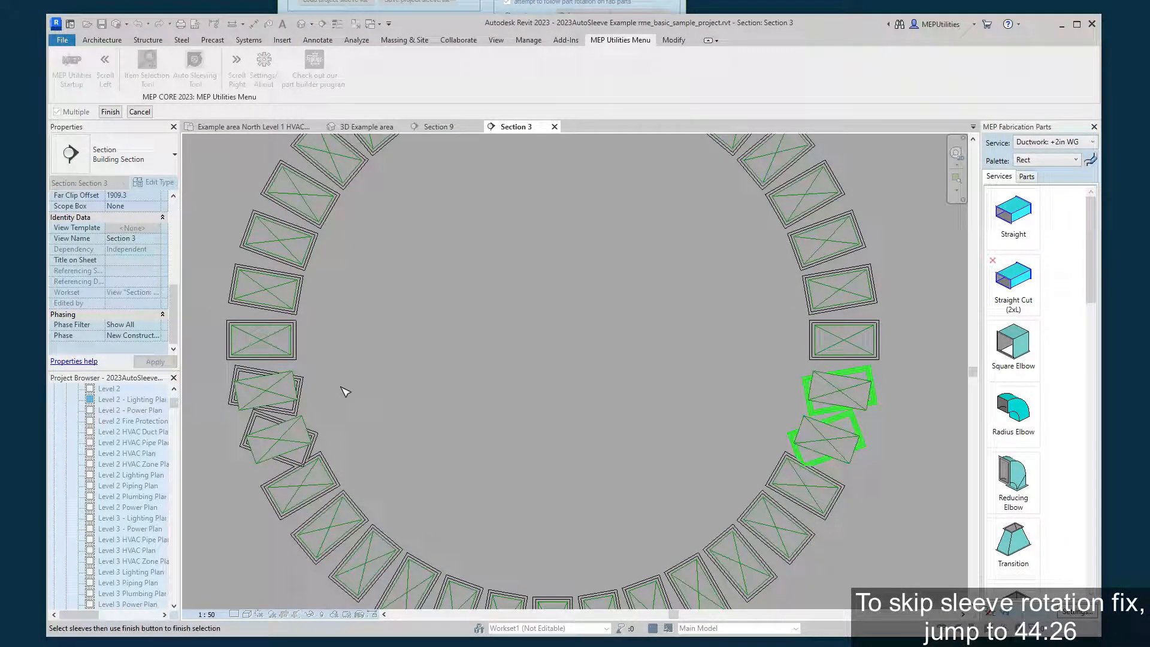
left_click(305, 387)
left_click(316, 433)
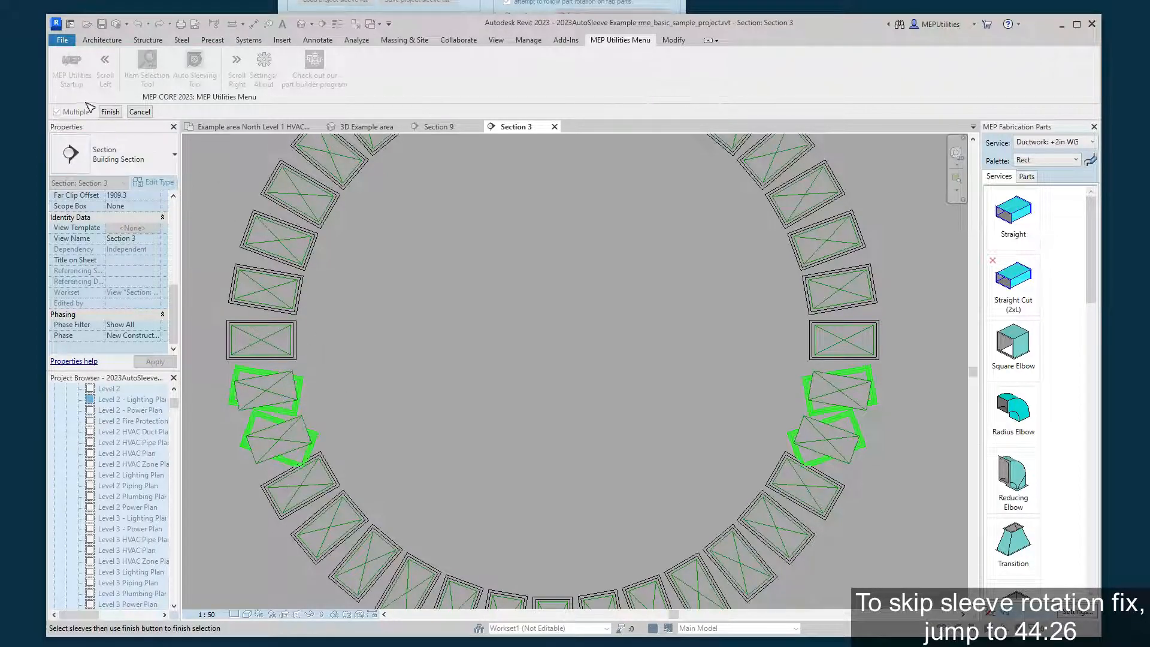
left_click(110, 112)
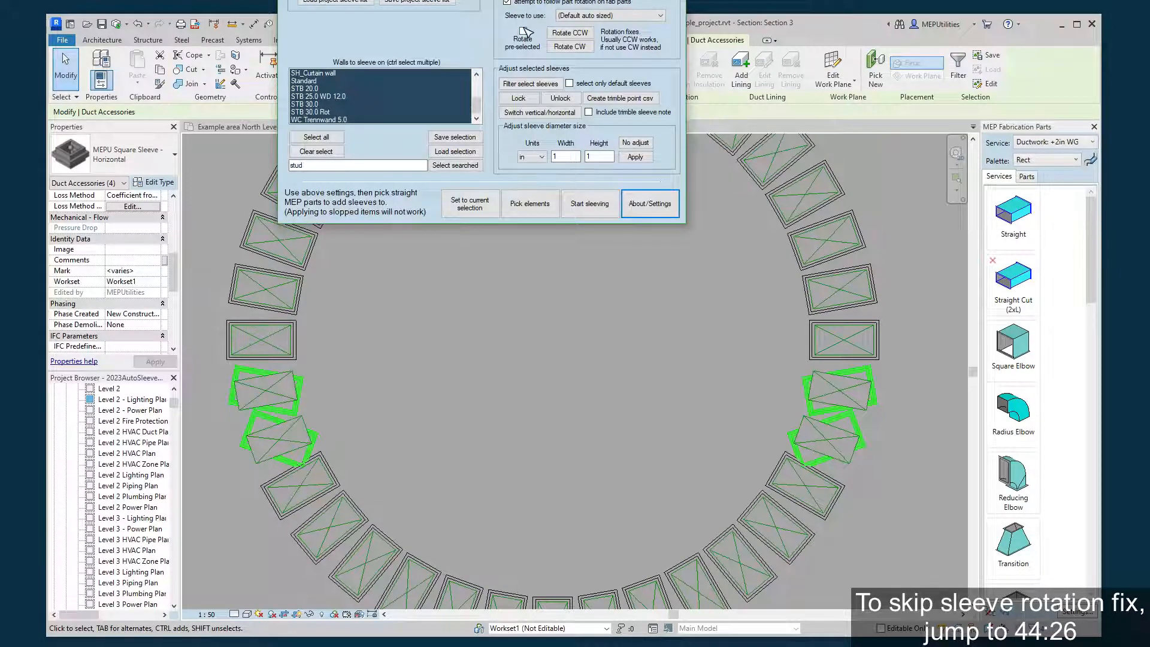
Enable Rotate pre-selected, try the Rotate CCW fix on the four selected sleeves, and undo that rotation.
left_click(523, 32)
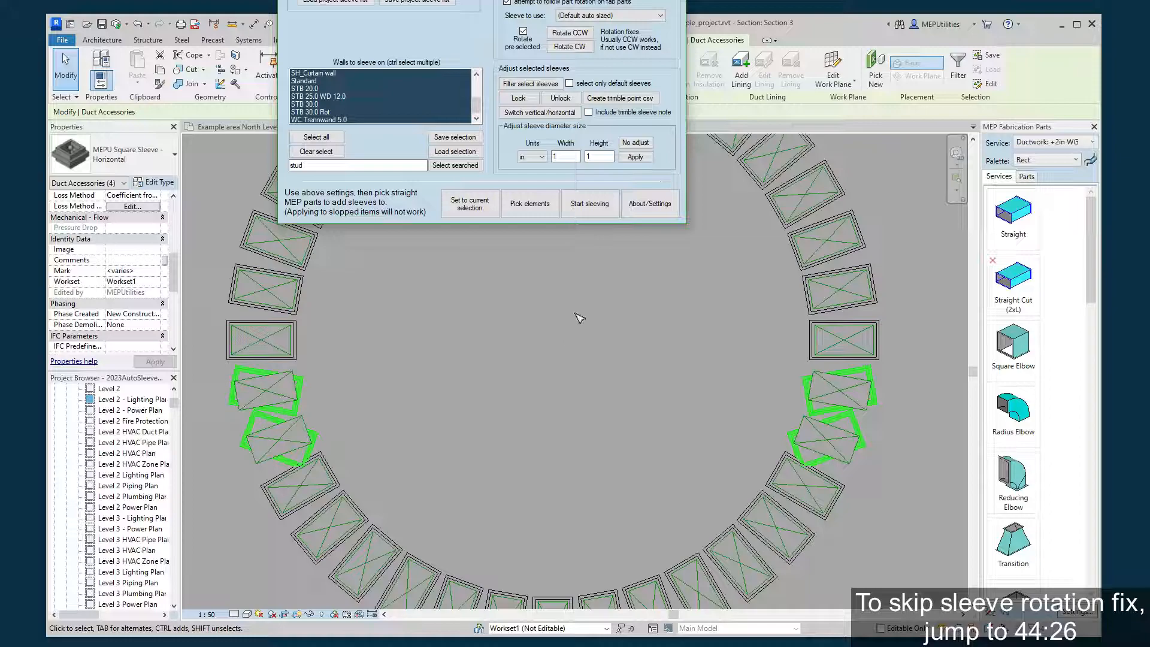
left_click(577, 35)
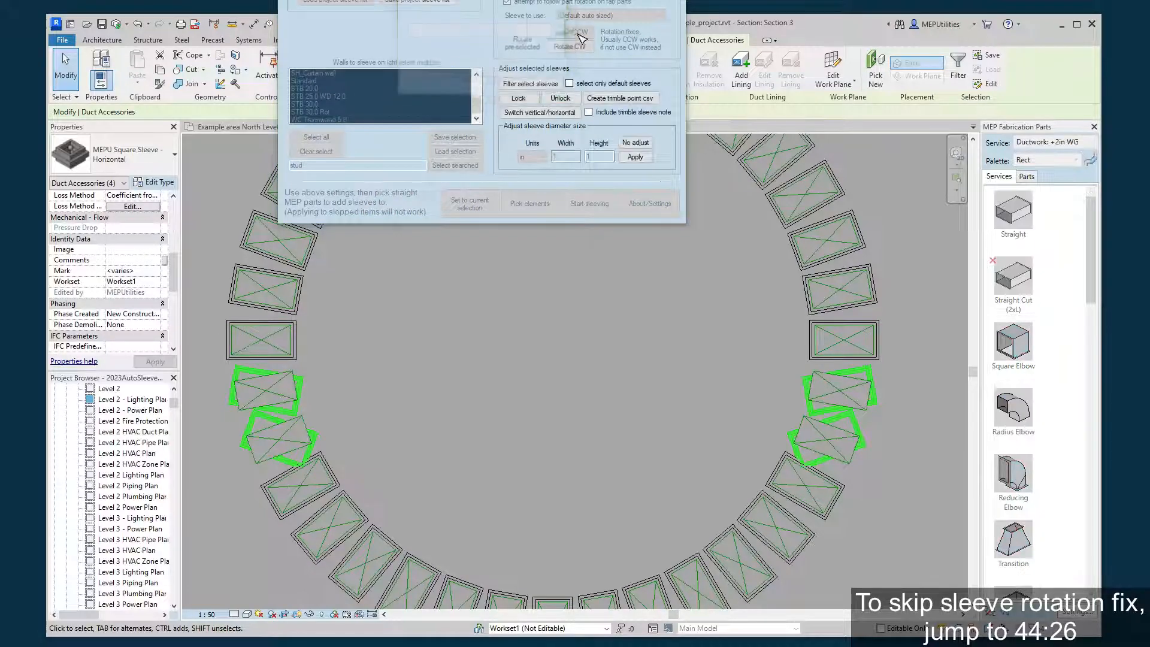
left_click(137, 23)
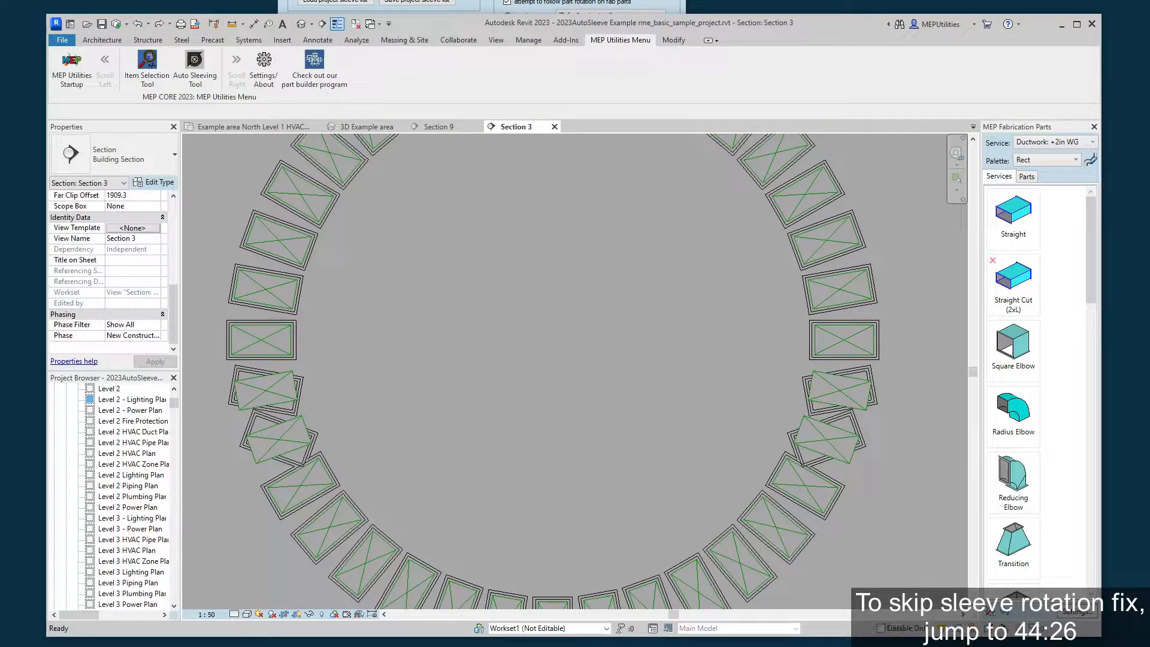
Reselect the previous four misaligned sleeves, apply the Rotate CW fix to them, and check the whole ring.
right_click(552, 328)
left_click(591, 385)
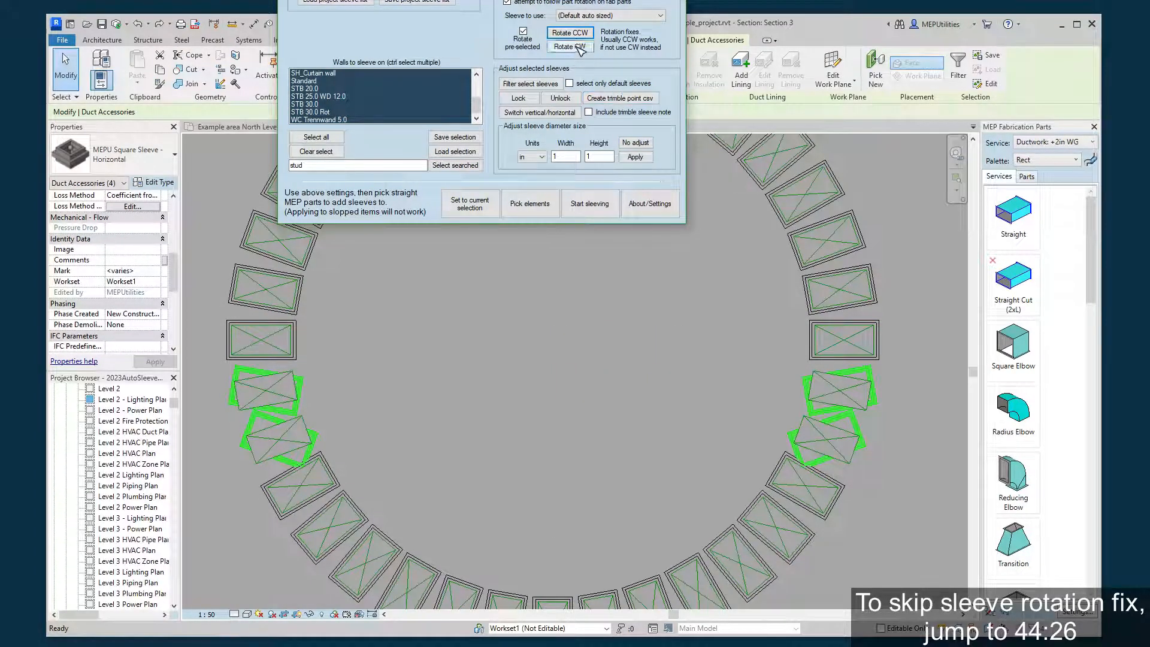
left_click(579, 48)
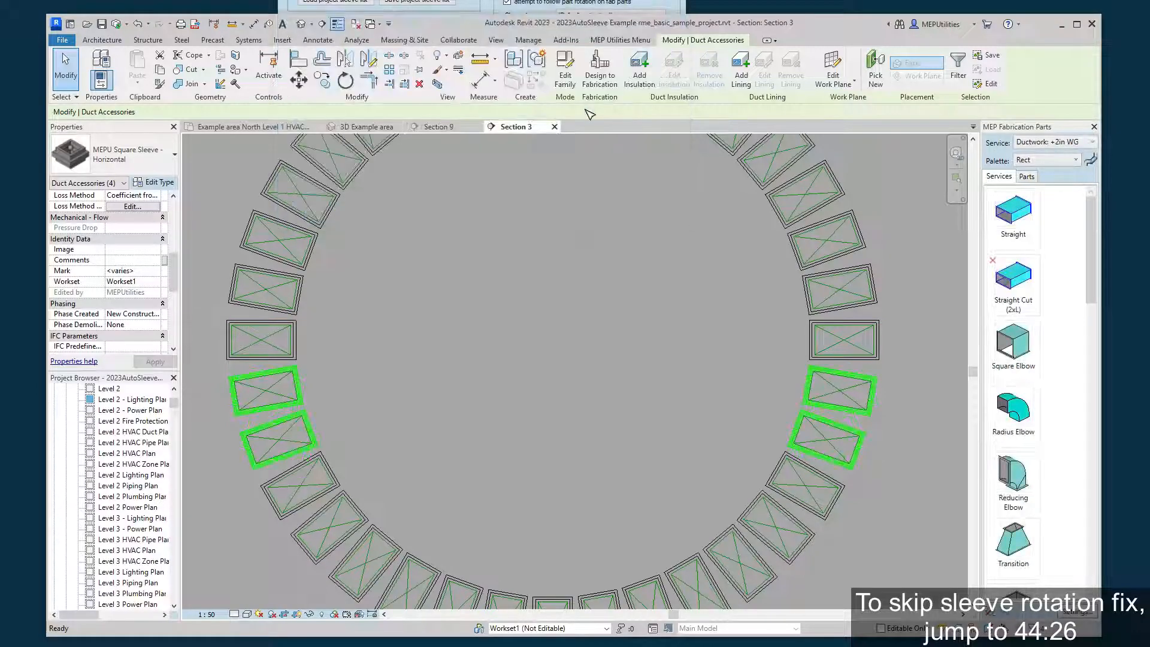
left_click(543, 257)
scroll(542, 262, "down", 1)
middle_click_drag(541, 287, 531, 334)
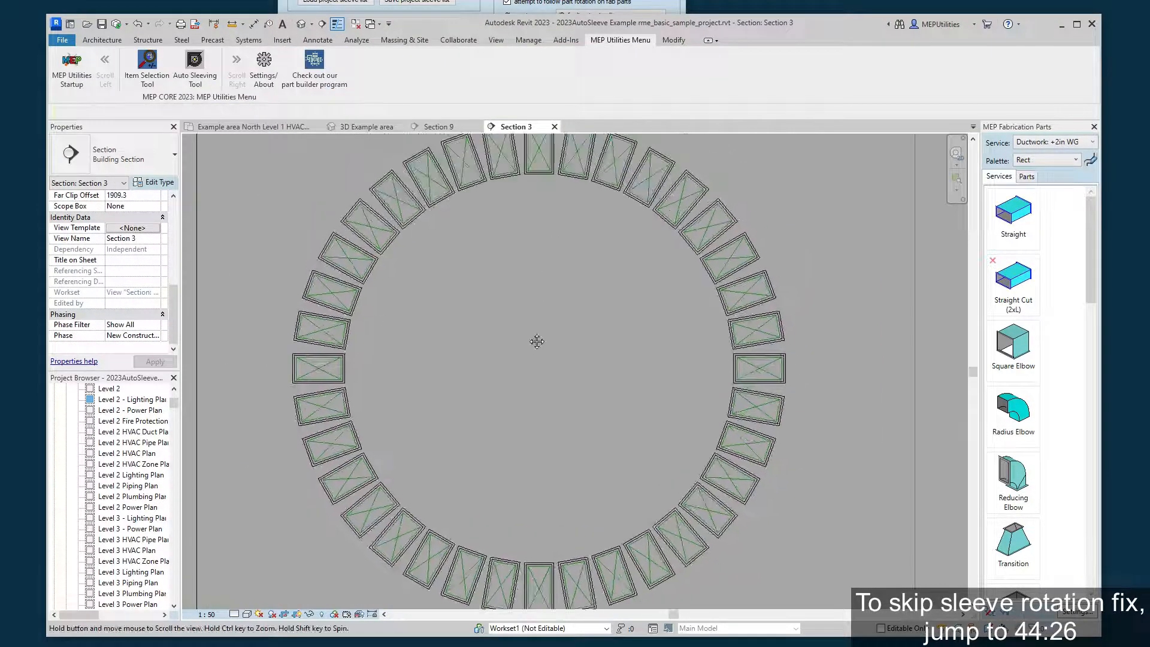
scroll(533, 339, "down", 1)
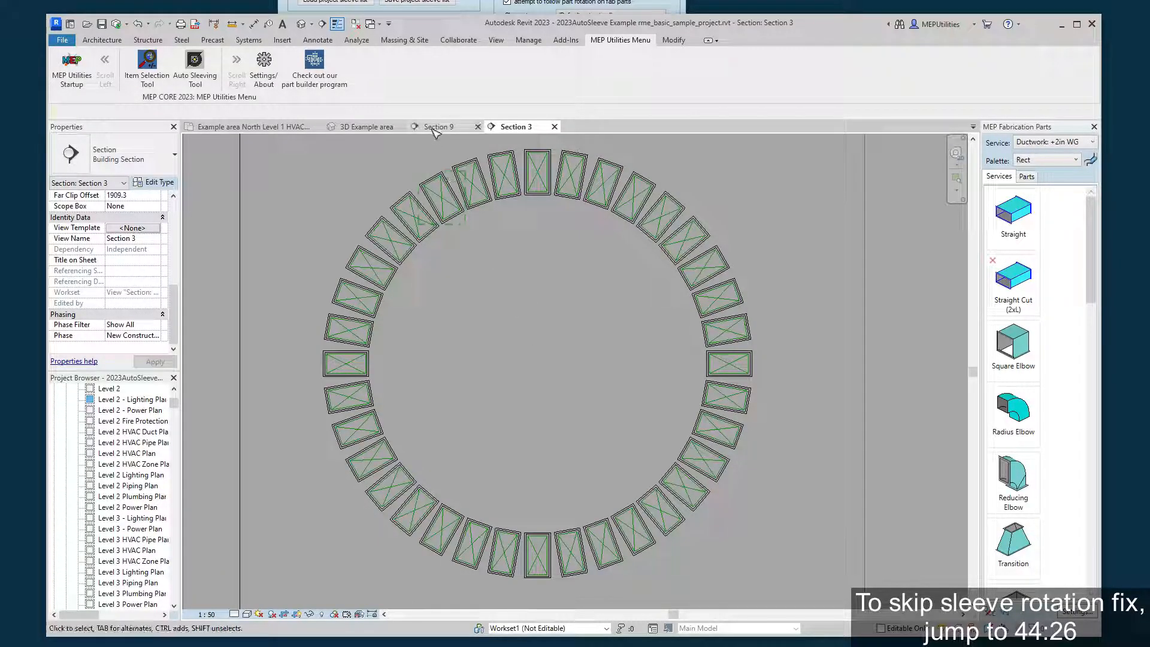
In the Example area North Level 1 HVAC floor plan, pick all ducts of the ring using the sleeving tool's default box selection.
left_click(273, 127)
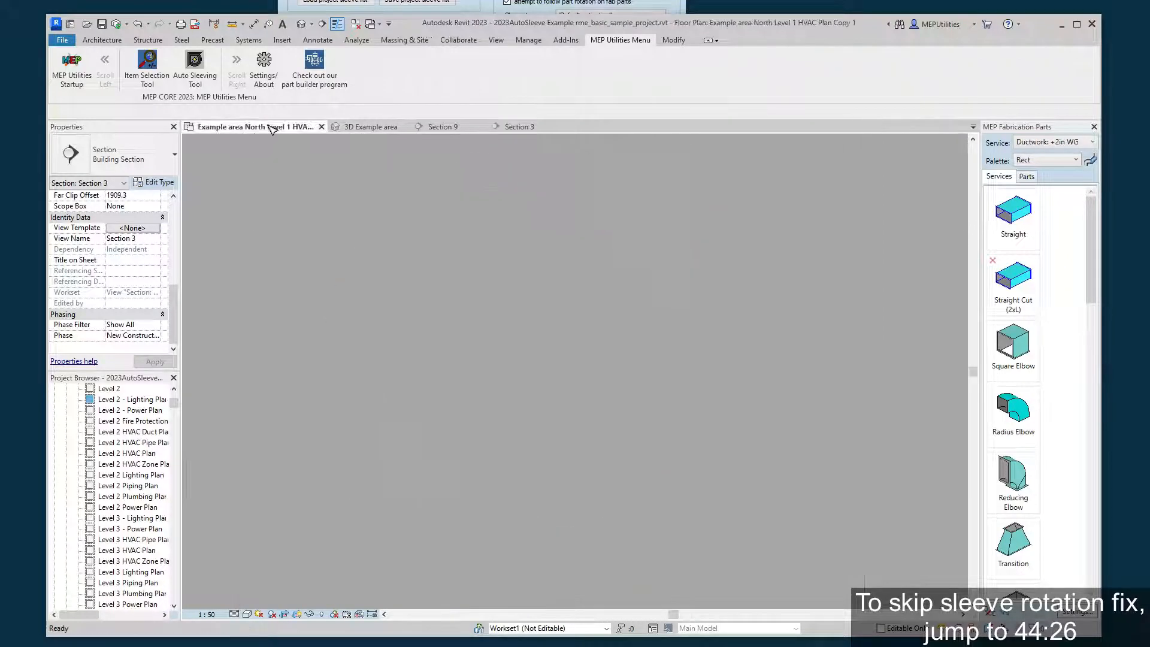
scroll(703, 480, "up", 4)
middle_click_drag(703, 482, 474, 331)
scroll(501, 406, "up", 1)
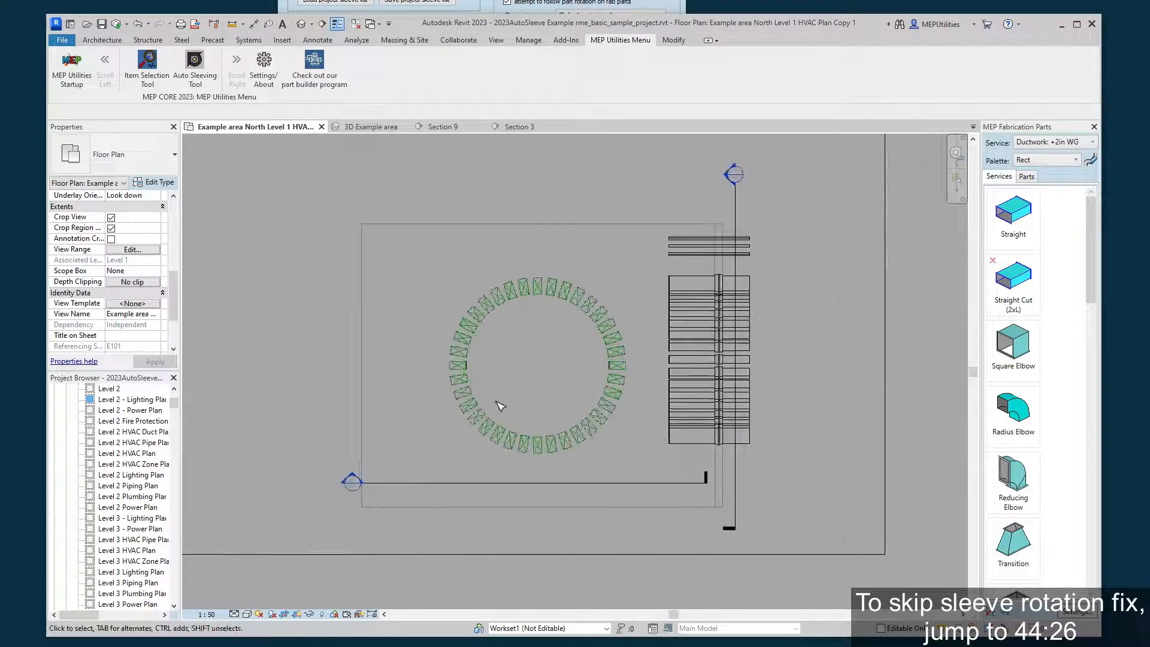
scroll(547, 346, "up", 1)
scroll(522, 384, "up", 1)
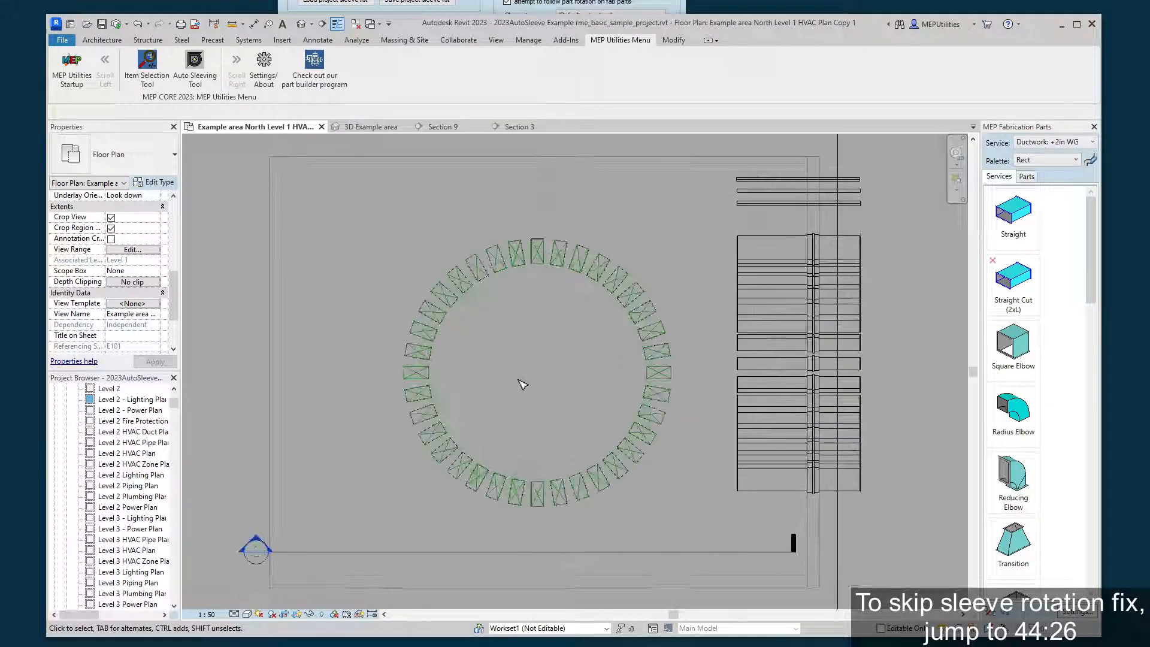
scroll(523, 385, "up", 3)
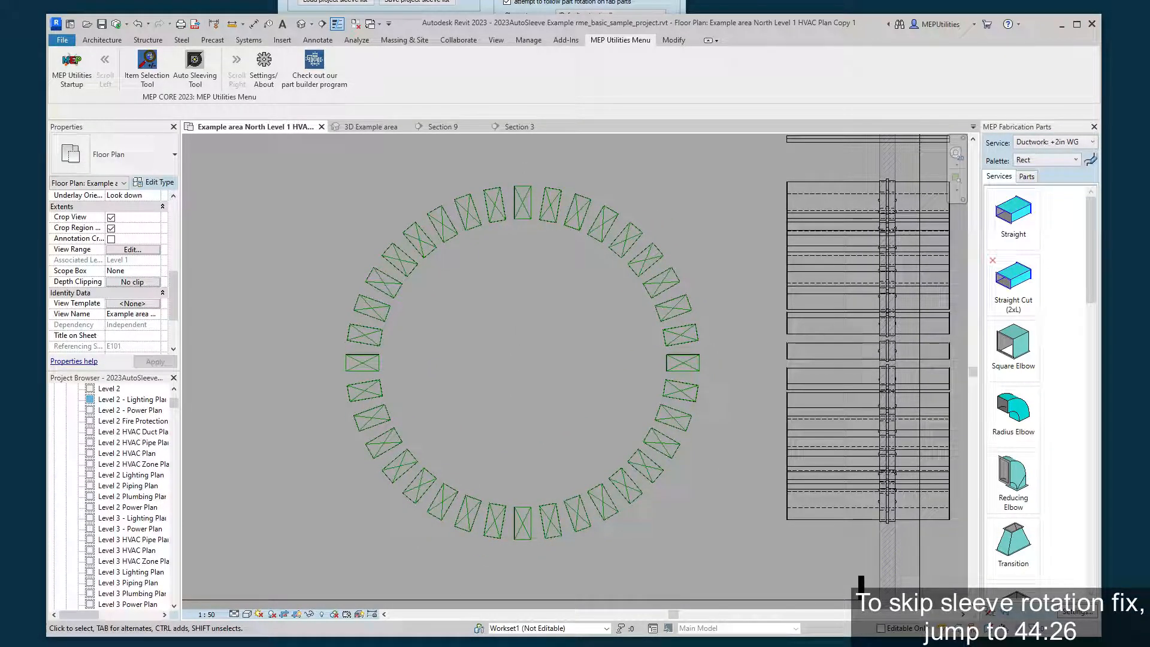
left_click(473, 7)
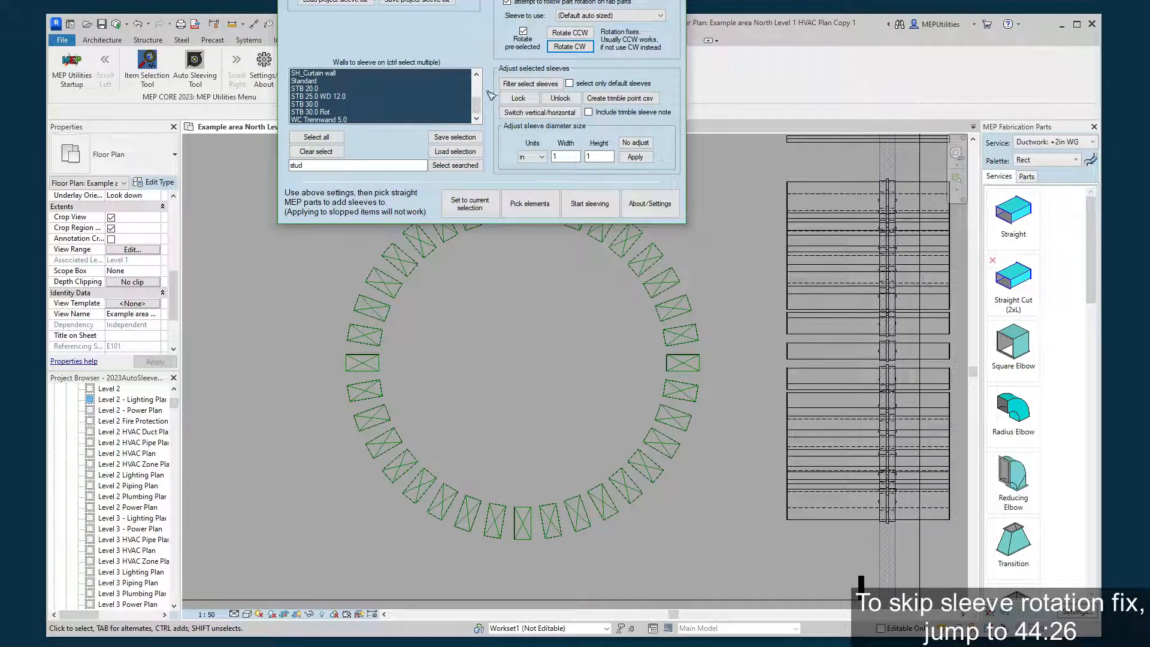
left_click(539, 206)
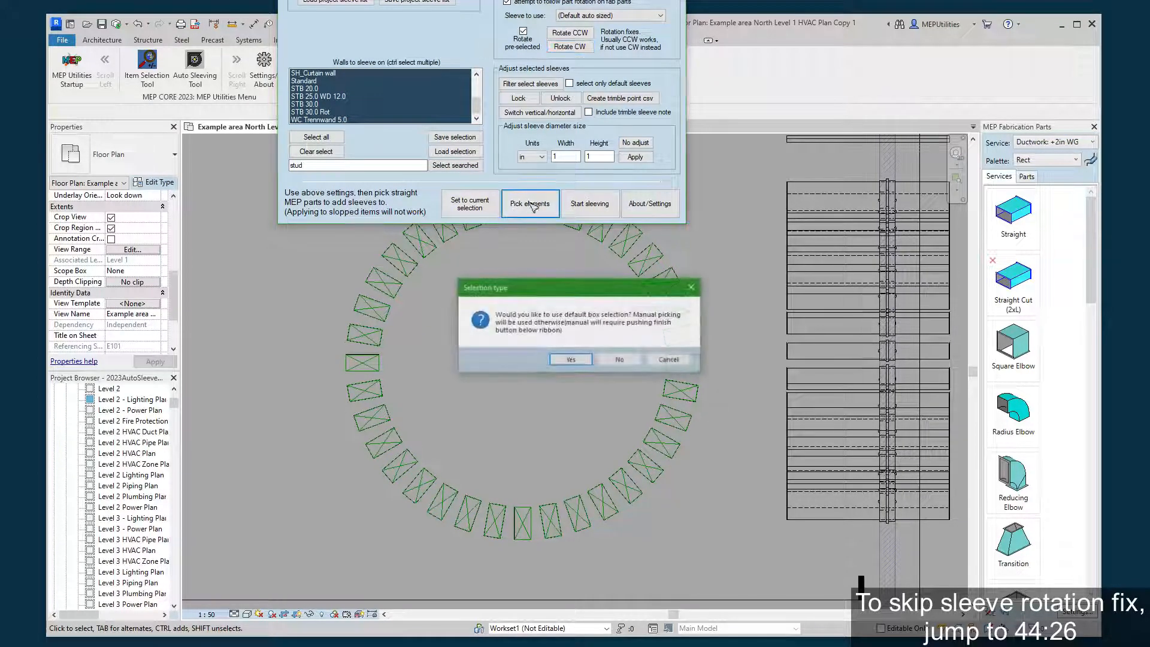
left_click(569, 360)
left_click_drag(274, 566, 737, 173)
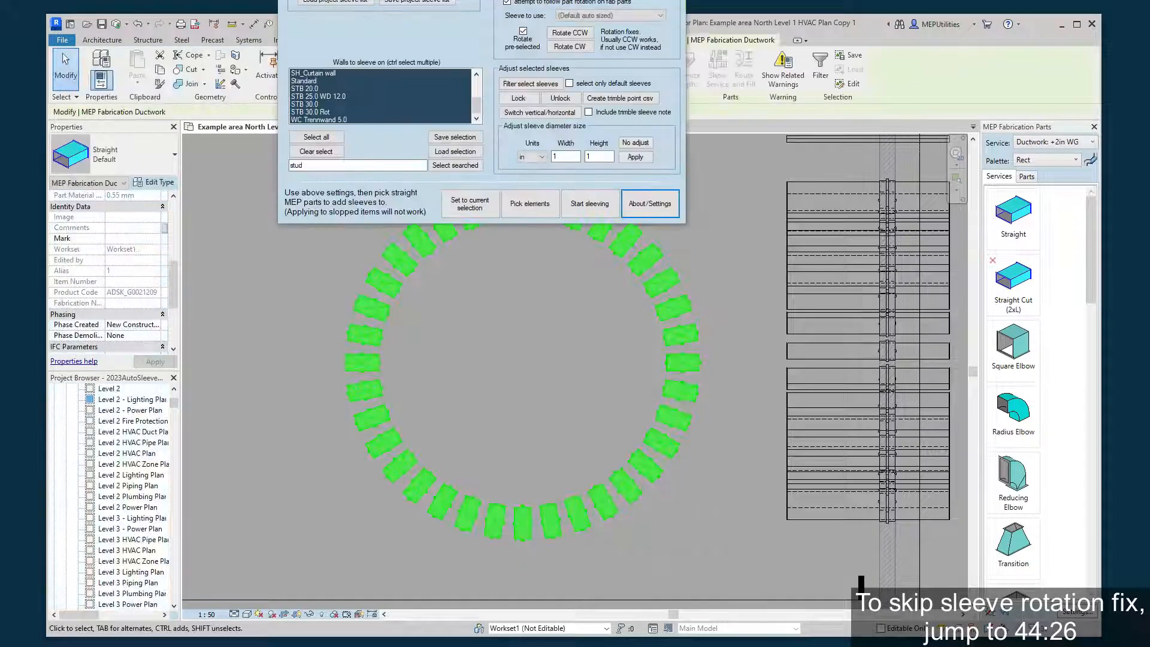
Create sleeves on the picked floor ducts, have the new sleeves selected for inspection, and clear the selection.
left_click(589, 204)
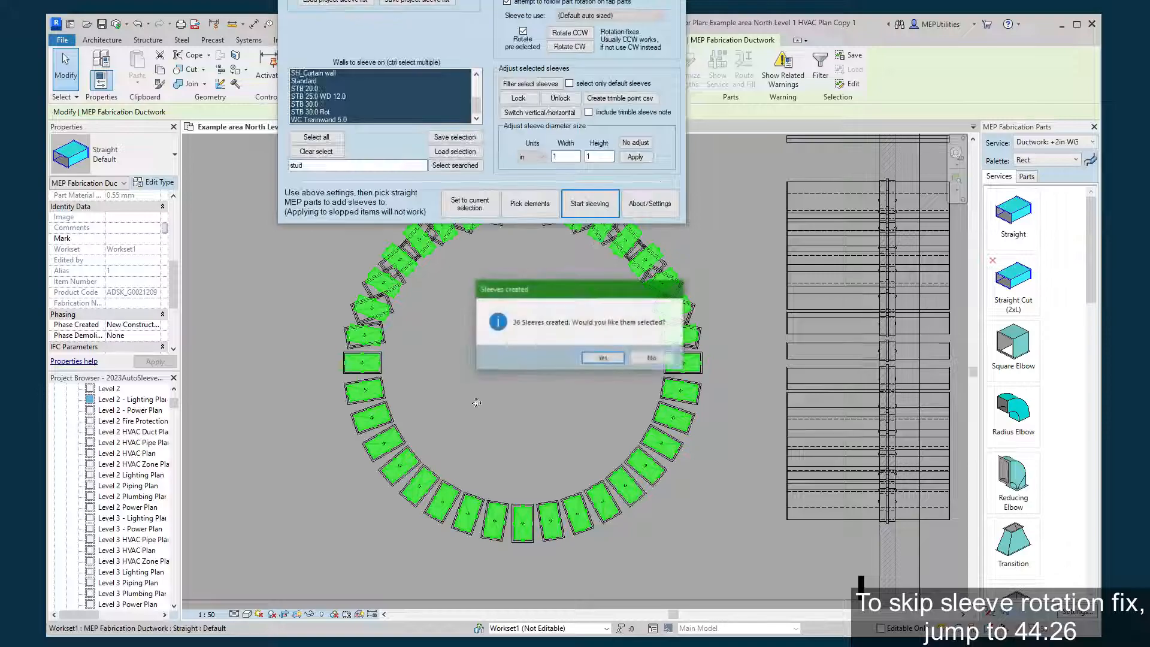
left_click(602, 358)
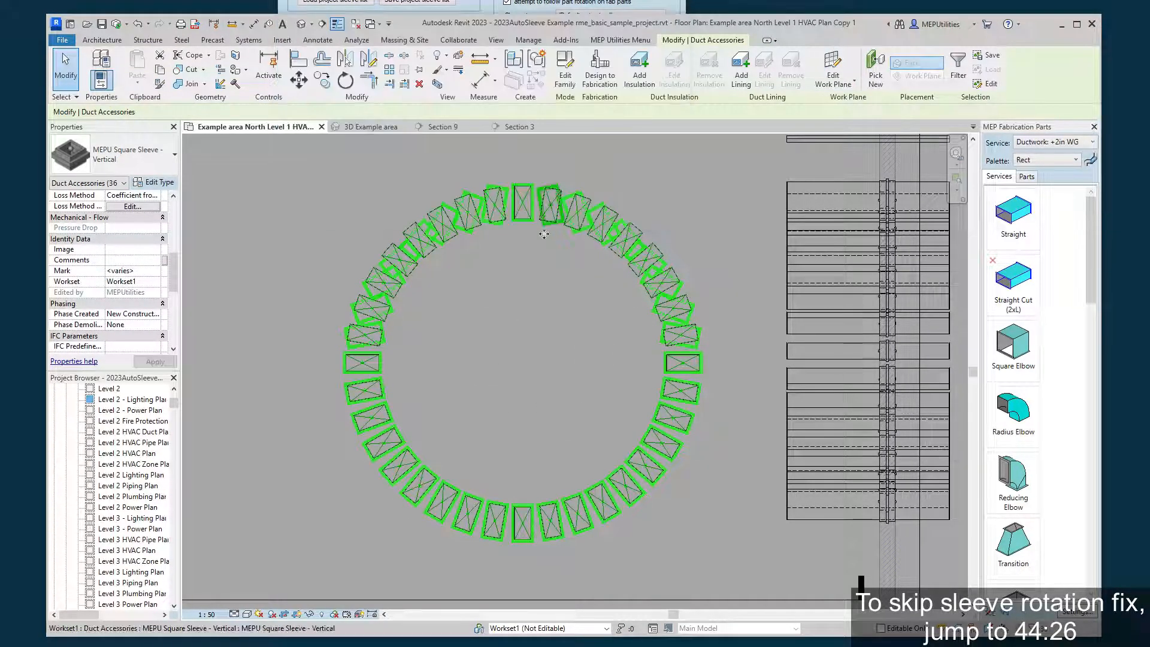
scroll(492, 419, "up", 2)
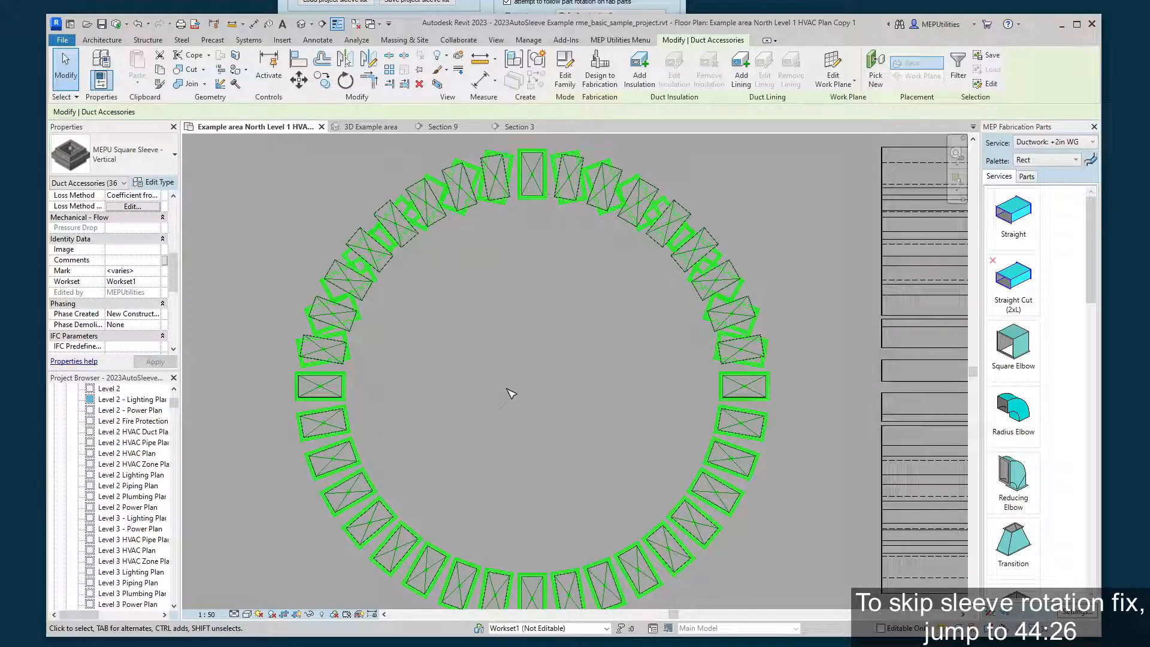
left_click(297, 213)
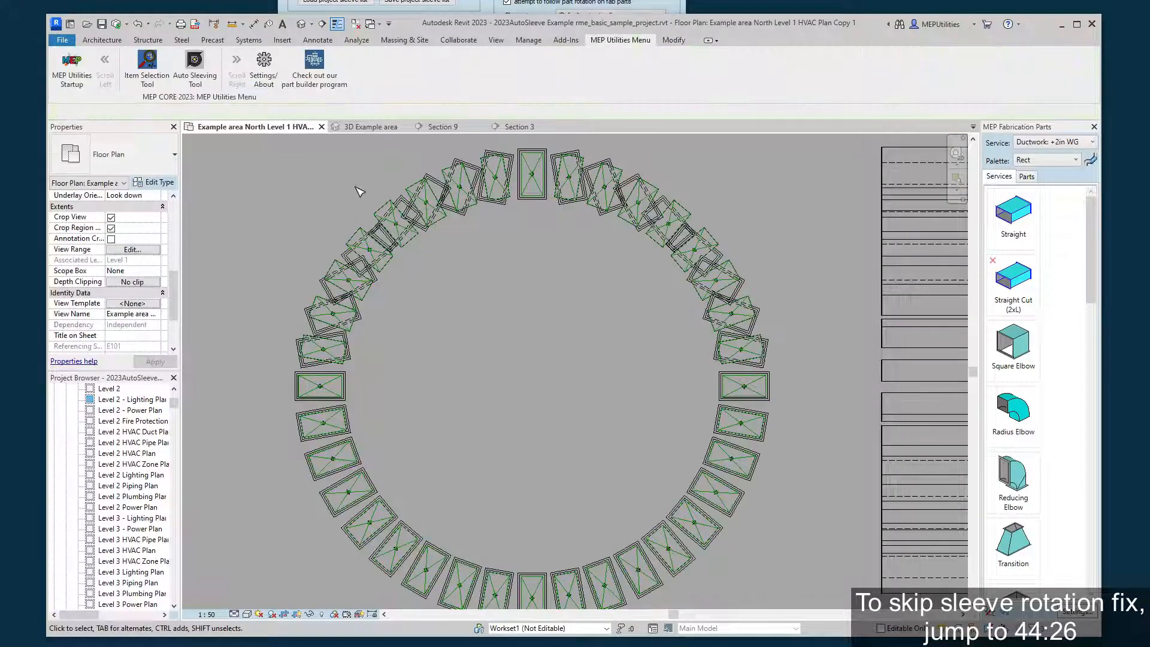
Box-select the misaligned sleeves in the upper half of the floor ring and apply the Rotate CCW fix to them.
key("alt+Tab")
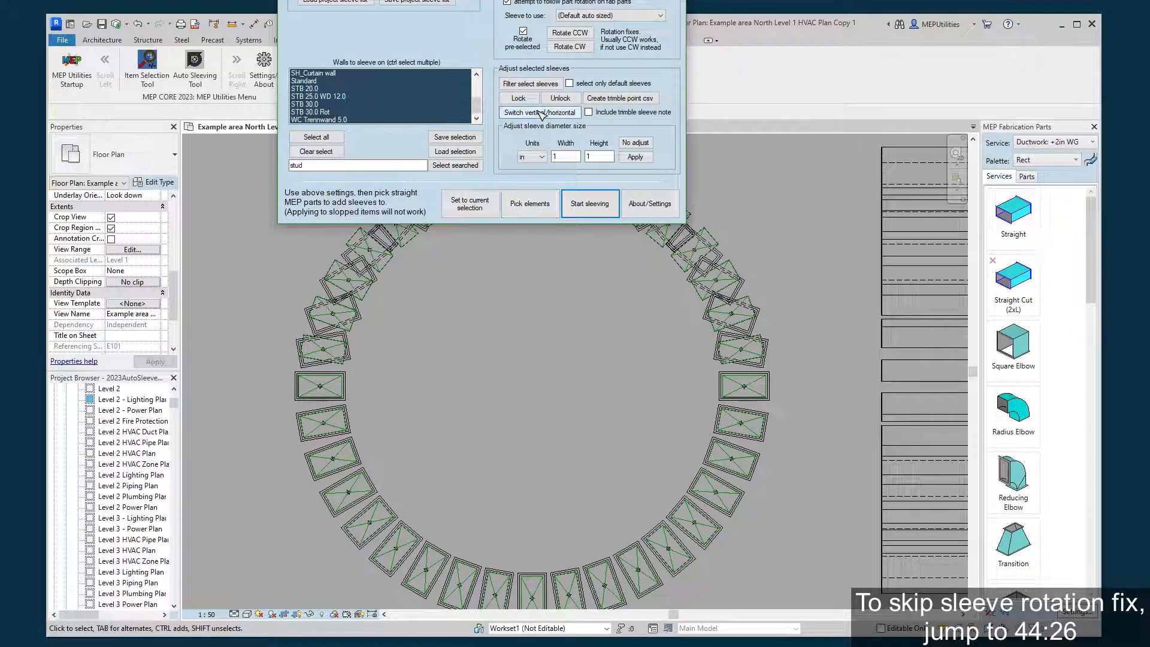
left_click(530, 204)
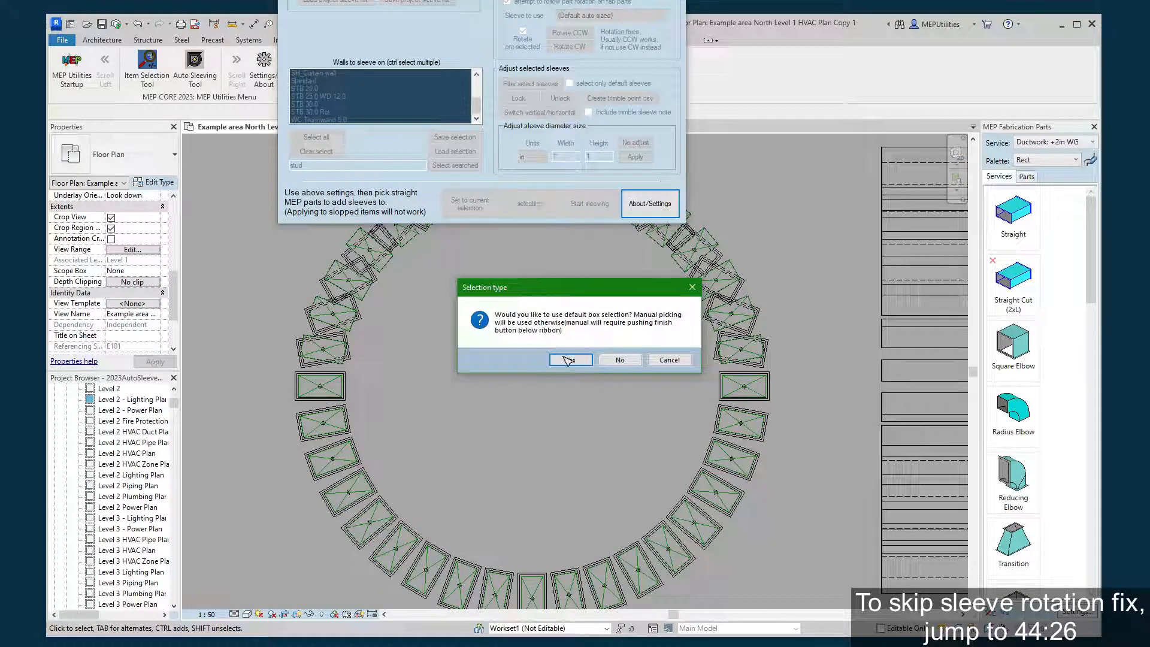
left_click(567, 359)
left_click_drag(245, 378, 826, 123)
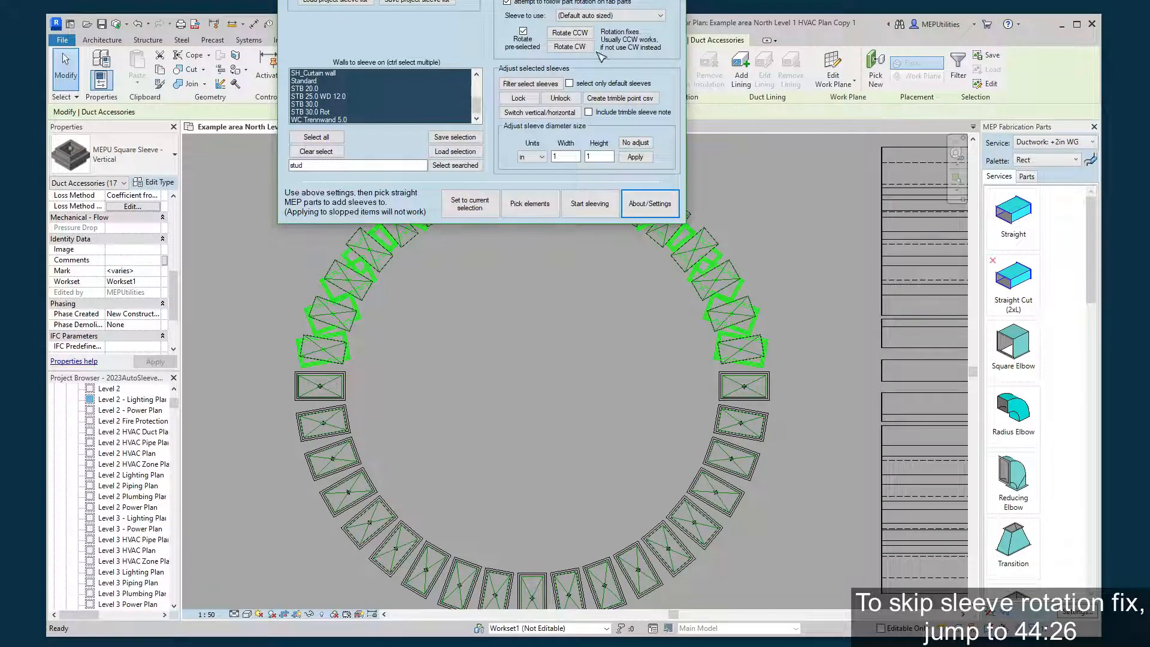
left_click(555, 35)
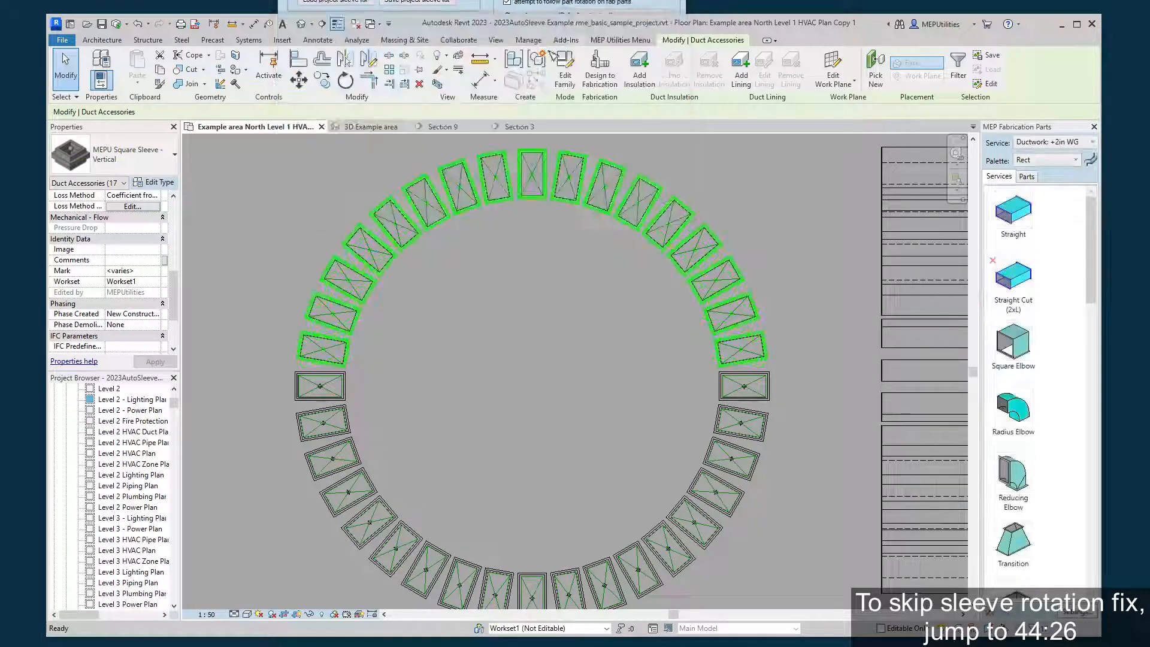
left_click(532, 316)
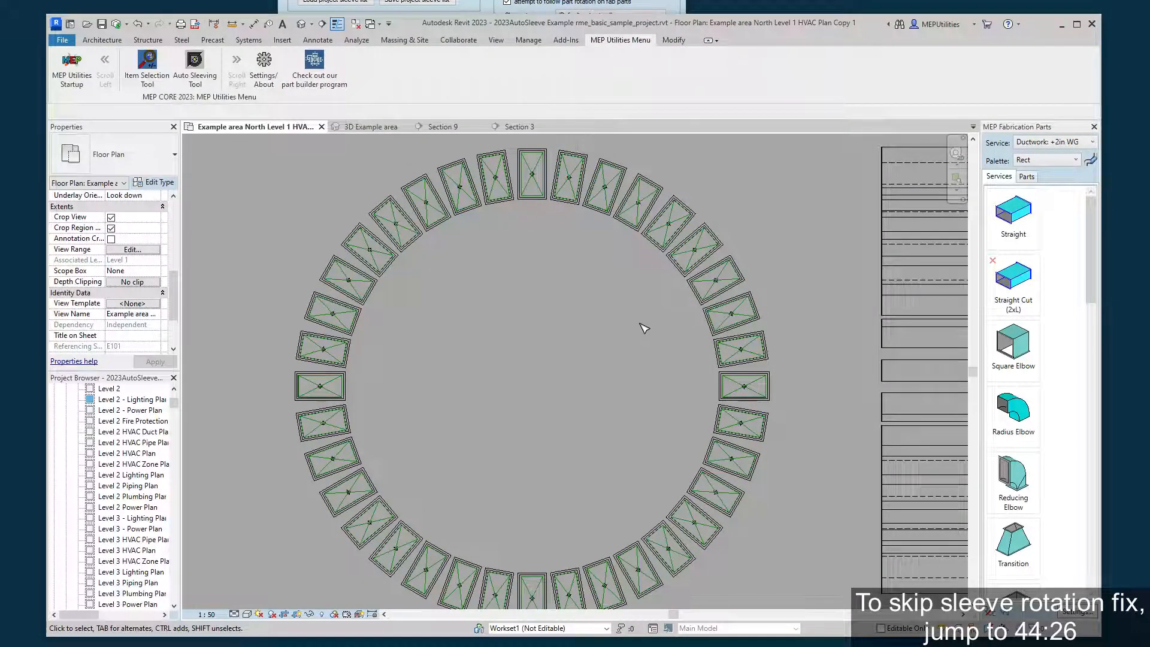
scroll(576, 334, "down", 1)
mouse_move(485, 412)
middle_mouse_down()
mouse_move(467, 447)
mouse_move(479, 402)
middle_mouse_up()
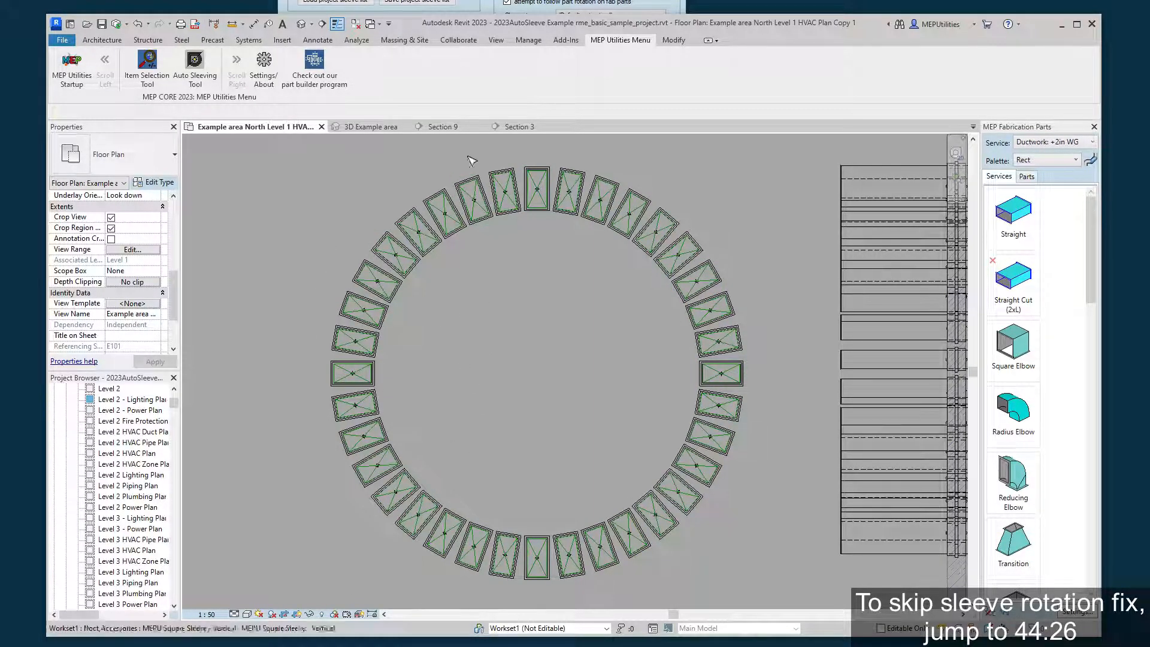
Examine the sleeves on the floor and wall duct rings from several angles in the 3D Example area view.
left_click(358, 127)
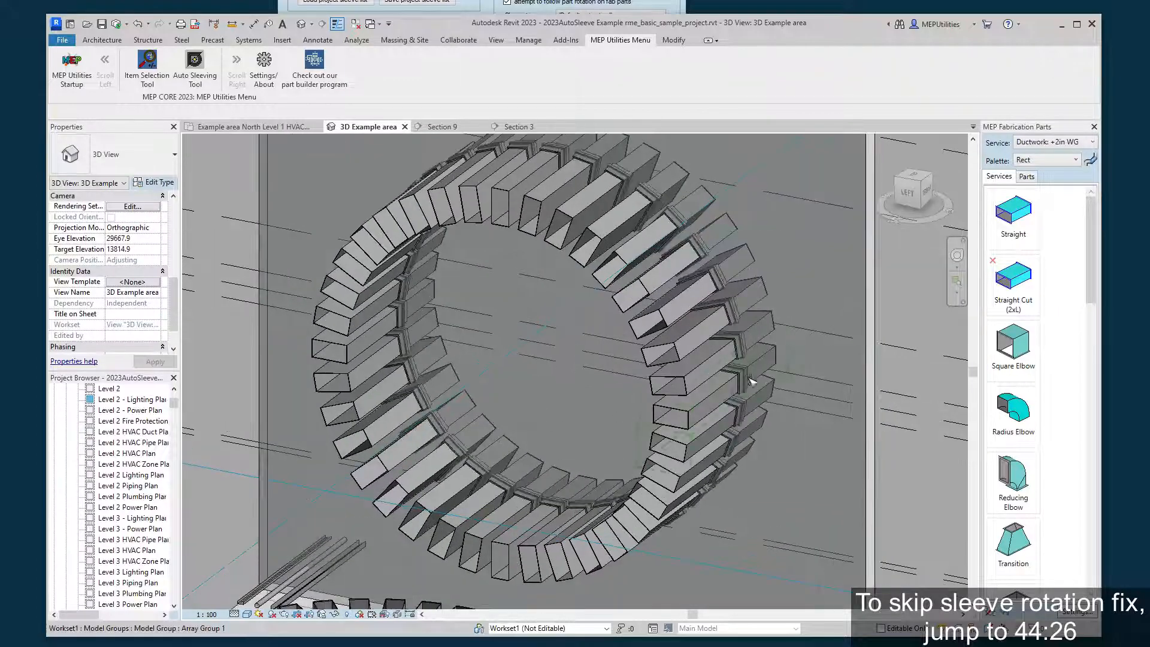
left_click(751, 382)
middle_click_drag(751, 382, 497, 534, "shift")
middle_click_drag(497, 535, 549, 464, "shift")
middle_click_drag(602, 434, 577, 457, "shift")
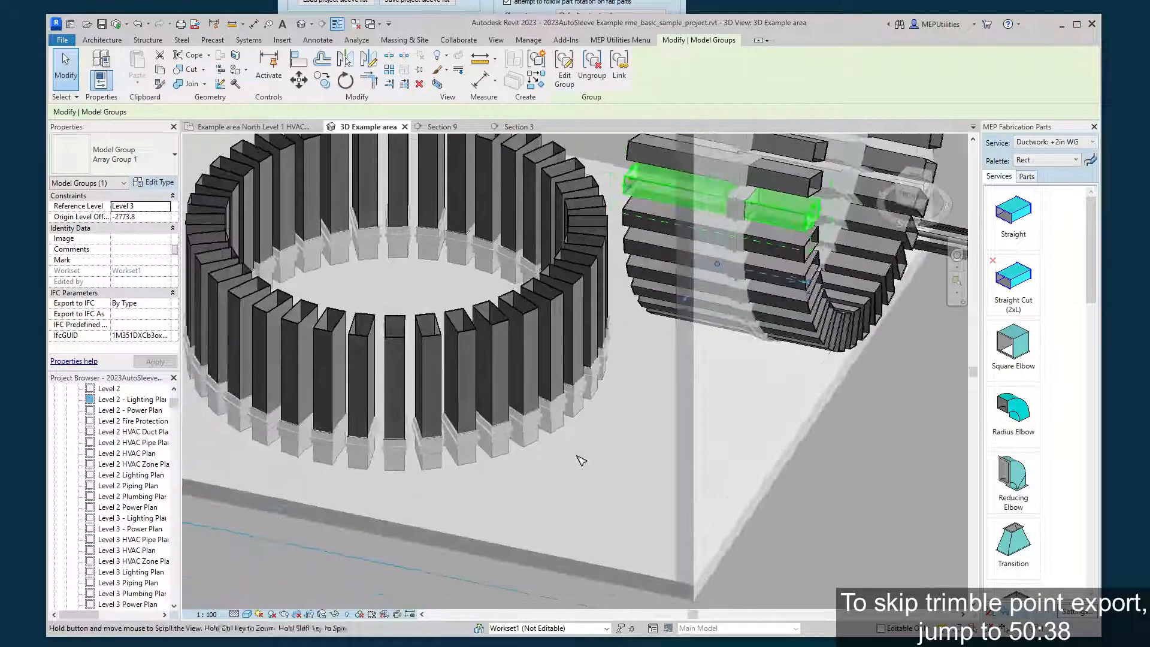
left_click(341, 8)
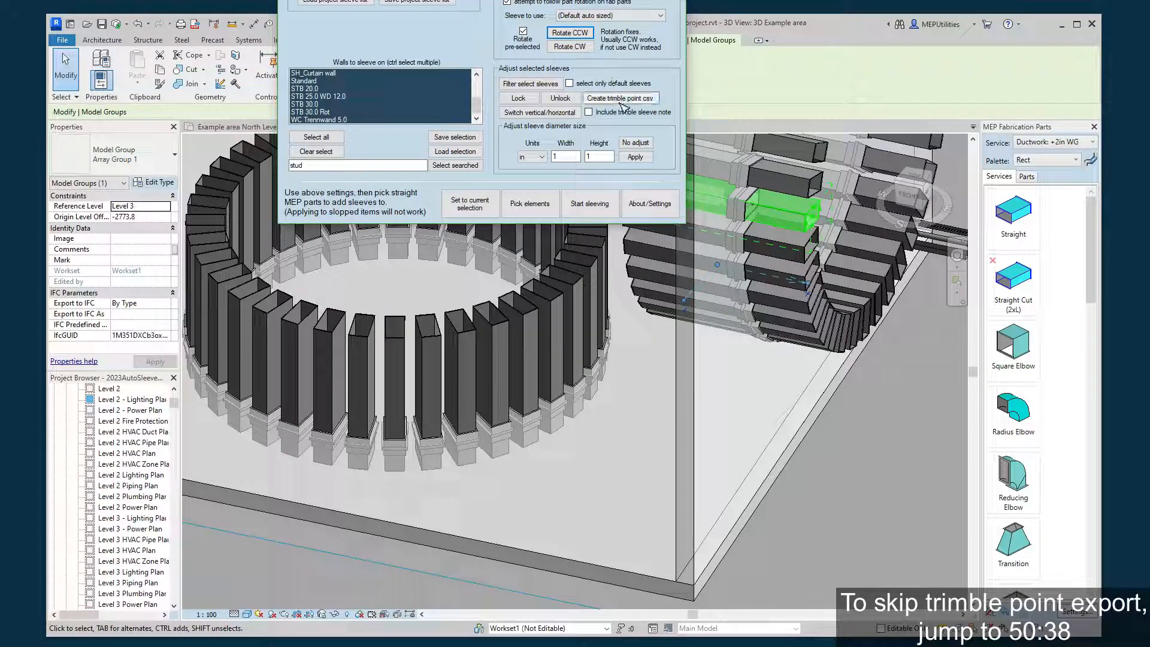
left_click(734, 82)
left_click(837, 433)
scroll(501, 409, "down", 3)
middle_click_drag(482, 459, 404, 522)
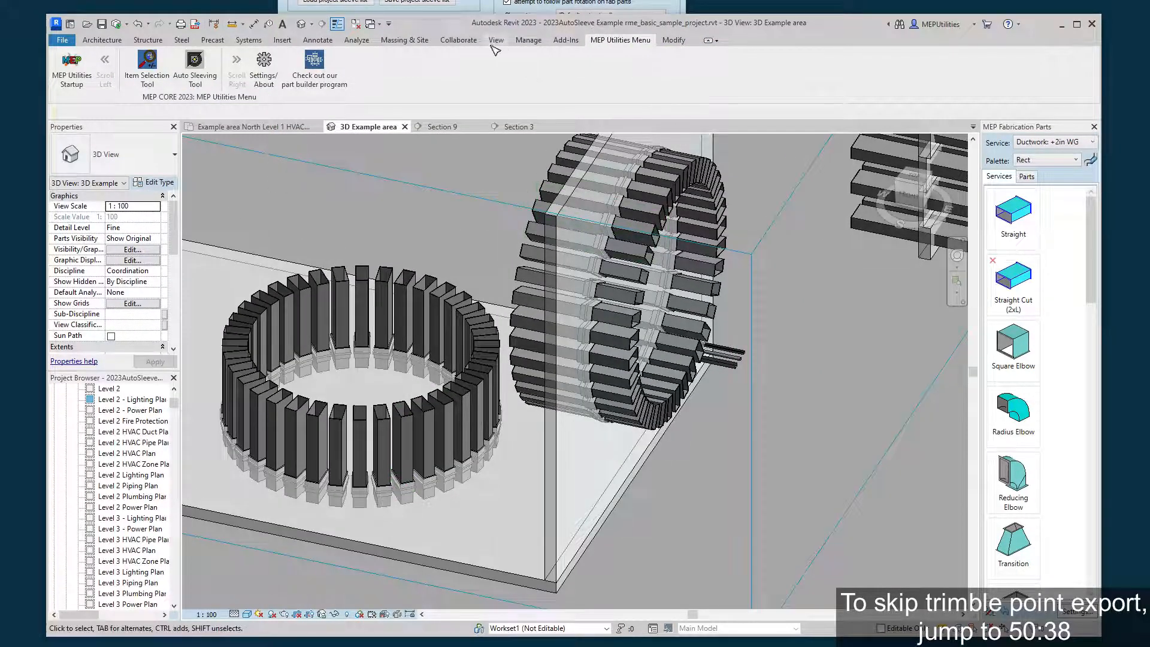
Switch to the Section 3 view showing the whole wall duct ring.
left_click(442, 127)
left_click(517, 126)
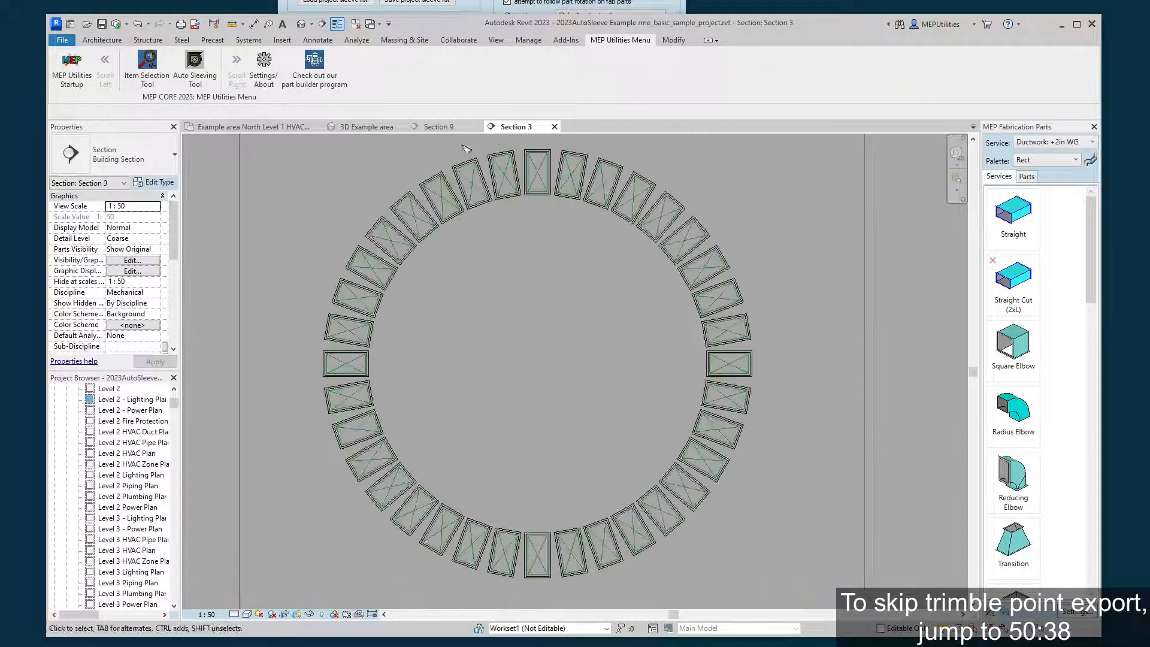
scroll(359, 432, "down", 4)
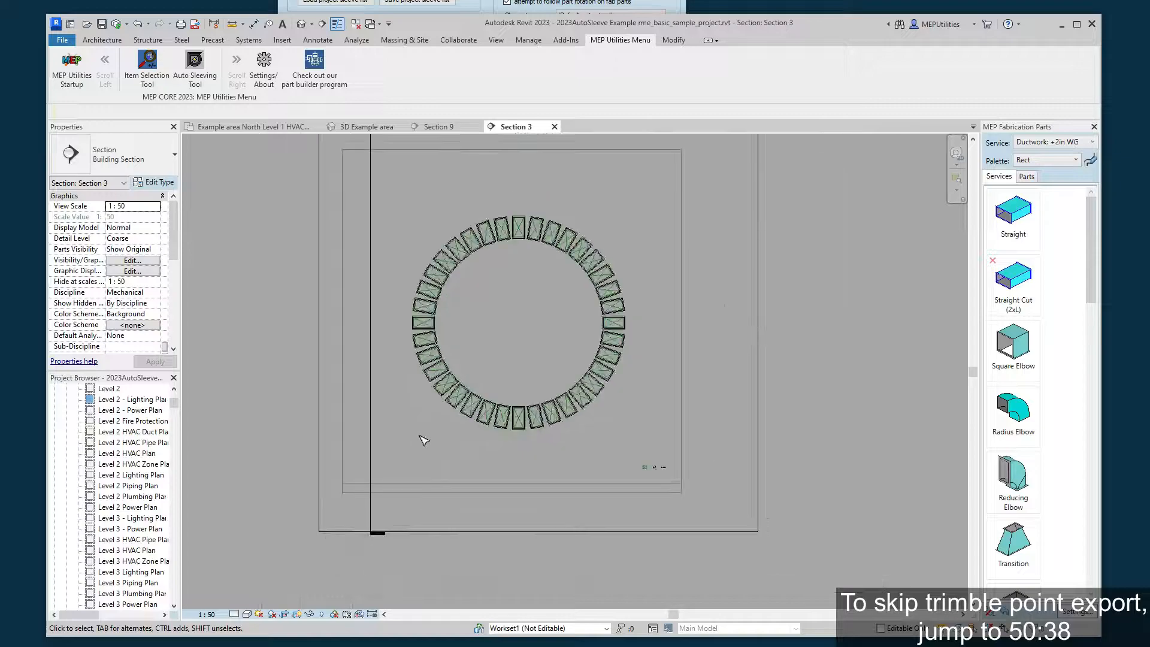
left_click_drag(391, 468, 635, 214)
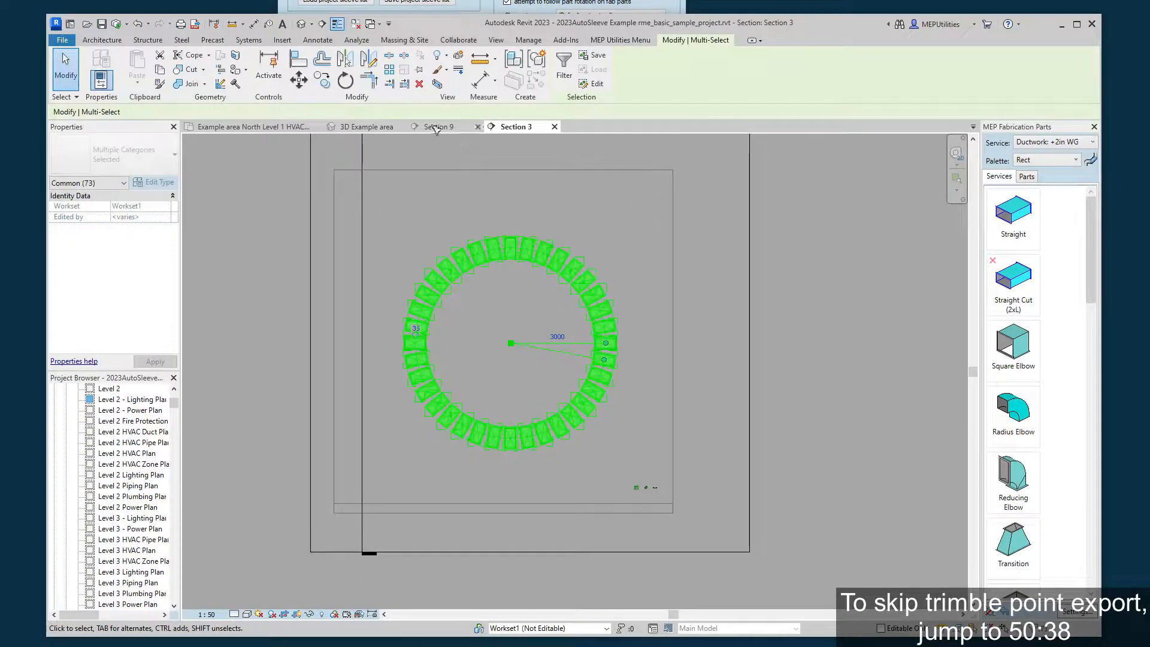
left_click(615, 242)
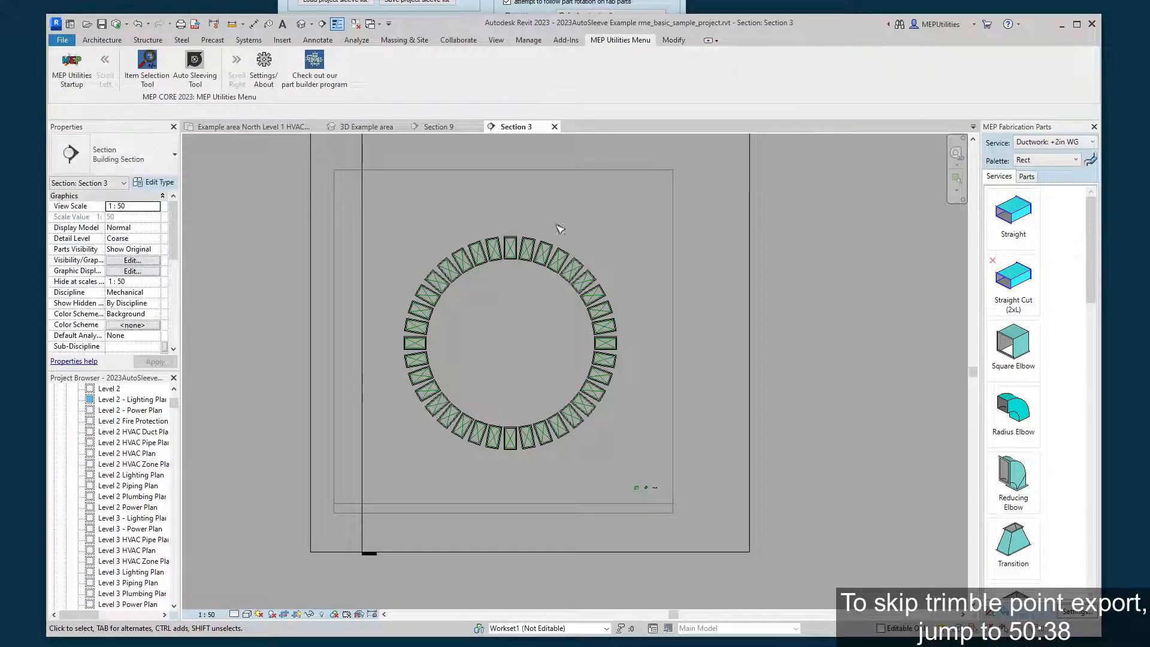
scroll(484, 216, "up", 2)
left_click_drag(373, 211, 602, 298)
left_click(497, 194)
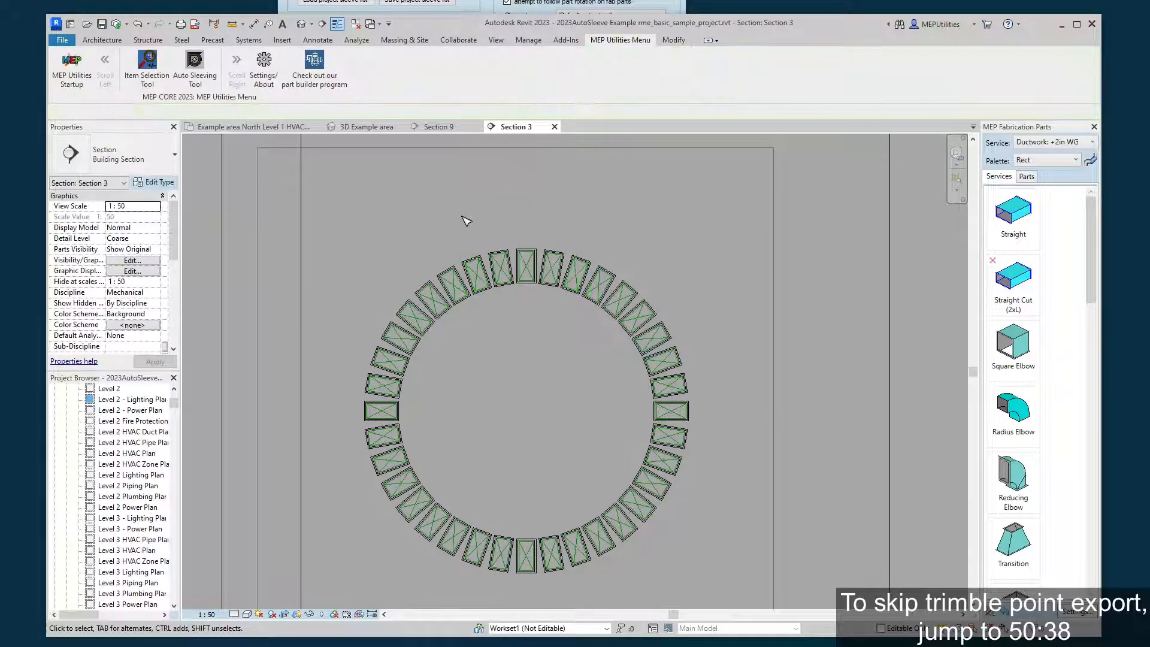
Select the wall ring's sleeves, except five on its left side, using Pick elements with manual picking.
left_click(365, 8)
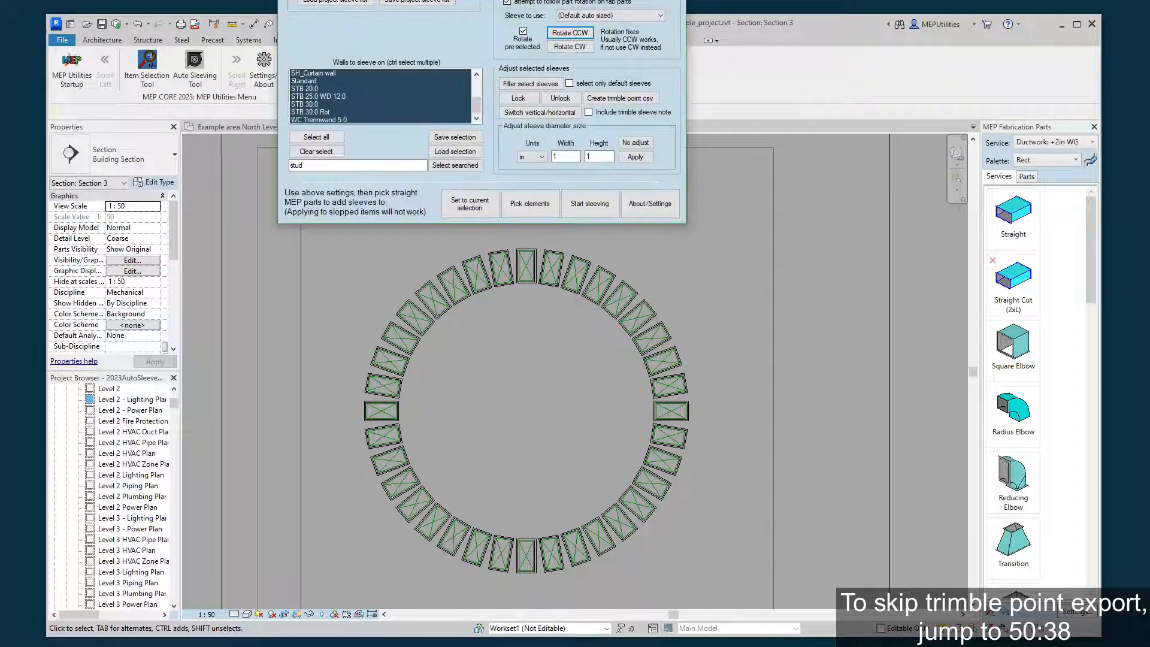
left_click(529, 204)
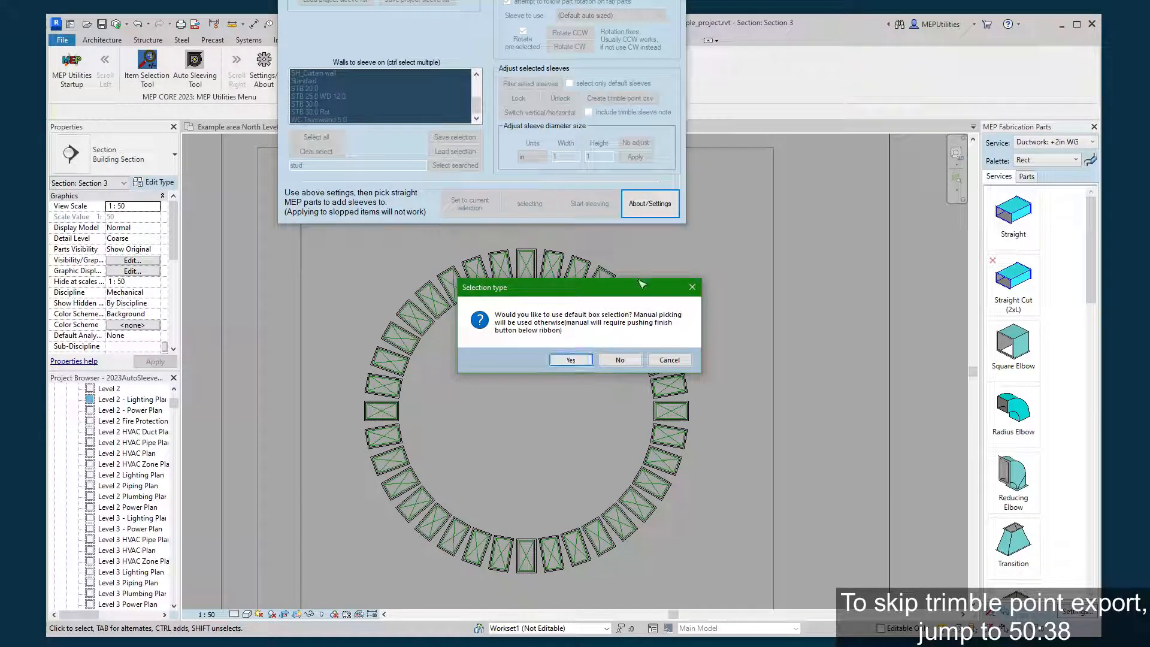
left_click(621, 360)
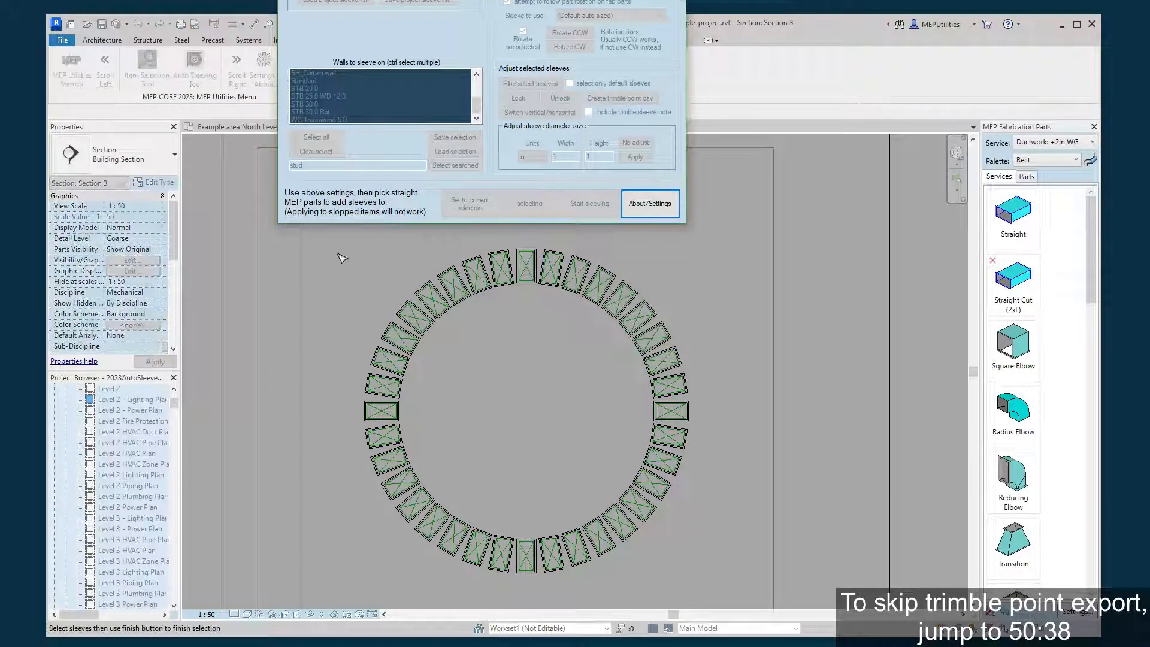
left_click_drag(373, 246, 714, 572)
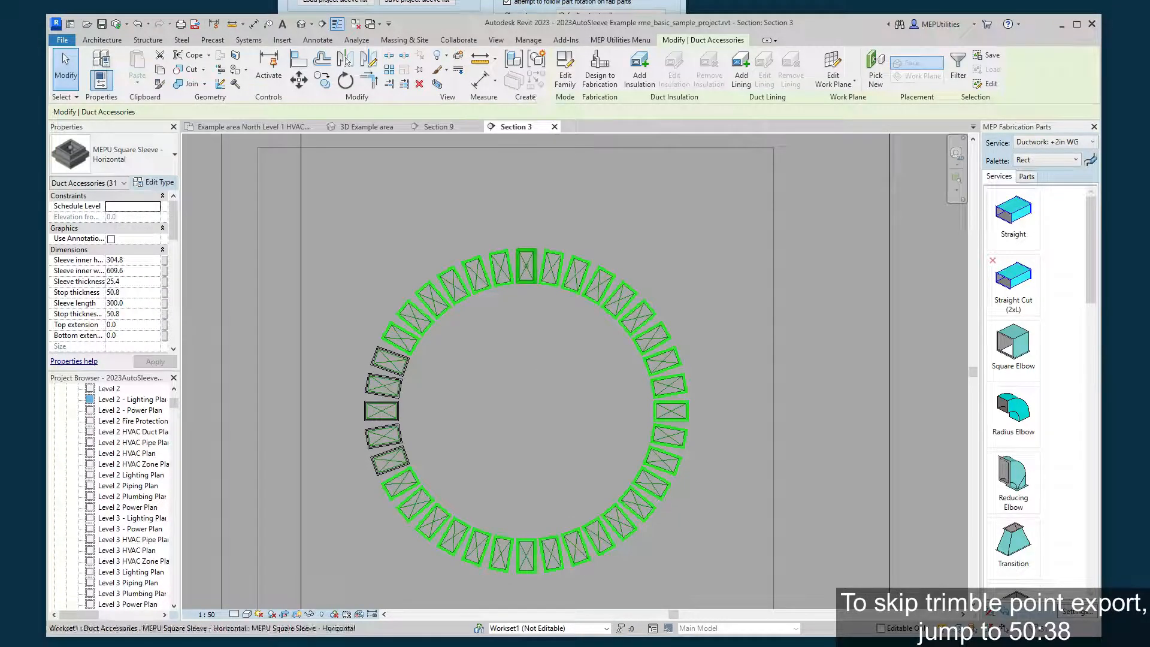
Create a Trimble point CSV from the selected sleeves, saved as "test trimble wall" in the Demo Items folder.
left_click(535, 7)
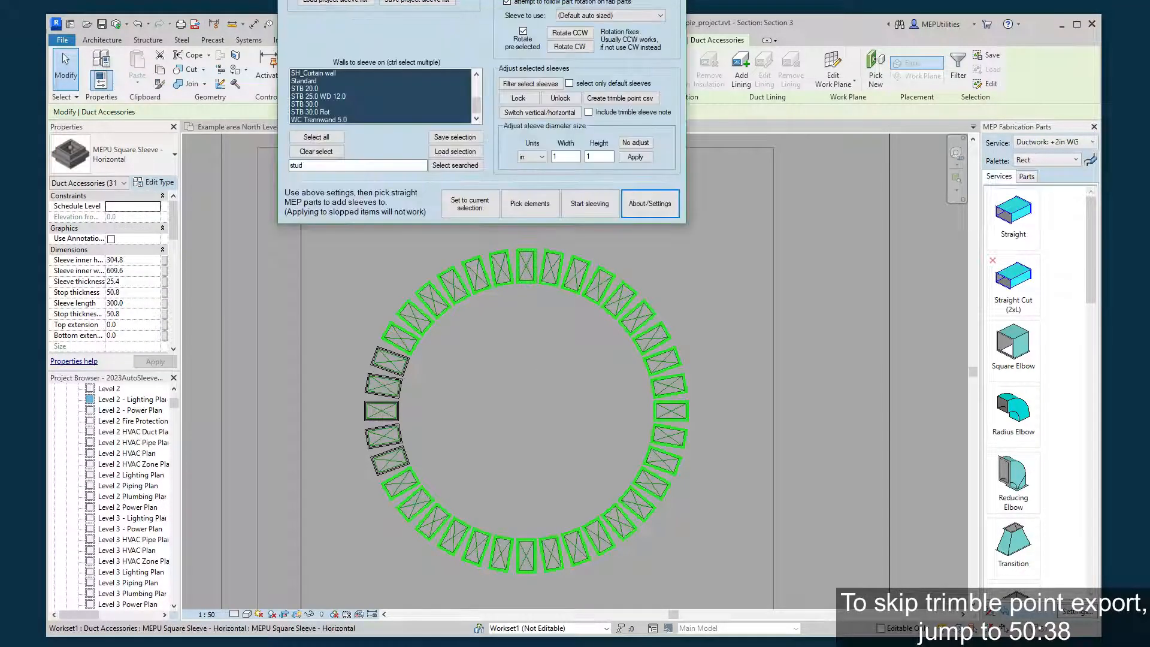
left_click(621, 100)
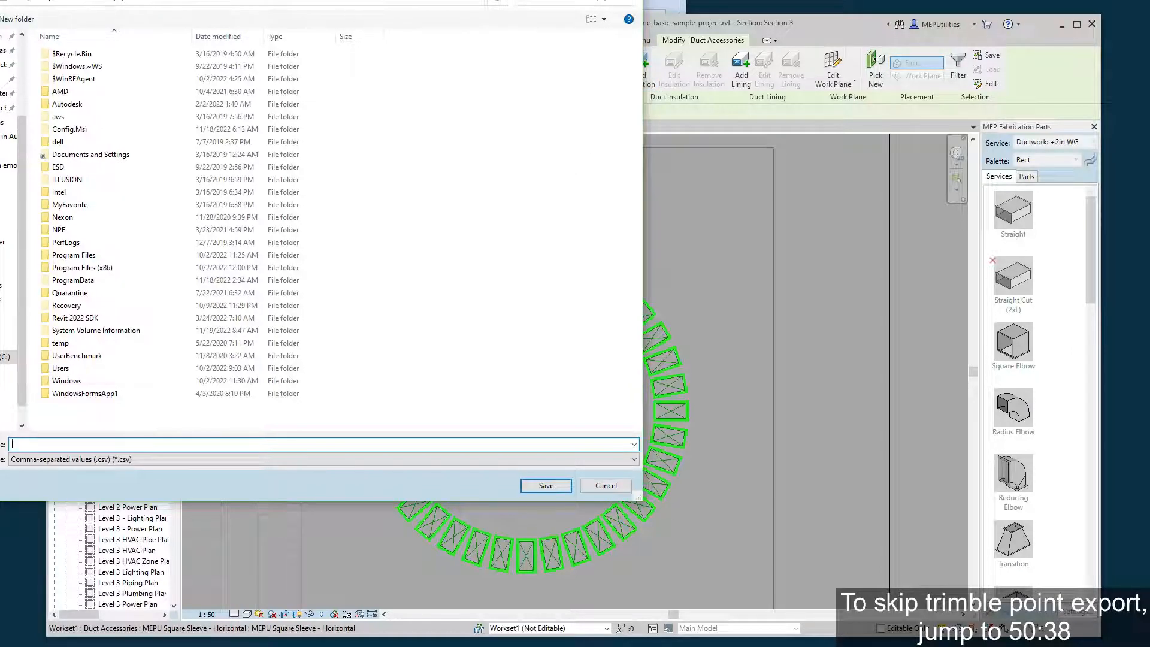
left_click_drag(307, 0, 0, 0)
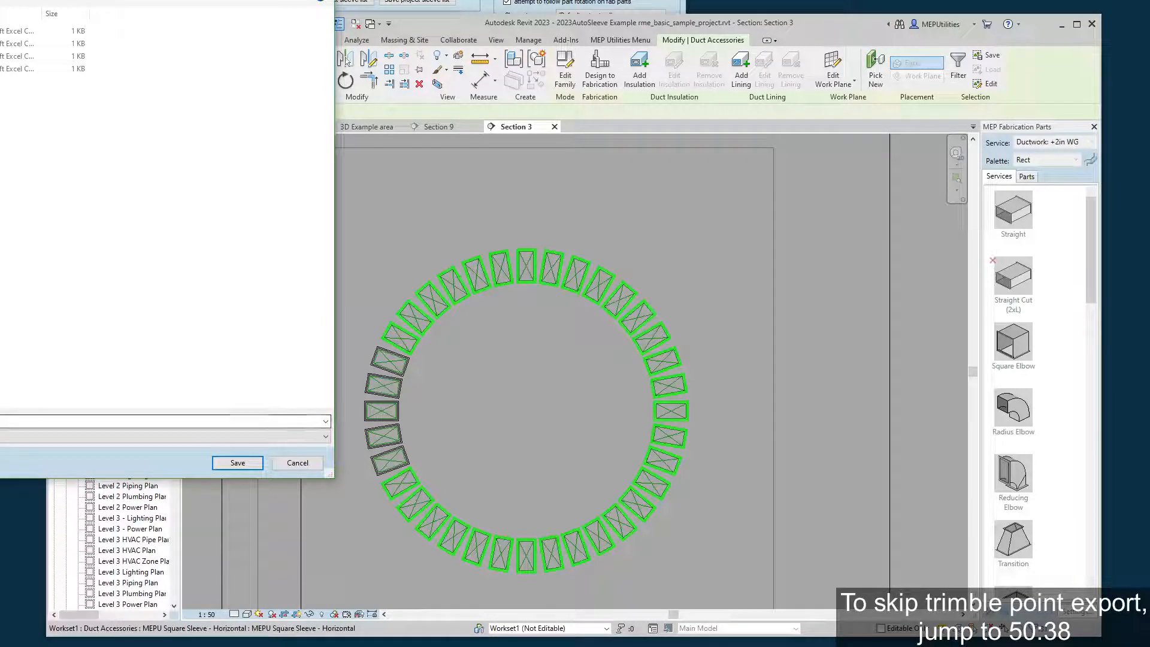
left_click_drag(329, 474, 574, 471)
left_click_drag(299, 0, 358, 0)
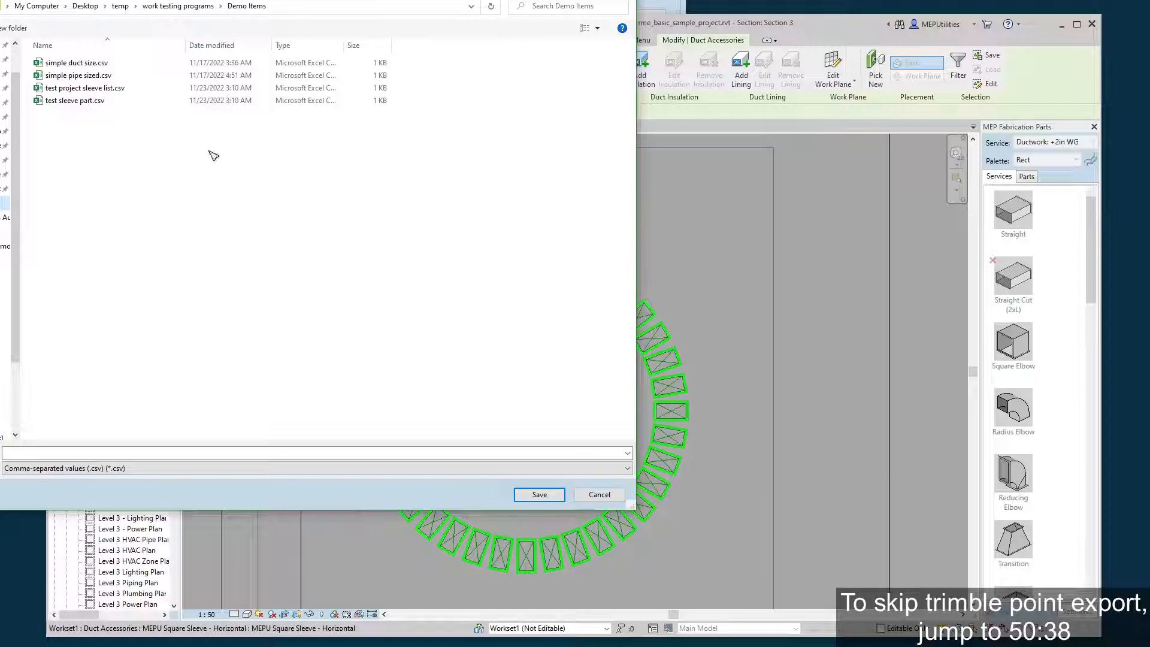
left_click(113, 453)
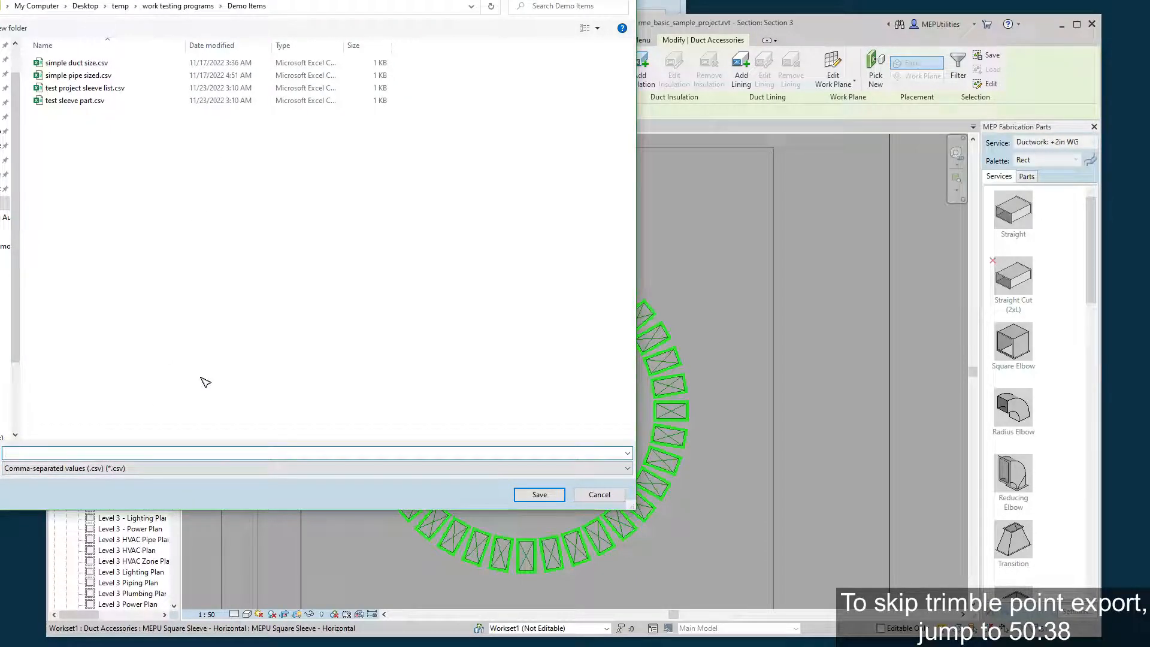
type("test trimble wall")
left_click(542, 494)
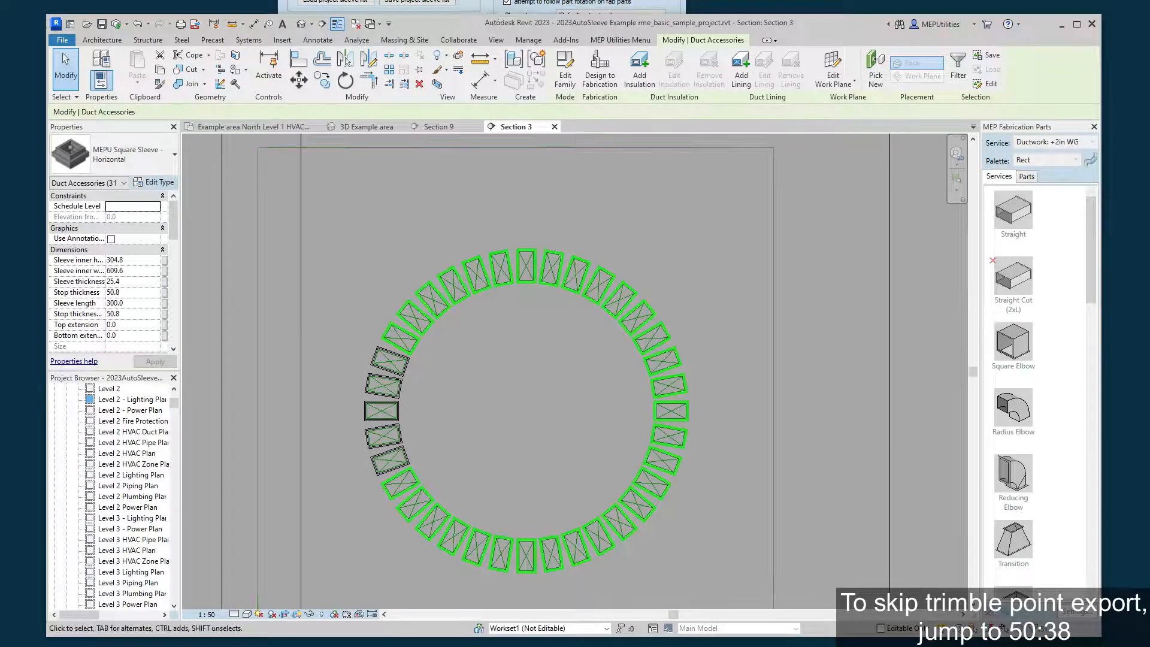
Switch to the Demo Items folder in File Explorer and open test trimble wall.csv in Excel.
key("alt+Tab")
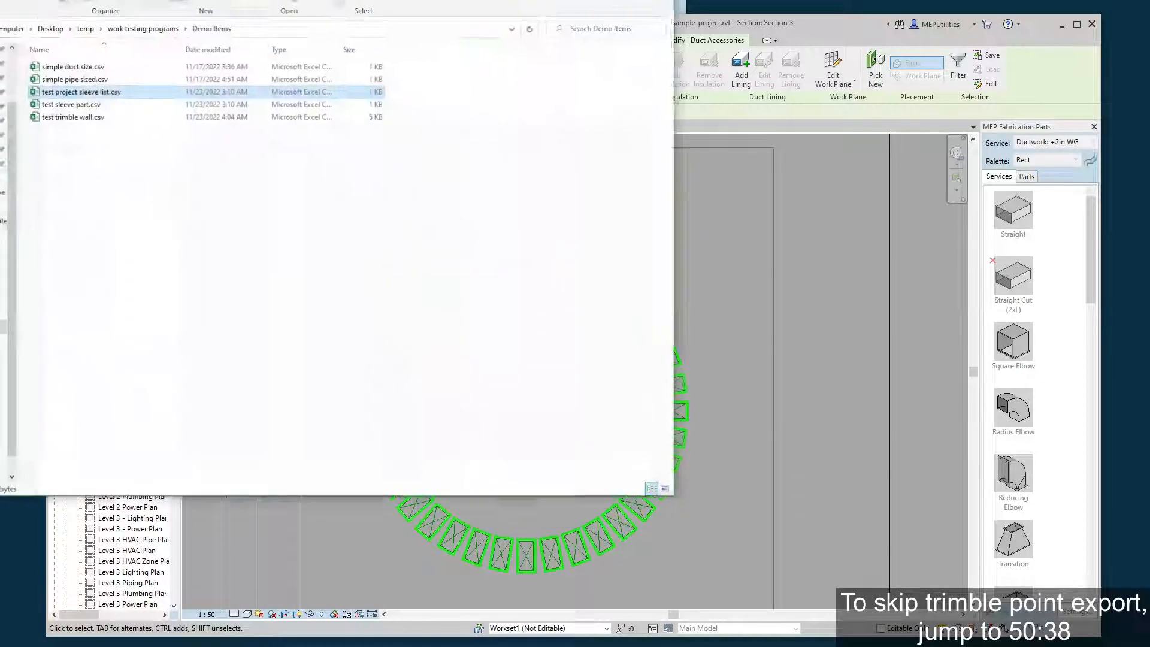
left_click(200, 168)
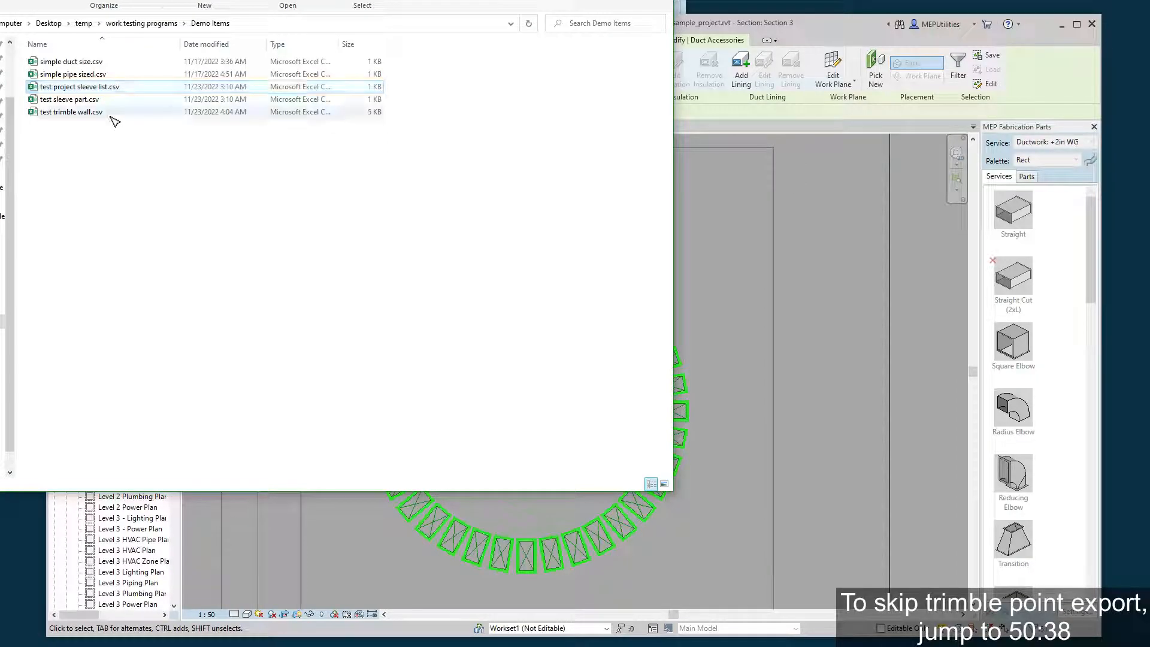
right_click(84, 114)
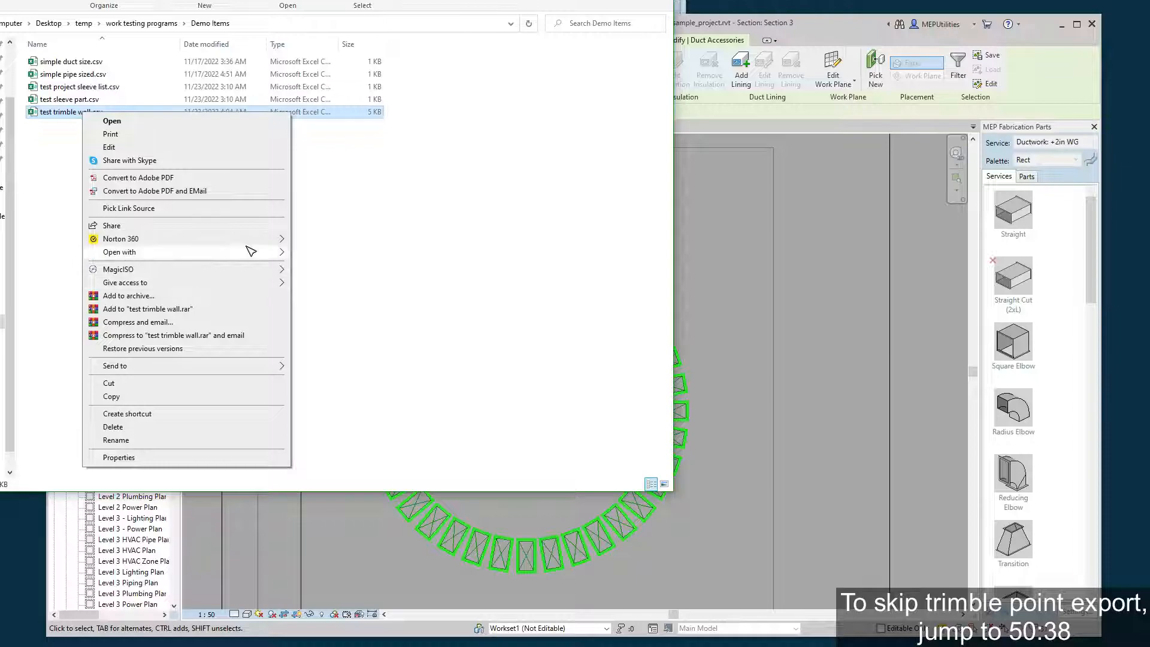
mouse_move(251, 253)
left_click(326, 253)
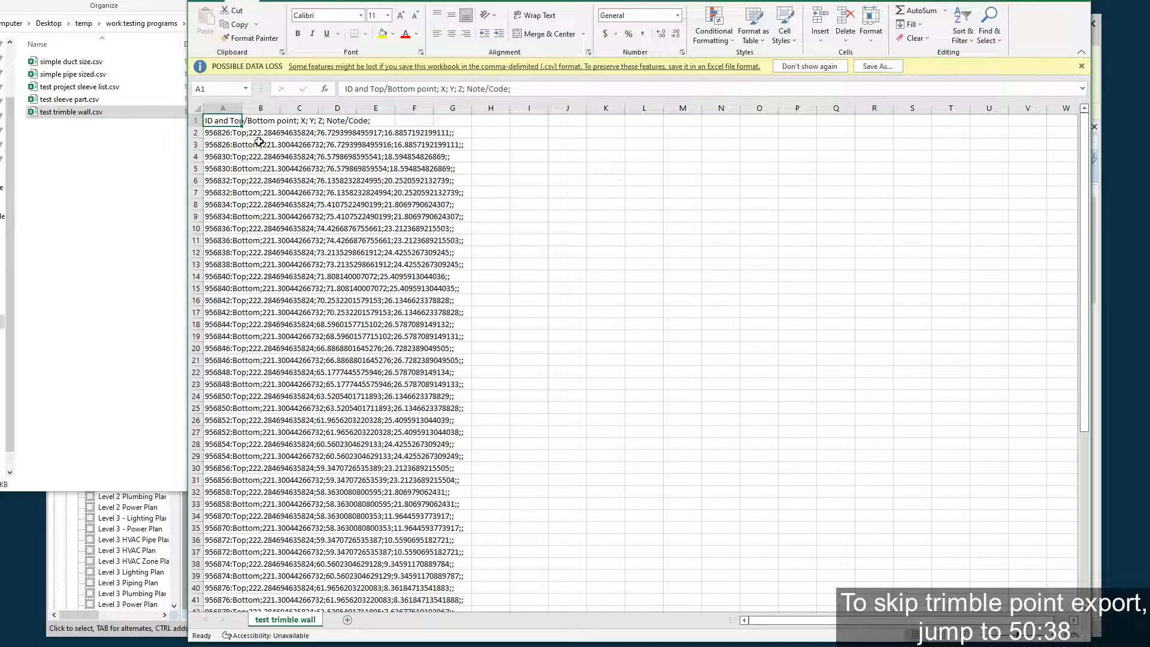
Split the data in column A at the semicolons with Text to Columns and autofit column A.
left_click(215, 111)
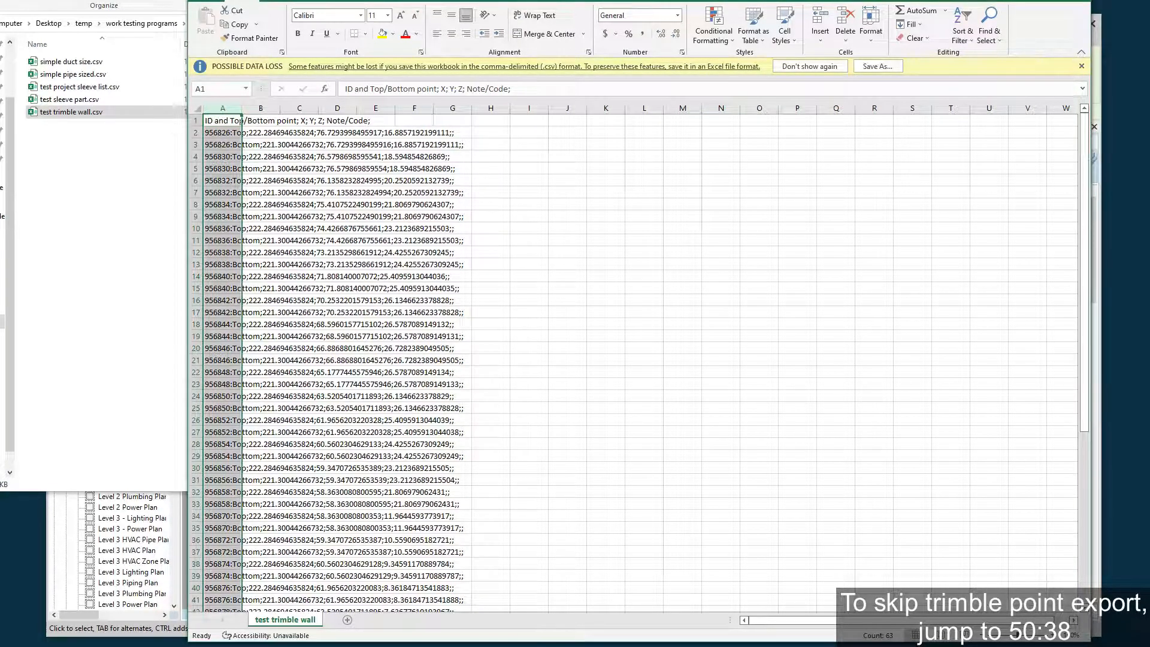
left_click(409, 0)
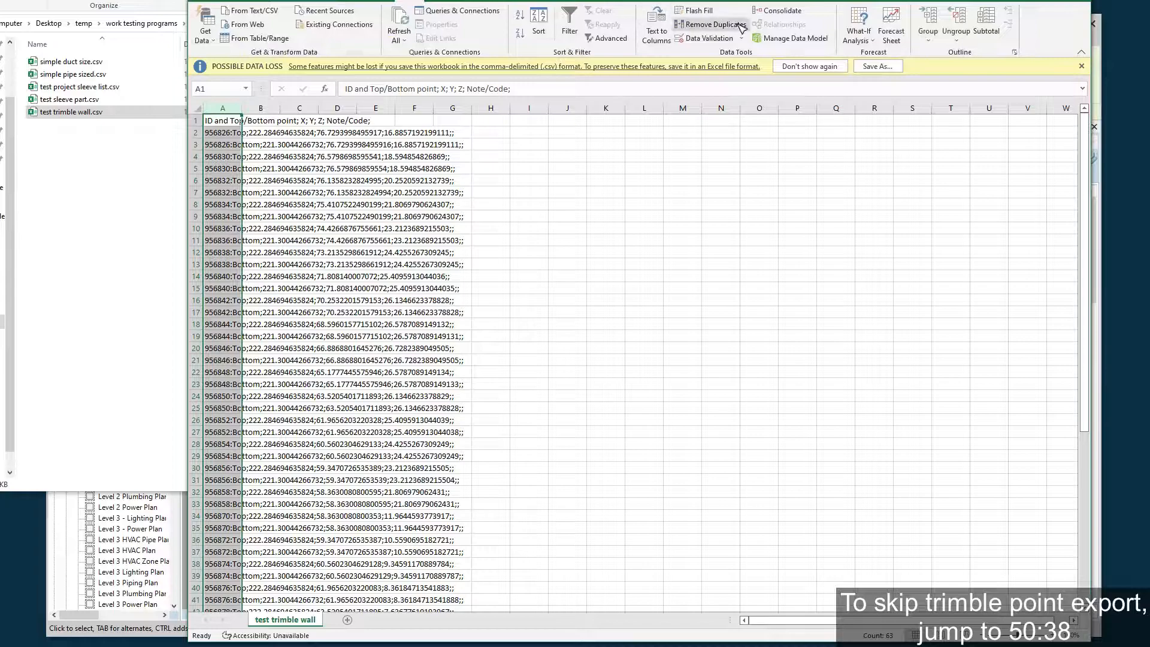
left_click(656, 29)
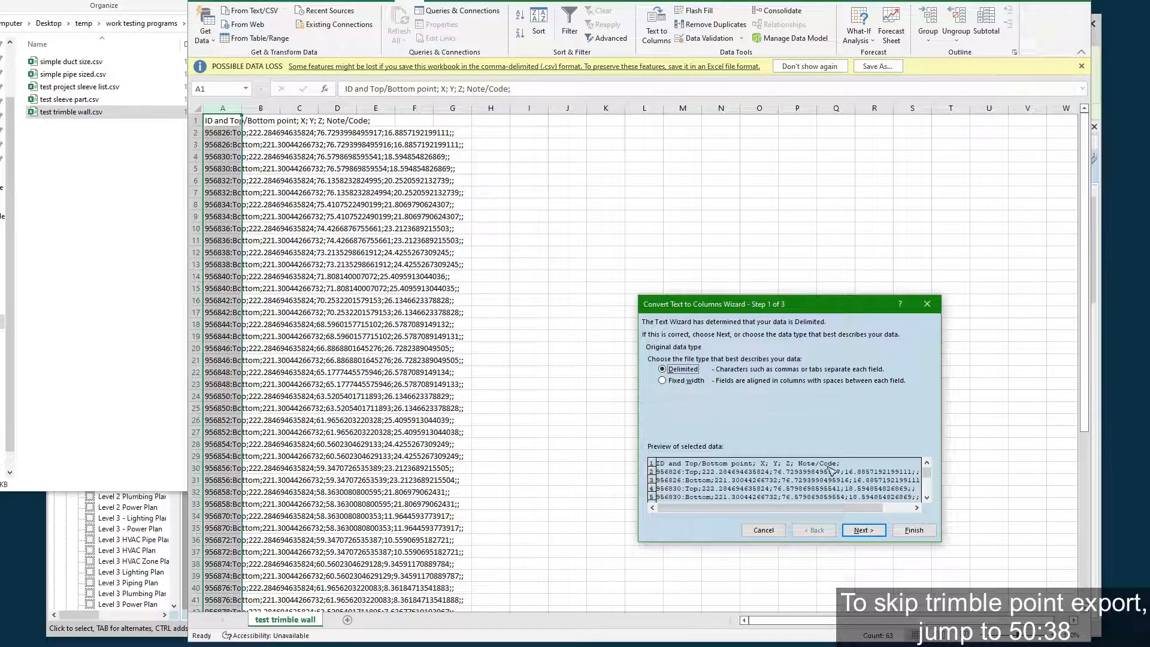
left_click(863, 530)
left_click(881, 532)
left_click(892, 531)
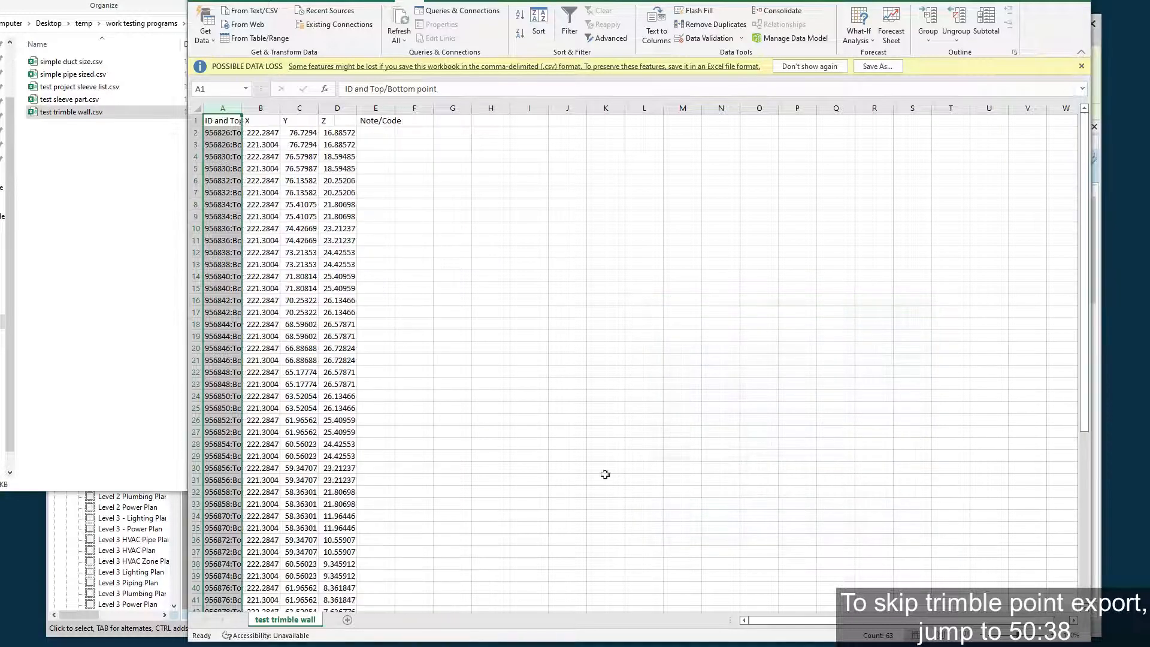
left_click(568, 263)
double_click(239, 112)
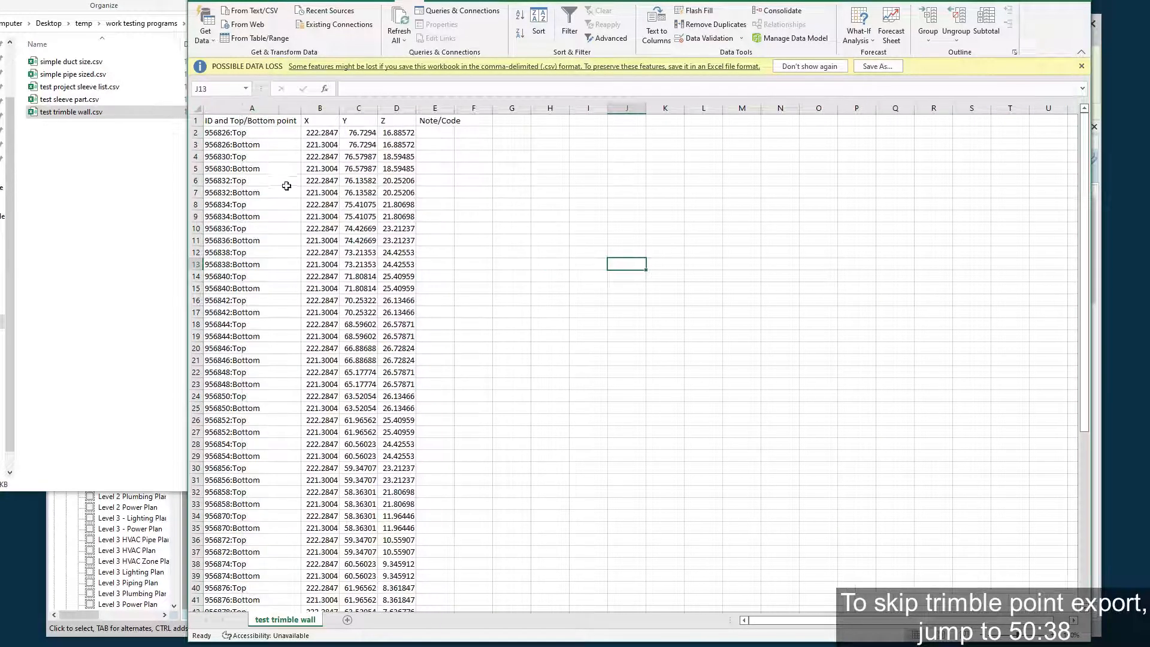
Examine the IDs and X, Y, Z coordinates of the first sleeves' top and bottom points.
left_click(222, 132)
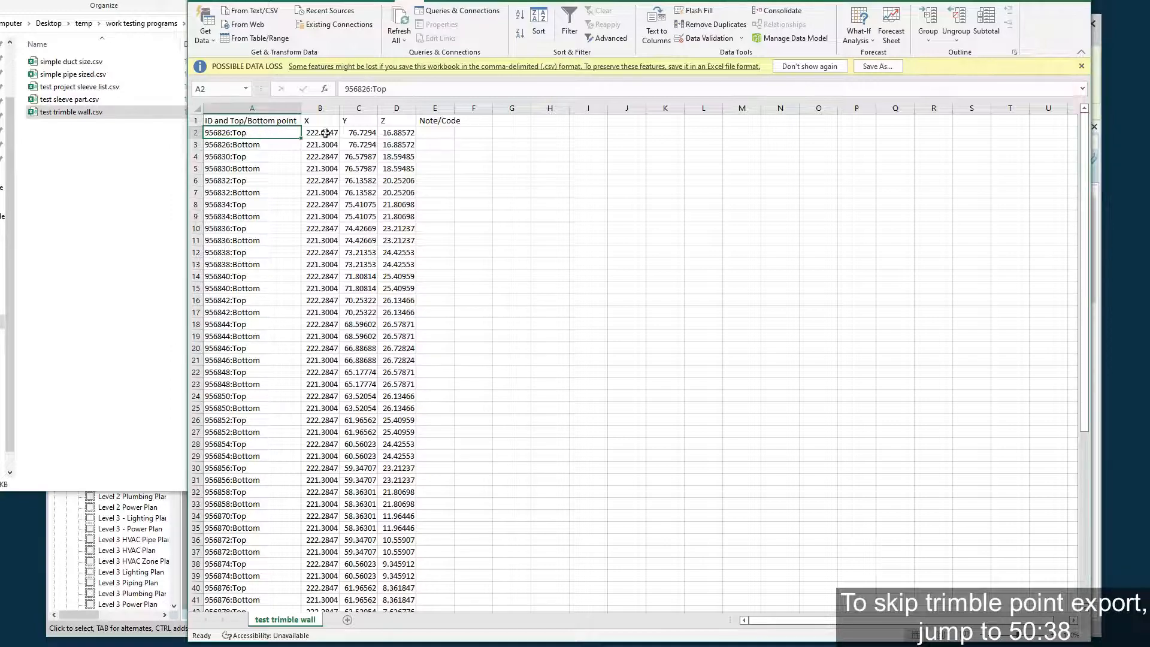
left_click_drag(325, 133, 405, 133)
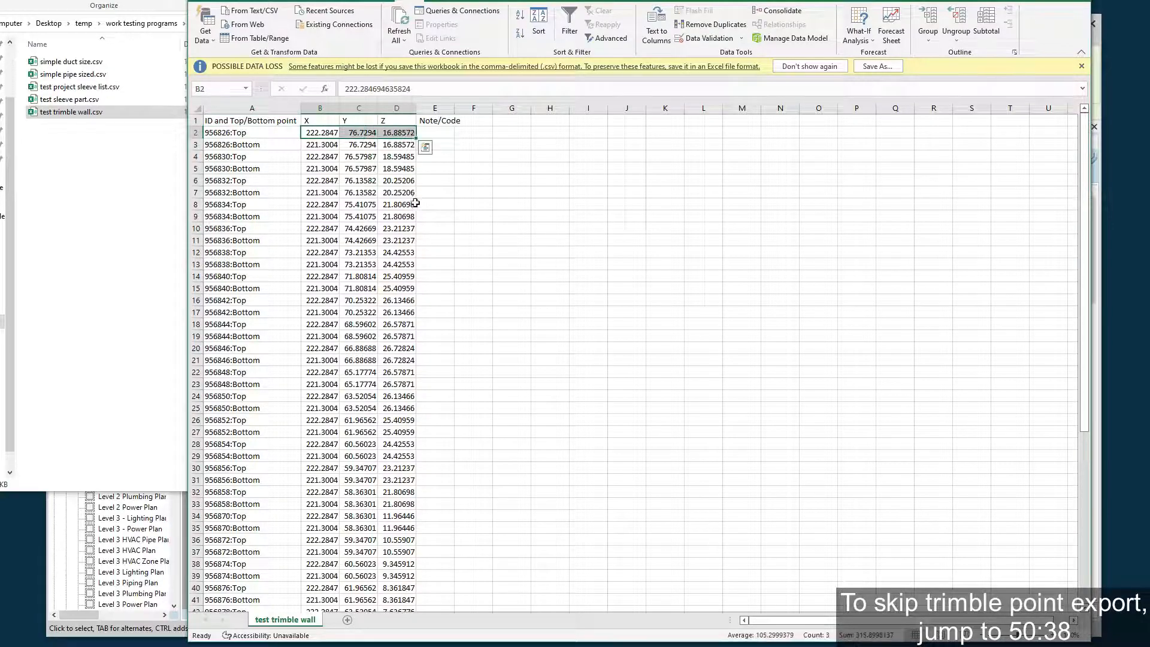
left_click(254, 144)
left_click_drag(313, 144, 407, 146)
left_click_drag(239, 157, 398, 170)
left_click(464, 183)
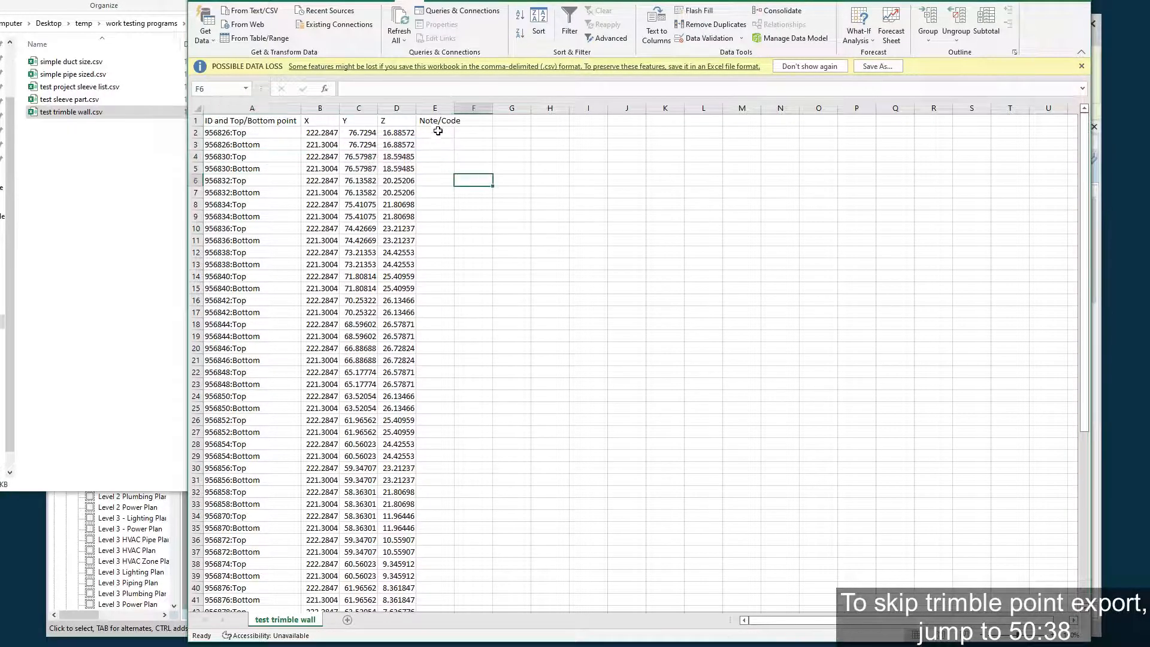
Autofit the Note/Code column and check its cells down the list of sleeve points.
double_click(457, 110)
left_click(443, 193)
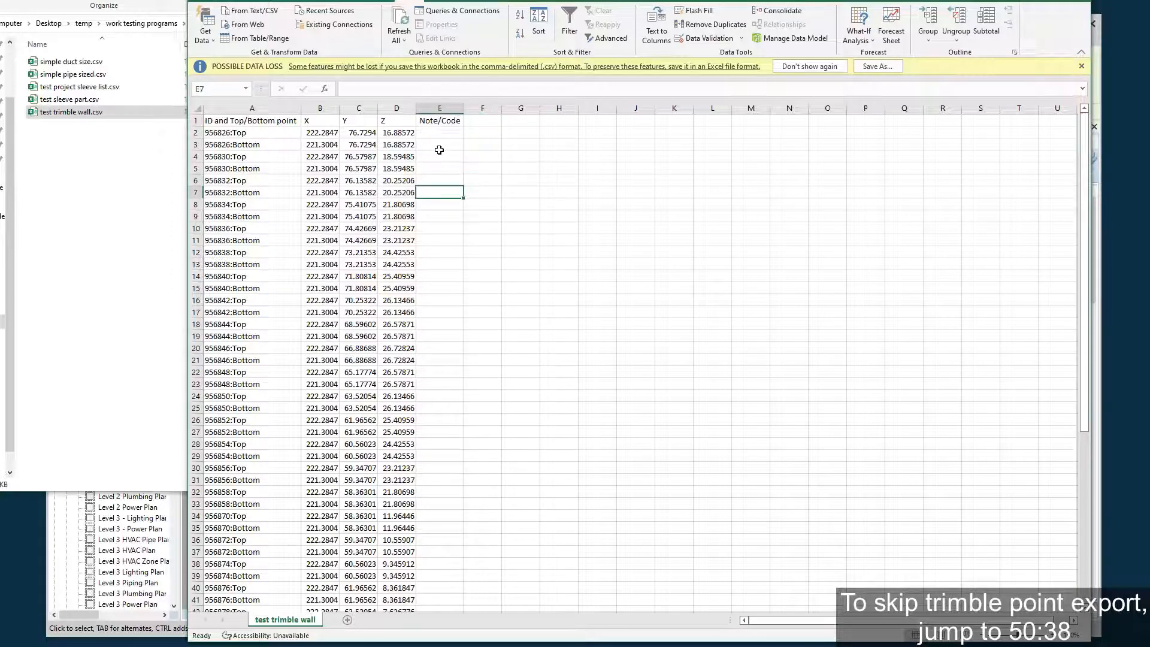
left_click_drag(444, 131, 455, 494)
scroll(486, 383, "down", 11)
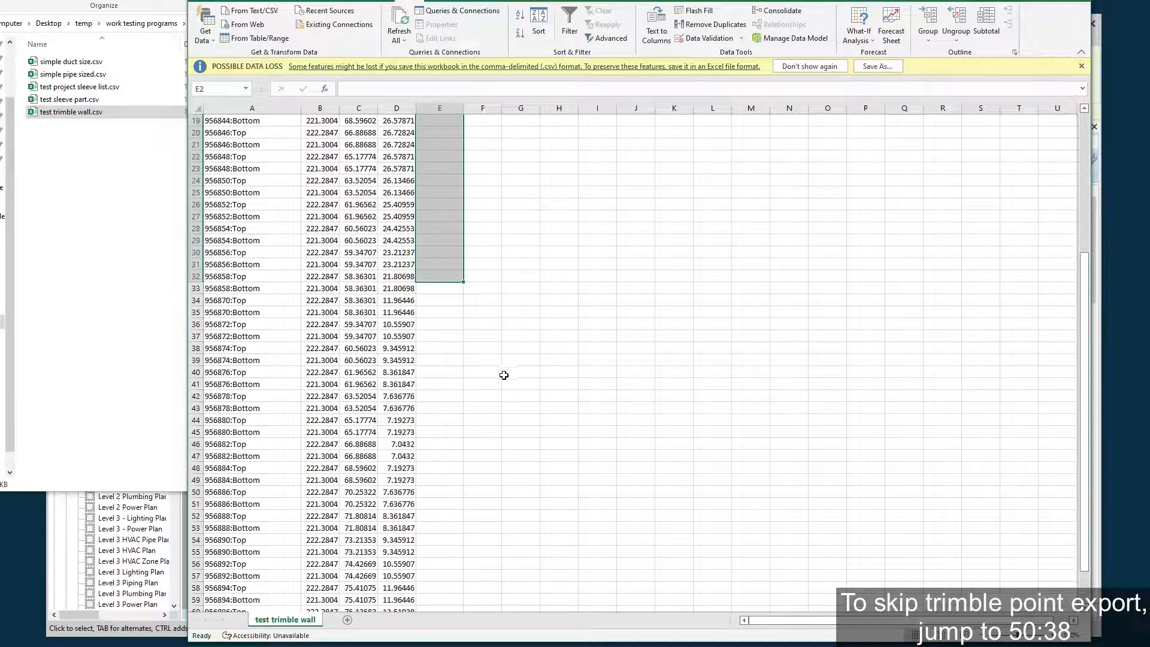
scroll(485, 382, "up", 11)
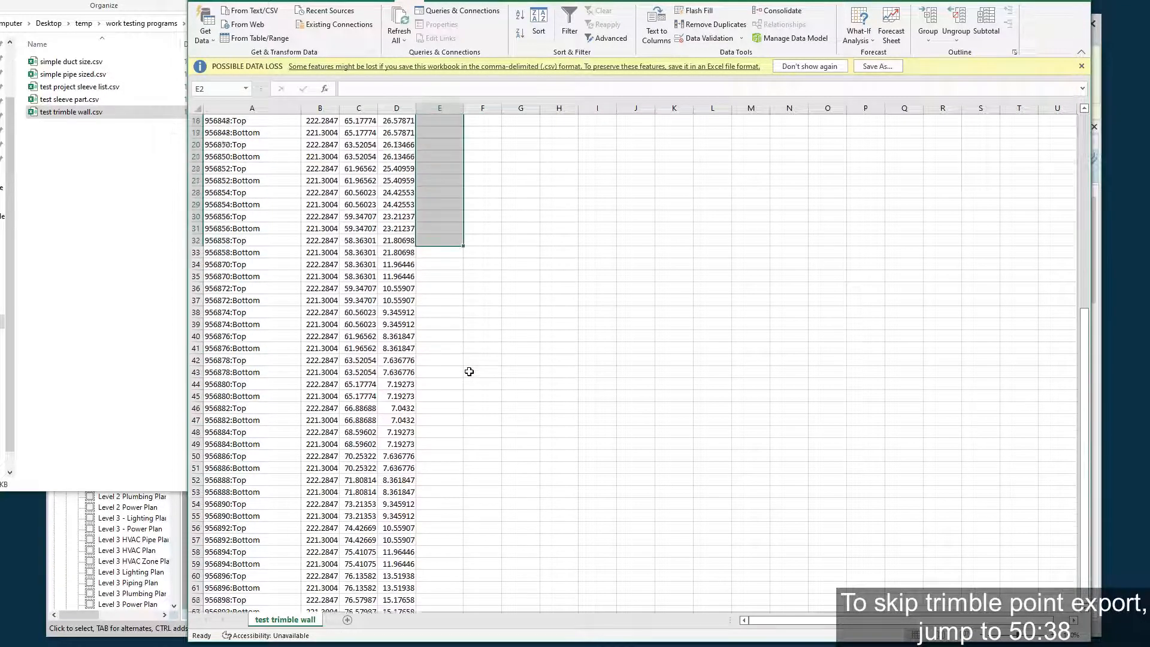
left_click(553, 325)
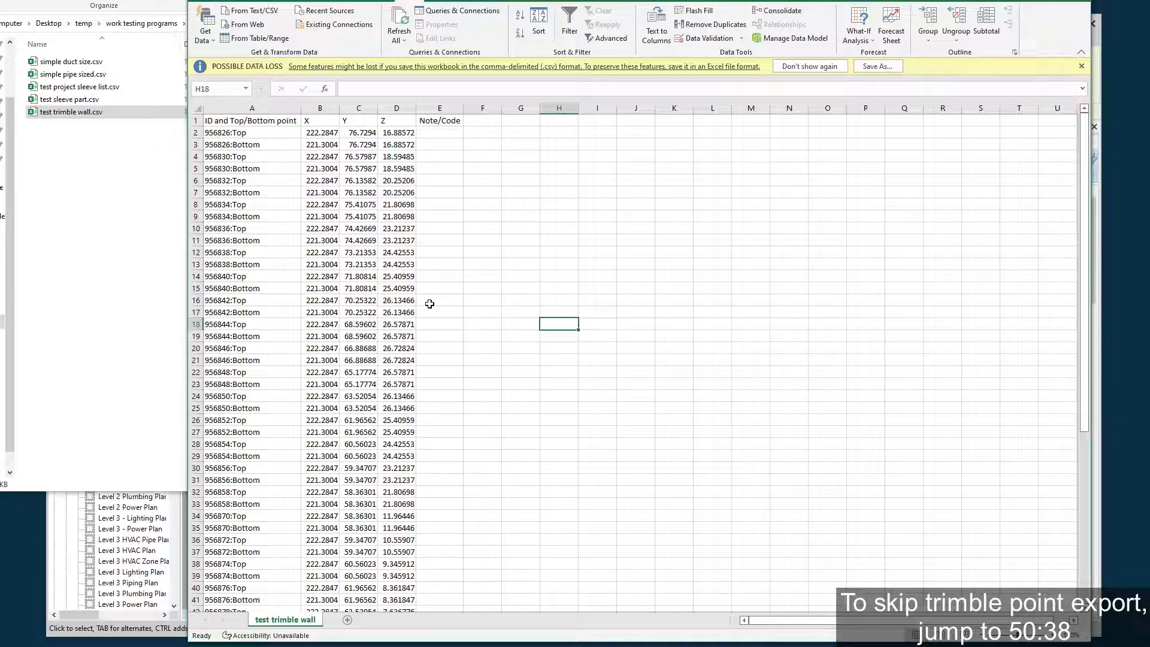
left_click(442, 134)
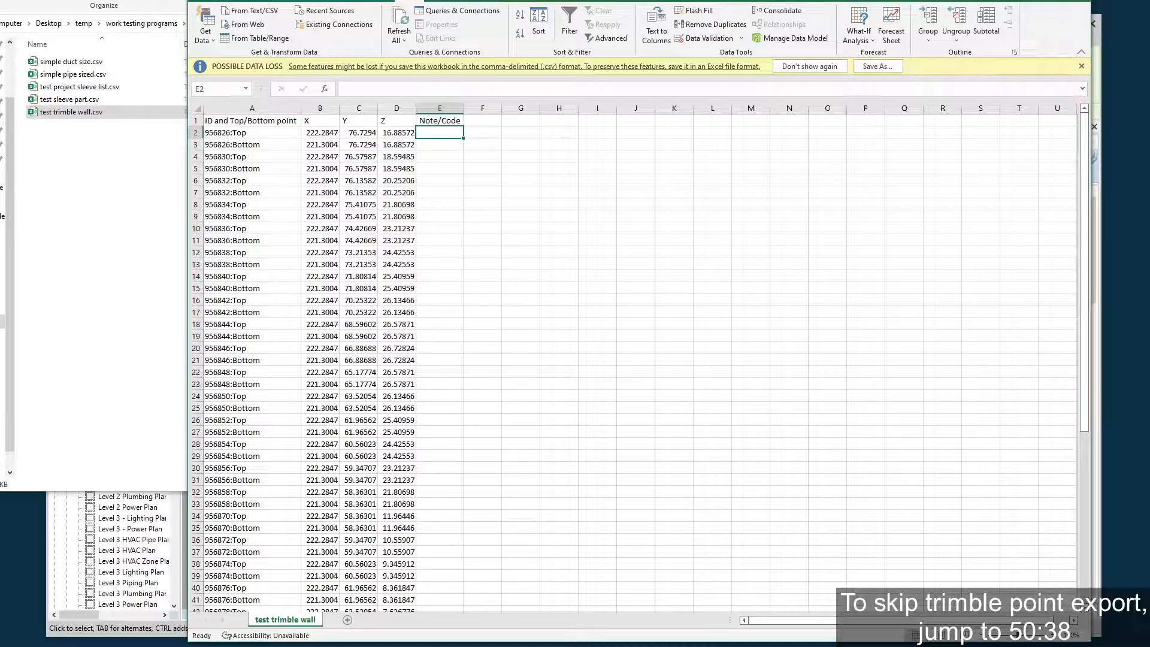
Close the CSV workbook without saving its changes and return to the Section 3 view in Revit.
key("alt+F4")
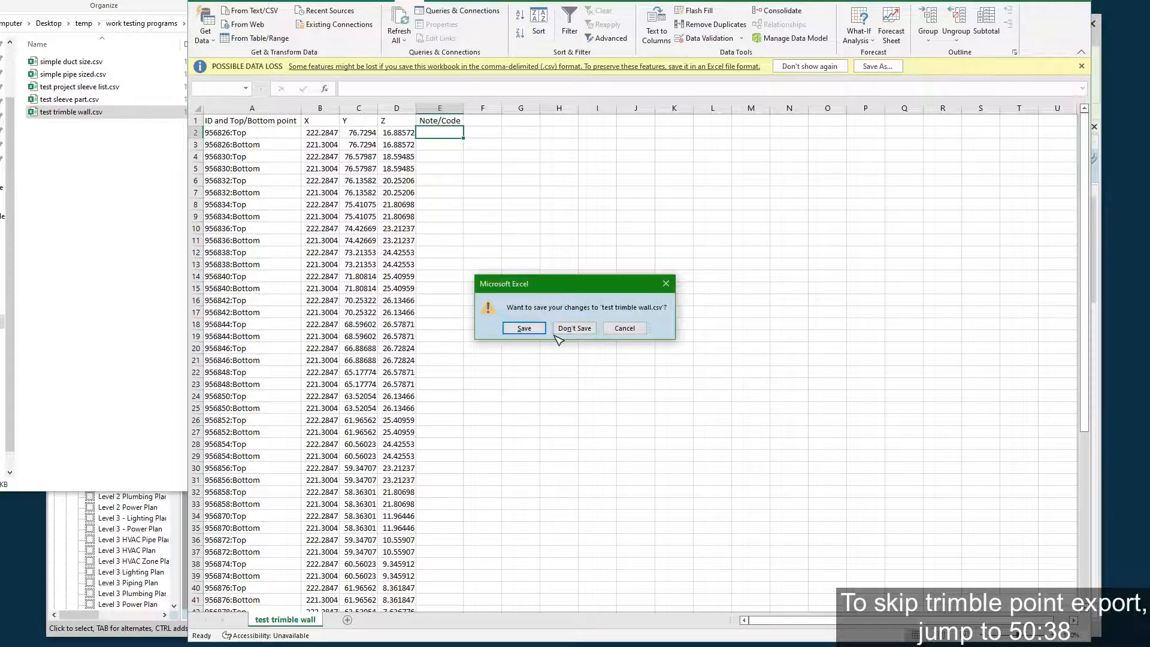
left_click(568, 330)
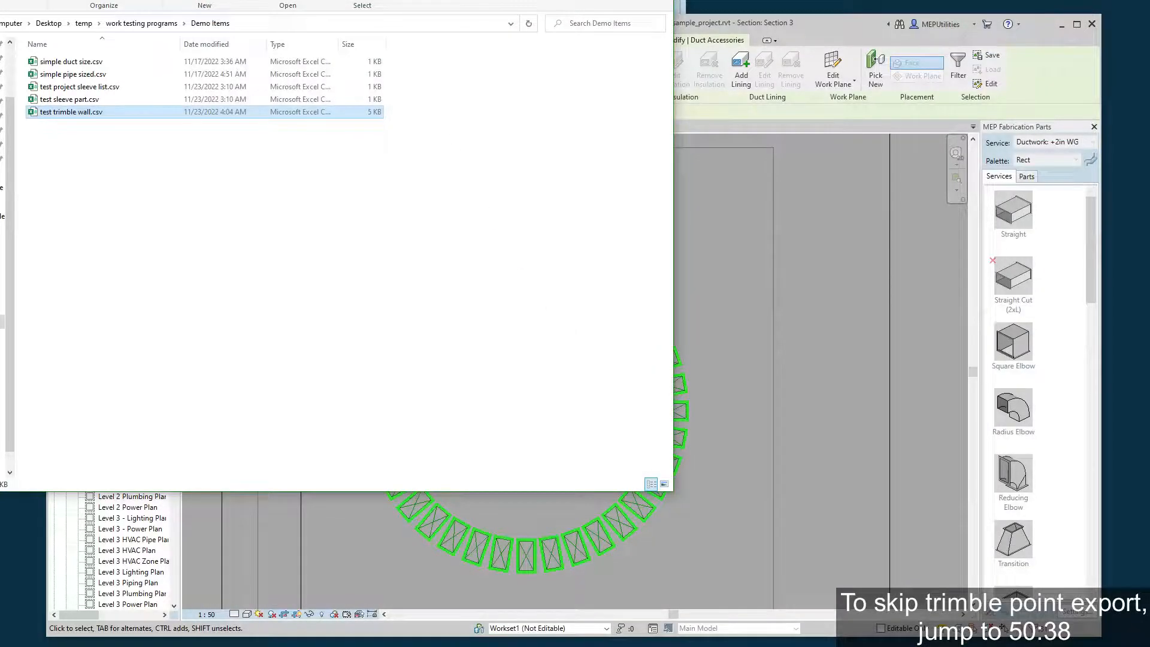
left_click(679, 5)
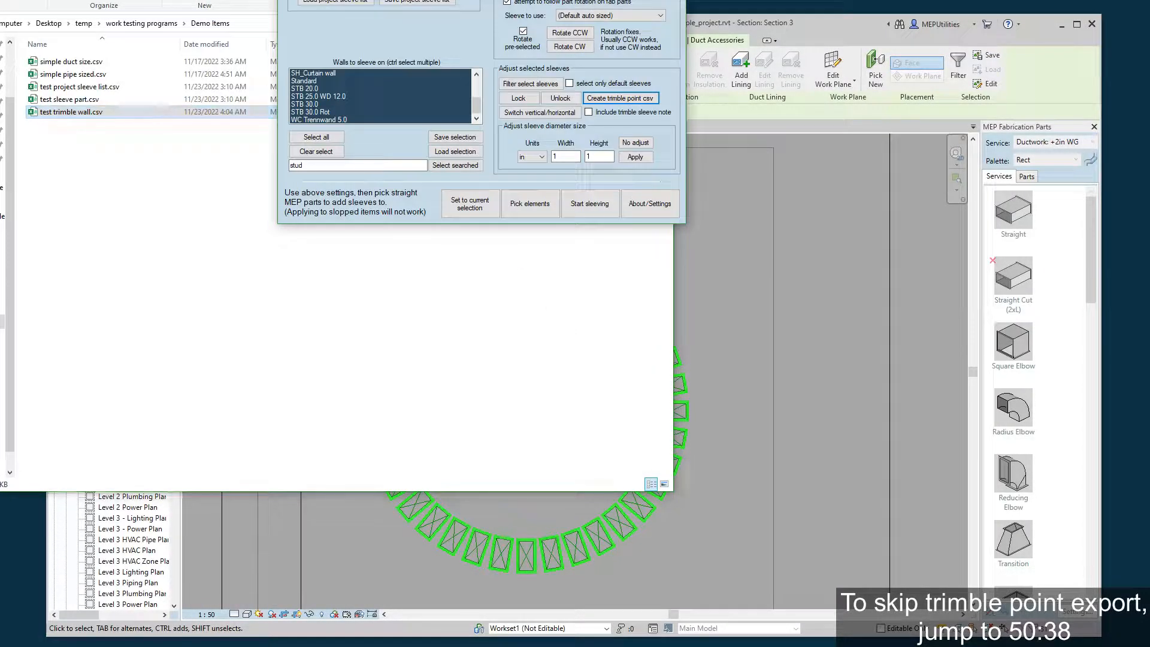
left_click(830, 308)
Set the Trimble sleeve note of the third sleeve clockwise from the top of the ring to "include in v2".
scroll(605, 311, "up", 2)
left_click(549, 385)
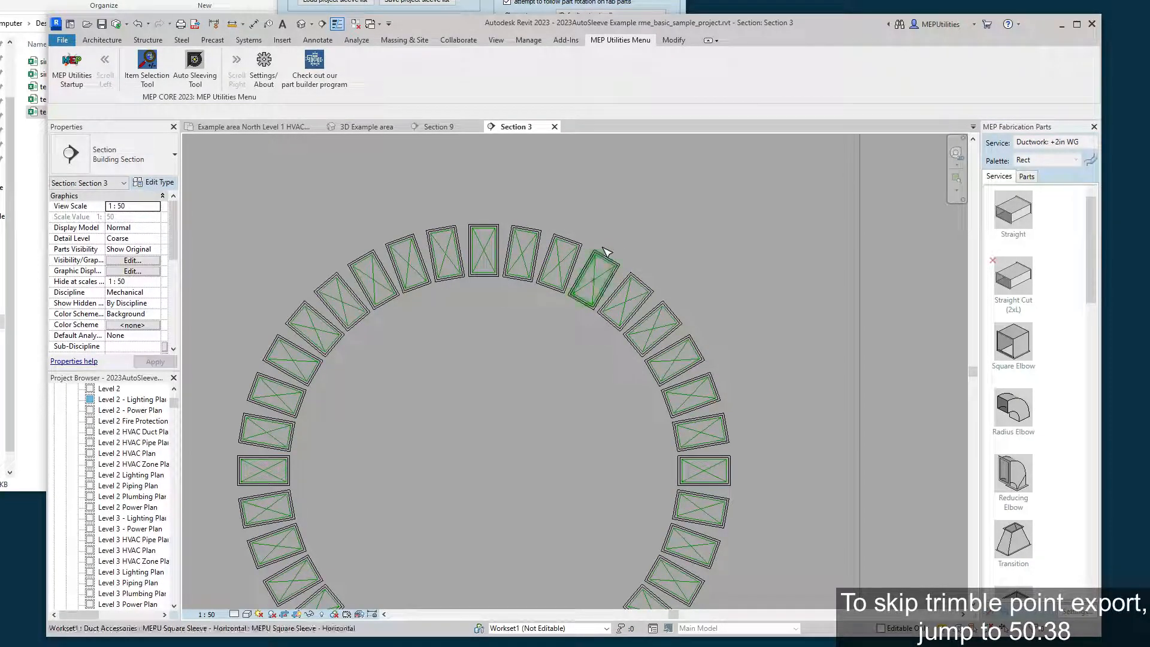
left_click(599, 262)
scroll(136, 241, "down", 5)
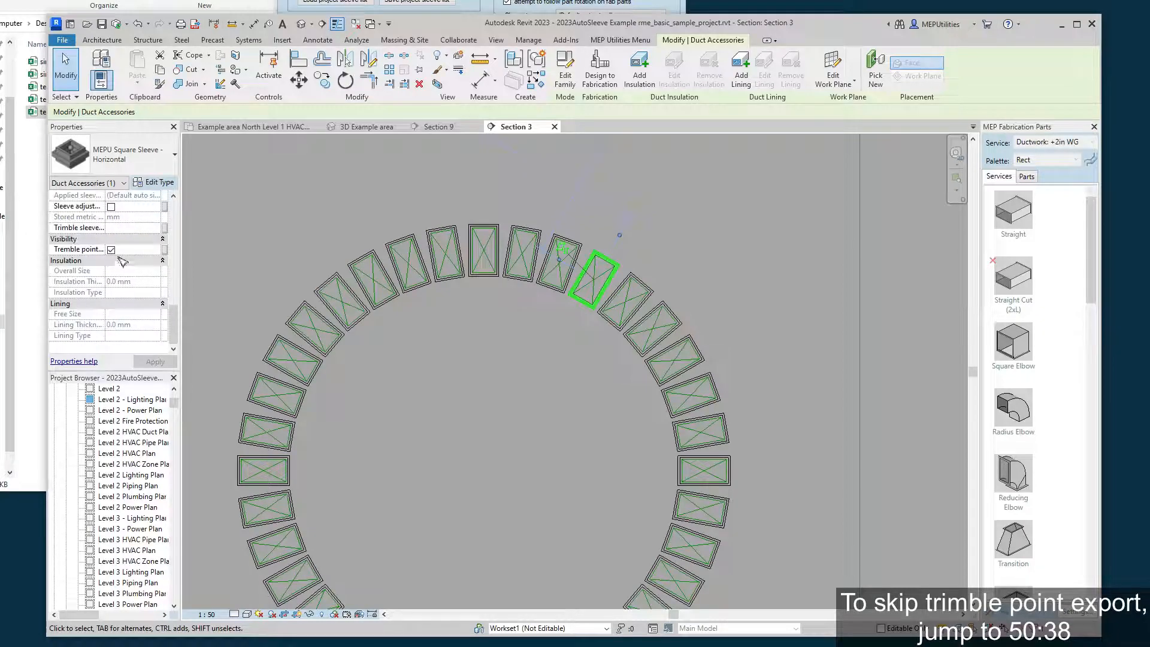
left_click(121, 228)
type("include in v2")
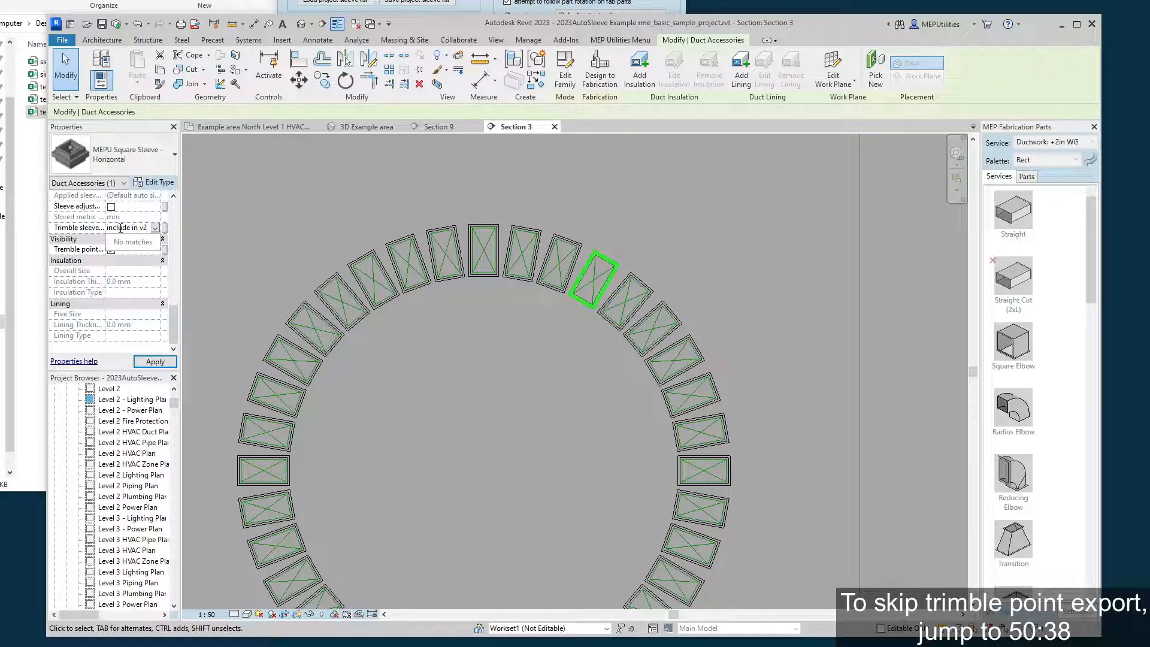
left_click(109, 227)
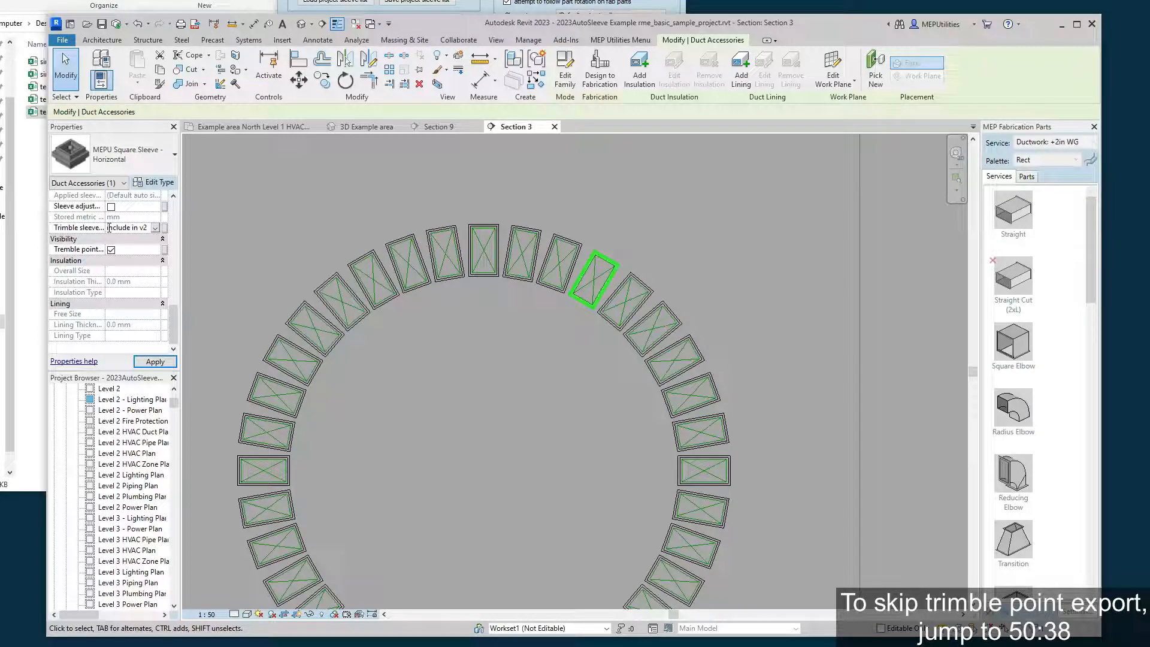
left_click(698, 250)
key("Tab")
Set the Trimble sleeve note of the fifth sleeve clockwise from the top of the ring to "include in v3".
left_click(684, 319)
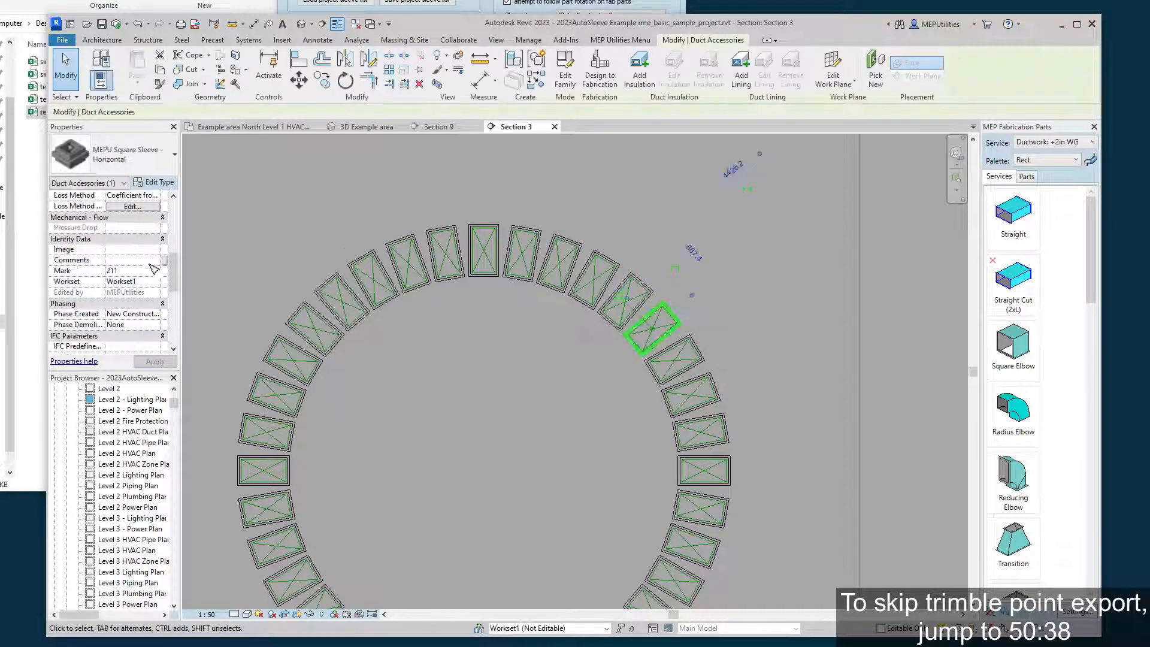
scroll(129, 296, "down", 5)
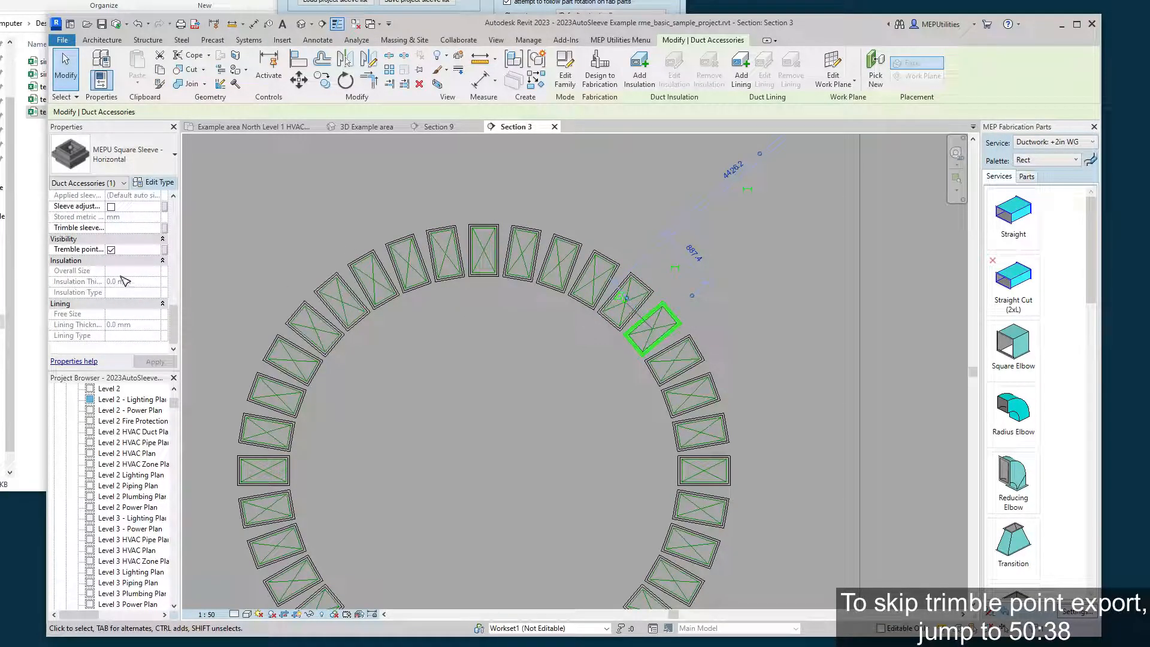
left_click(122, 228)
type("includ")
left_click(136, 238)
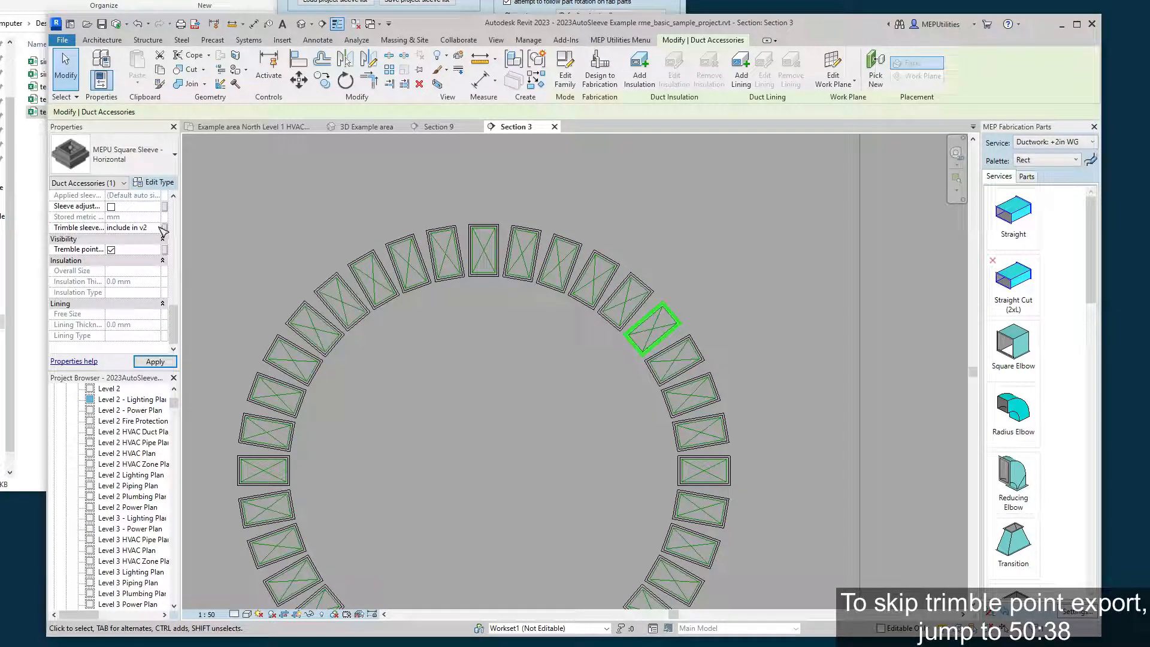
left_click(161, 229)
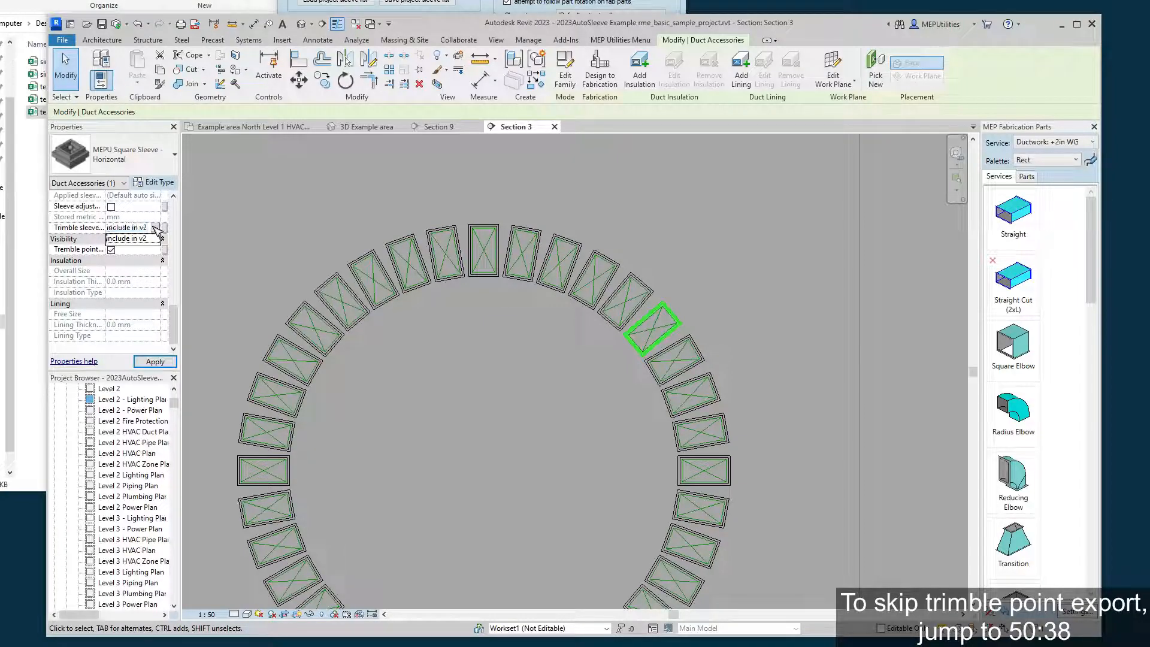
key("BackSpace")
type("3")
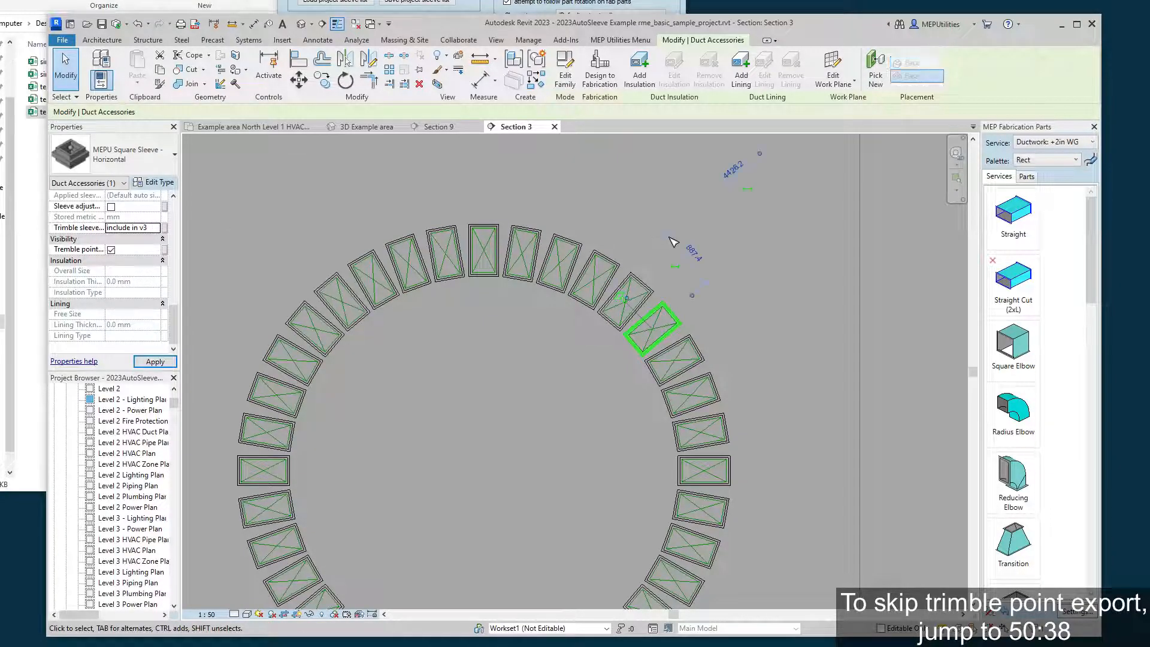
Clear the sleeve selection and try to box-select sleeves on the ring with the sleeve filter of the Auto Sleeving Tool.
left_click(761, 288)
middle_click_drag(743, 313, 760, 295)
scroll(758, 295, "down", 1)
left_click(569, 8)
left_click(533, 84)
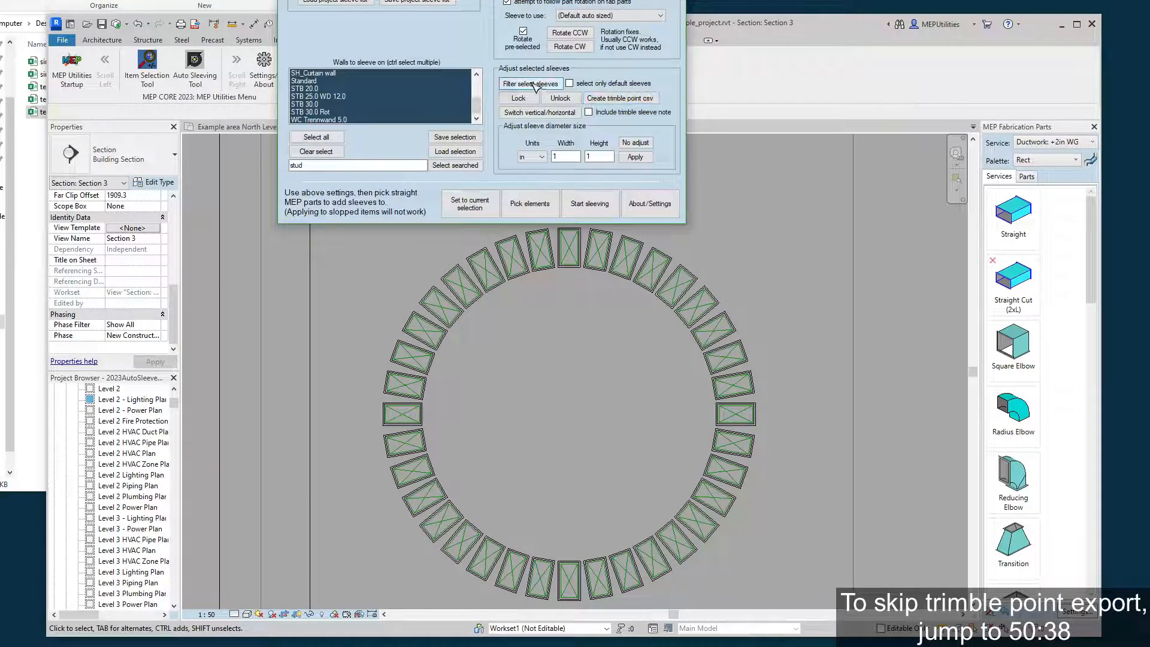
left_click(571, 362)
left_click_drag(364, 281, 479, 235)
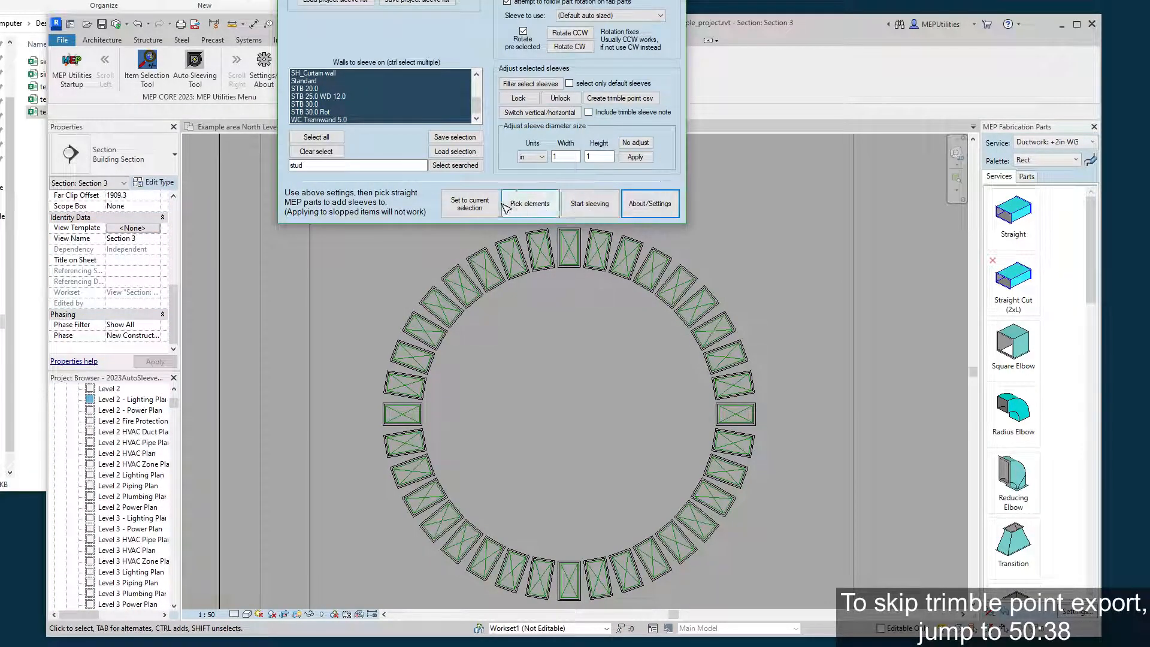
Select the fifteen sleeves along the upper arc of the ring through the Auto Sleeving Tool.
left_click(515, 205)
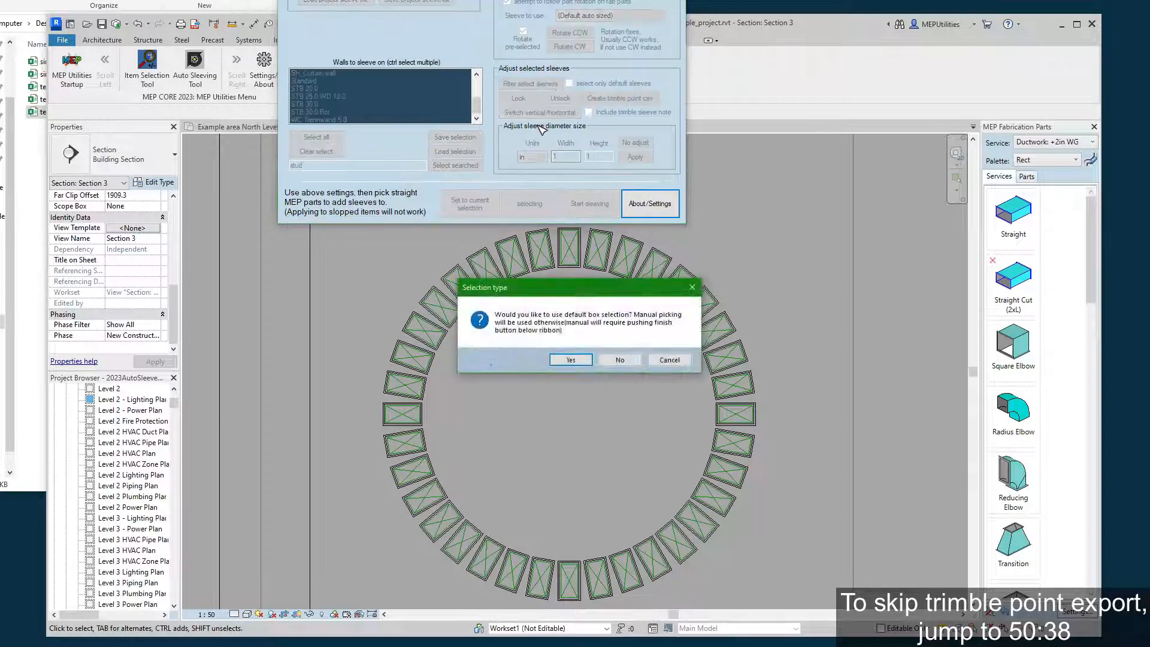
left_click(620, 359)
left_click_drag(823, 181, 439, 373)
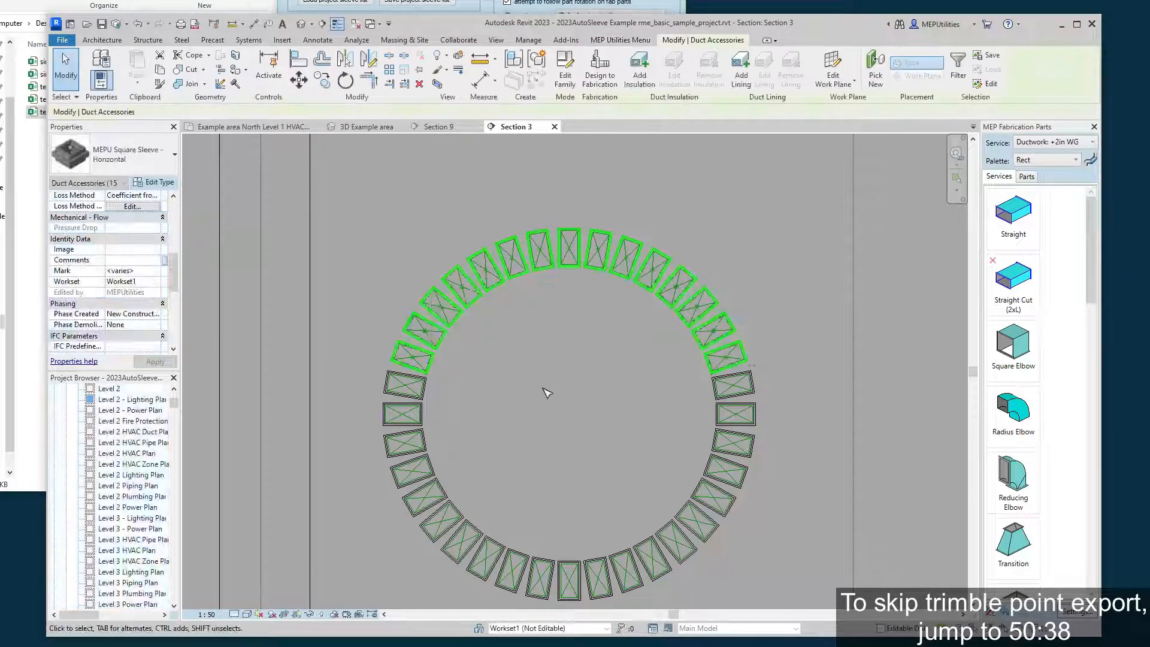
Create a Trimble point CSV from the selected sleeves with the Trimble sleeve note included.
left_click(383, 7)
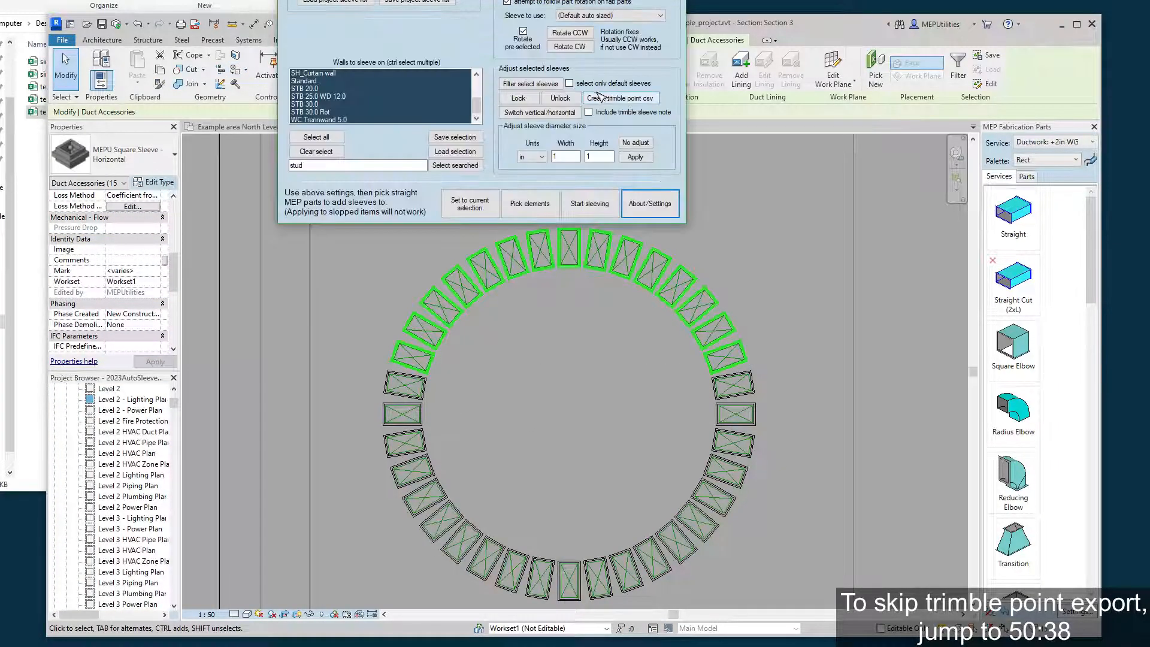
left_click(588, 112)
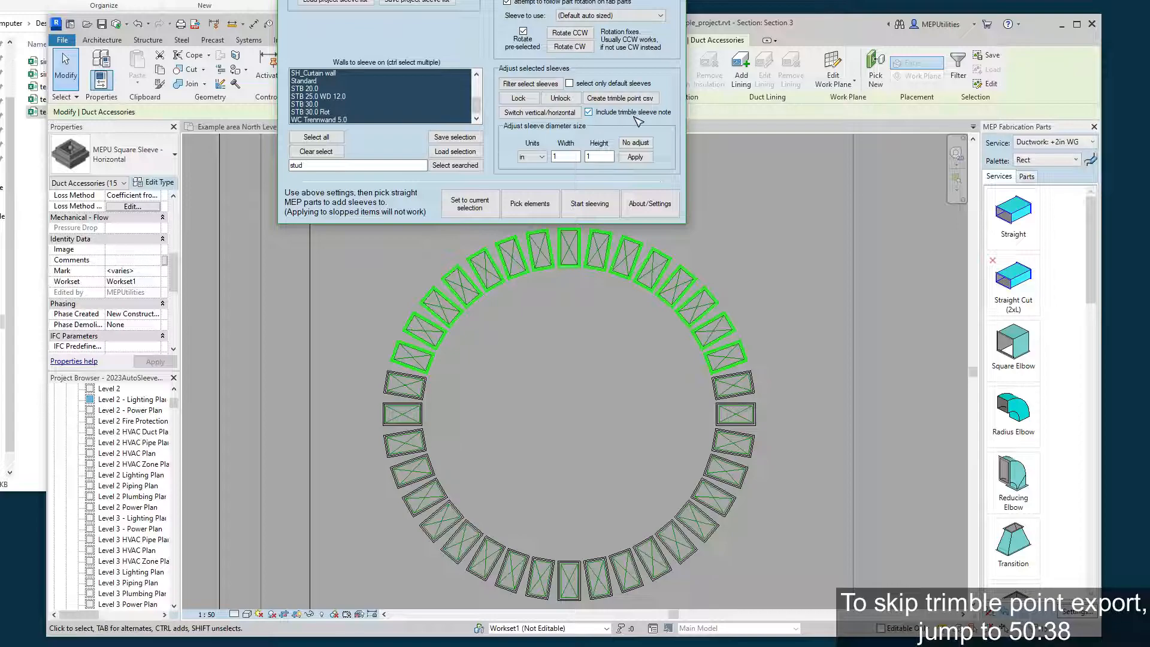
left_click(622, 97)
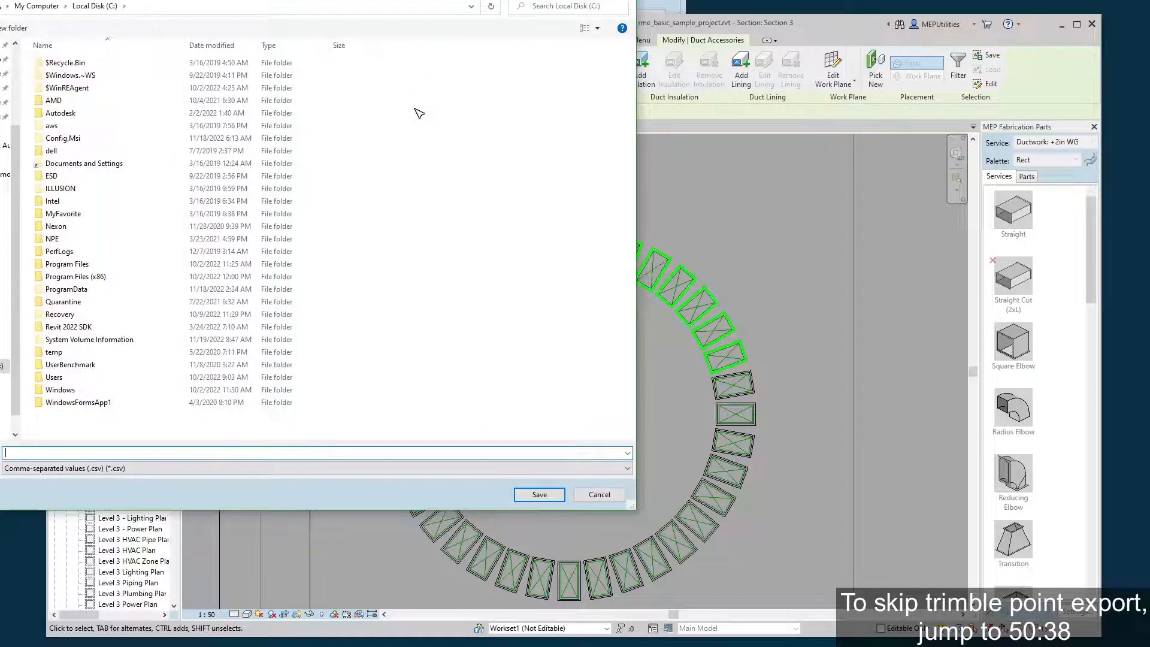
Save the point export in the Demo Items folder as "test trimble wall with note.csv".
left_click(5, 132)
left_click(134, 454)
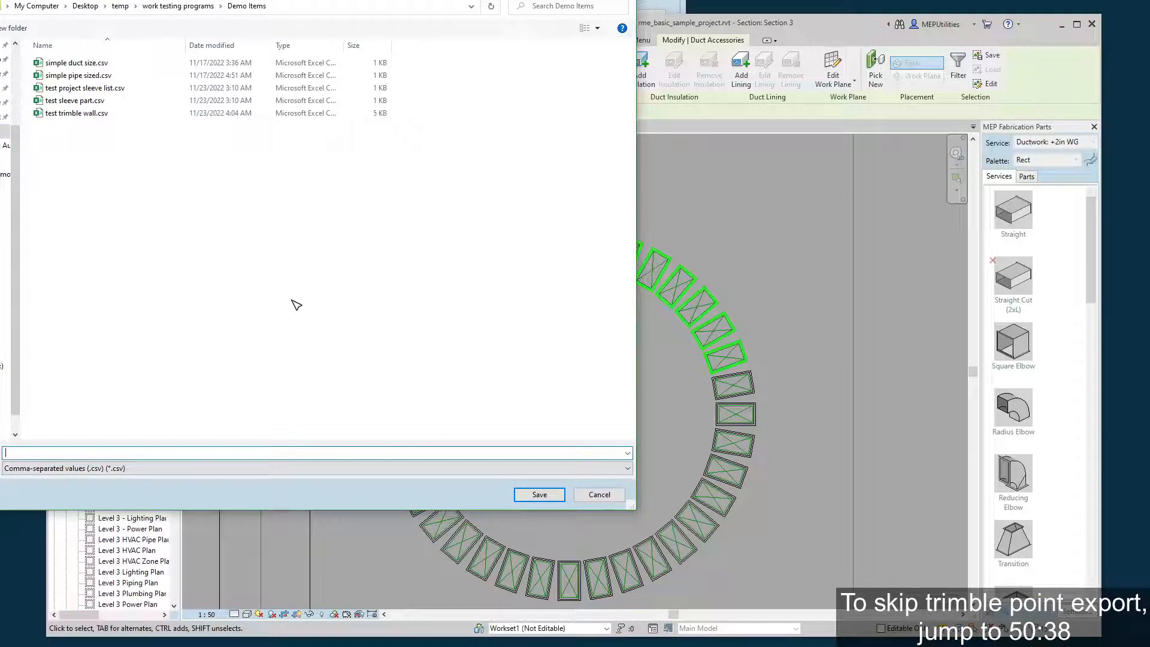
type("test trim")
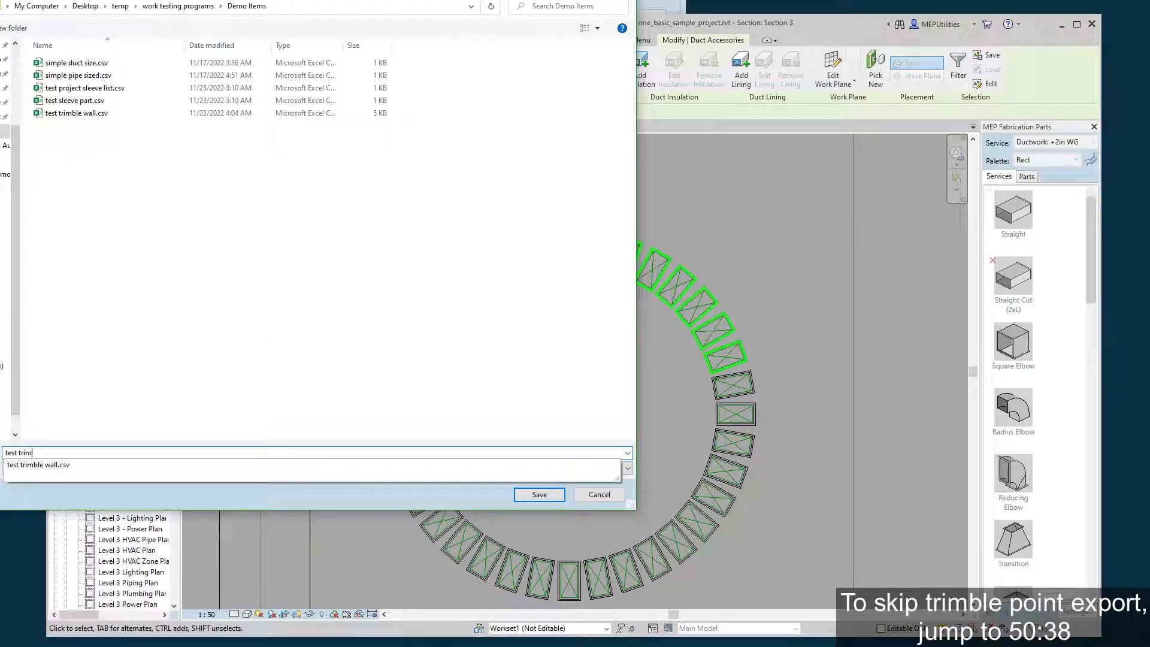
key("Down")
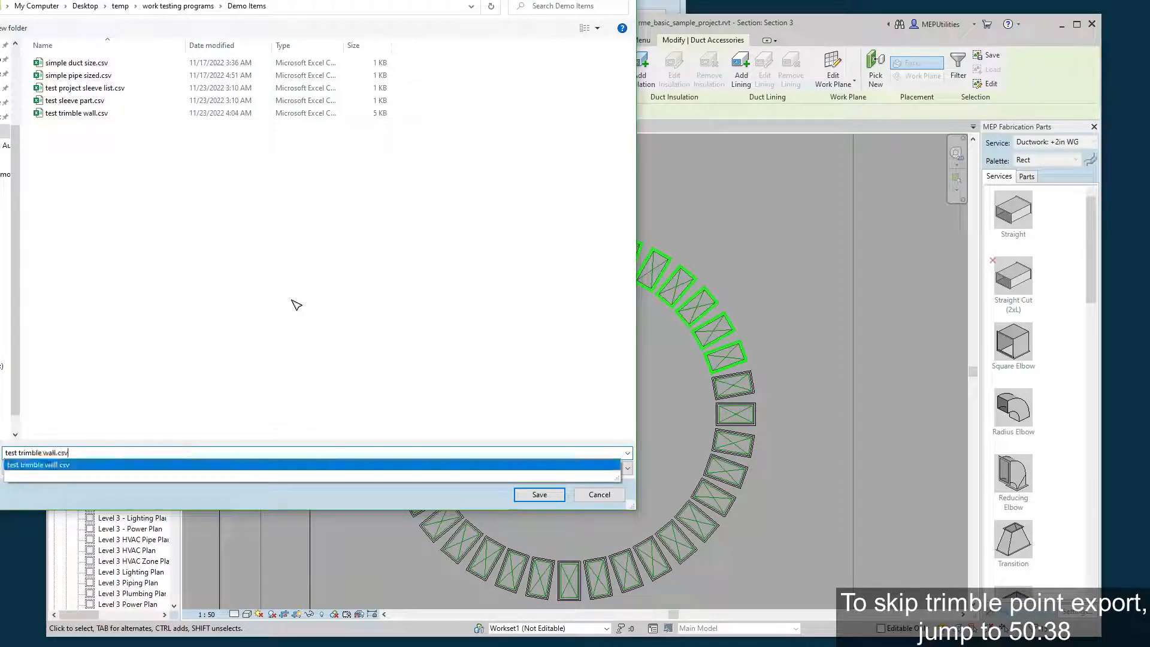
key("Left")
key("Left")
key("Left")
key("Left")
type("with non")
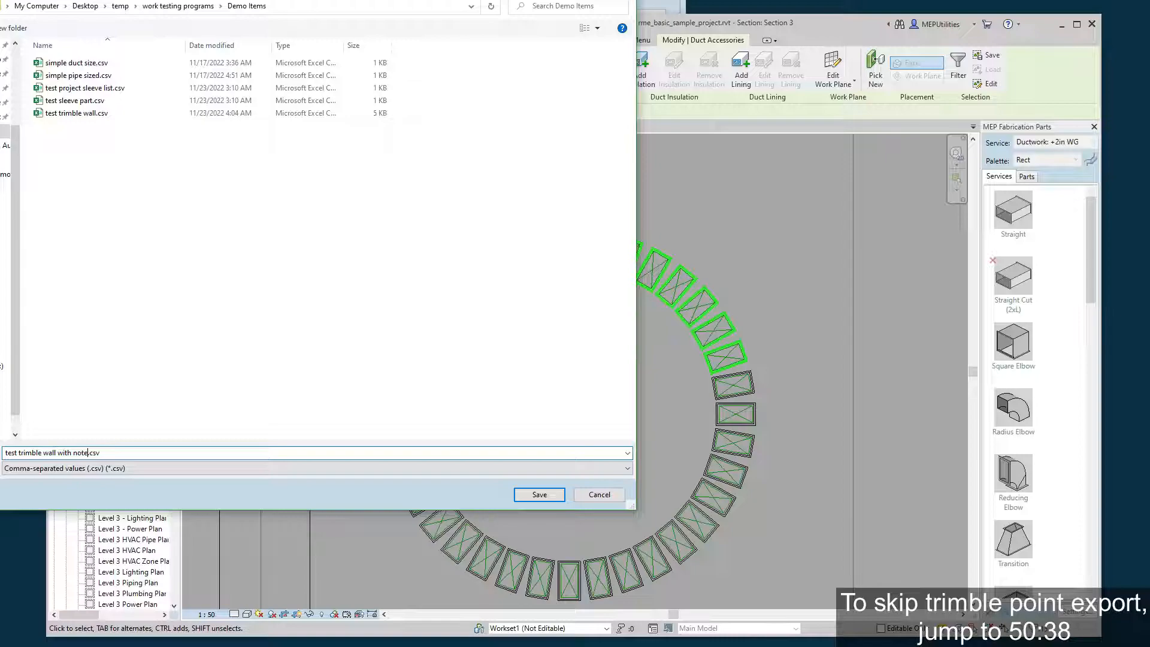
left_click(539, 494)
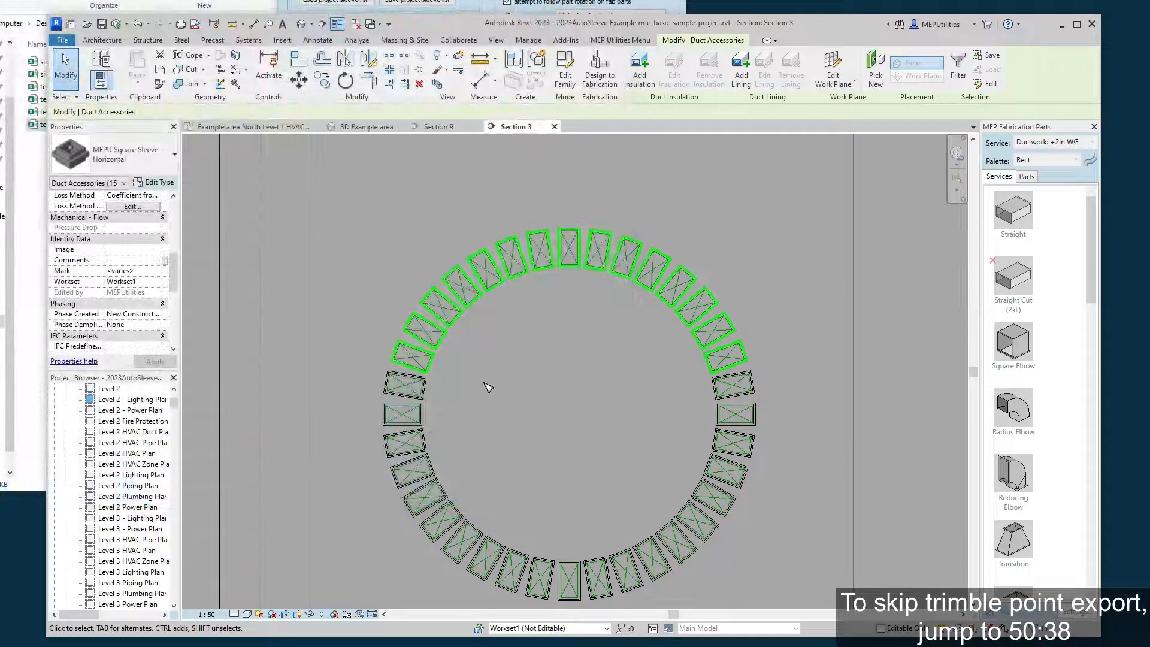
Switch to the Demo Items folder in File Explorer and open "test trimble wall with note.csv" in Excel.
key("alt+Tab")
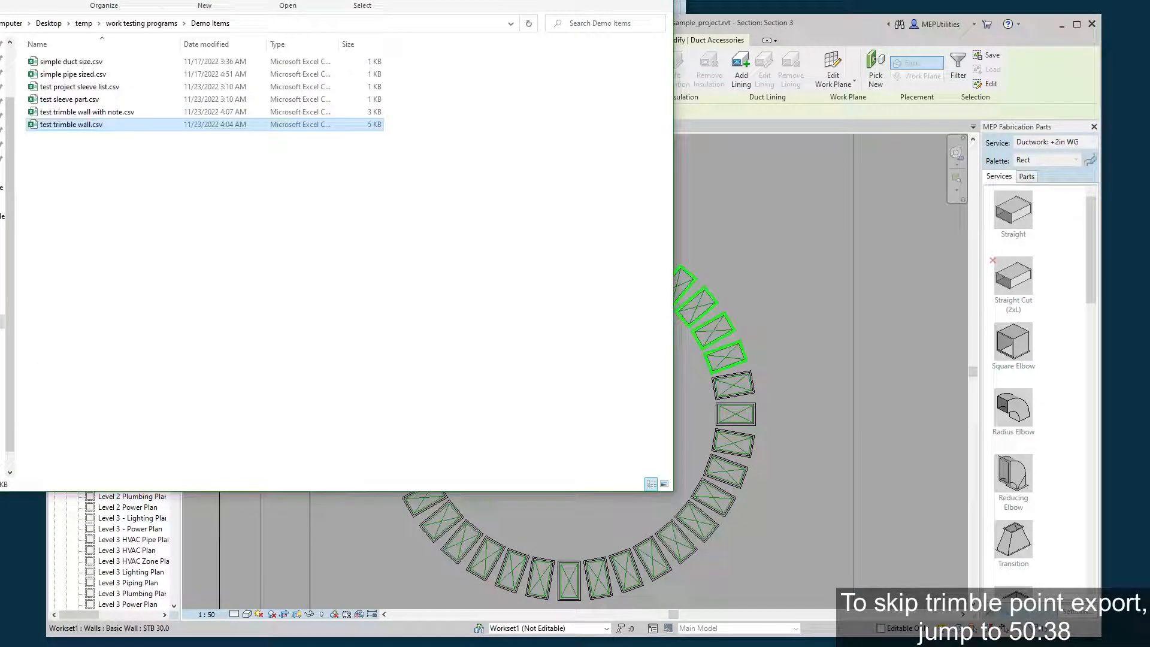
left_click(99, 115)
right_click(99, 115)
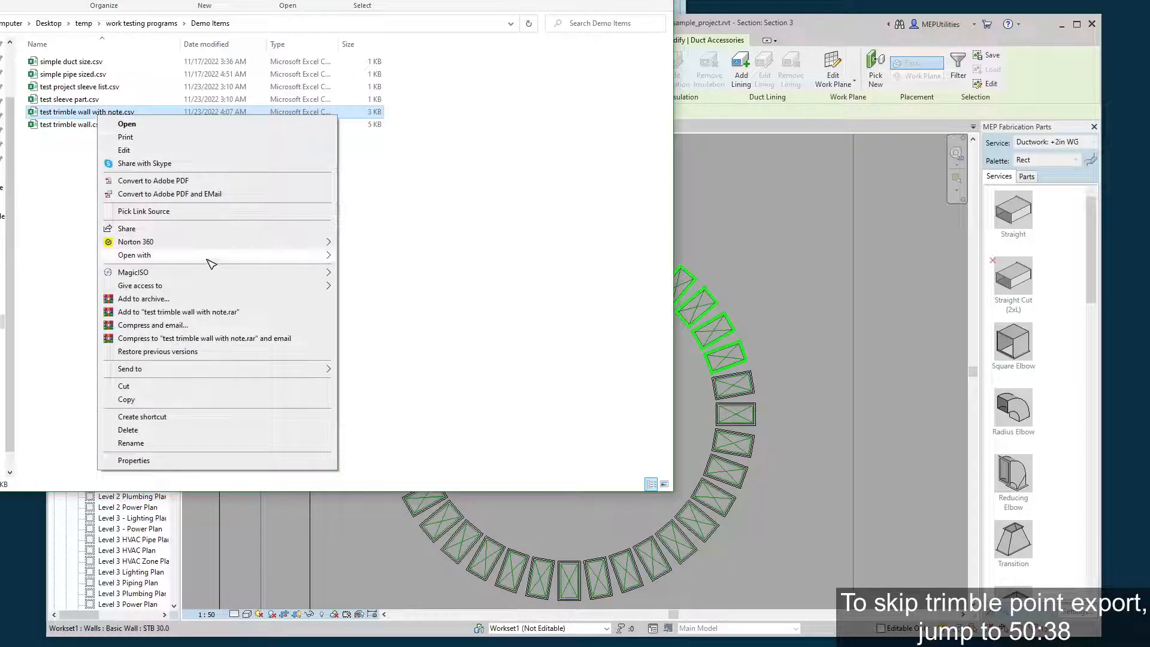
mouse_move(205, 257)
left_click(354, 259)
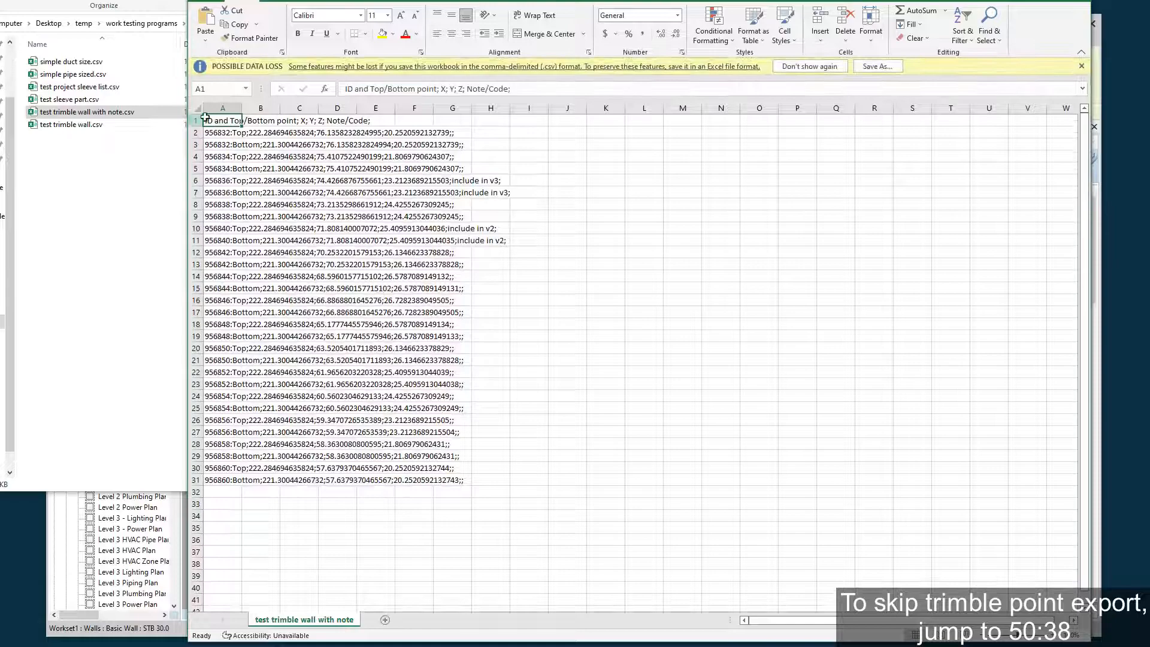
Split column A into separate columns with Text to Columns, using the semicolon as delimiter.
left_click(223, 108)
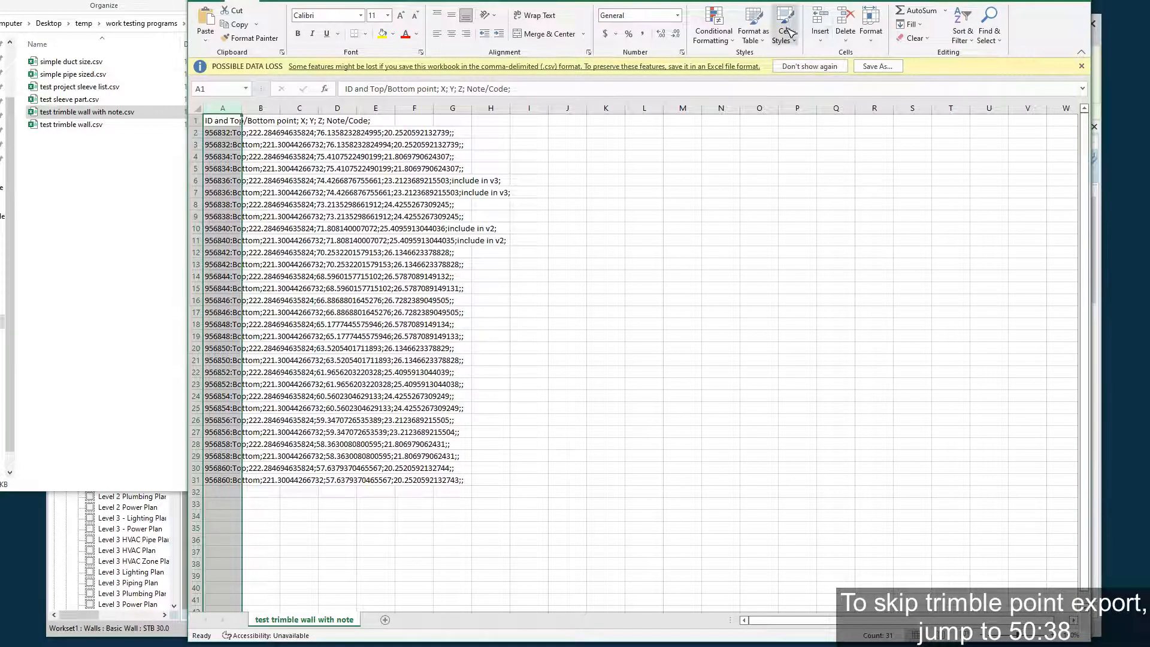
left_click(409, 1)
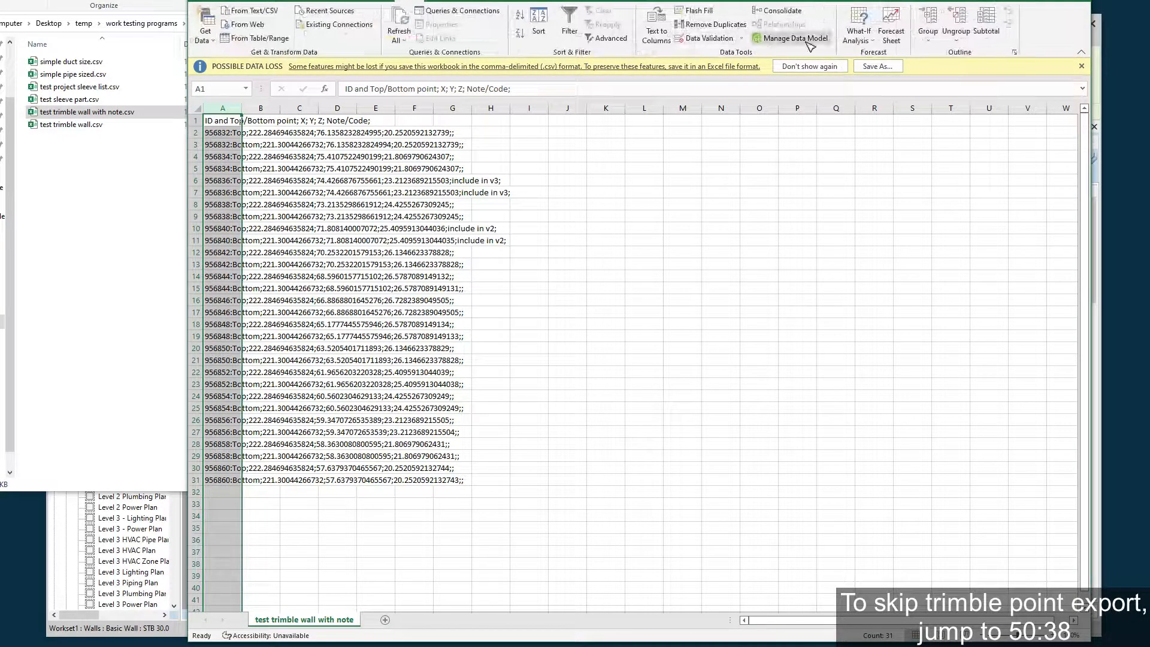
left_click(664, 35)
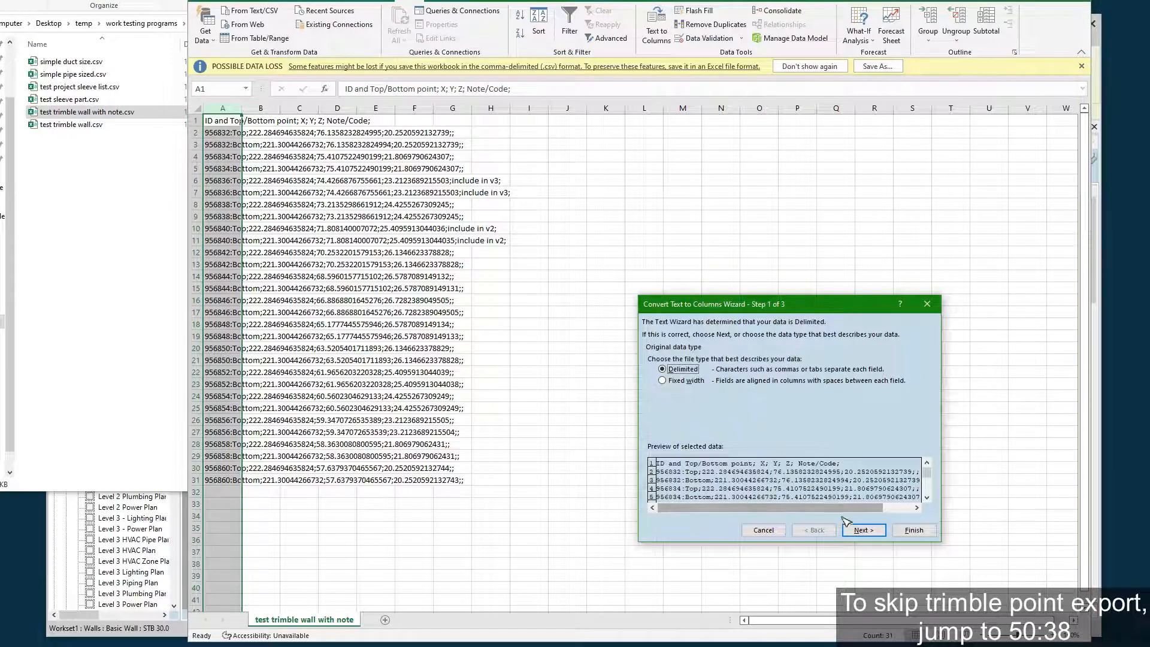
left_click(861, 527)
left_click(666, 368)
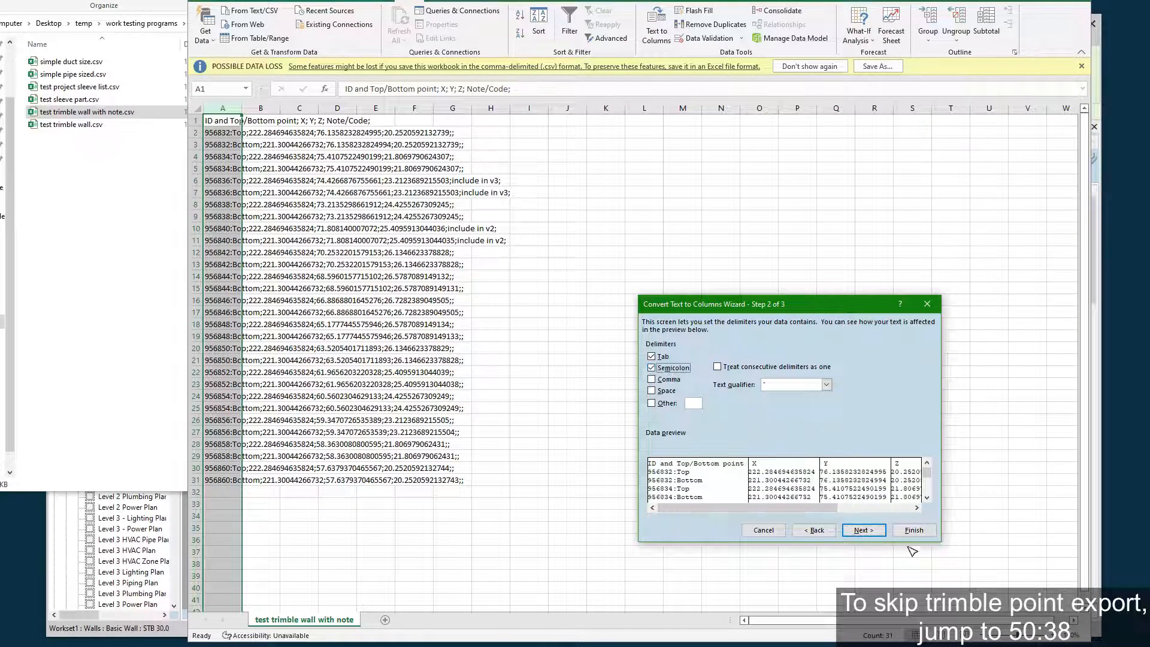
left_click(864, 530)
left_click(901, 533)
left_click(606, 349)
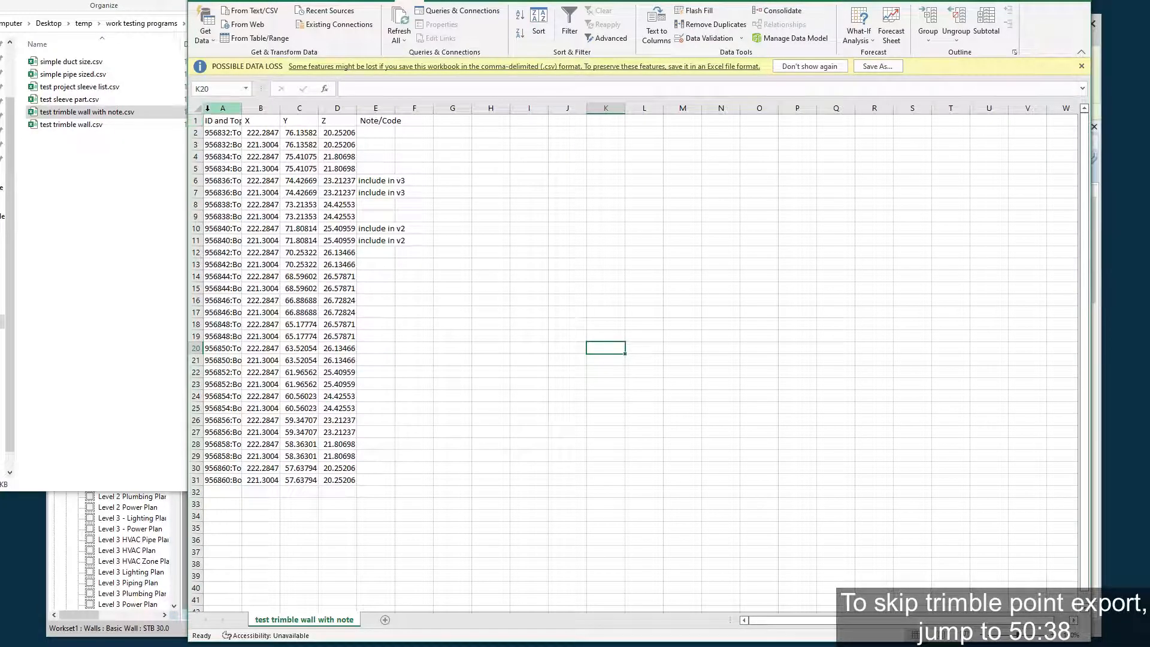
Autofit the point ID and Note/Code columns and examine the rows noted "include in v3" and "include in v2".
double_click(242, 108)
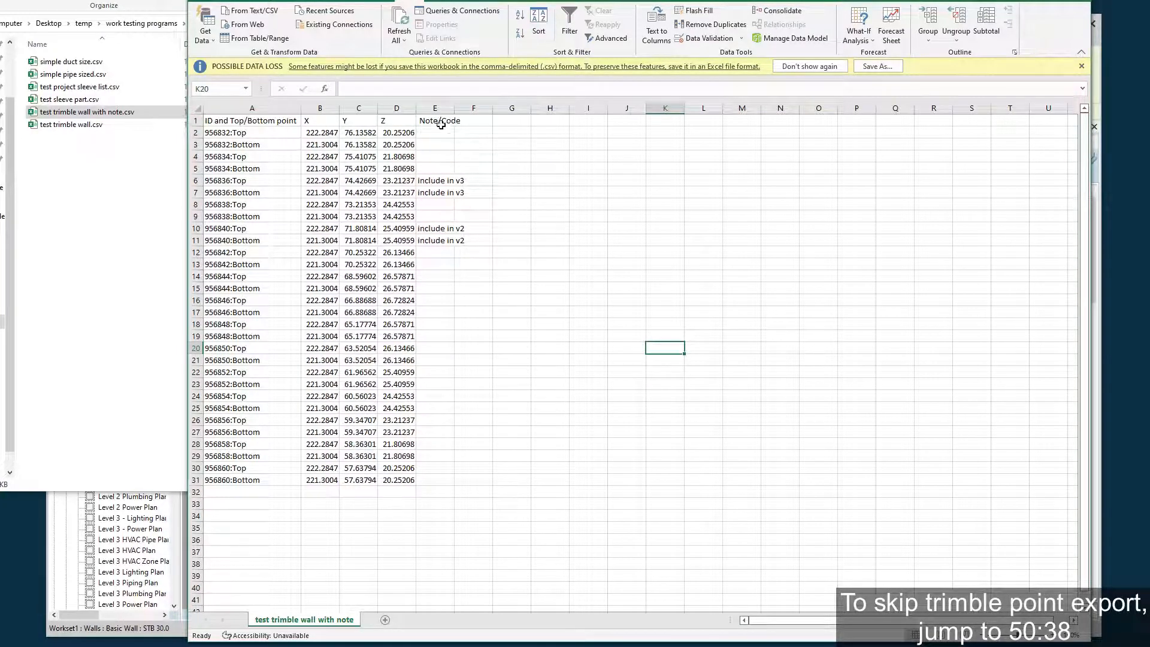
double_click(457, 107)
left_click_drag(427, 180, 246, 195)
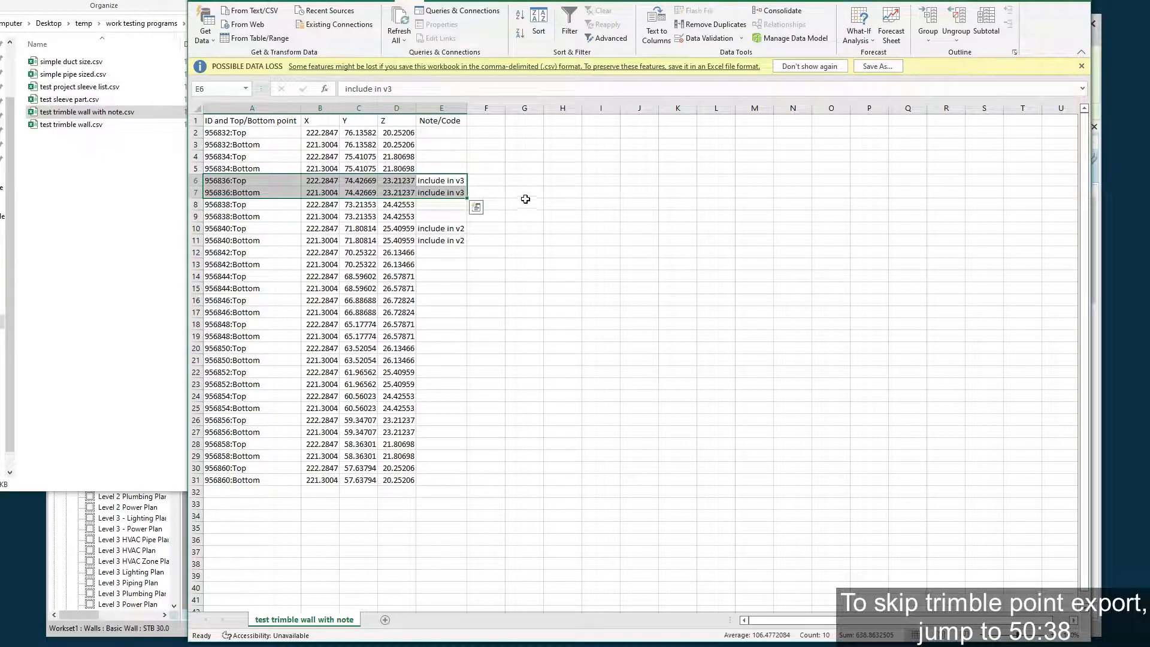
left_click_drag(458, 229, 234, 240)
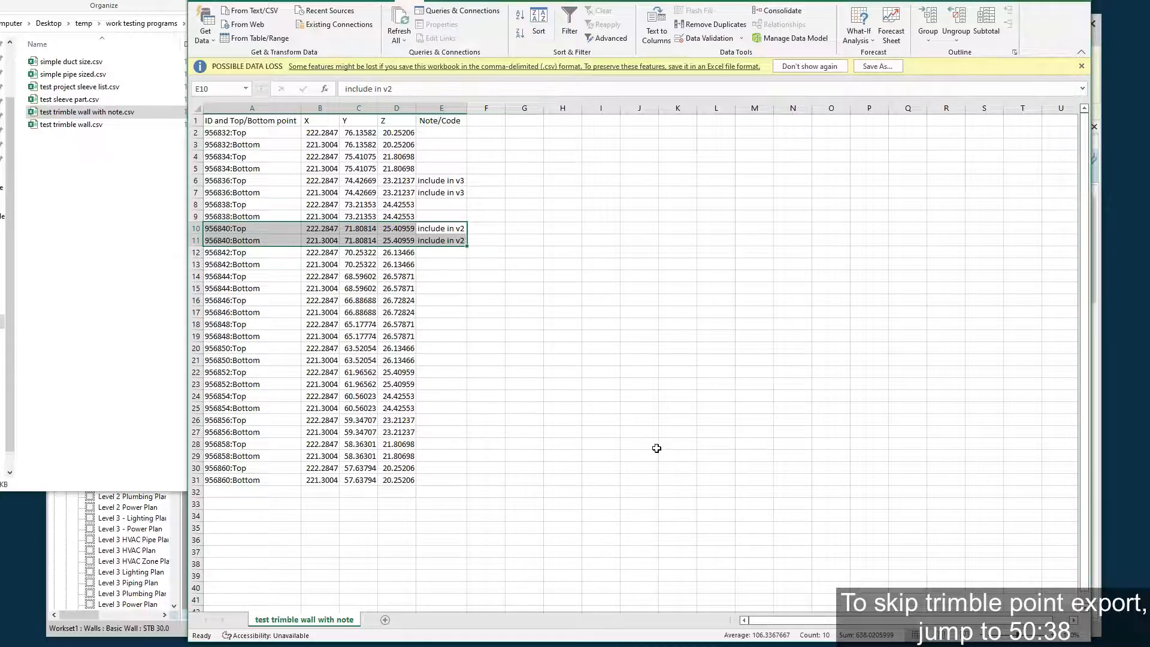
left_click(605, 323)
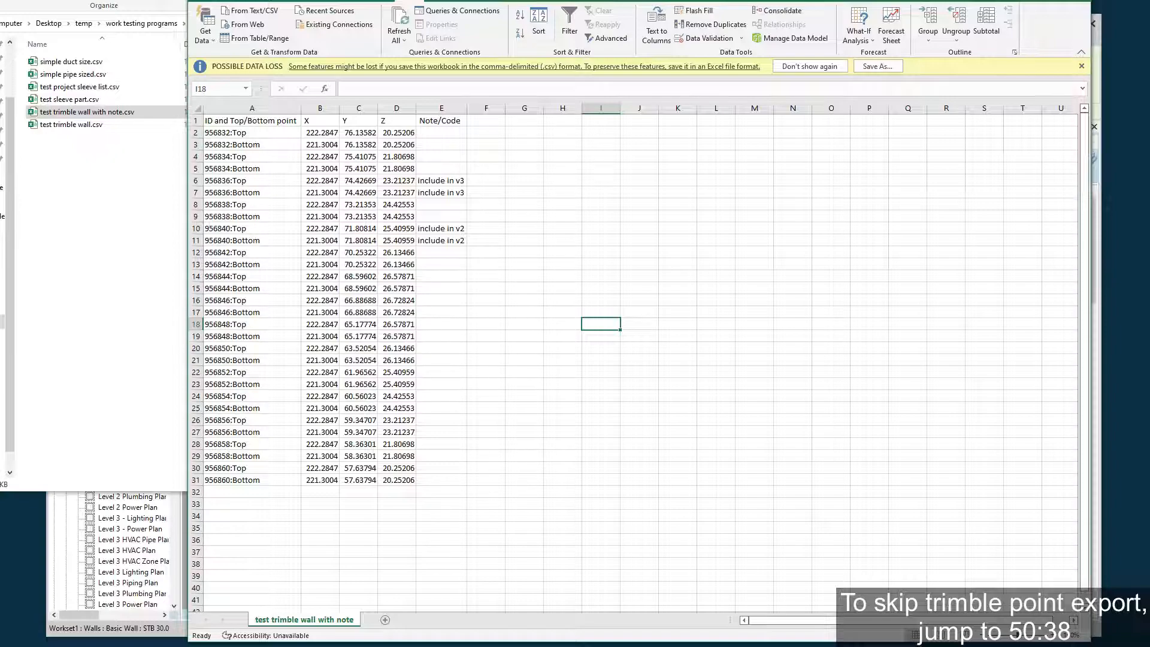
Close the CSV workbook without saving its changes, return to Revit and clear the sleeve selection in Section 3.
key("alt+F4")
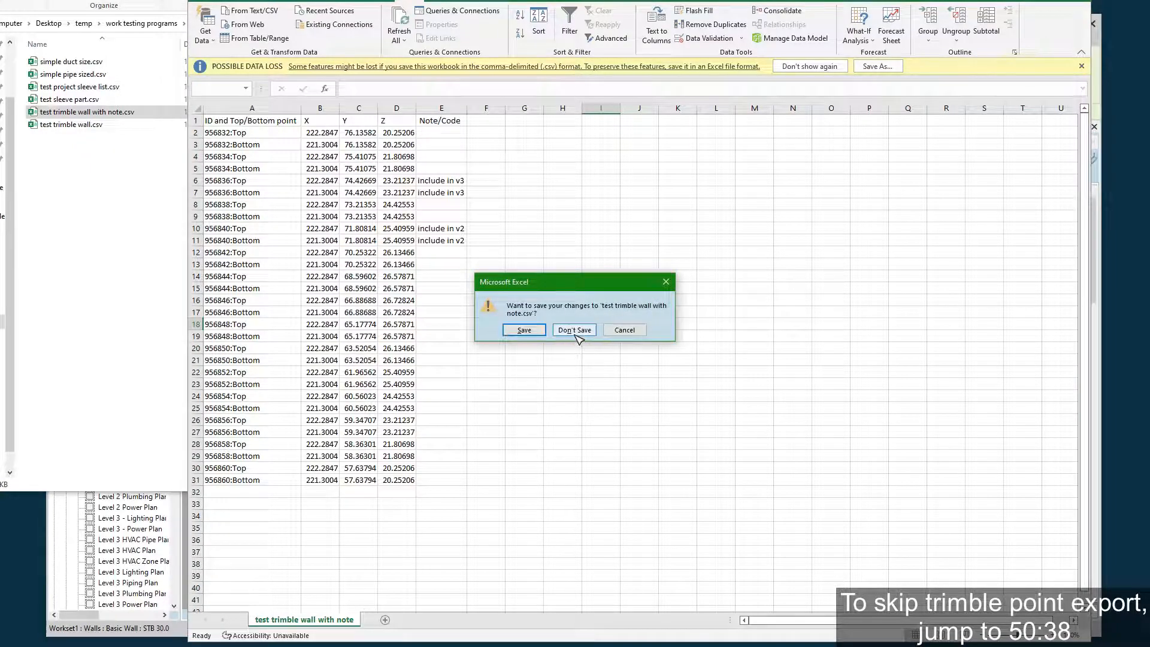
left_click(573, 330)
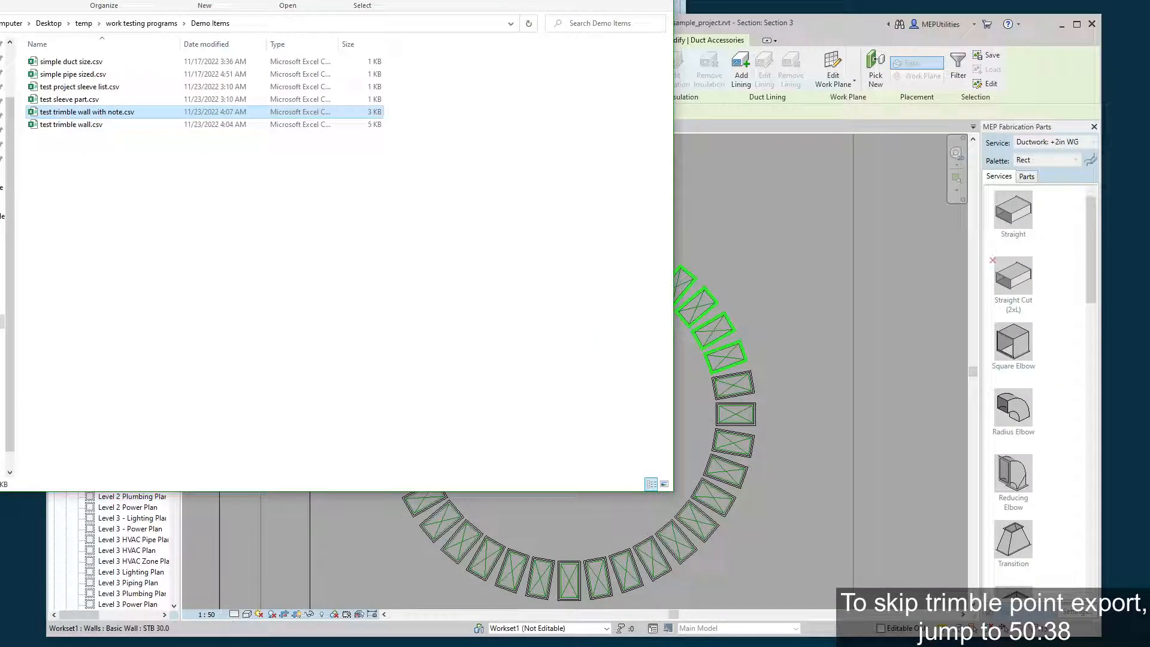
left_click(808, 18)
left_click(700, 197)
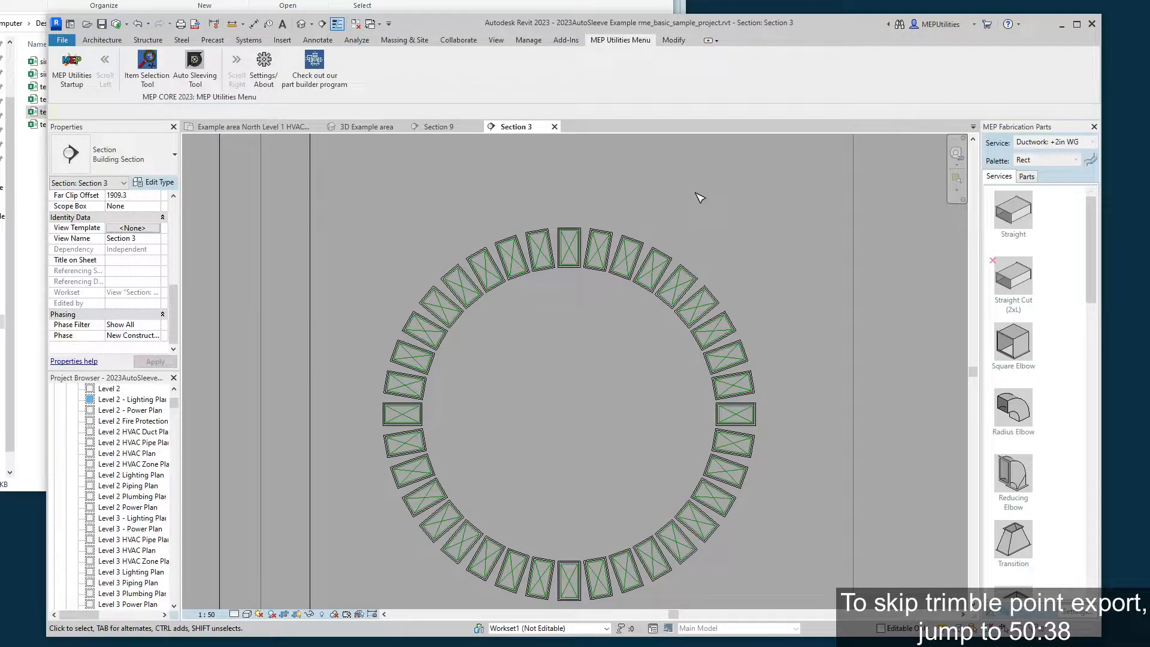
Bring the whole Auto Sleeving Tool window into view over the section and open its About and Settings information.
key("alt+Tab")
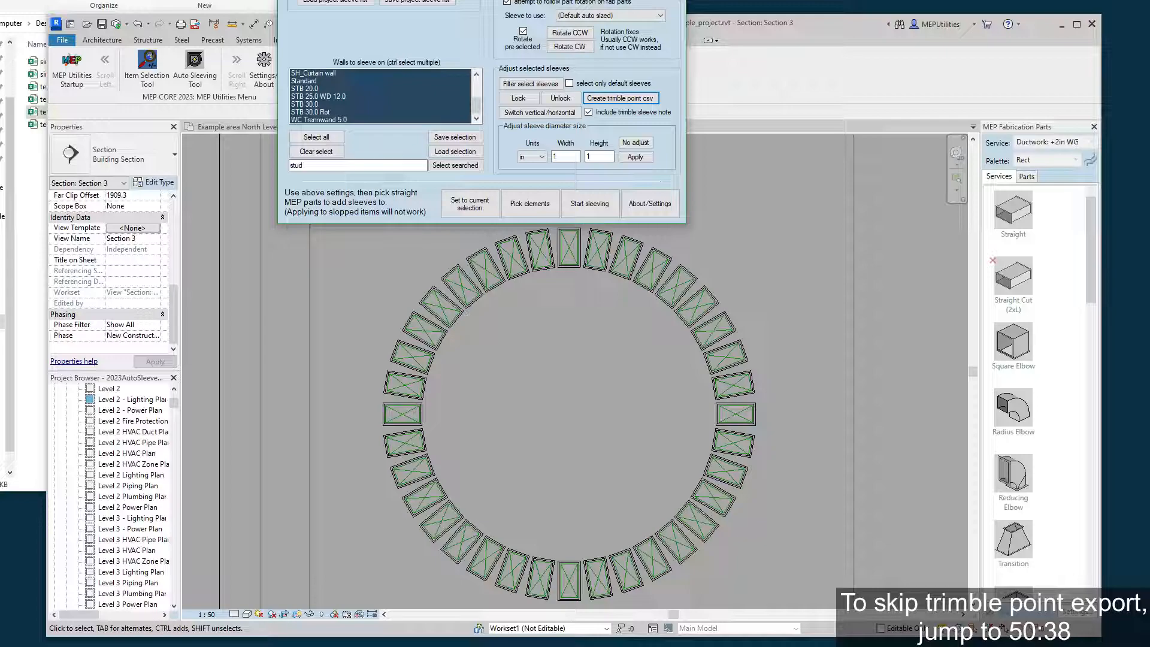
left_click_drag(530, 1, 657, 109)
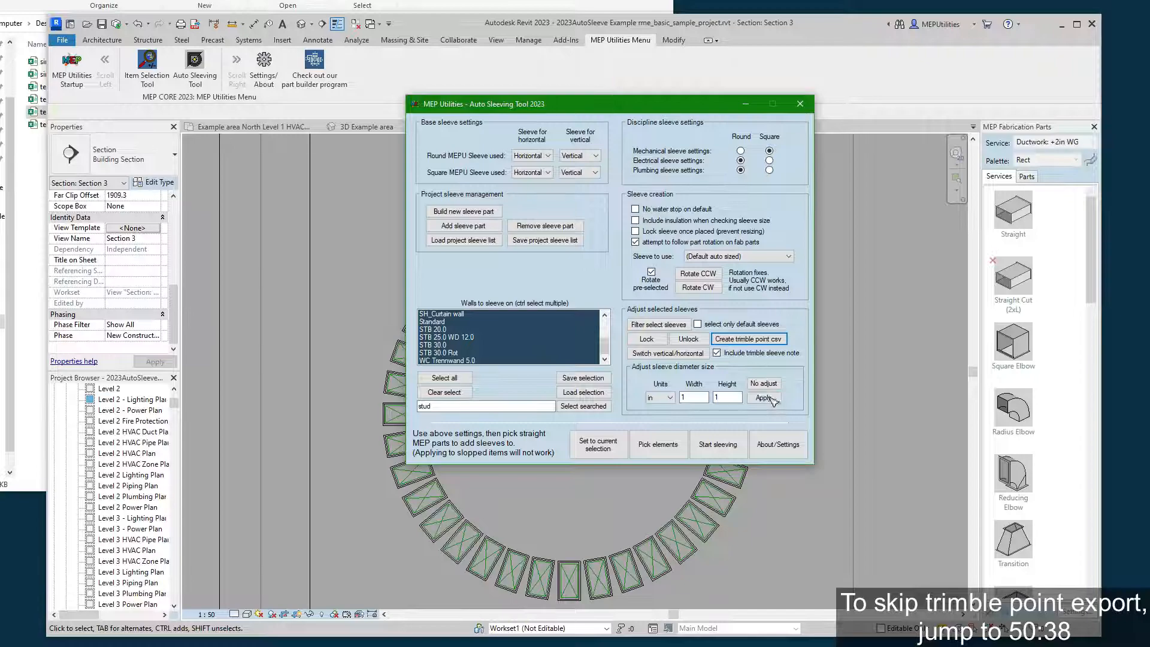
left_click(804, 444)
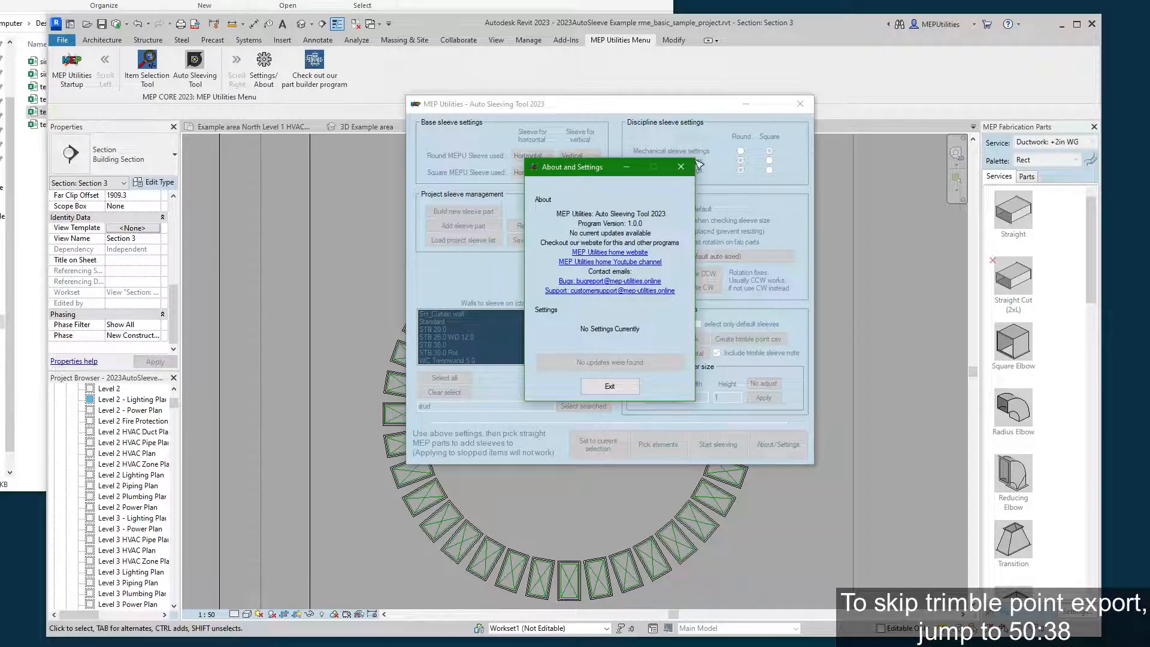
Close the About and Settings information and open the 3D Example area view, showing the linked model's walls.
left_click(681, 167)
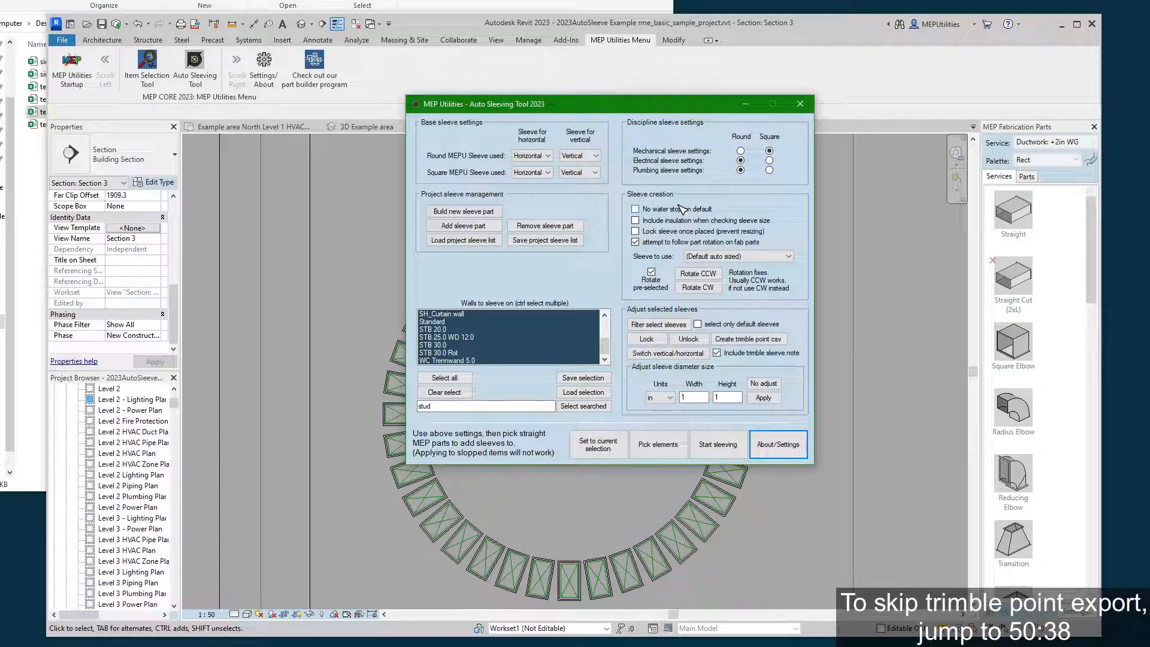
left_click_drag(674, 108, 942, 97)
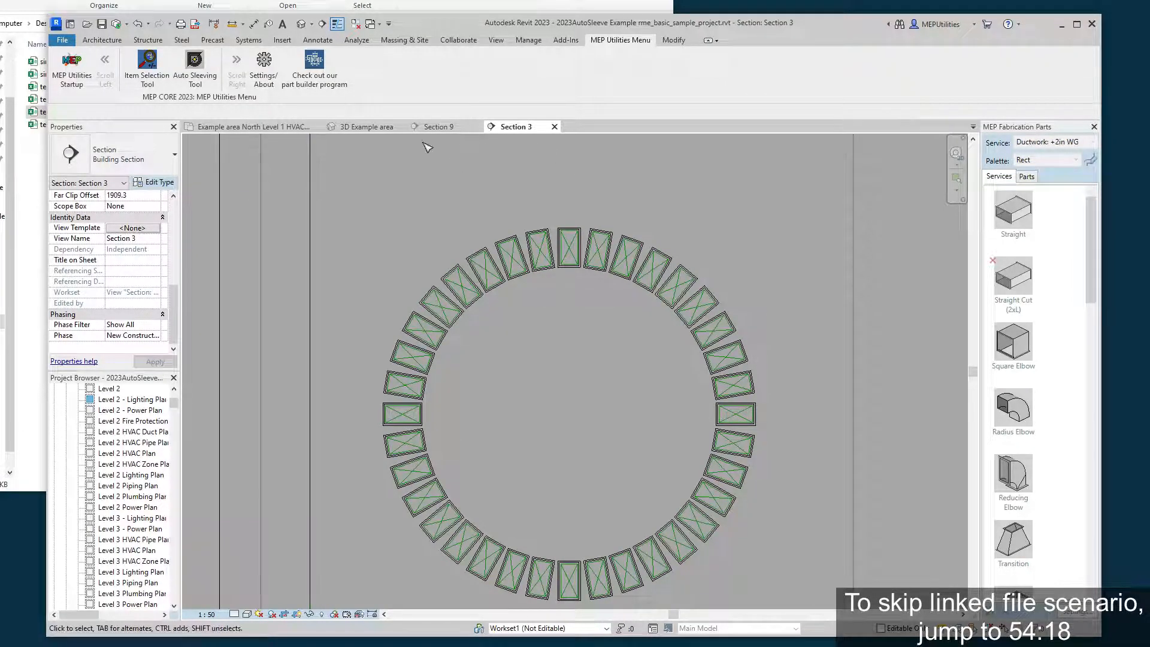
left_click(366, 126)
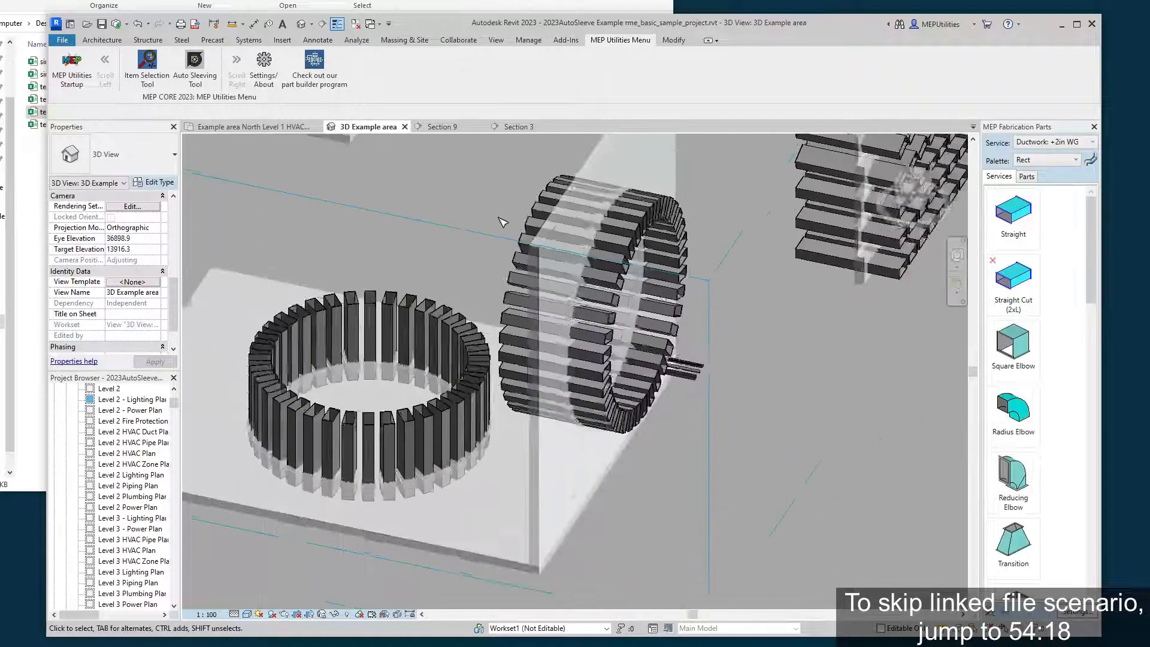
middle_click_drag(472, 240, 583, 295)
scroll(581, 292, "down", 2)
middle_click_drag(573, 244, 472, 244)
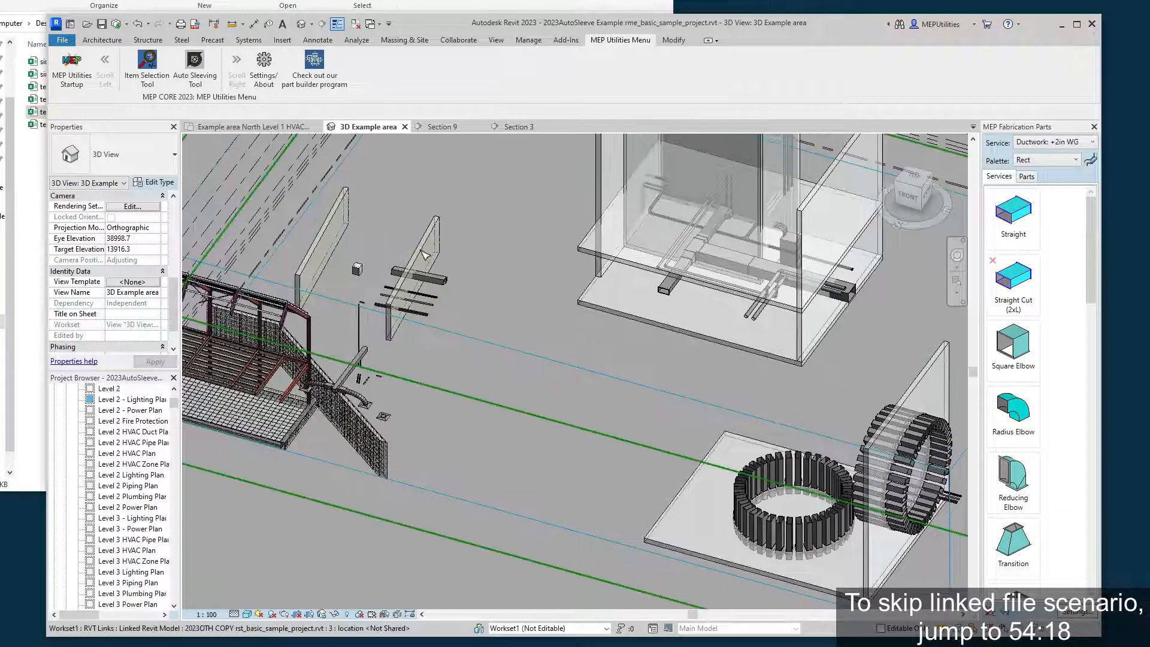
Select the 10 Ft-Base cable tray crossing the linked wall and examine the parts running through that wall.
scroll(447, 251, "up", 6)
middle_click_drag(379, 318, 496, 341, "shift")
left_click(536, 395)
scroll(496, 341, "down", 2)
middle_click_drag(489, 290, 451, 316)
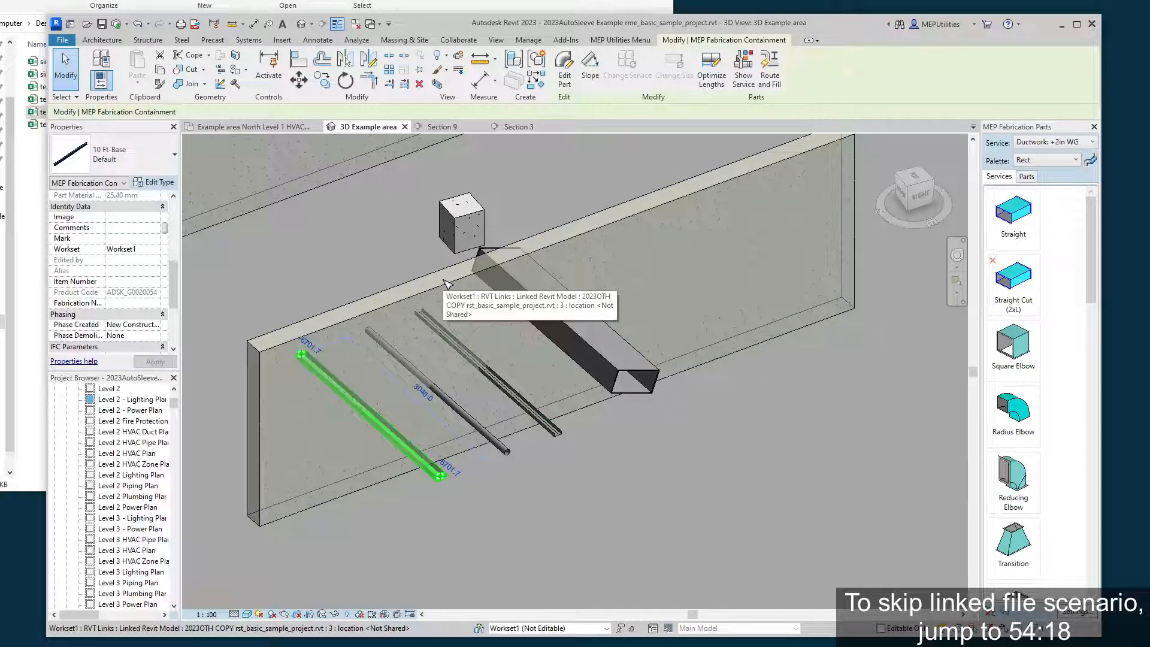
middle_click_drag(758, 399, 782, 427)
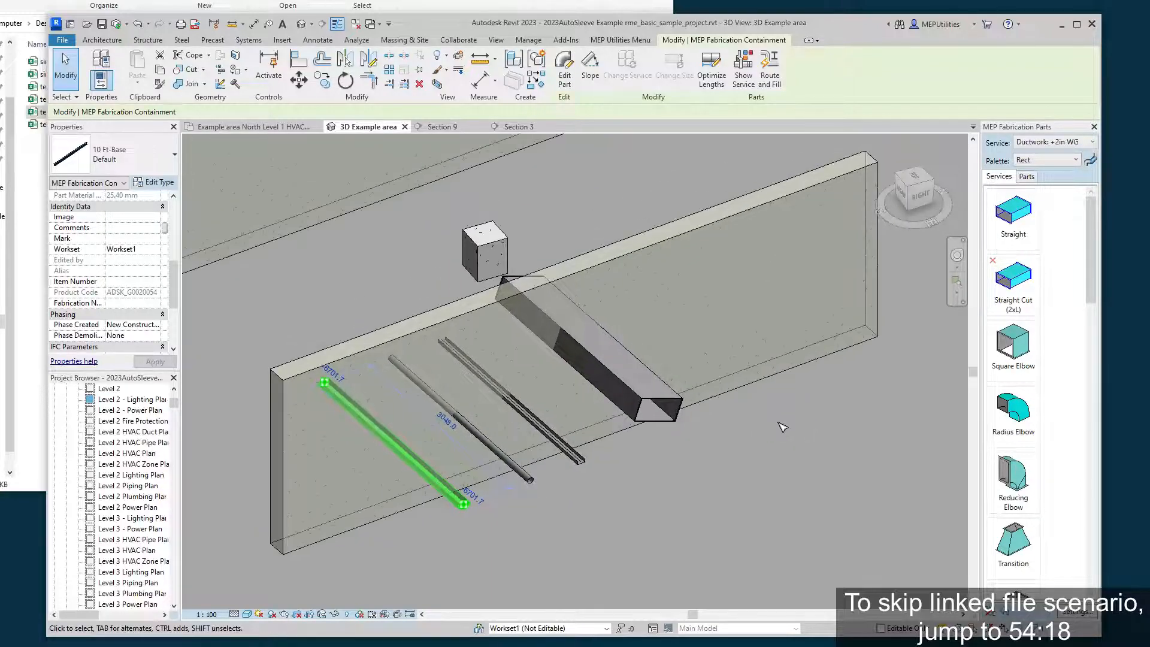
Select the linked Revit model containing the wall to examine what belongs to it, and clear the selection.
middle_click_drag(337, 358, 385, 354)
left_click(381, 387)
middle_click_drag(386, 414, 404, 449)
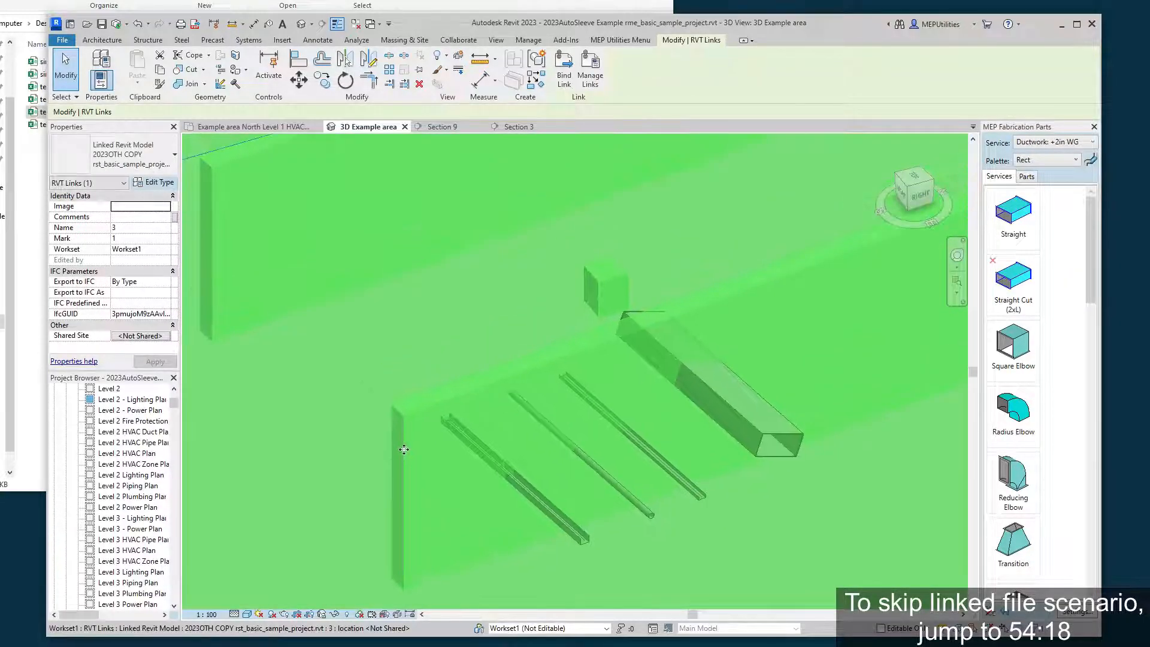
scroll(342, 267, "down", 2)
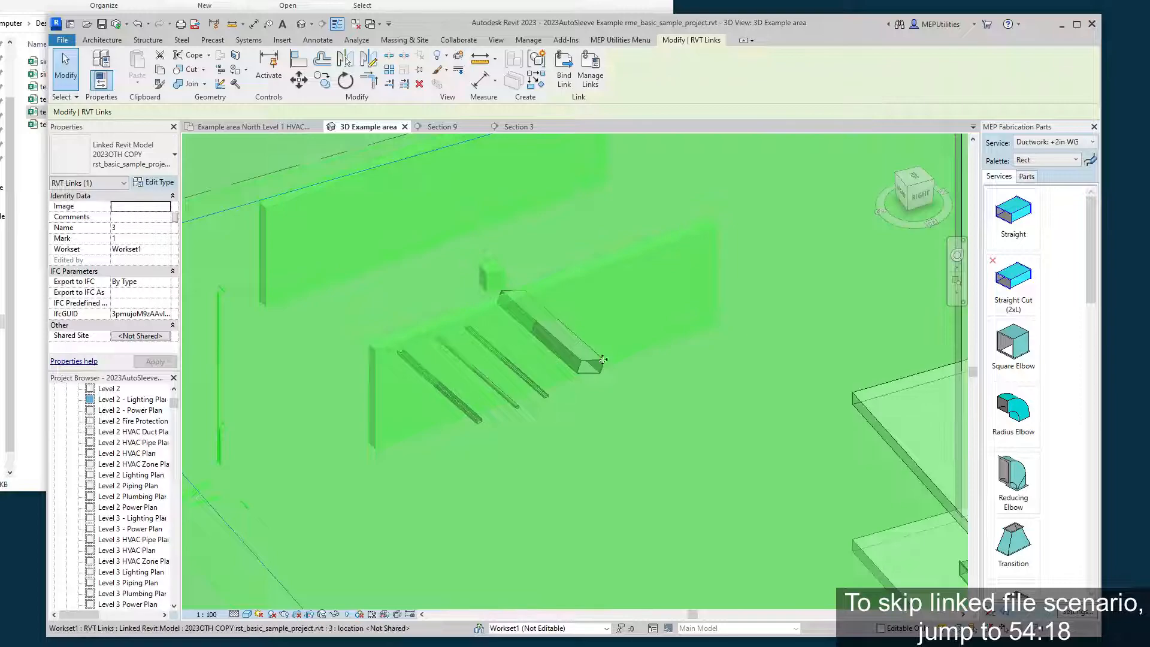
left_click(696, 387)
Place the Auto Sleeving Tool window clear of the duct and trays and show the start of the walls to sleeve on.
scroll(573, 384, "up", 3)
middle_click_drag(575, 385, 651, 445)
scroll(596, 446, "down", 2)
scroll(506, 485, "up", 3)
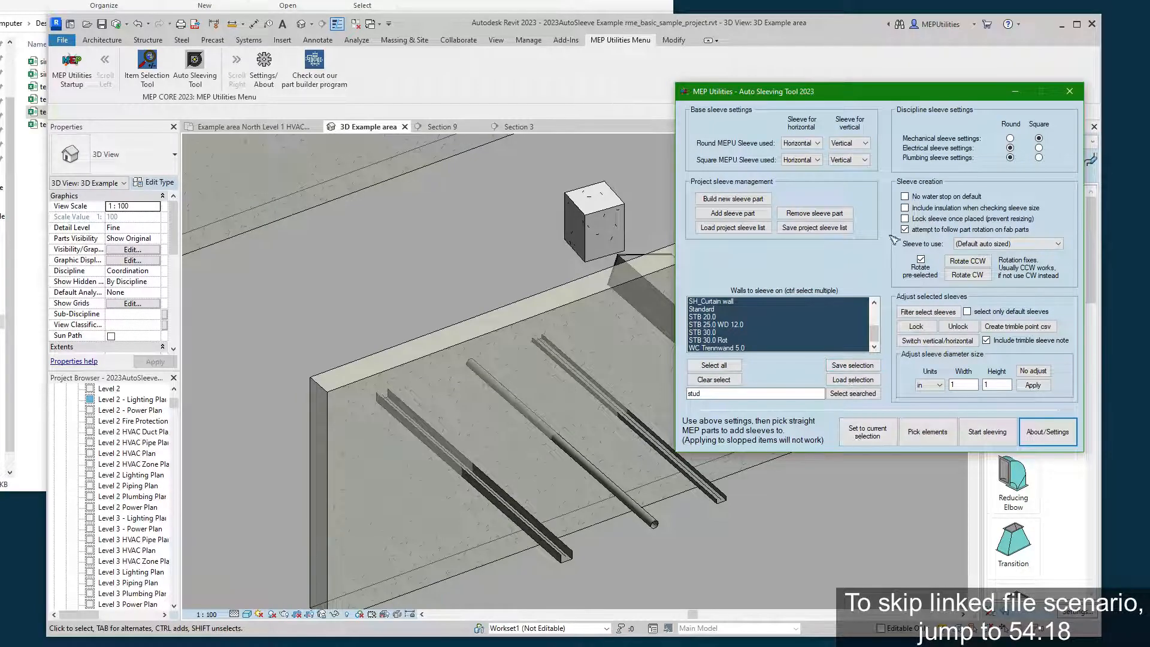
left_click_drag(911, 95, 900, 0)
scroll(776, 160, "up", 5)
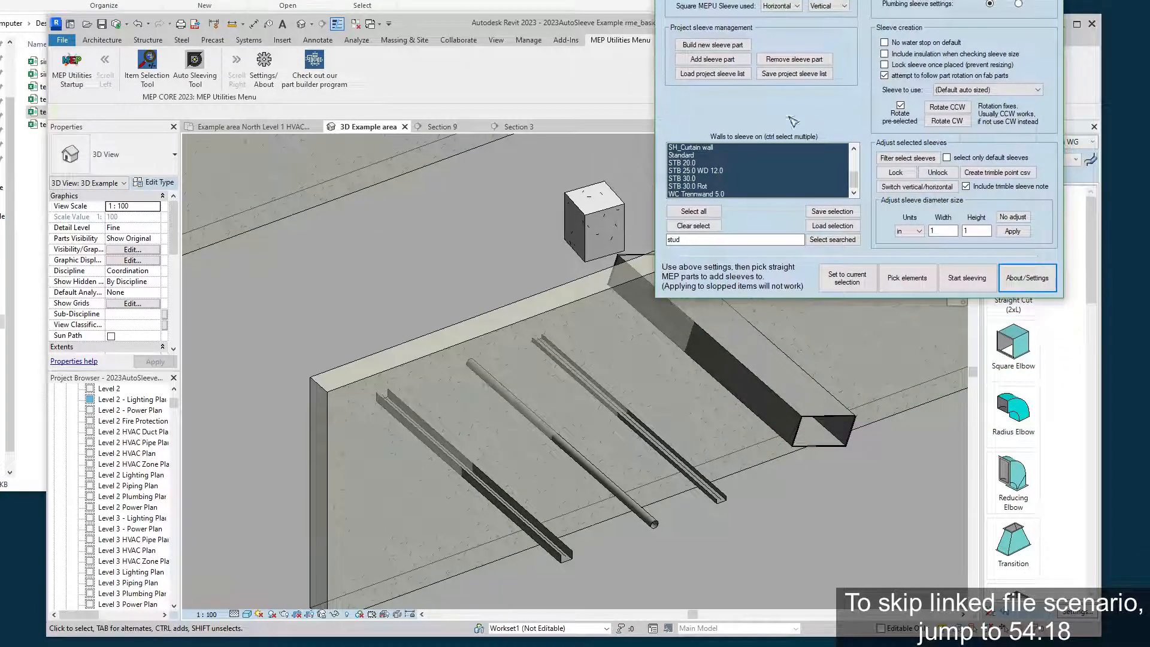
scroll(772, 160, "up", 1)
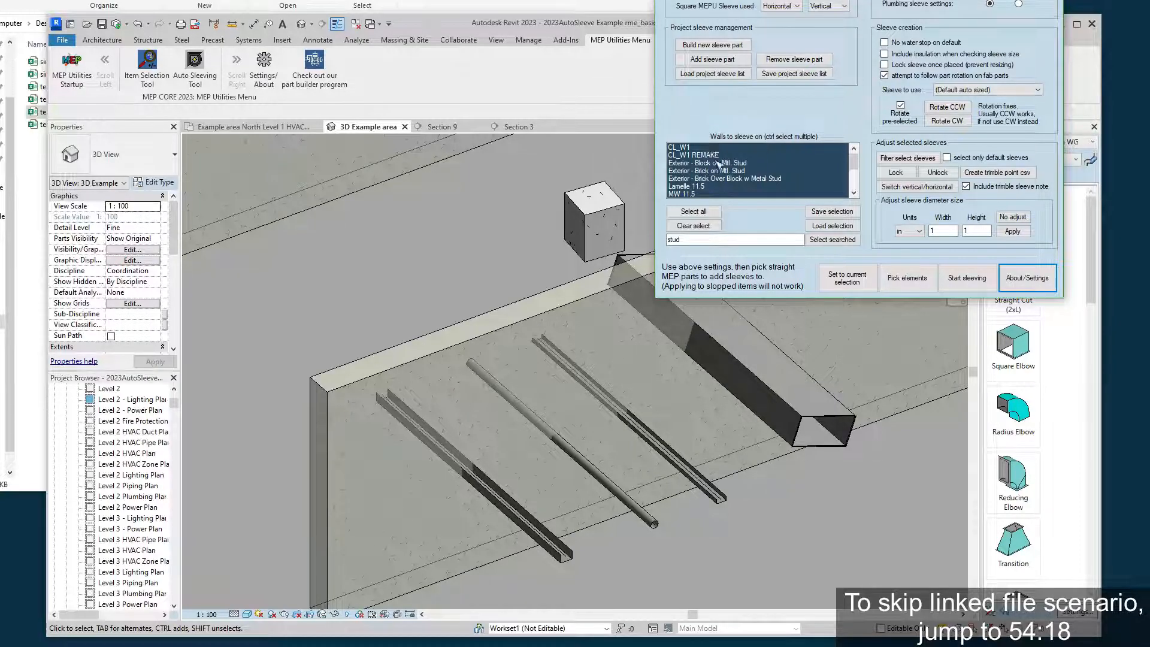
Manually pick the duct, both cable trays and the round pipe through the linked wall, and create their sleeves without selecting them.
left_click(916, 284)
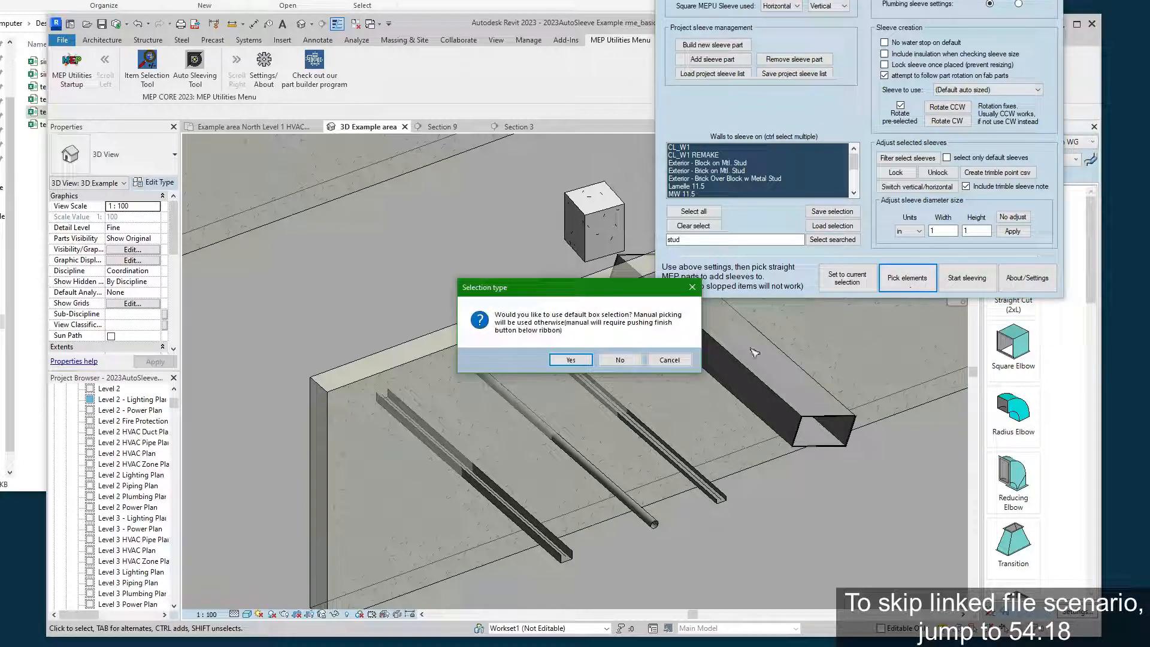
left_click(620, 360)
left_click(742, 386)
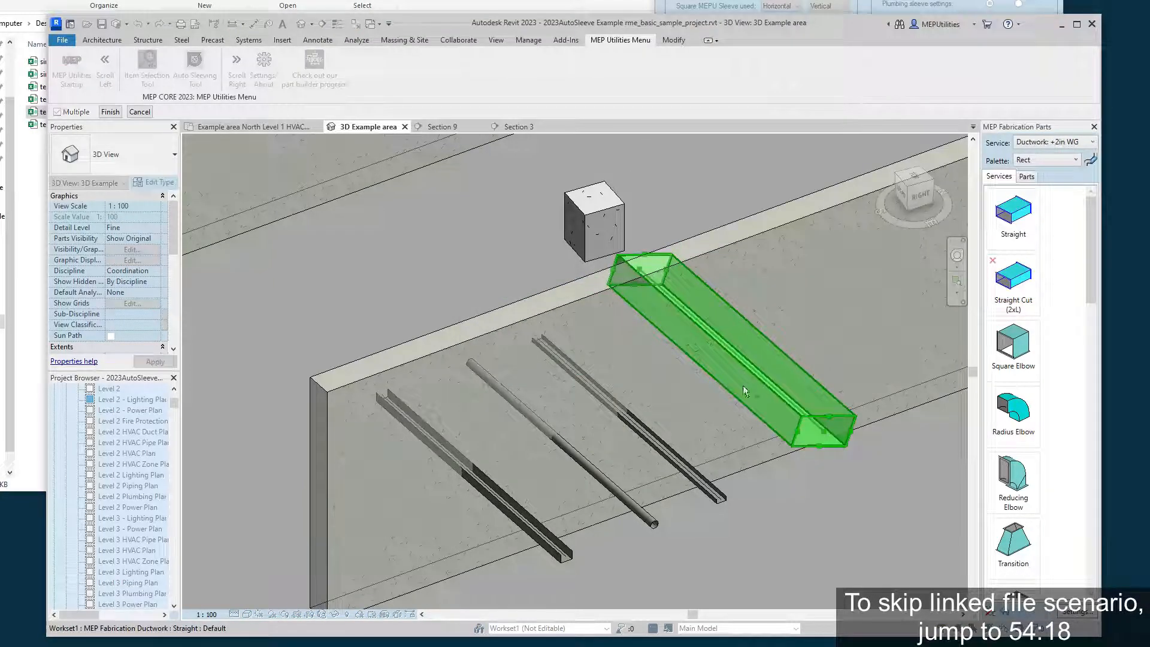
left_click(671, 446)
left_click(608, 476)
left_click(521, 519)
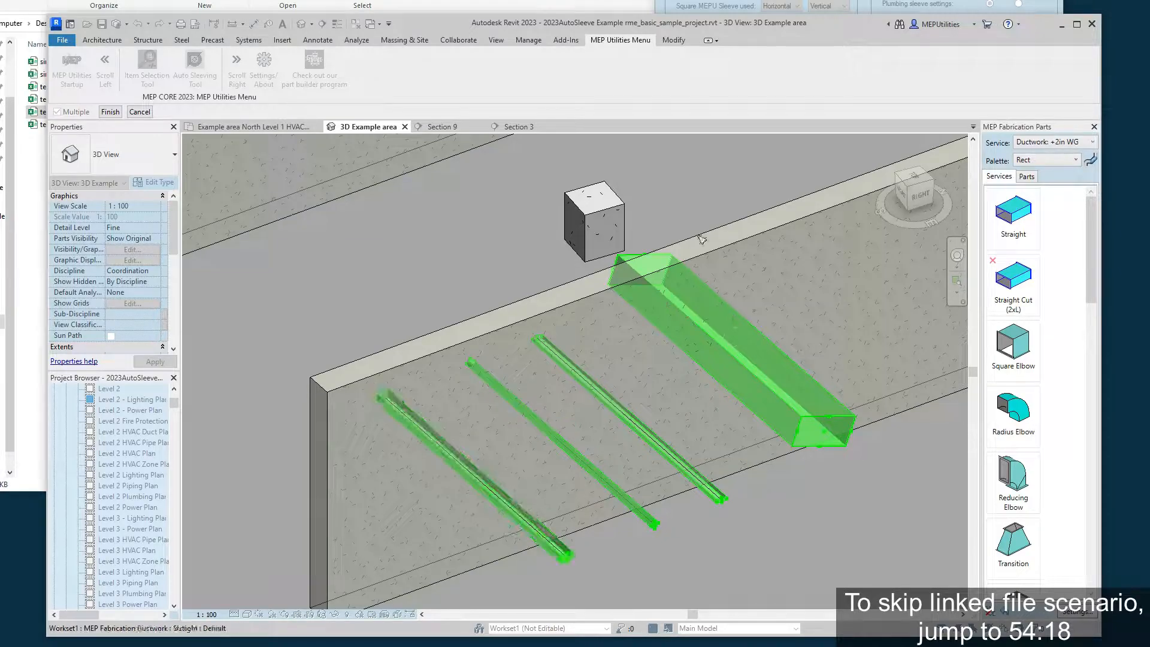
left_click(110, 112)
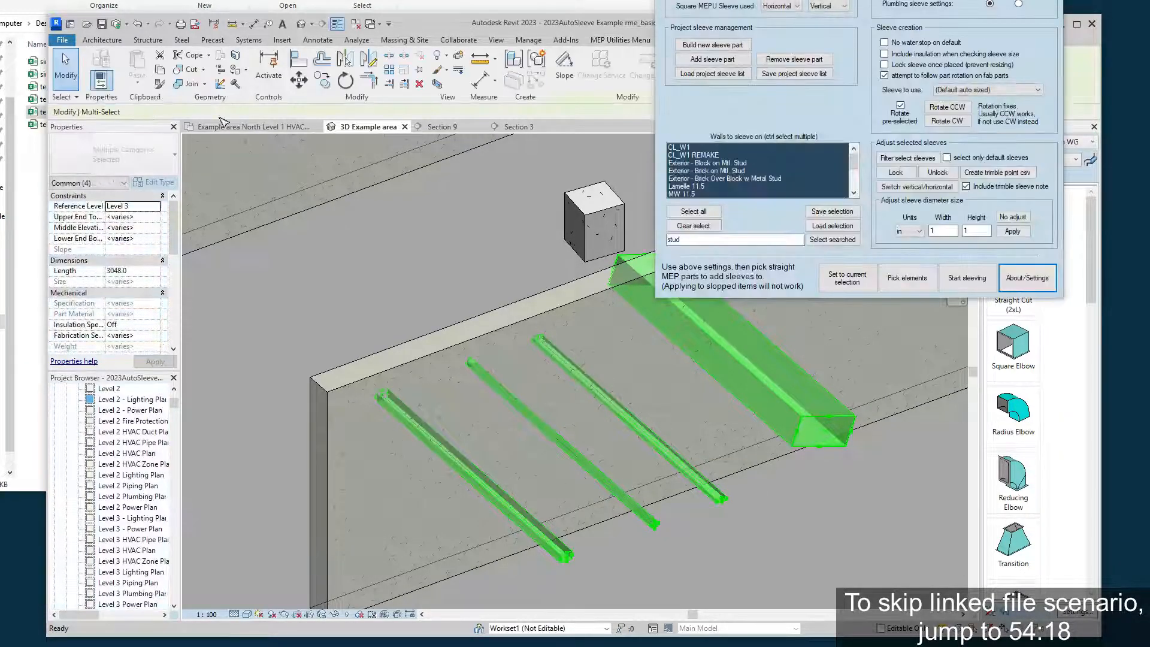
left_click(966, 277)
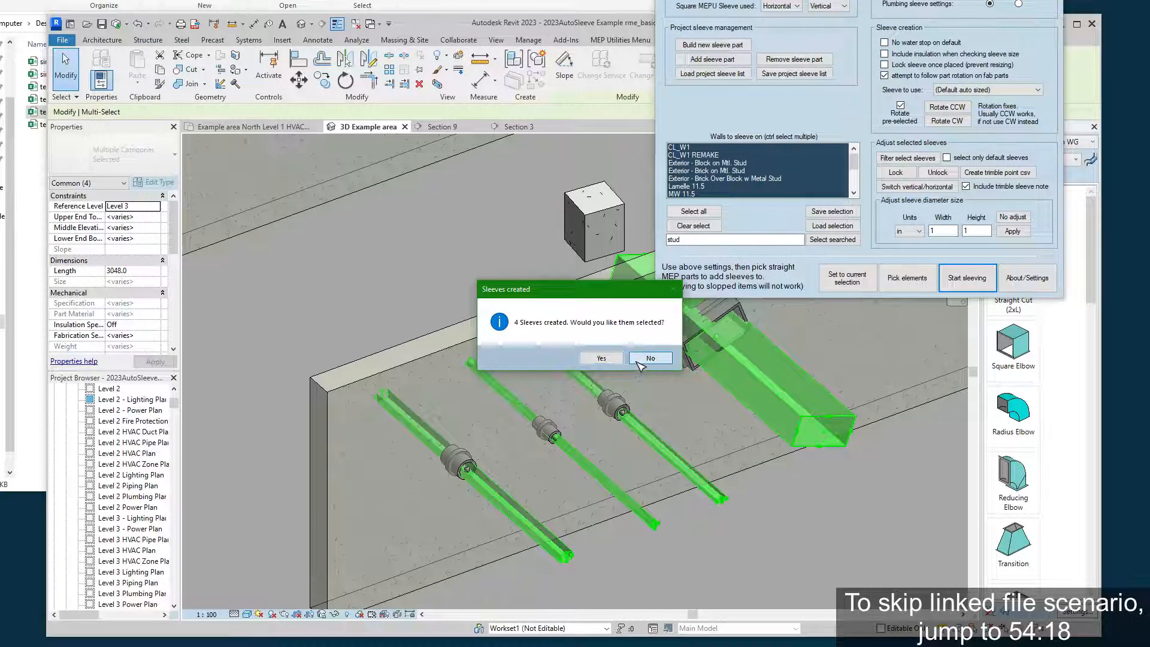
left_click(640, 362)
Try rotating the duct's square sleeve counterclockwise with the rotation fix, and undo that rotation.
left_click(729, 304)
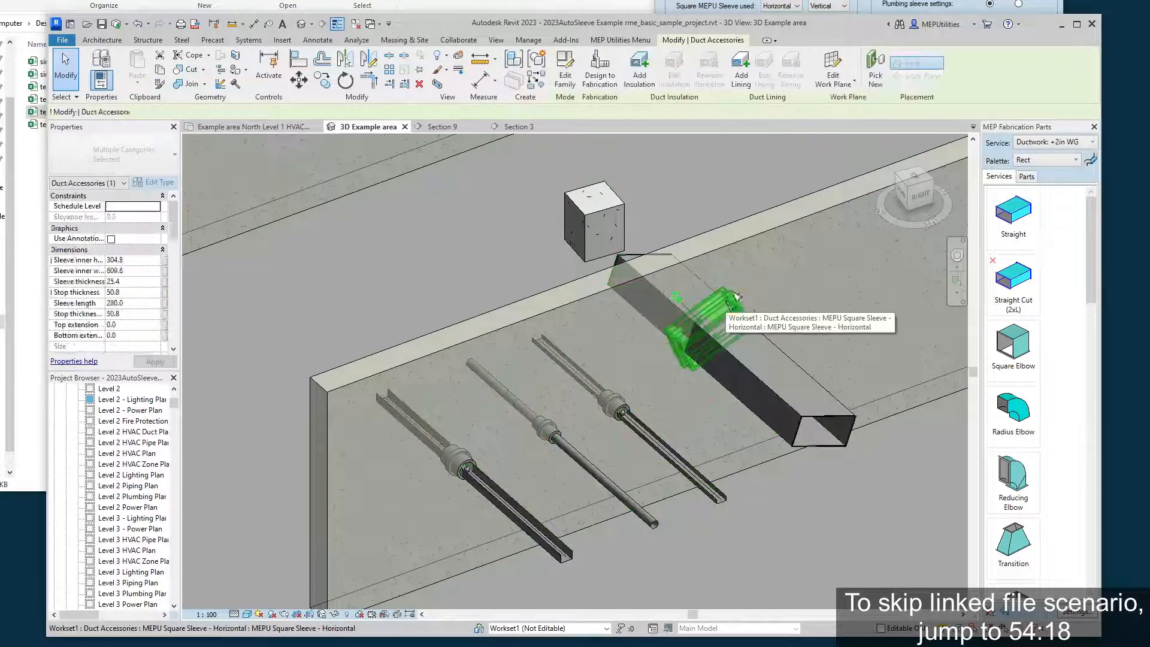
left_click(954, 6)
left_click(900, 106)
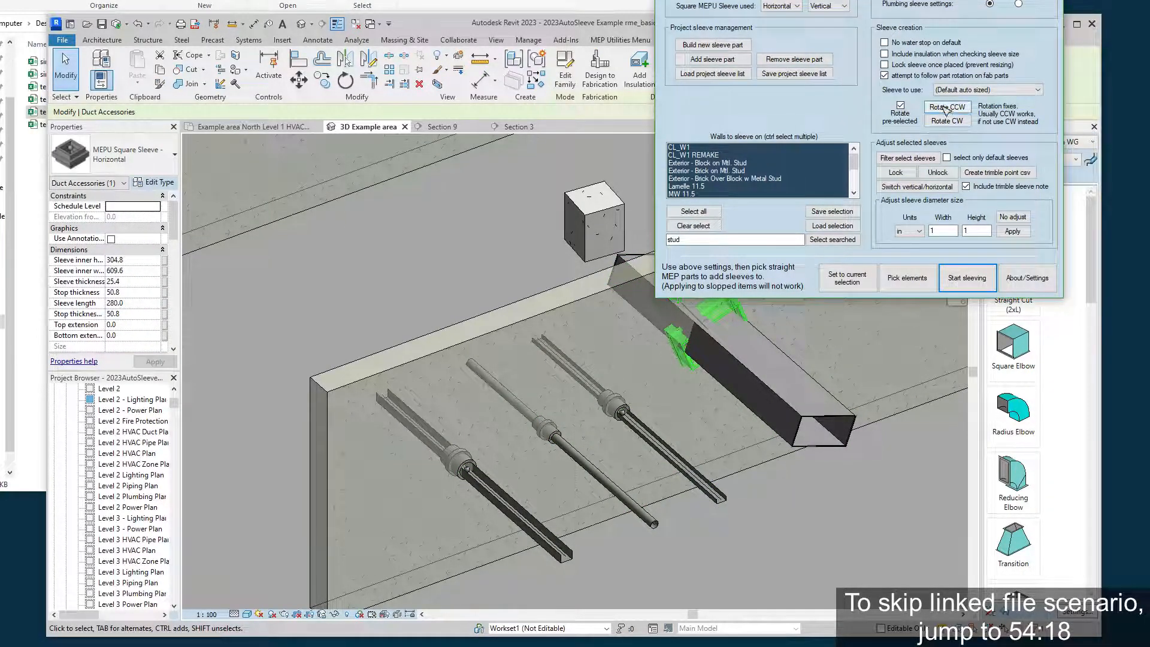
left_click(946, 108)
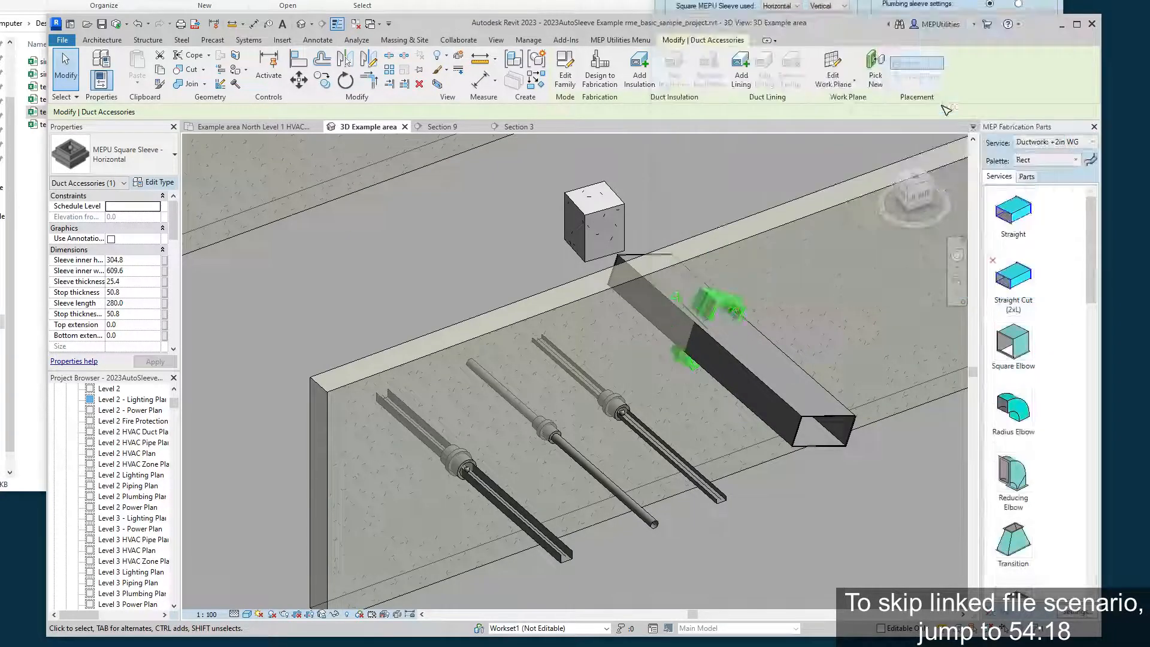
left_click(927, 4)
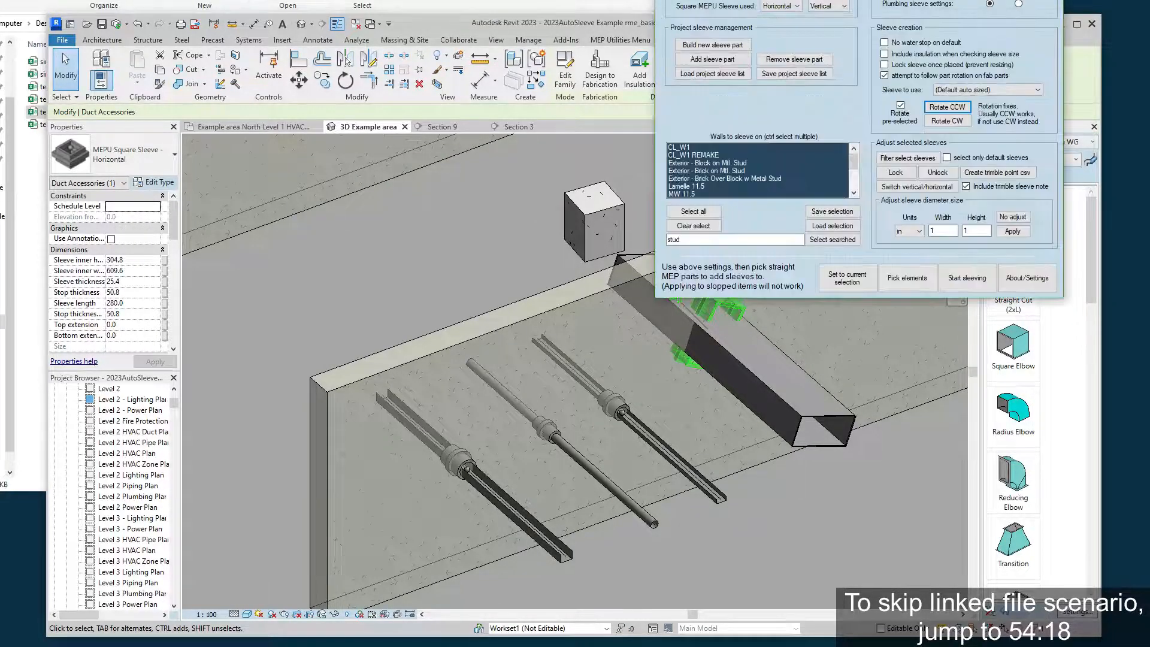
left_click(137, 23)
Rotate the duct's square sleeve clockwise with the rotation fix and clear the selection.
left_click(866, 6)
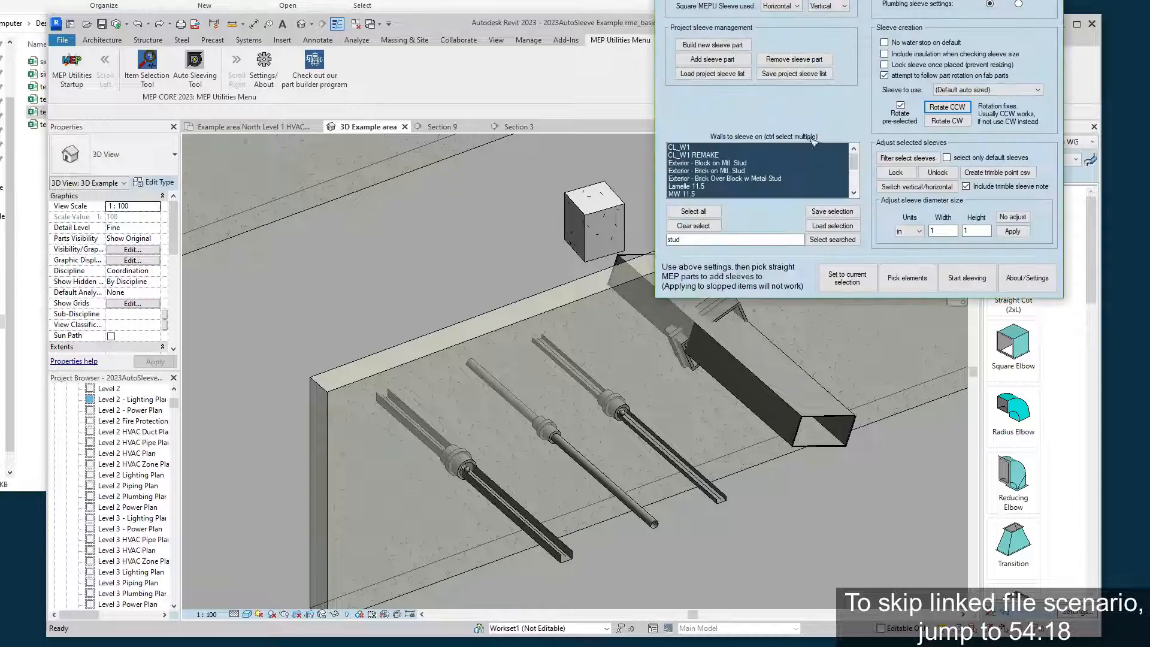
left_click(846, 520)
left_click(738, 302)
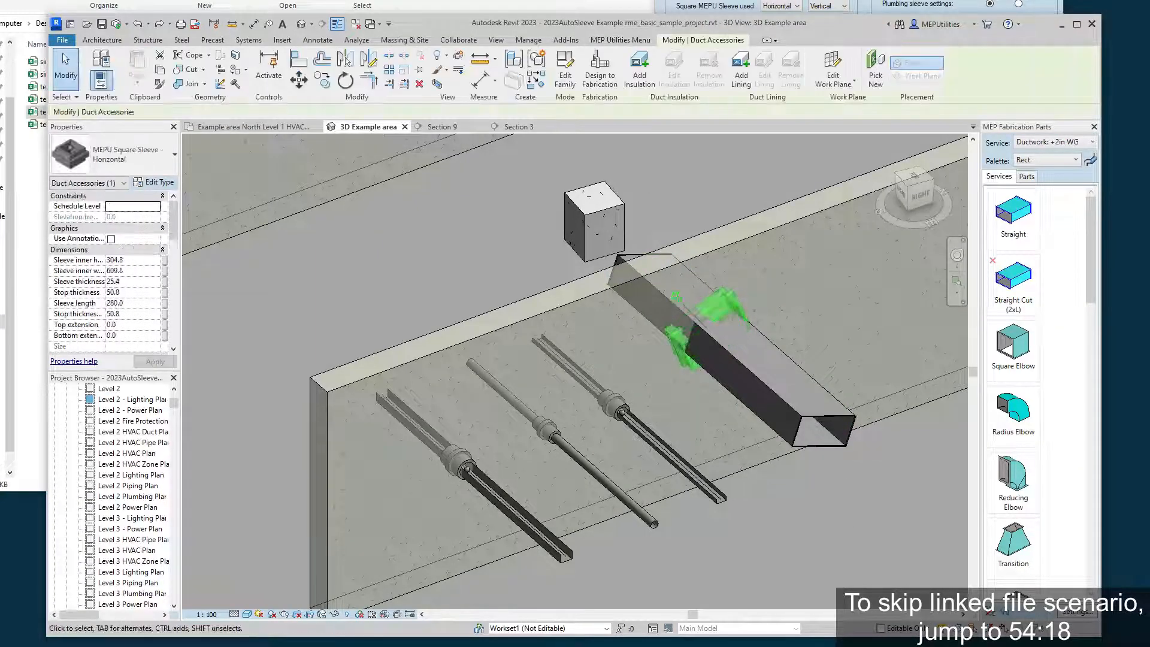
left_click(928, 5)
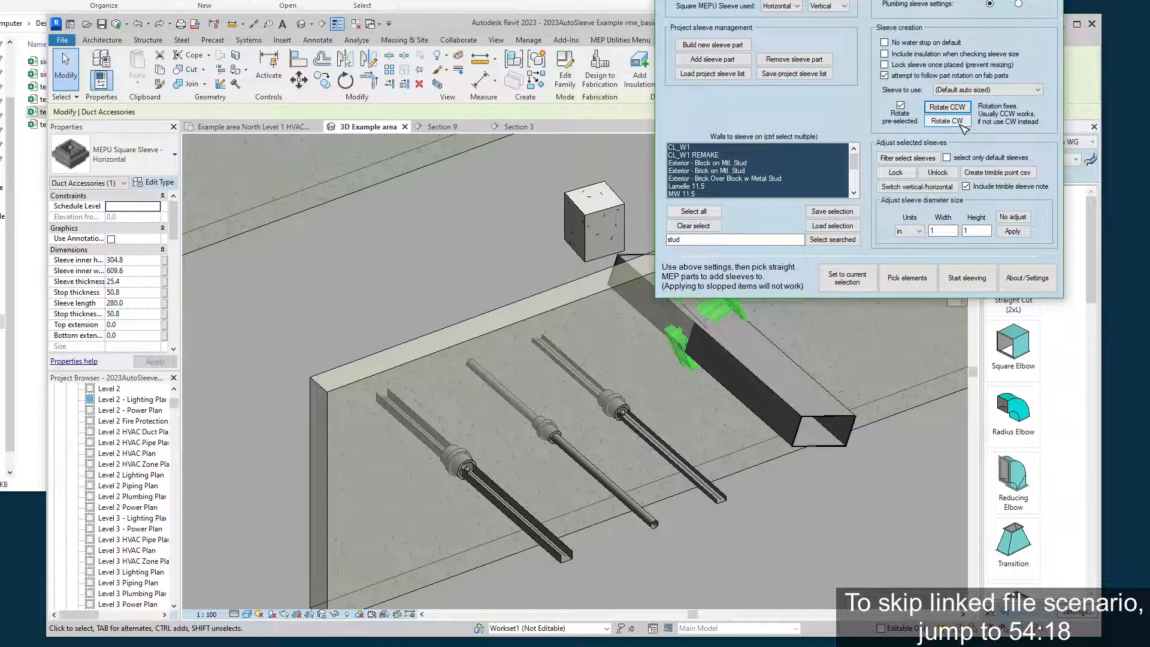
left_click(960, 123)
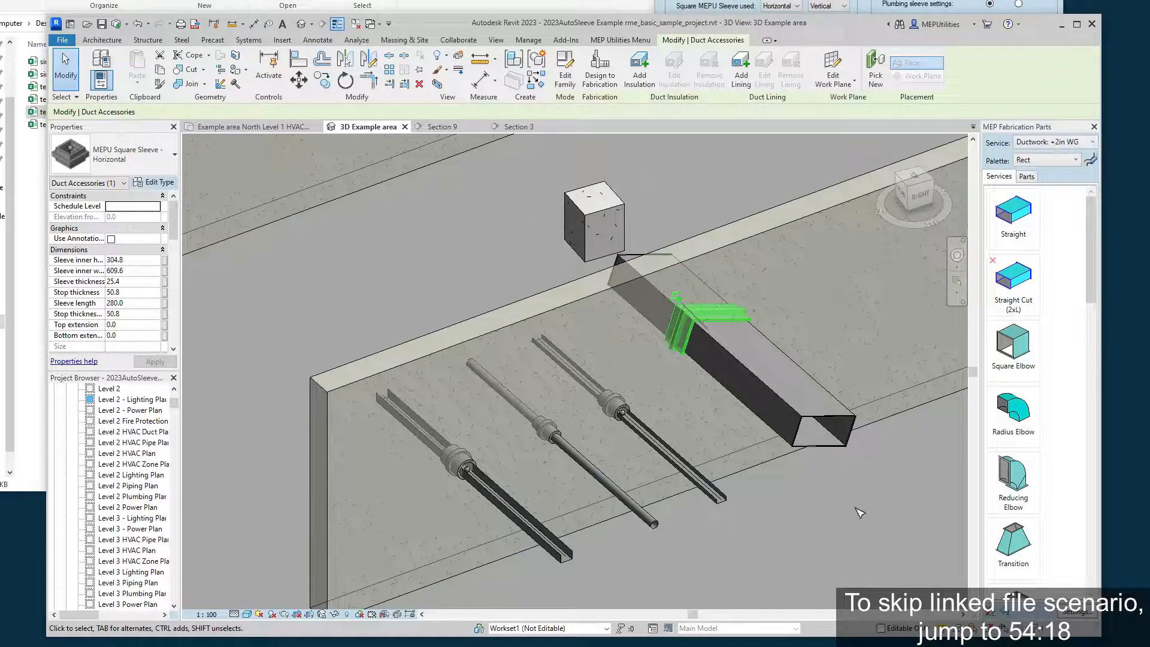
left_click(855, 517)
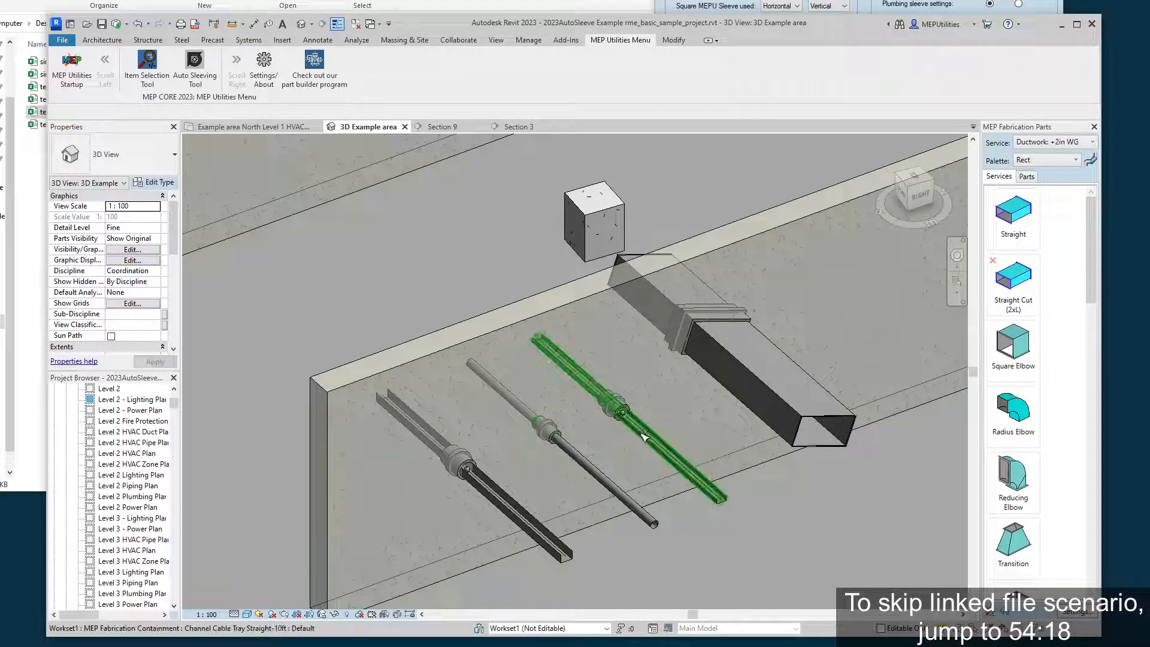
Select the channel cable tray beside the duct and examine the discipline sleeve settings that apply to it.
left_click(655, 451)
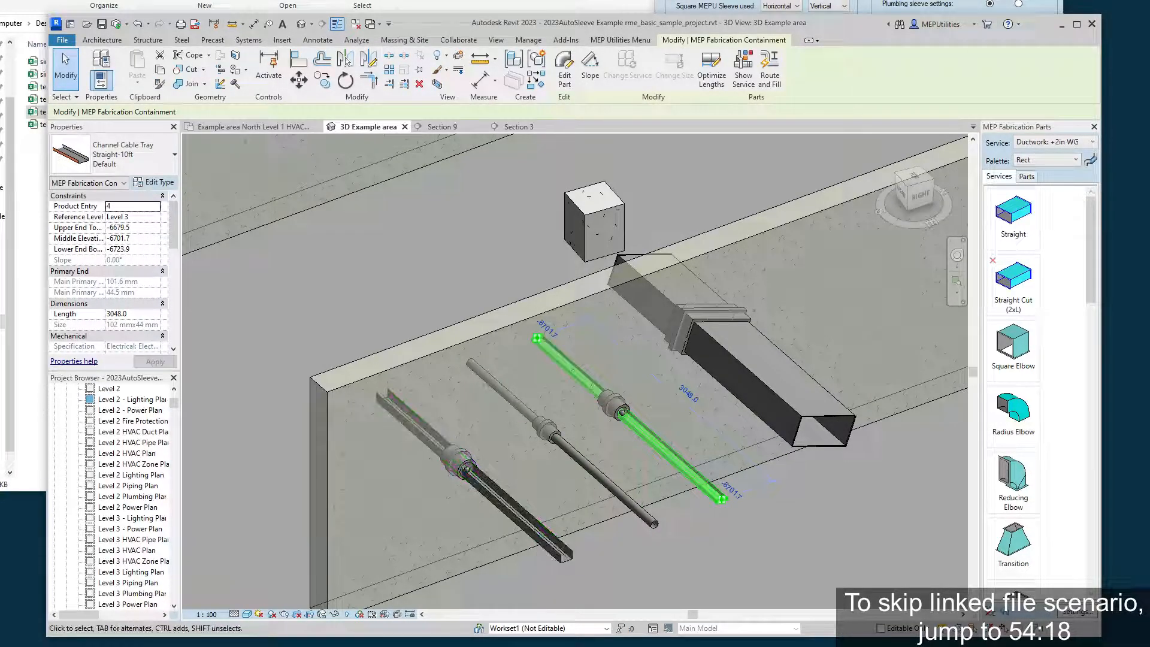
left_click_drag(955, 0, 891, 148)
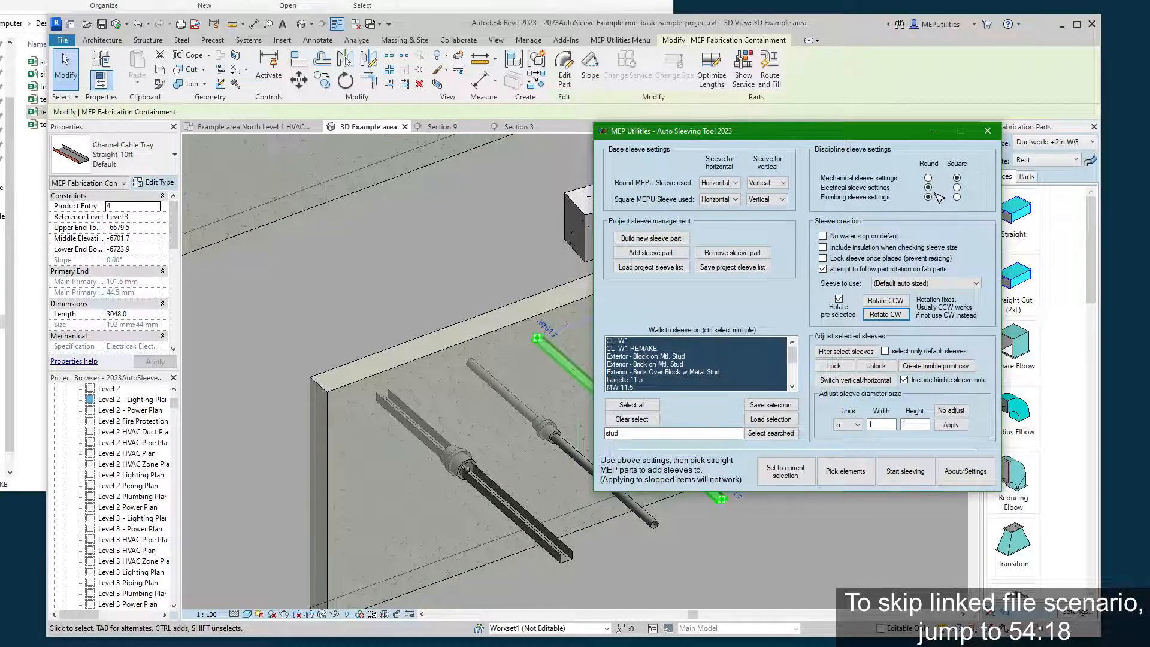
left_click_drag(839, 131, 941, 78)
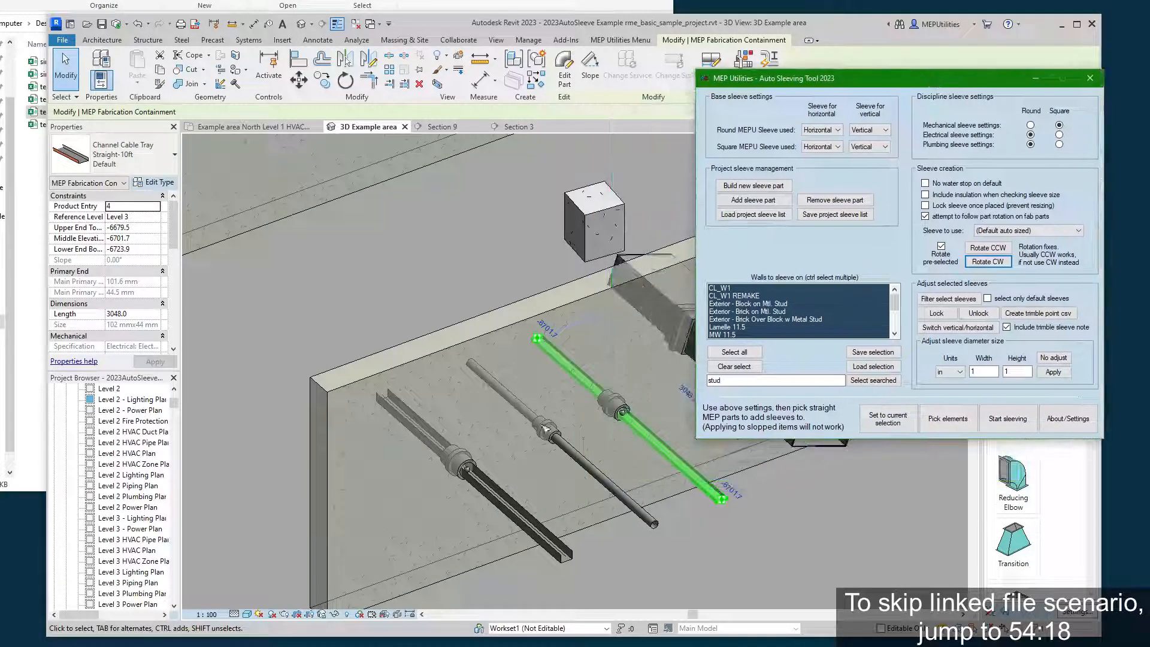
left_click(733, 521)
left_click(685, 509)
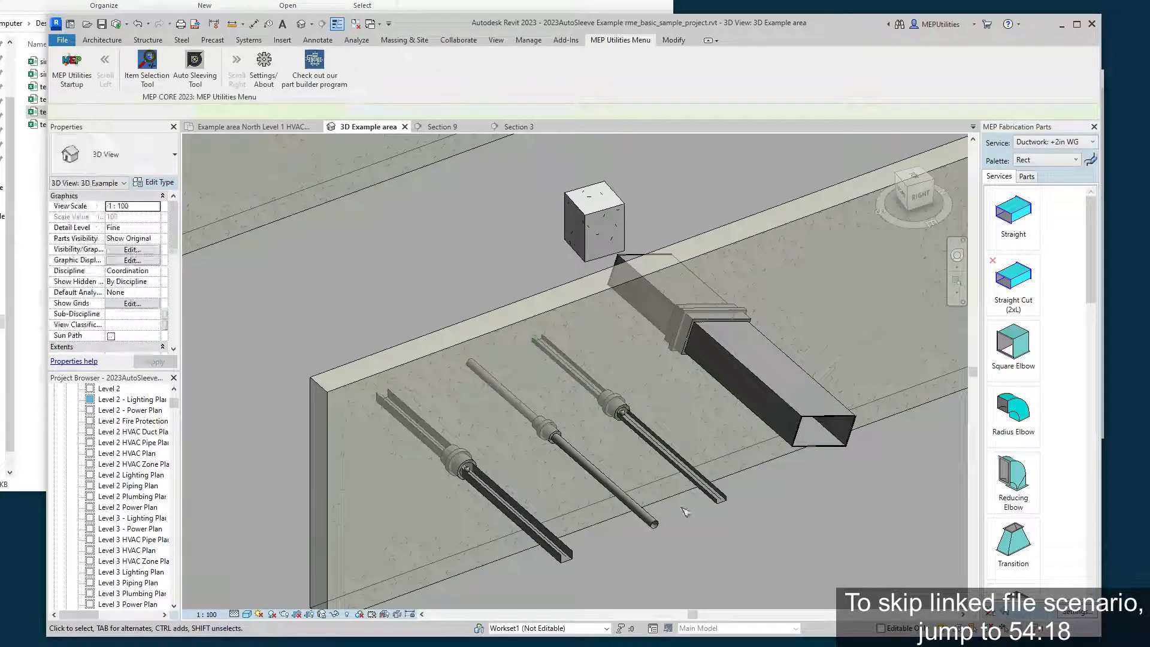
Delete the round sleeves on both cable trays.
left_click(617, 401)
left_click(460, 461, "ctrl")
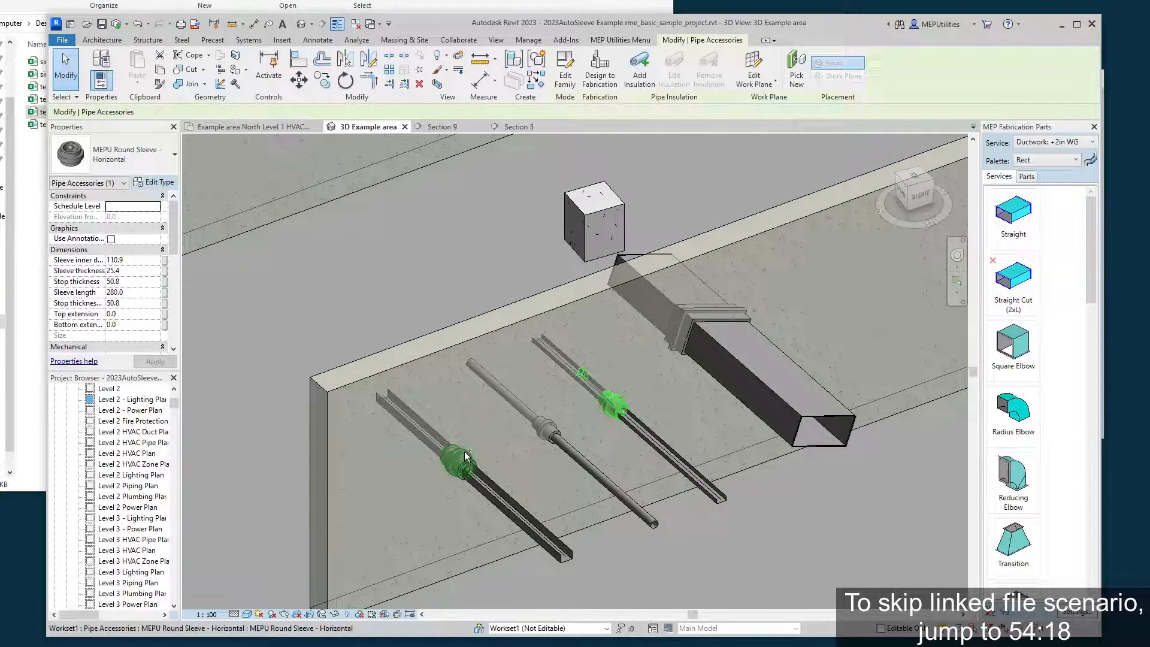
left_click(595, 454)
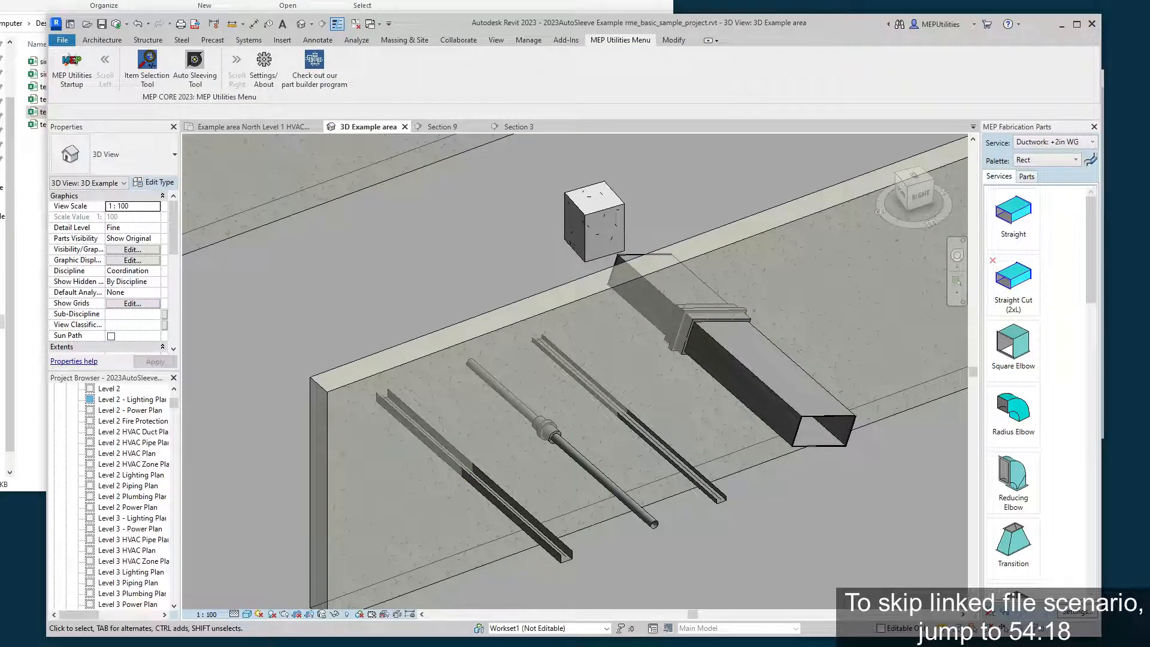
Set electrical sleeves to Square, manually pick both cable trays, and create their sleeves with the new sleeves selected.
left_click(1102, 180)
left_click(1059, 135)
left_click(923, 411)
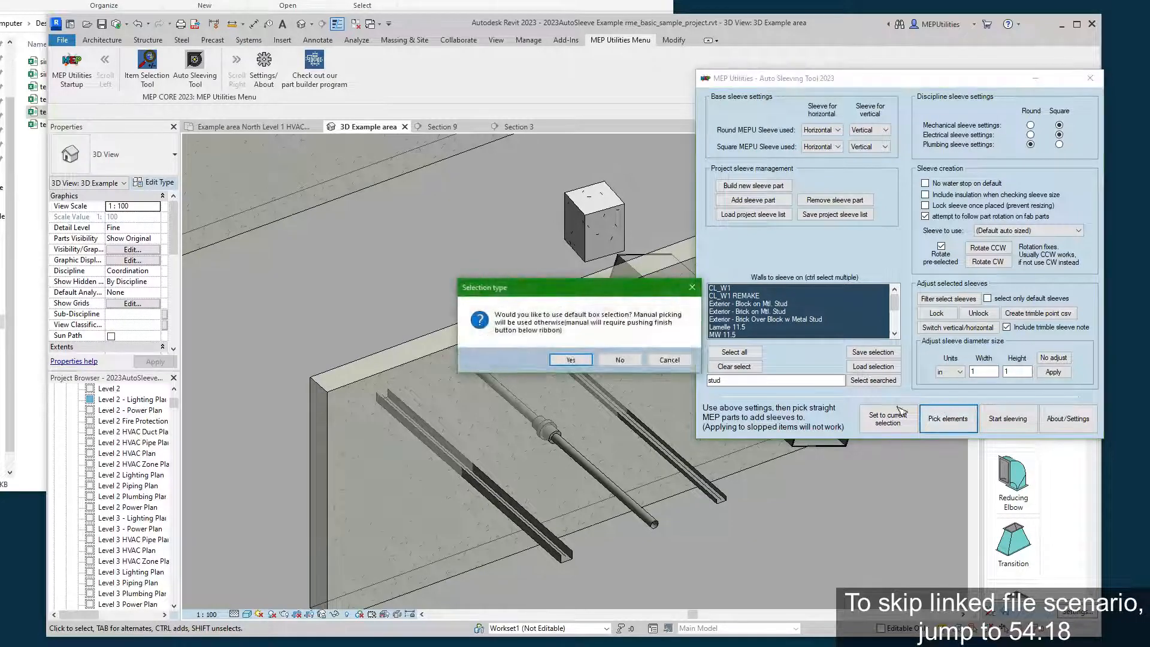
left_click(619, 359)
left_click(662, 457)
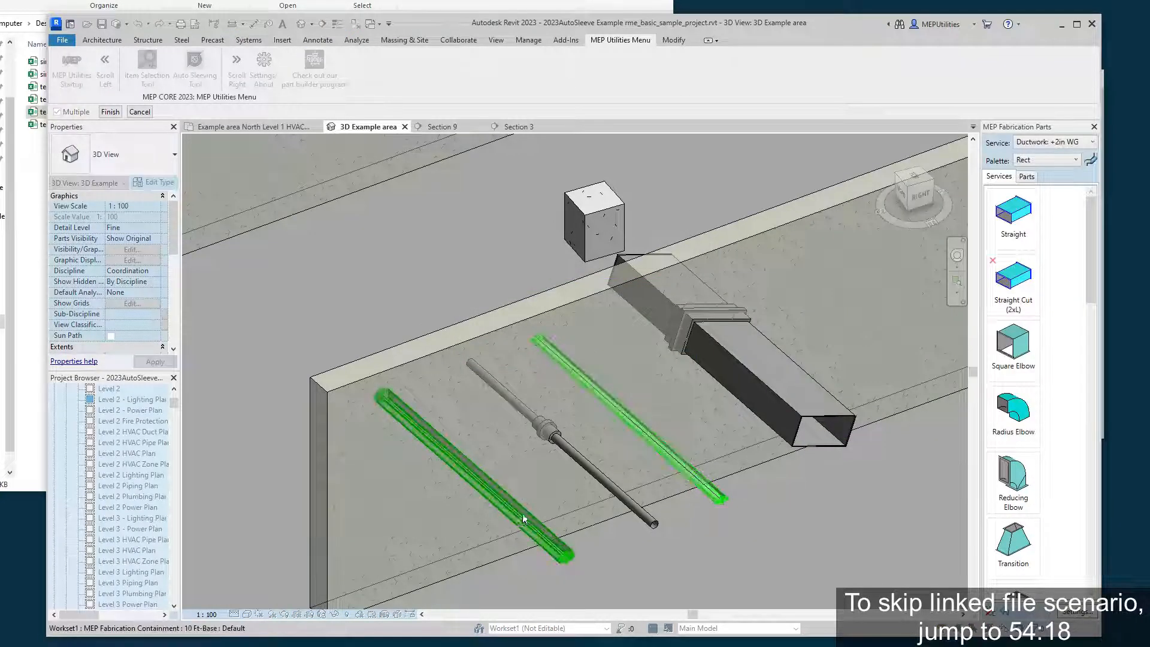
left_click(110, 111)
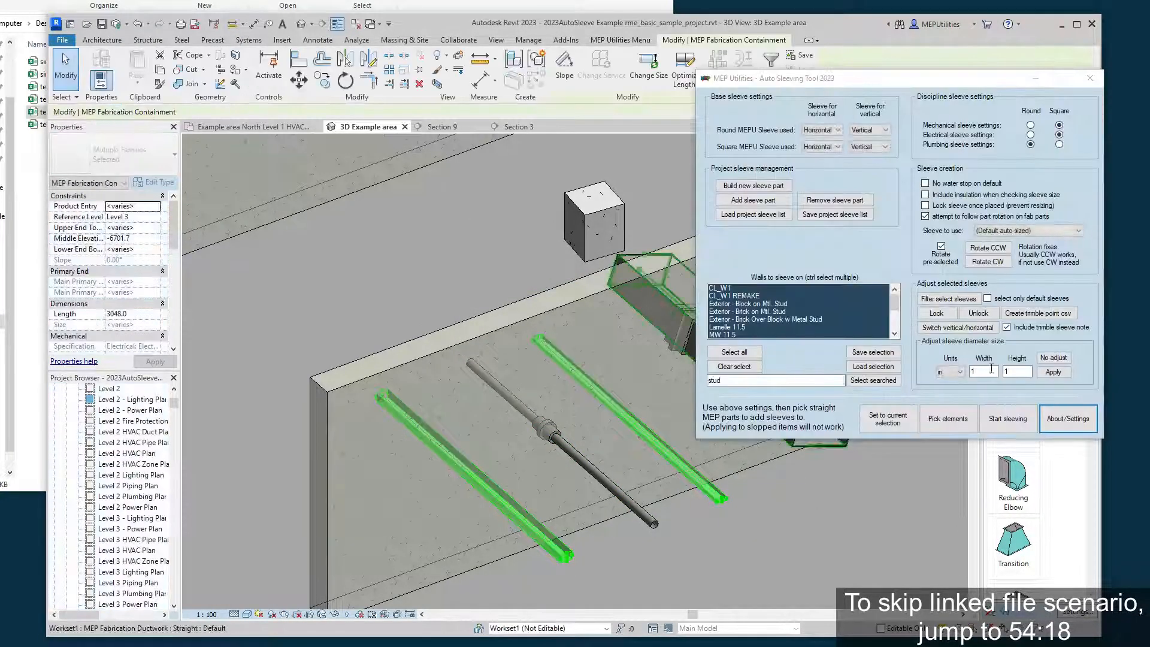
left_click(1008, 418)
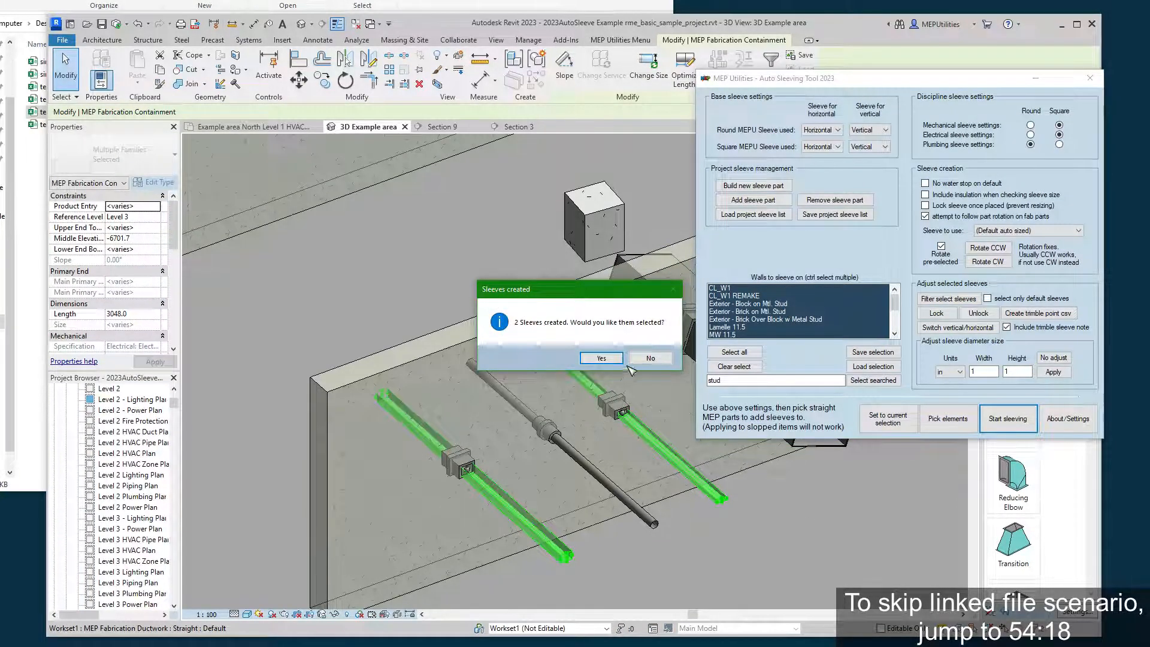
left_click(602, 358)
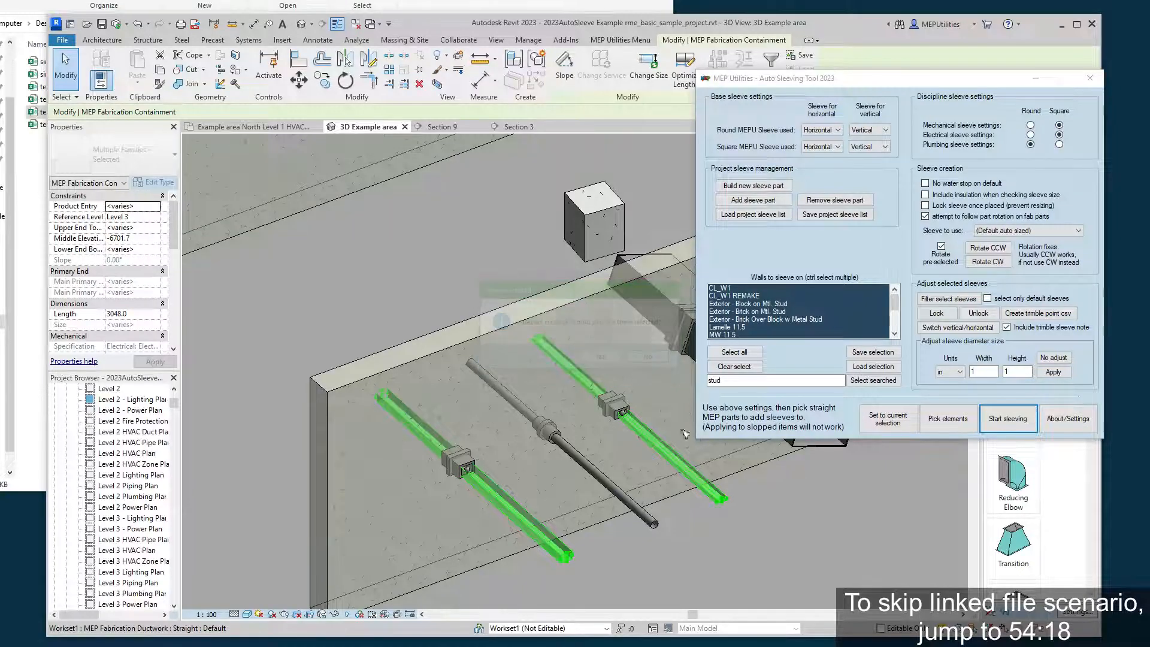
Examine the square sleeves on the cable trays and select the wall to check its linked Revit model.
middle_click_drag(686, 433, 527, 341, "shift")
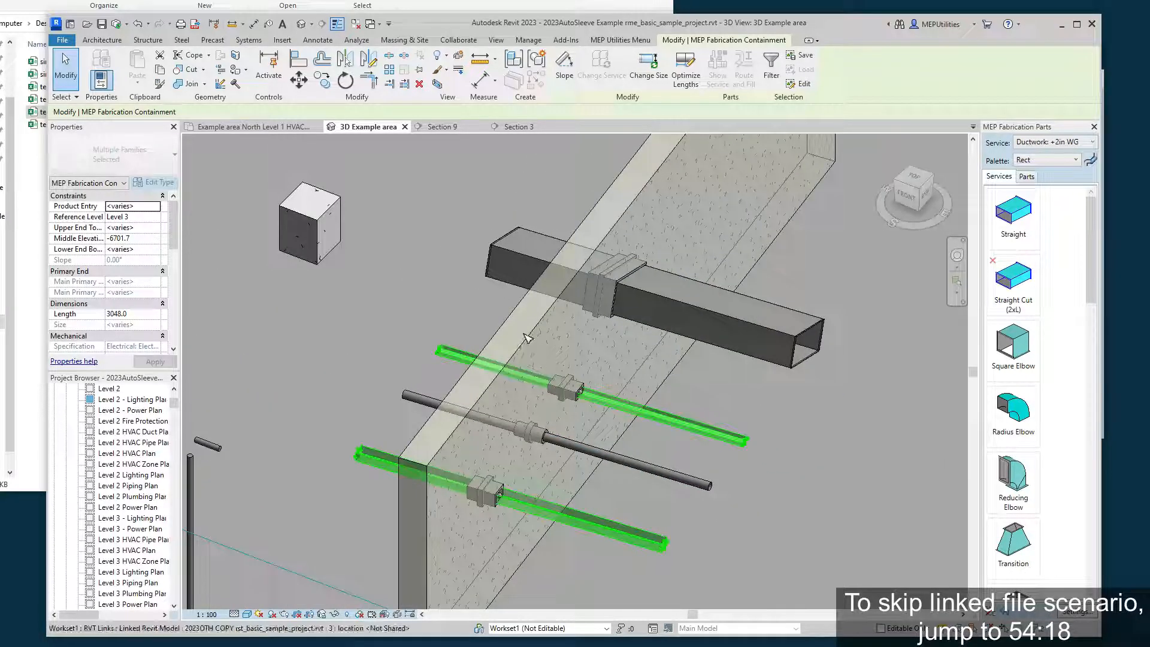
left_click(527, 339)
middle_click_drag(753, 395, 637, 380)
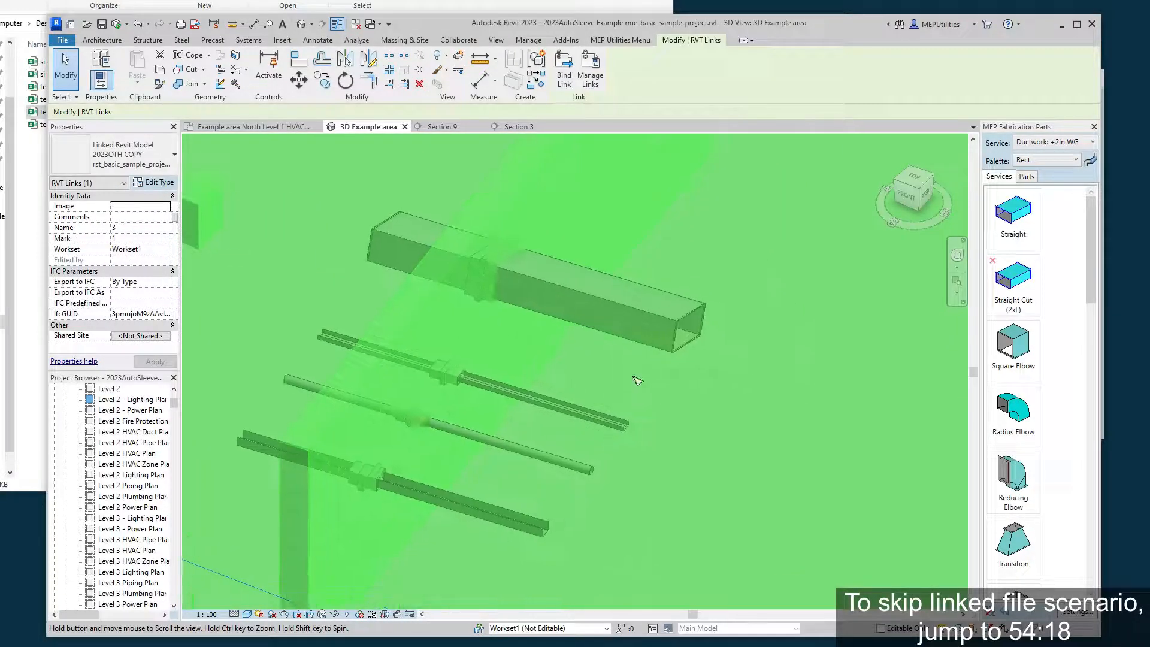
left_click(779, 366)
scroll(779, 365, "down", 2)
middle_click_drag(778, 365, 469, 331)
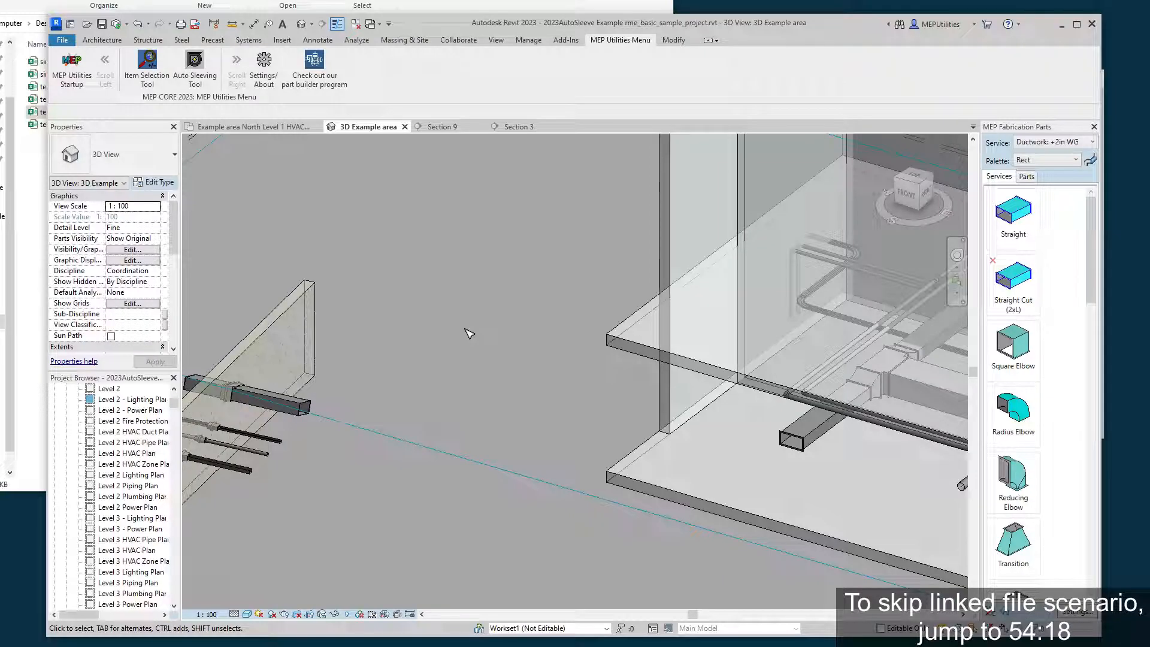
left_click(277, 330)
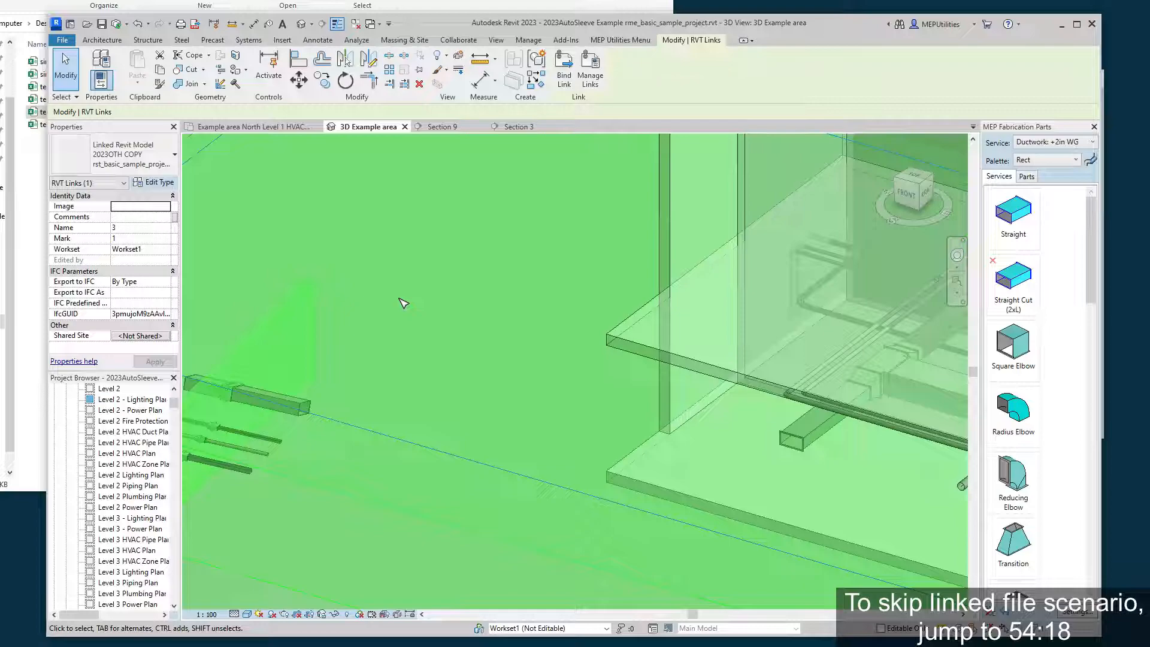
left_click(434, 296)
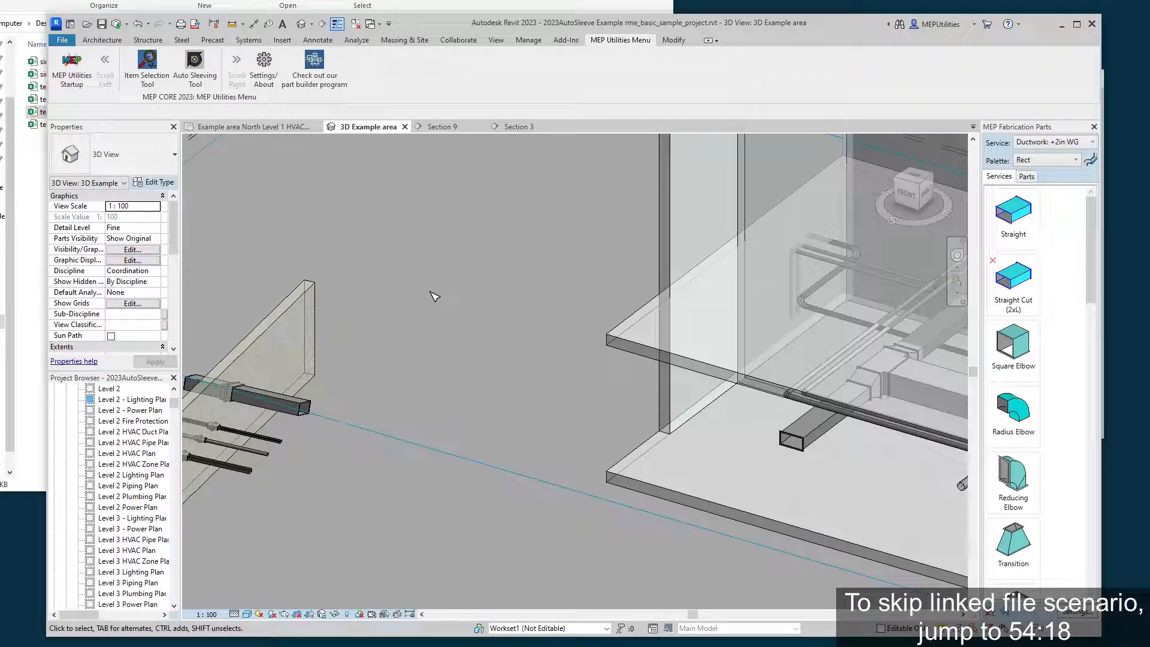
middle_click_drag(437, 297, 446, 337, "shift")
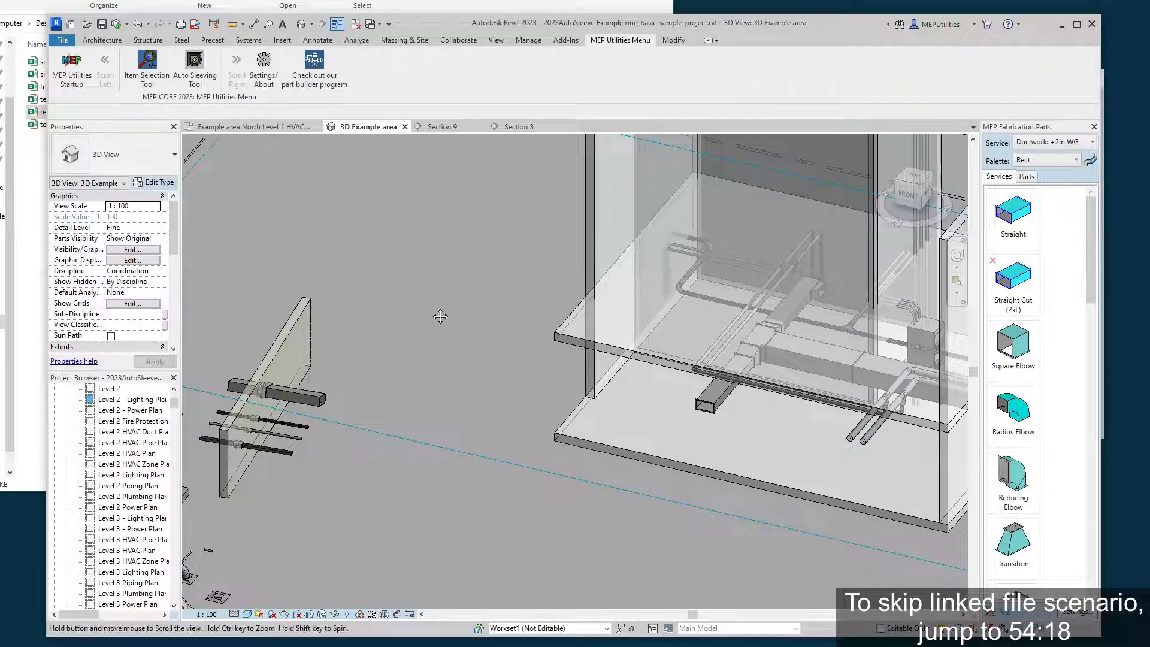
middle_click_drag(440, 317, 395, 314)
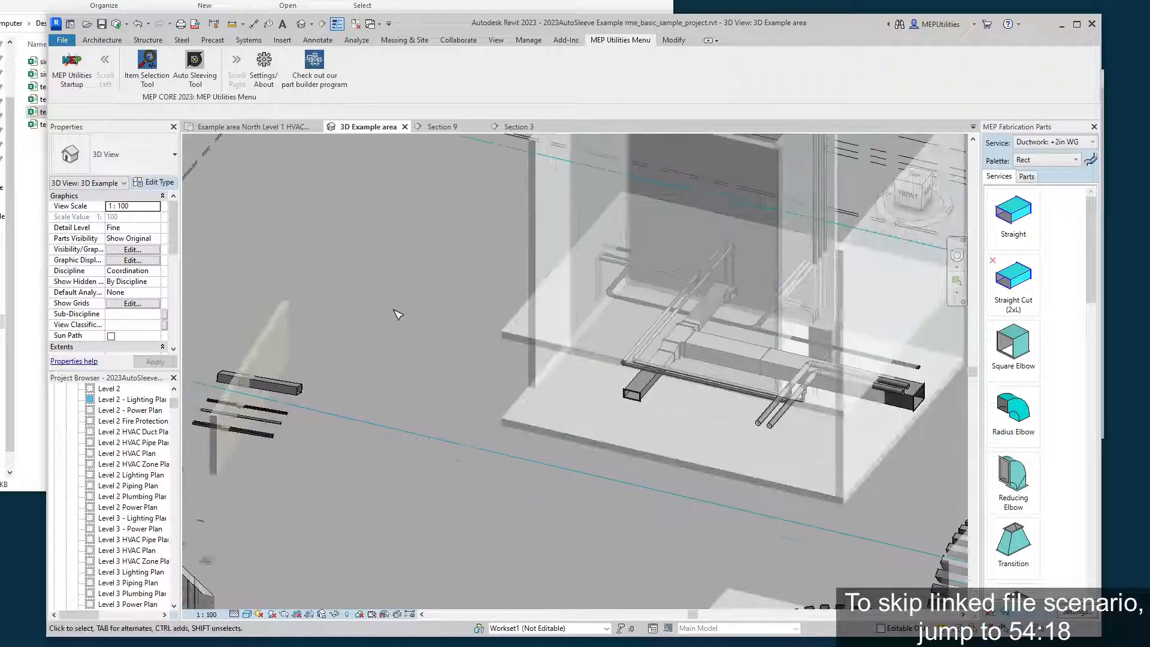
Examine the building section's Level 2 floor in relation to the surrounding duct and pipe runs.
left_click(524, 351)
middle_click_drag(524, 351, 467, 369, "shift")
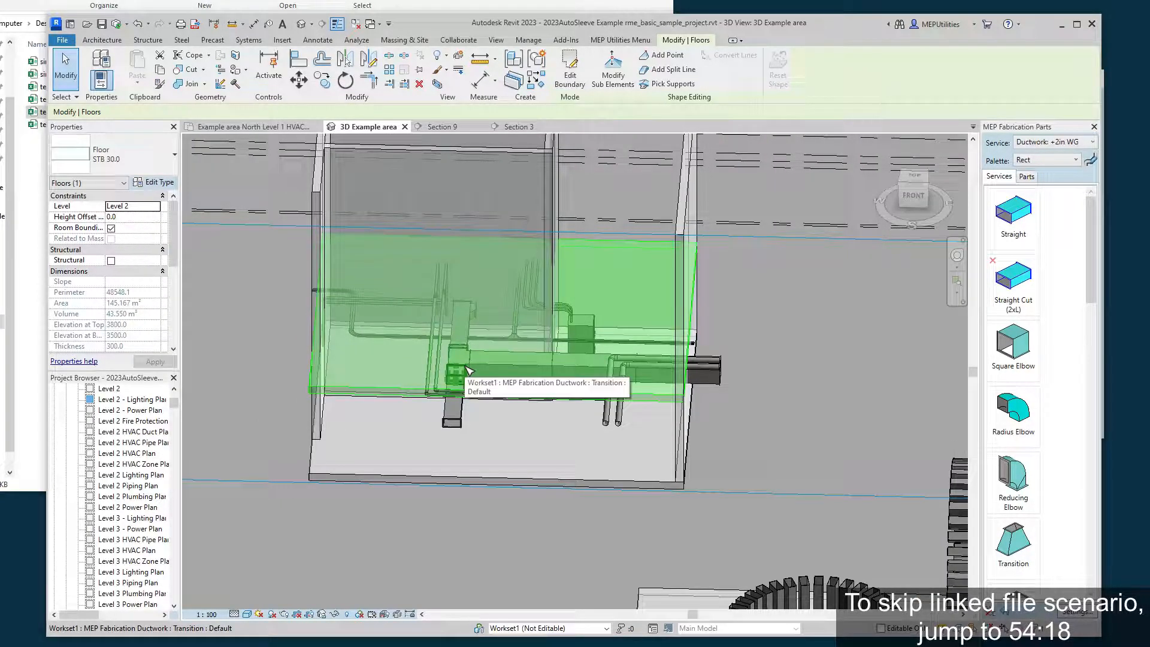
middle_click_drag(674, 428, 812, 414, "shift")
left_click(692, 382)
scroll(690, 382, "up", 1)
middle_click_drag(303, 439, 247, 479)
scroll(477, 418, "down", 1)
scroll(375, 425, "up", 1)
scroll(379, 430, "up", 1)
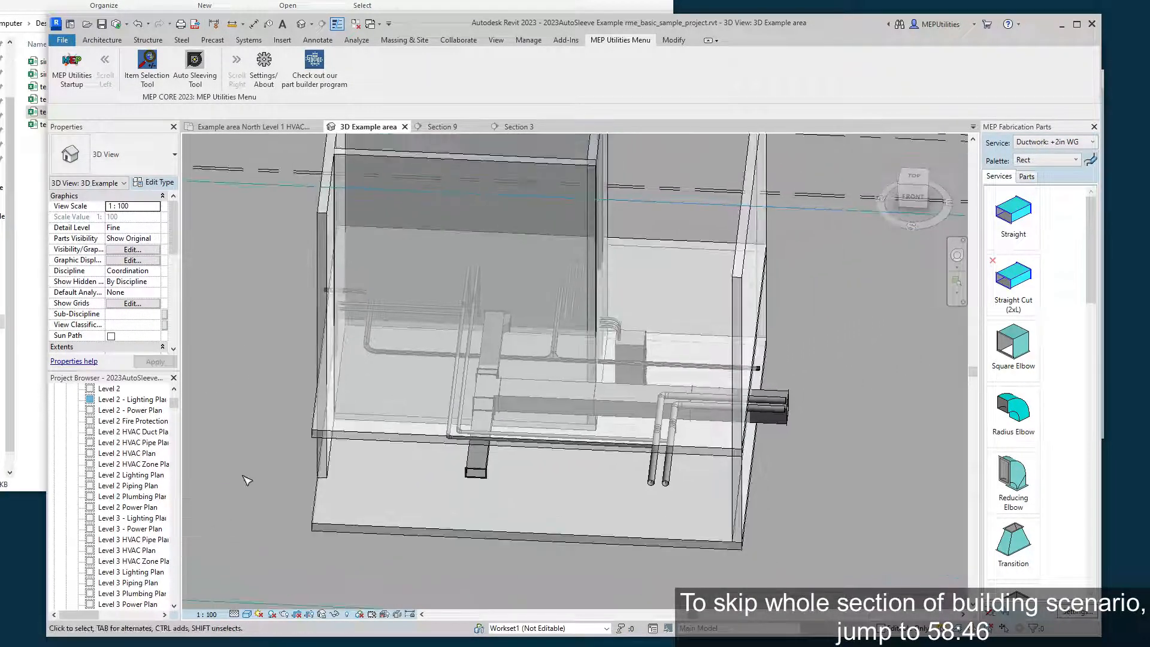
scroll(693, 402, "up", 1)
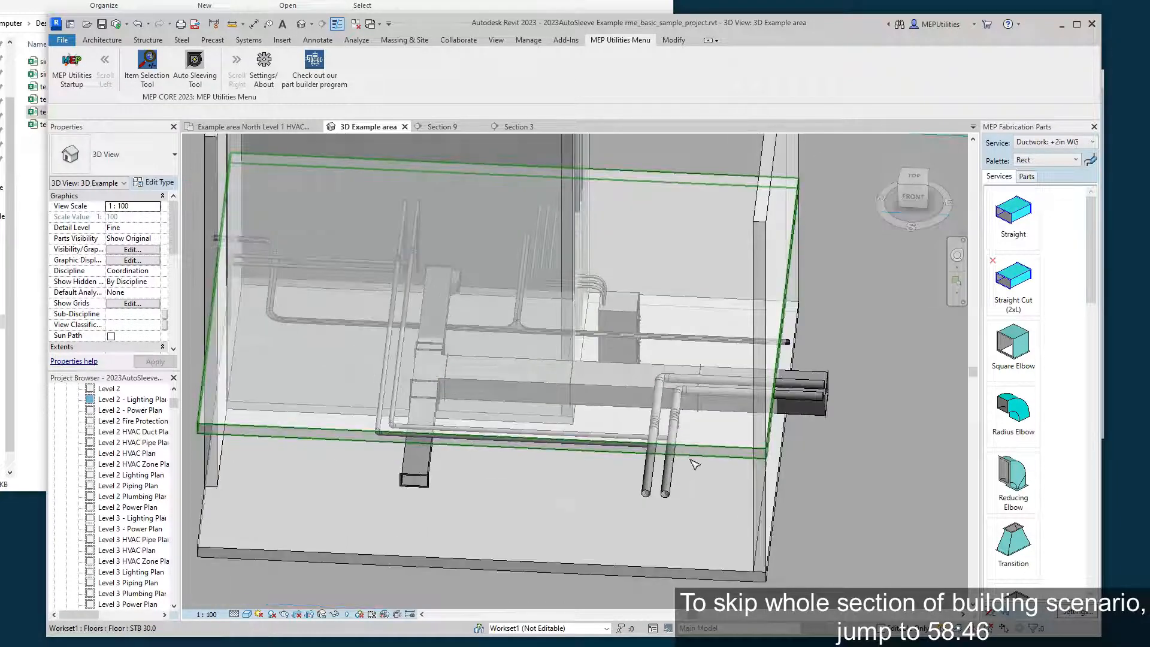
left_click(692, 459)
middle_click_drag(641, 473, 598, 484, "shift")
key("Escape")
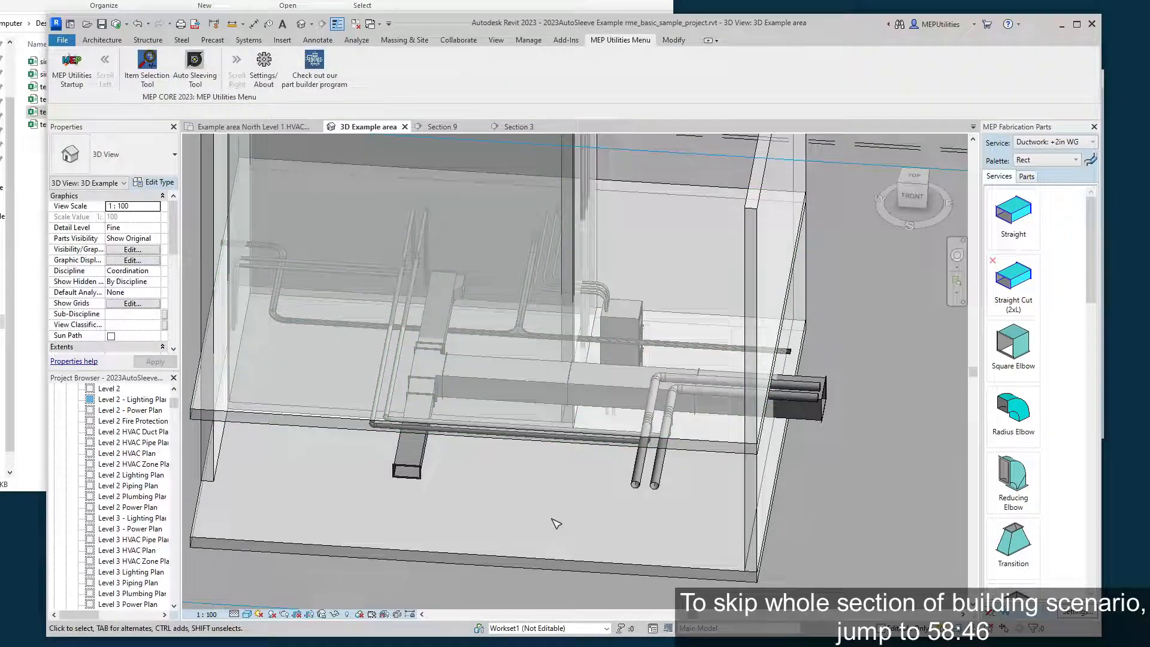
Select the Level 1 floor and examine where the ducts, pipes and conduits above it cross the walls.
left_click(476, 557)
middle_click_drag(539, 515, 526, 517, "shift")
middle_click_drag(526, 517, 599, 499)
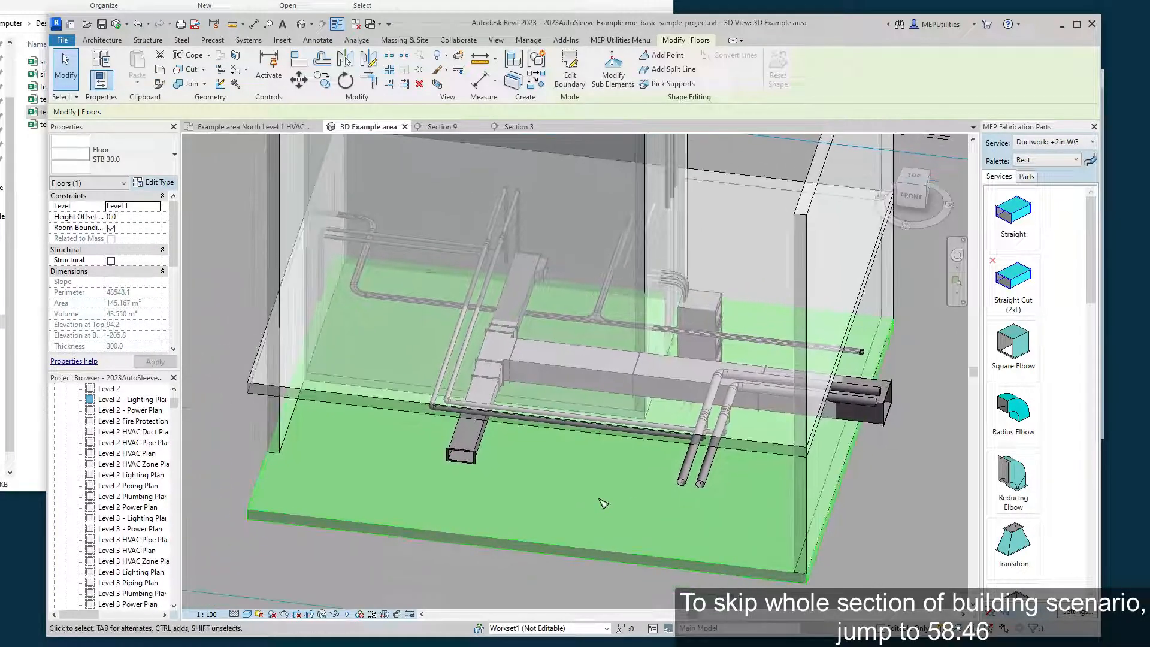
scroll(601, 501, "up", 2)
middle_click_drag(771, 437, 853, 387, "shift")
middle_click_drag(892, 341, 707, 258, "shift")
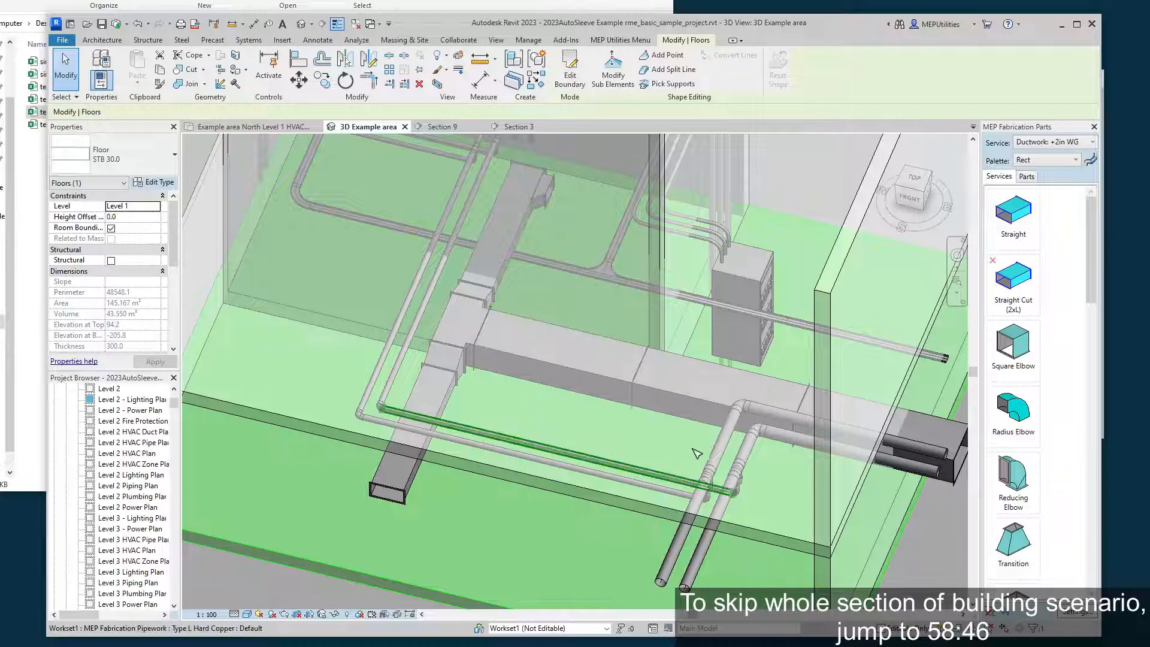
middle_click_drag(451, 217, 477, 340)
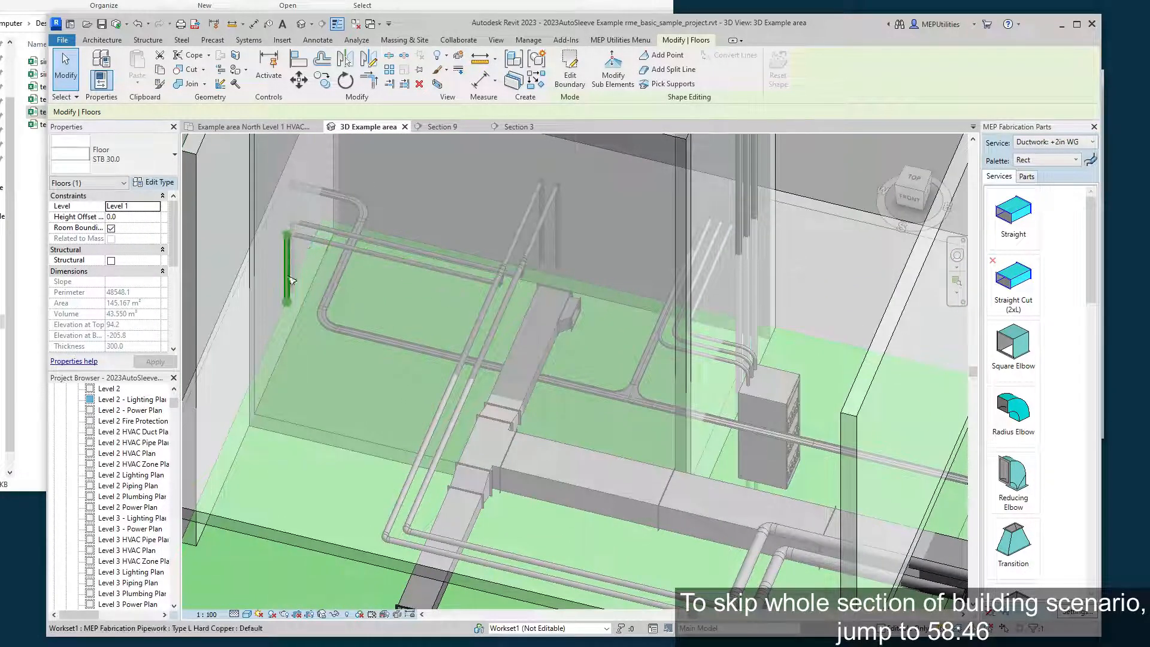
middle_click_drag(457, 235, 504, 261)
middle_click_drag(910, 438, 794, 416)
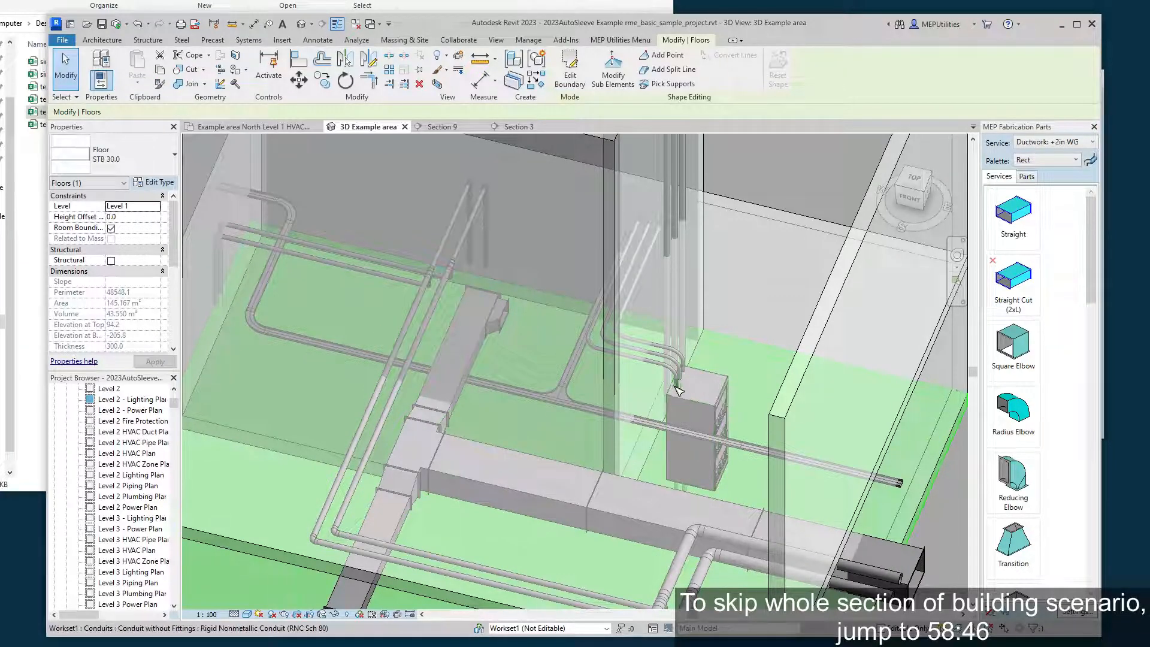
middle_click_drag(698, 409, 635, 417)
left_click(747, 222)
scroll(740, 224, "down", 1)
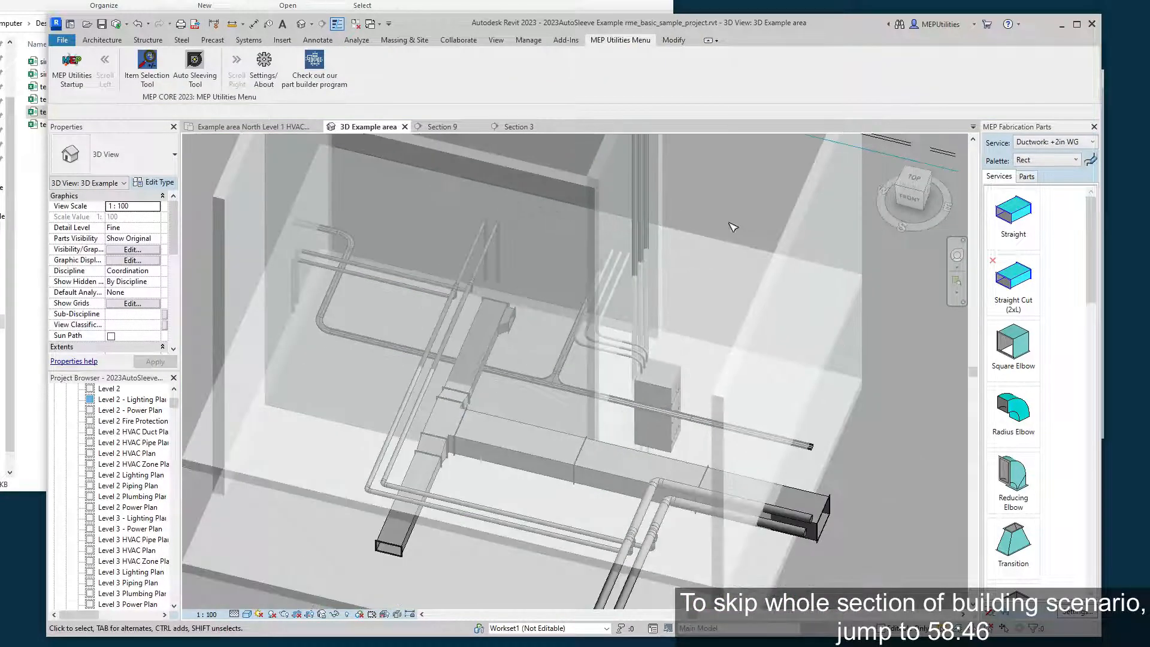
Inspect the vertical Type L Hard Copper pipe and follow its path through the floors.
middle_click_drag(705, 237, 670, 329)
scroll(716, 263, "up", 1)
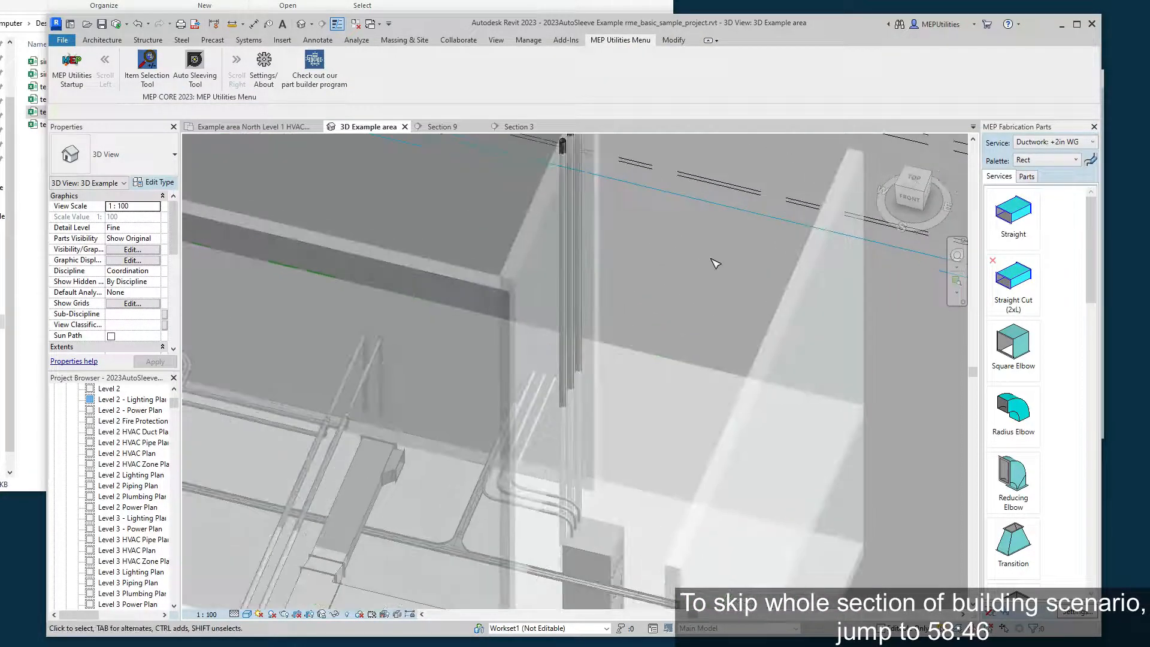
left_click(576, 236)
scroll(706, 257, "up", 3)
mouse_move(706, 257)
middle_mouse_down()
mouse_move(671, 339)
mouse_move(611, 373)
mouse_move(690, 256)
middle_mouse_up()
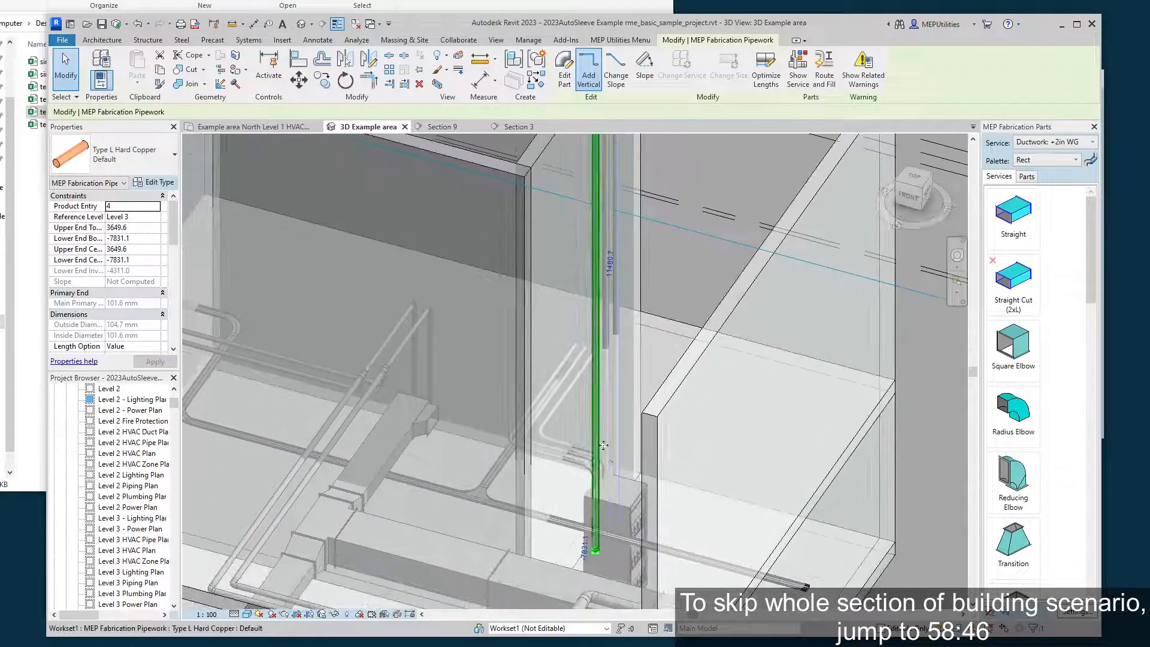
middle_click_drag(606, 446, 683, 295)
middle_click_drag(631, 398, 666, 395, "shift")
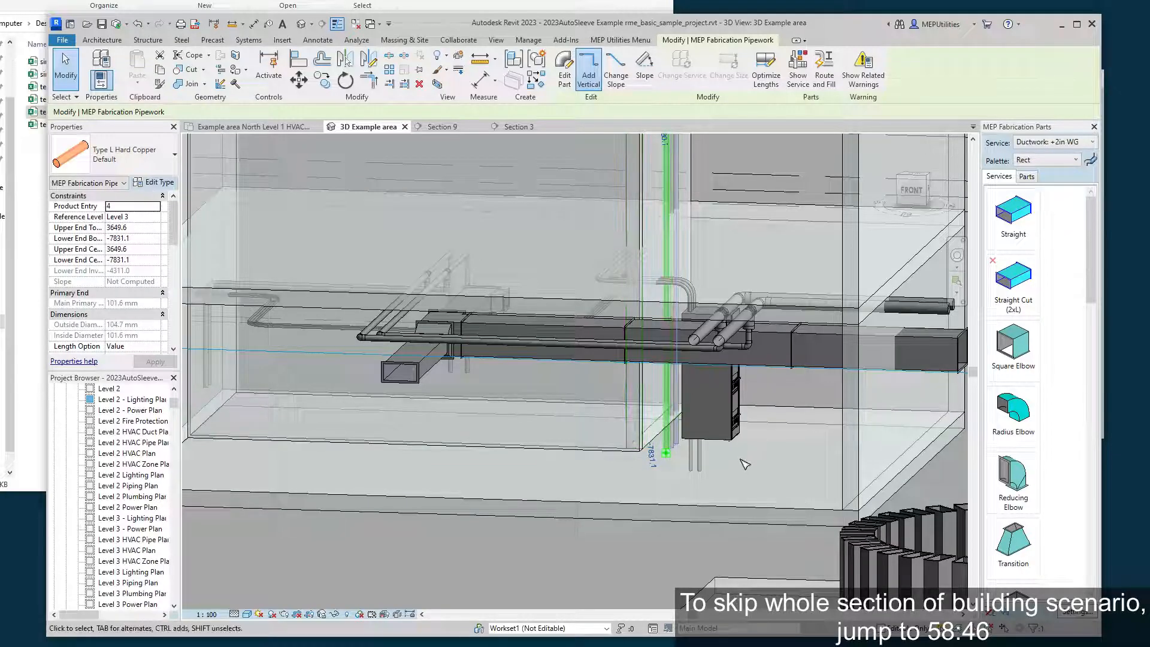
Examine the Level 2 and Level 1 floors with the walls around the vertical risers, and clear the selection.
left_click(683, 464)
middle_click_drag(680, 467, 625, 547)
left_click_drag(638, 324, 676, 320)
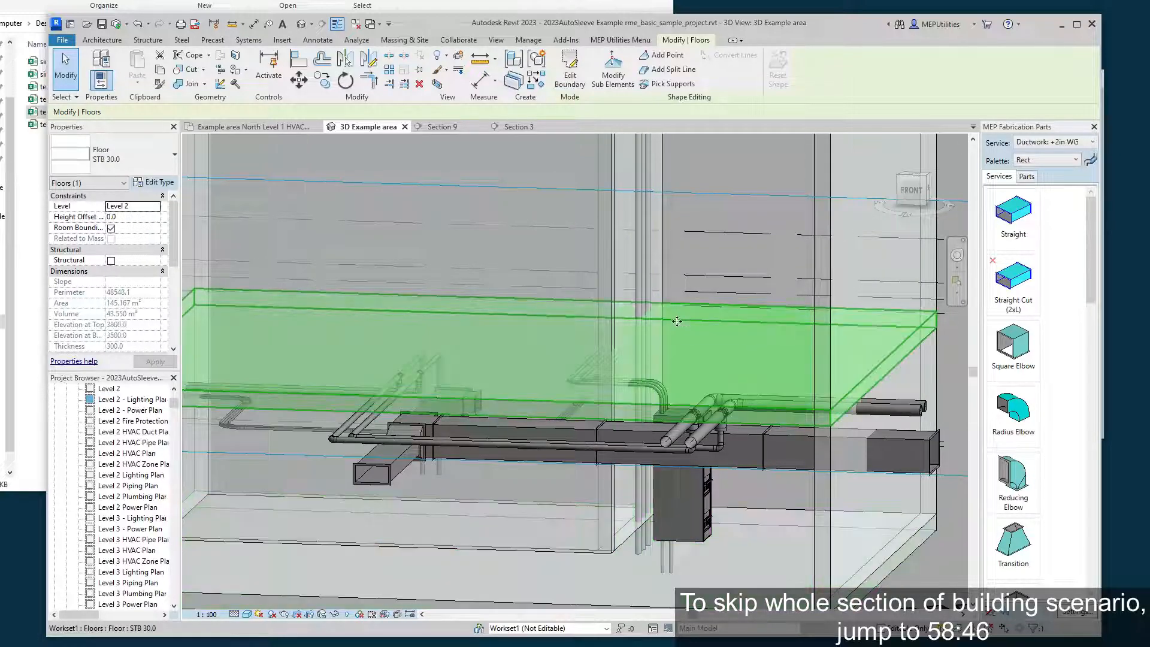
middle_click_drag(688, 301, 673, 517)
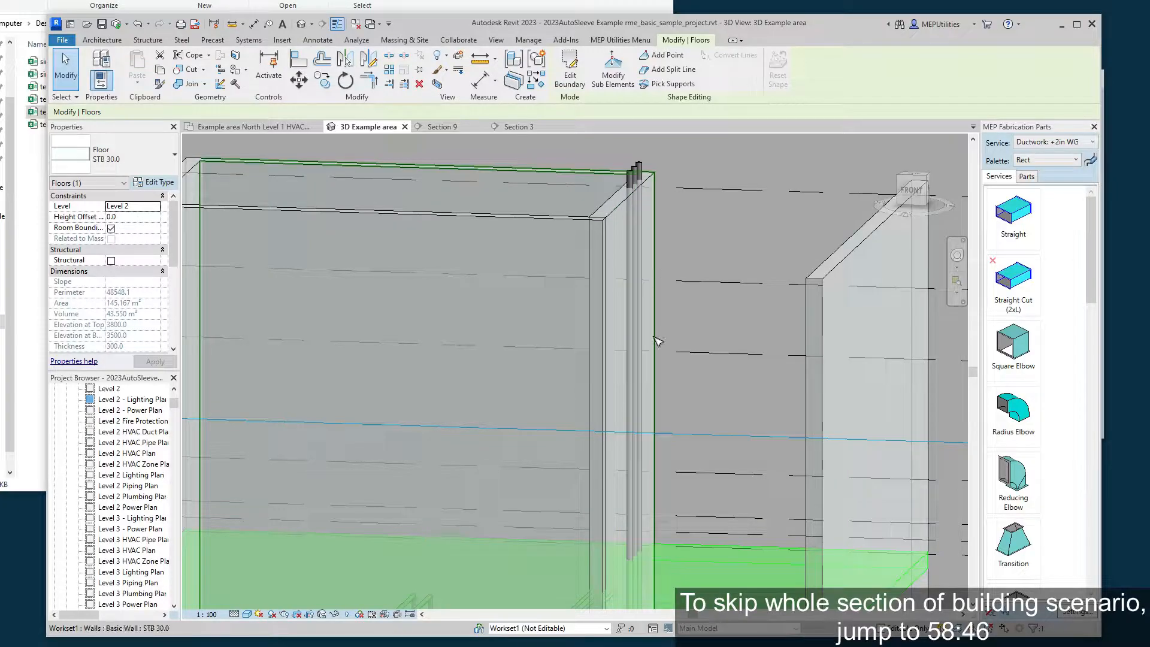
scroll(680, 275, "down", 5)
left_click(905, 455)
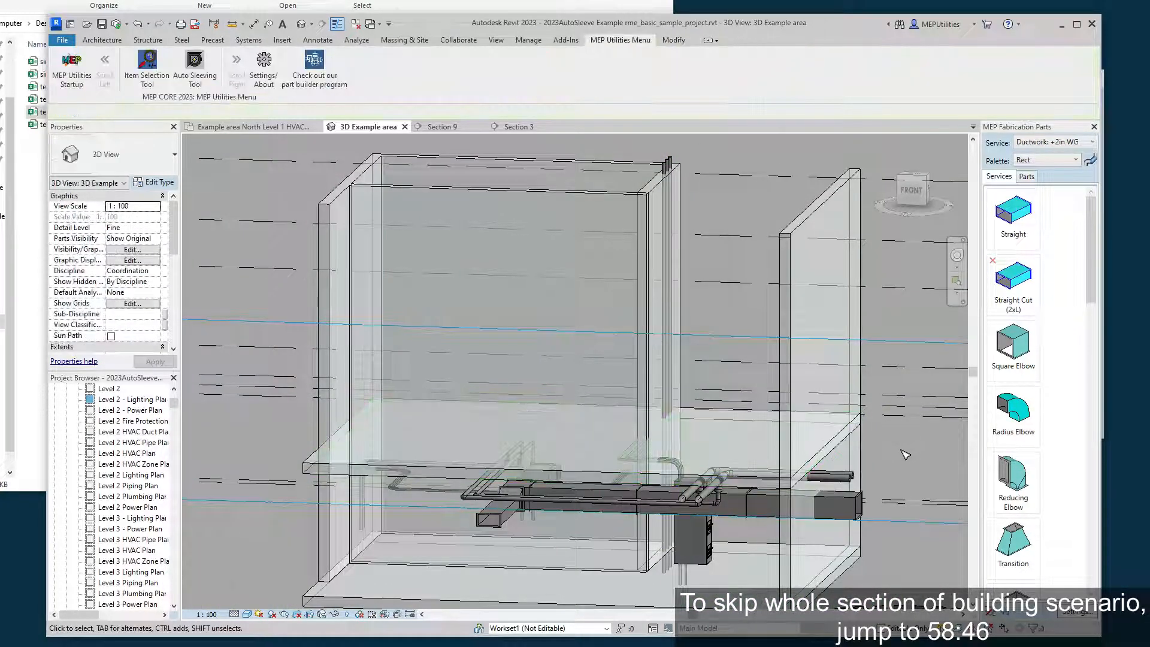
middle_click_drag(901, 451, 843, 399)
left_click(687, 506)
middle_click_drag(688, 507, 648, 530, "shift")
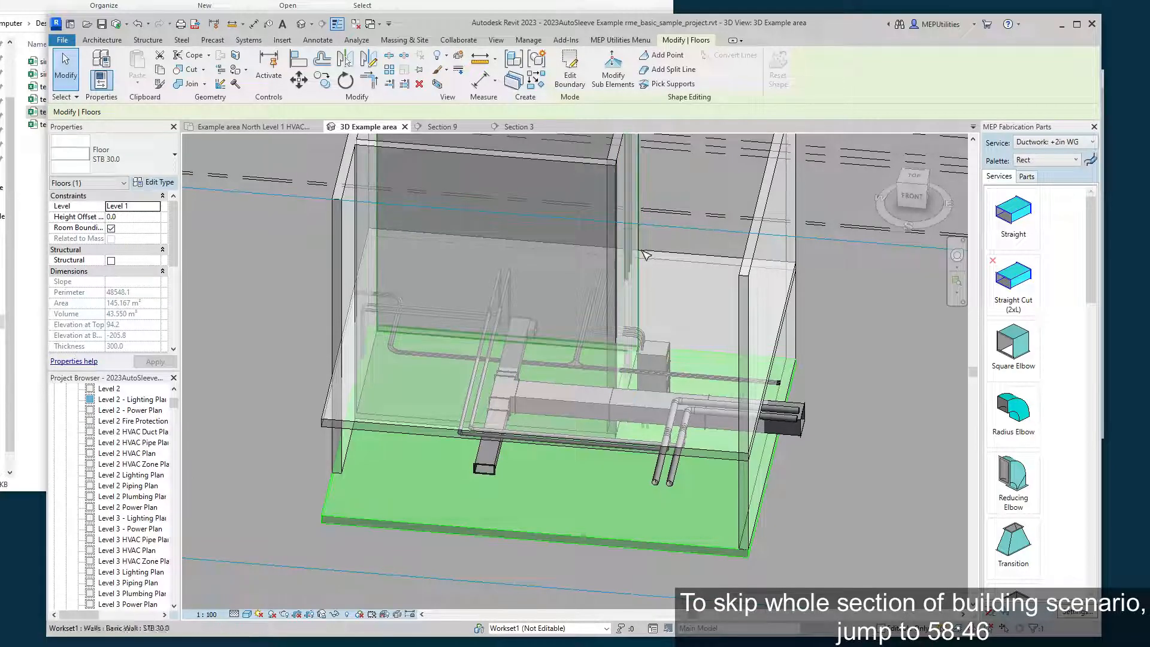
key("Escape")
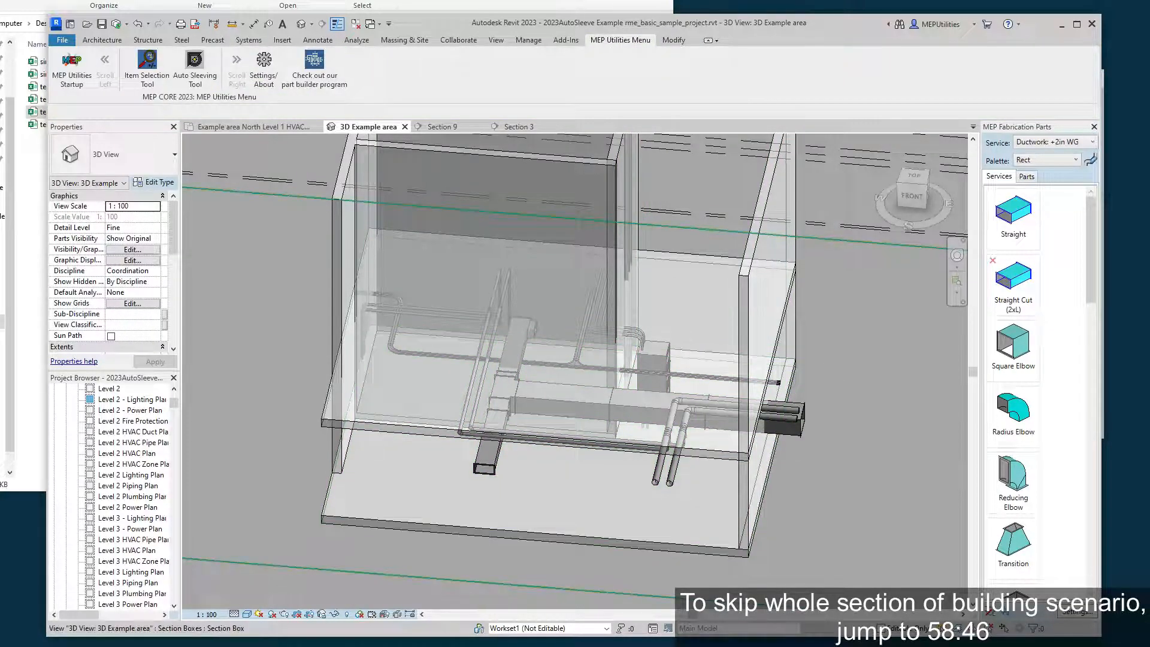
Create sleeves on the building section's straight MEP runs using the default box selection, and select the created sleeves.
key("alt+Tab")
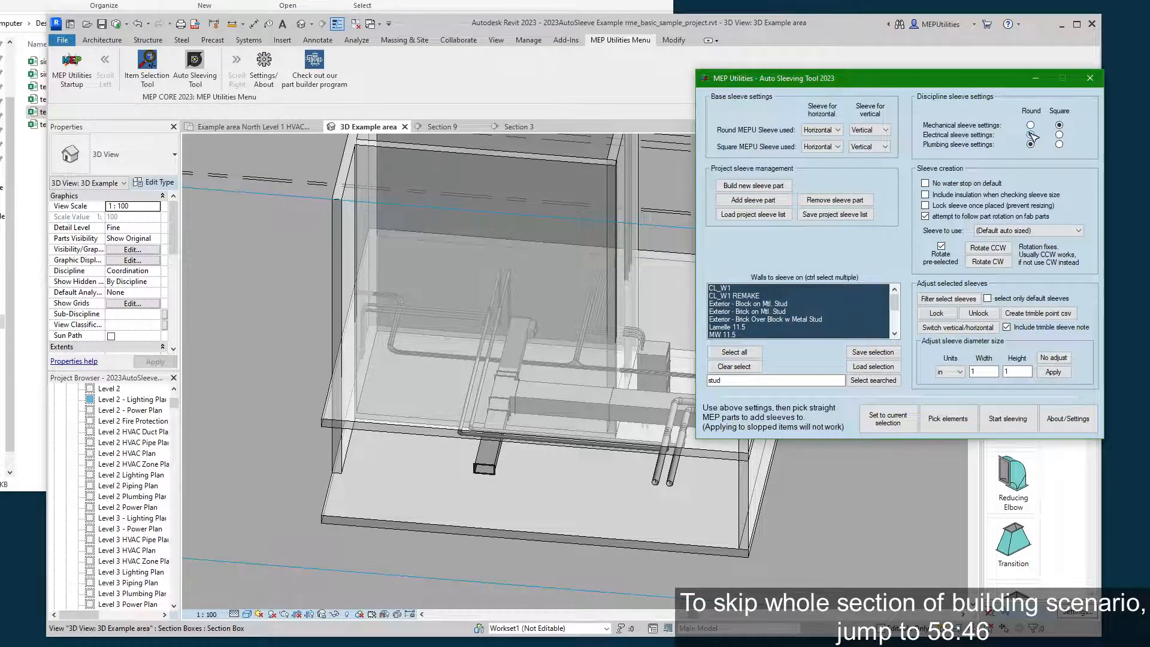
left_click(942, 427)
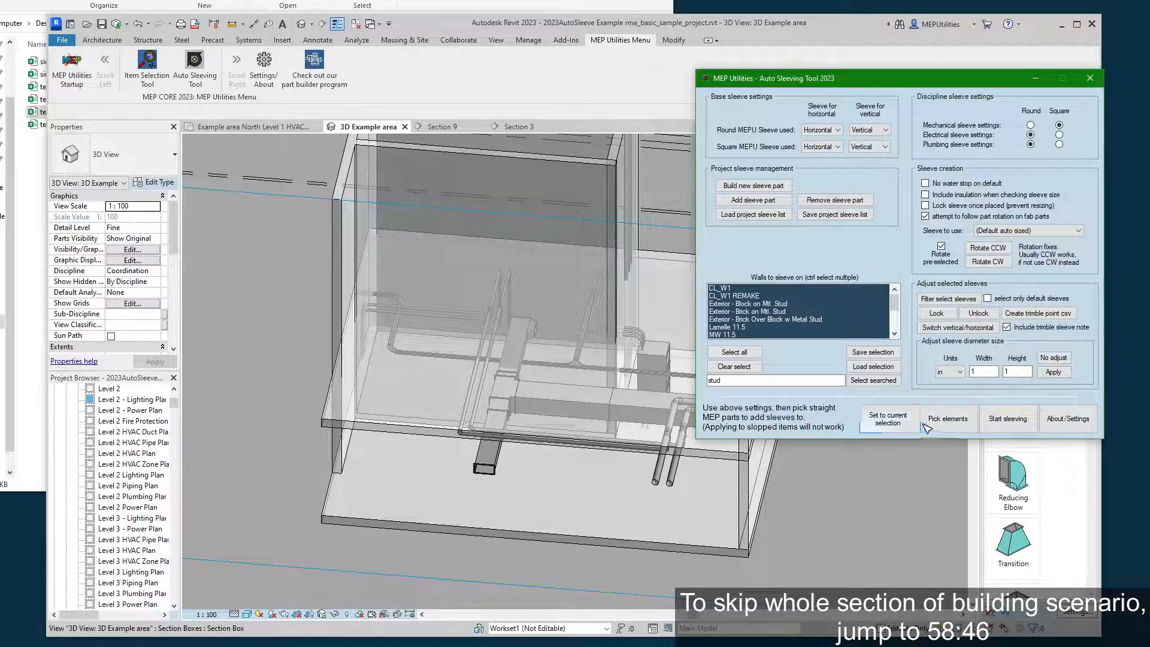
left_click(571, 361)
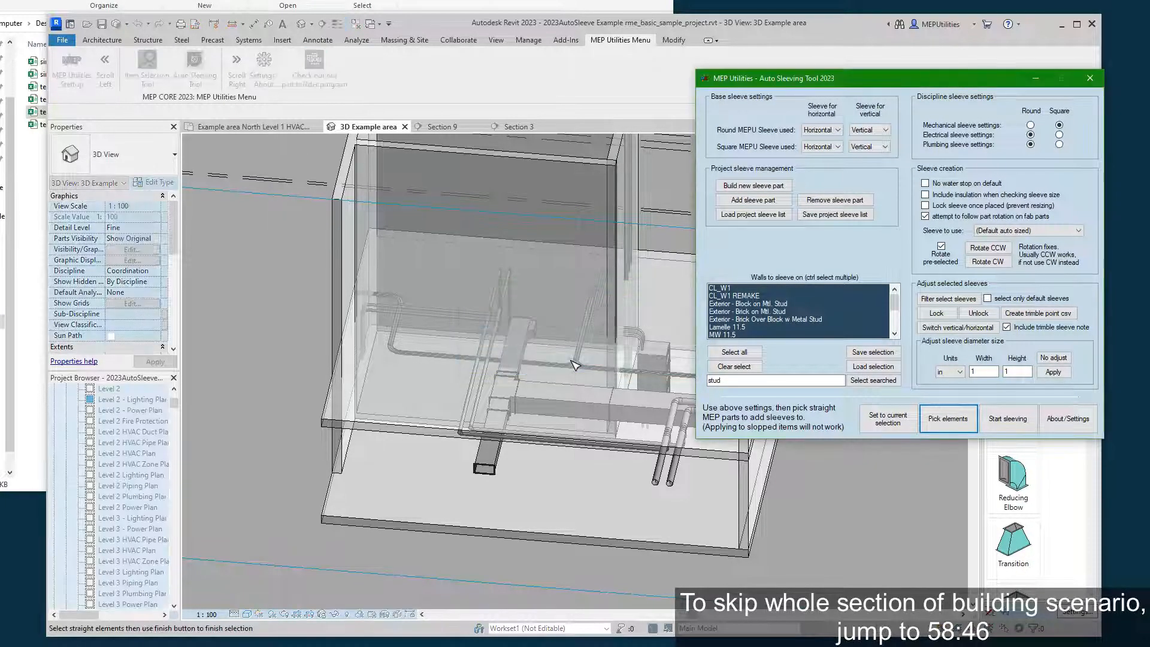
left_click_drag(263, 596, 907, 14)
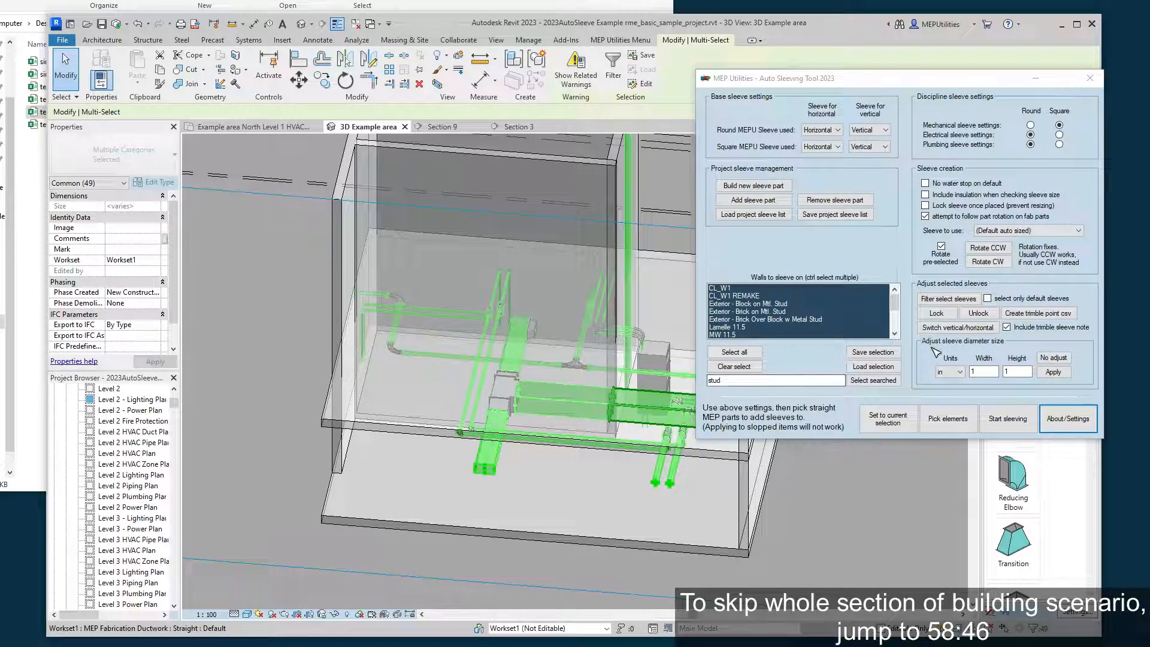
left_click(1013, 419)
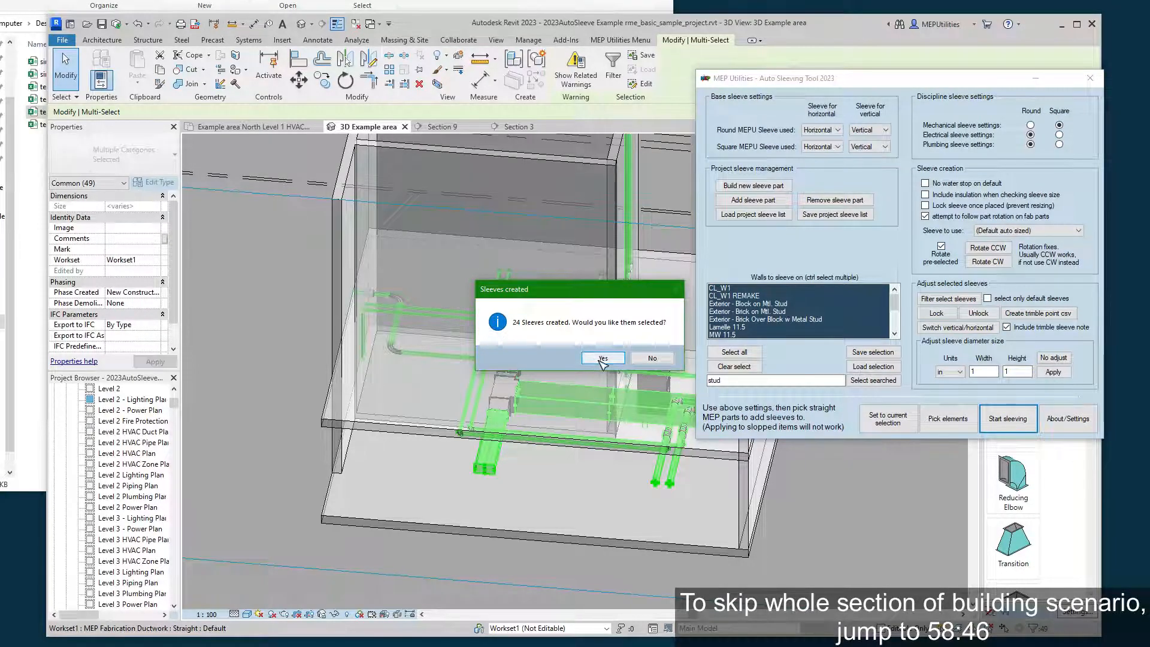
left_click(603, 359)
left_click(810, 24)
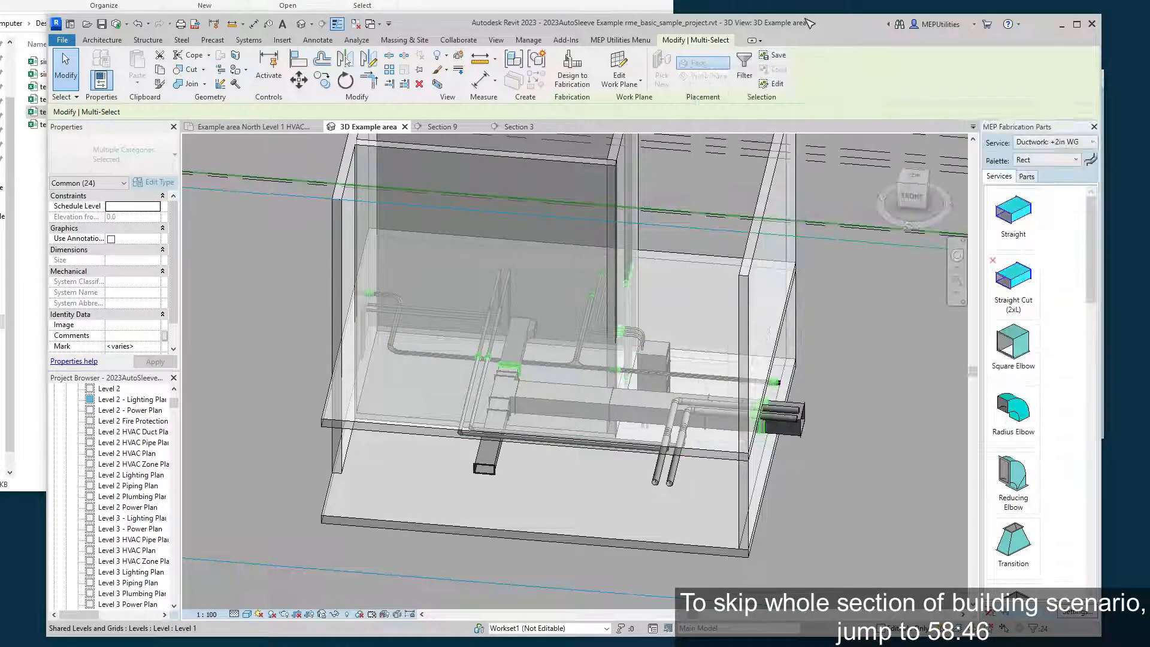
Examine the selected sleeves where the vertical risers pass through the floors and the horizontal runs cross the walls.
middle_click_drag(669, 436, 641, 424, "shift")
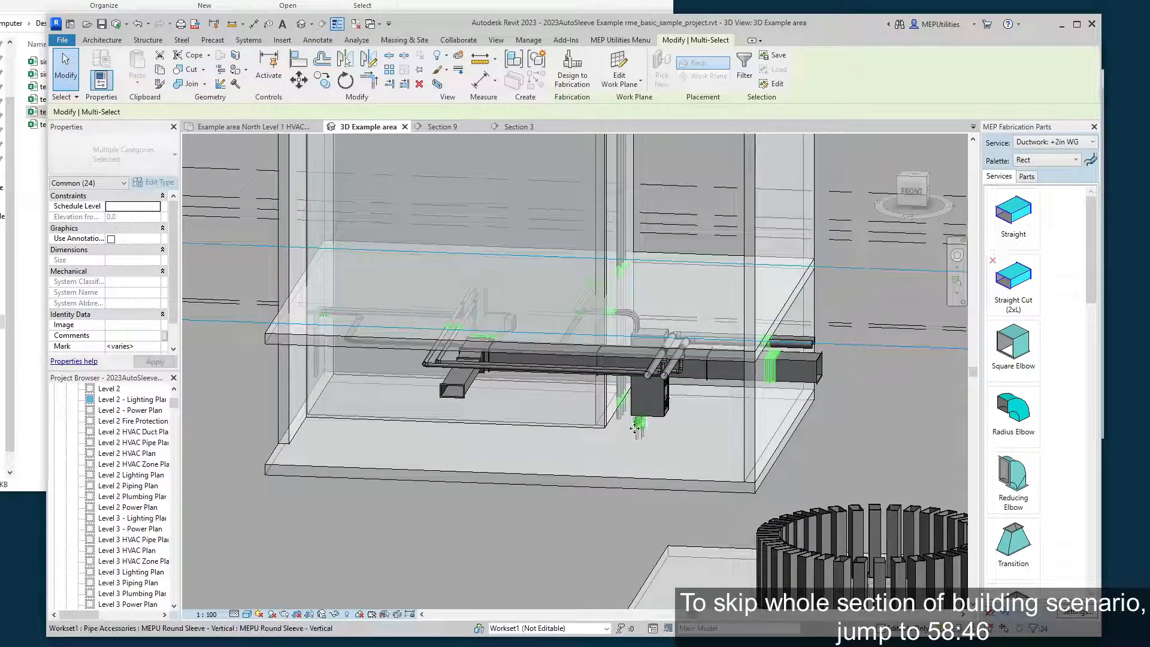
scroll(649, 424, "up", 2)
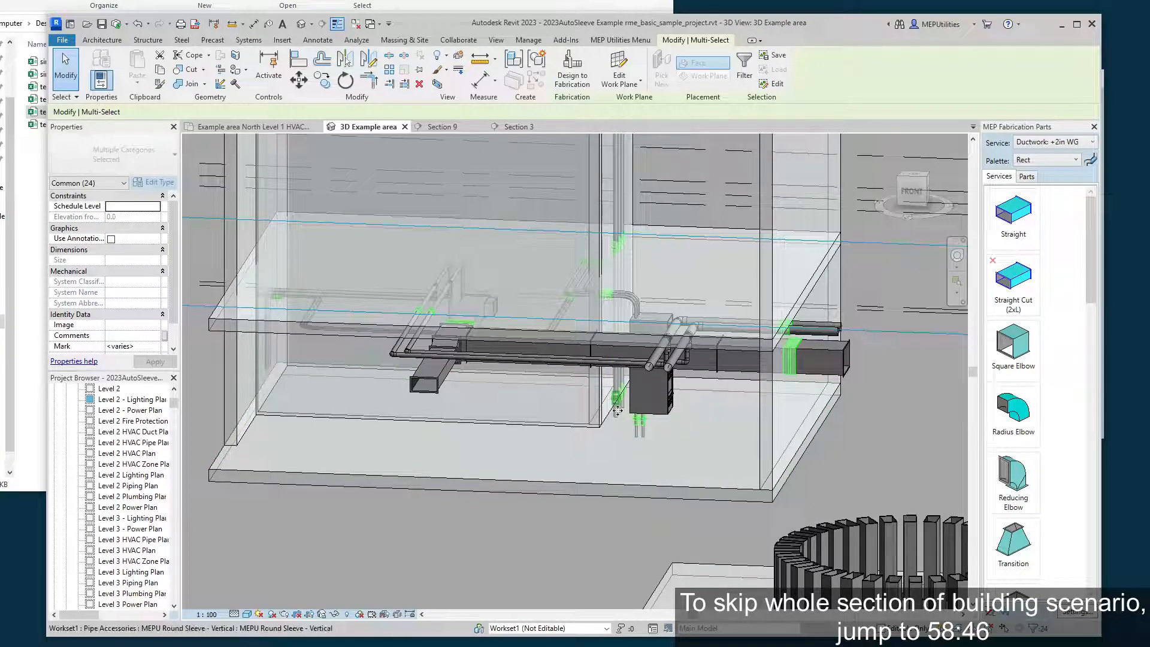
mouse_move(616, 396)
middle_mouse_down("shift")
mouse_move(600, 354)
mouse_move(649, 336)
mouse_move(593, 474)
mouse_move(595, 399)
middle_mouse_up("shift")
middle_click_drag(630, 361, 740, 233)
middle_click_drag(674, 353, 651, 383, "shift")
middle_click_drag(614, 424, 693, 346)
scroll(576, 378, "up", 1)
middle_click_drag(611, 326, 549, 388)
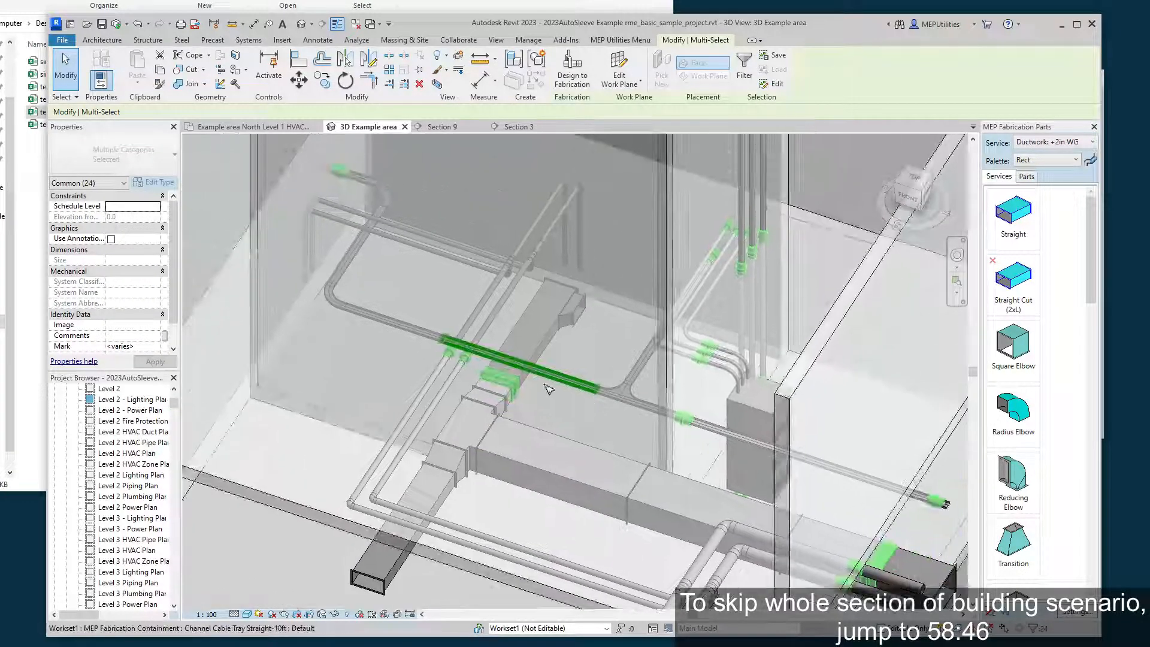
Inspect the sleeves on the duct, pipes and cable trays at the interior walls, and clear the selection.
middle_click_drag(642, 410, 684, 394, "shift")
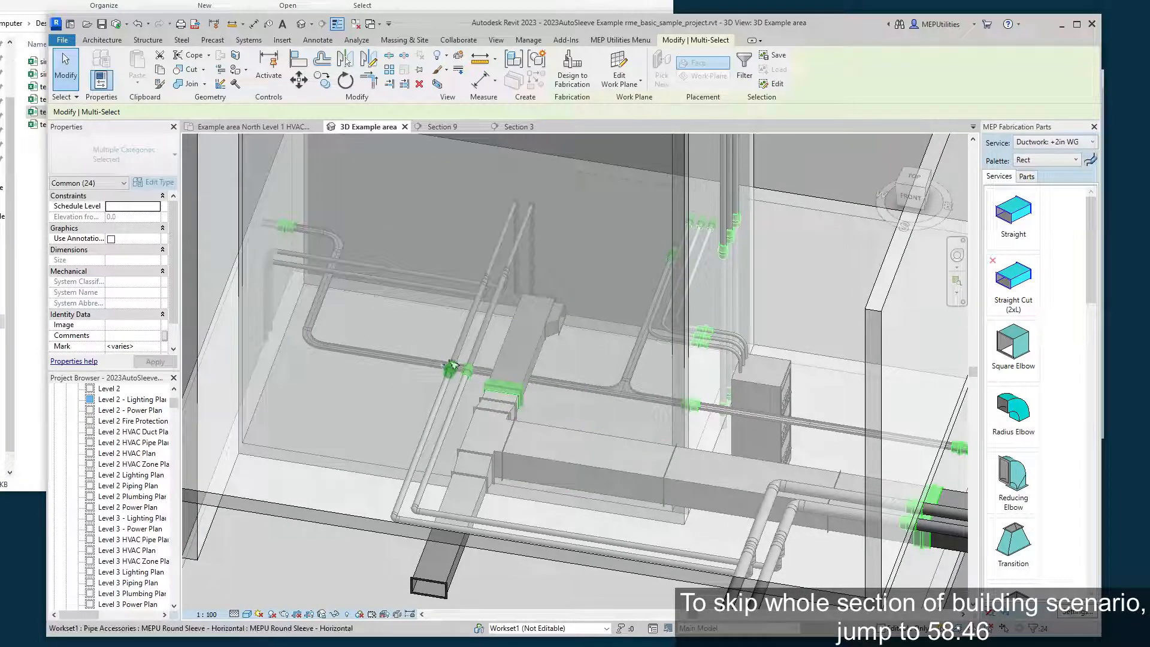
middle_click_drag(285, 234, 423, 339)
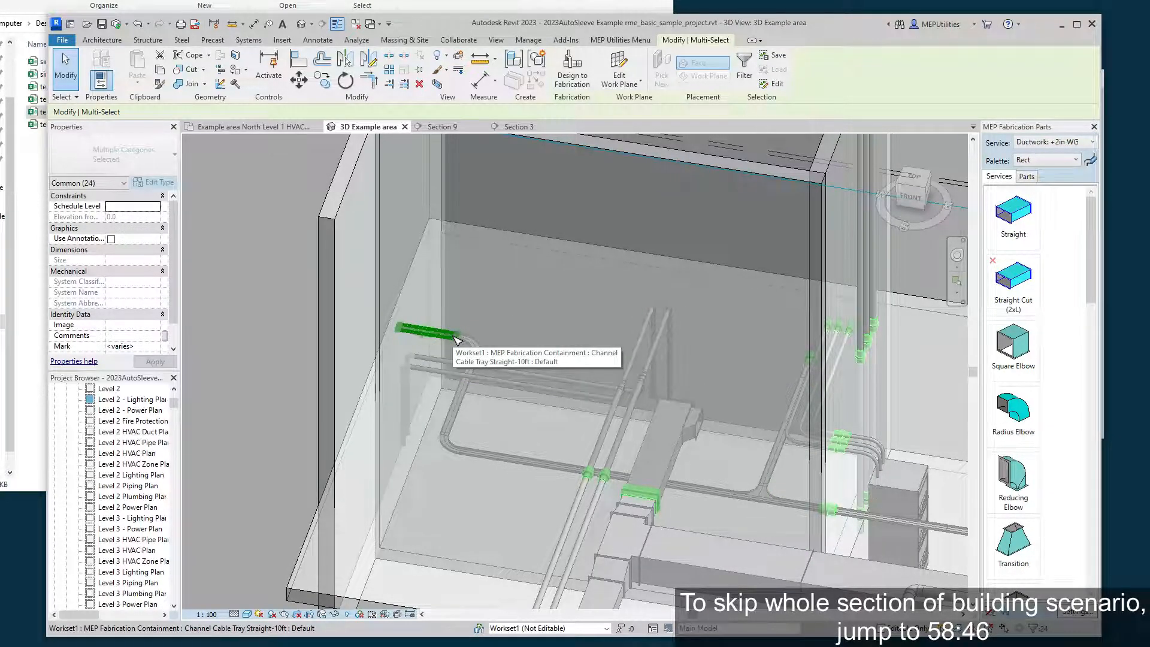
middle_click_drag(632, 436, 557, 394)
scroll(518, 376, "down", 4)
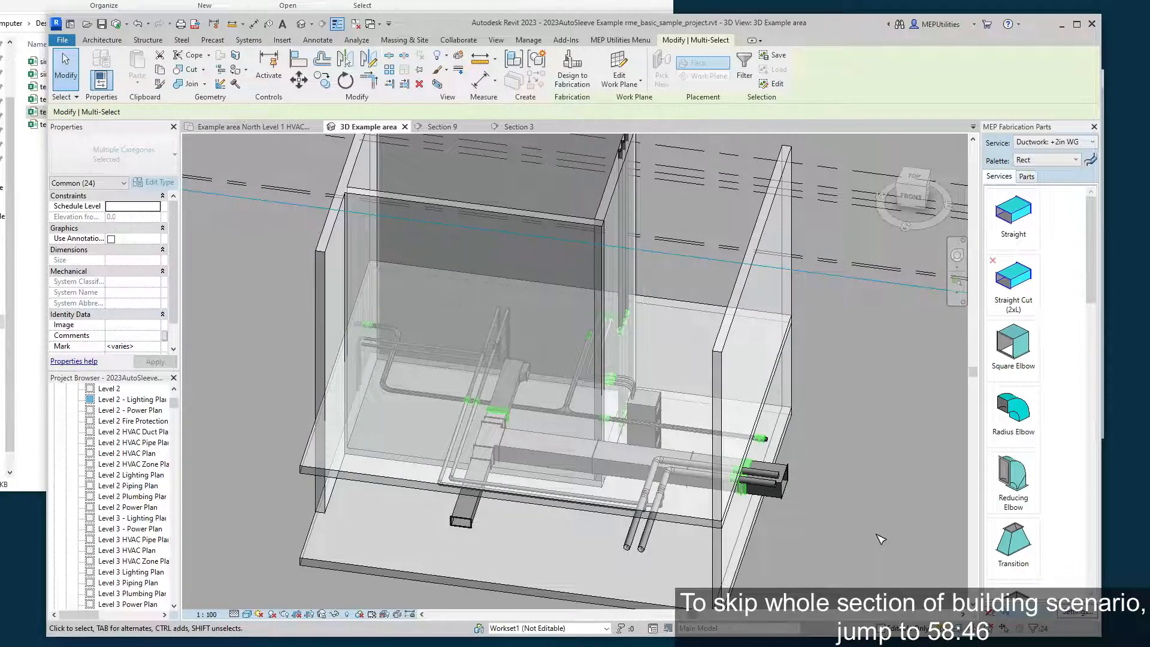
middle_click_drag(880, 539, 816, 454)
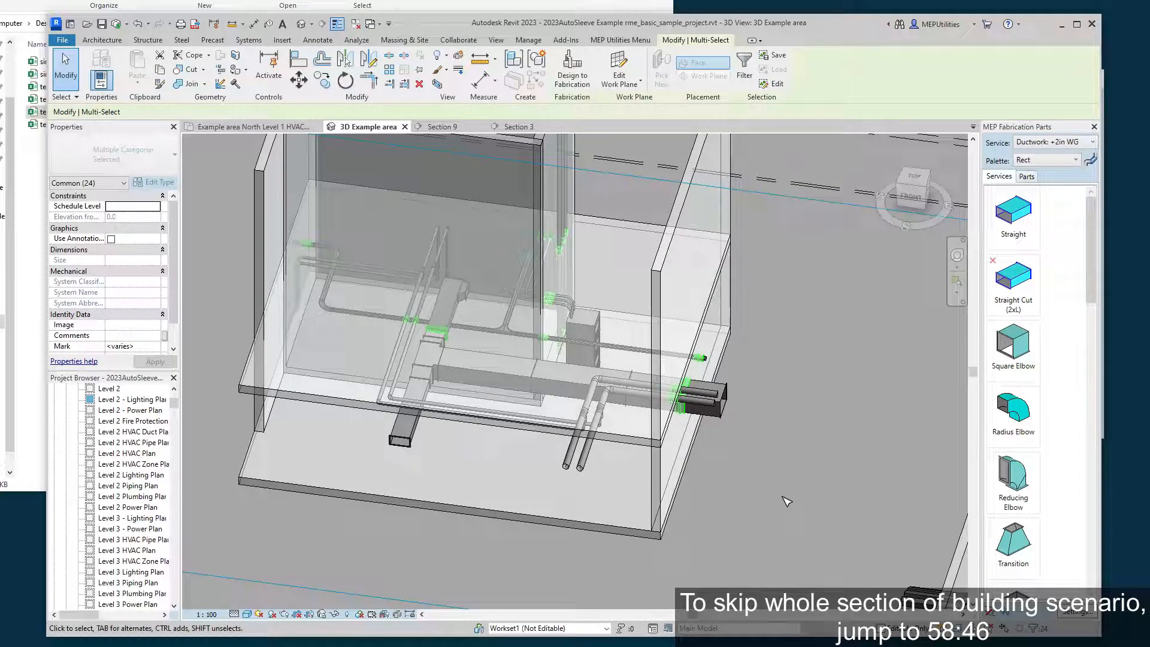
left_click(788, 499)
Examine the sleeves where the rectangular duct, the pipes and the cable tray pass through the building section's outer wall.
scroll(756, 414, "up", 2)
middle_click_drag(749, 419, 624, 393, "shift")
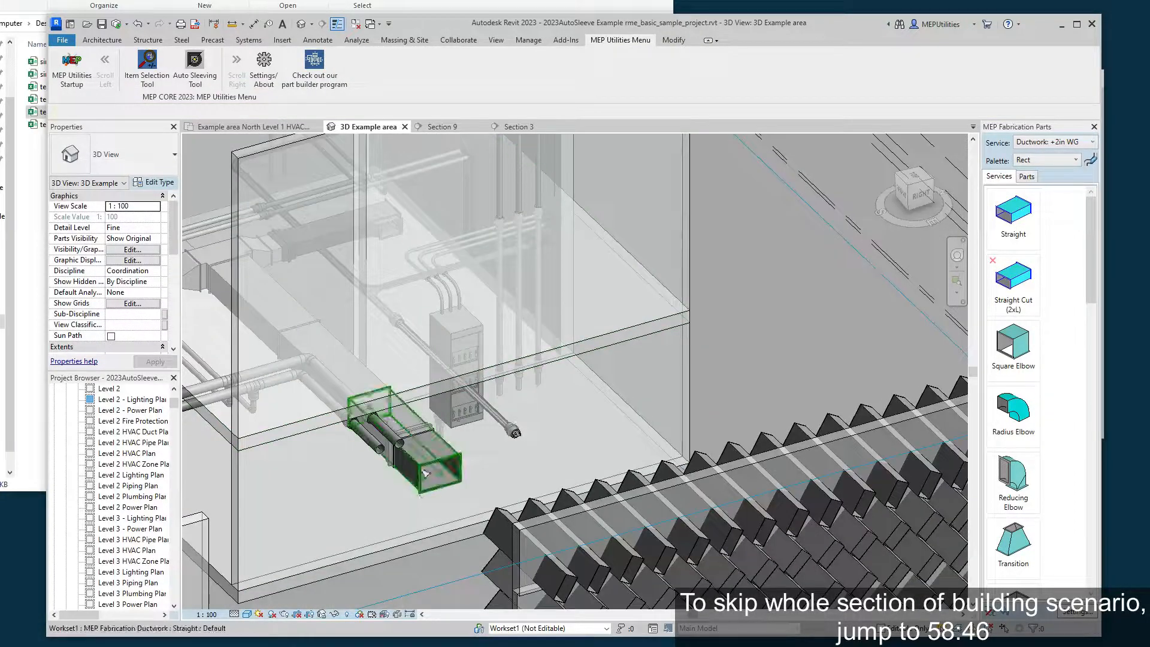
middle_click_drag(489, 431, 509, 509)
scroll(543, 449, "up", 2)
scroll(563, 470, "down", 1)
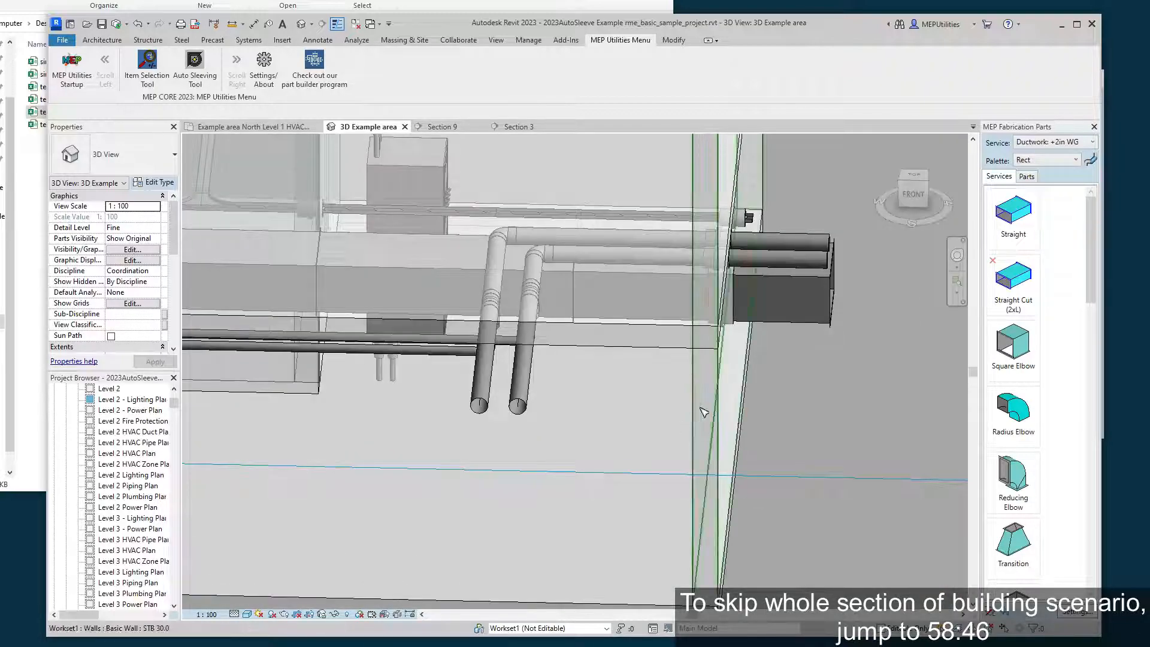
middle_click_drag(728, 371, 531, 568)
scroll(637, 370, "up", 1)
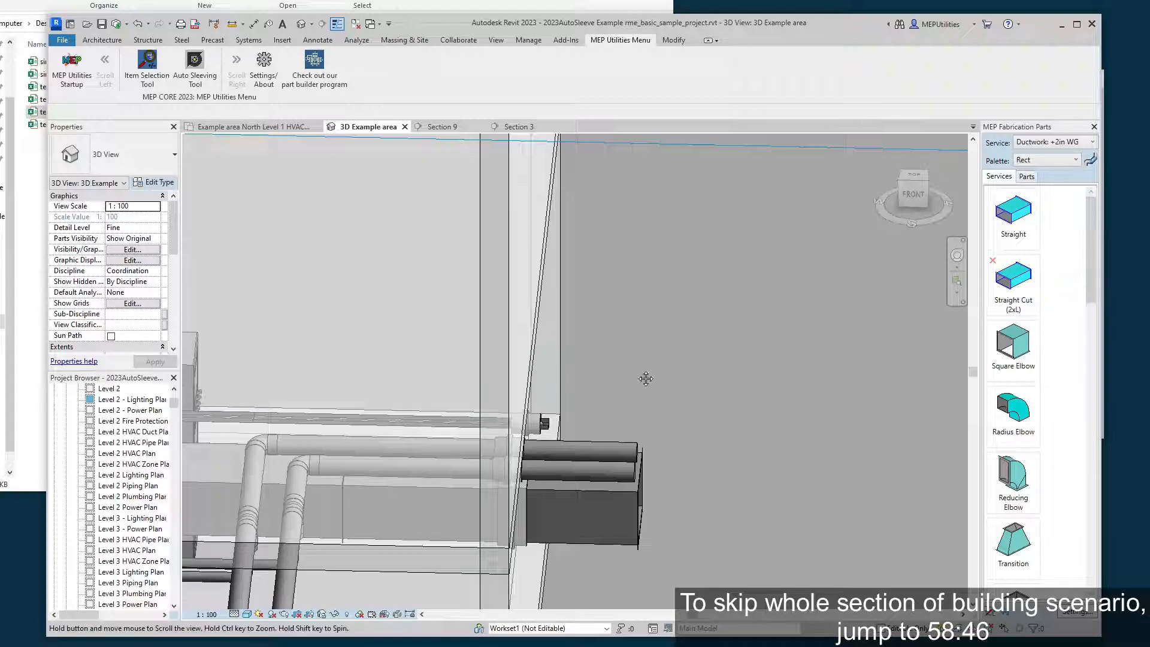
middle_click_drag(645, 378, 677, 336)
scroll(677, 336, "down", 4)
middle_click_drag(644, 394, 742, 408, "shift")
scroll(742, 408, "down", 1)
middle_click_drag(608, 415, 676, 410)
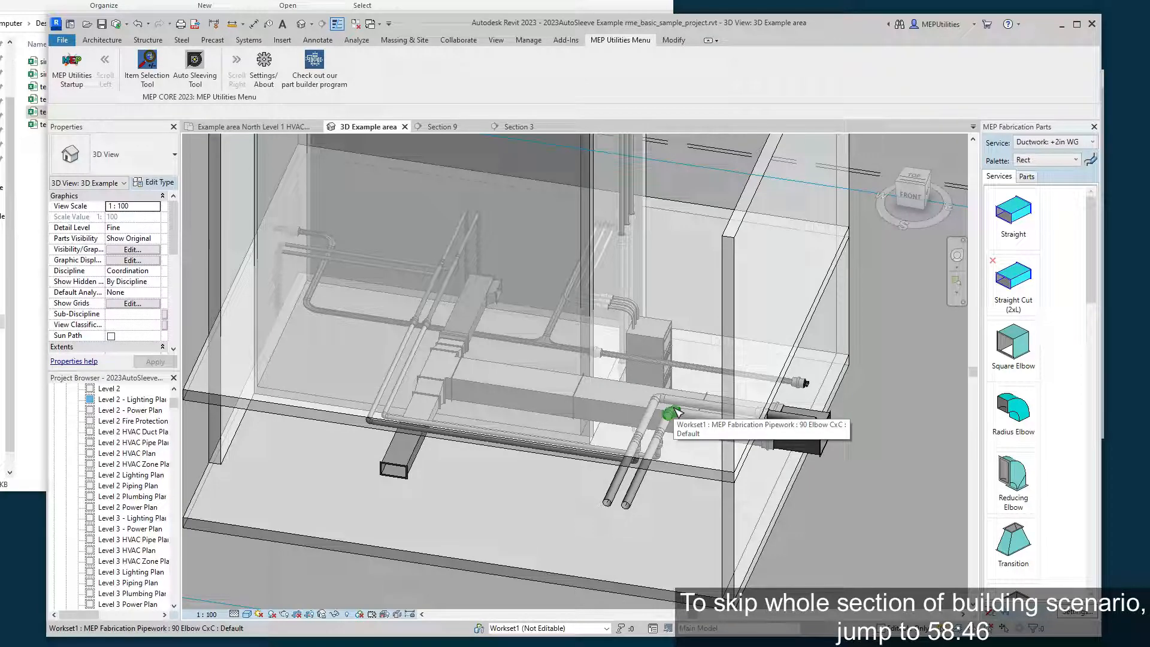
middle_click_drag(887, 457, 668, 467)
scroll(673, 451, "down", 2)
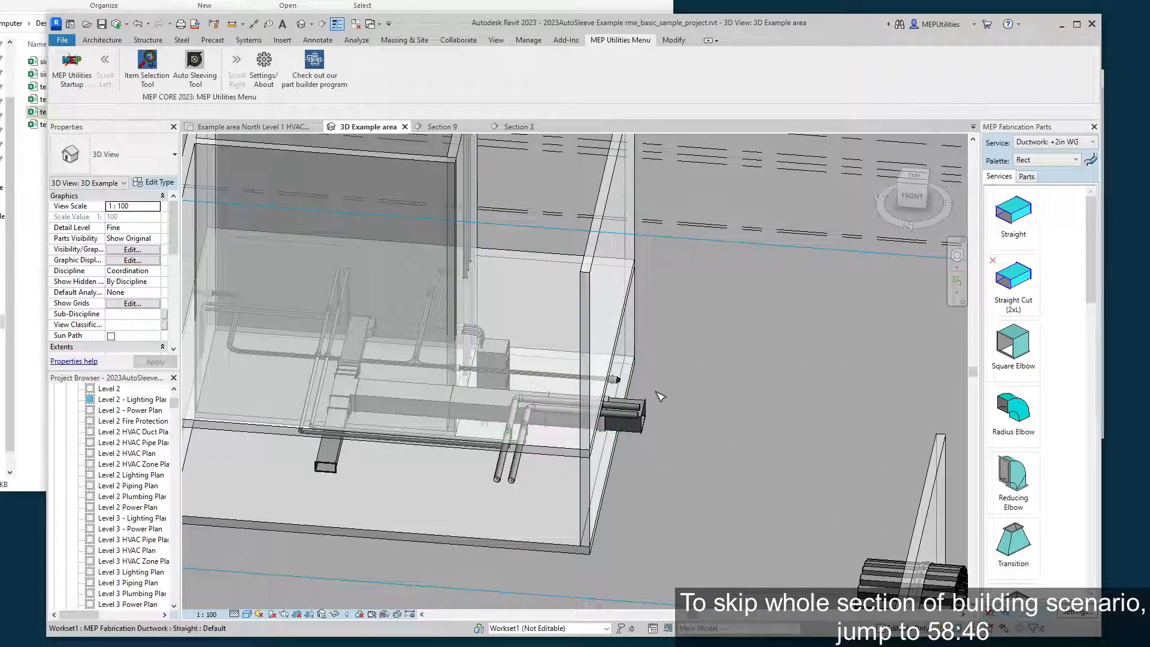
middle_click_drag(717, 401, 632, 444, "shift")
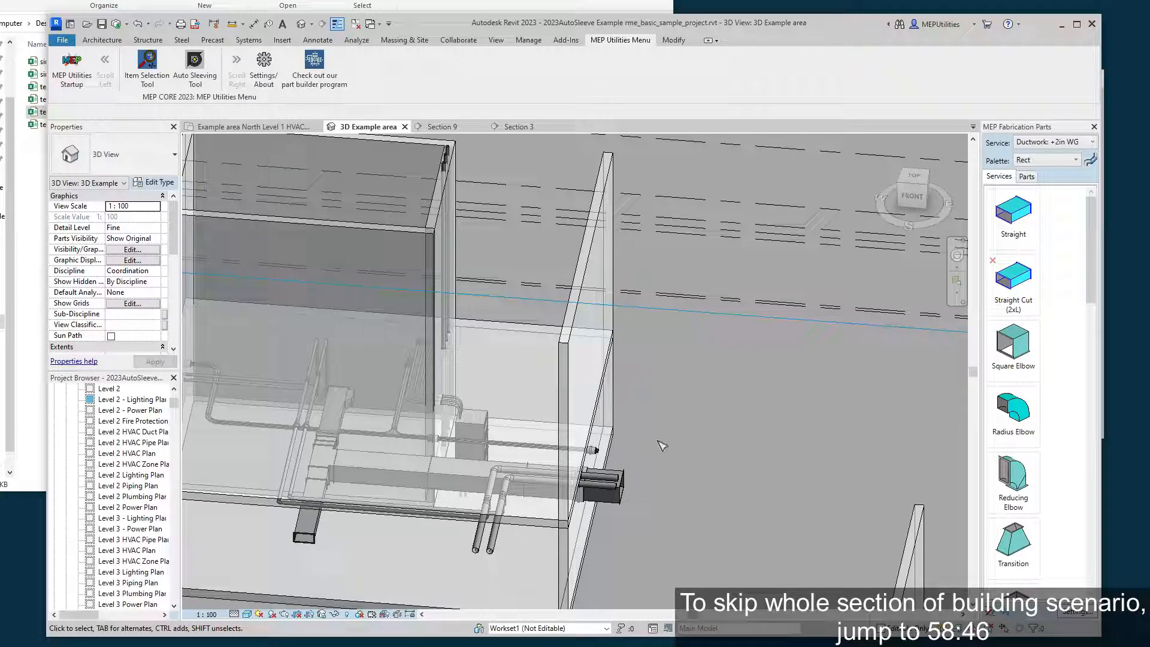
middle_click_drag(660, 448, 633, 436)
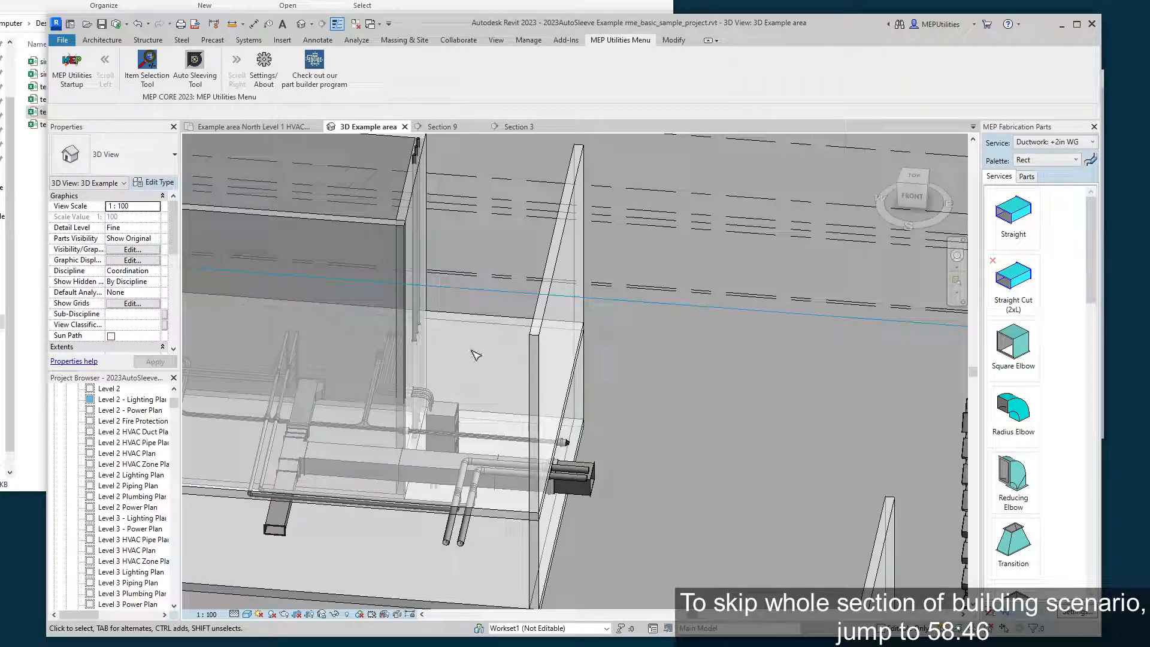
Find the wall with the large array of rotated ducts in 3D and view the whole array in Section 9.
middle_click_drag(476, 355, 368, 486, "shift")
scroll(374, 480, "down", 1)
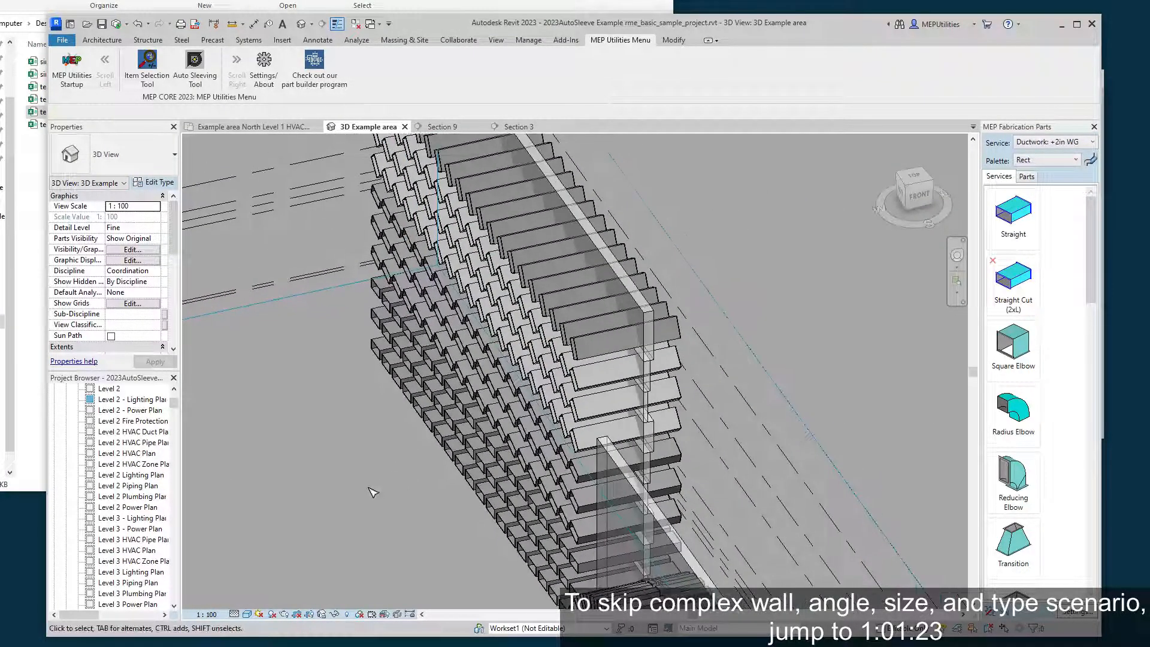
left_click(442, 128)
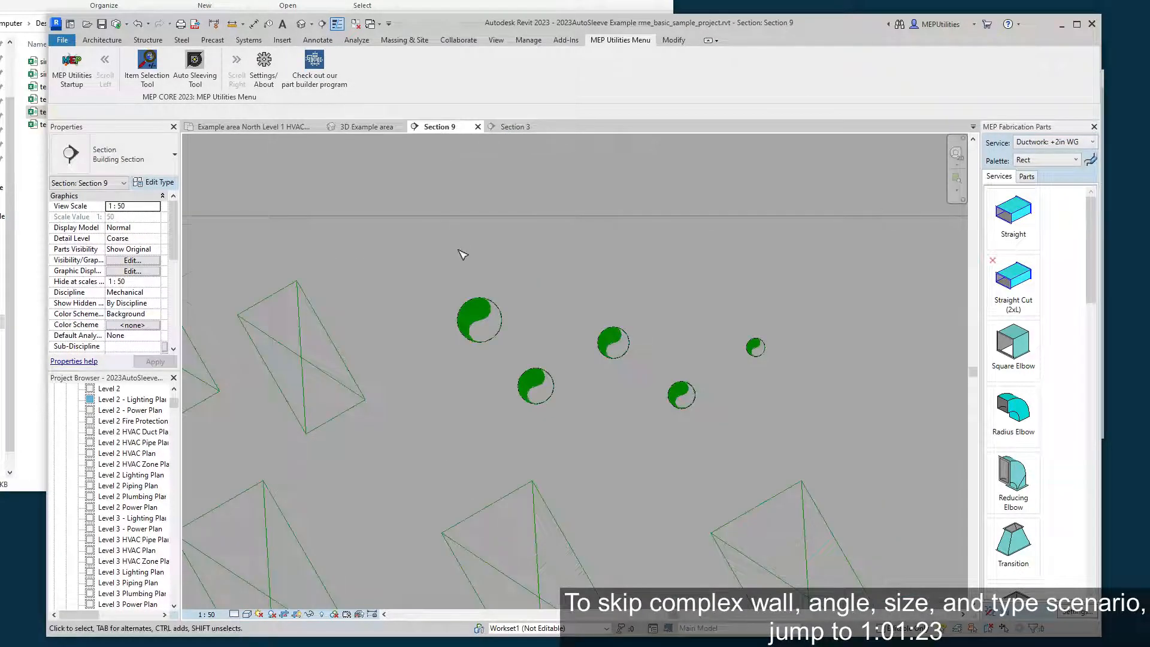
scroll(462, 287, "down", 3)
scroll(444, 389, "down", 5)
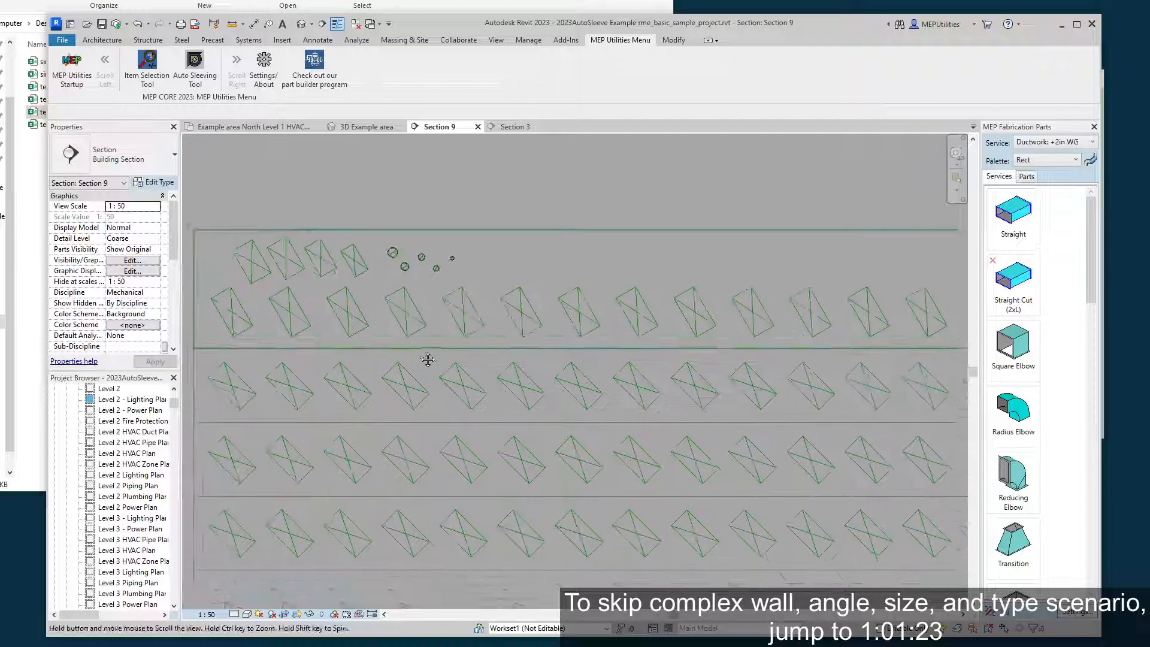
scroll(398, 304, "down", 2)
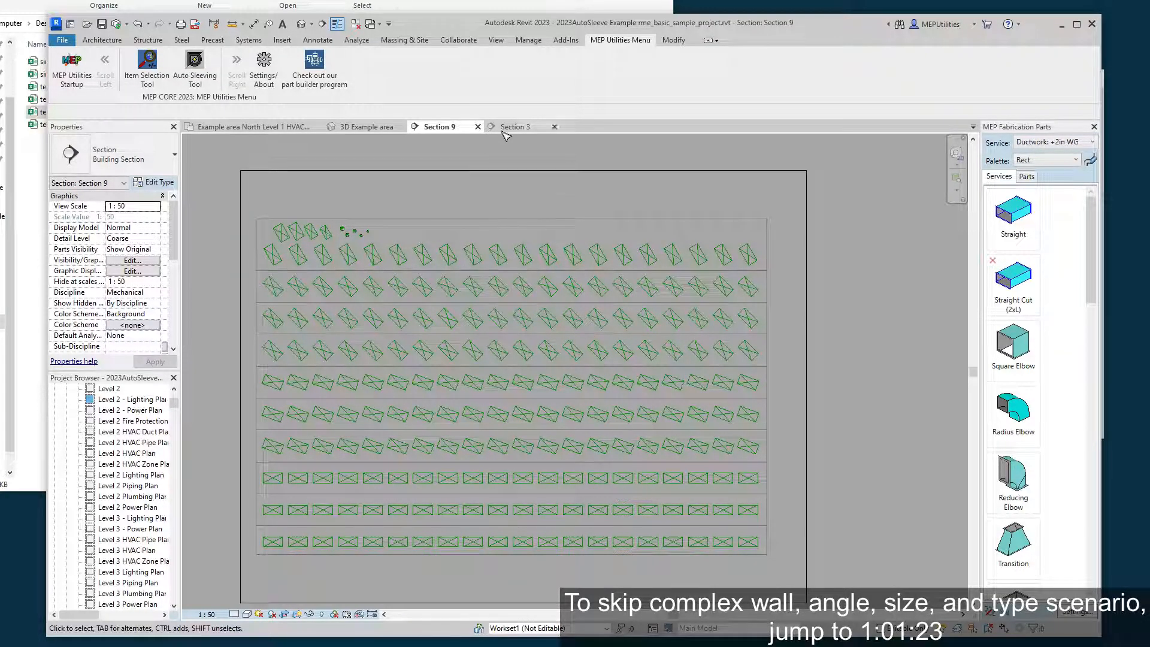
Check the duct array in the Level 1 HVAC plan and 3D view, and inspect the stacked STB 30.0 walls it crosses.
left_click(275, 127)
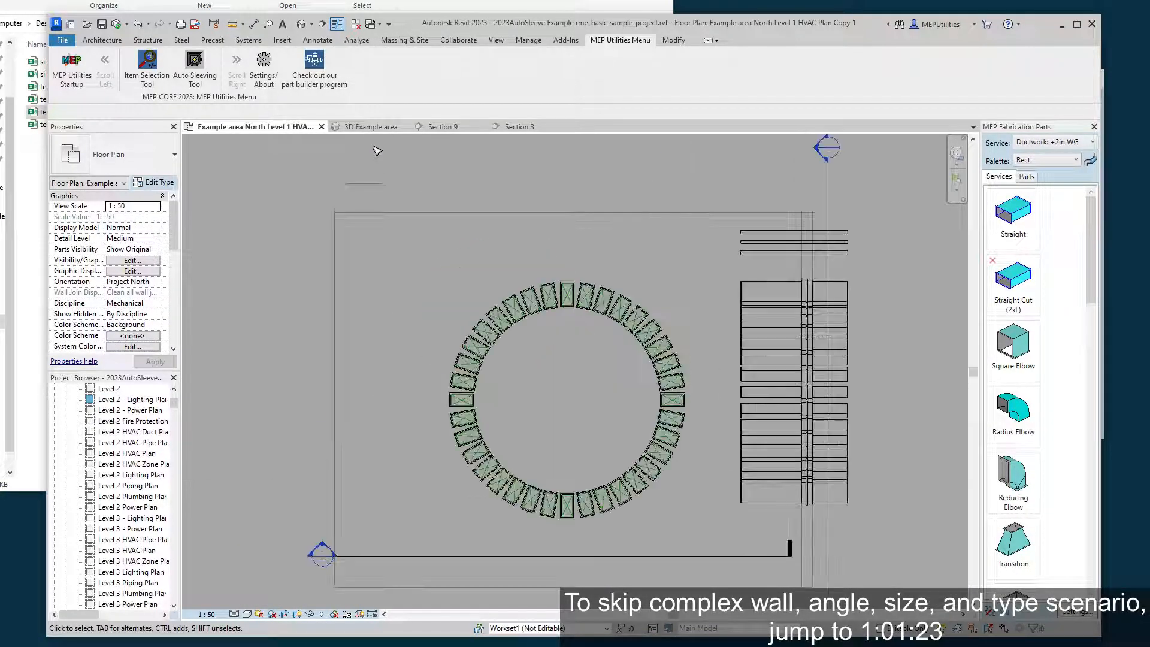
left_click(369, 128)
left_click(637, 289)
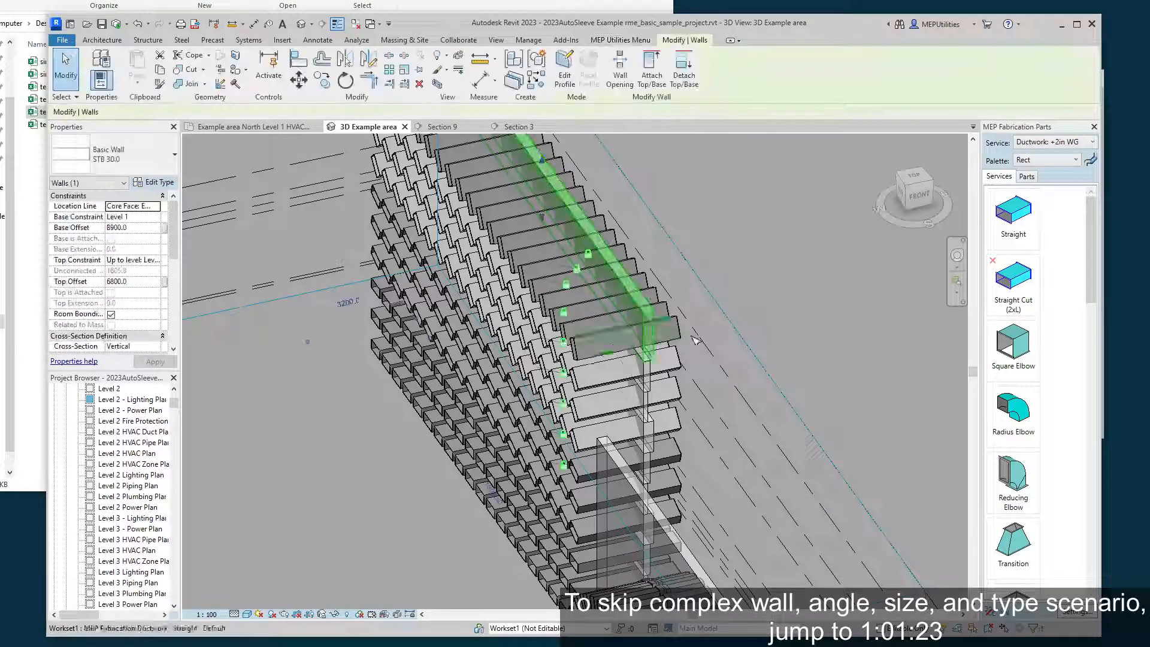
scroll(690, 335, "up", 2)
middle_click_drag(690, 335, 664, 321, "shift")
left_click(665, 321)
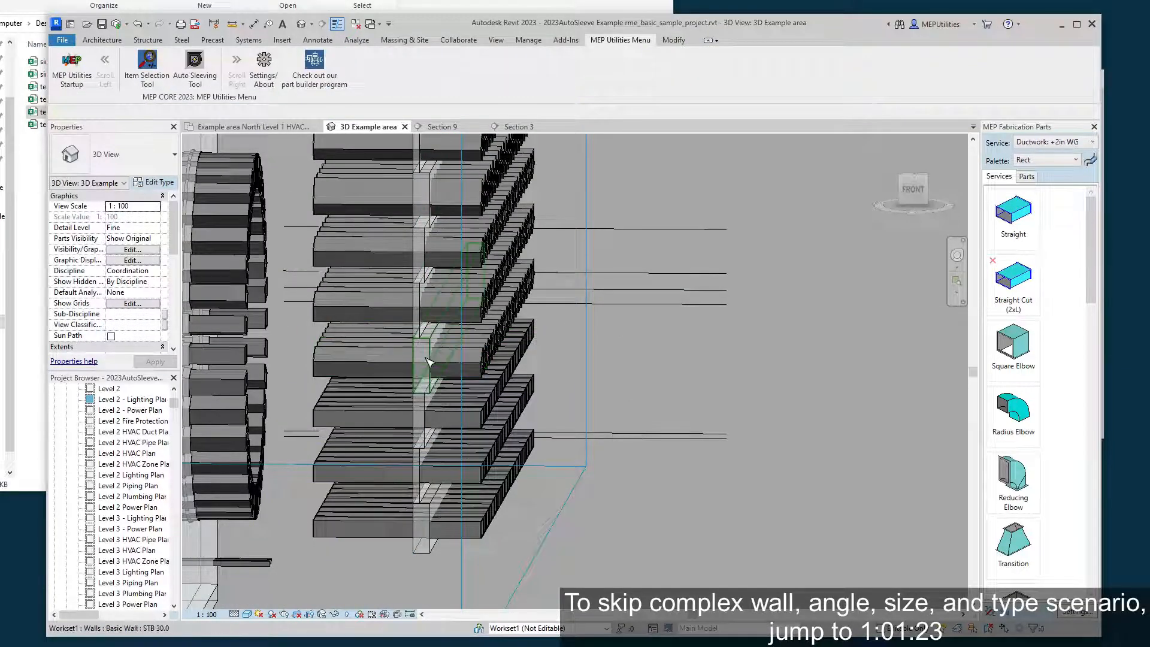
middle_click_drag(578, 235, 770, 264)
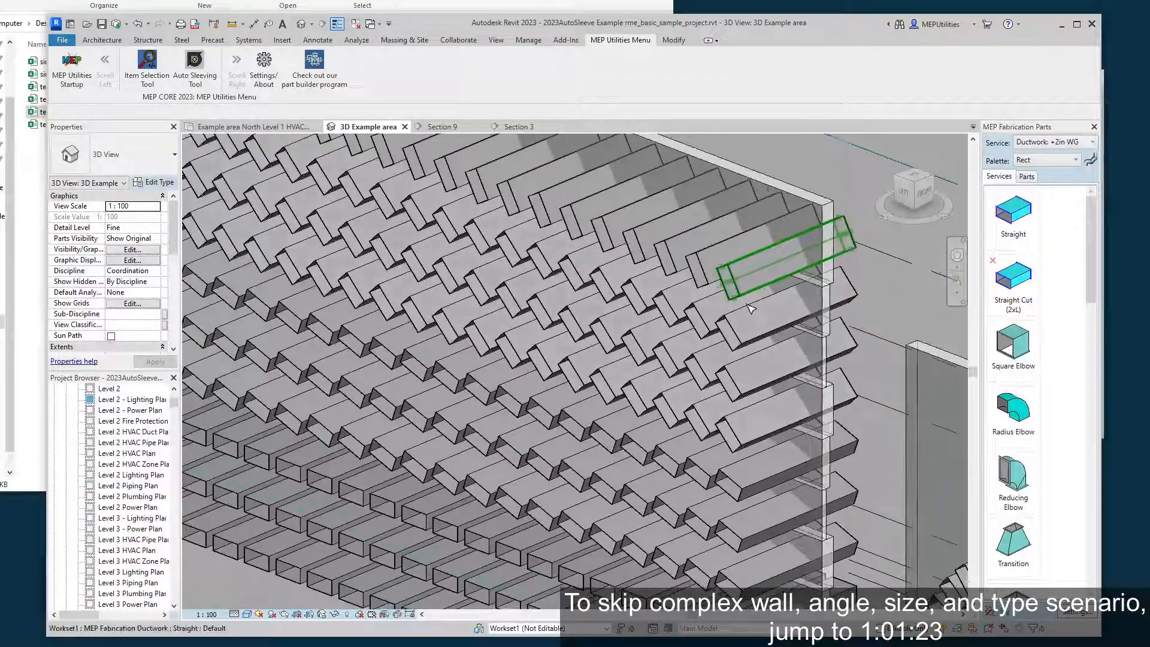
Return to Section 9 and bring the Auto Sleeving Tool window into view.
left_click(440, 126)
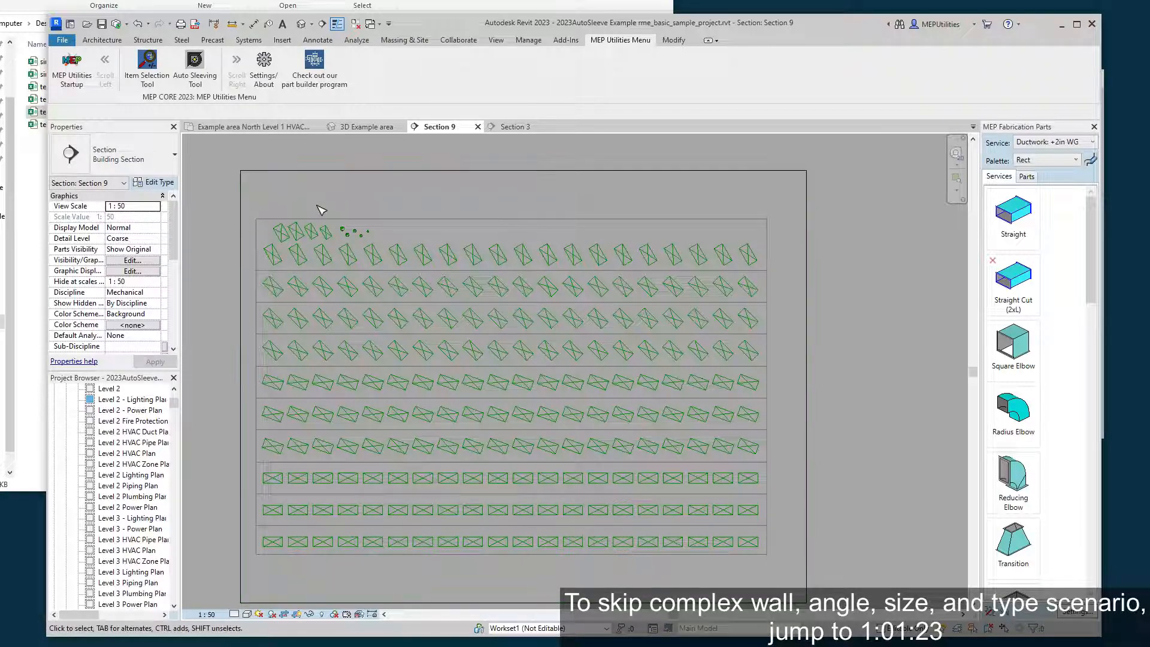
middle_click_drag(321, 213, 328, 193)
middle_click_drag(798, 378, 818, 388)
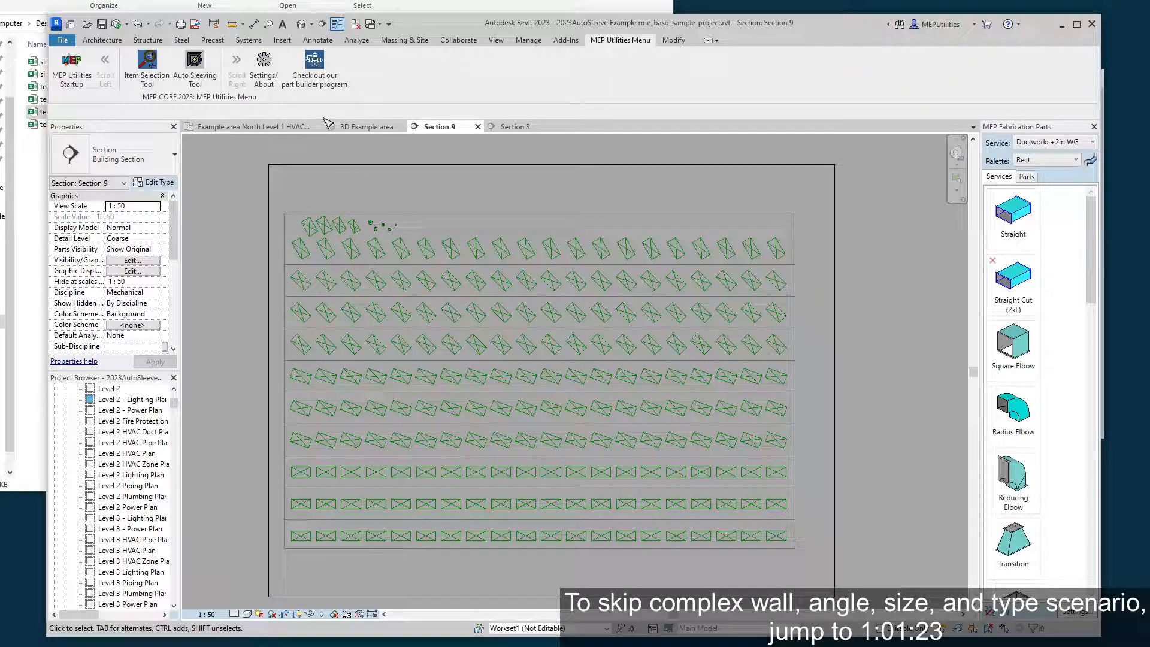
left_click(202, 79)
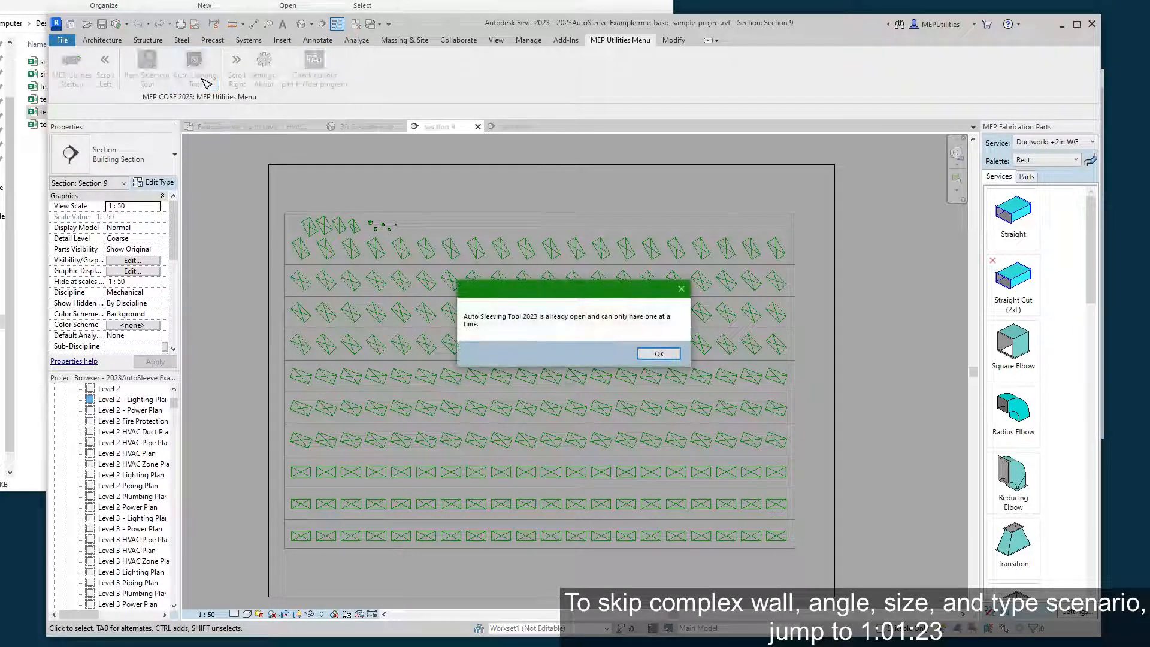
left_click(681, 289)
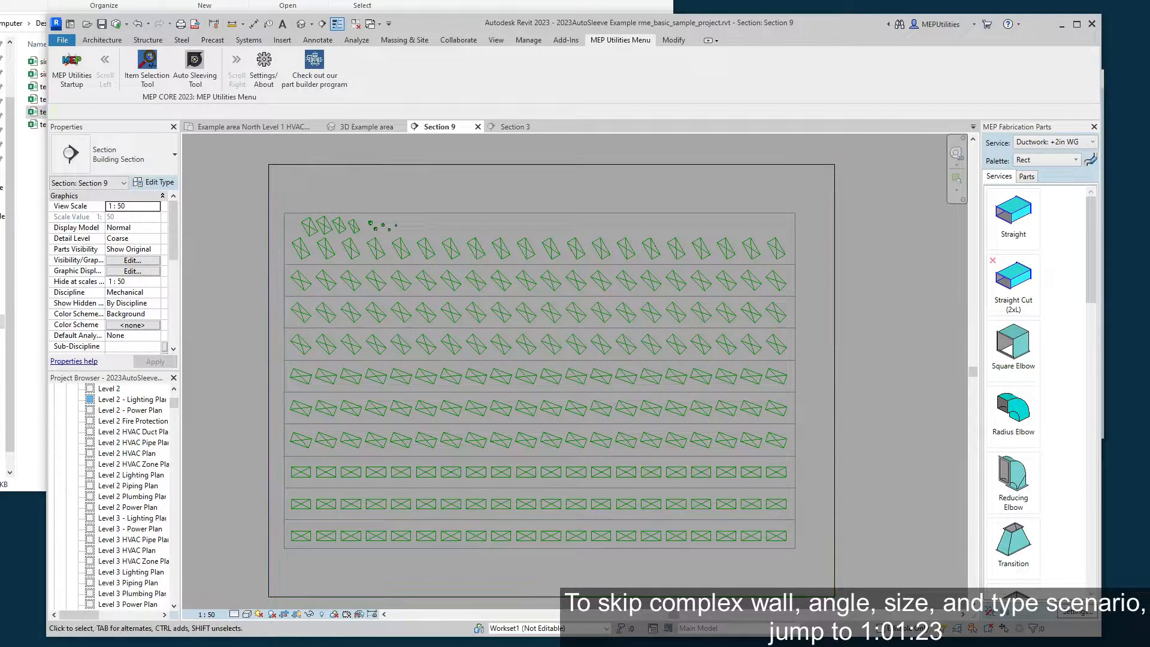
left_click_drag(898, 93, 865, 76)
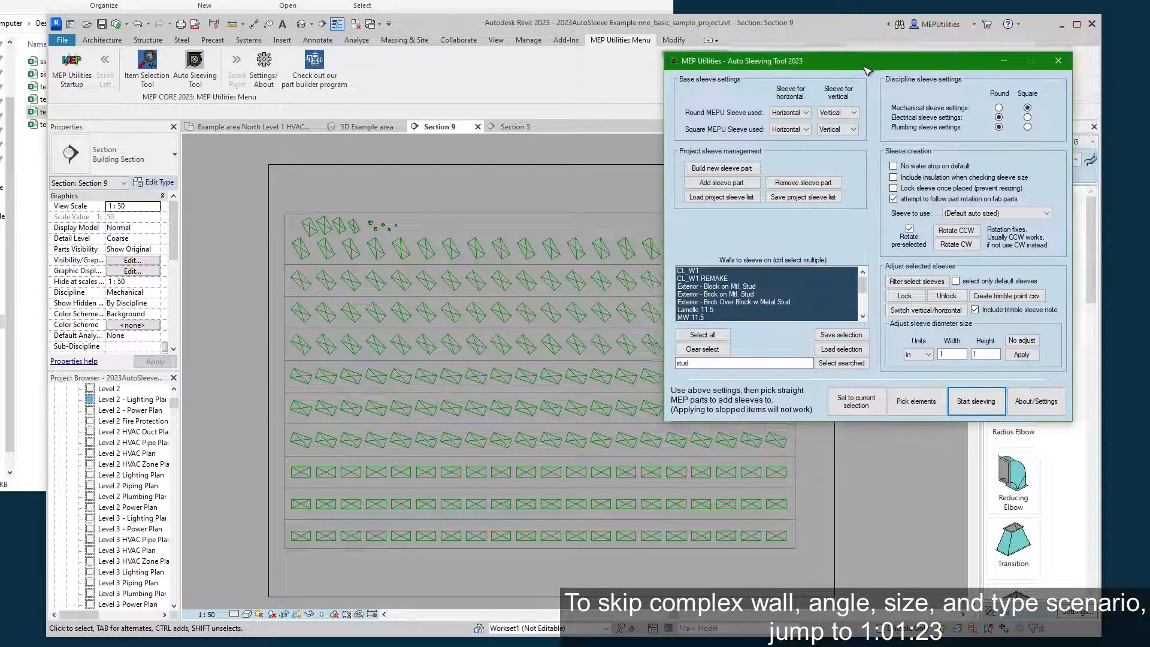
Pick all straight ducts and pipes of the array in Section 9 and create default auto-sized sleeves on them.
left_click(908, 413)
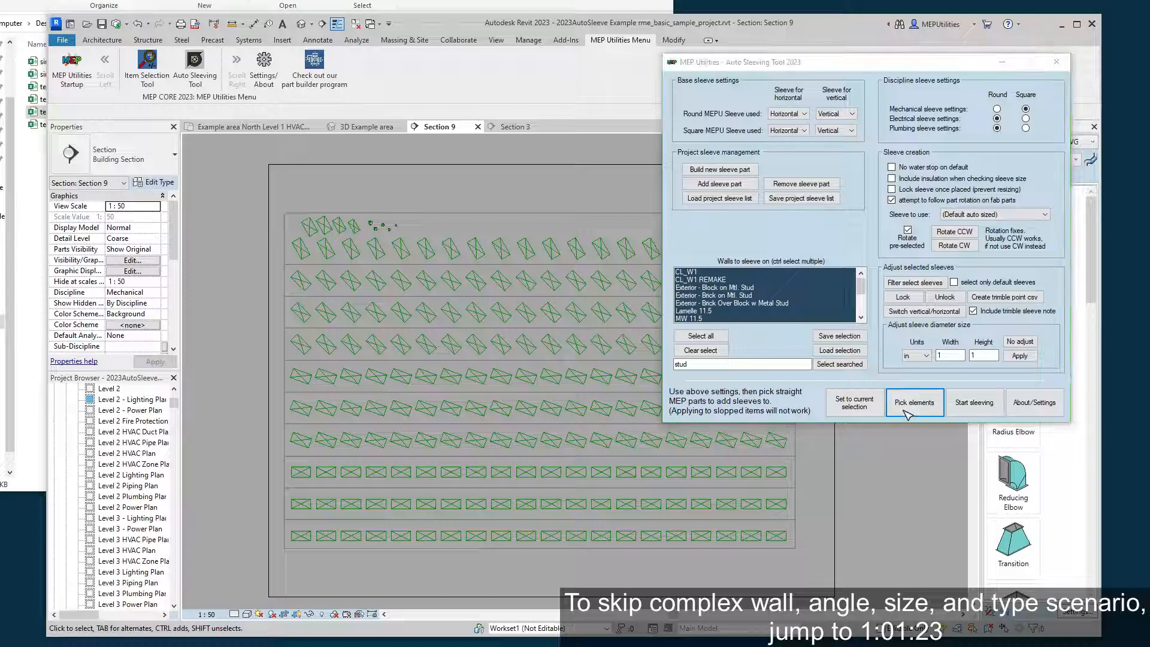
left_click(572, 369)
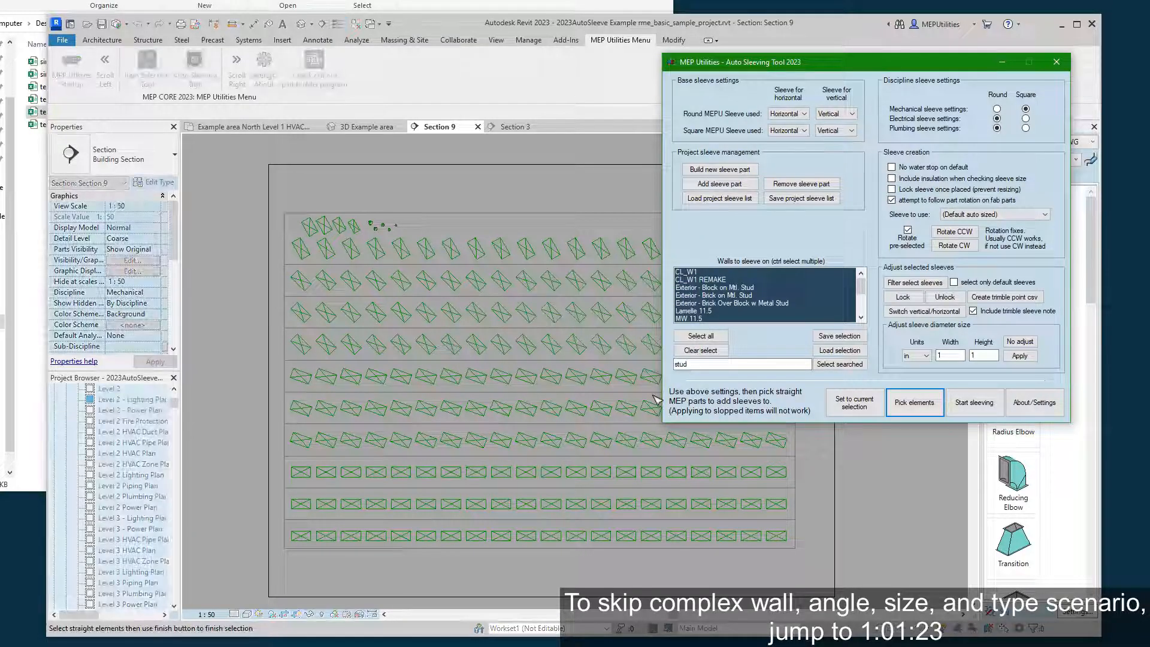
left_click_drag(231, 180, 871, 581)
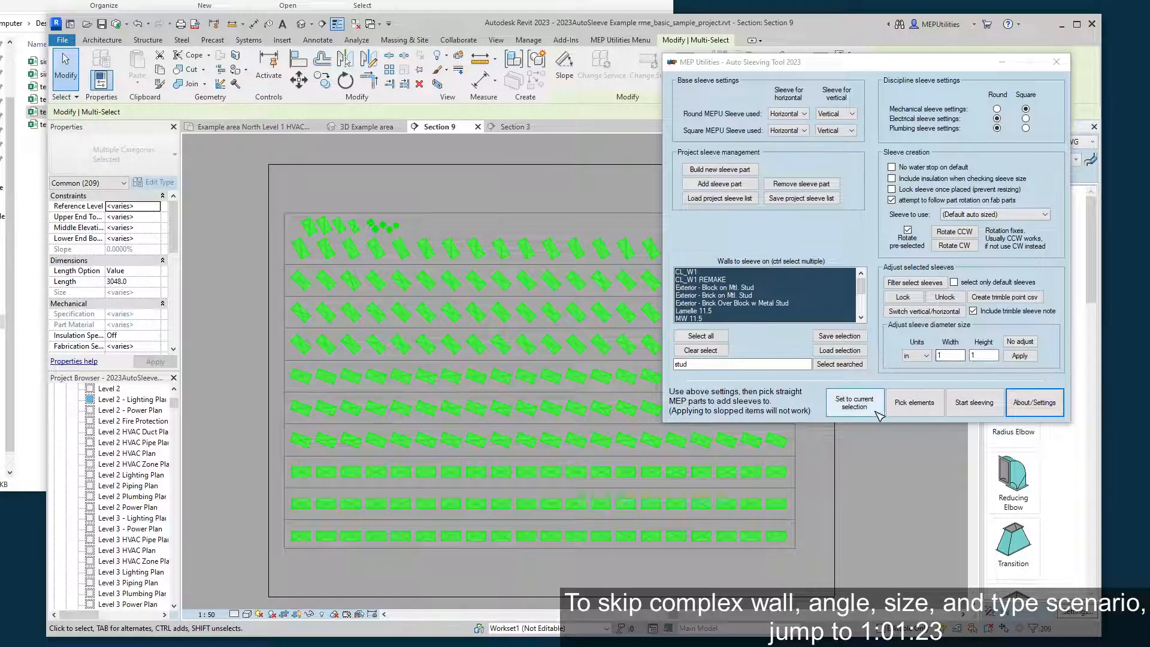
left_click(983, 403)
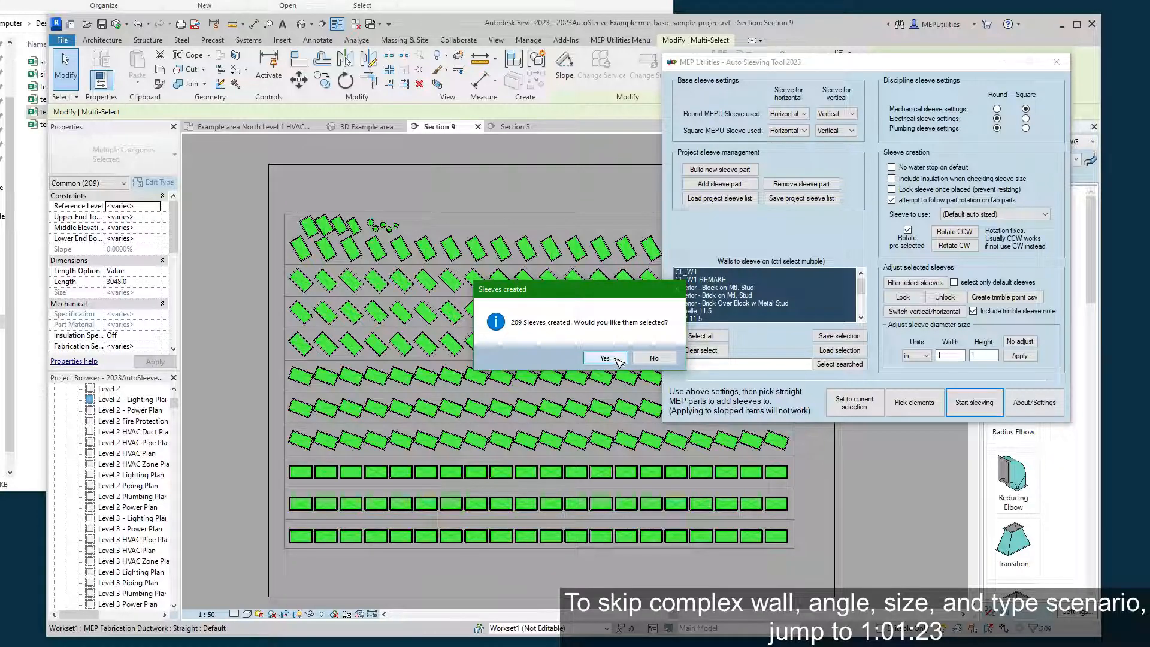
left_click(617, 359)
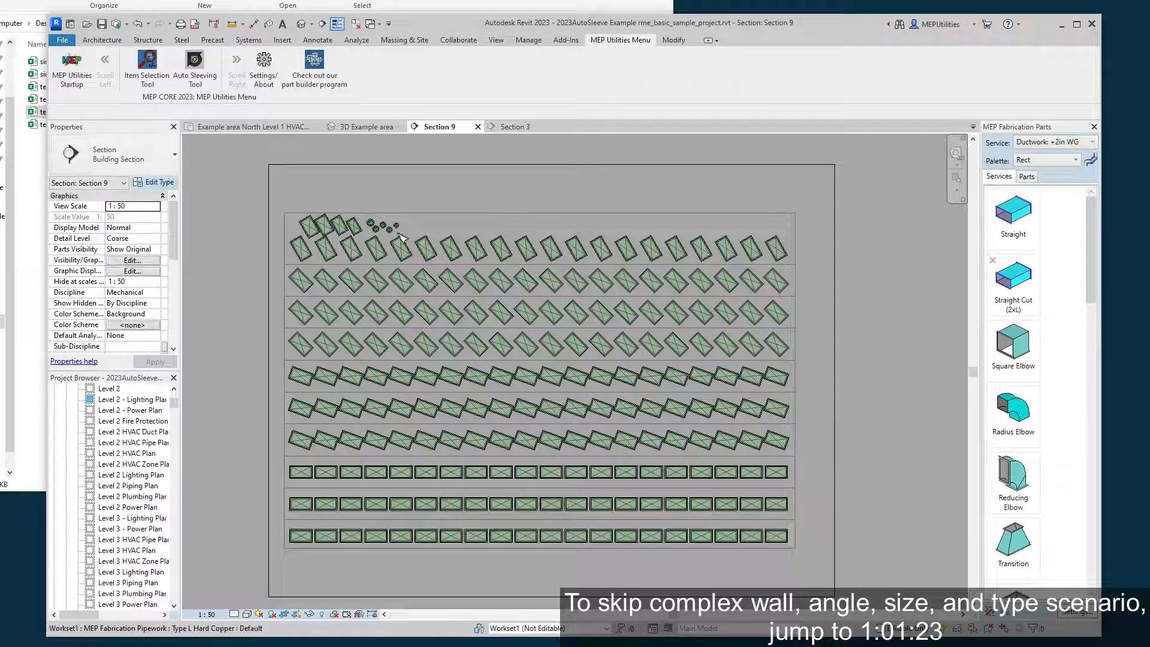
Examine the new sleeves around the rotated ducts and round pipes across all rows of Section 9.
scroll(371, 227, "up", 3)
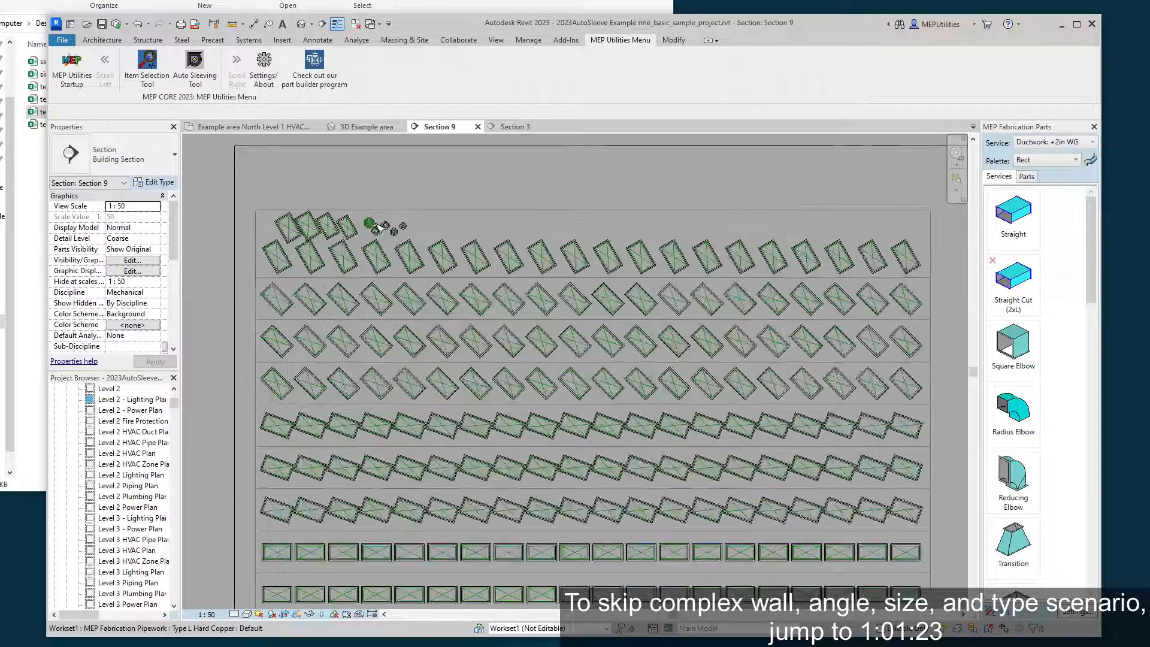
middle_click_drag(571, 391, 515, 293)
scroll(515, 293, "down", 1)
middle_click_drag(587, 370, 508, 295)
scroll(508, 295, "down", 2)
middle_click_drag(708, 455, 740, 527)
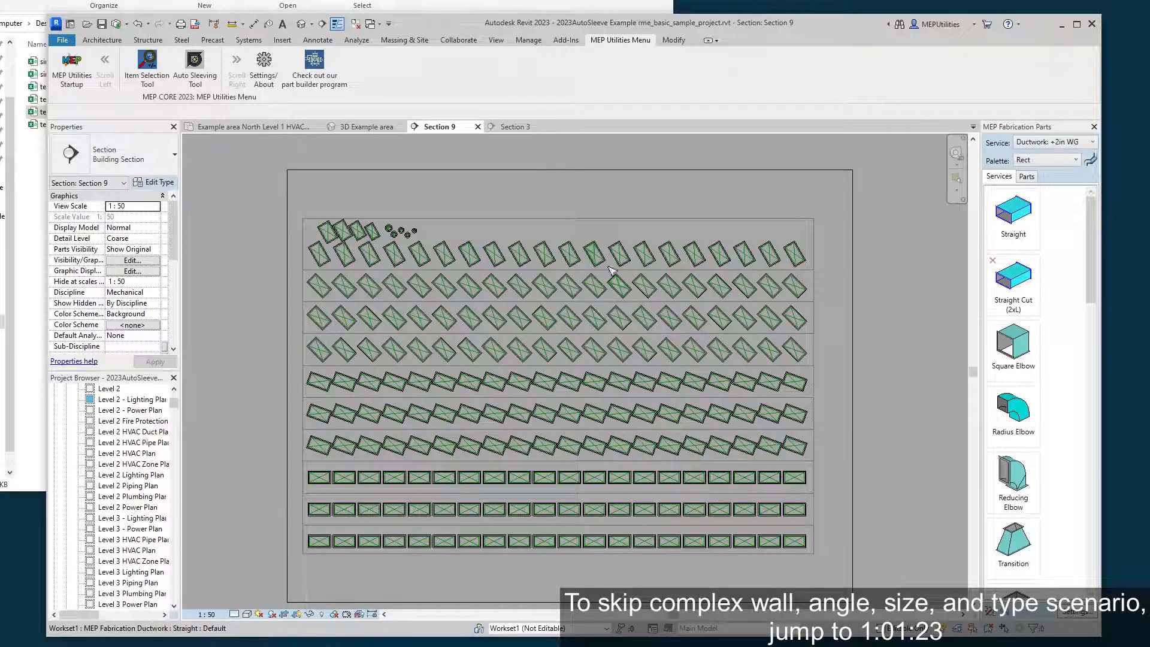
Check the duct sleeves in Section 3 and 3D, locate one selected straight duct in Section 9, and clear the selection.
left_click(513, 127)
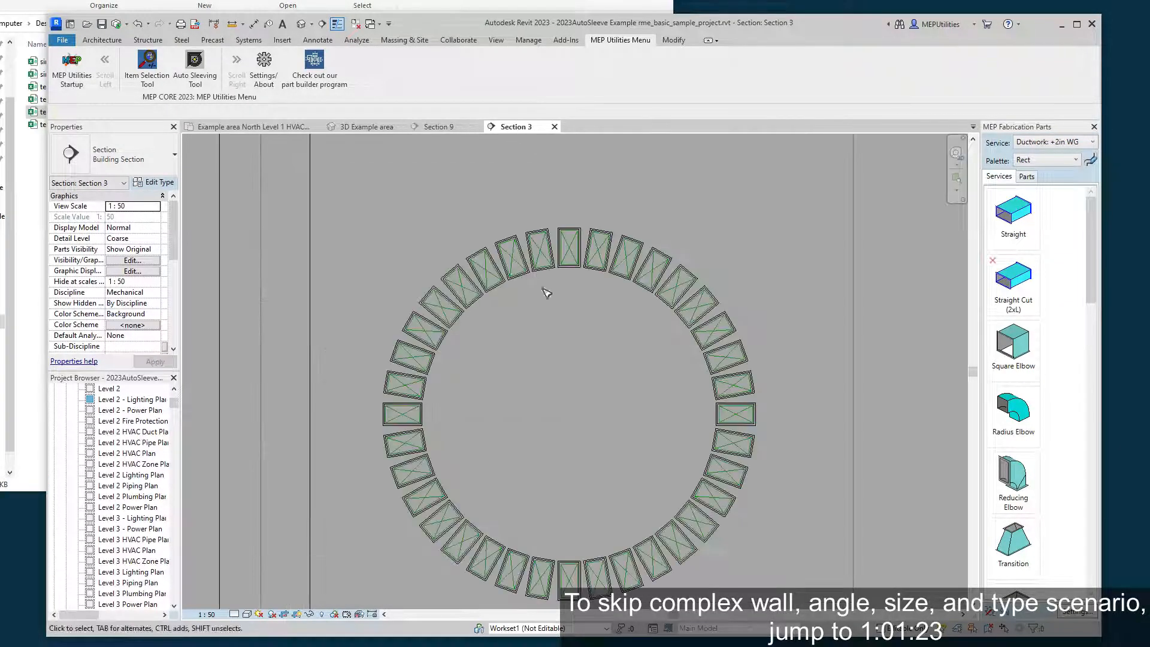
left_click(363, 126)
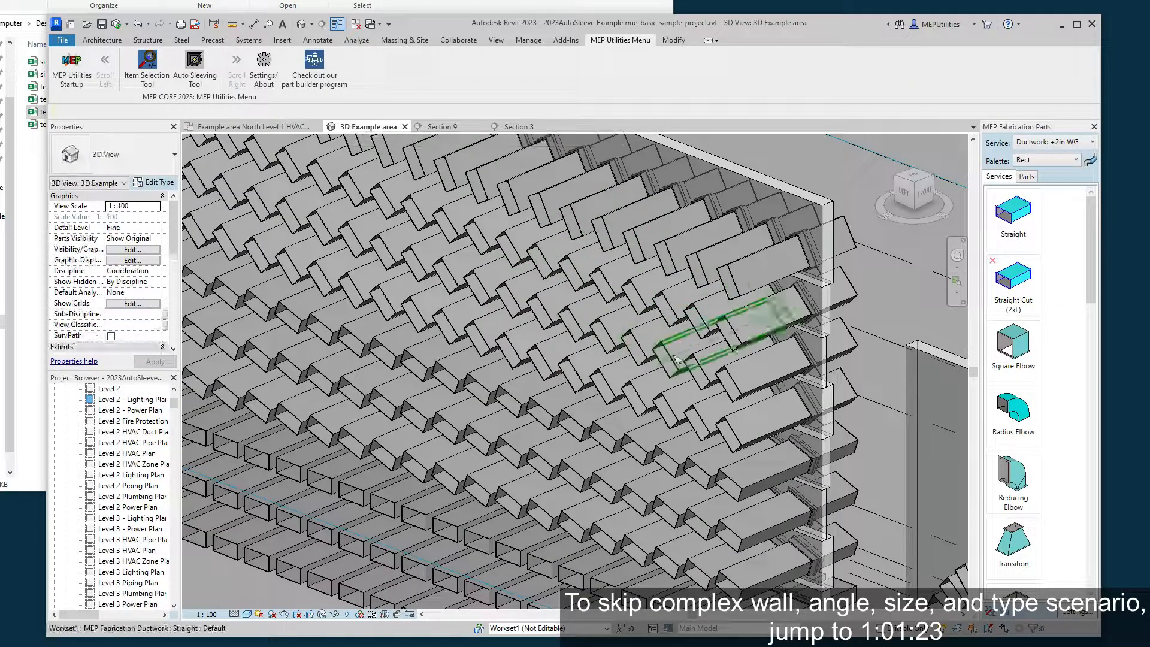
left_click(725, 377)
middle_click_drag(820, 401, 679, 323, "shift")
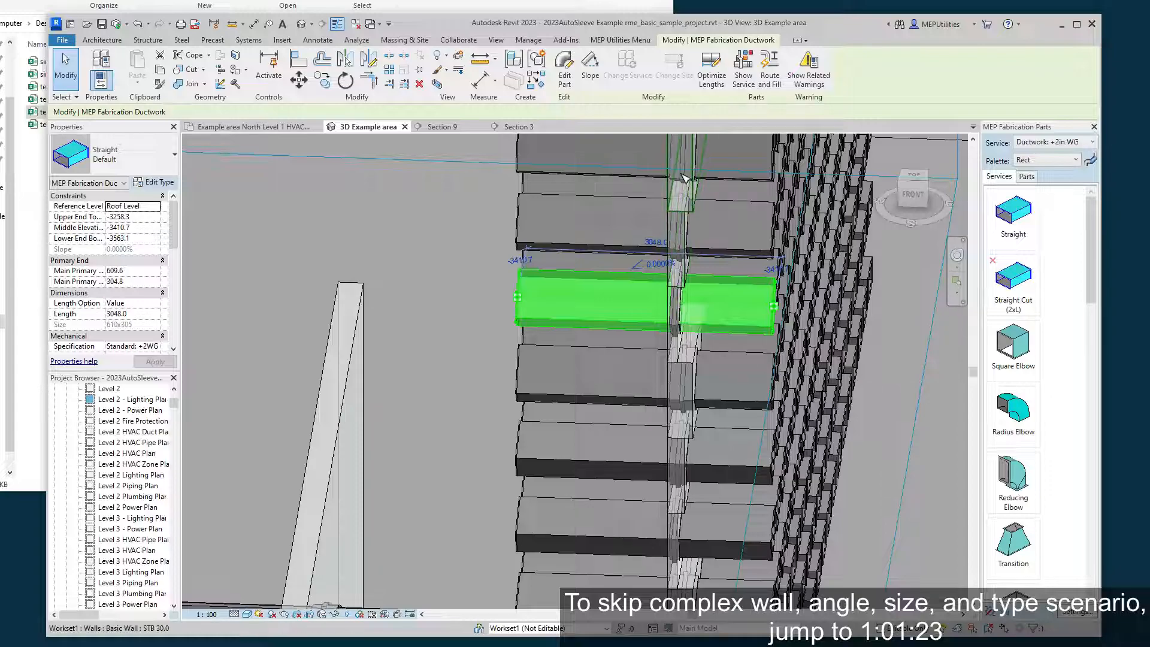
middle_click_drag(798, 310, 564, 264, "shift")
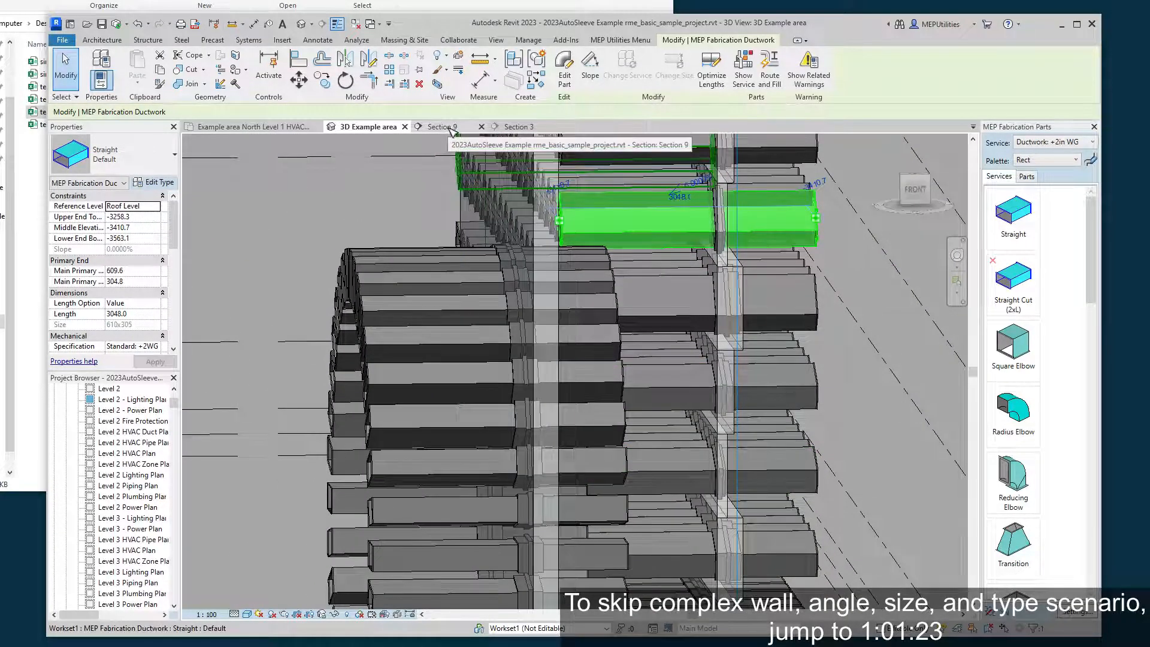
left_click(449, 129)
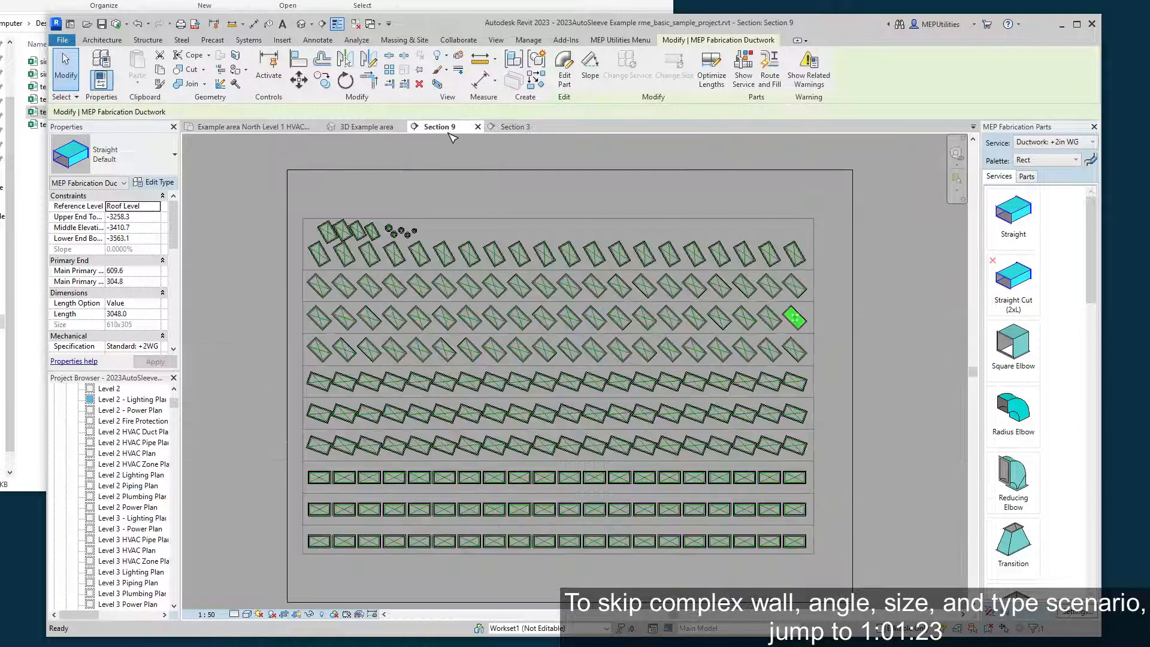
left_click(669, 202)
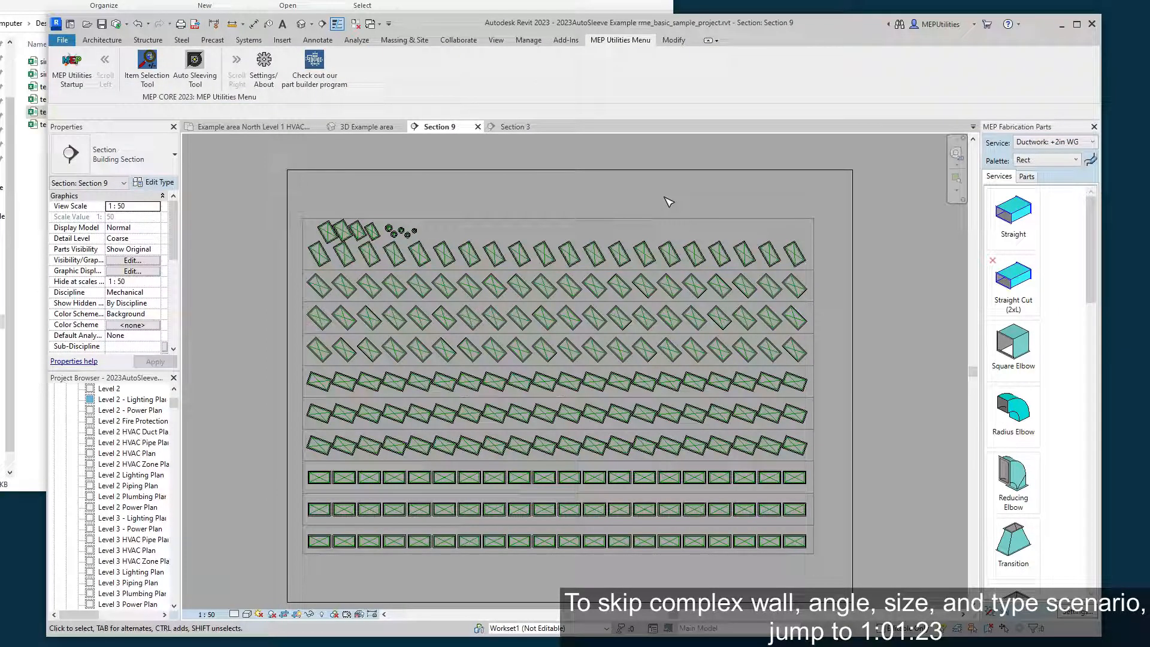